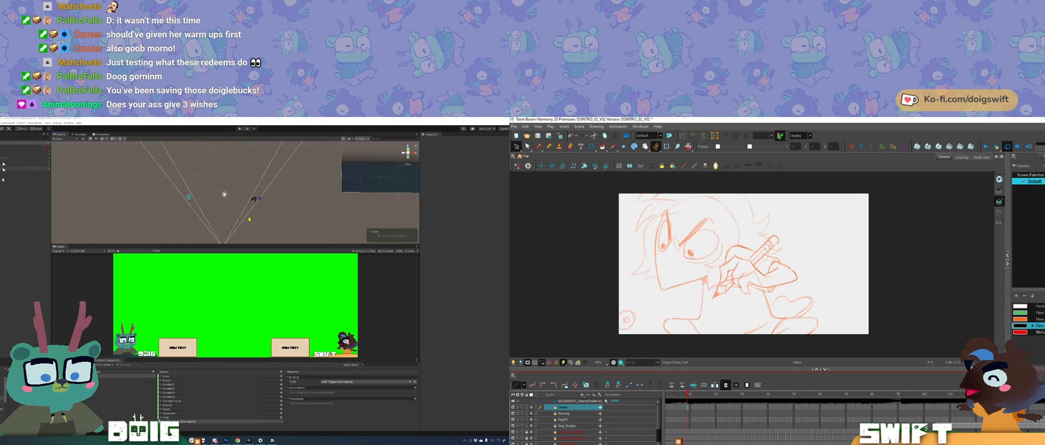
# Step: In Unity, enable the SwiftScreen and DoigScreen objects and enlarge the Game view to preview them
pyautogui.click(11, 250)
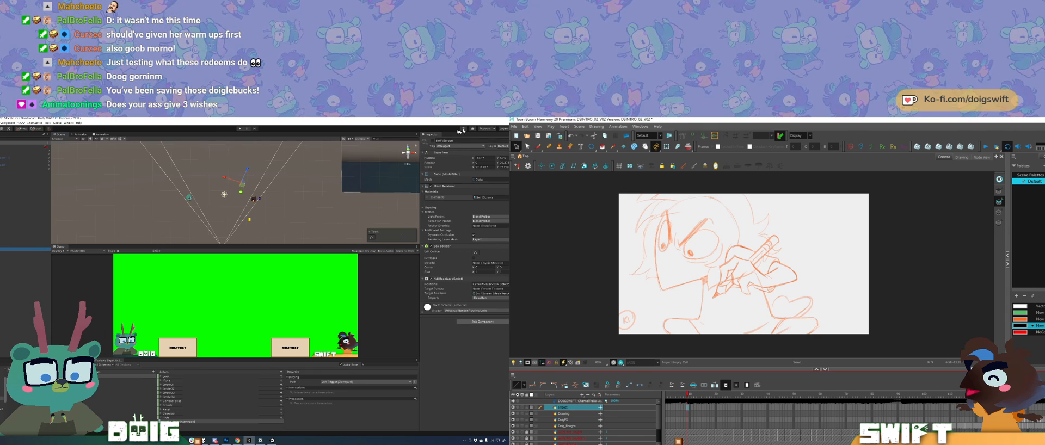
pyautogui.click(432, 141)
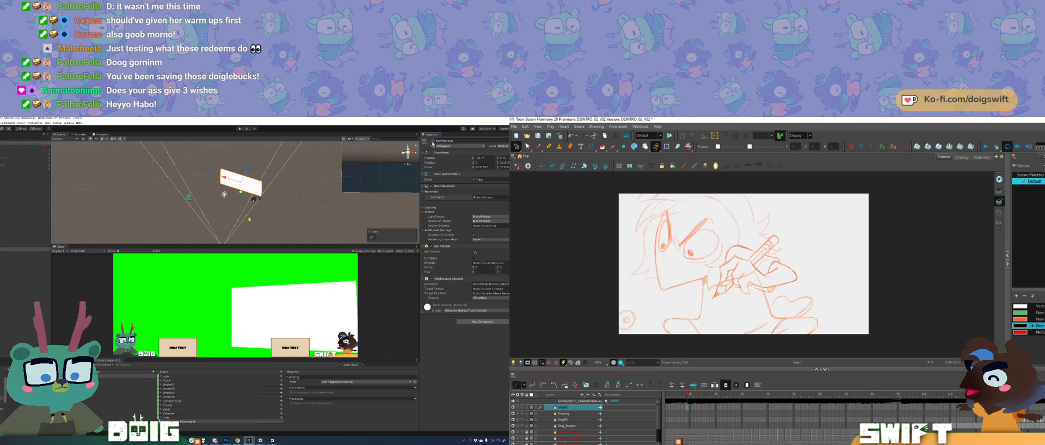
pyautogui.click(21, 245)
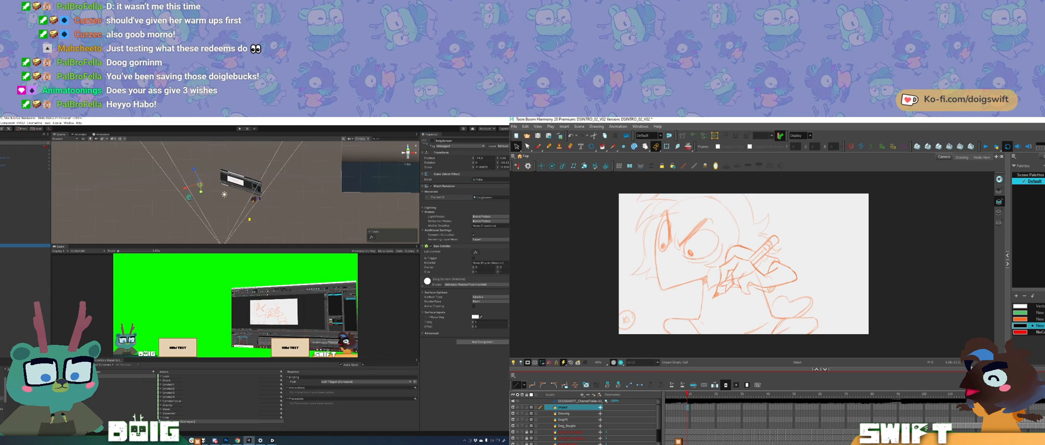
pyautogui.click(432, 141)
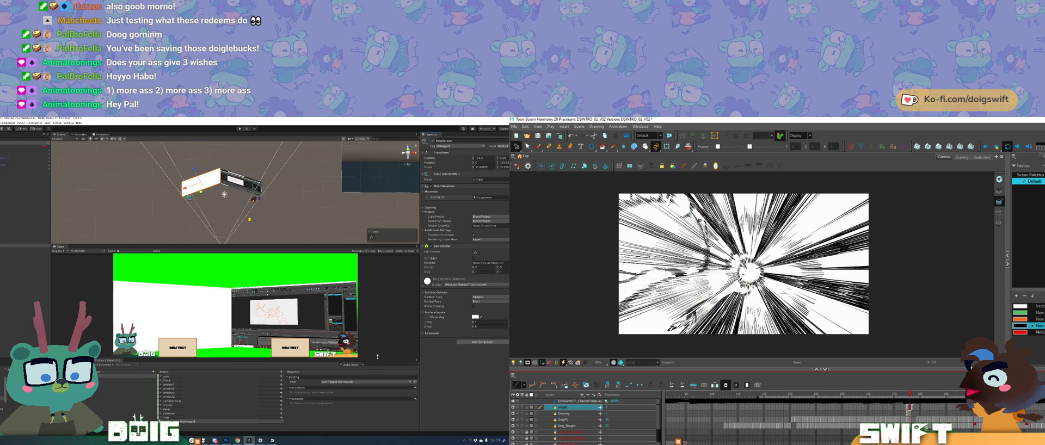
pyautogui.moveTo(163, 245); pyautogui.dragTo(168, 193)
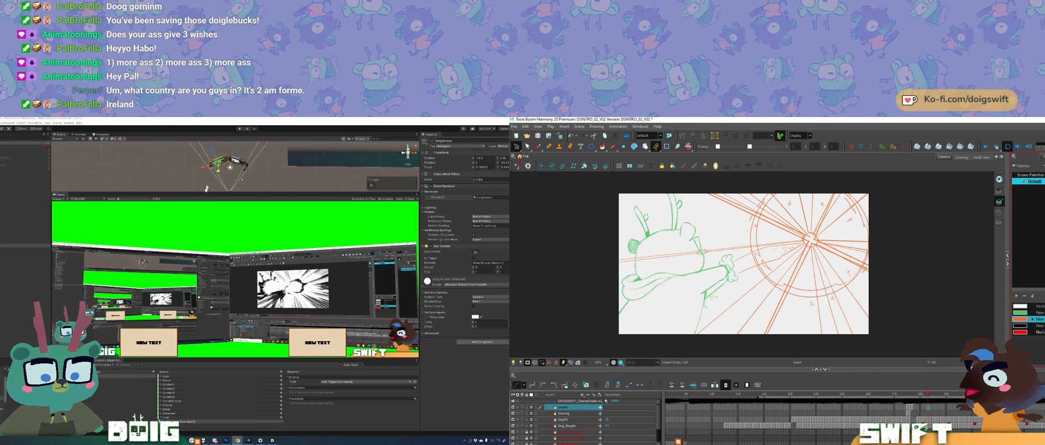
# Step: Enlarge the Scene view, move in close to the two screen objects and select SwiftScreen
pyautogui.moveTo(207, 193); pyautogui.dragTo(235, 305)
pyautogui.moveTo(234, 272)
pyautogui.mouseDown()
pyautogui.moveTo(202, 217)
pyautogui.moveTo(222, 248)
pyautogui.moveTo(202, 238)
pyautogui.moveTo(212, 241)
pyautogui.moveTo(216, 224)
pyautogui.moveTo(285, 234)
pyautogui.mouseUp()
pyautogui.scroll(6, 191, 220)
pyautogui.scroll(3, 212, 240)
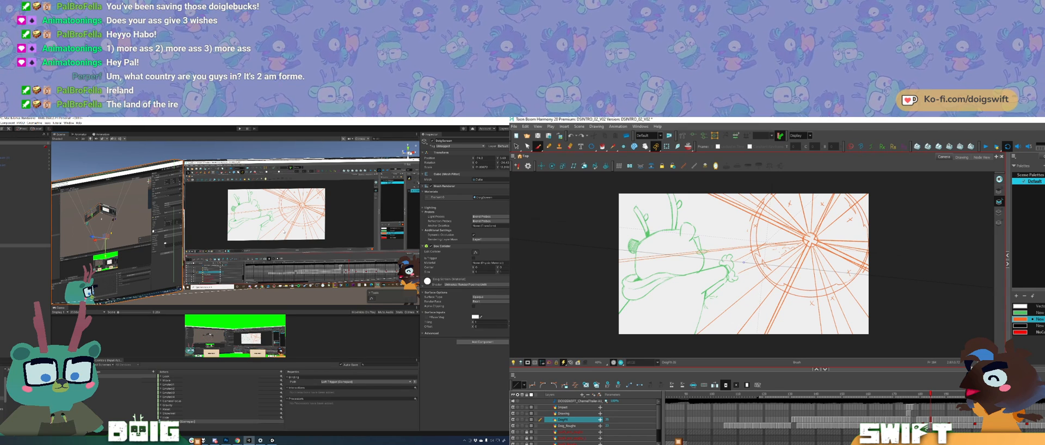
pyautogui.click(344, 231)
pyautogui.moveTo(344, 231); pyautogui.dragTo(299, 229)
pyautogui.hotkey('ctrl', 'z')
pyautogui.moveTo(163, 248); pyautogui.dragTo(183, 238)
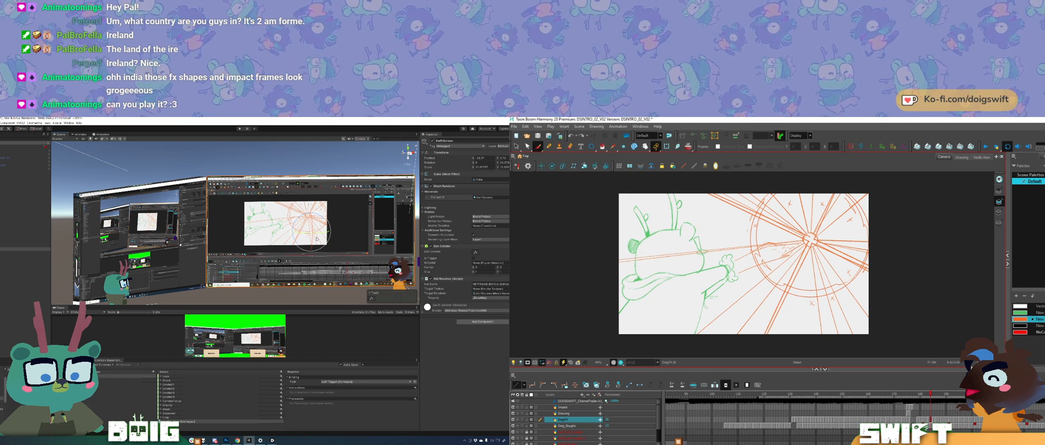
# Step: In Harmony, try orange zigzag strokes between the green fist and the radial burst, comparing against the neighbouring frames
pyautogui.press(',')
pyautogui.press(',')
pyautogui.press('.')
pyautogui.press('.')
pyautogui.press('.')
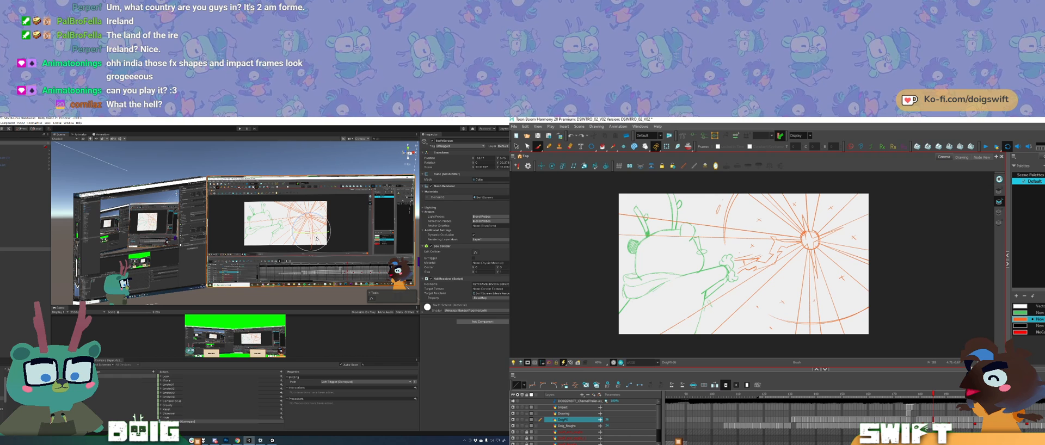
pyautogui.moveTo(760, 257)
pyautogui.mouseDown()
pyautogui.moveTo(740, 266)
pyautogui.moveTo(746, 258)
pyautogui.moveTo(736, 256)
pyautogui.moveTo(736, 266)
pyautogui.moveTo(774, 253)
pyautogui.mouseUp()
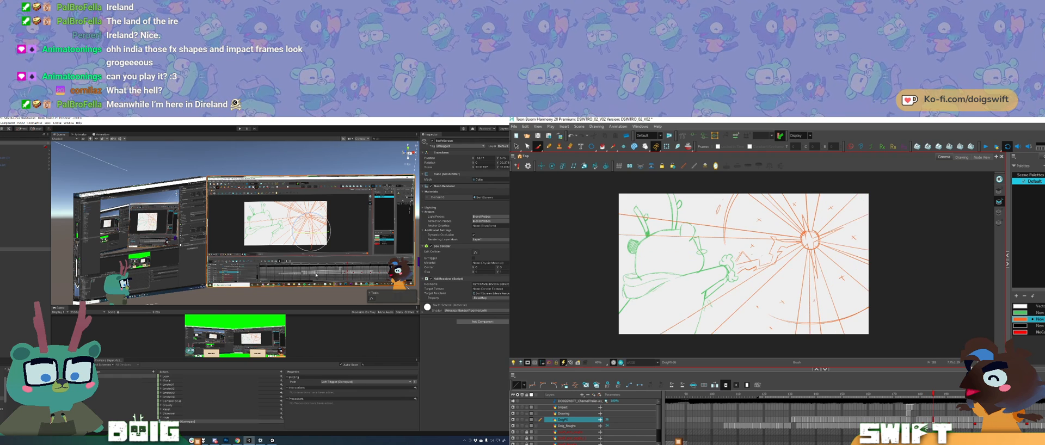
pyautogui.press(',')
pyautogui.press('.')
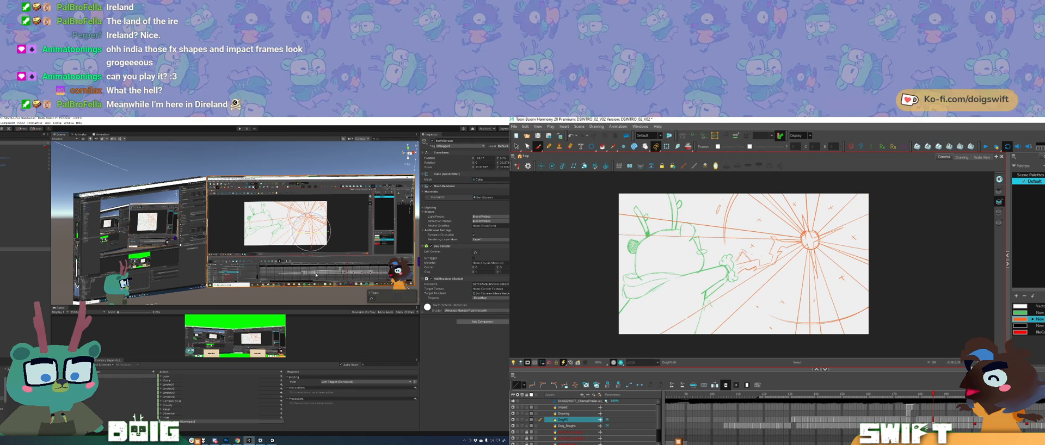
pyautogui.hotkey('ctrl', 'z')
pyautogui.moveTo(736, 261); pyautogui.dragTo(751, 262)
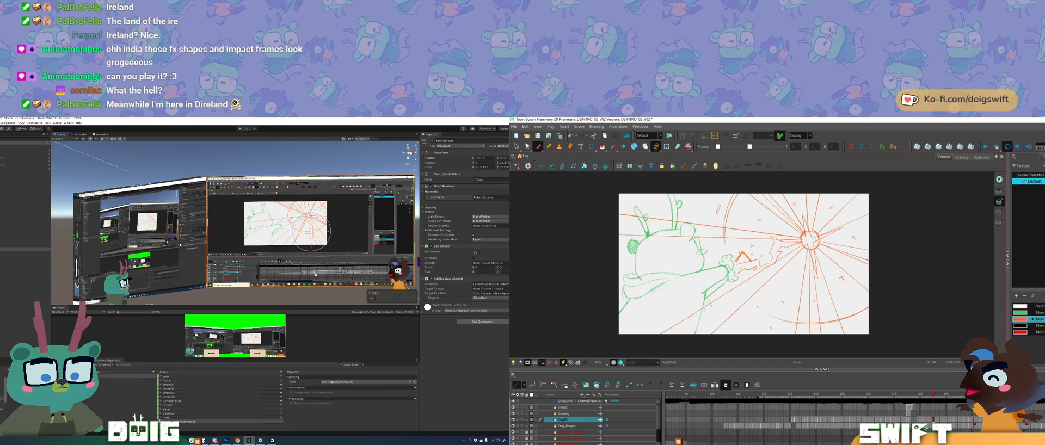
pyautogui.hotkey('ctrl', 'z')
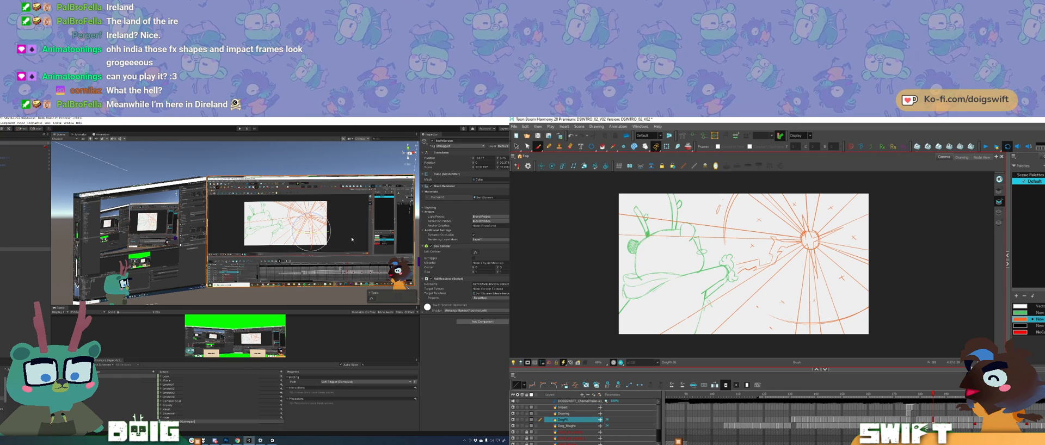
# Step: In Unity, turn the Scene view to face both screens and enlarge the Game view
pyautogui.moveTo(322, 241); pyautogui.dragTo(246, 219)
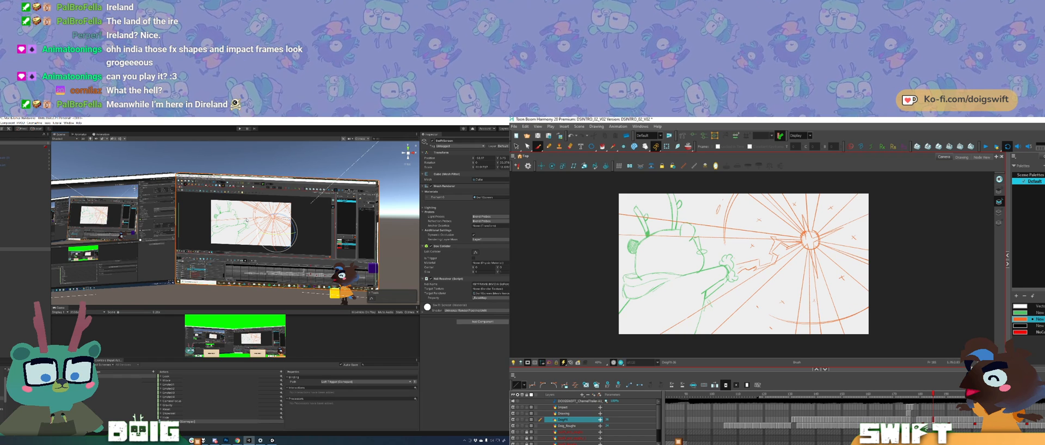
pyautogui.moveTo(246, 220); pyautogui.dragTo(228, 222)
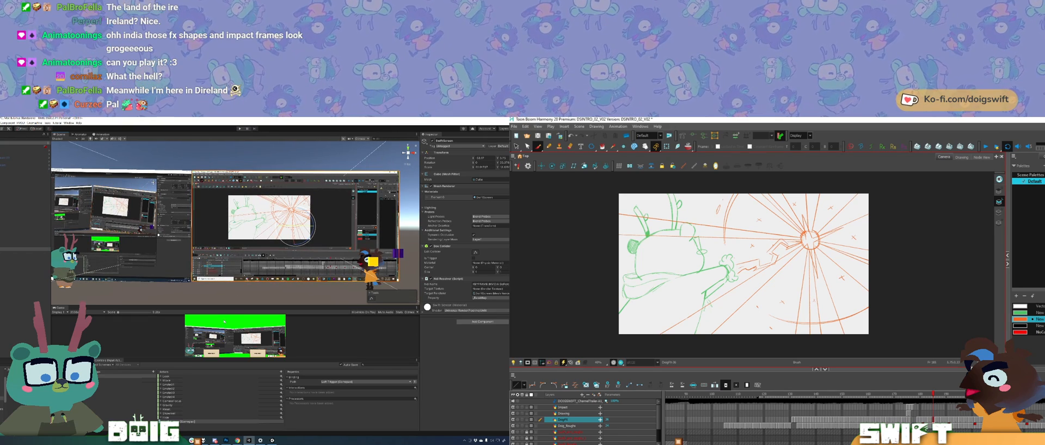
pyautogui.moveTo(229, 306); pyautogui.dragTo(236, 211)
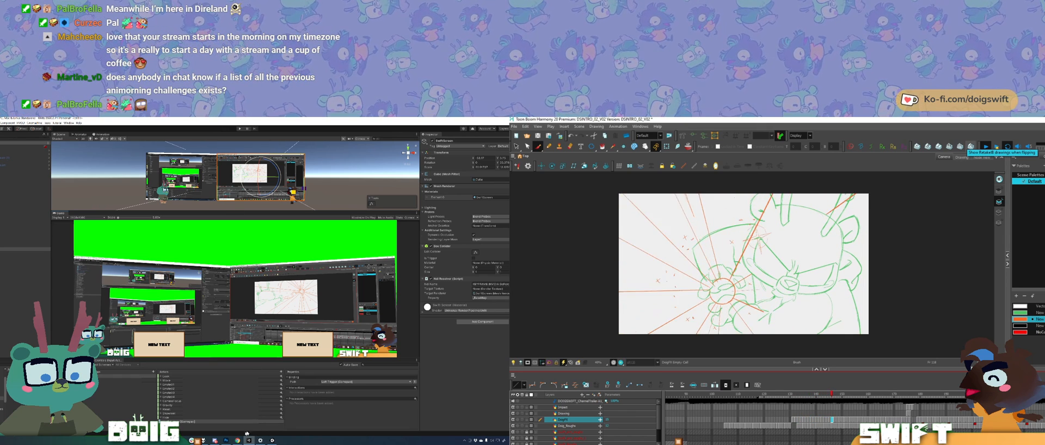
# Step: Bring up the running green-screen overlay window and move it over the Game view
pyautogui.click(272, 441)
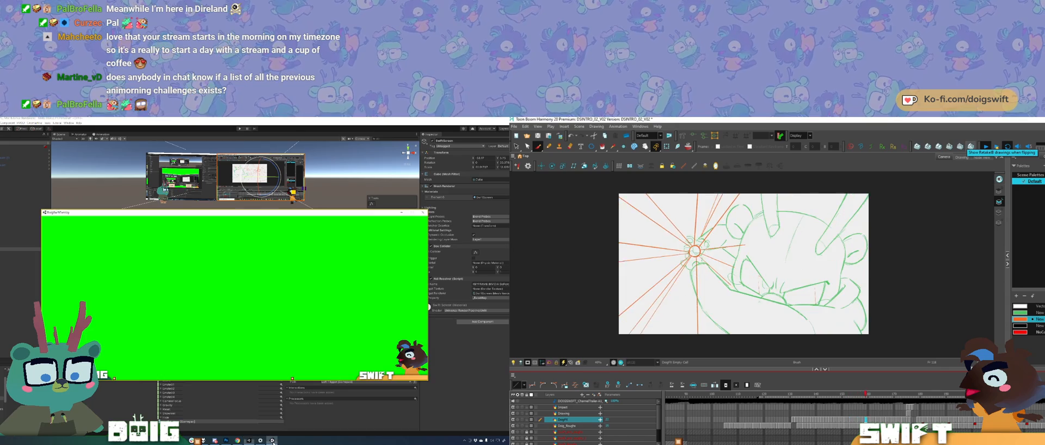
pyautogui.moveTo(197, 217); pyautogui.dragTo(169, 215)
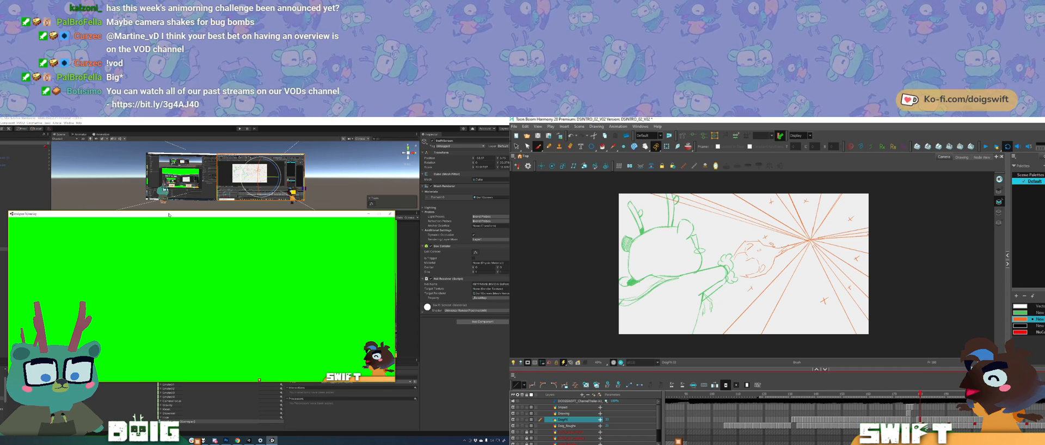
# Step: In Harmony, add vector drawing layers under the name DOIGFX_BLOCKING
pyautogui.hotkey('ctrl', 'r')
pyautogui.write('D')
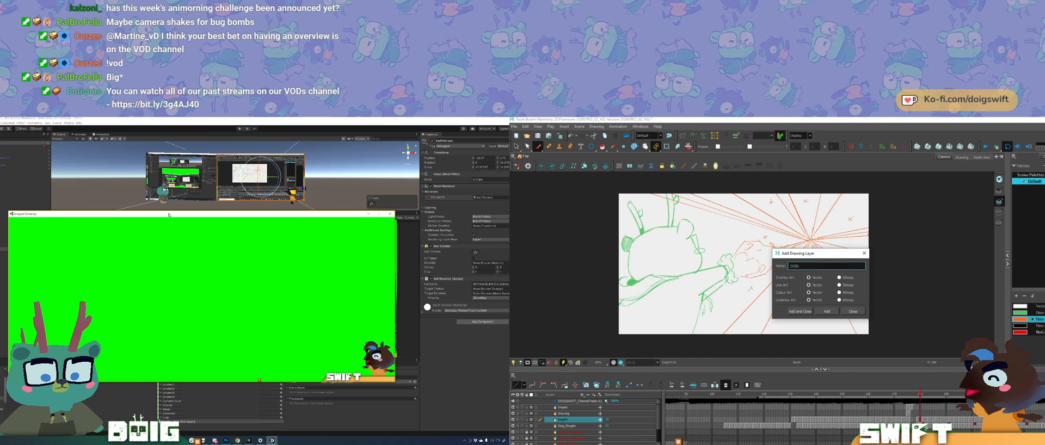
pyautogui.write('OIGFX_BLOCKING')
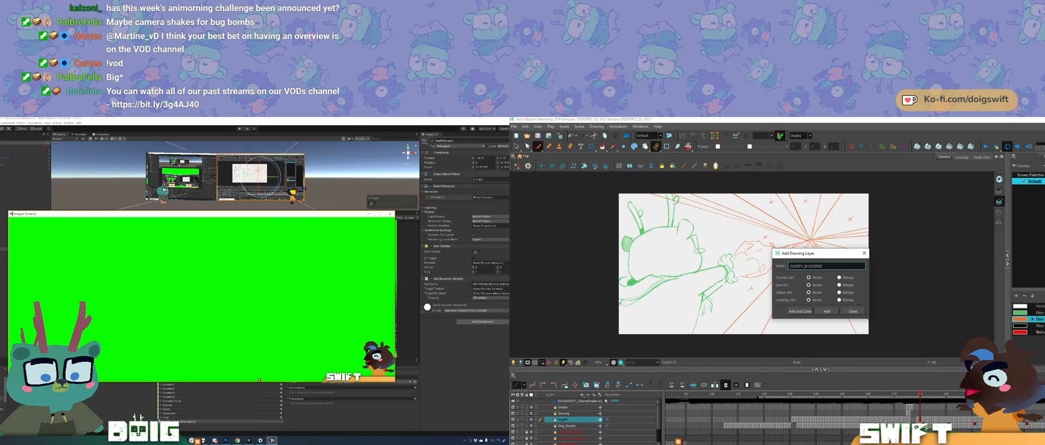
pyautogui.press('Return')
pyautogui.click(800, 311)
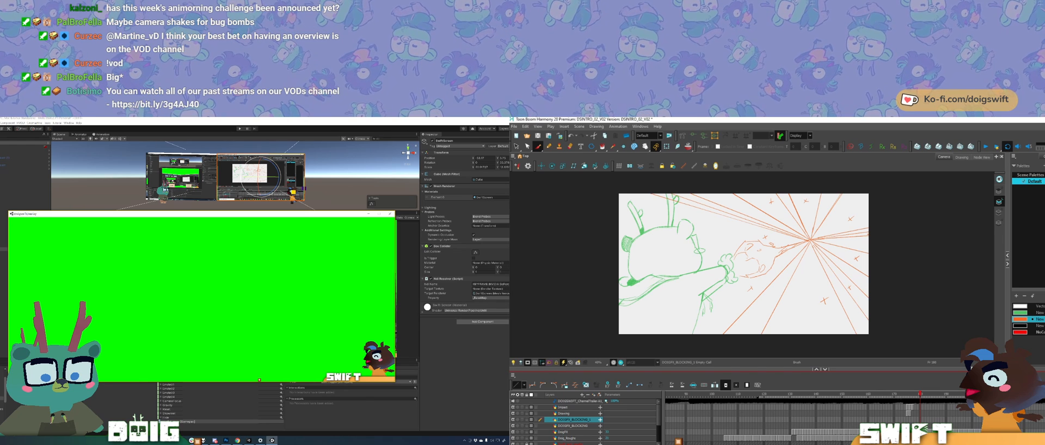
# Step: Add a new colour to the Default palette and set it to cyan using the multi-wheel colour picker
pyautogui.click(1016, 296)
pyautogui.doubleClick(1019, 339)
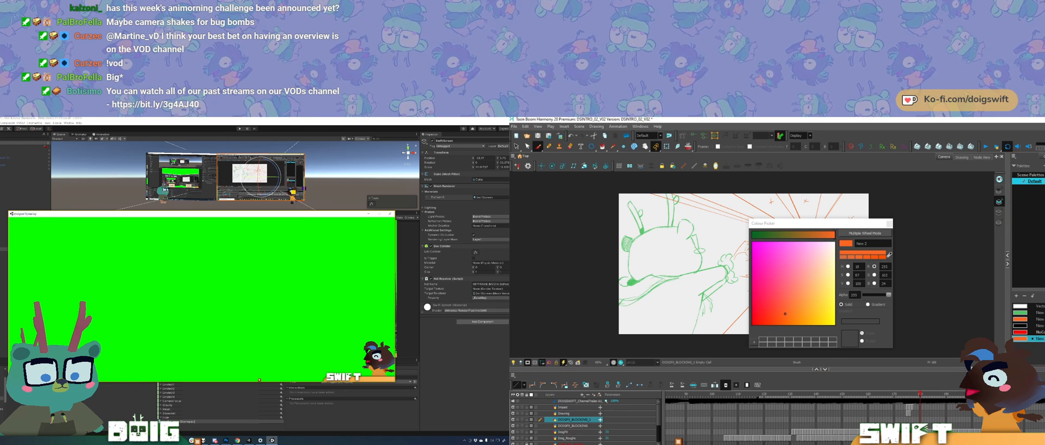
pyautogui.click(864, 233)
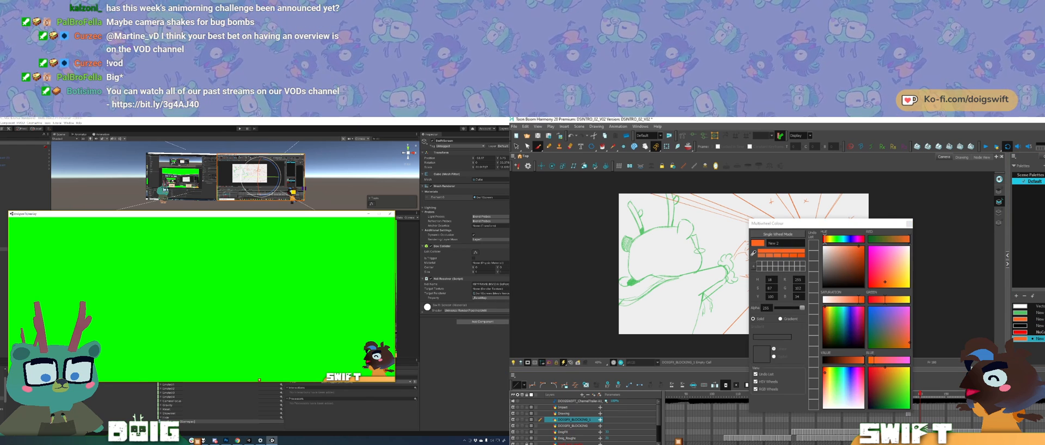
pyautogui.click(844, 239)
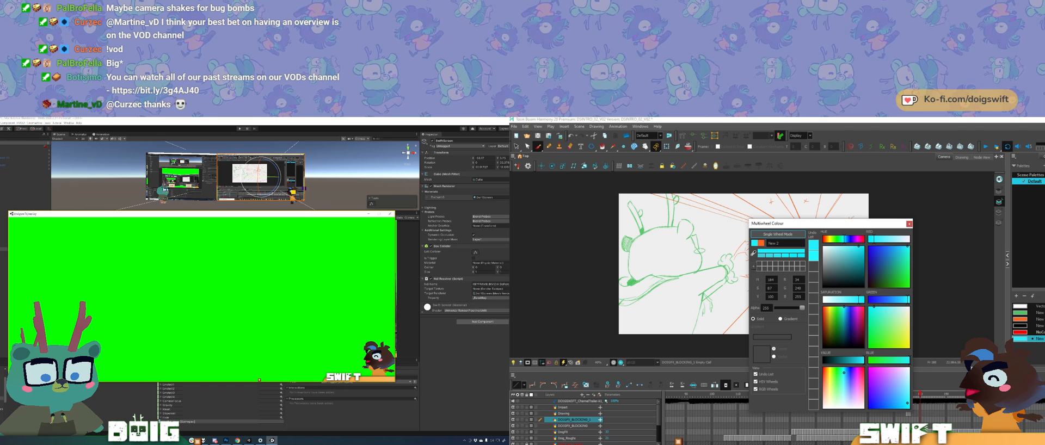
pyautogui.click(909, 224)
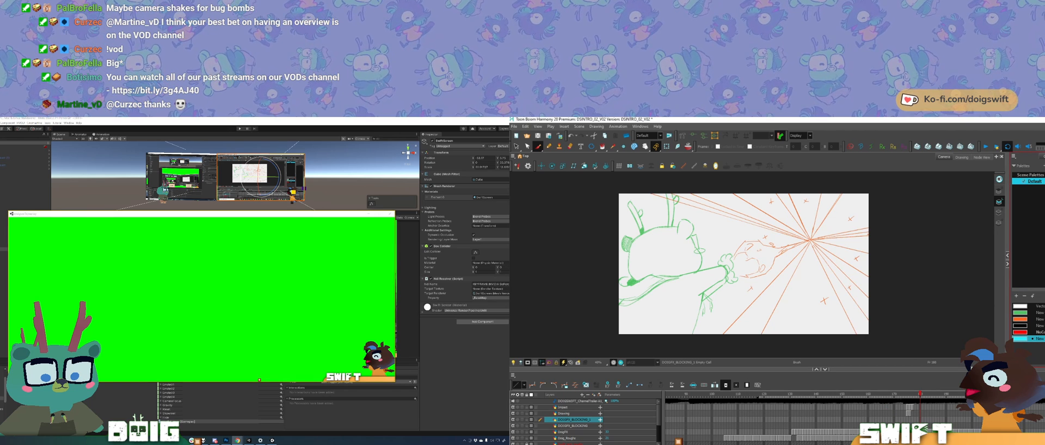
# Step: Add another colour to the Default palette and set it to bright yellow
pyautogui.click(1016, 296)
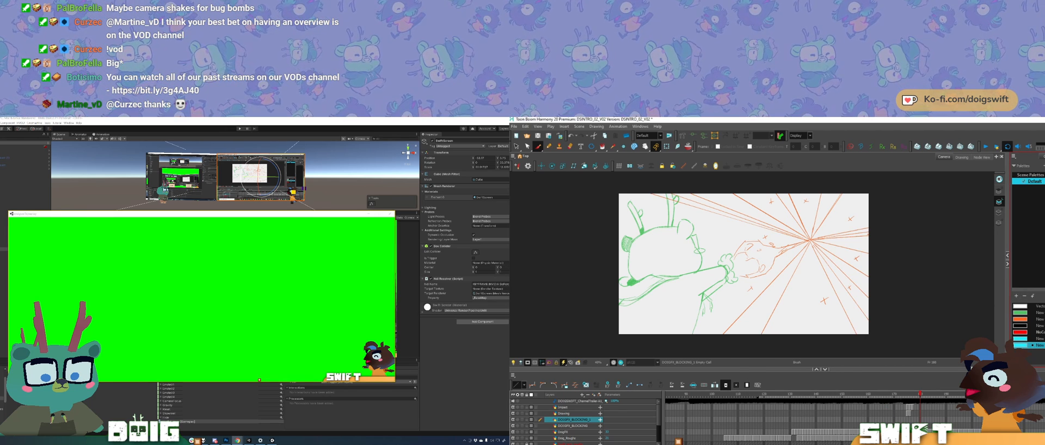
pyautogui.doubleClick(1020, 345)
pyautogui.click(829, 239)
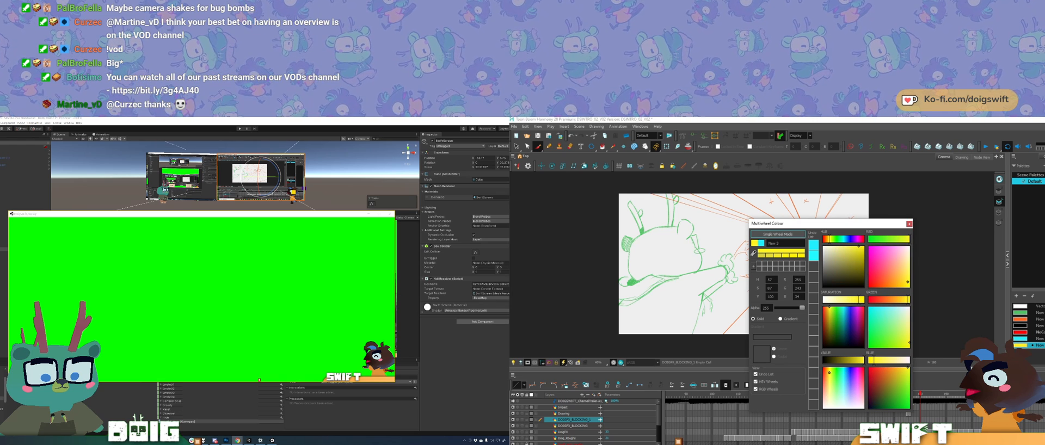
pyautogui.click(909, 224)
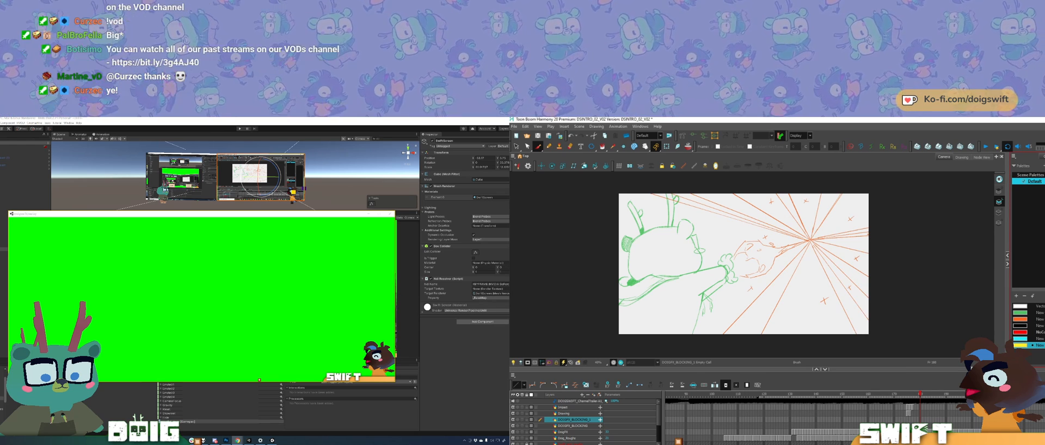
# Step: Darken the white background swatch in the palette to a medium grey
pyautogui.doubleClick(1020, 307)
pyautogui.moveTo(860, 360); pyautogui.dragTo(840, 360)
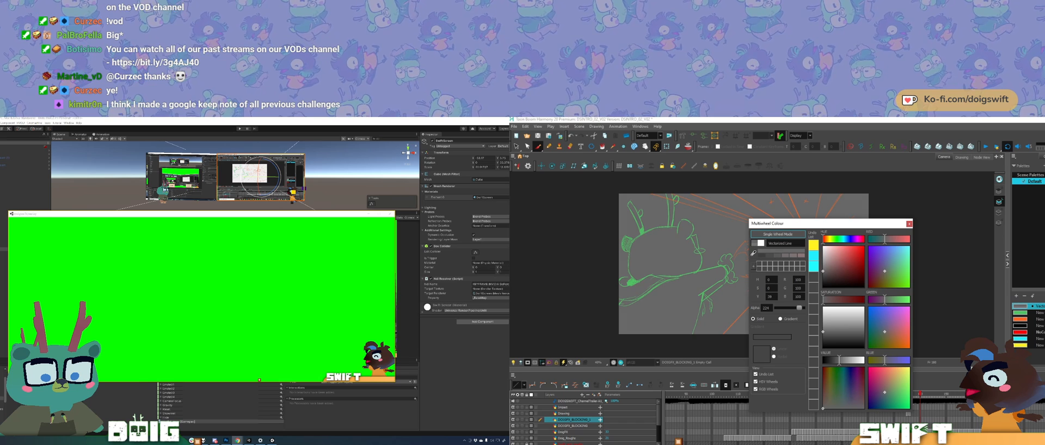
pyautogui.click(909, 224)
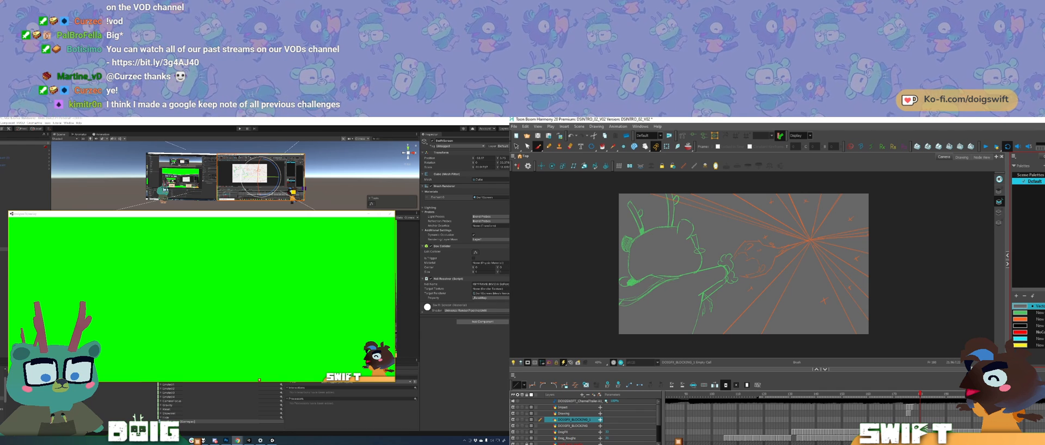
# Step: With the cyan swatch and the Pencil tool, trace one edge of the flame from the raised hand to the burst centre
pyautogui.click(1032, 339)
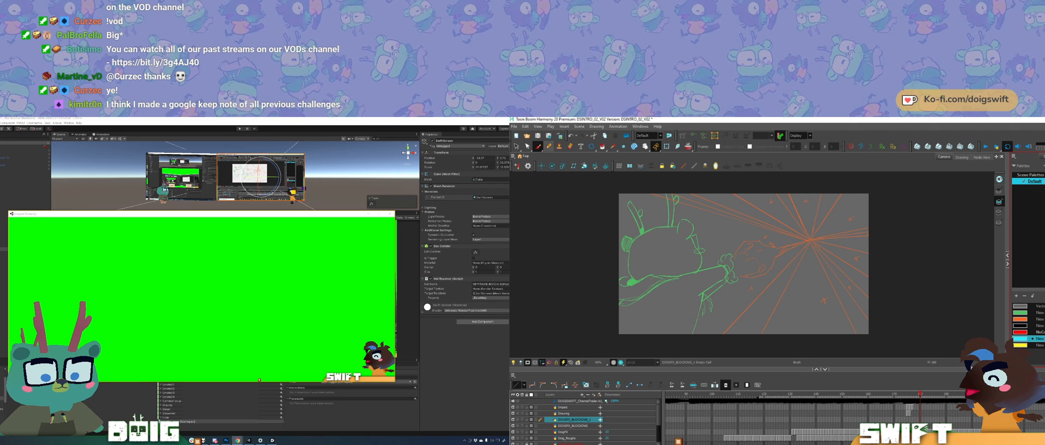
pyautogui.hotkey('alt', '/')
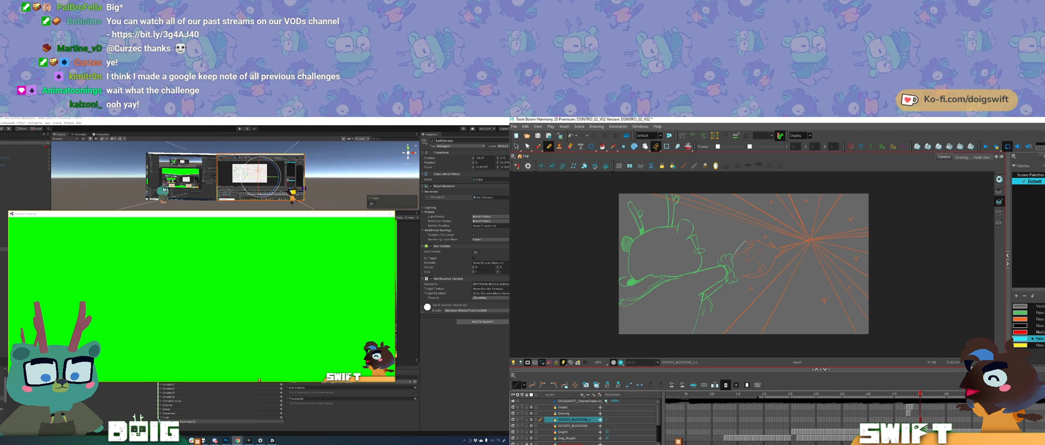
pyautogui.click(738, 248)
pyautogui.click(733, 240)
pyautogui.keyDown('ctrl'); pyautogui.click(739, 249); pyautogui.keyUp('ctrl')
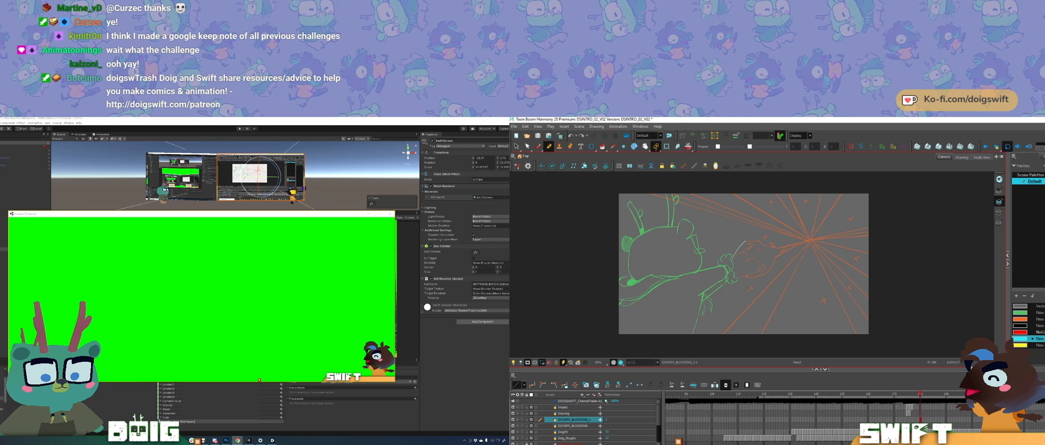
pyautogui.moveTo(769, 236)
pyautogui.mouseDown()
pyautogui.moveTo(790, 227)
pyautogui.moveTo(721, 200)
pyautogui.moveTo(751, 192)
pyautogui.mouseUp()
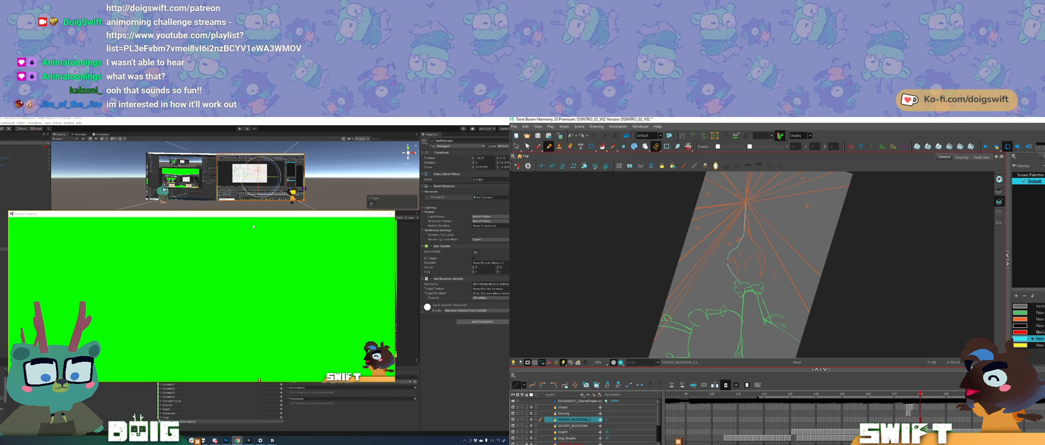
# Step: Move the green overlay window lower to uncover the Unity Scene view, and bring the Unity editor to the front
pyautogui.moveTo(245, 216); pyautogui.dragTo(250, 231)
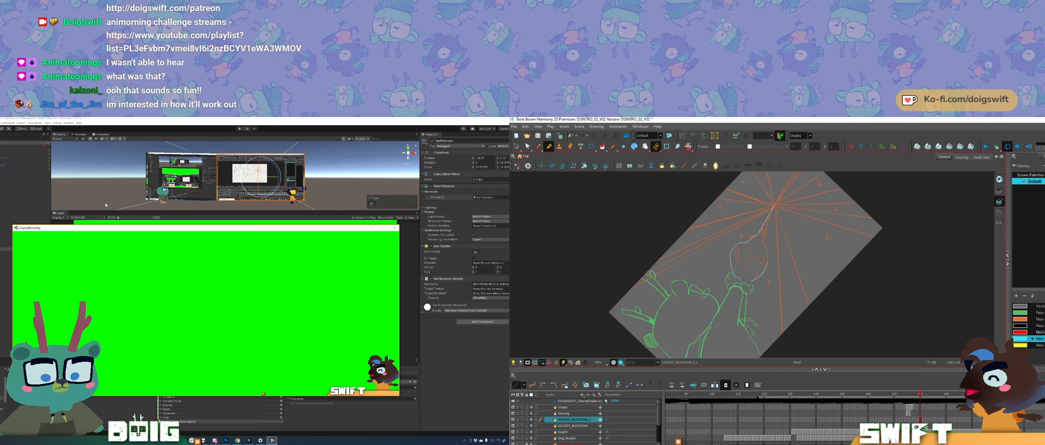
pyautogui.moveTo(816, 283); pyautogui.dragTo(809, 230)
pyautogui.hotkey('ctrl', 'z')
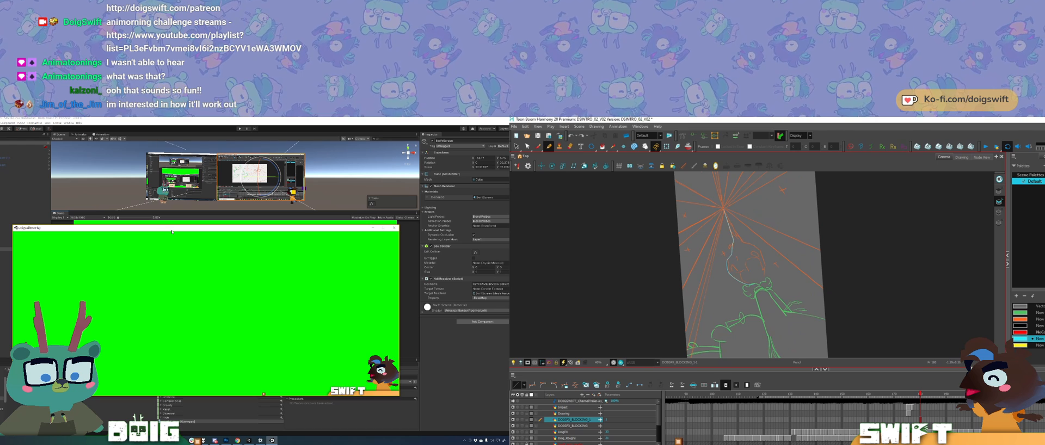
pyautogui.moveTo(172, 231); pyautogui.dragTo(183, 256)
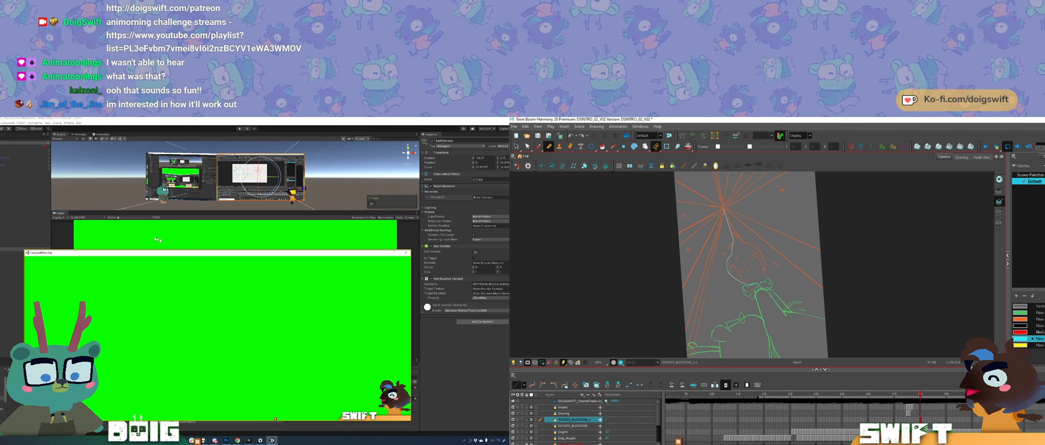
pyautogui.click(78, 189)
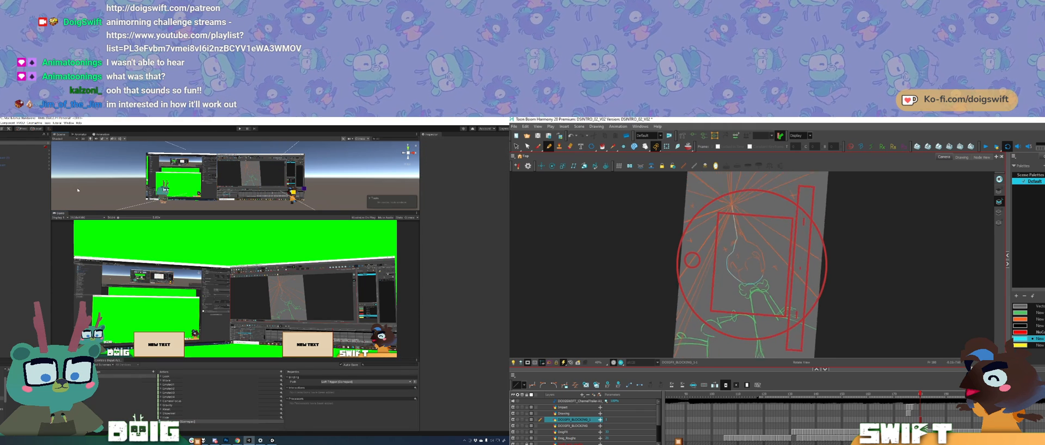
# Step: In Harmony, undo the last change and redraw the lower curve of the cyan flame outline above the hand
pyautogui.hotkey('ctrl', 'z')
pyautogui.moveTo(738, 271); pyautogui.dragTo(757, 283)
pyautogui.press('c')
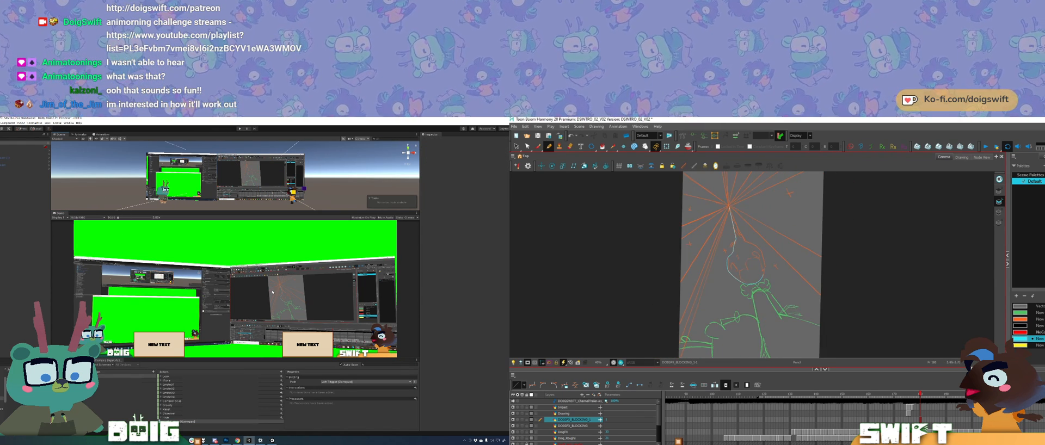
# Step: In Unity, enlarge the Scene view and move the main virtual camera slightly along one axis towards the screens
pyautogui.moveTo(205, 211); pyautogui.dragTo(220, 294)
pyautogui.moveTo(229, 263)
pyautogui.mouseDown()
pyautogui.moveTo(209, 270)
pyautogui.moveTo(211, 226)
pyautogui.moveTo(205, 239)
pyautogui.moveTo(123, 243)
pyautogui.moveTo(185, 247)
pyautogui.moveTo(176, 252)
pyautogui.mouseUp()
pyautogui.scroll(-3, 242, 235)
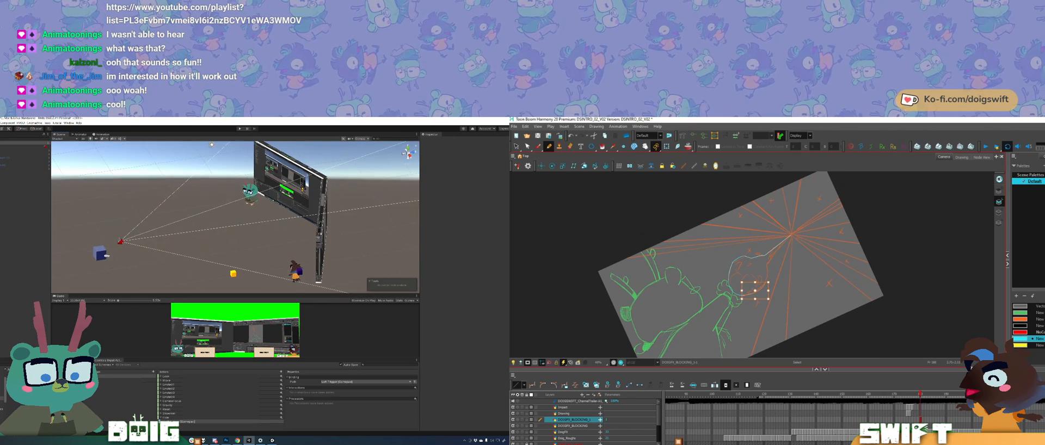
pyautogui.scroll(2, 176, 251)
pyautogui.click(105, 248)
pyautogui.press('w')
pyautogui.moveTo(121, 244); pyautogui.dragTo(124, 241)
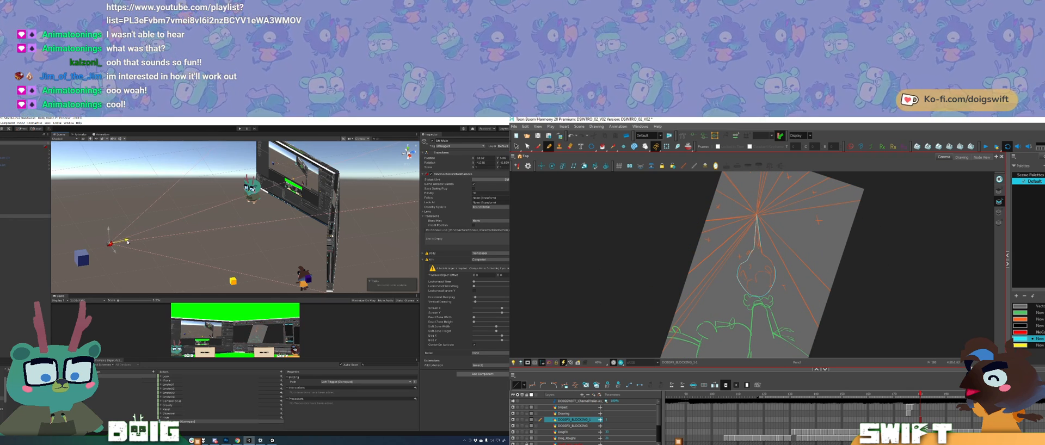
# Step: Move the Swift and Doig characters slightly towards each other along the X axis in front of the screens
pyautogui.keyDown('alt'); pyautogui.moveTo(173, 230); pyautogui.dragTo(315, 229); pyautogui.keyUp('alt')
pyautogui.click(321, 201)
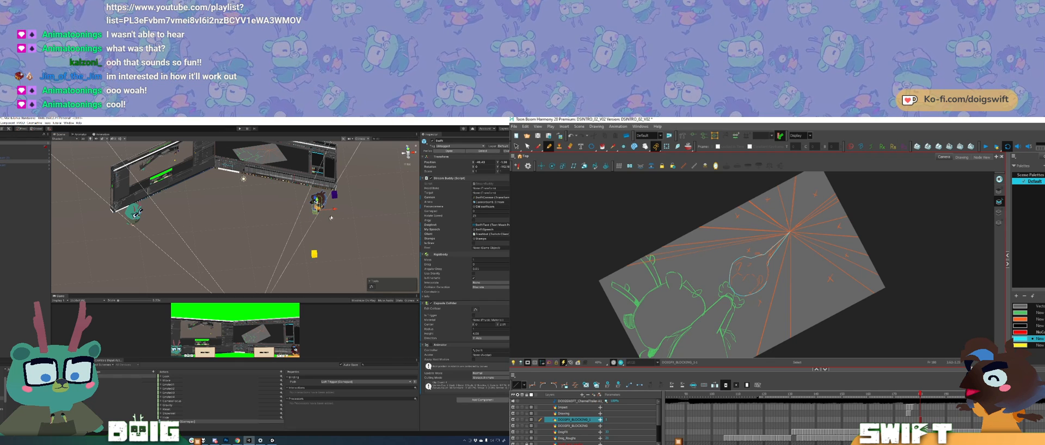
pyautogui.moveTo(334, 210); pyautogui.dragTo(332, 209)
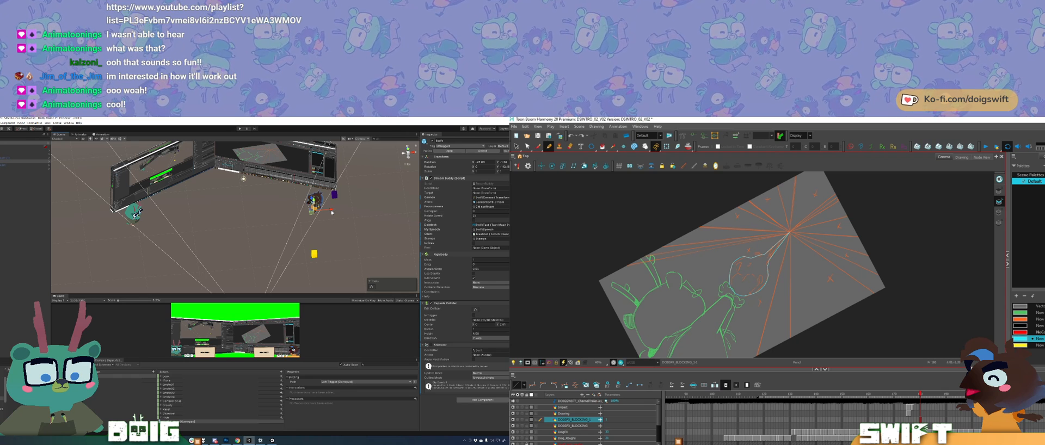
pyautogui.click(135, 213)
pyautogui.moveTo(739, 206); pyautogui.dragTo(698, 238)
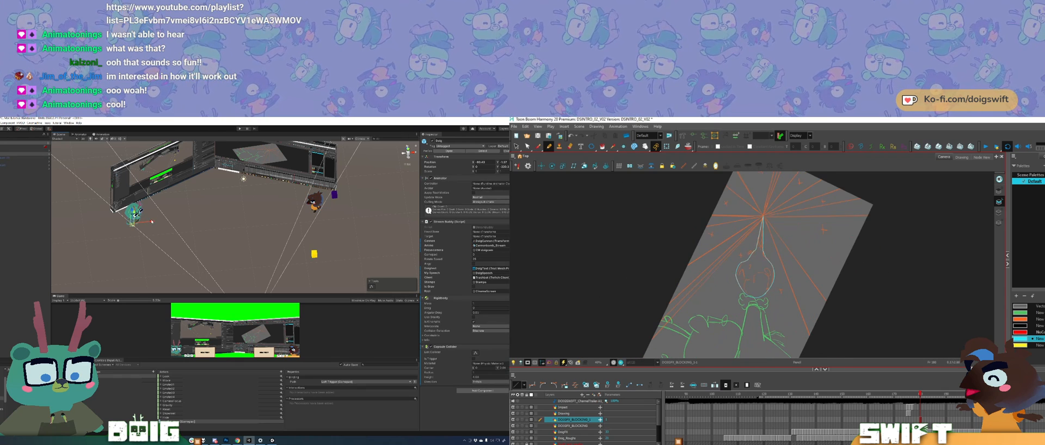
pyautogui.moveTo(152, 223); pyautogui.dragTo(155, 222)
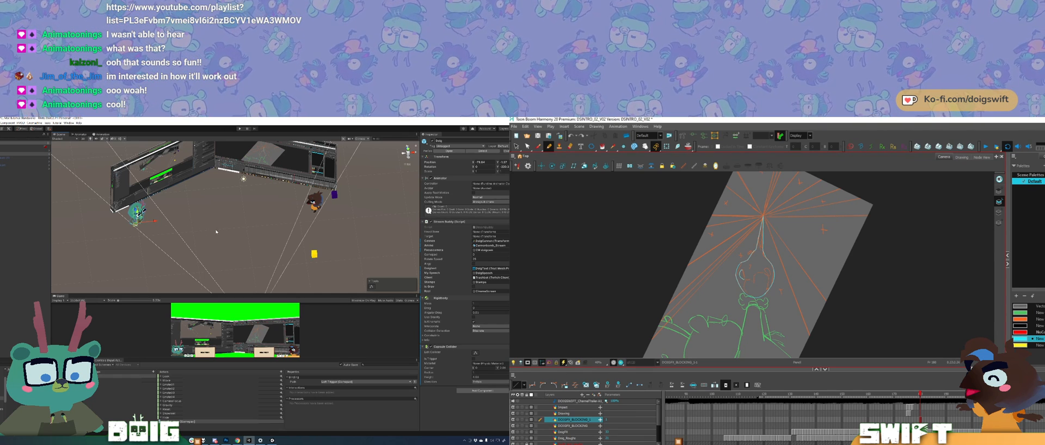
# Step: Inspect the angled screens and both characters from several viewpoints, and select Doig's NDI receiver object
pyautogui.moveTo(229, 237); pyautogui.dragTo(208, 234)
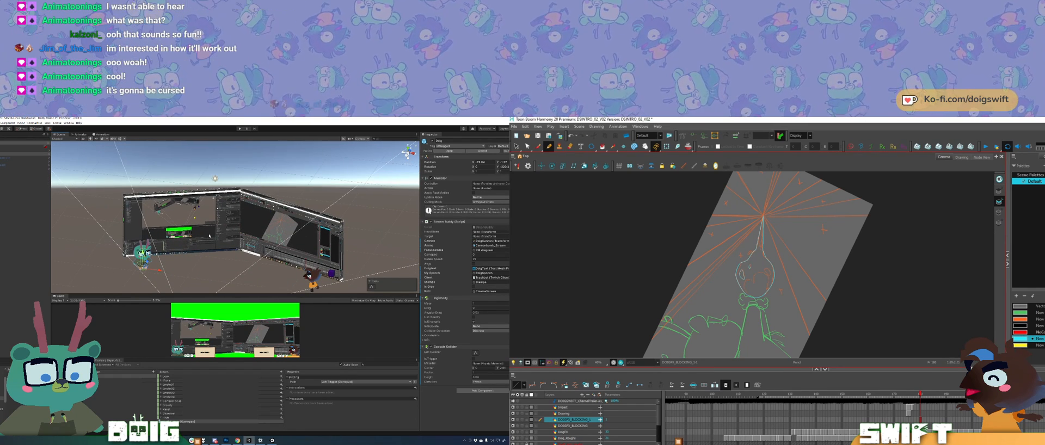
pyautogui.moveTo(211, 241); pyautogui.dragTo(233, 245)
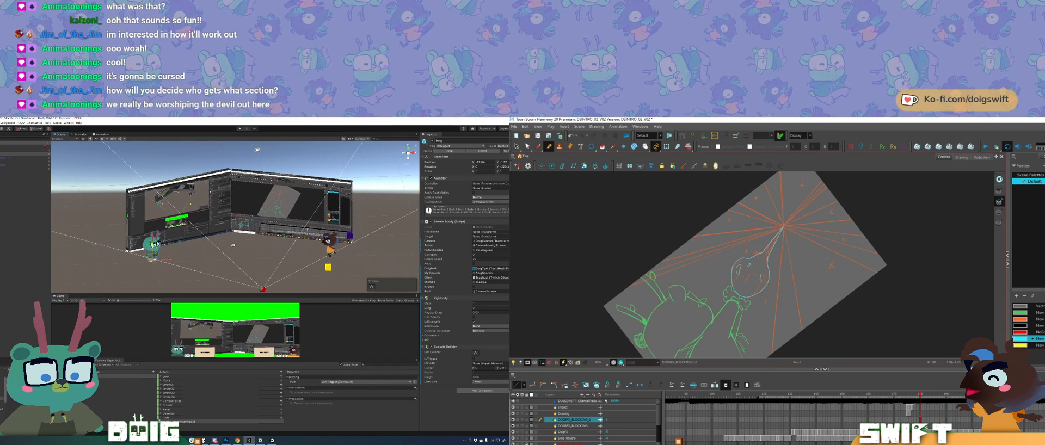
pyautogui.moveTo(233, 245); pyautogui.dragTo(259, 254)
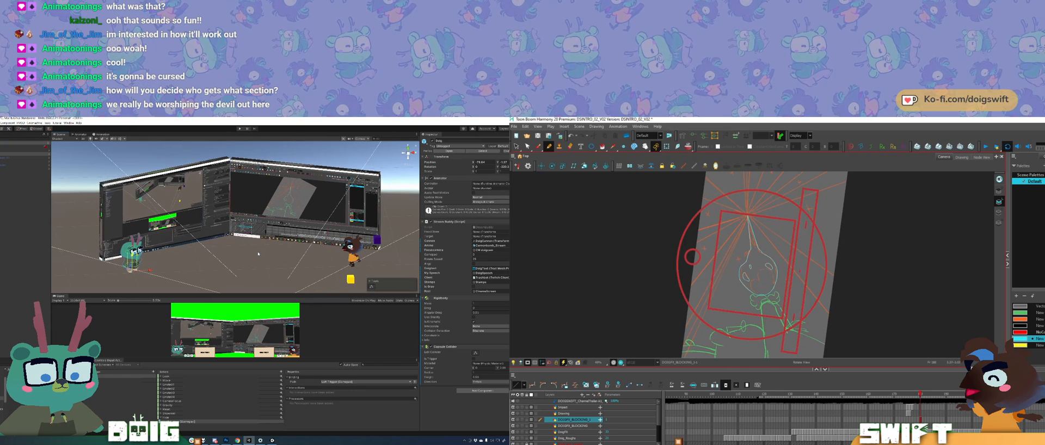
pyautogui.moveTo(218, 256); pyautogui.dragTo(294, 228)
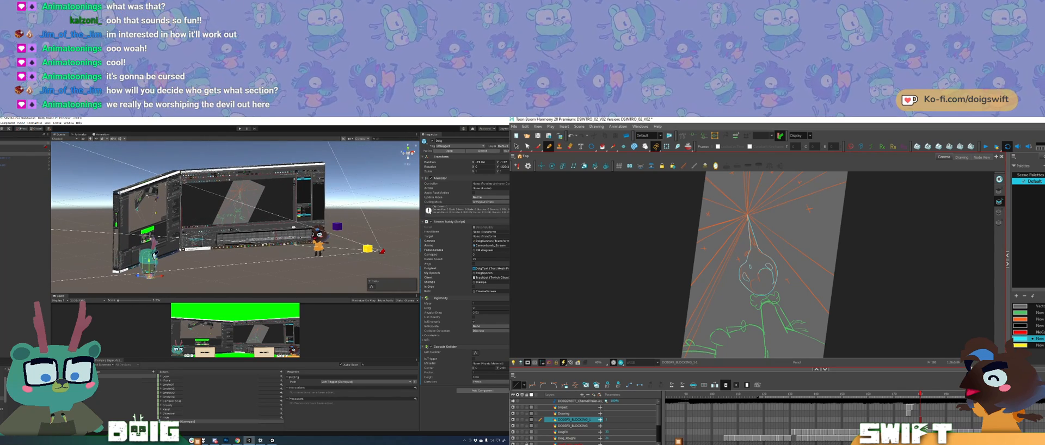
pyautogui.moveTo(178, 225); pyautogui.dragTo(170, 232)
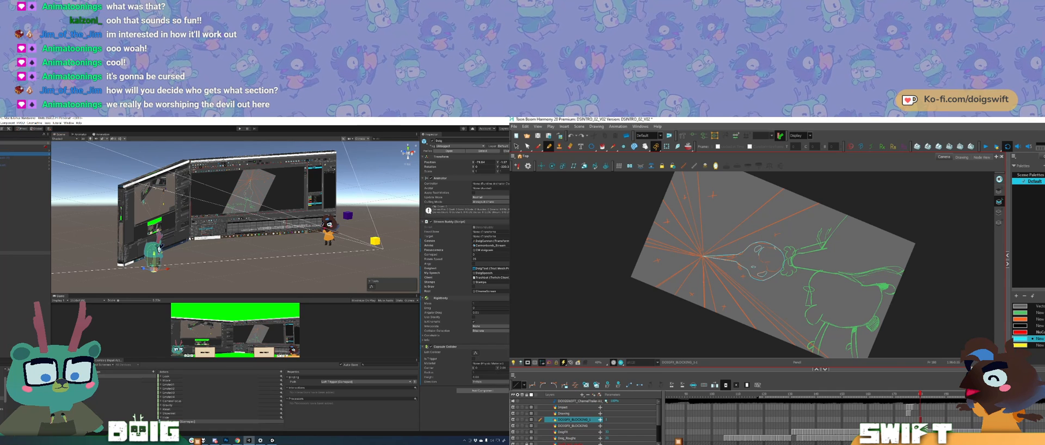
pyautogui.click(25, 257)
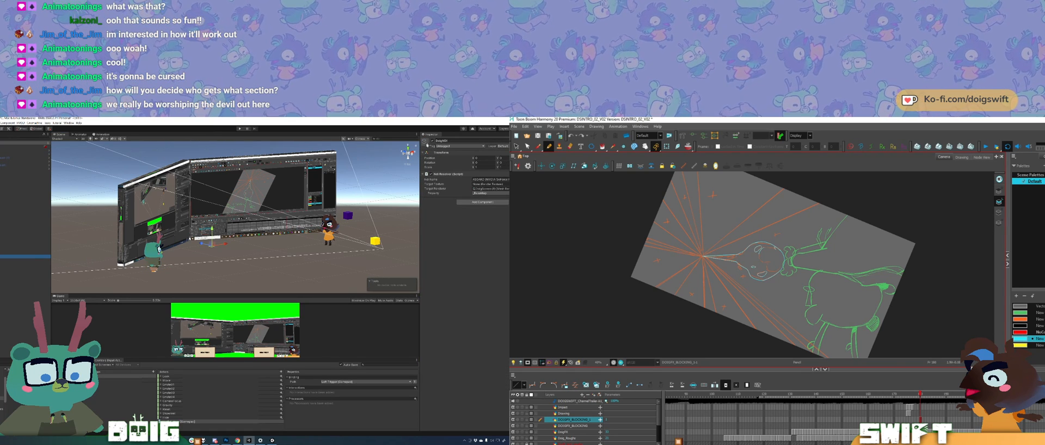
# Step: In Harmony, draw the inner shape at the base of the cyan flame over the orange rough
pyautogui.moveTo(702, 265); pyautogui.dragTo(754, 217)
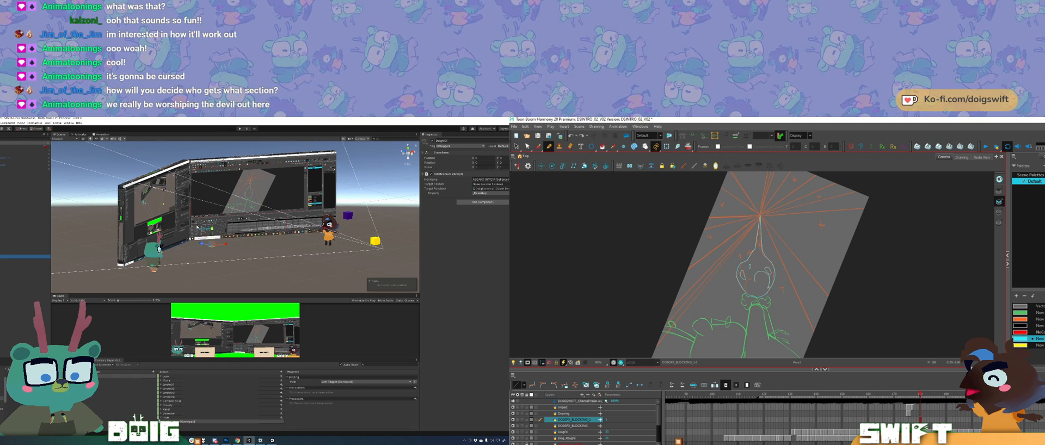
pyautogui.moveTo(781, 281); pyautogui.dragTo(778, 307)
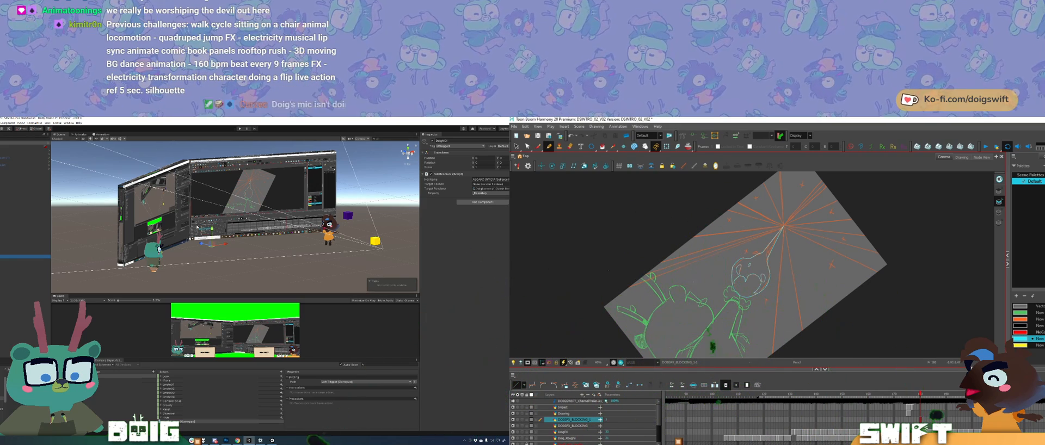
pyautogui.moveTo(796, 297)
pyautogui.mouseDown()
pyautogui.moveTo(760, 319)
pyautogui.moveTo(796, 303)
pyautogui.mouseUp()
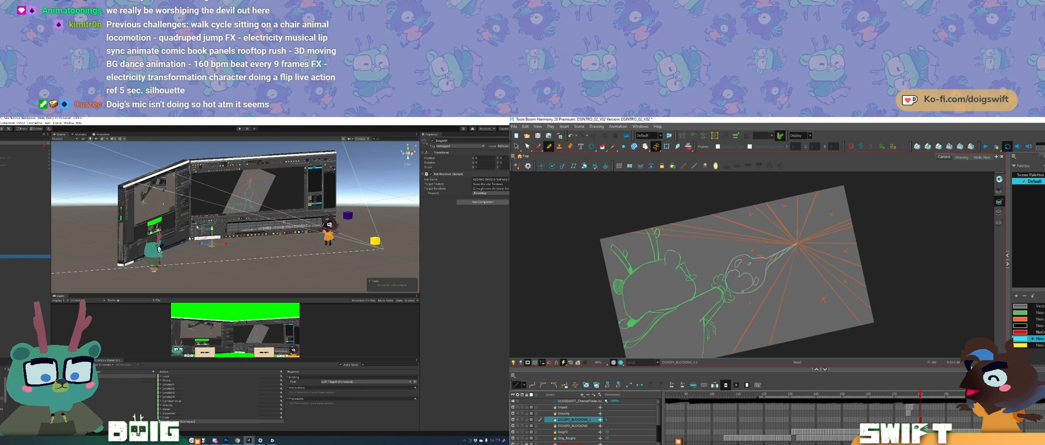
pyautogui.moveTo(822, 272); pyautogui.dragTo(821, 251)
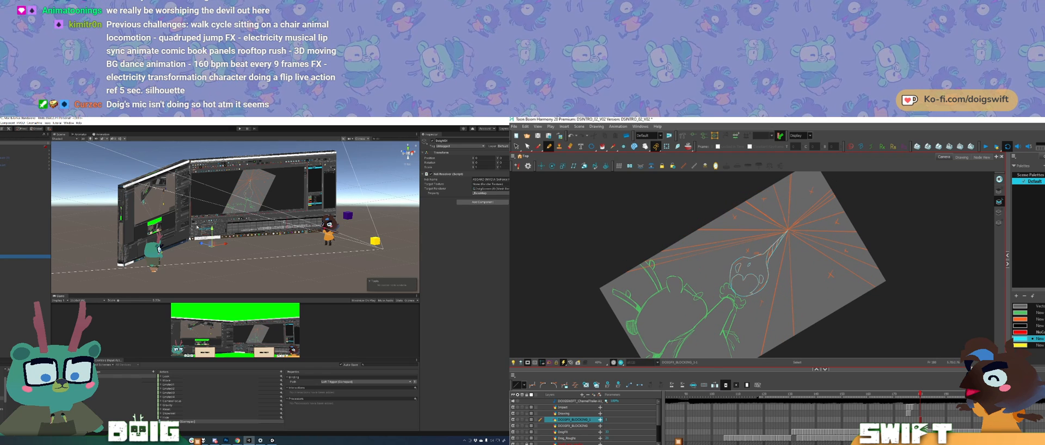
# Step: Delete stray line segments near the tail of the cyan flame outline
pyautogui.press('Delete')
pyautogui.click(774, 250)
pyautogui.press('Delete')
pyautogui.click(774, 248)
pyautogui.press('Delete')
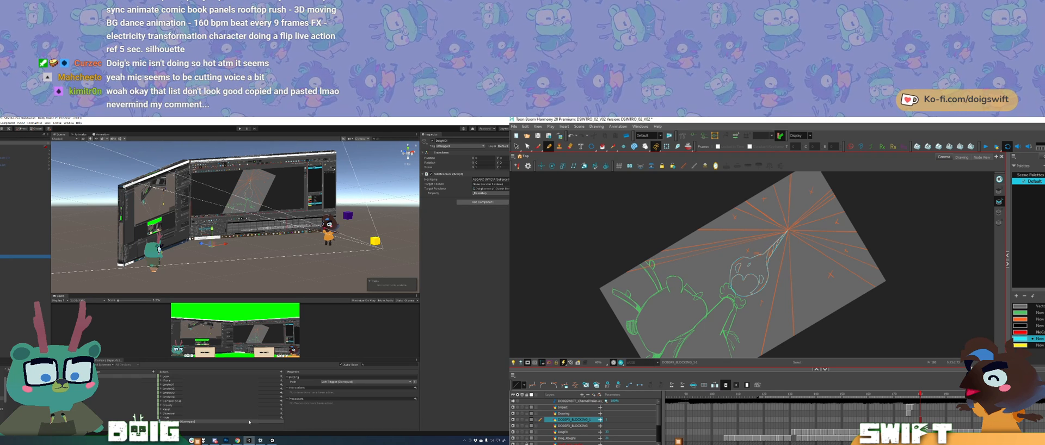
pyautogui.moveTo(249, 441)
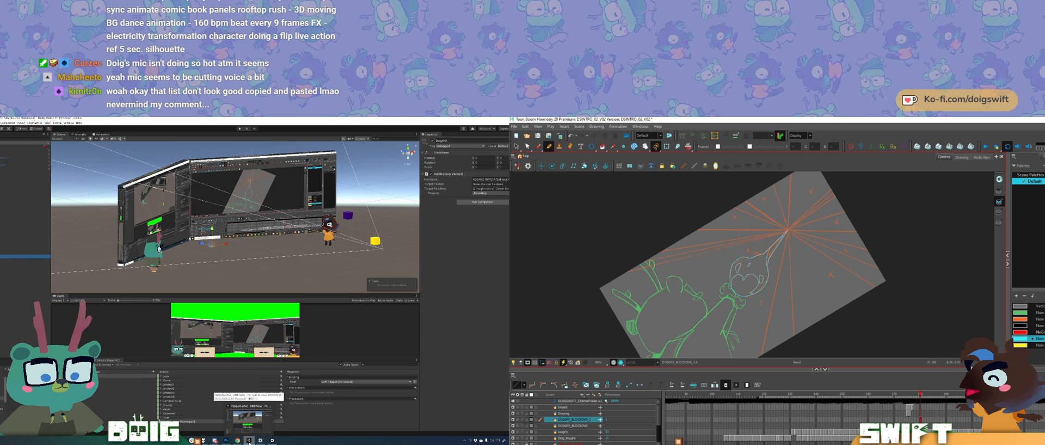
pyautogui.moveTo(135, 440)
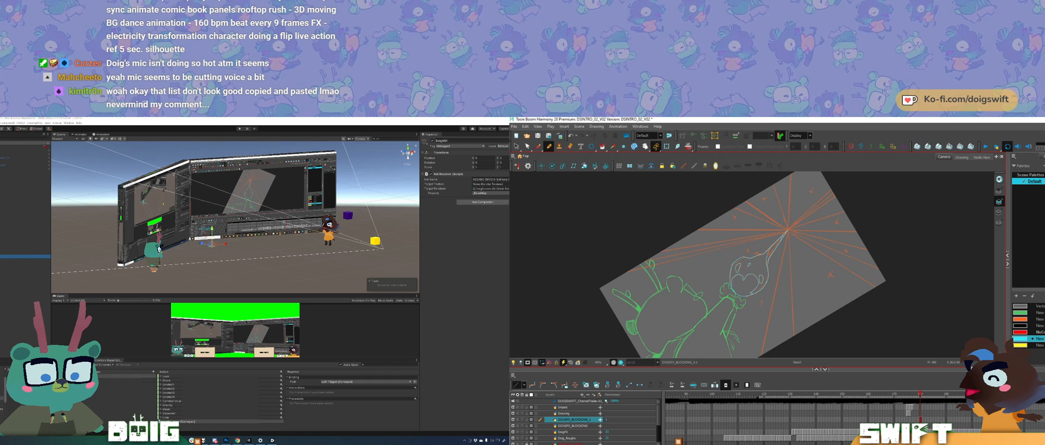
# Step: Fill the enclosed areas of the flame with cyan and return to the Pencil tool
pyautogui.moveTo(858, 231); pyautogui.dragTo(864, 266)
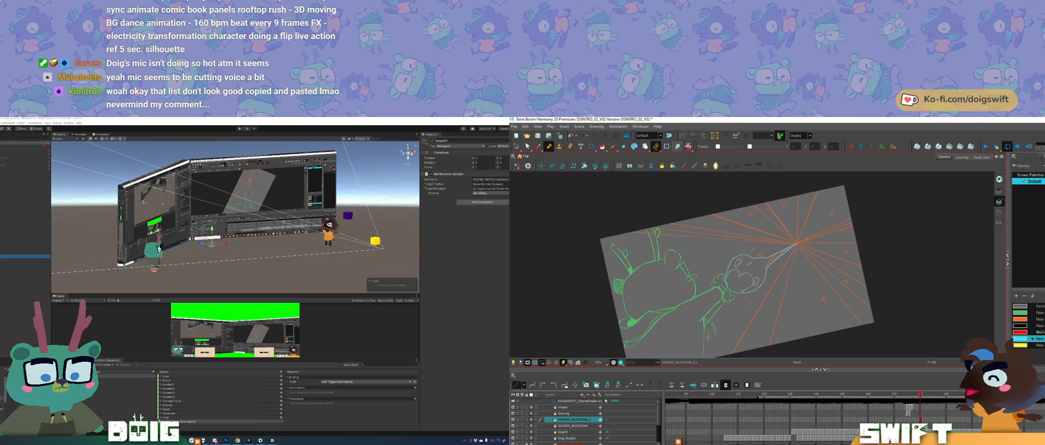
pyautogui.hotkey('alt', 'i')
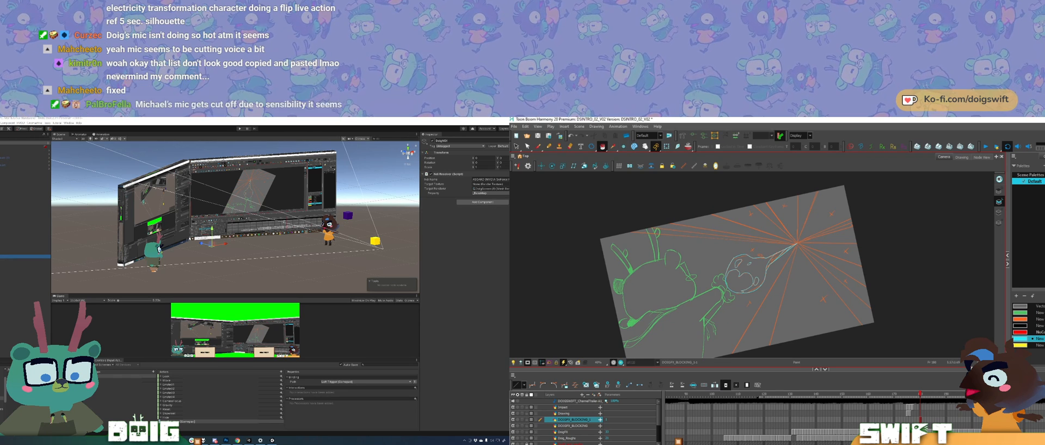
pyautogui.click(743, 270)
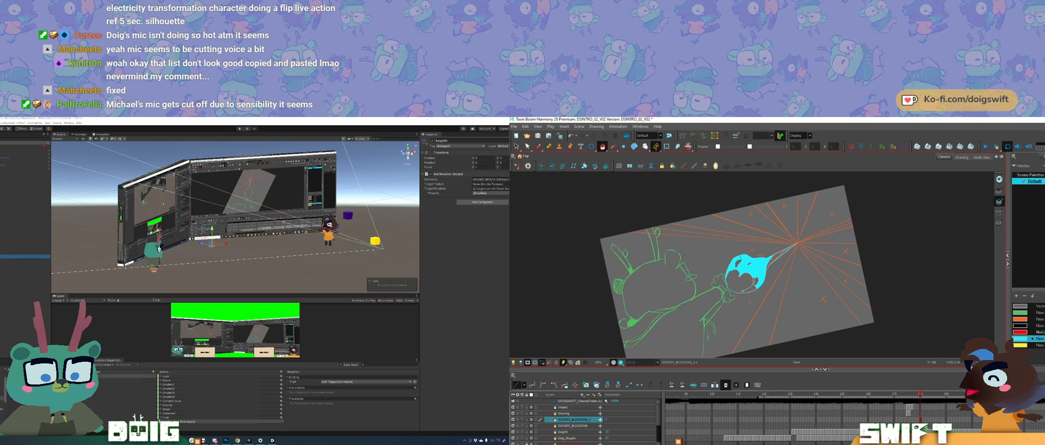
pyautogui.click(752, 290)
pyautogui.moveTo(807, 257)
pyautogui.mouseDown()
pyautogui.moveTo(807, 269)
pyautogui.moveTo(777, 216)
pyautogui.mouseUp()
pyautogui.click(548, 146)
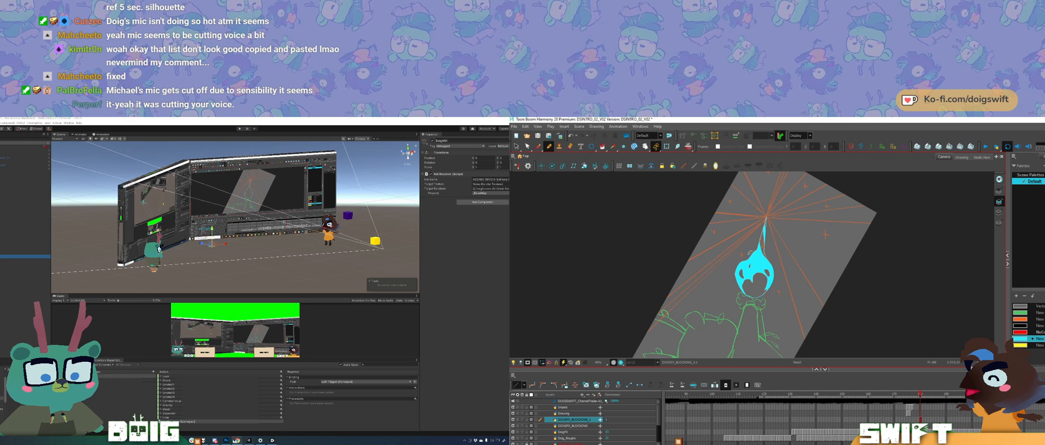
# Step: Bring the green overlay window back to the front on the Unity desktop and move it higher
pyautogui.click(272, 441)
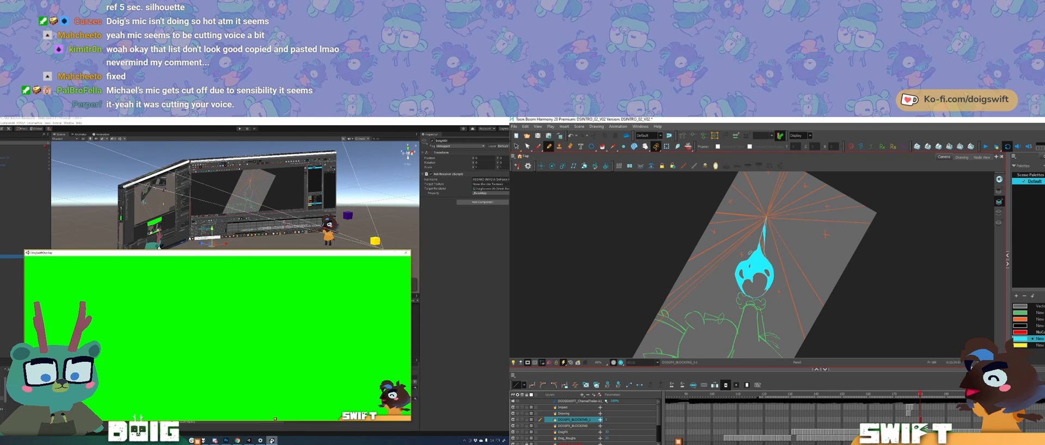
pyautogui.moveTo(200, 254); pyautogui.dragTo(223, 229)
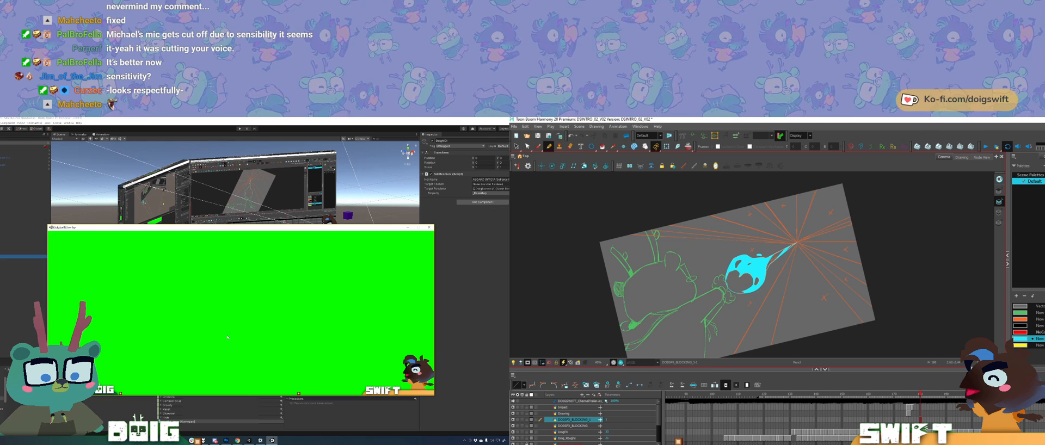
# Step: On the next frame, draw the two converging side lines of the beam between the hand and the burst's centre
pyautogui.moveTo(822, 293); pyautogui.dragTo(816, 241)
pyautogui.press('.')
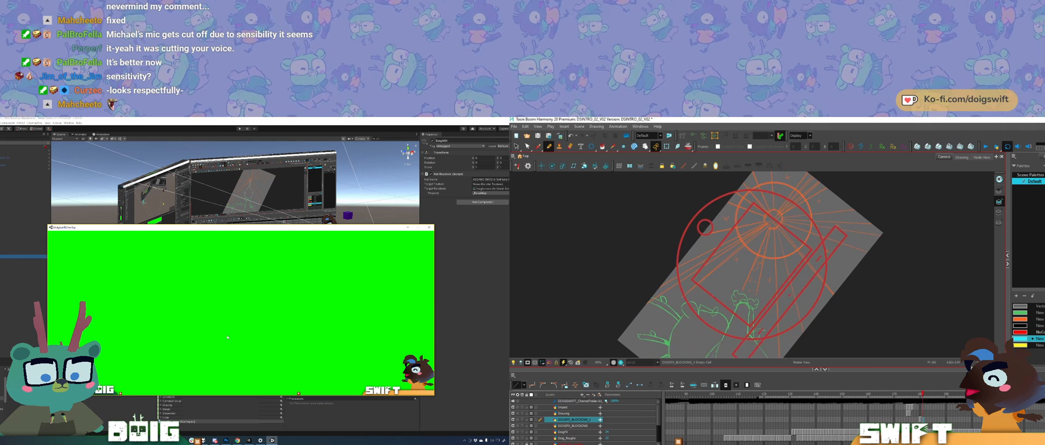
pyautogui.moveTo(741, 291); pyautogui.dragTo(769, 226)
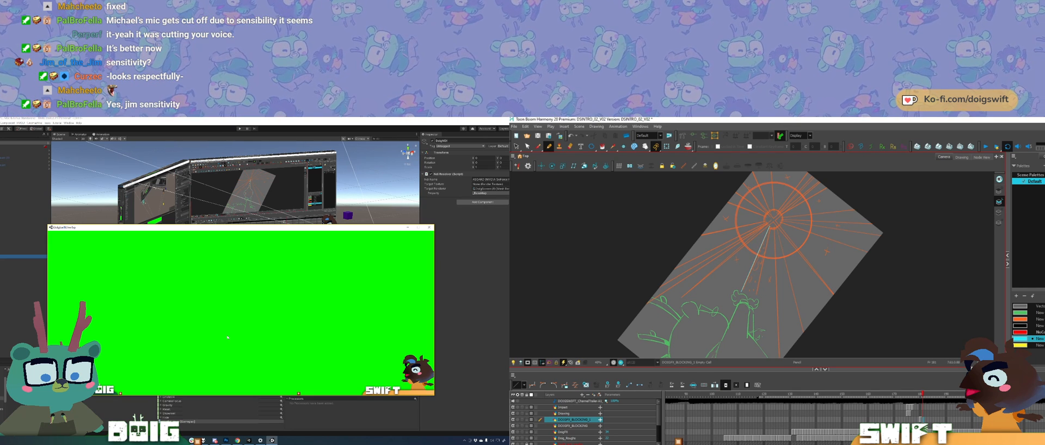
pyautogui.press('ctrl')
pyautogui.press('ctrl')
pyautogui.hotkey('ctrl', 'z')
pyautogui.hotkey('ctrl', 'z')
pyautogui.hotkey('ctrl', 'z')
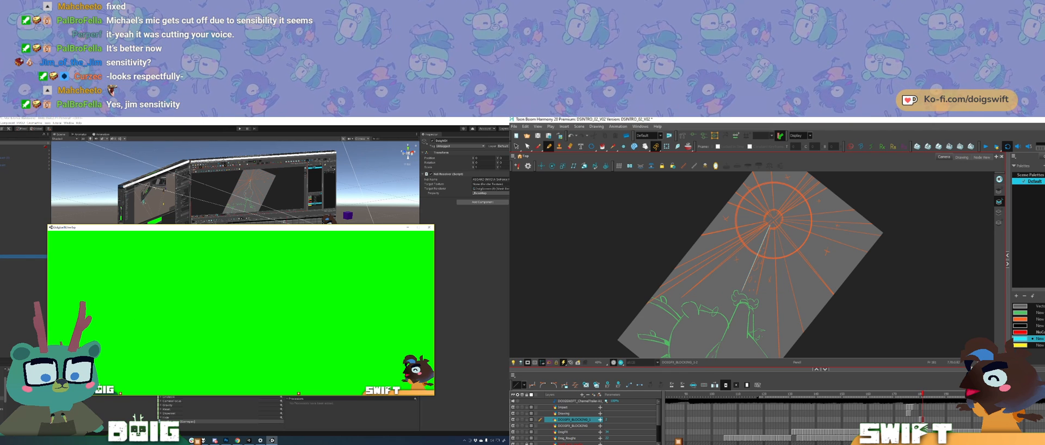
pyautogui.moveTo(770, 228); pyautogui.dragTo(754, 302)
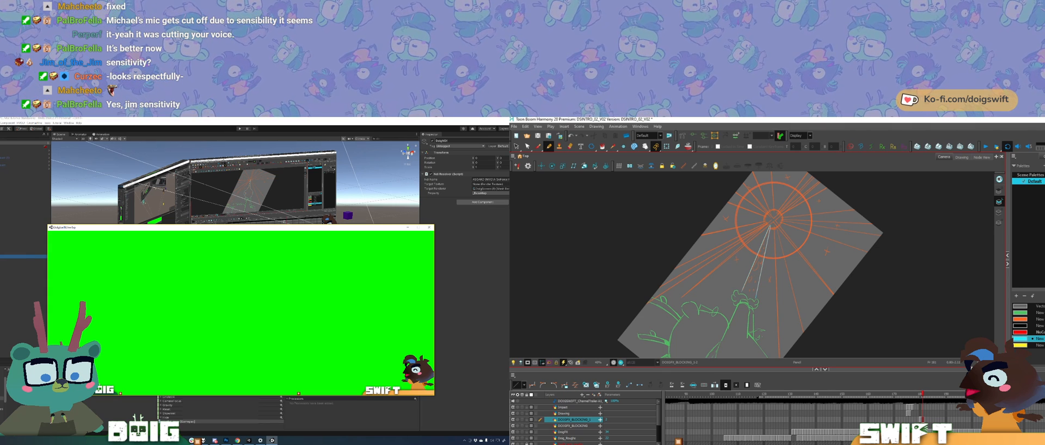
pyautogui.press('.')
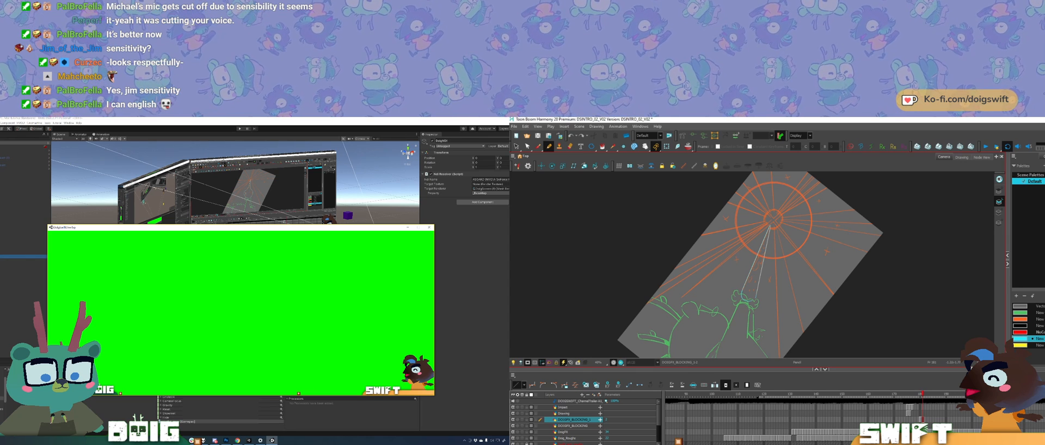
# Step: Delete the stray line segments at the hand end of the beam outline
pyautogui.press('s')
pyautogui.click(750, 300)
pyautogui.press('Delete')
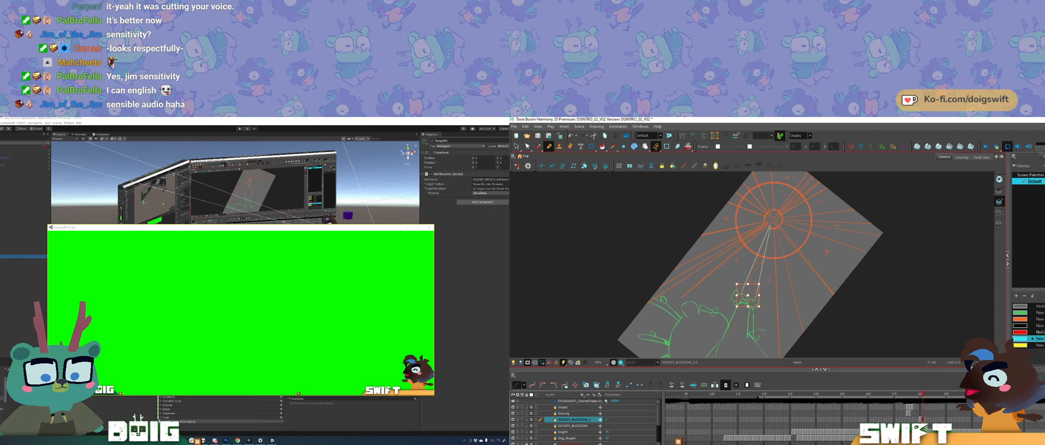
pyautogui.click(752, 298)
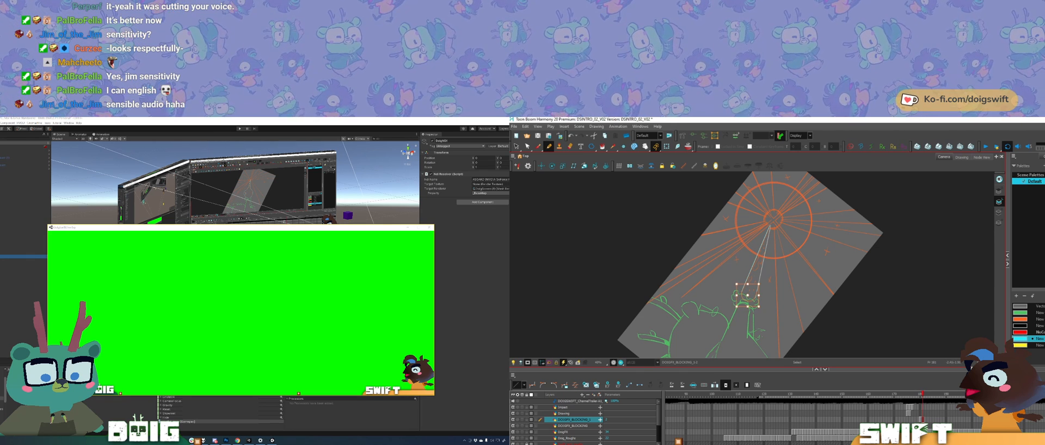
pyautogui.click(750, 299)
pyautogui.press('Delete')
# Step: Flip between the previous and current frames to compare the cyan flame with the new beam outline
pyautogui.press(',')
pyautogui.press('.')
pyautogui.press(',')
pyautogui.press('.')
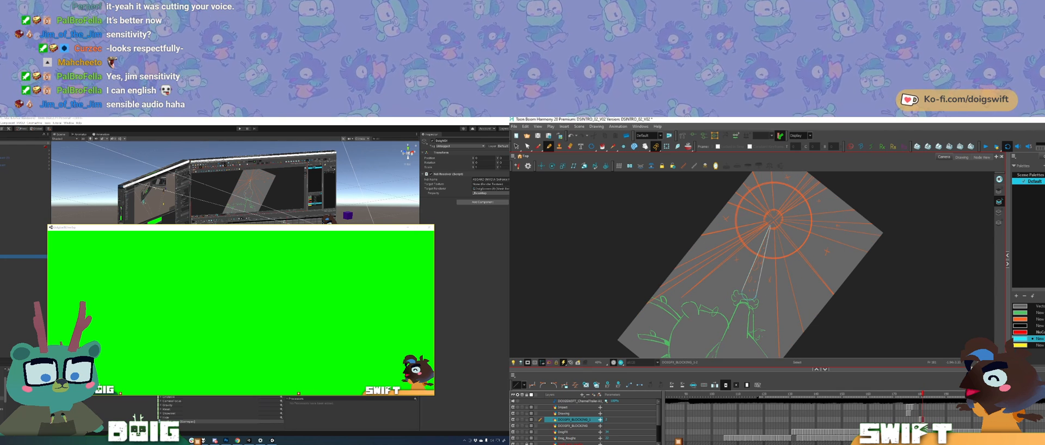
pyautogui.press(',')
pyautogui.press('.')
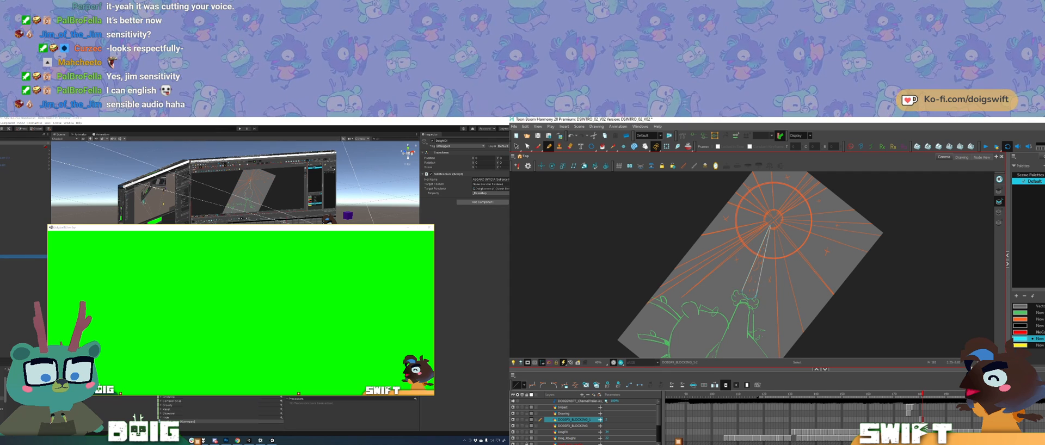
pyautogui.press(',')
pyautogui.press('.')
pyautogui.press(',')
pyautogui.press('.')
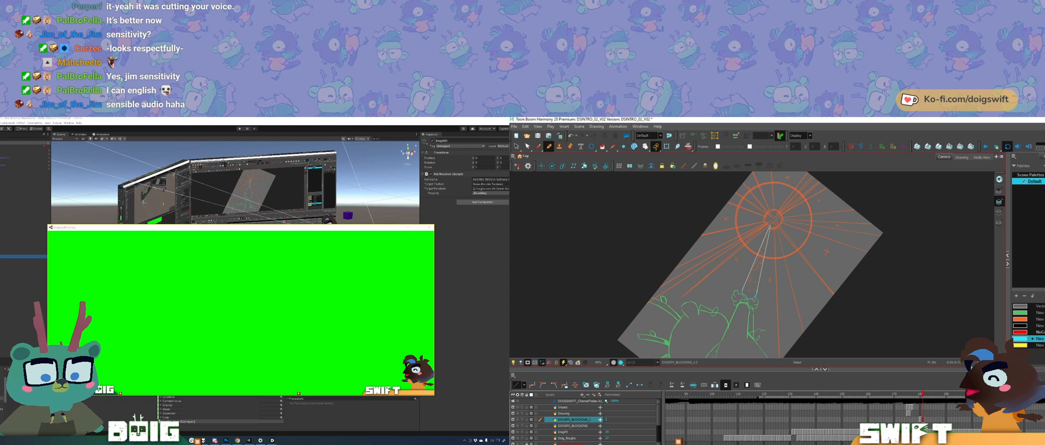
# Step: Restore the deleted line at the beam's hand end and nudge it slightly into place
pyautogui.press('Delete')
pyautogui.hotkey('ctrl', 'z')
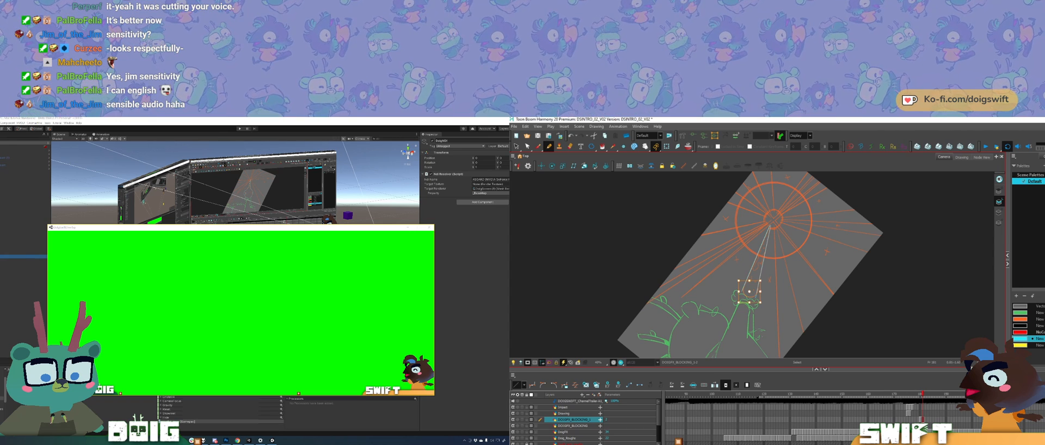
pyautogui.moveTo(760, 292); pyautogui.dragTo(760, 291)
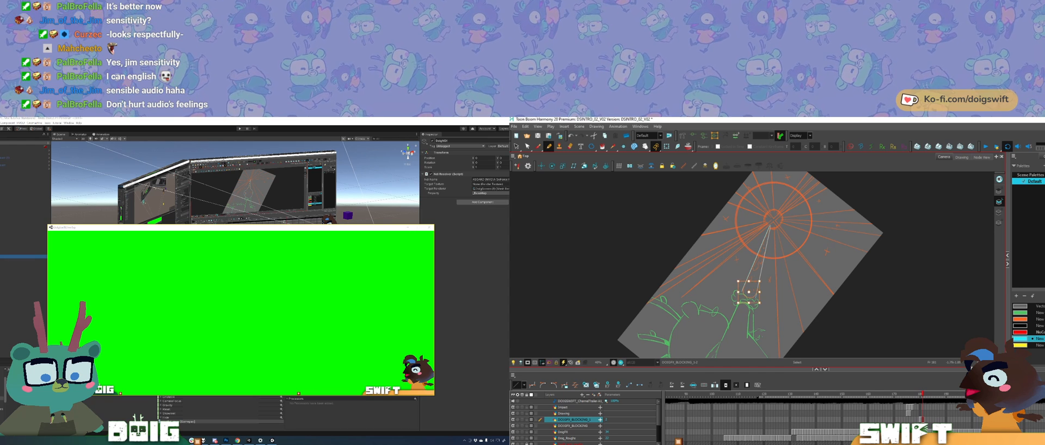
# Step: Check the shape and position of the beam's base against the drawing on the previous frame
pyautogui.press(',')
pyautogui.press('.')
pyautogui.press(',')
pyautogui.press('.')
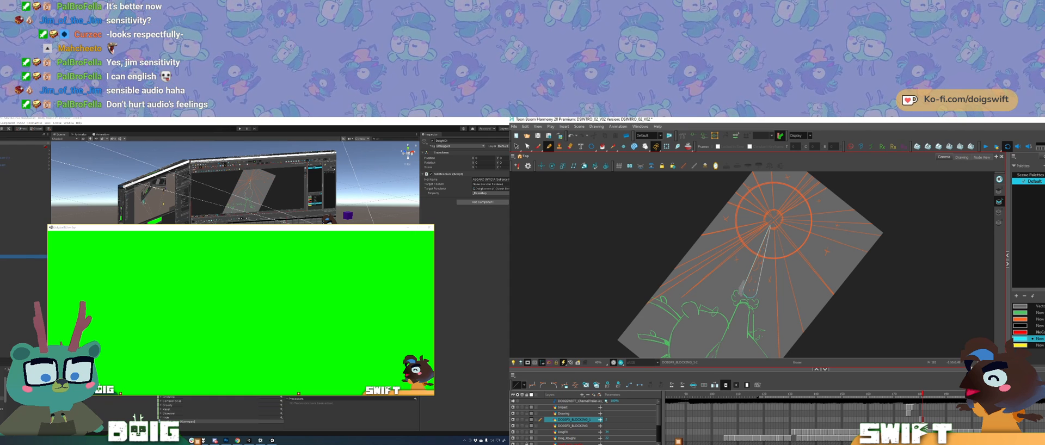
pyautogui.press(',')
pyautogui.press('.')
pyautogui.press(',')
pyautogui.press('.')
pyautogui.press(',')
pyautogui.press('.')
pyautogui.press(',')
pyautogui.press('.')
# Step: Draw small irregular gap shapes inside the beam outline, from its base towards the tip
pyautogui.moveTo(815, 264); pyautogui.dragTo(798, 308)
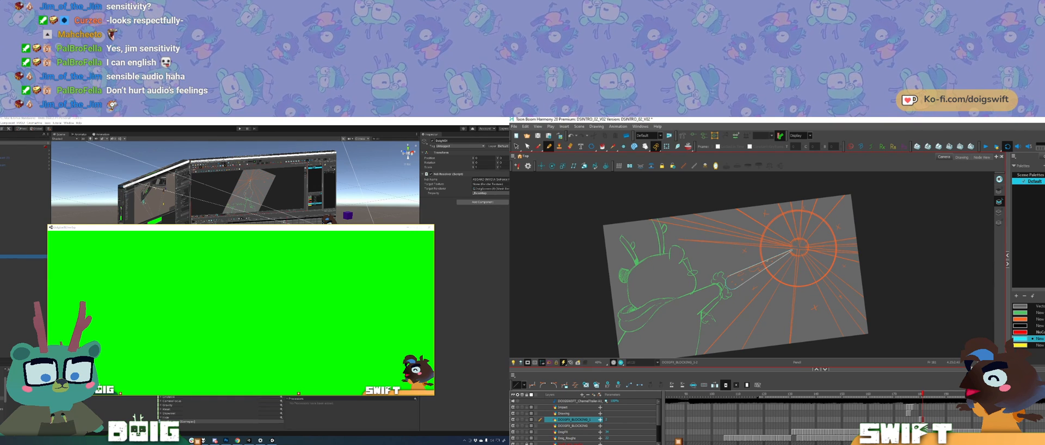
pyautogui.moveTo(786, 310); pyautogui.dragTo(806, 256)
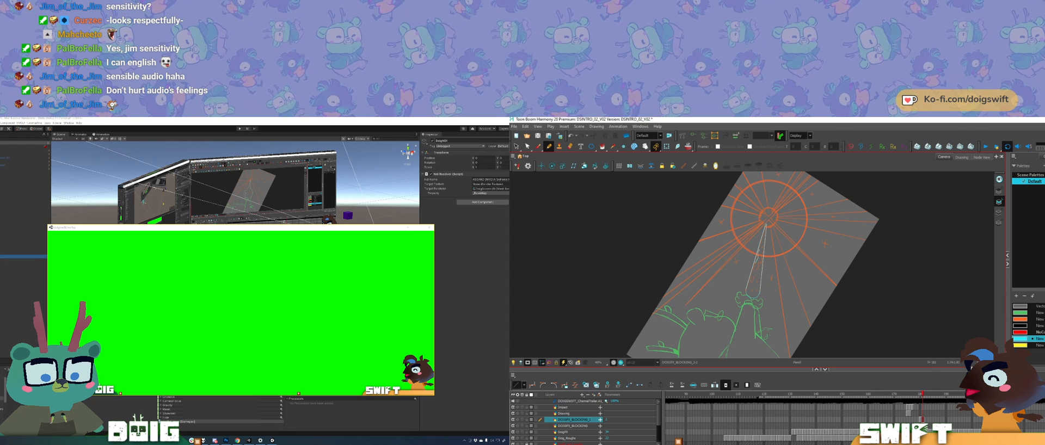
pyautogui.moveTo(727, 256)
pyautogui.mouseDown()
pyautogui.moveTo(726, 269)
pyautogui.moveTo(728, 258)
pyautogui.mouseUp()
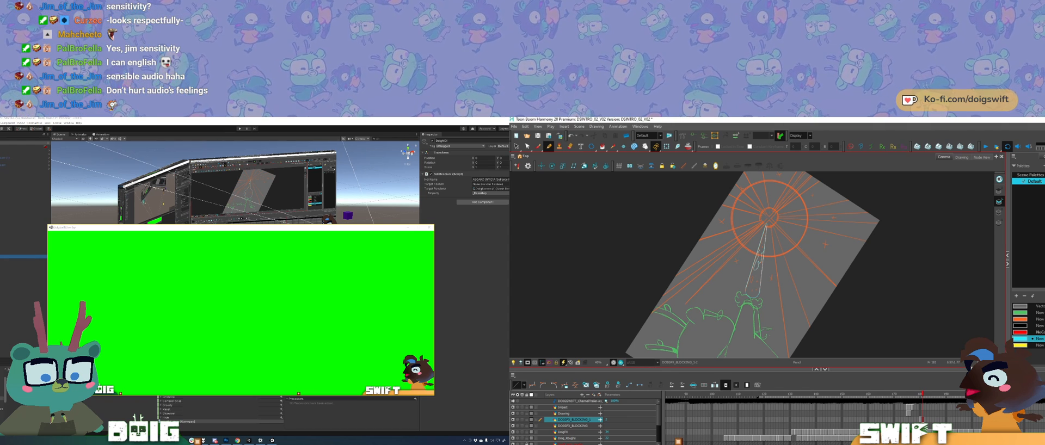
pyautogui.moveTo(811, 256); pyautogui.dragTo(801, 300)
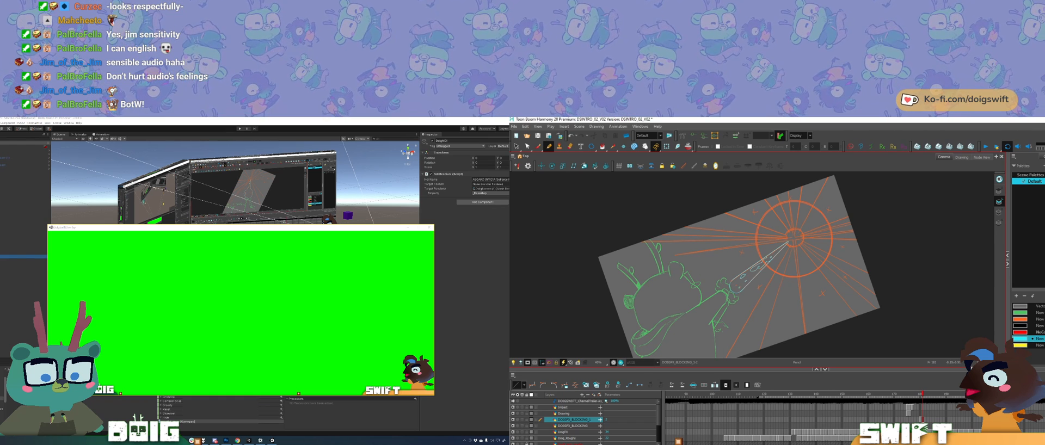
pyautogui.moveTo(775, 235)
pyautogui.mouseDown()
pyautogui.moveTo(787, 253)
pyautogui.moveTo(784, 245)
pyautogui.mouseUp()
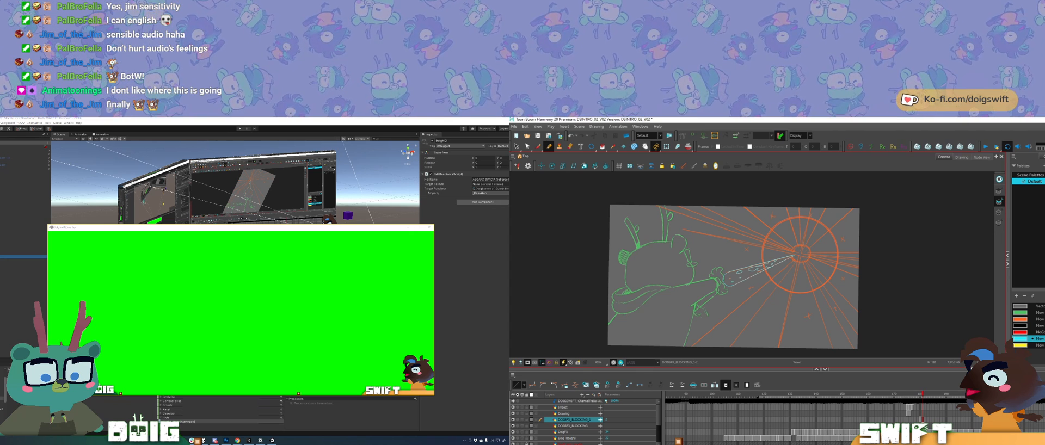
pyautogui.moveTo(809, 268); pyautogui.dragTo(801, 235)
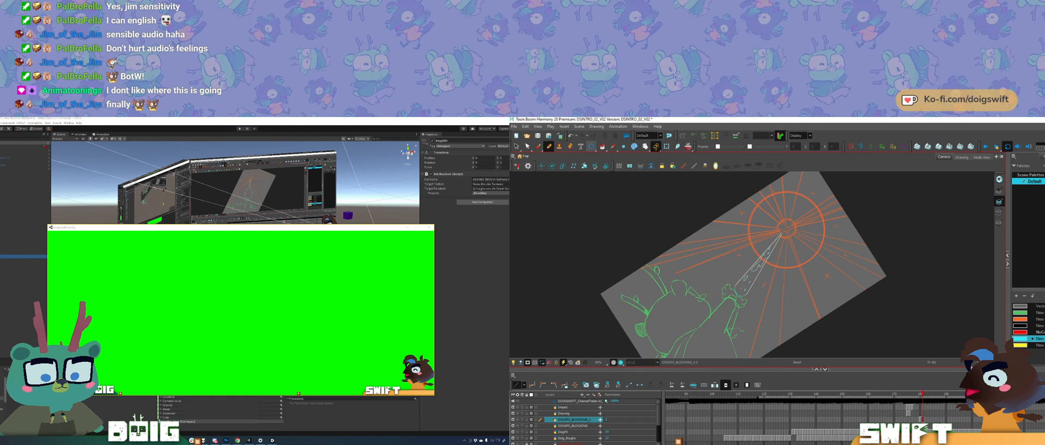
# Step: Fill the beam with cyan around its inner gap shapes and clean up the tapered tip
pyautogui.hotkey('alt', 'i')
pyautogui.click(745, 282)
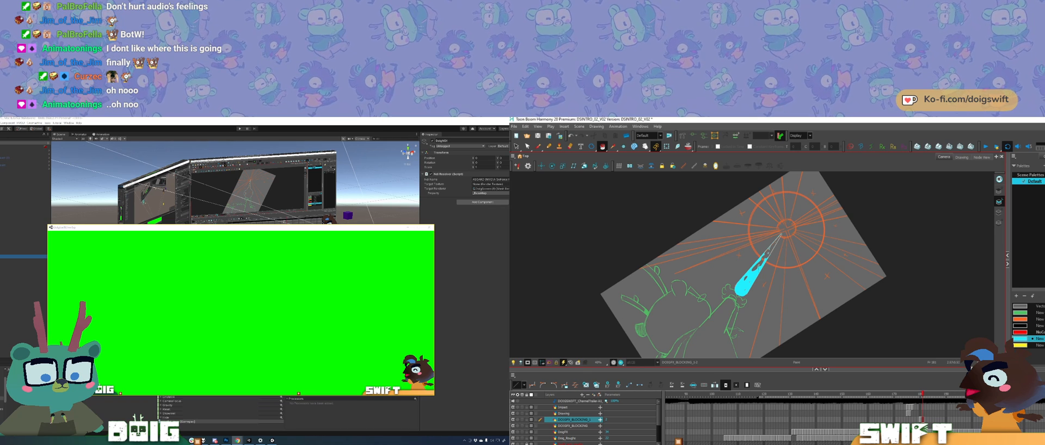
pyautogui.moveTo(797, 224); pyautogui.dragTo(787, 258)
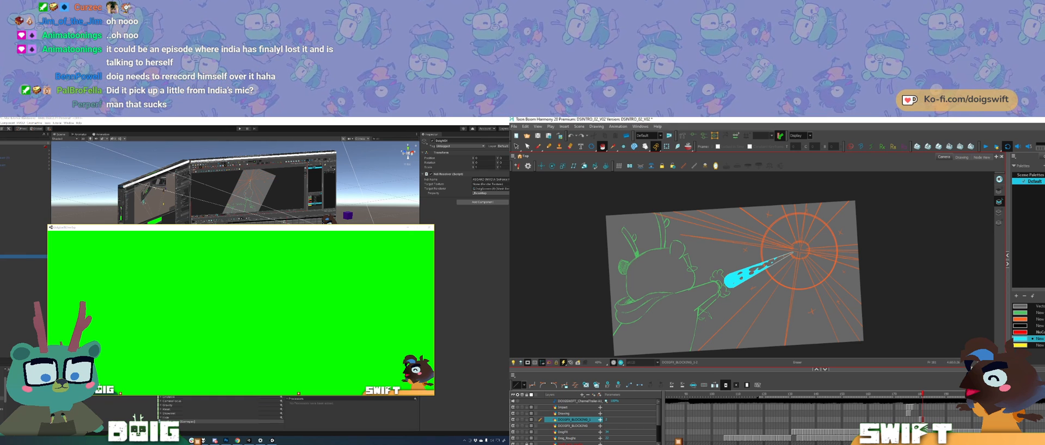
pyautogui.moveTo(780, 308); pyautogui.dragTo(798, 284)
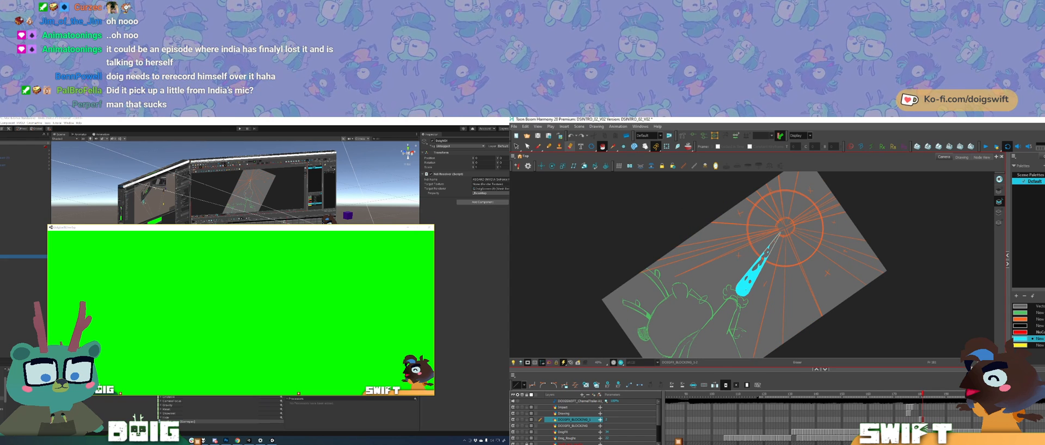
pyautogui.hotkey('alt', 'x')
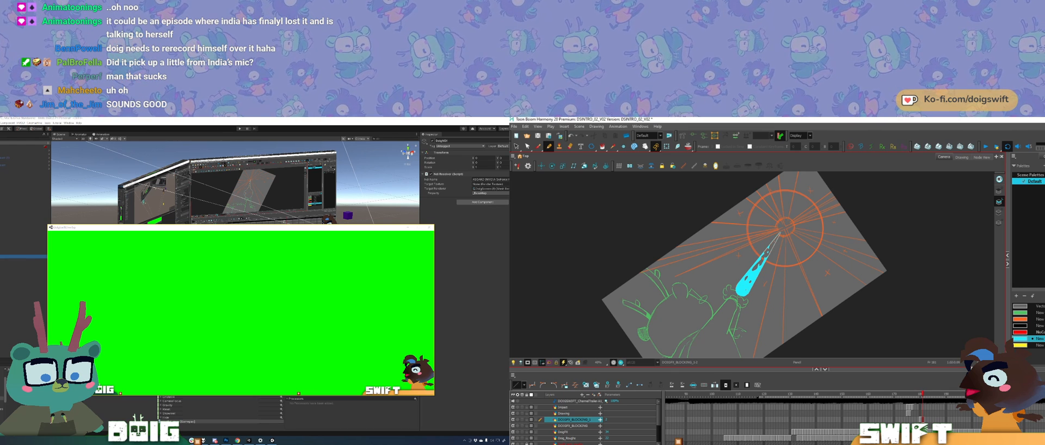
pyautogui.moveTo(764, 286)
pyautogui.mouseDown()
pyautogui.moveTo(738, 285)
pyautogui.moveTo(748, 278)
pyautogui.mouseUp()
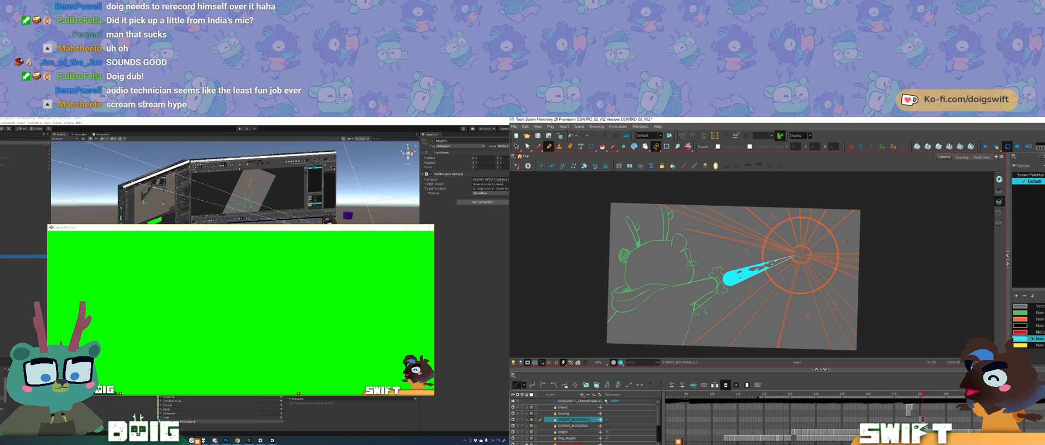
pyautogui.moveTo(759, 292)
pyautogui.mouseDown()
pyautogui.moveTo(769, 287)
pyautogui.moveTo(783, 316)
pyautogui.moveTo(784, 303)
pyautogui.mouseUp()
# Step: Flip back and forth between the drawings to examine how the filled beam animates
pyautogui.press('f')
pyautogui.press('g')
pyautogui.press('f')
pyautogui.press('g')
pyautogui.press('f')
pyautogui.press('g')
pyautogui.press('f')
pyautogui.press('g')
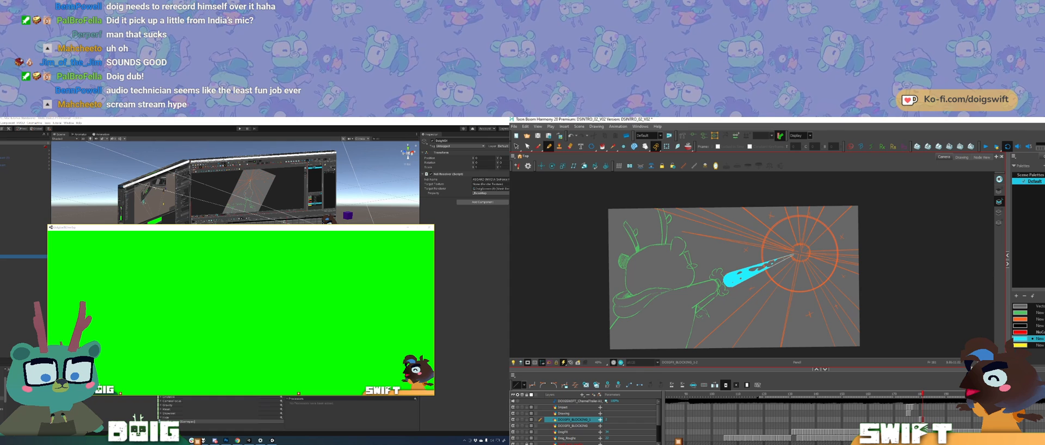
# Step: Draw a small circle at the centre of the burst and fill it with cyan
pyautogui.click(592, 146)
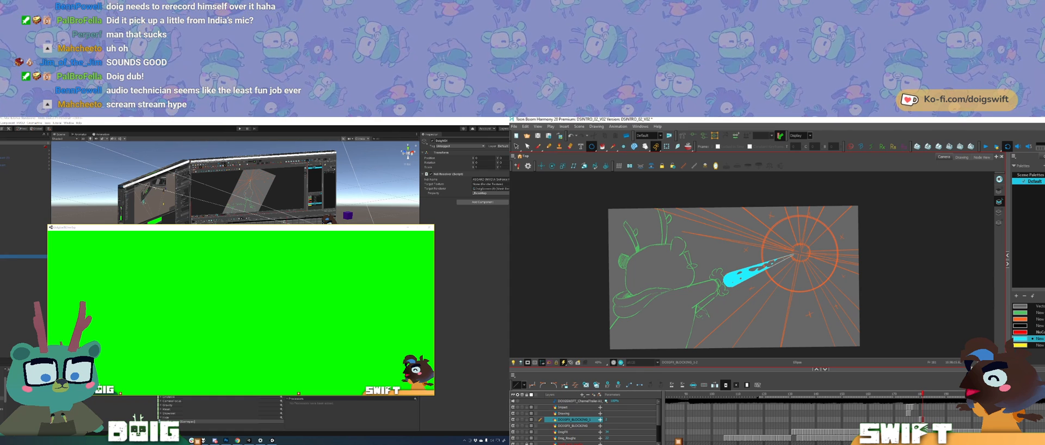
pyautogui.moveTo(800, 253); pyautogui.dragTo(811, 243)
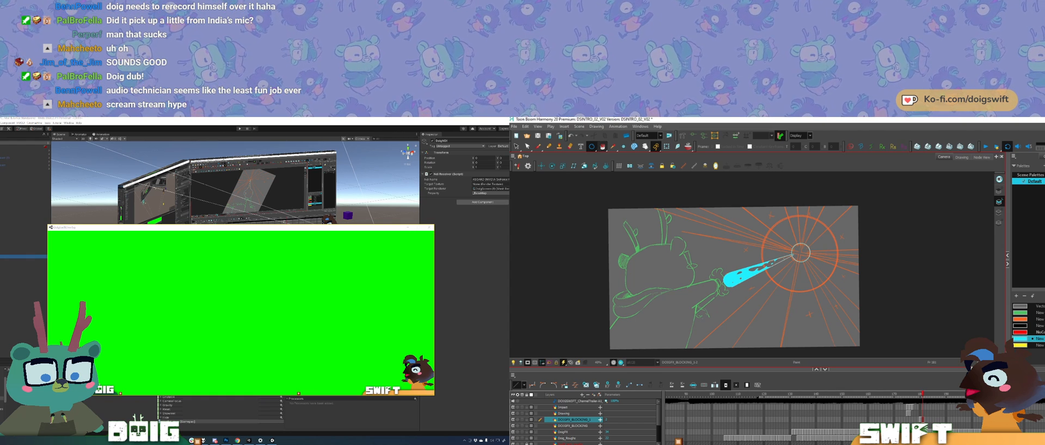
pyautogui.click(801, 252)
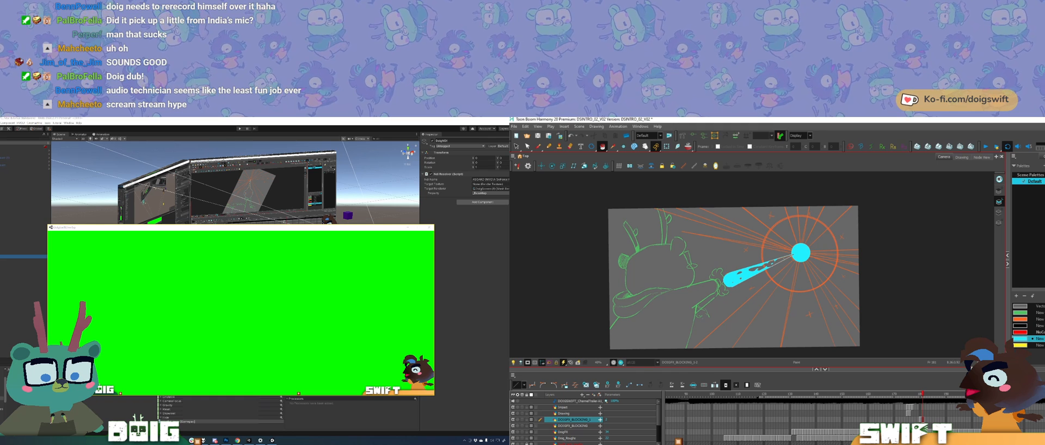
# Step: Paste the cyan beam and circle drawing onto the following empty frame
pyautogui.hotkey('alt', 't')
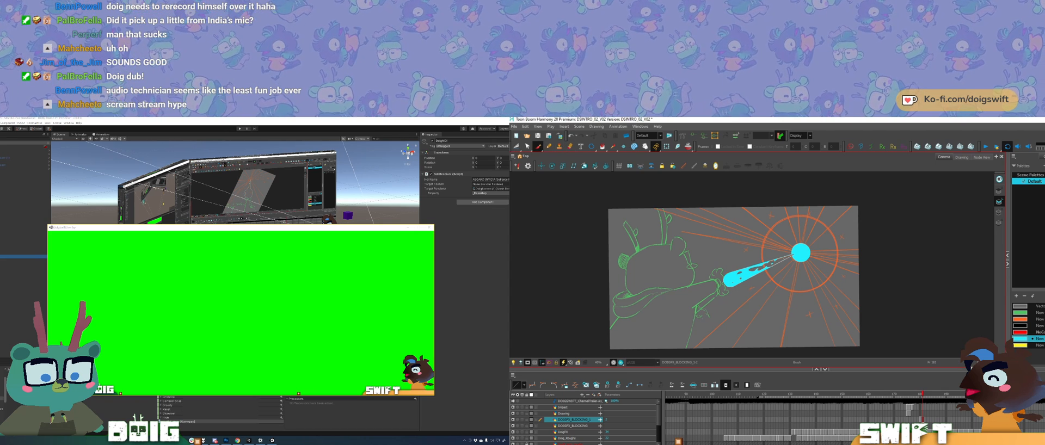
pyautogui.press(',')
pyautogui.press('.')
pyautogui.press('.')
pyautogui.press(',')
pyautogui.press('.')
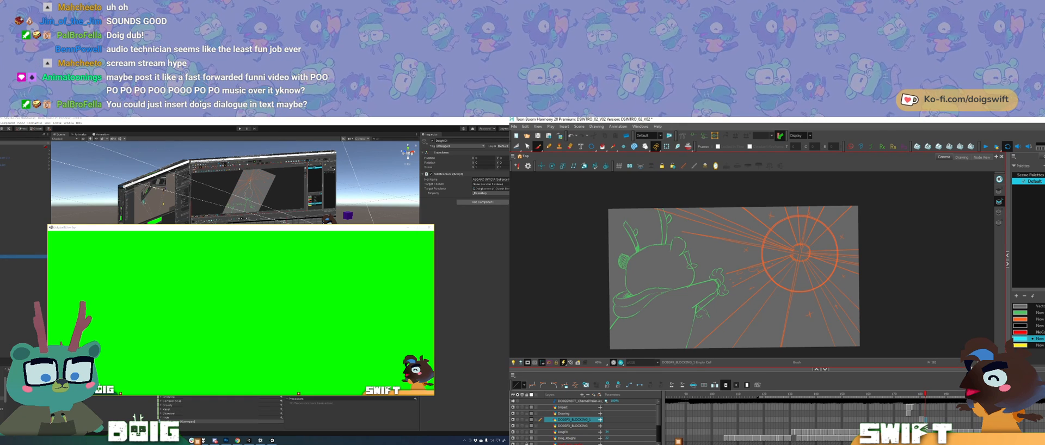
pyautogui.press(',')
pyautogui.press('.')
pyautogui.hotkey('ctrl', 'v')
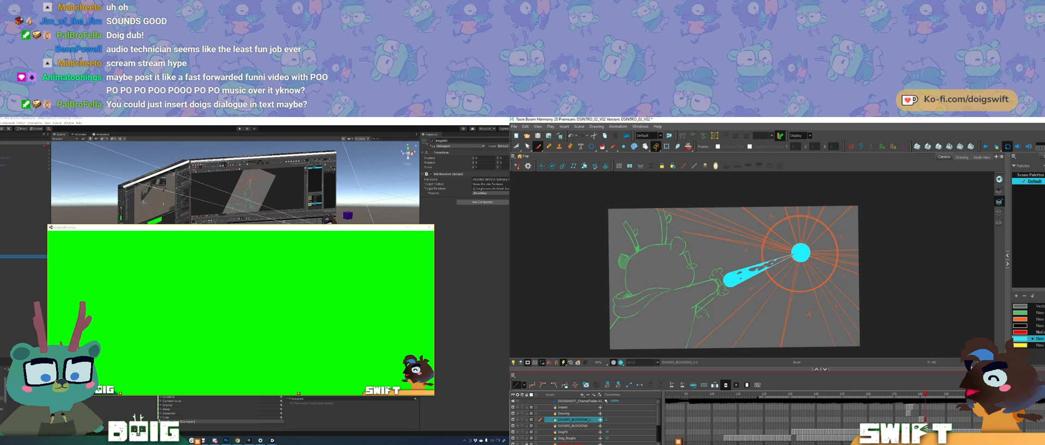
# Step: Review the pasted beam against the neighbouring frames, ending on the next empty frame with the larger burst rough
pyautogui.press(',')
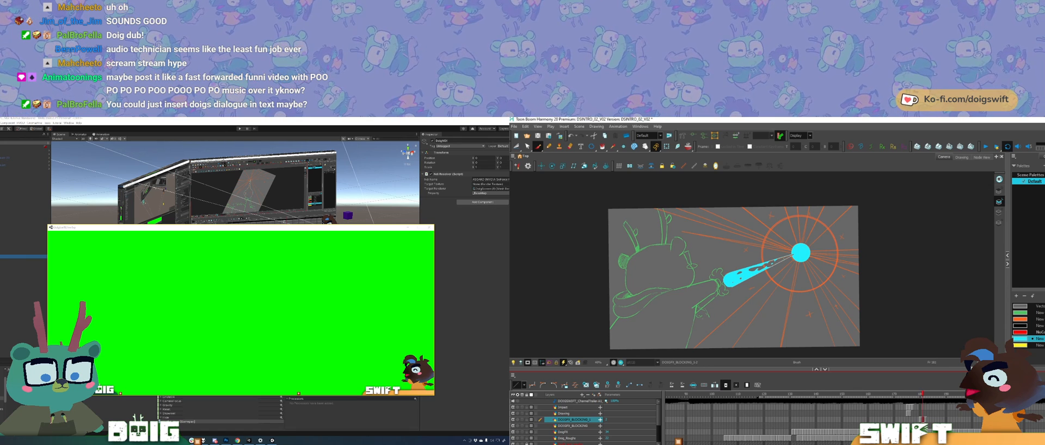
pyautogui.press('.')
pyautogui.press(',')
pyautogui.press(',')
pyautogui.press(',')
pyautogui.press('.')
pyautogui.press('.')
pyautogui.press('.')
pyautogui.press('.')
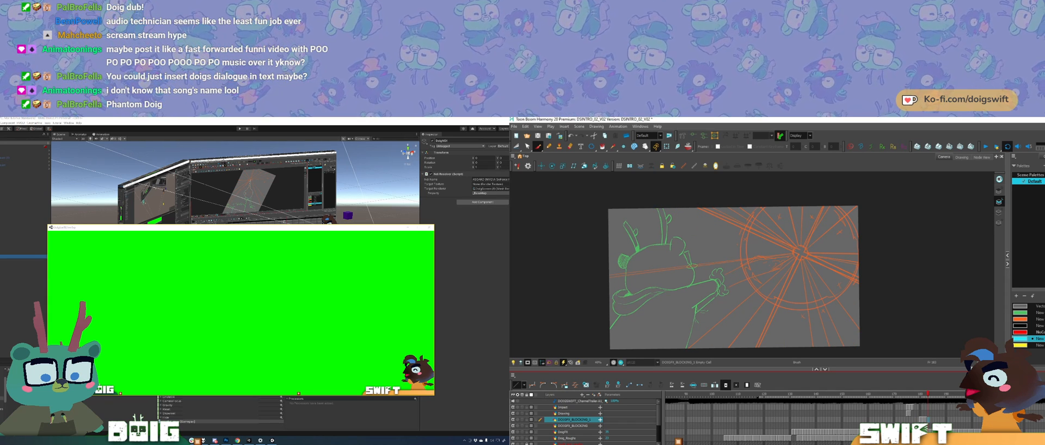
# Step: Try a cyan brush stroke above the hand, undo it, and switch to the Pencil tool
pyautogui.moveTo(775, 278); pyautogui.dragTo(776, 256)
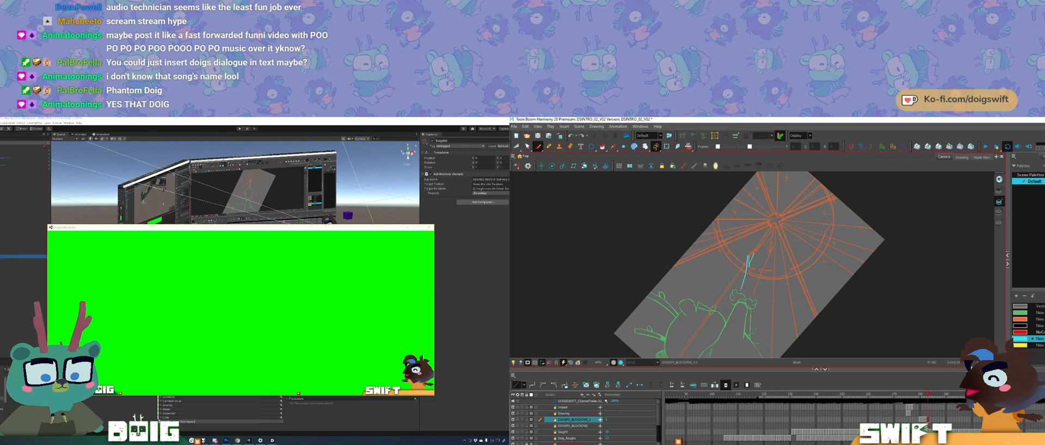
pyautogui.hotkey('ctrl', 'z')
pyautogui.hotkey('alt', '/')
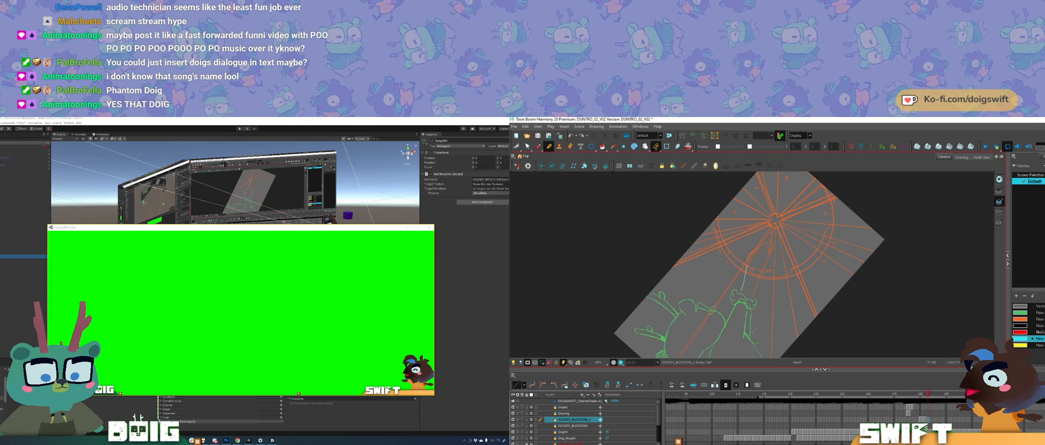
# Step: Pencil one side of the flame outline from above the raised hand to the burst's centre, undoing stray strokes
pyautogui.hotkey('ctrl', 'z')
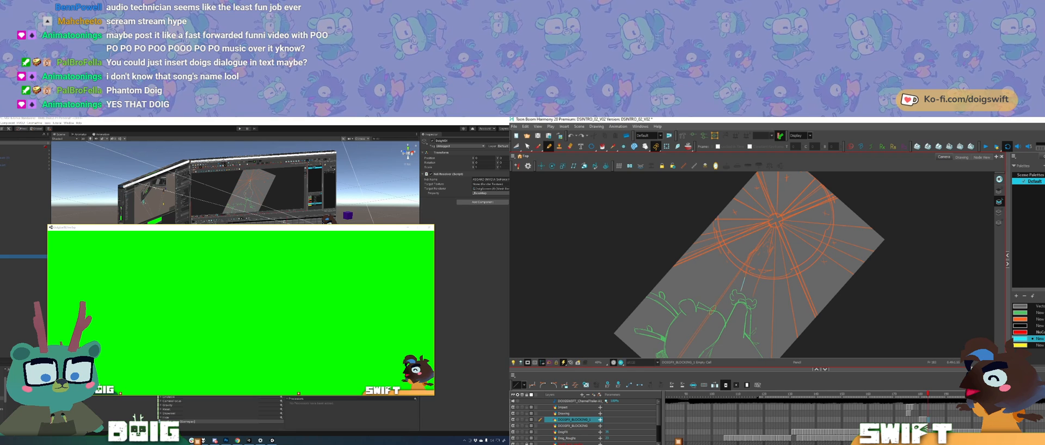
pyautogui.moveTo(743, 272); pyautogui.dragTo(749, 254)
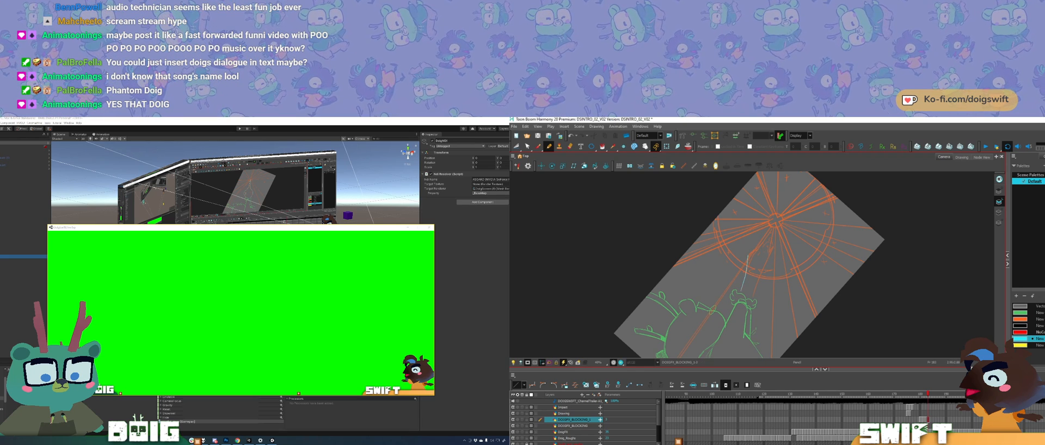
pyautogui.hotkey('ctrl', 'z')
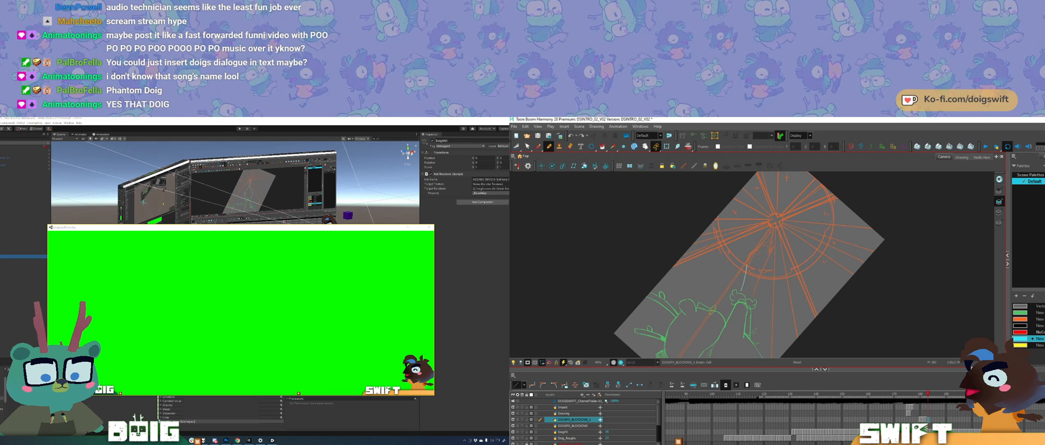
pyautogui.moveTo(748, 259); pyautogui.dragTo(747, 256)
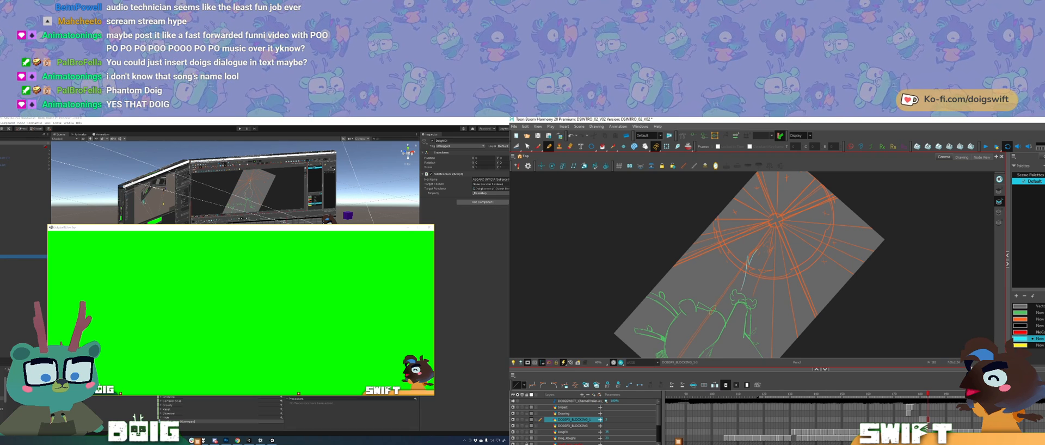
pyautogui.moveTo(755, 283); pyautogui.dragTo(766, 276)
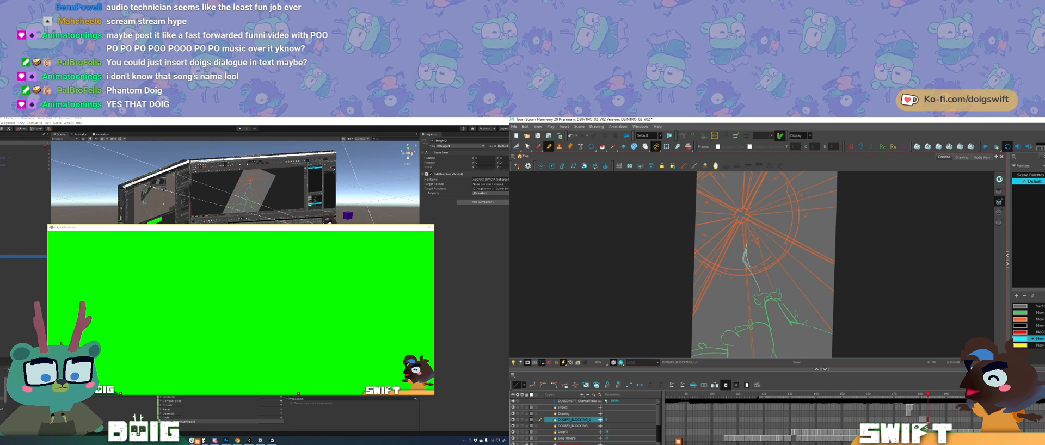
pyautogui.hotkey('ctrl', 'z')
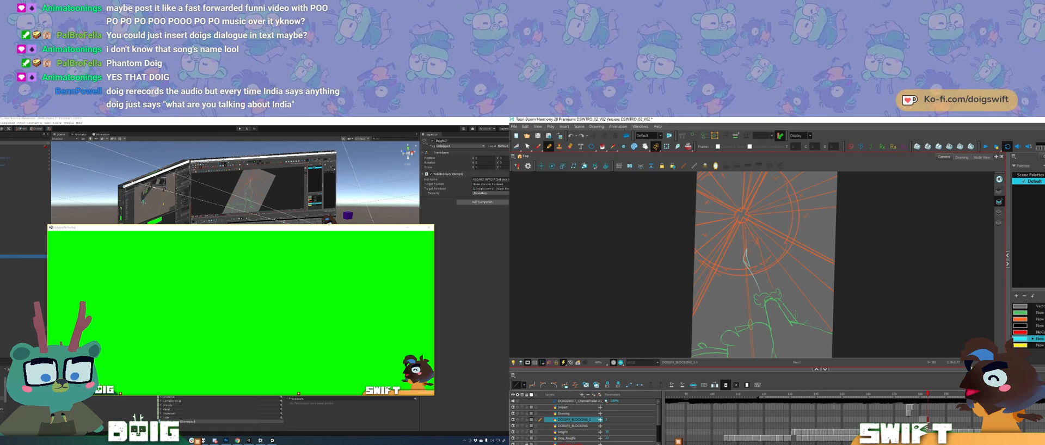
pyautogui.moveTo(778, 231); pyautogui.dragTo(794, 257)
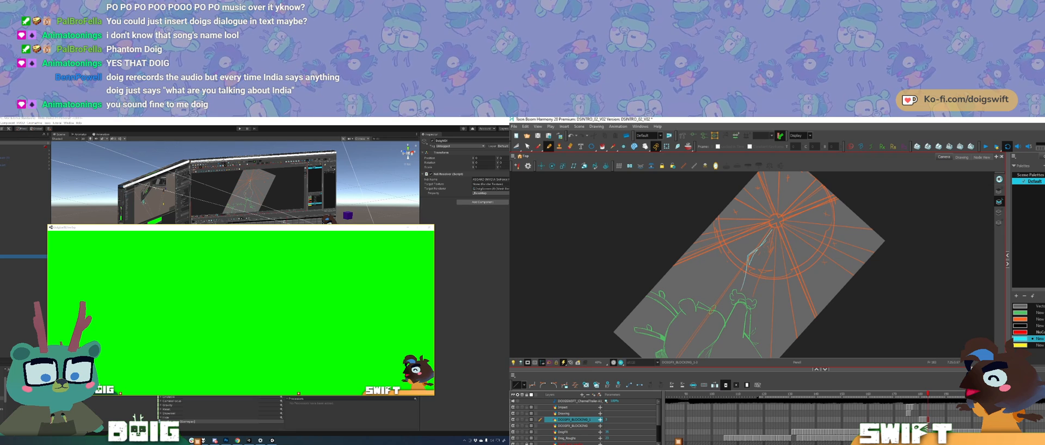
# Step: Try to delete the pencil strokes at the flame's base over the hand, and undo the deletion
pyautogui.press('e')
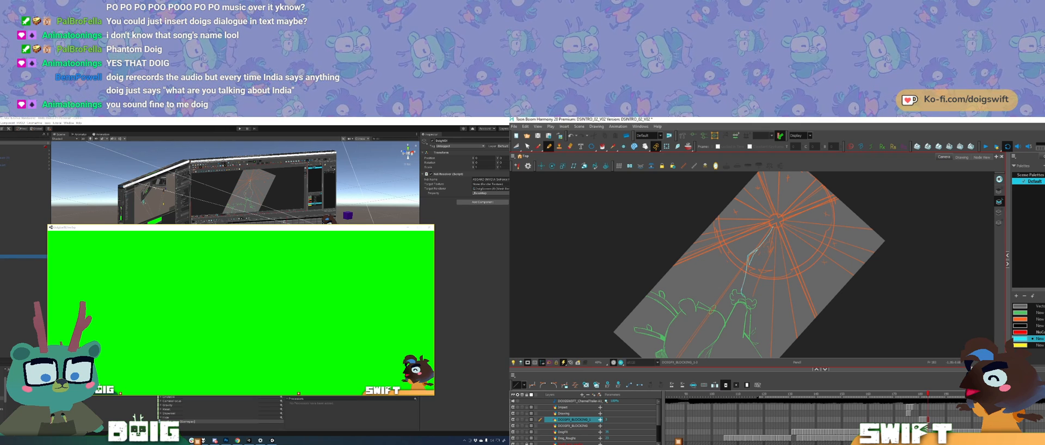
pyautogui.hotkey('ctrl', 'z')
pyautogui.press(',')
pyautogui.press('.')
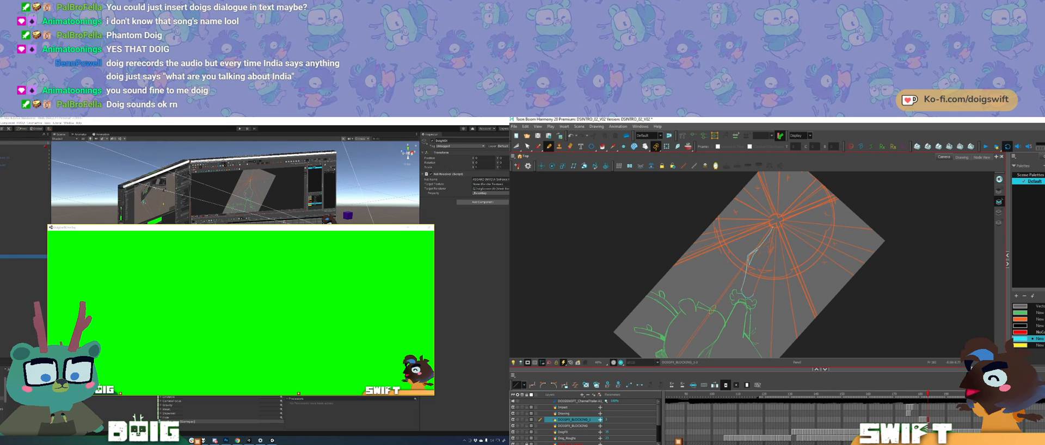
pyautogui.moveTo(738, 304); pyautogui.dragTo(749, 305)
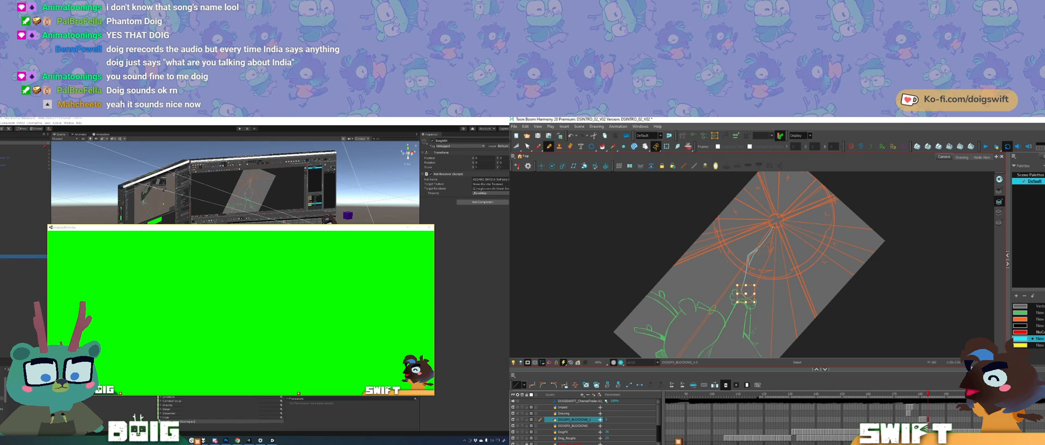
pyautogui.press('Delete')
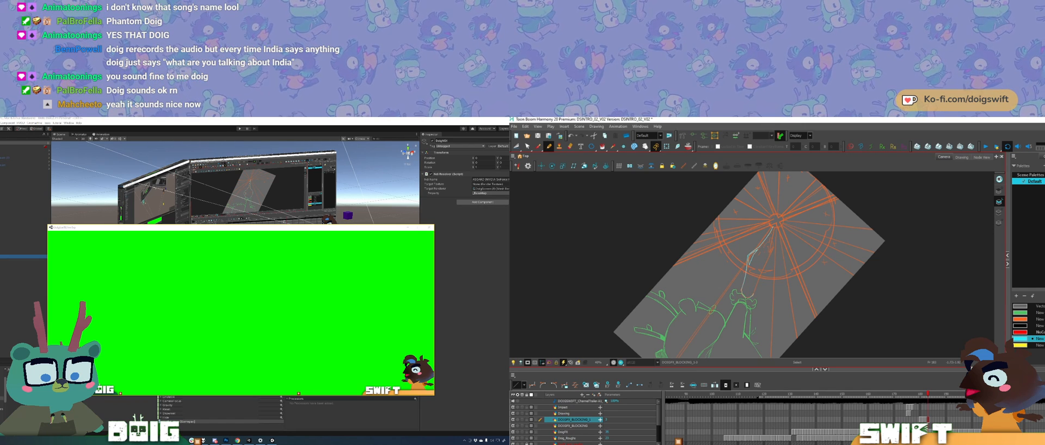
pyautogui.hotkey('ctrl', 'z')
# Step: Compare the flame outline with the neighbouring drawings to check its shape and position
pyautogui.press('f')
pyautogui.press('g')
pyautogui.press('f')
pyautogui.press('g')
pyautogui.press('f')
pyautogui.press('g')
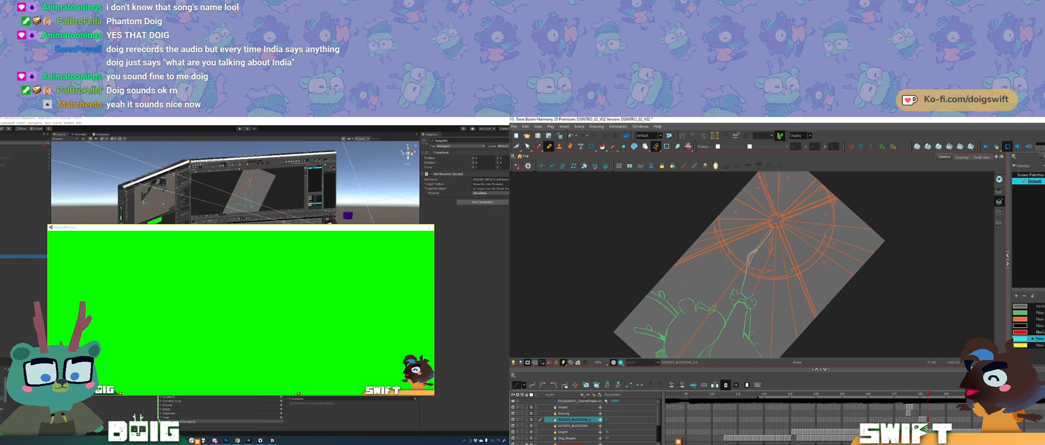
pyautogui.press('f')
pyautogui.press('g')
pyautogui.press('f')
pyautogui.press('g')
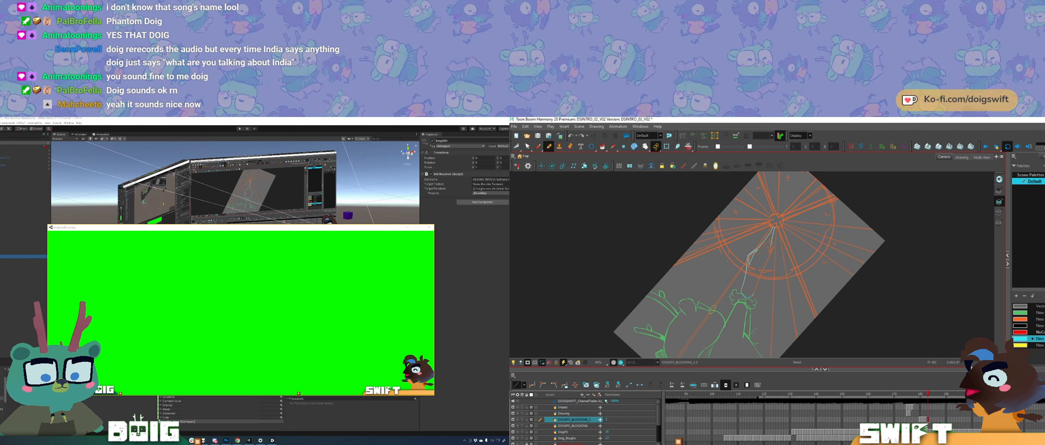
# Step: Undo the stray strokes and pencil the flame's other side from the hand up to the burst's centre
pyautogui.hotkey('ctrl', 'z')
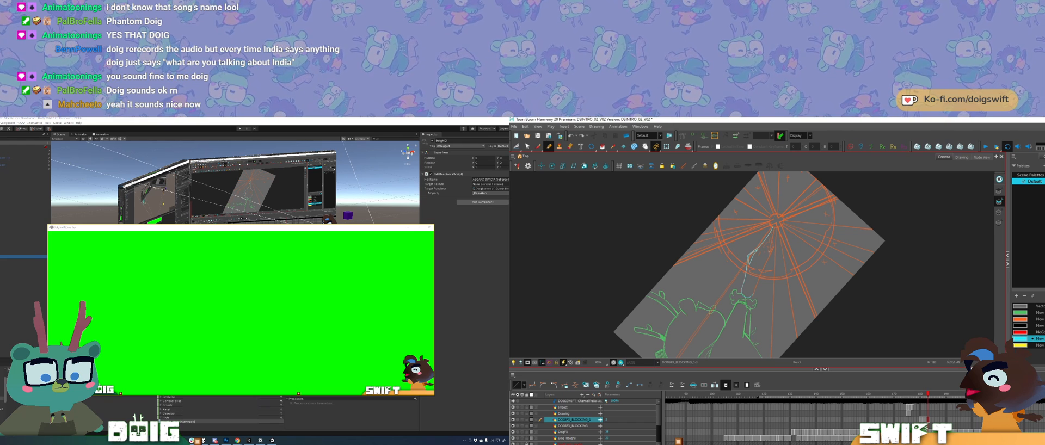
pyautogui.hotkey('ctrl', 'z')
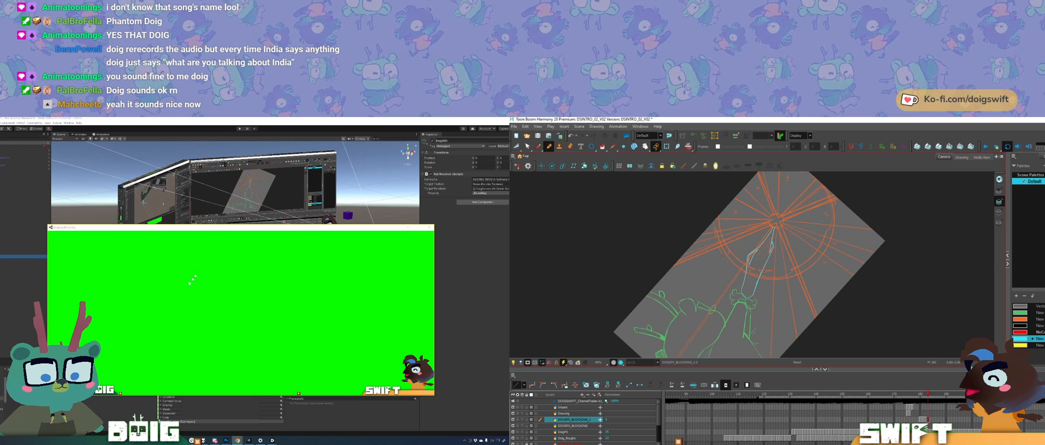
# Step: In Unity, dismiss the large green preview window and activate the DoigNDA screen in the scene
pyautogui.moveTo(138, 230); pyautogui.dragTo(139, 230)
pyautogui.click(74, 261)
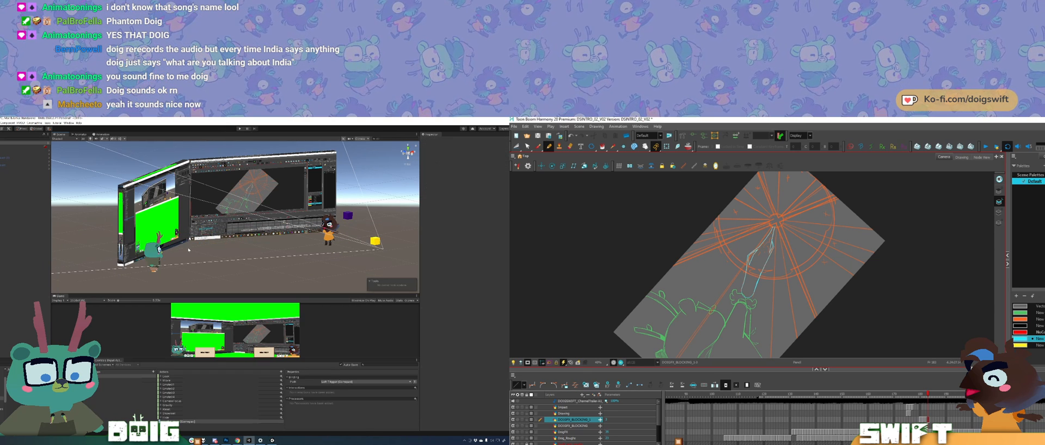
pyautogui.click(602, 146)
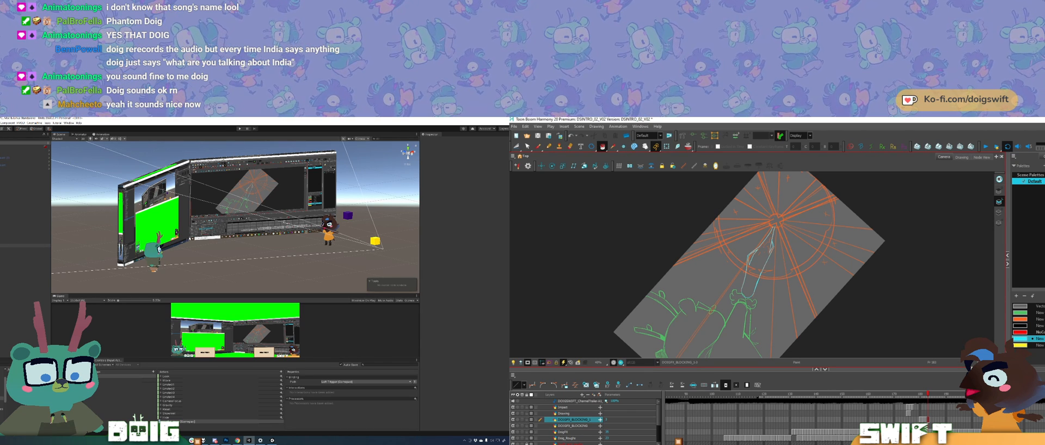
pyautogui.click(550, 146)
pyautogui.press(',')
pyautogui.click(25, 253)
pyautogui.press('.')
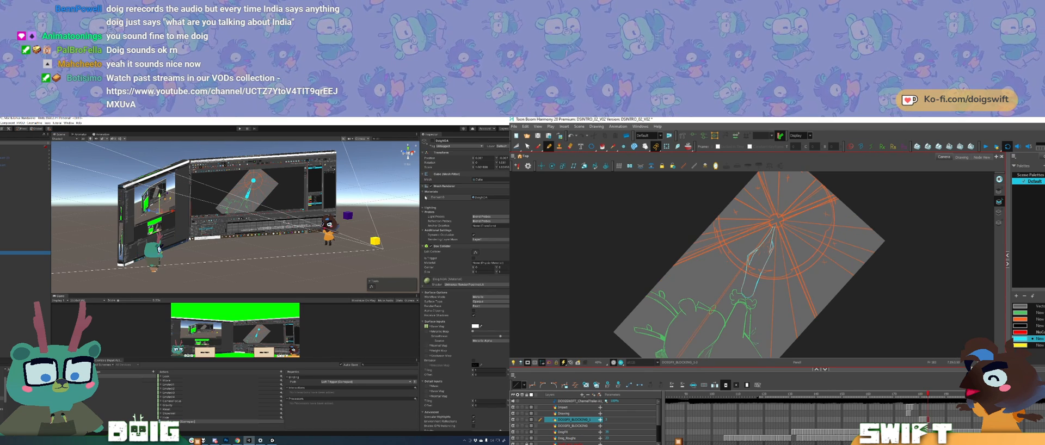
pyautogui.moveTo(353, 210); pyautogui.dragTo(312, 206)
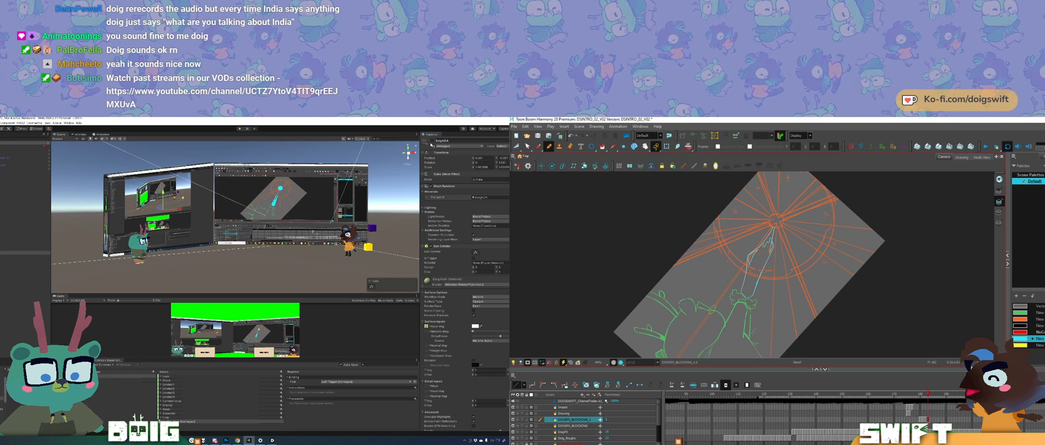
pyautogui.click(432, 140)
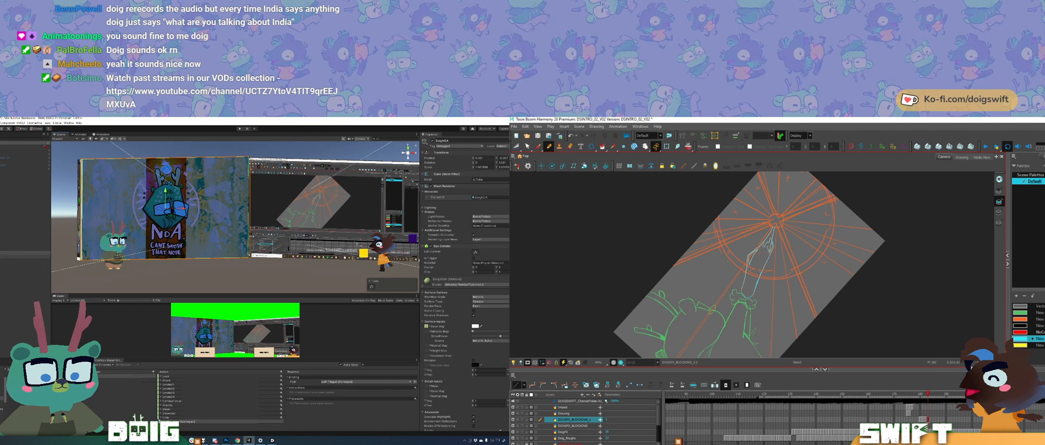
# Step: Activate the duplicate DoigNDA (1) screen in Unity and rename it SwiftScreenNDA
pyautogui.click(28, 256)
pyautogui.click(27, 271)
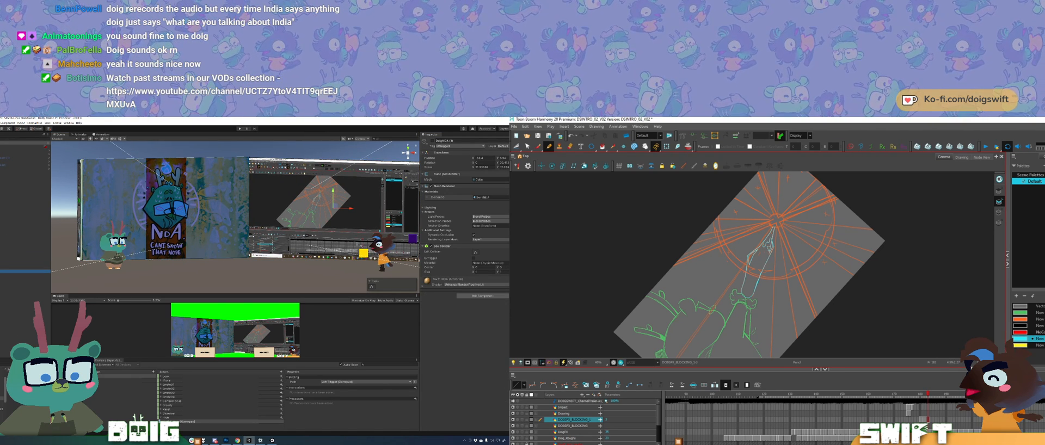
pyautogui.click(432, 141)
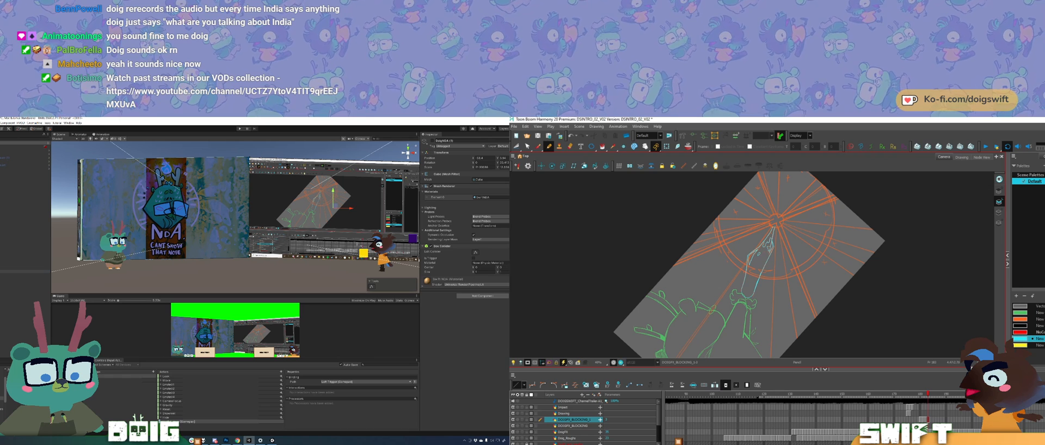
pyautogui.moveTo(764, 250); pyautogui.dragTo(766, 253)
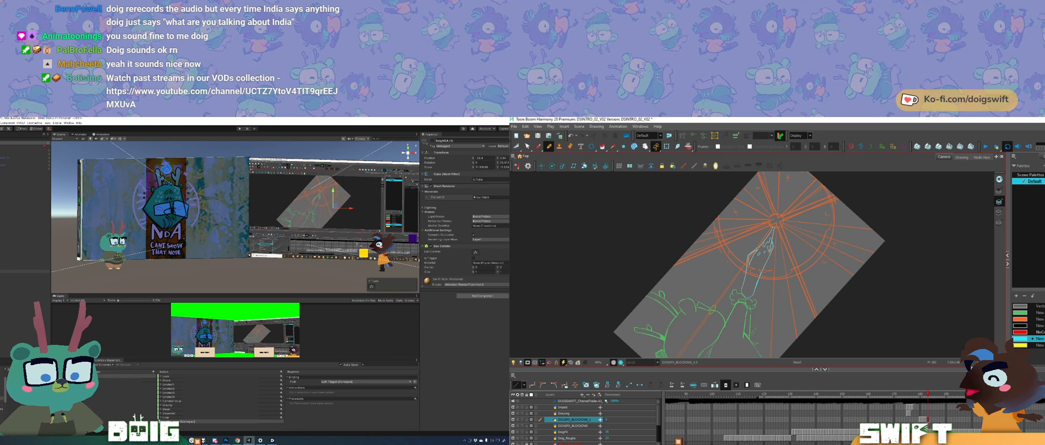
pyautogui.press(',')
pyautogui.press('.')
pyautogui.write('SwiftScreenNDA')
pyautogui.press('Return')
pyautogui.press(',')
pyautogui.press('.')
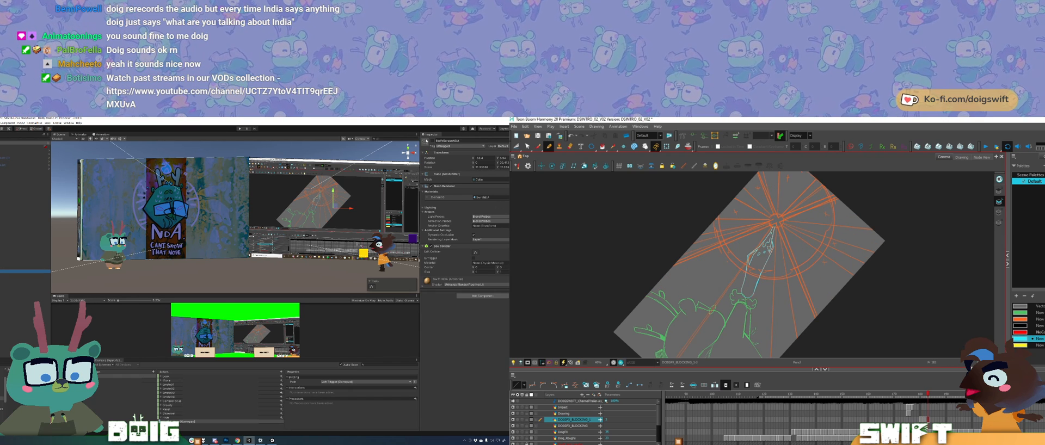
# Step: Fill the flame outline with cyan in Harmony
pyautogui.hotkey('alt', 'i')
pyautogui.click(756, 274)
# Step: Set the DoigNDA material's shader to Universal Render Pipeline Unlit in Unity and slightly enlarge the game preview
pyautogui.moveTo(322, 192)
pyautogui.mouseDown()
pyautogui.moveTo(163, 213)
pyautogui.moveTo(215, 211)
pyautogui.moveTo(190, 214)
pyautogui.mouseUp()
pyautogui.click(191, 214)
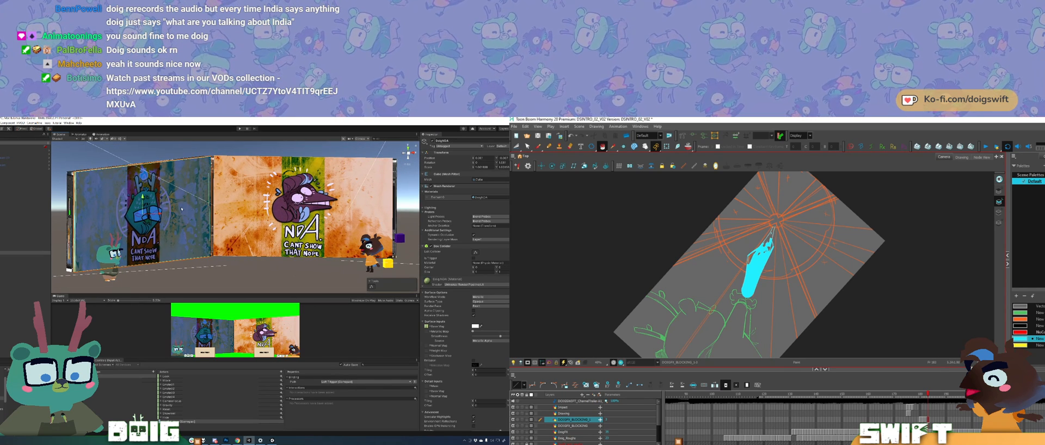
pyautogui.click(479, 285)
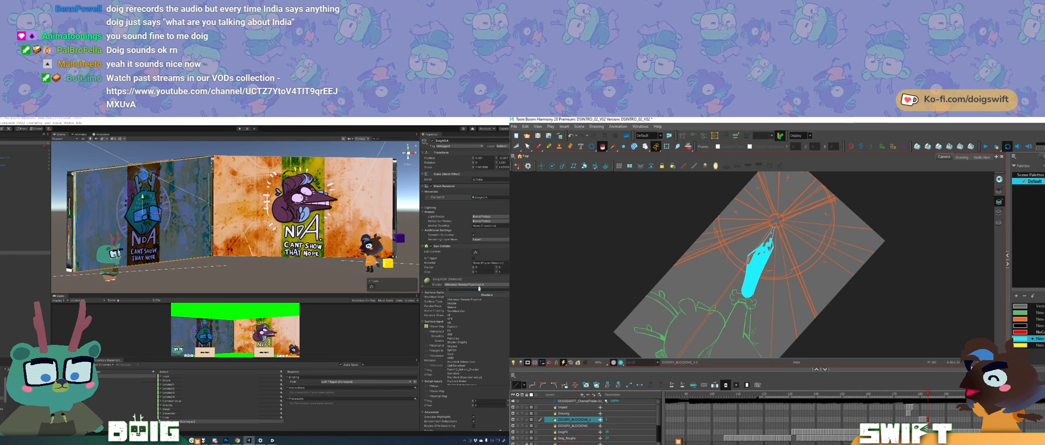
pyautogui.click(479, 342)
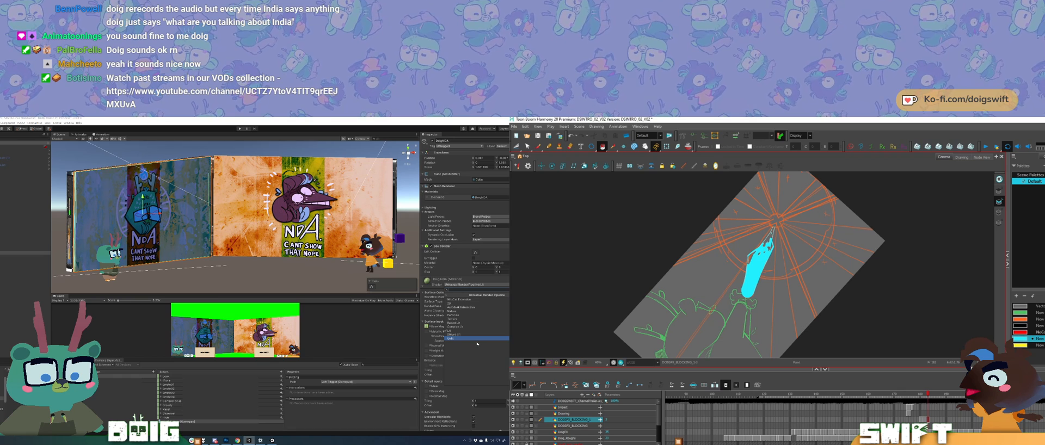
pyautogui.click(472, 339)
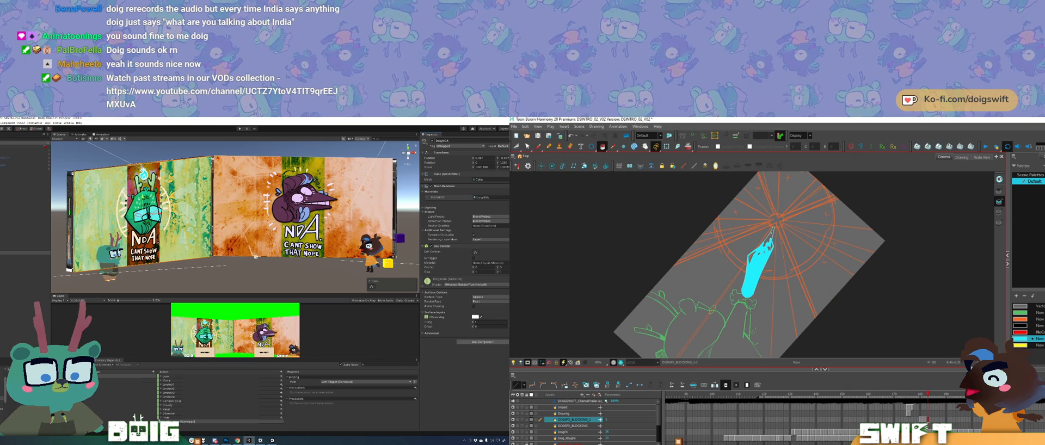
pyautogui.moveTo(242, 294)
pyautogui.mouseDown()
pyautogui.moveTo(250, 248)
pyautogui.moveTo(242, 289)
pyautogui.mouseUp()
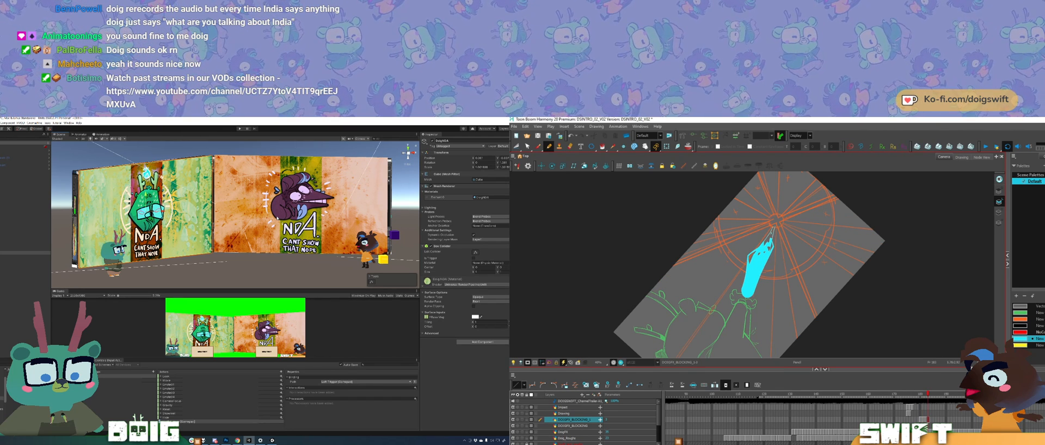
pyautogui.moveTo(322, 218)
pyautogui.mouseDown()
pyautogui.moveTo(191, 223)
pyautogui.moveTo(272, 227)
pyautogui.mouseUp()
# Step: Check the filled flame against the previous frame in Harmony and delete the excess line at its tip
pyautogui.press(',')
pyautogui.press('.')
pyautogui.press(',')
pyautogui.press('.')
pyautogui.press(',')
pyautogui.press('.')
pyautogui.press('.')
pyautogui.click(772, 238)
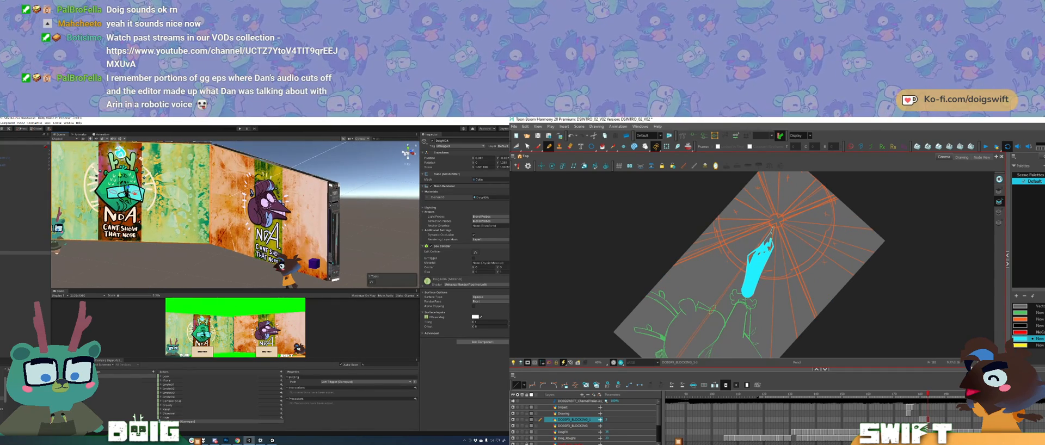
pyautogui.keyDown('alt'); pyautogui.moveTo(194, 228); pyautogui.dragTo(191, 233); pyautogui.keyUp('alt')
pyautogui.click(771, 234)
pyautogui.press('Delete')
pyautogui.click(770, 239)
# Step: Flip repeatedly between the filled flame and the previous frame to examine the motion
pyautogui.press(',')
pyautogui.press('.')
pyautogui.press(',')
pyautogui.press('.')
pyautogui.press(',')
pyautogui.press('.')
pyautogui.press(',')
pyautogui.press('.')
pyautogui.press(',')
pyautogui.press('.')
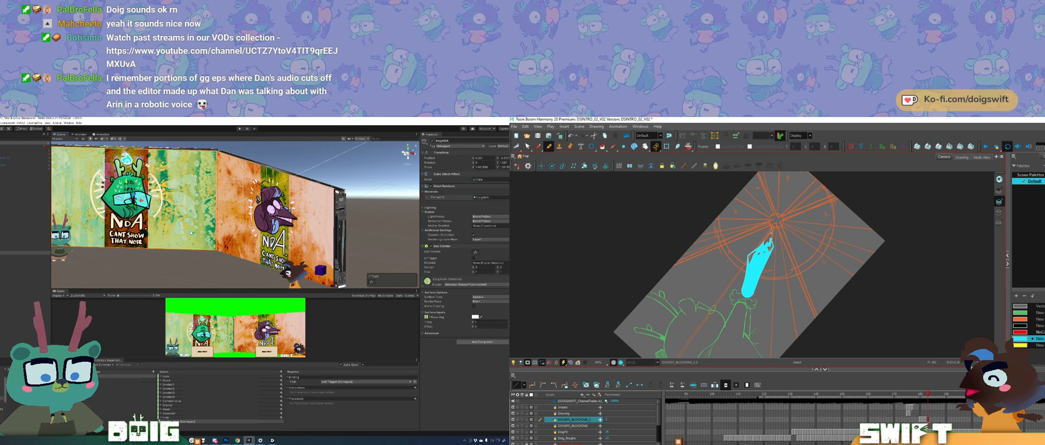
pyautogui.press(',')
pyautogui.press('.')
pyautogui.press(',')
pyautogui.press('.')
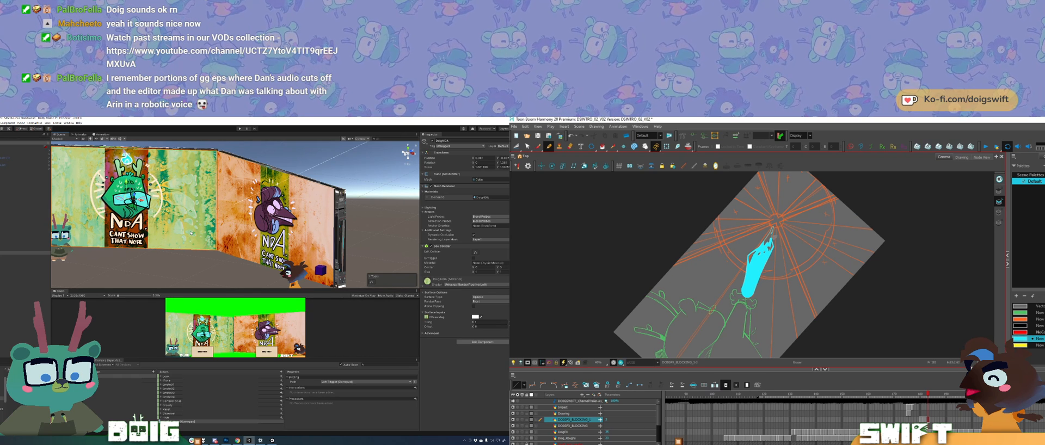
pyautogui.press(',')
pyautogui.press('.')
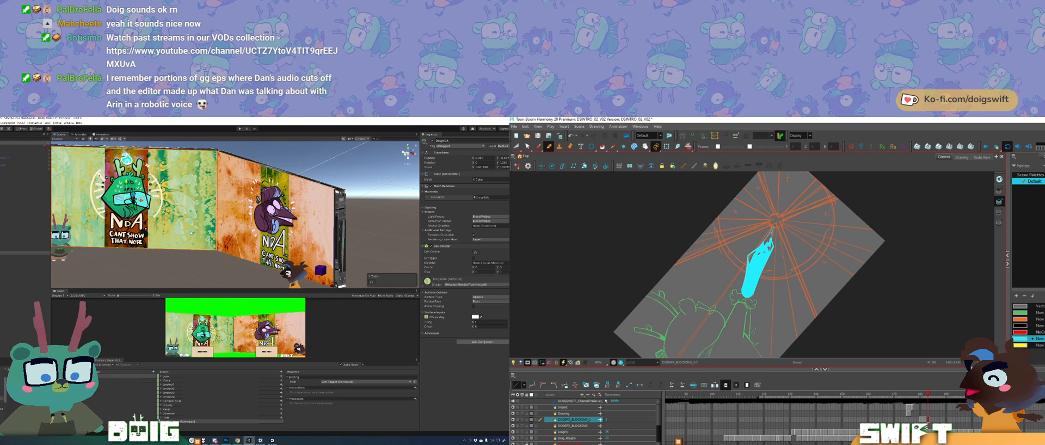
pyautogui.press(',')
pyautogui.press('.')
pyautogui.press(',')
pyautogui.press('.')
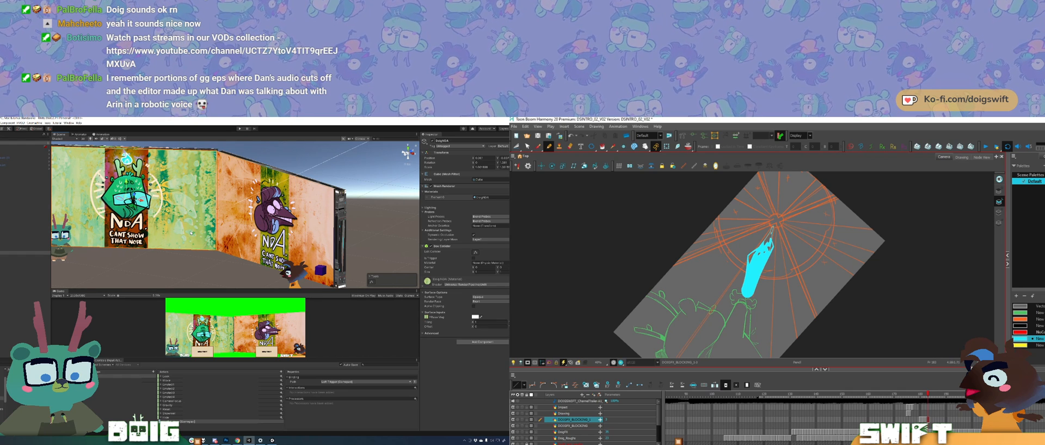
pyautogui.press(',')
pyautogui.press('.')
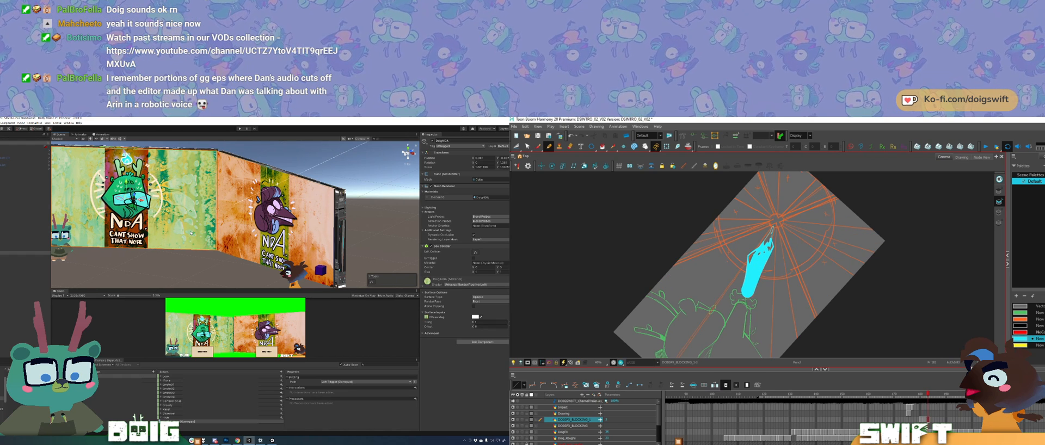
# Step: Copy the cyan circle at the burst's centre from the previous frame and paste it into the flame frame in Harmony
pyautogui.press(',')
pyautogui.press('.')
pyautogui.press(',')
pyautogui.press('.')
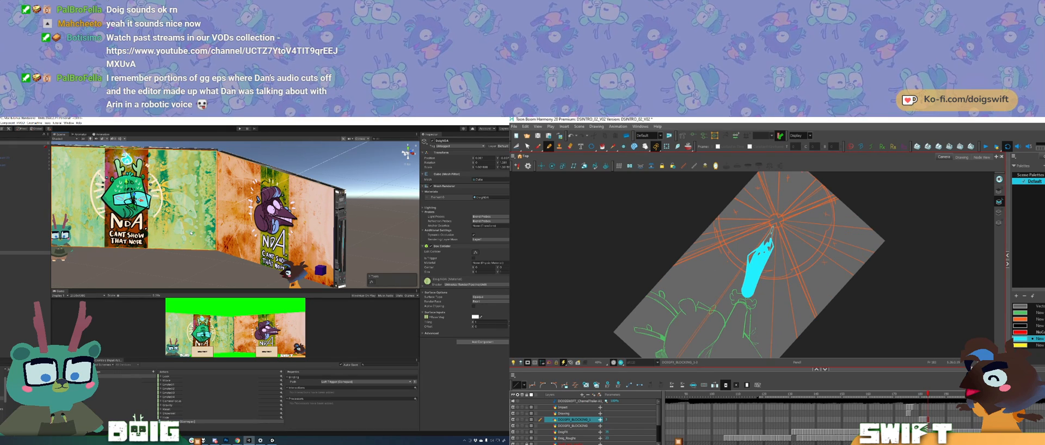
pyautogui.press(',')
pyautogui.press('.')
pyautogui.moveTo(245, 221); pyautogui.dragTo(163, 208)
pyautogui.press(',')
pyautogui.keyDown('ctrl'); pyautogui.click(776, 220); pyautogui.keyUp('ctrl')
pyautogui.press('.')
pyautogui.hotkey('ctrl', 'v')
pyautogui.click(231, 211)
pyautogui.hotkey('ctrl', 'v')
# Step: Examine the NDA screens from above in Unity and fill the small gap along the flame's side with cyan in Harmony
pyautogui.moveTo(278, 201); pyautogui.dragTo(278, 202)
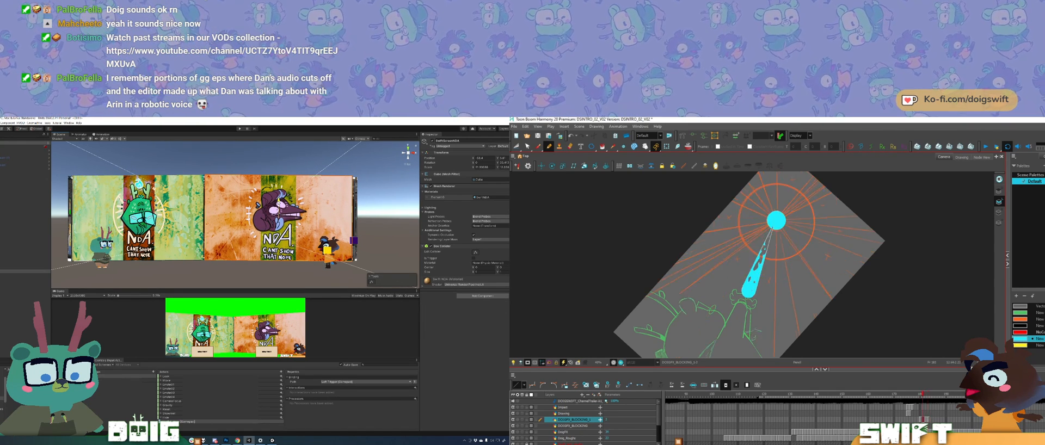
pyautogui.moveTo(142, 190)
pyautogui.mouseDown()
pyautogui.moveTo(191, 204)
pyautogui.moveTo(230, 193)
pyautogui.moveTo(194, 202)
pyautogui.moveTo(209, 203)
pyautogui.moveTo(202, 215)
pyautogui.moveTo(231, 265)
pyautogui.moveTo(205, 272)
pyautogui.mouseUp()
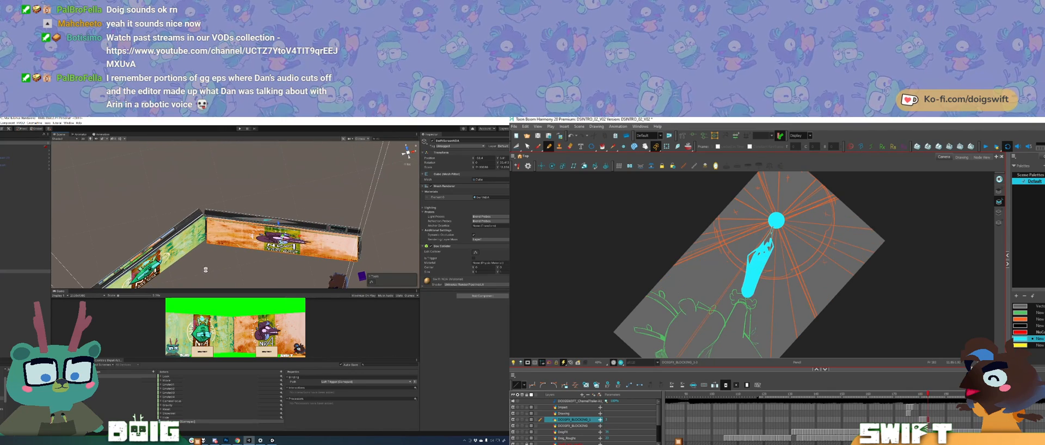
pyautogui.moveTo(222, 222); pyautogui.dragTo(232, 255)
pyautogui.press('g')
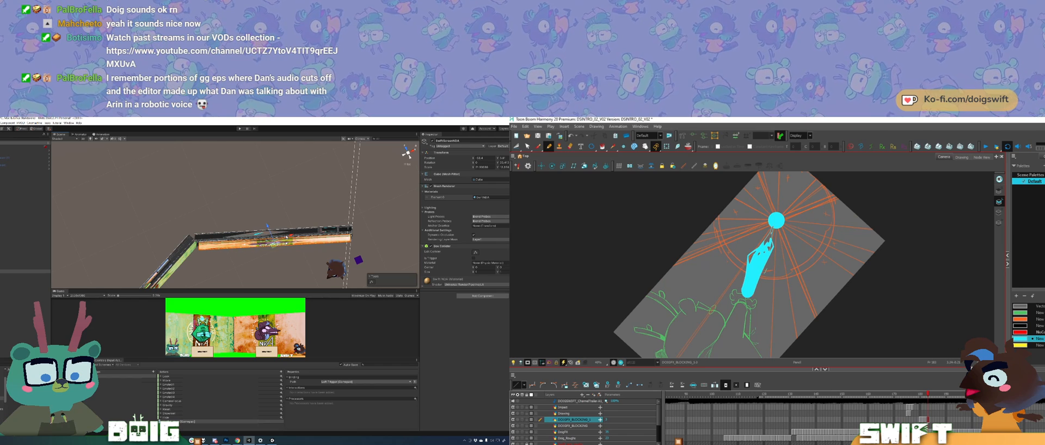
pyautogui.moveTo(261, 242)
pyautogui.mouseDown()
pyautogui.moveTo(229, 189)
pyautogui.moveTo(185, 171)
pyautogui.mouseUp()
pyautogui.hotkey('alt', 'i')
pyautogui.click(765, 270)
pyautogui.press('f')
pyautogui.press('g')
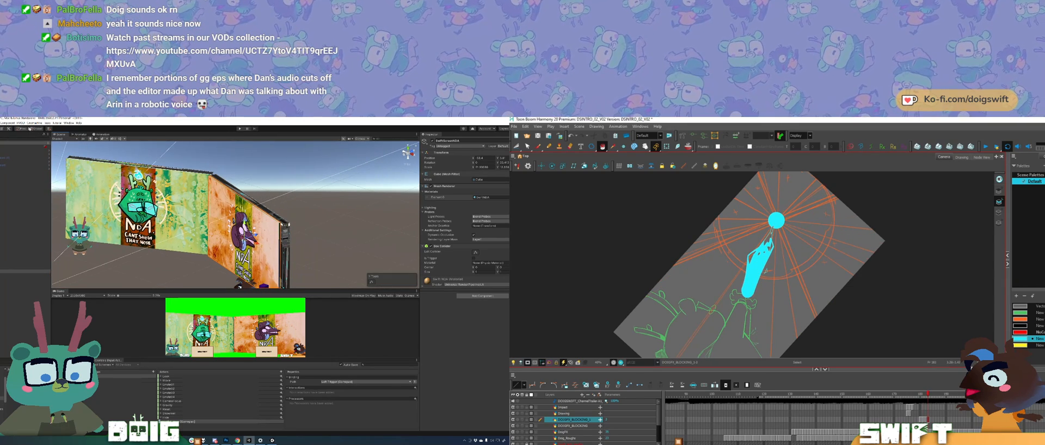
# Step: Clean up the stray line along the flame's lower side in Harmony and deselect the NDA screen in Unity
pyautogui.moveTo(206, 224)
pyautogui.mouseDown()
pyautogui.moveTo(266, 230)
pyautogui.moveTo(230, 241)
pyautogui.moveTo(203, 222)
pyautogui.moveTo(194, 188)
pyautogui.moveTo(219, 198)
pyautogui.moveTo(218, 188)
pyautogui.moveTo(238, 190)
pyautogui.mouseUp()
pyautogui.hotkey('alt', 'e')
pyautogui.keyDown('shift'); pyautogui.click(252, 218); pyautogui.keyUp('shift')
pyautogui.hotkey('alt', 's')
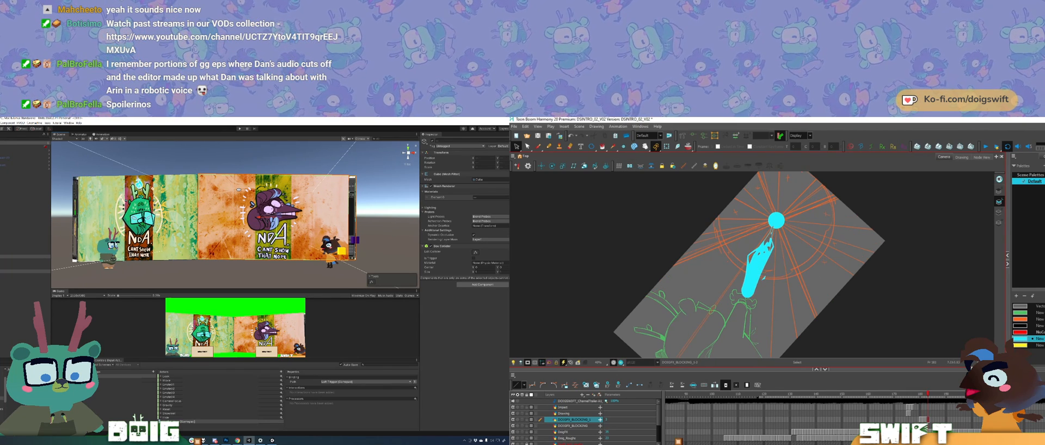
pyautogui.moveTo(238, 189); pyautogui.dragTo(236, 191)
pyautogui.click(764, 279)
pyautogui.click(208, 272)
pyautogui.moveTo(209, 272)
pyautogui.mouseDown()
pyautogui.moveTo(298, 248)
pyautogui.moveTo(191, 223)
pyautogui.mouseUp()
pyautogui.hotkey('alt', '/')
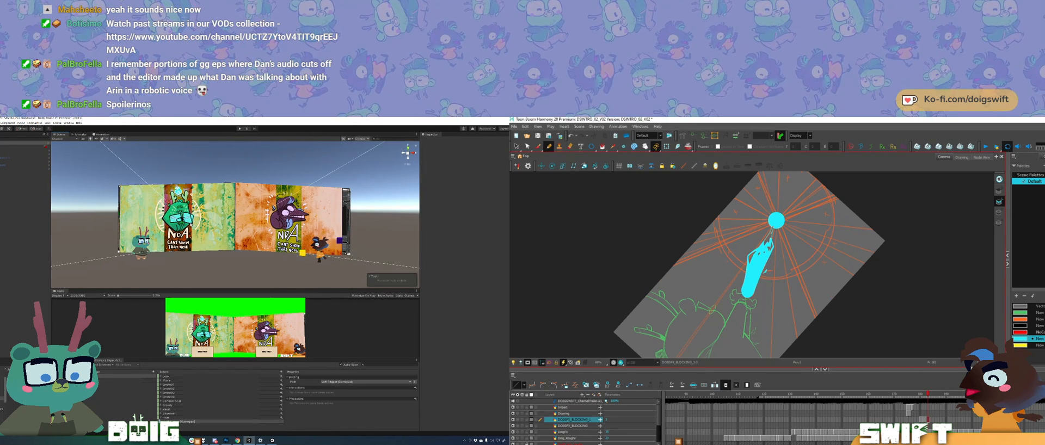
# Step: Draw the first zigzag line of a cyan bolt from the burst's centre towards the hand on the next frame, checking against the previous frame
pyautogui.press('.')
pyautogui.moveTo(191, 224)
pyautogui.mouseDown()
pyautogui.moveTo(227, 241)
pyautogui.moveTo(245, 266)
pyautogui.moveTo(222, 201)
pyautogui.moveTo(234, 219)
pyautogui.mouseUp()
pyautogui.hotkey('ctrl', 'v')
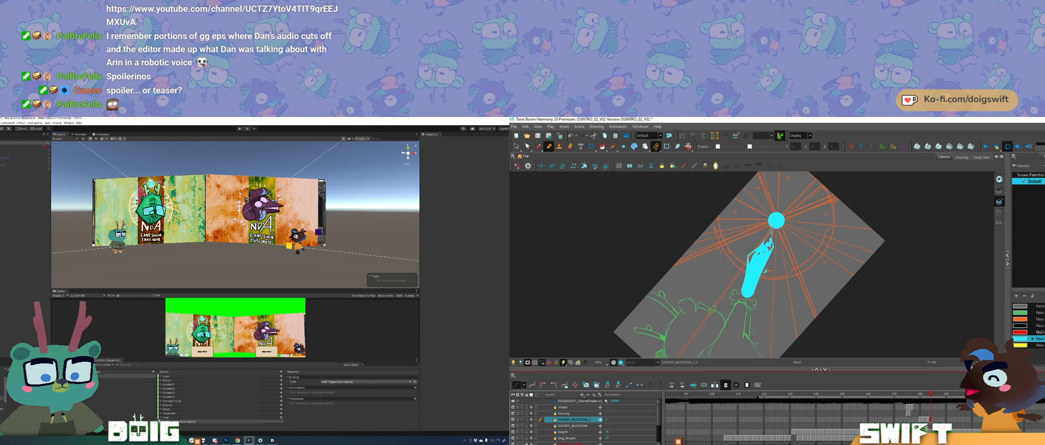
pyautogui.press('.')
pyautogui.press(',')
pyautogui.press('.')
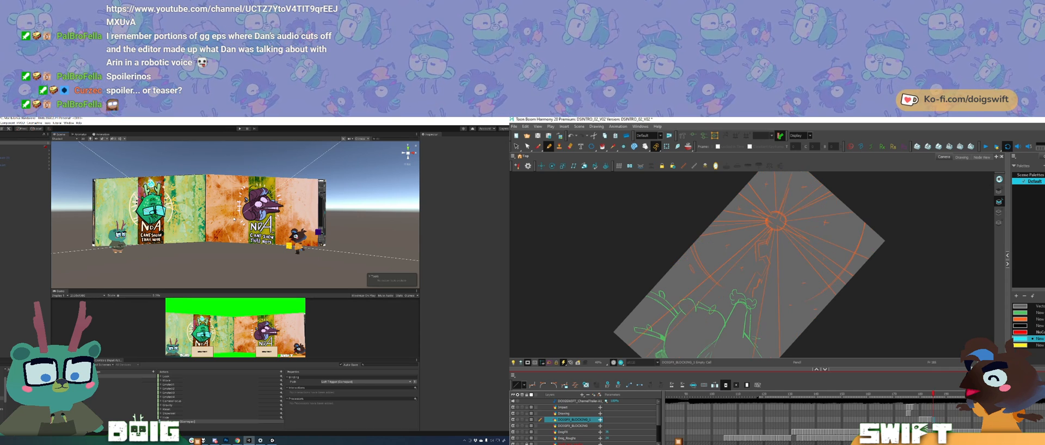
pyautogui.press(',')
pyautogui.moveTo(283, 242)
pyautogui.mouseDown()
pyautogui.moveTo(287, 226)
pyautogui.moveTo(238, 246)
pyautogui.moveTo(220, 247)
pyautogui.moveTo(213, 231)
pyautogui.moveTo(230, 228)
pyautogui.moveTo(184, 234)
pyautogui.moveTo(298, 218)
pyautogui.moveTo(250, 222)
pyautogui.mouseUp()
pyautogui.press('.')
pyautogui.press(',')
pyautogui.press('.')
pyautogui.press('.')
pyautogui.press(',')
pyautogui.press(',')
pyautogui.press('.')
pyautogui.press(',')
pyautogui.press('.')
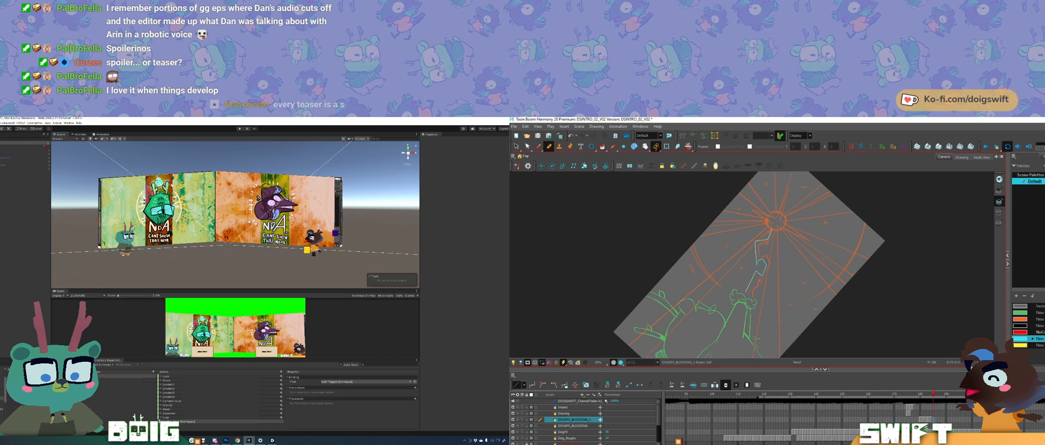
# Step: Complete the zigzag bolt's outline down to the character's hand, checking it against the previous frame
pyautogui.hotkey('alt', 'shift', 'r')
pyautogui.press(',')
pyautogui.press('.')
pyautogui.press(',')
pyautogui.press('.')
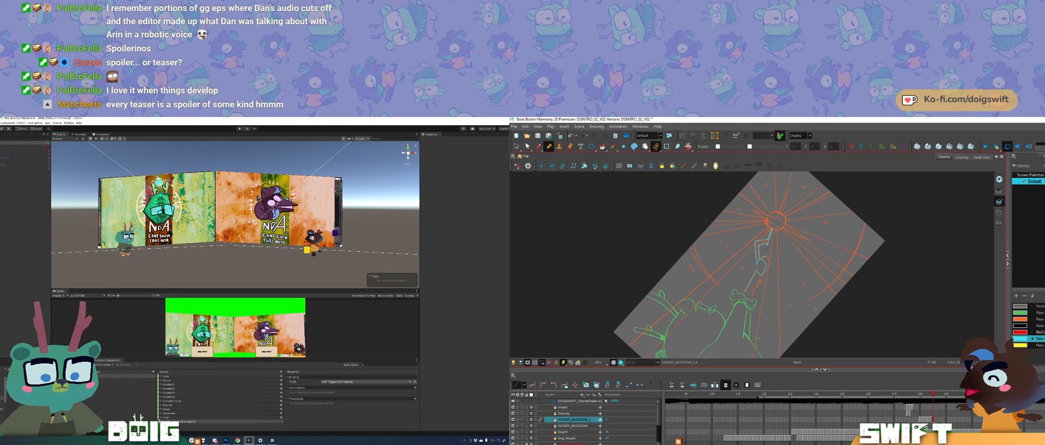
pyautogui.press(',')
pyautogui.press('.')
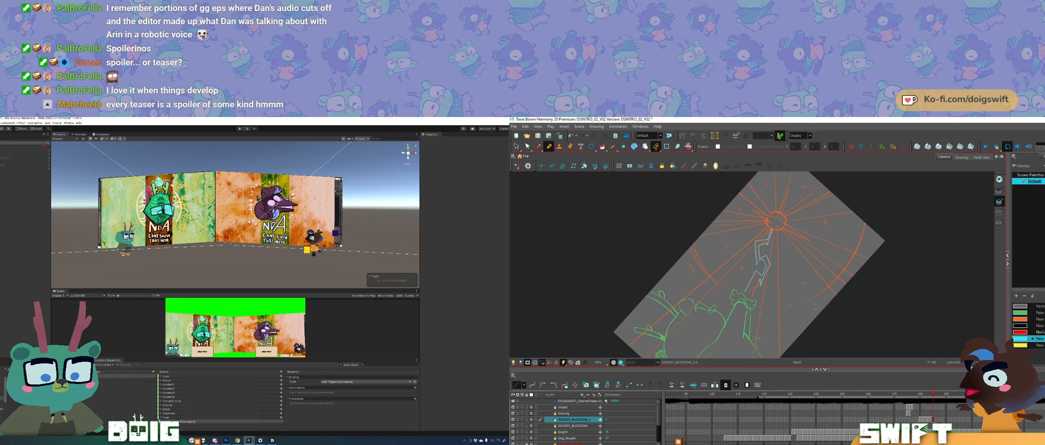
pyautogui.press(',')
pyautogui.press('.')
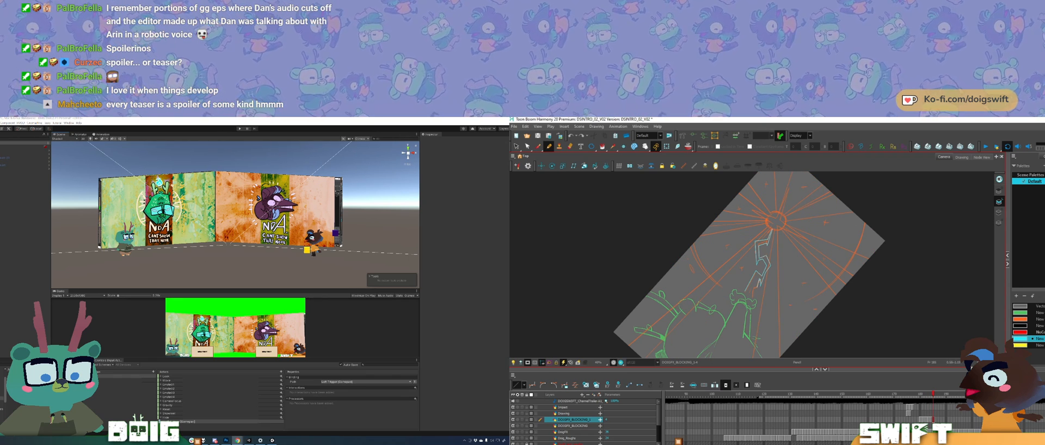
# Step: Flip repeatedly between the bolt outline and the neighbouring drawing to examine the motion
pyautogui.press('f')
pyautogui.press('g')
pyautogui.press('f')
pyautogui.press('g')
pyautogui.press('f')
pyautogui.press('g')
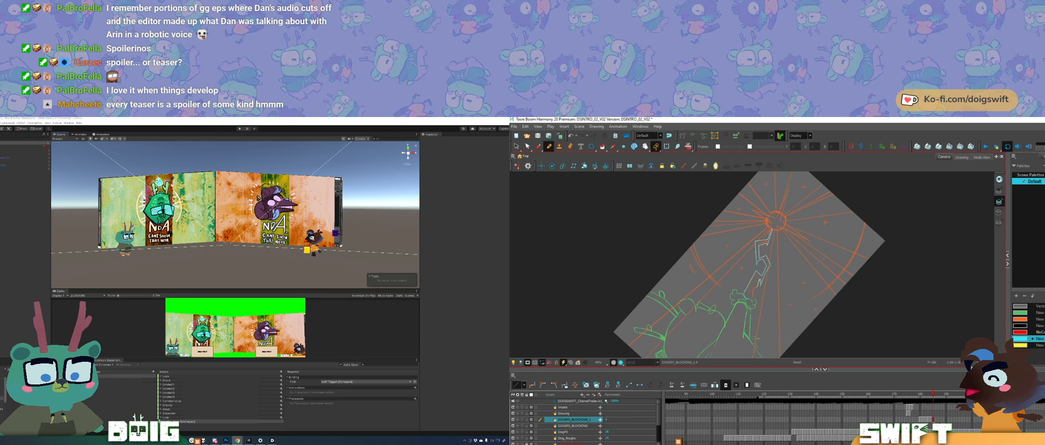
pyautogui.press('f')
pyautogui.press('g')
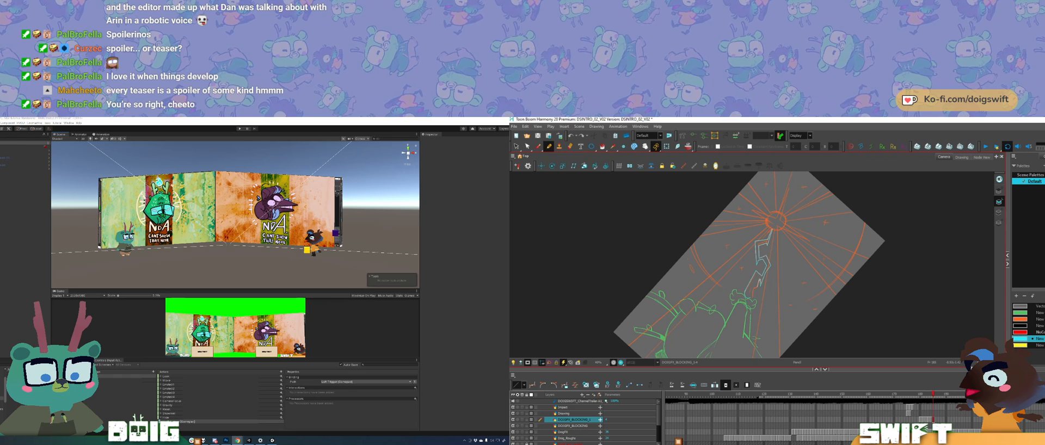
pyautogui.press('f')
pyautogui.press('g')
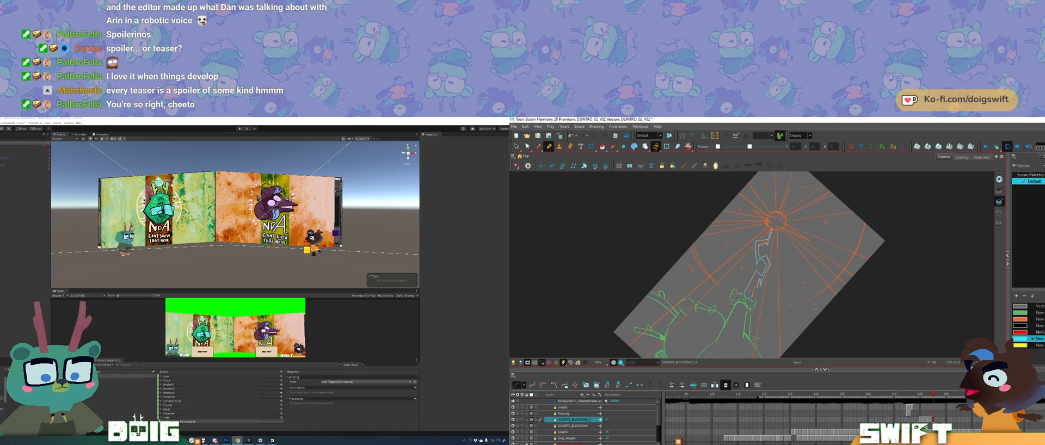
pyautogui.press('f')
pyautogui.press('g')
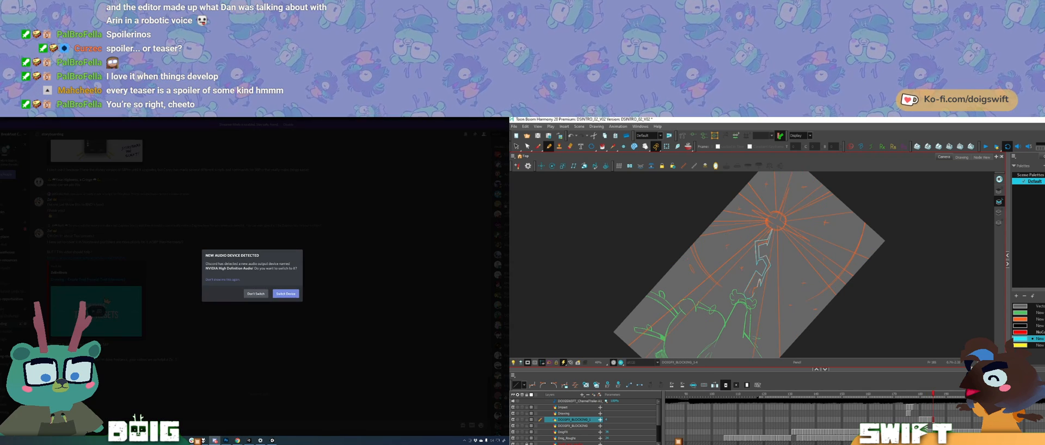
pyautogui.press('f')
pyautogui.press('g')
# Step: Look at the storyboarding channel in Discord and return to the Unity scene
pyautogui.click(319, 130)
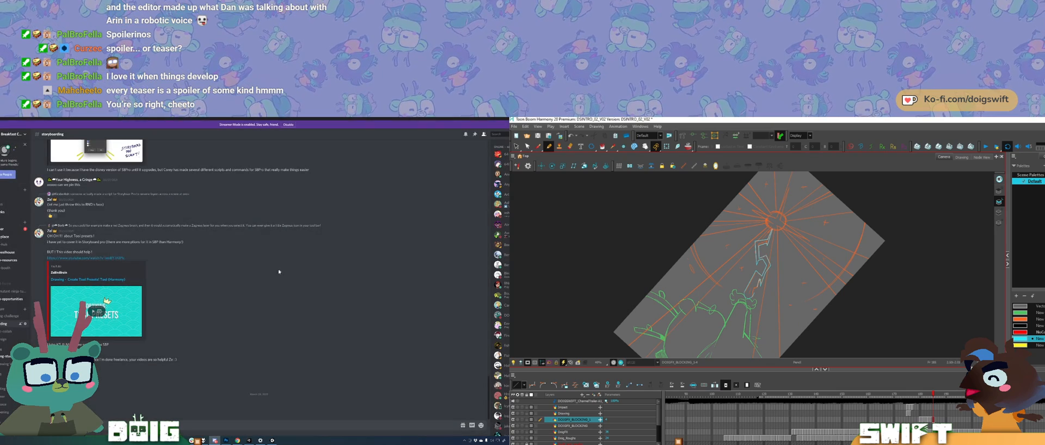
pyautogui.moveTo(311, 120); pyautogui.dragTo(283, 442)
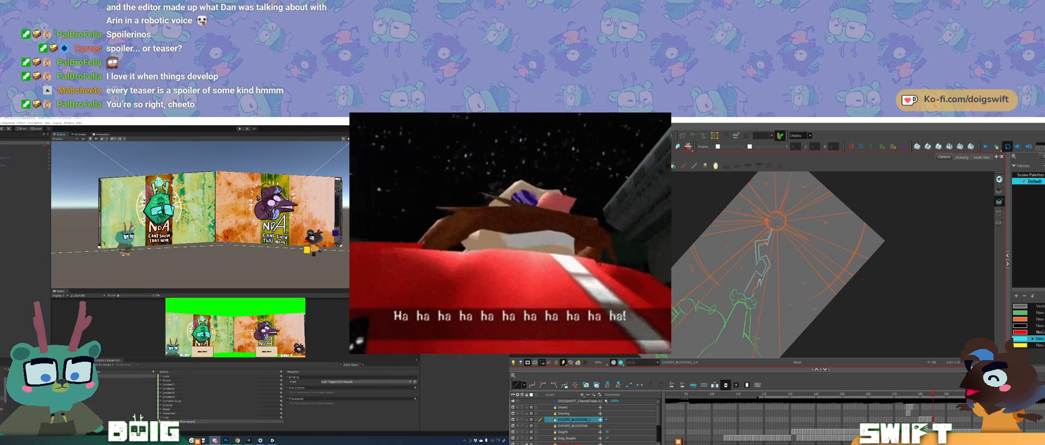
pyautogui.press('f')
pyautogui.press('g')
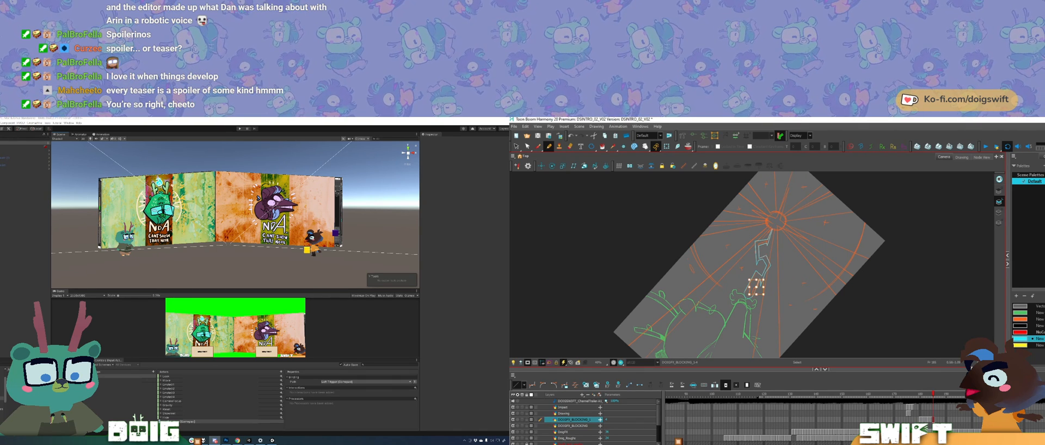
# Step: Compare the bolt's lower section with the preceding flame frame in Harmony
pyautogui.press(',')
pyautogui.press('.')
pyautogui.press('f')
pyautogui.press('g')
pyautogui.press('f')
pyautogui.press('g')
pyautogui.press('f')
pyautogui.press('g')
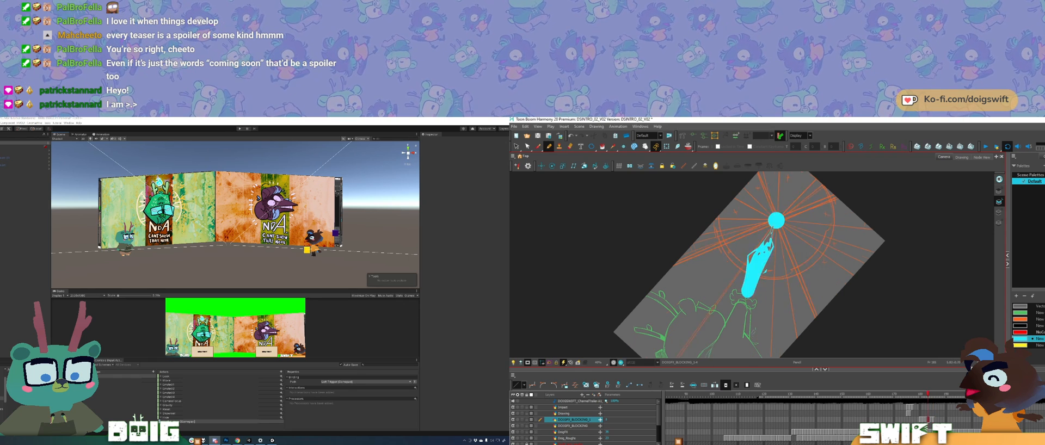
# Step: Delete the excess strokes in the bolt outline's lower section near the hand
pyautogui.click(768, 279)
pyautogui.click(757, 286)
pyautogui.press('Delete')
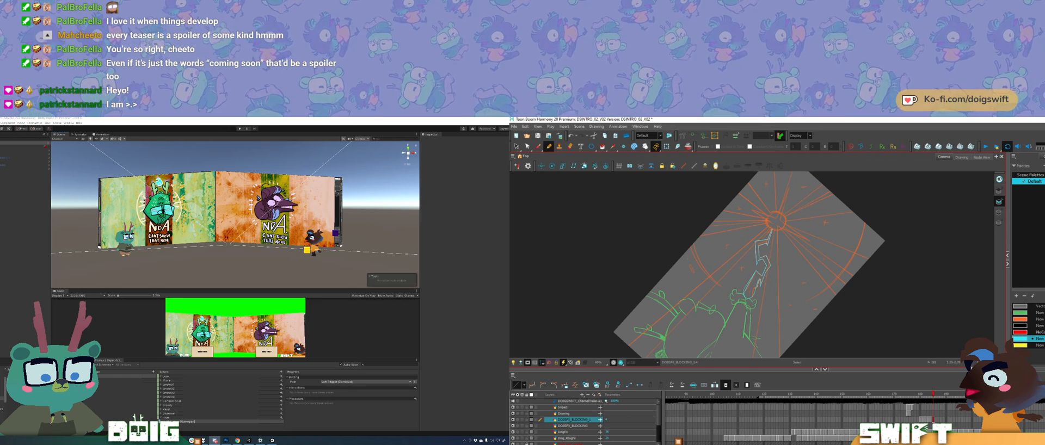
pyautogui.click(766, 276)
pyautogui.press('Delete')
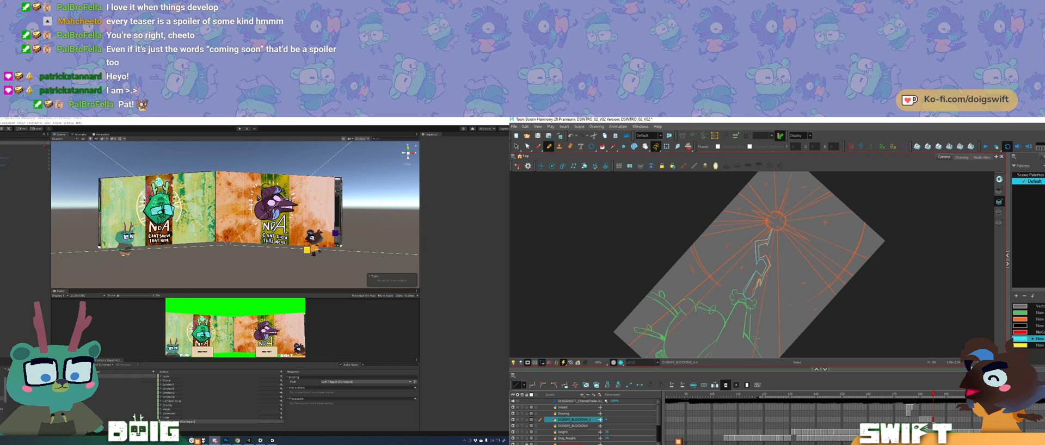
pyautogui.click(754, 279)
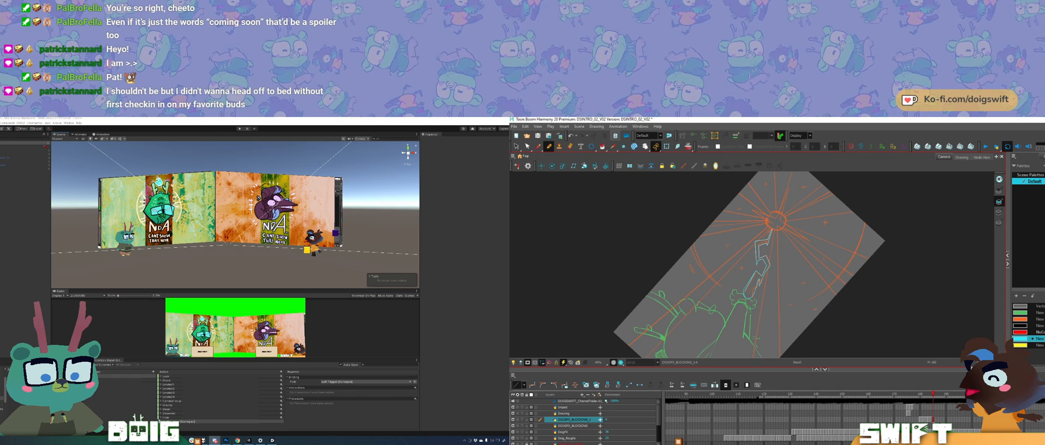
# Step: Fill the upper and lower sections of the zigzag bolt with cyan
pyautogui.click(603, 147)
pyautogui.moveTo(773, 235); pyautogui.dragTo(771, 254)
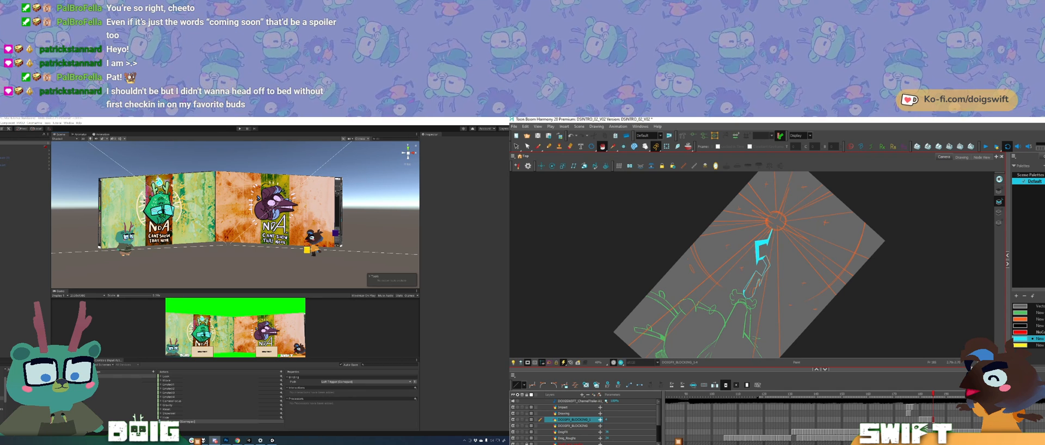
pyautogui.click(752, 287)
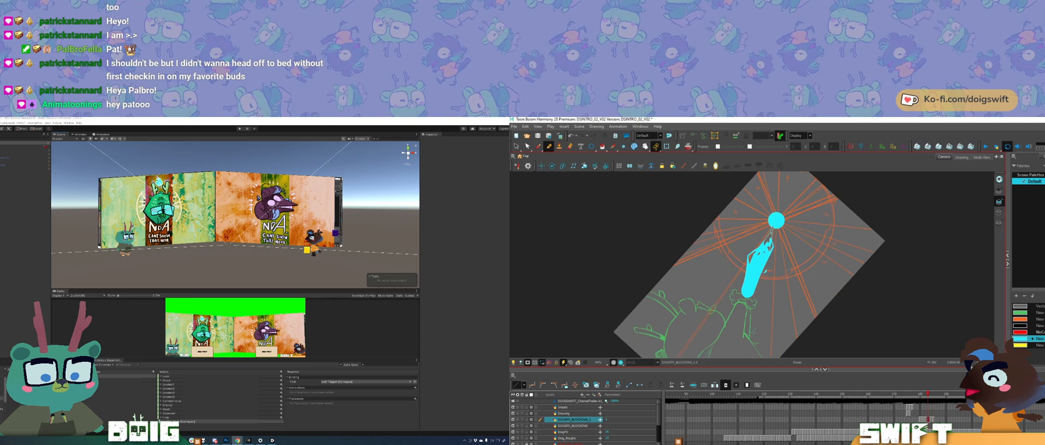
# Step: Flip between the filled bolt and the preceding flame frame to check the transition
pyautogui.press(',')
pyautogui.press(',')
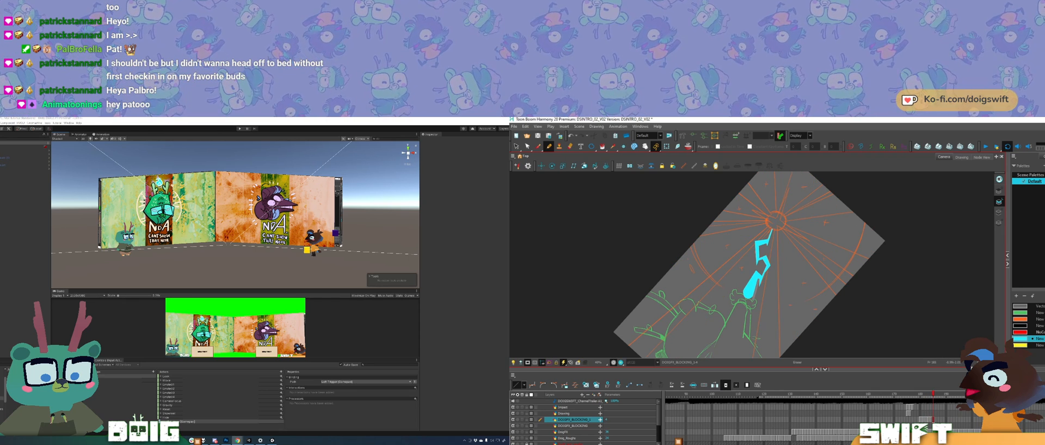
pyautogui.press(',')
pyautogui.press('.')
pyautogui.press(',')
pyautogui.press('.')
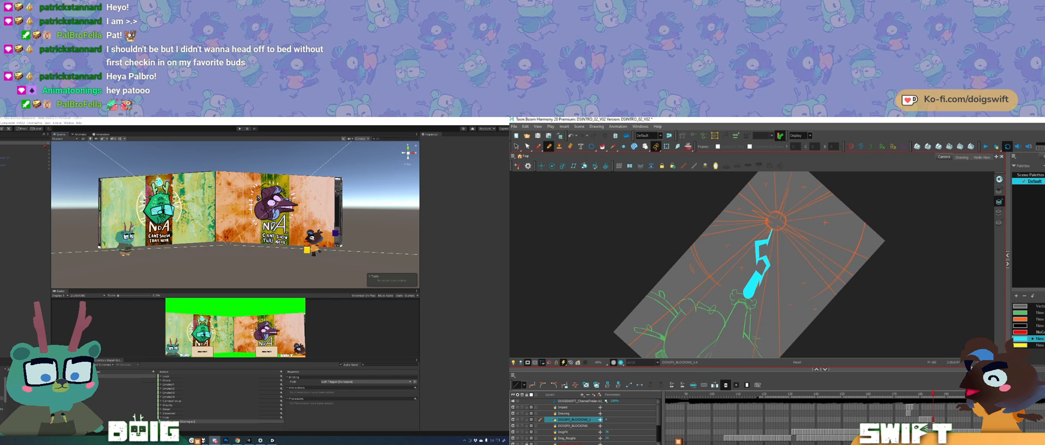
pyautogui.press('f')
pyautogui.press('g')
pyautogui.press('f')
pyautogui.press('g')
pyautogui.press('f')
pyautogui.press('g')
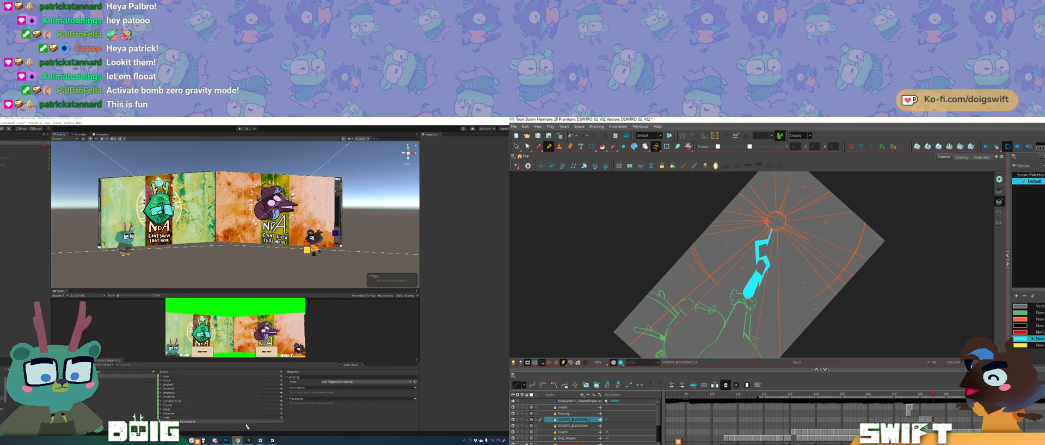
# Step: Bring up the green-screen overlay window, reposition it on the desktop and return to the Unity editor
pyautogui.click(272, 441)
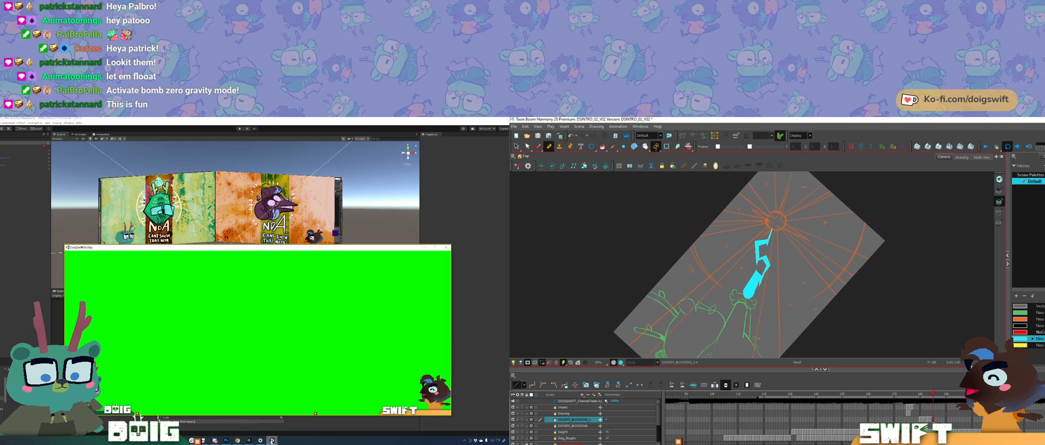
pyautogui.moveTo(246, 250); pyautogui.dragTo(220, 220)
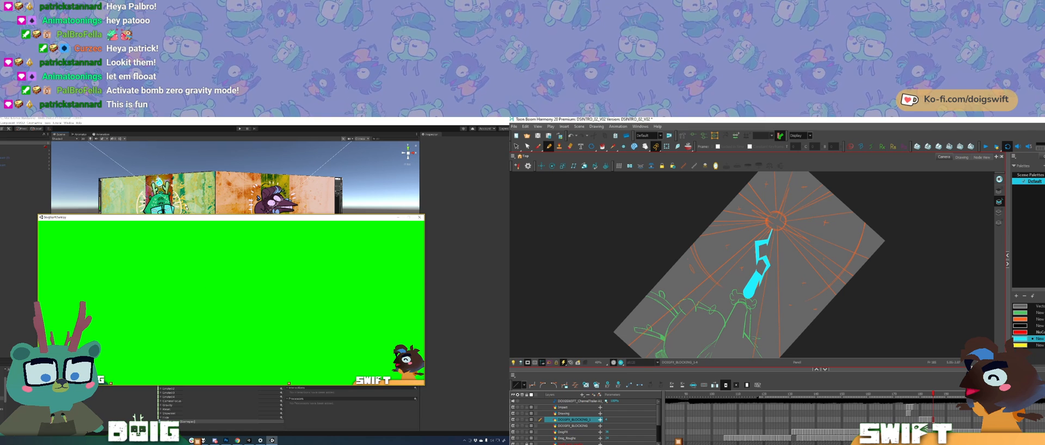
pyautogui.moveTo(197, 222)
pyautogui.mouseDown()
pyautogui.moveTo(206, 213)
pyautogui.moveTo(188, 210)
pyautogui.moveTo(198, 216)
pyautogui.mouseUp()
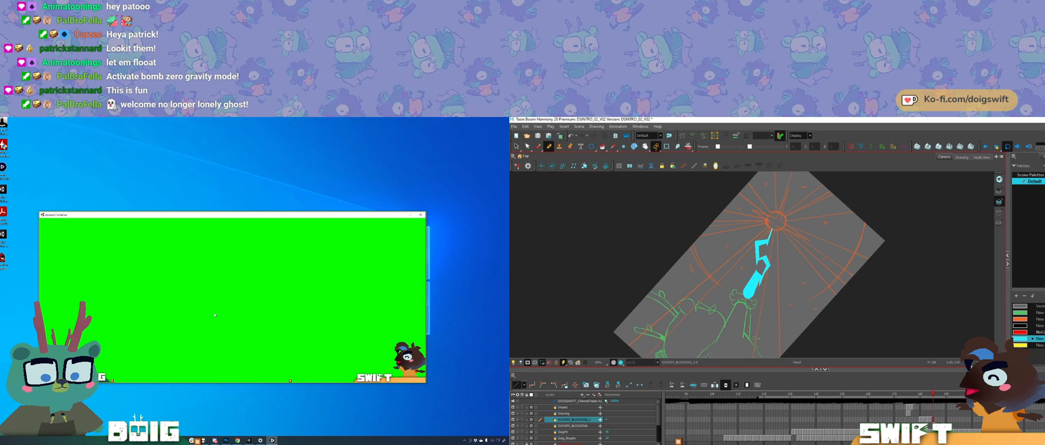
pyautogui.moveTo(222, 217); pyautogui.dragTo(232, 221)
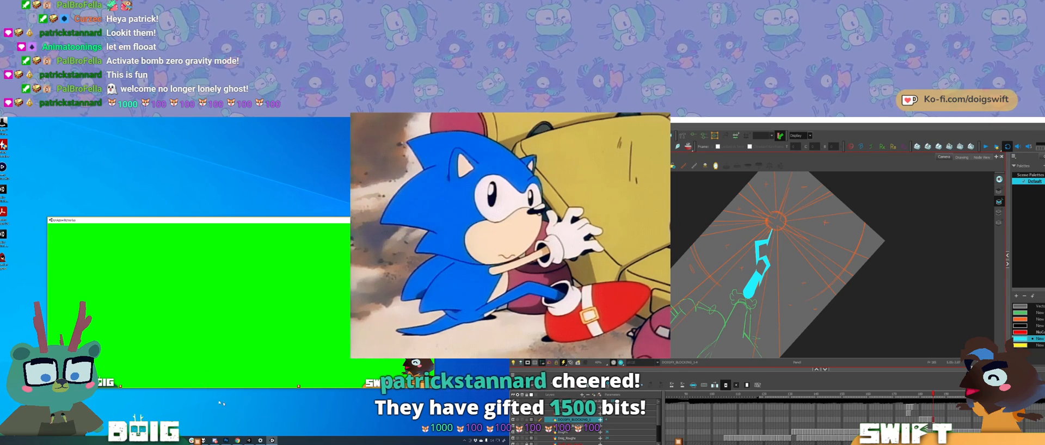
pyautogui.moveTo(216, 441)
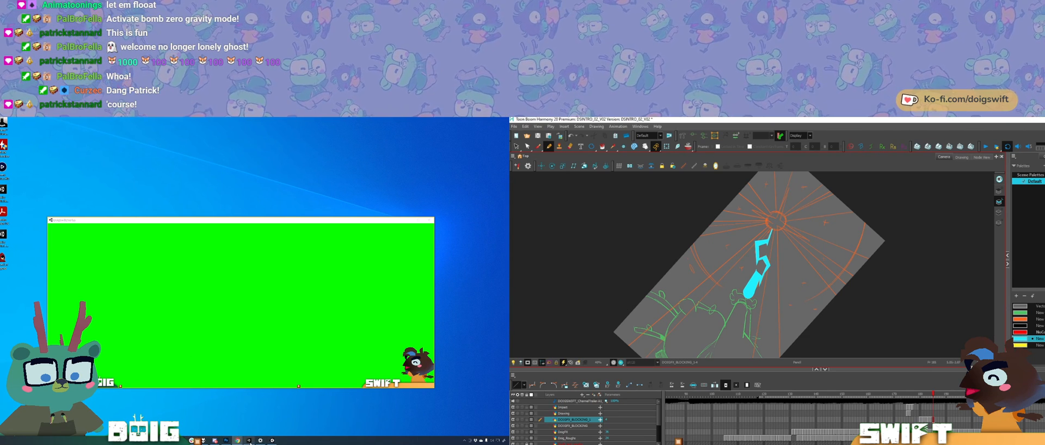
pyautogui.click(249, 441)
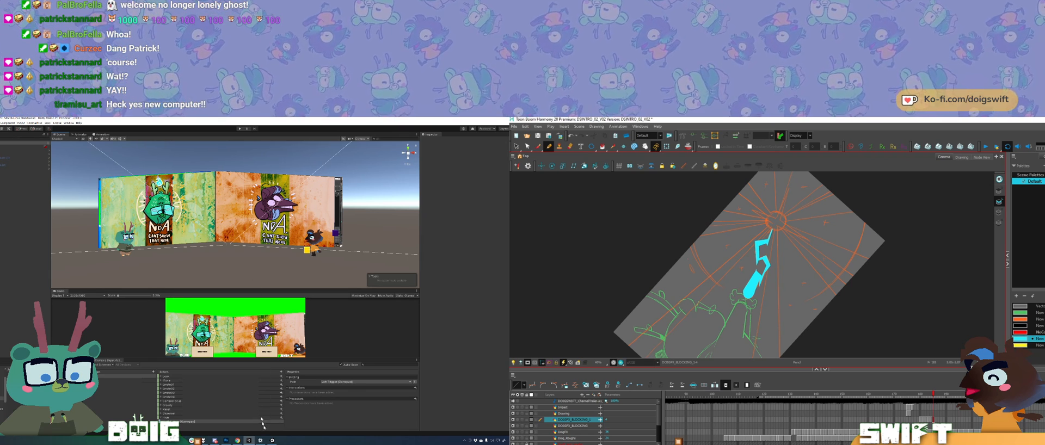
# Step: Test-run the NDA screens scene in play mode and stop it
pyautogui.click(240, 129)
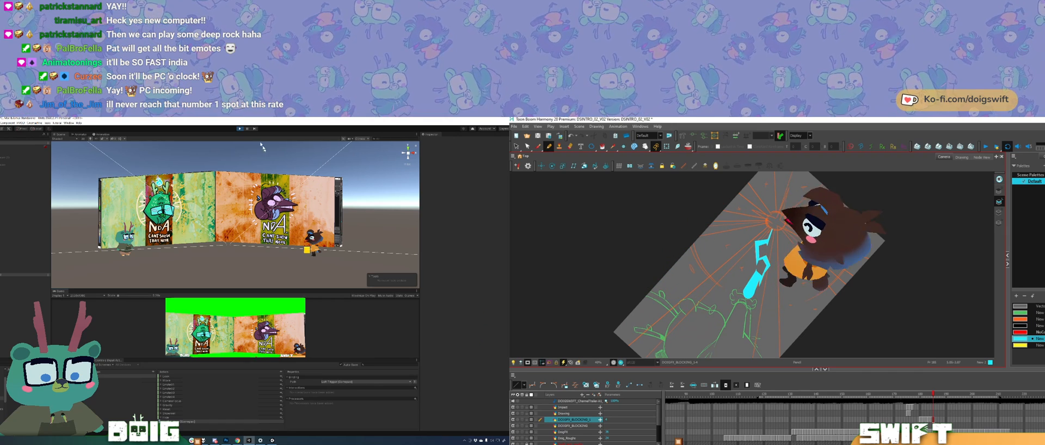
pyautogui.click(240, 129)
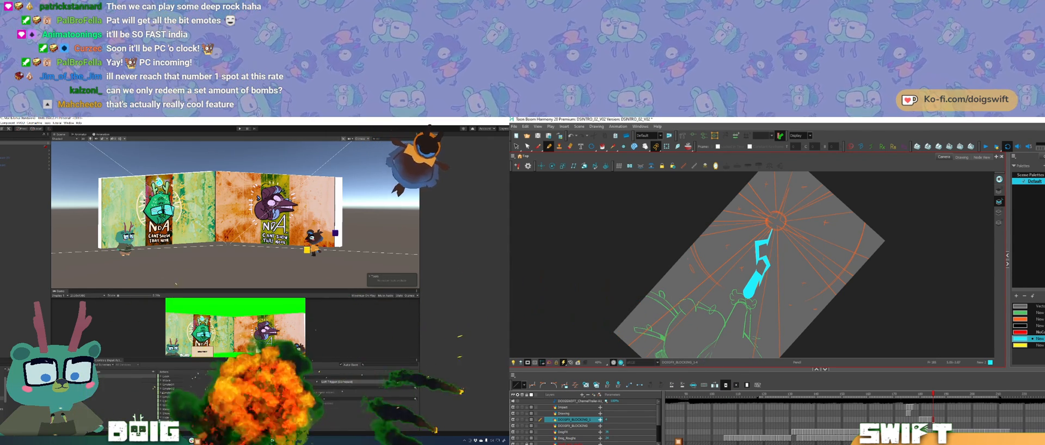
# Step: Bring the green-screen overlay window forward, move it lower on the desktop, and return to the Unity editor
pyautogui.moveTo(249, 440)
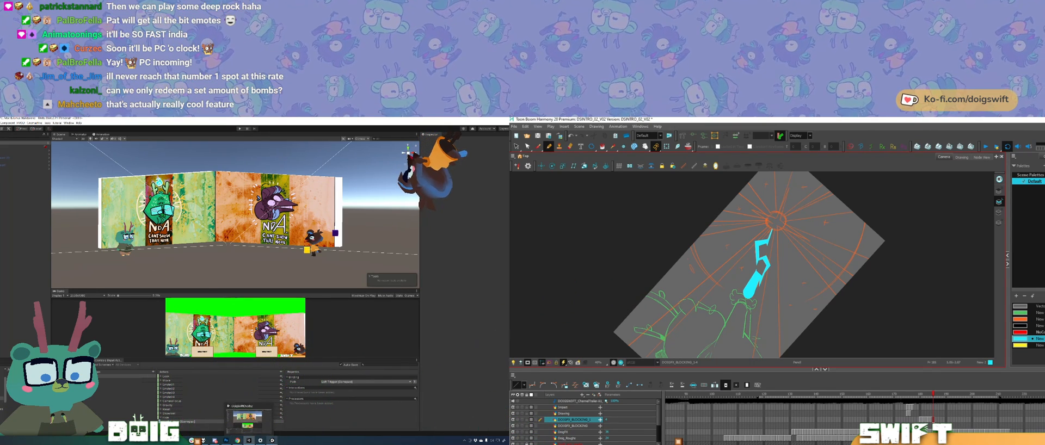
pyautogui.click(273, 440)
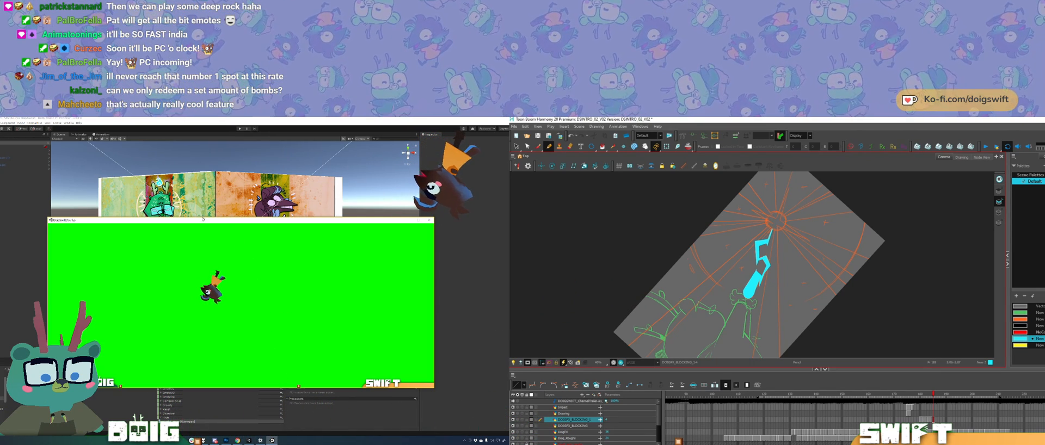
pyautogui.moveTo(193, 220); pyautogui.dragTo(145, 253)
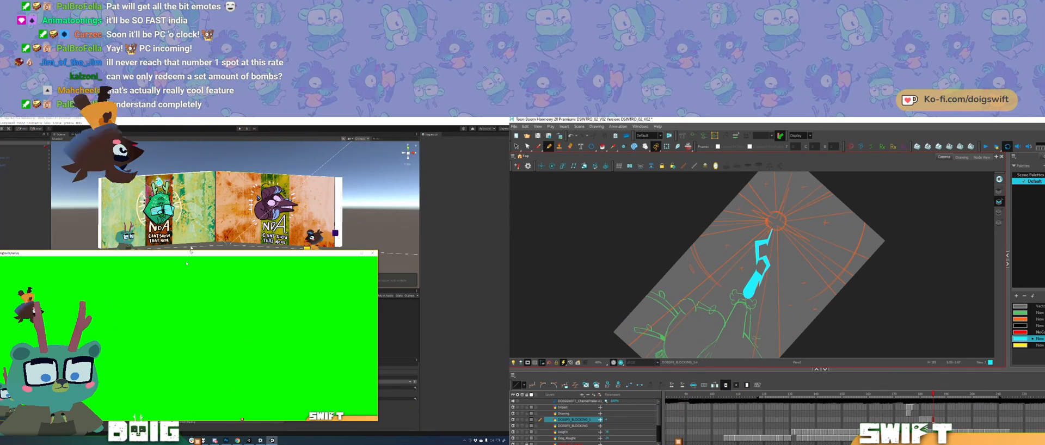
pyautogui.click(70, 215)
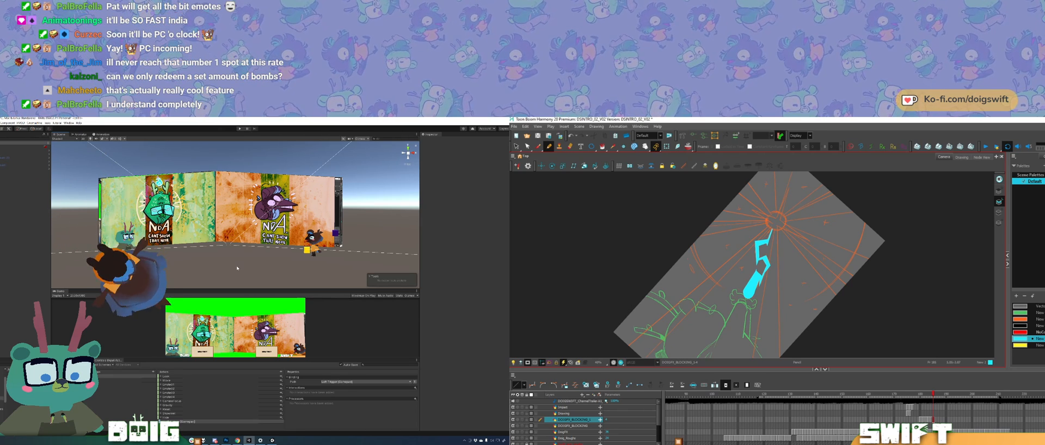
# Step: Temporarily hide the orange NDA screen object to check the desktop capture behind it, and show it again
pyautogui.moveTo(175, 232); pyautogui.dragTo(208, 242)
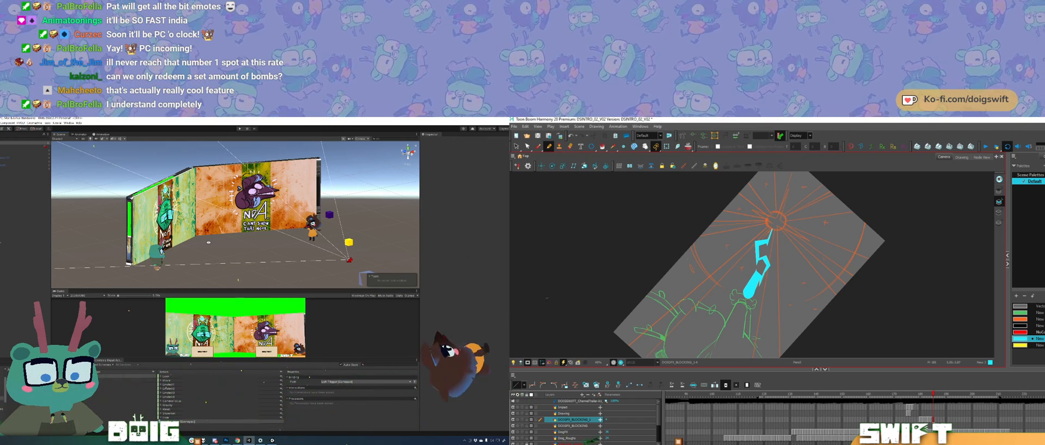
pyautogui.moveTo(208, 242); pyautogui.dragTo(178, 243)
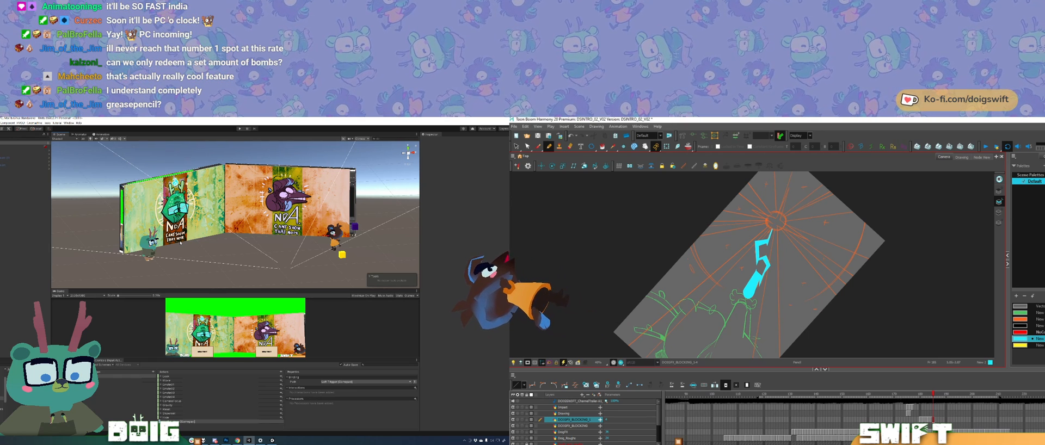
pyautogui.scroll(4, 206, 249)
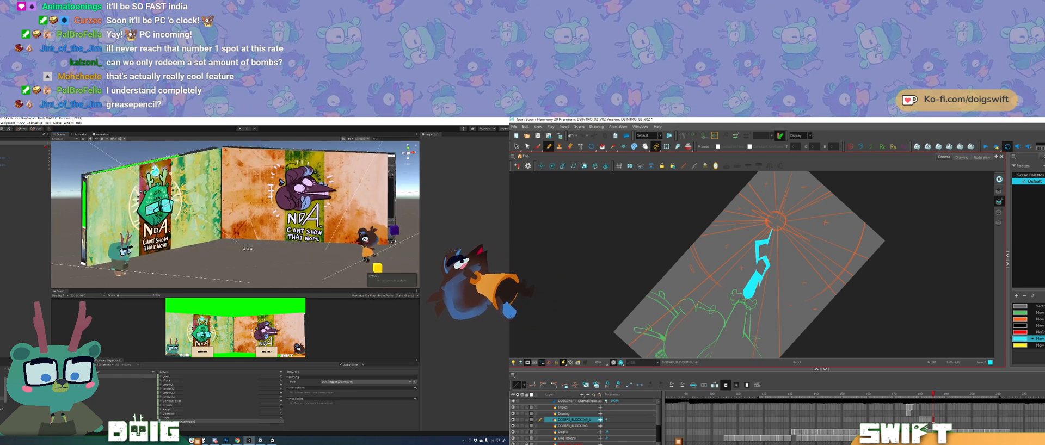
pyautogui.moveTo(206, 248); pyautogui.dragTo(202, 231)
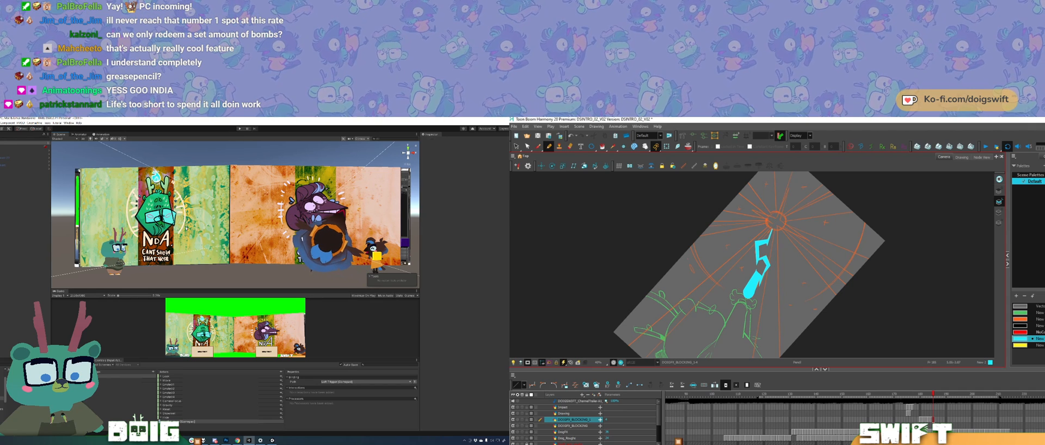
pyautogui.click(186, 229)
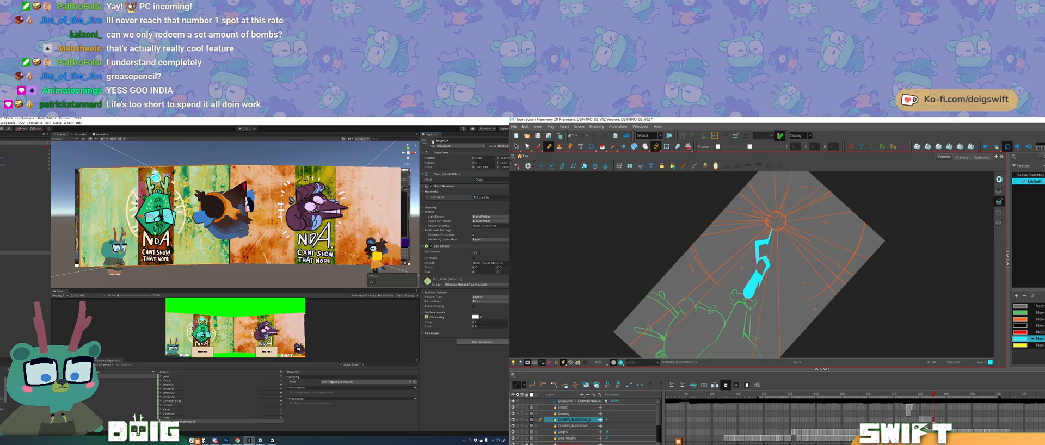
pyautogui.click(256, 215)
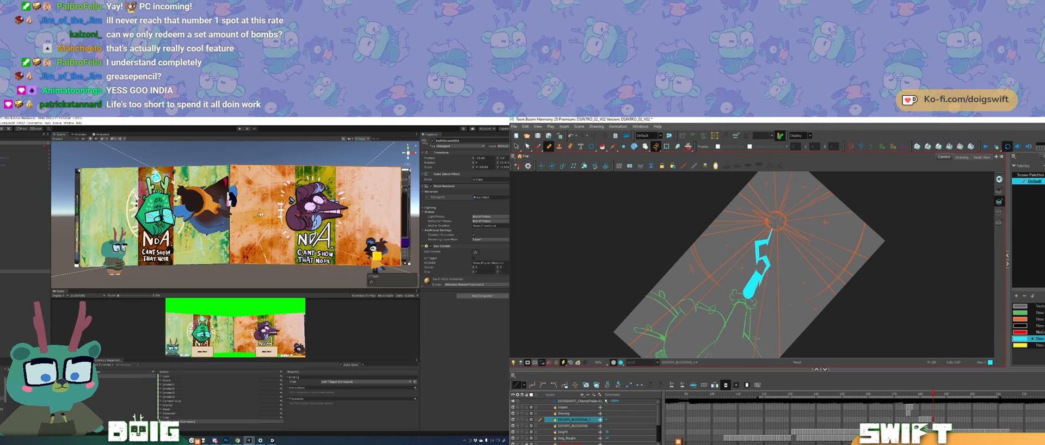
pyautogui.click(433, 141)
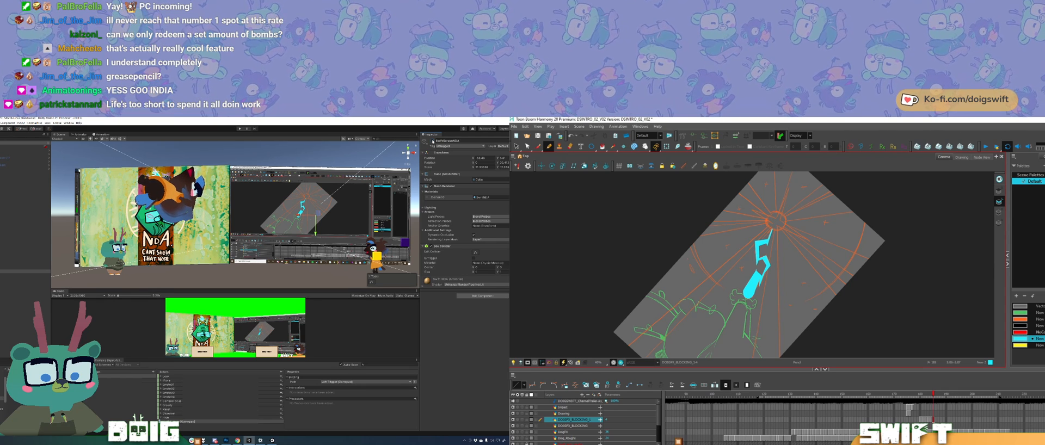
pyautogui.click(434, 141)
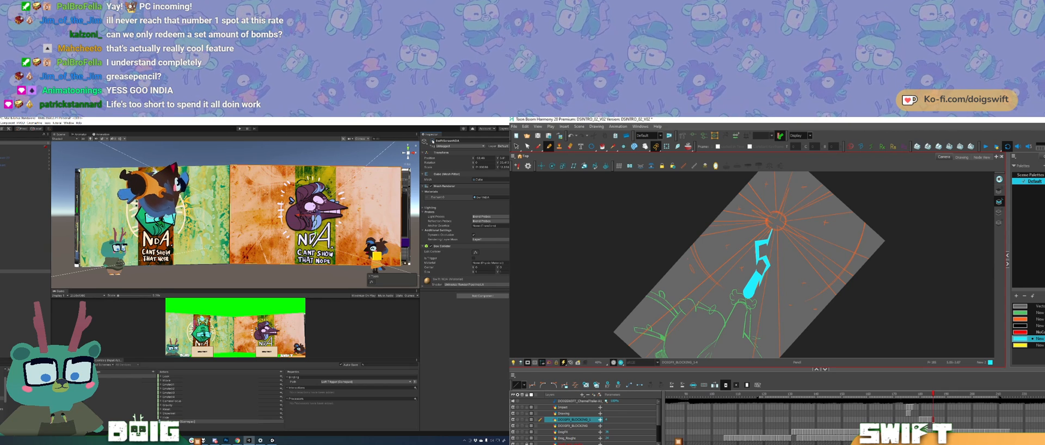
# Step: Enlarge the Game view beneath the Scene view
pyautogui.moveTo(157, 242); pyautogui.dragTo(179, 233)
pyautogui.moveTo(275, 255); pyautogui.dragTo(260, 227)
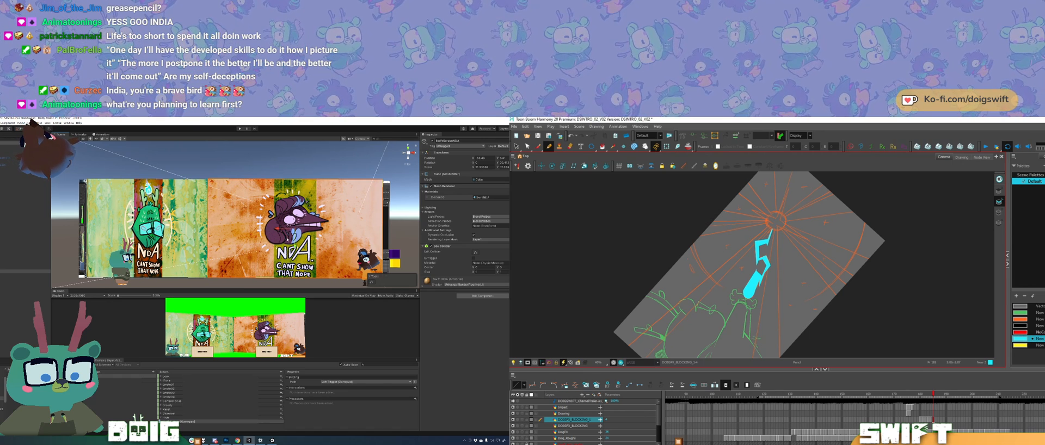
pyautogui.moveTo(285, 248)
pyautogui.mouseDown()
pyautogui.moveTo(266, 240)
pyautogui.moveTo(277, 244)
pyautogui.mouseUp()
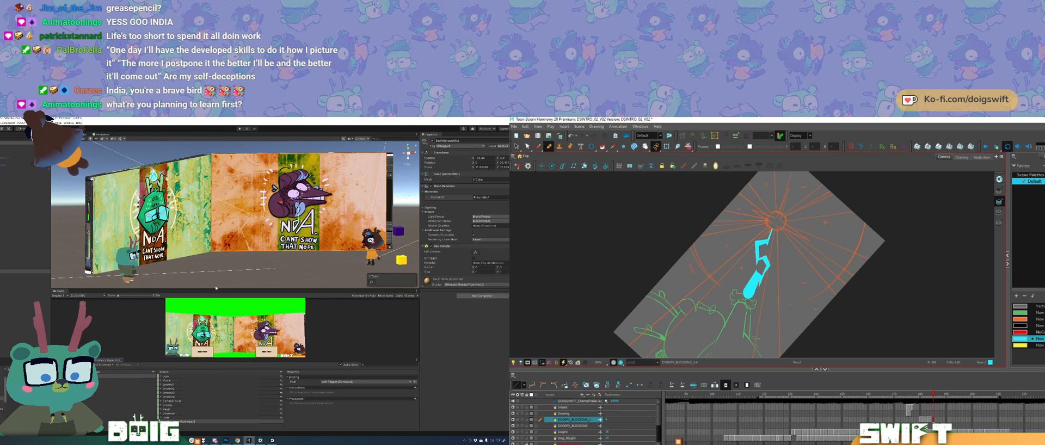
pyautogui.moveTo(215, 289); pyautogui.dragTo(220, 271)
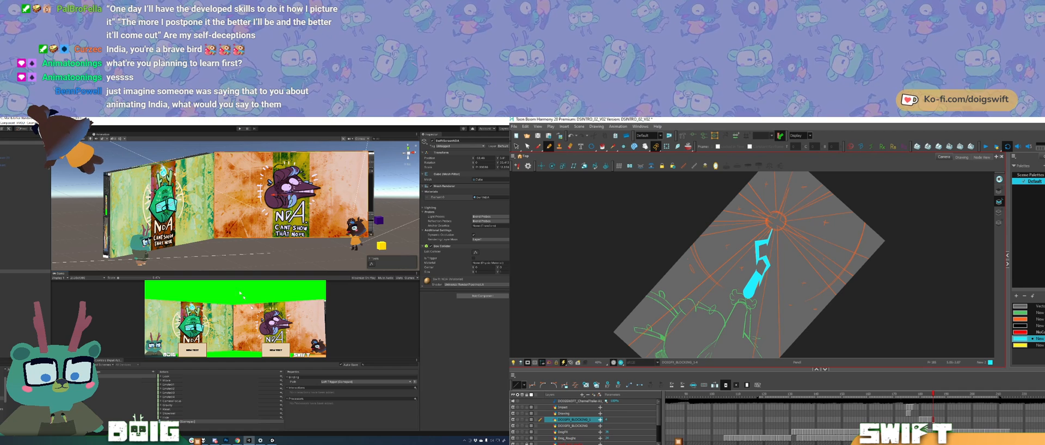
# Step: Add a new input action and assign its binding path by listening for a key and picking the first detected match
pyautogui.click(161, 419)
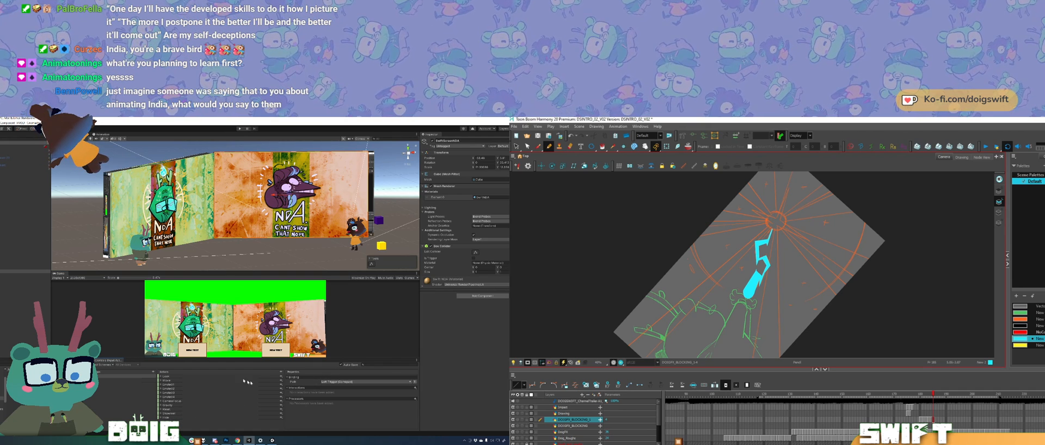
pyautogui.click(281, 373)
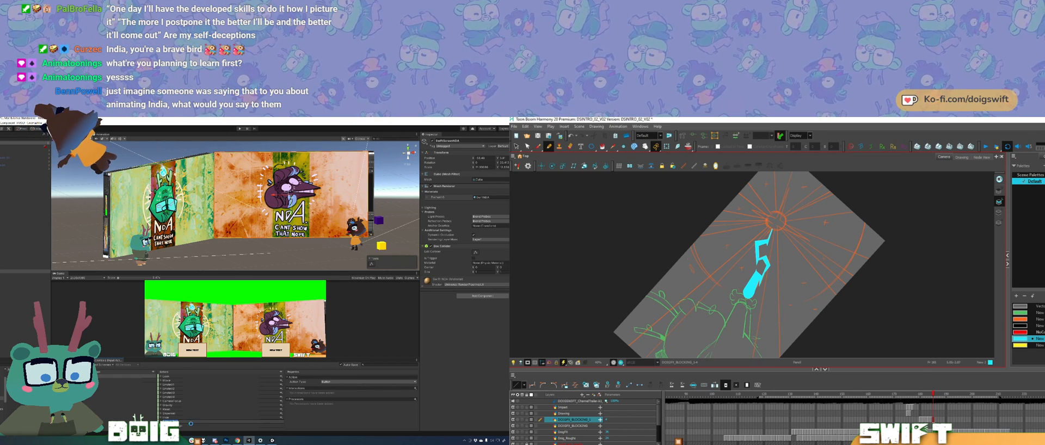
pyautogui.click(180, 426)
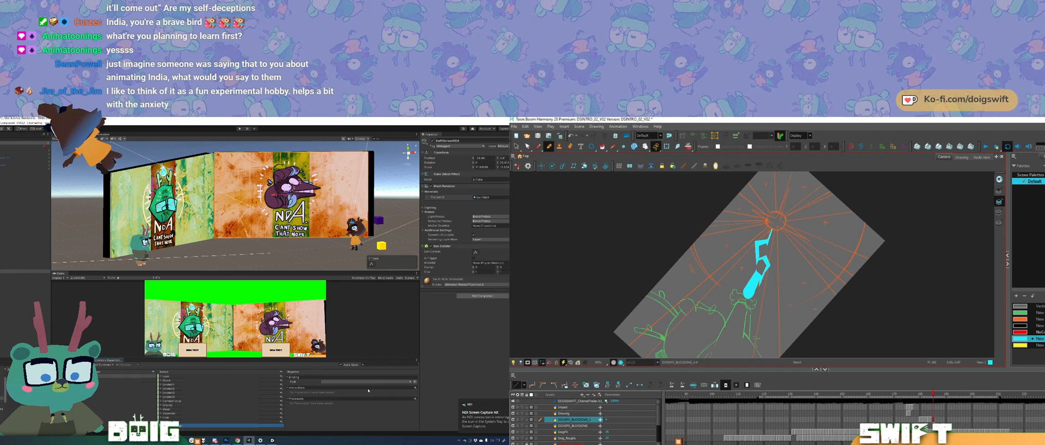
pyautogui.click(350, 382)
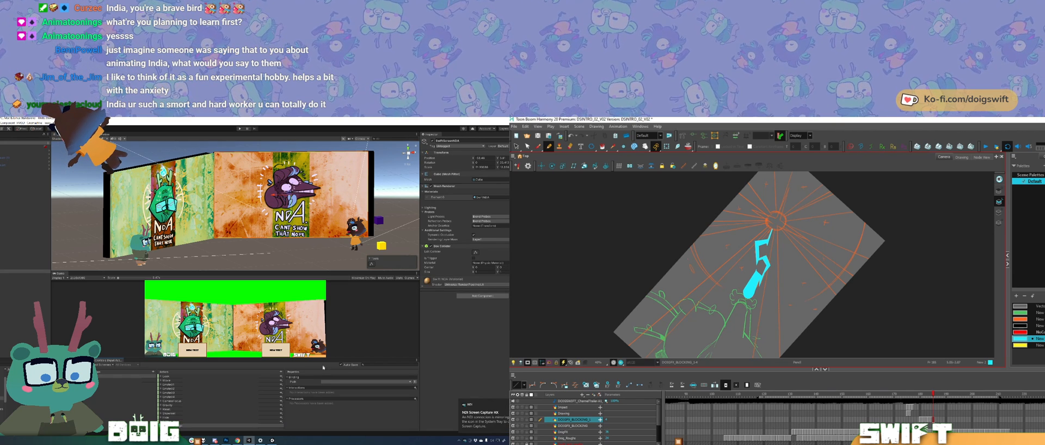
pyautogui.click(410, 383)
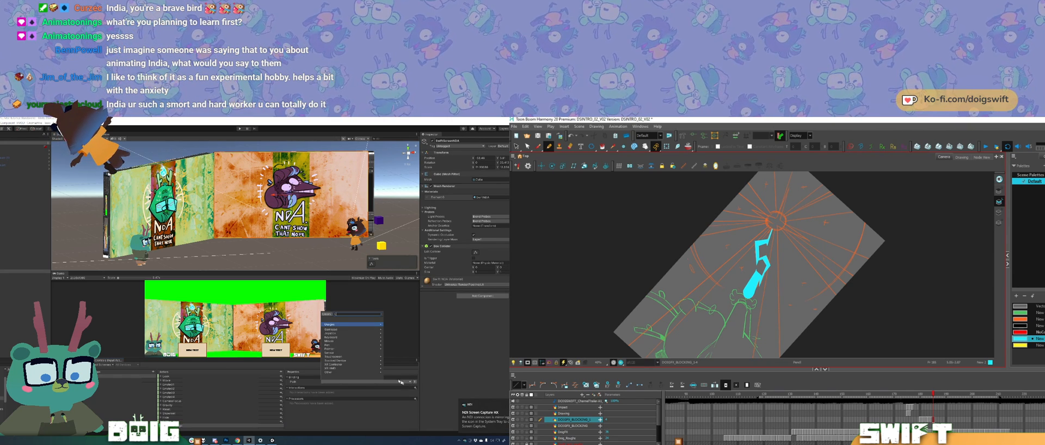
pyautogui.click(325, 314)
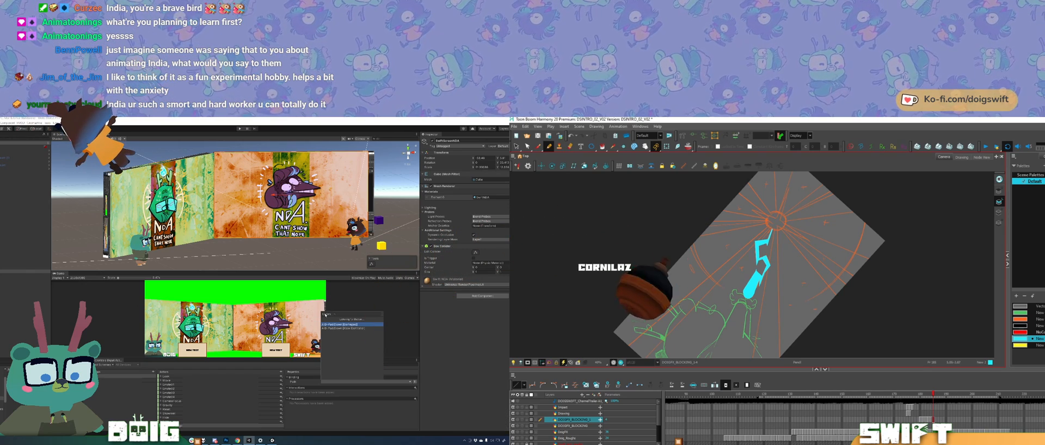
pyautogui.click(334, 325)
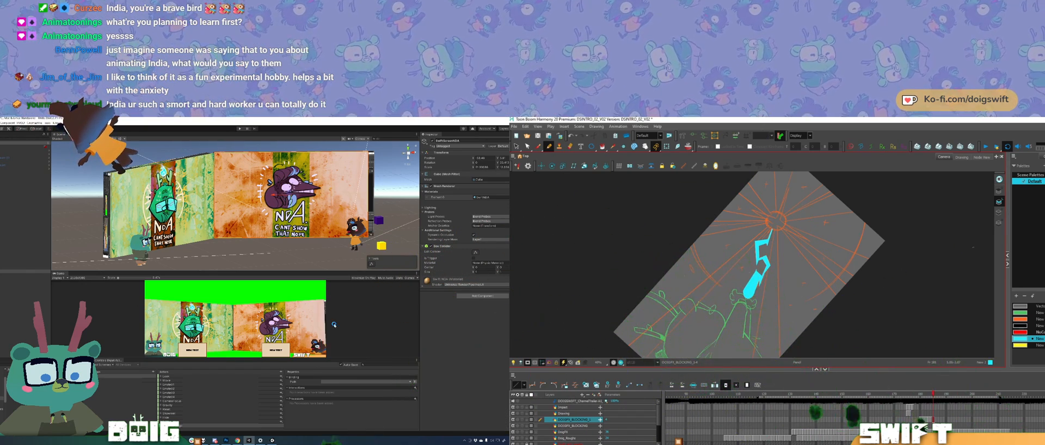
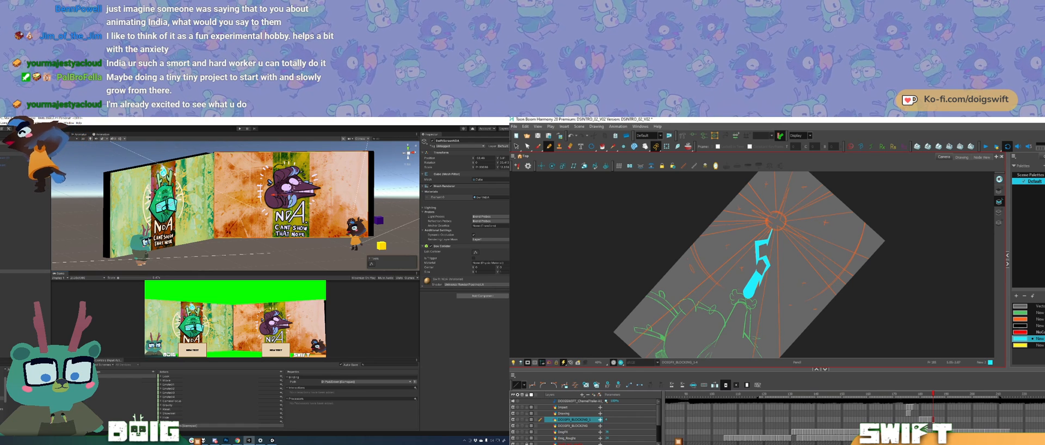
# Step: Select the green Doig character in the scene, open its StreamBuddy script in Visual Studio, and allow the editor through the firewall
pyautogui.click(89, 249)
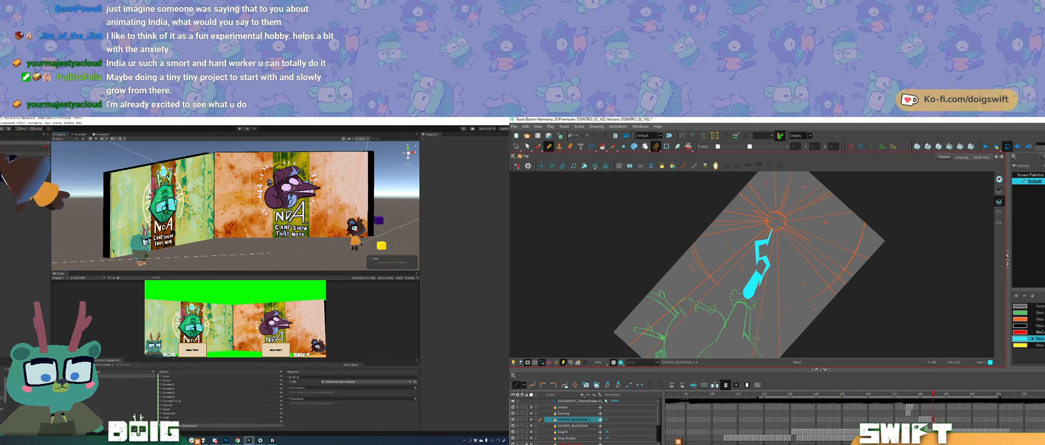
pyautogui.click(141, 251)
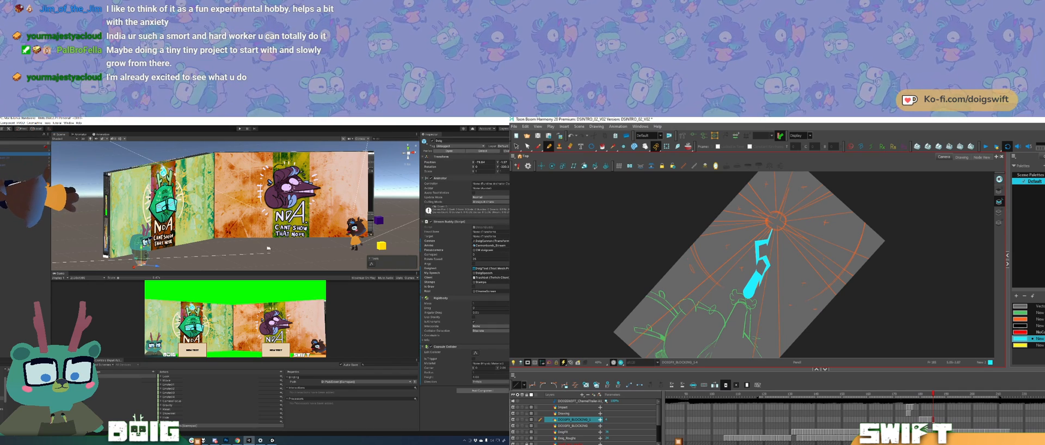
pyautogui.doubleClick(486, 227)
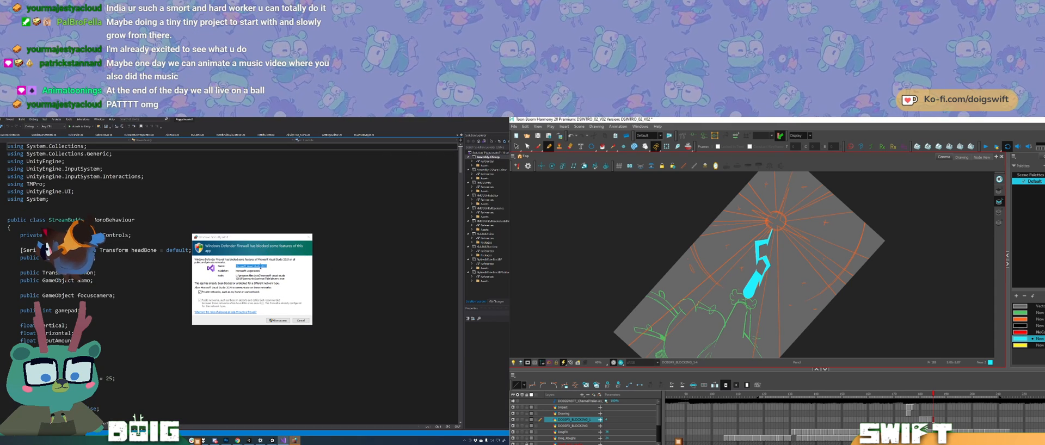
pyautogui.click(281, 320)
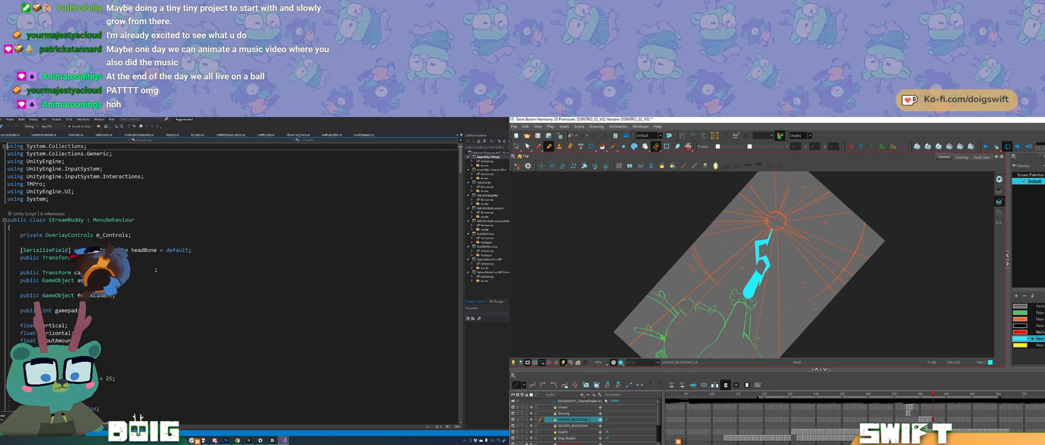
# Step: Declare a public GameObject field for the NDA screen below the sleeping flag in the StreamBuddy class
pyautogui.click(135, 280)
pyautogui.scroll(-12, 139, 255)
pyautogui.click(21, 319)
pyautogui.press('Return')
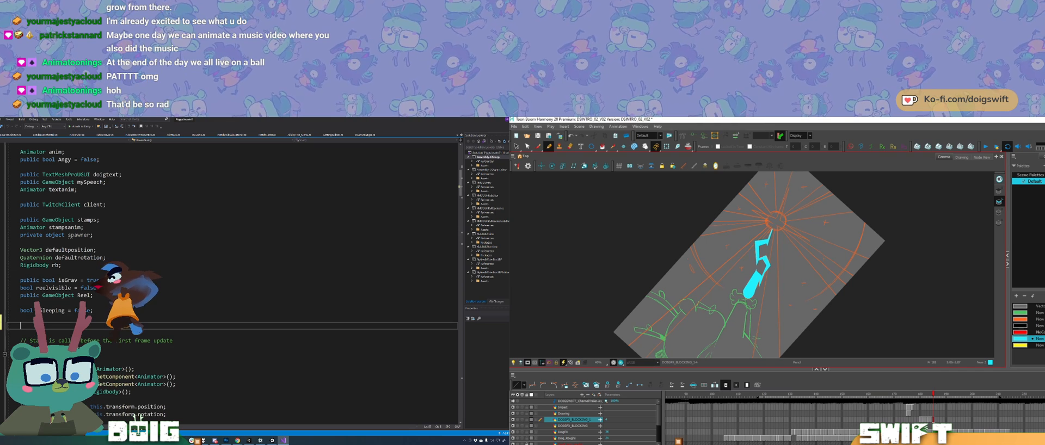
pyautogui.write('public ')
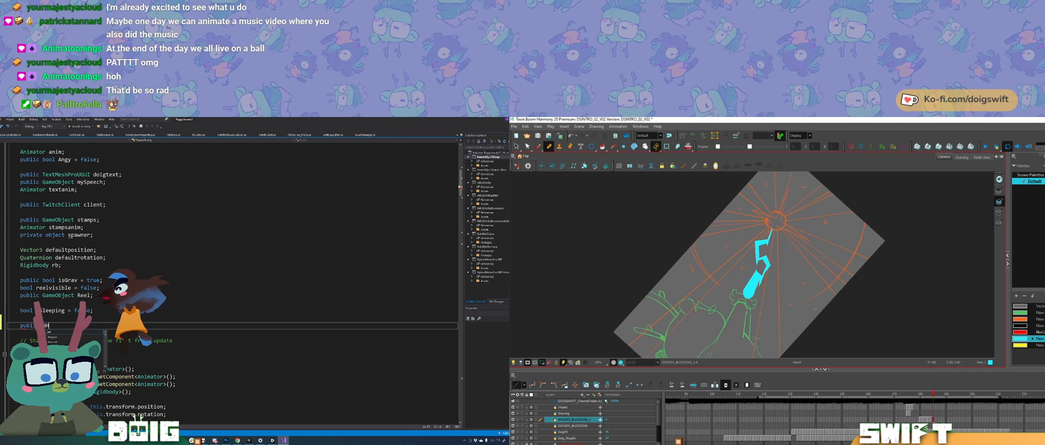
pyautogui.write('Game')
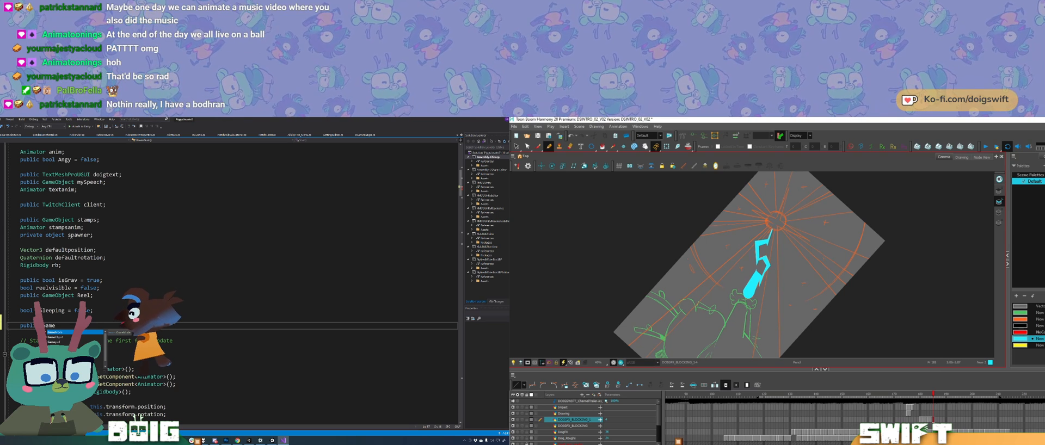
pyautogui.write('Onbject')
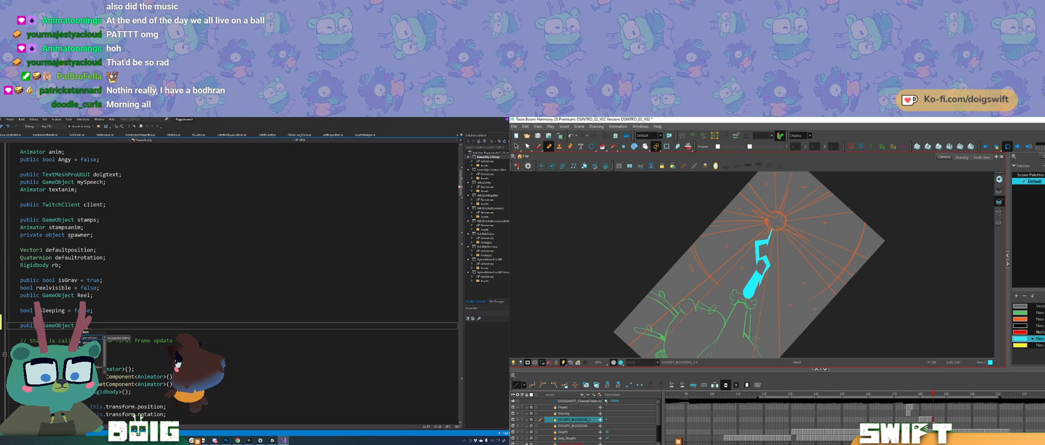
pyautogui.write(';')
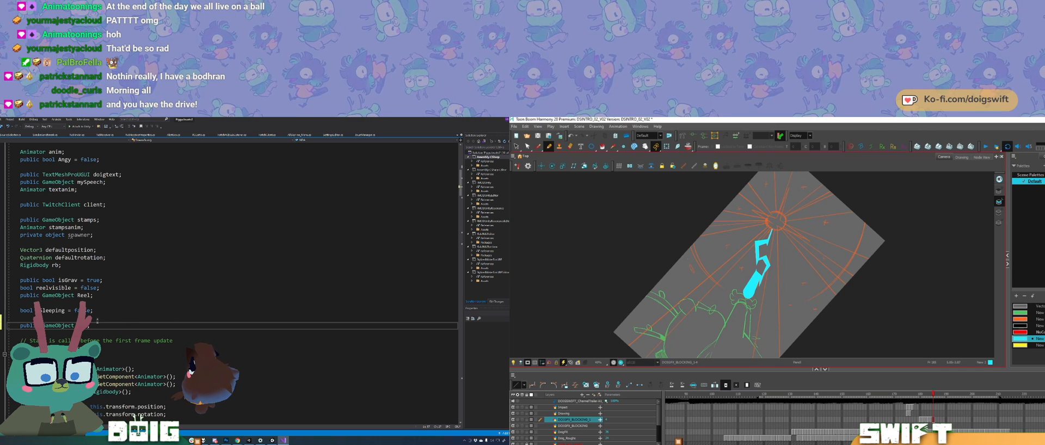
pyautogui.click(74, 325)
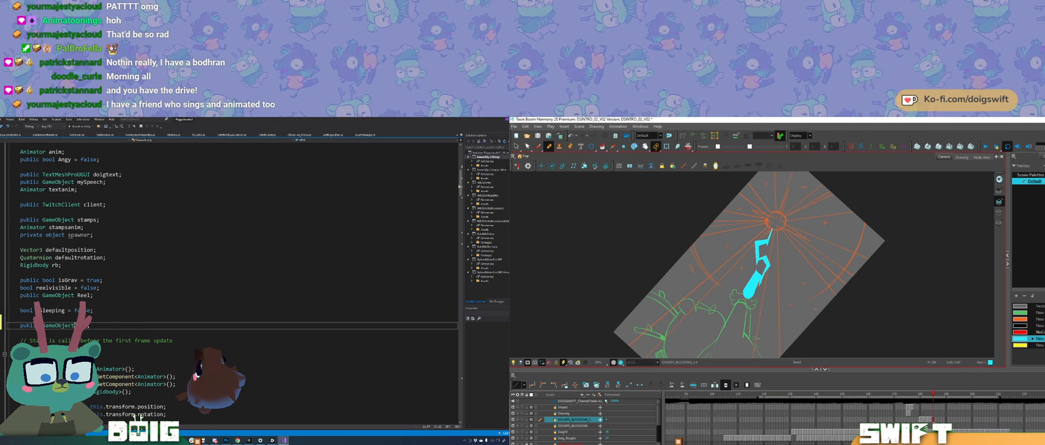
pyautogui.click(78, 326)
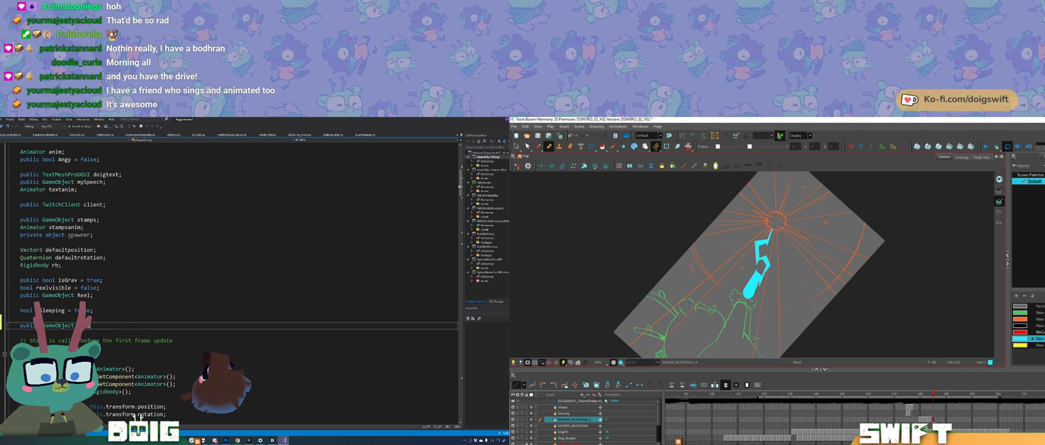
pyautogui.moveTo(90, 325); pyautogui.dragTo(84, 326)
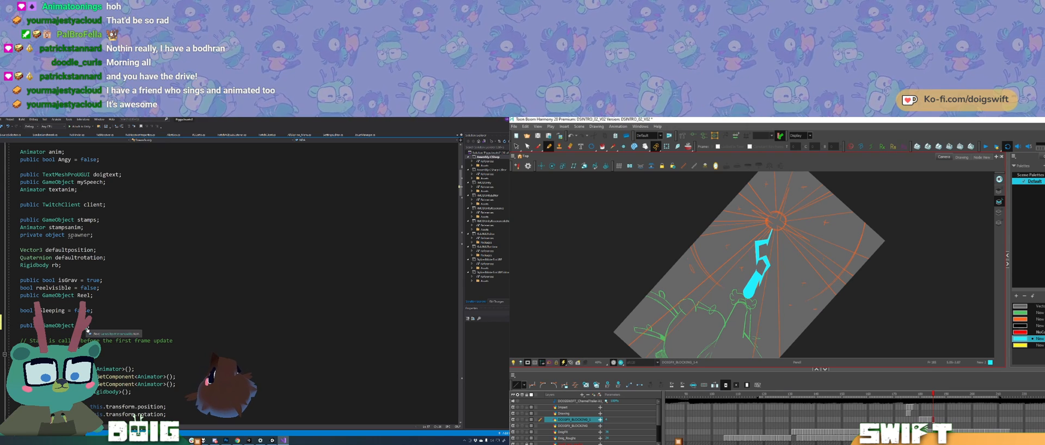
# Step: Declare a bool named NDAvisible, initialised to false, directly below the new GameObject field
pyautogui.scroll(-9, 229, 283)
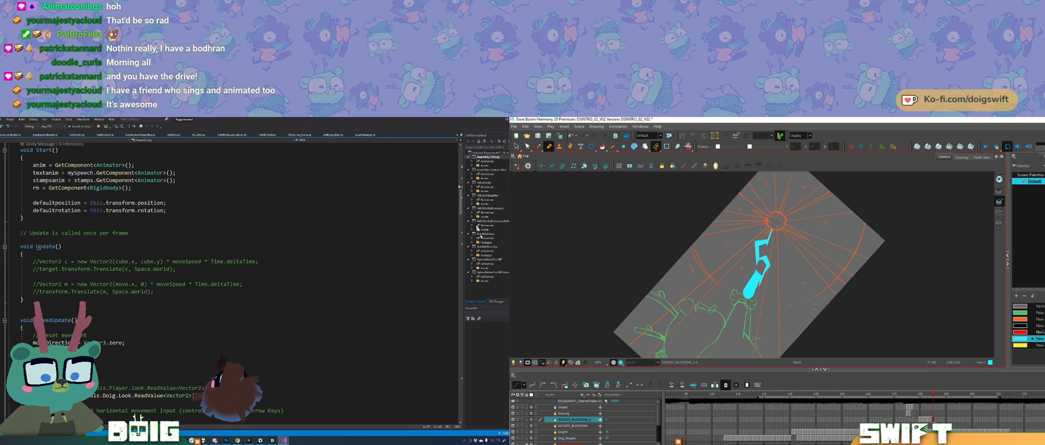
pyautogui.moveTo(463, 204); pyautogui.dragTo(443, 185)
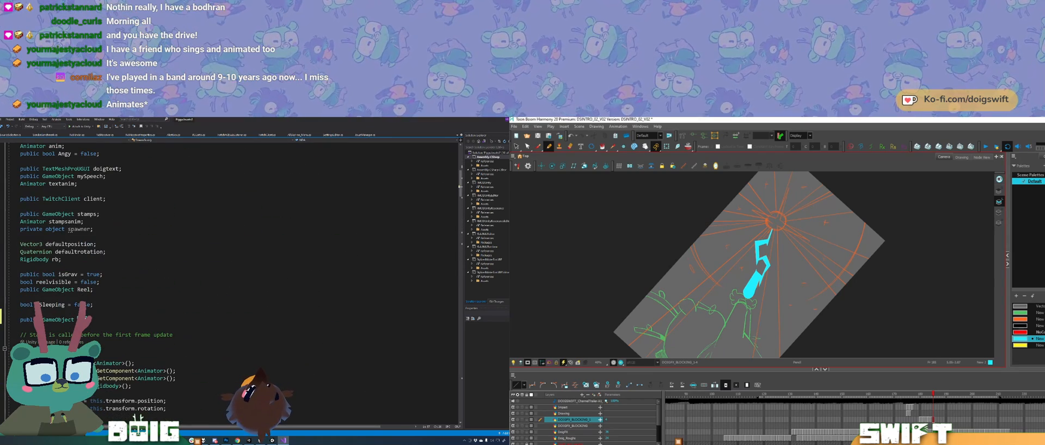
pyautogui.click(96, 320)
pyautogui.press('Return')
pyautogui.write('b')
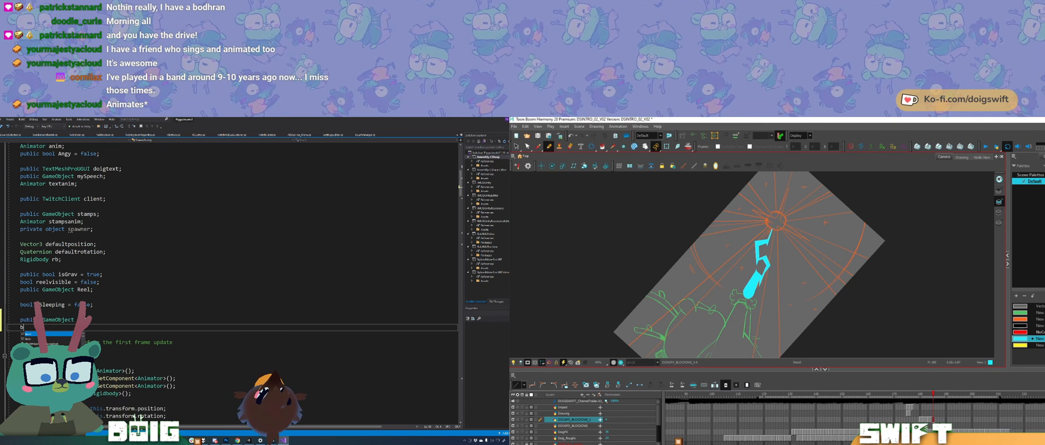
pyautogui.write('ool visible')
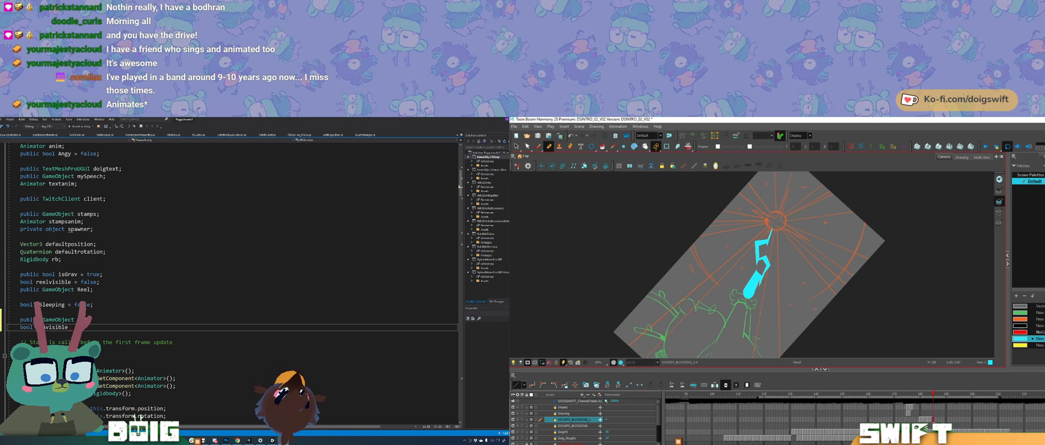
pyautogui.write('false;')
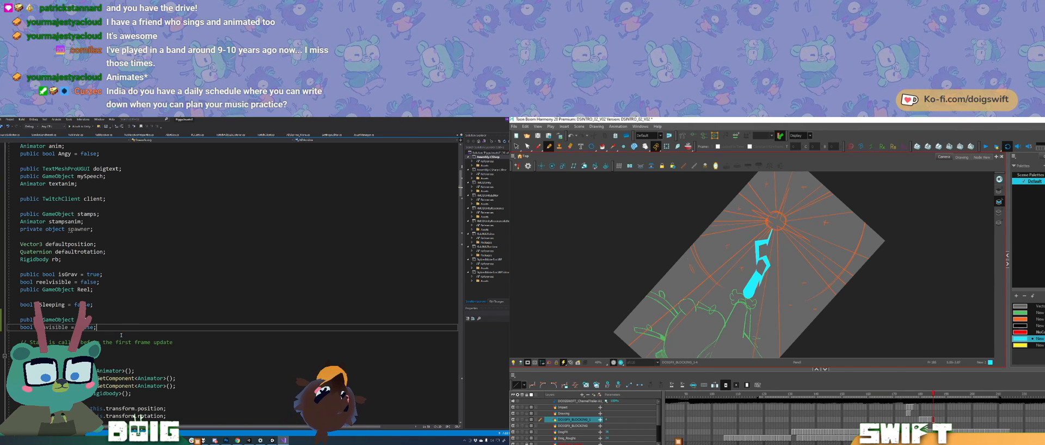
# Step: Duplicate the Showreel.performed handler directly below itself and change the copy's action to m_Controls.Doig.NDA.performed
pyautogui.scroll(-12, 228, 283)
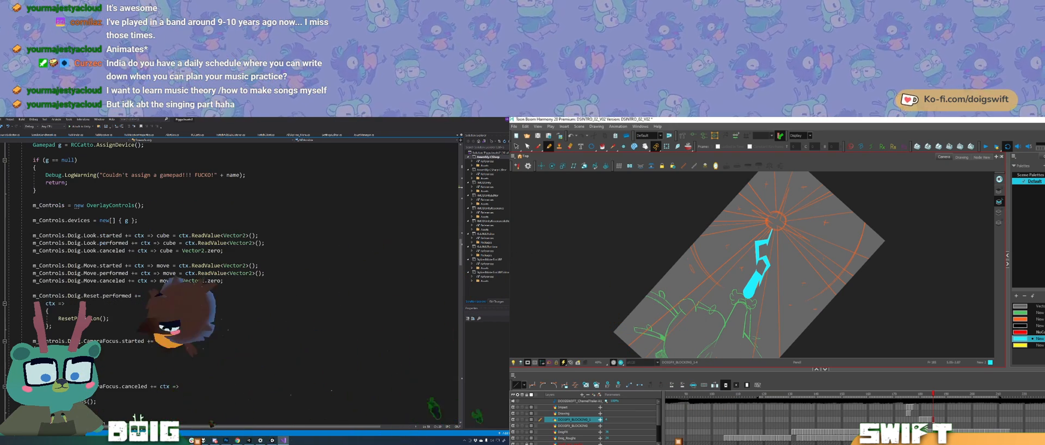
pyautogui.scroll(-6, 229, 283)
pyautogui.scroll(-7, 229, 283)
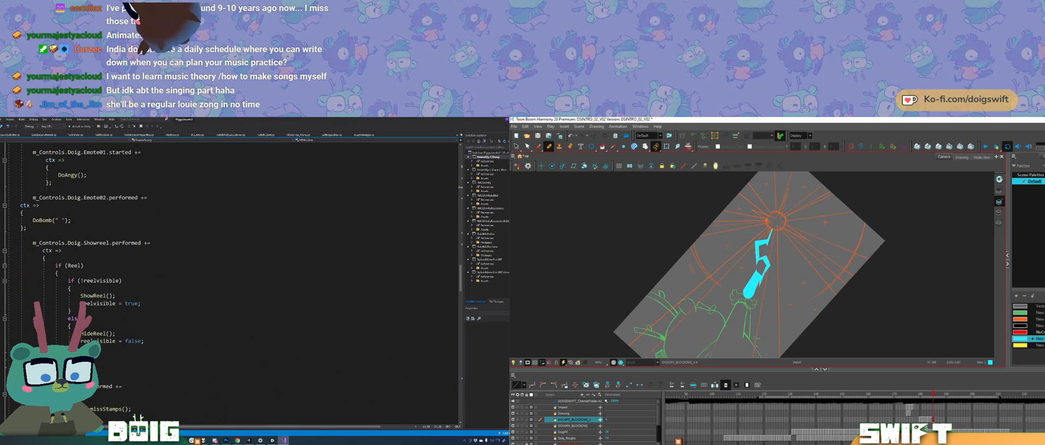
pyautogui.moveTo(144, 341); pyautogui.dragTo(8, 242)
pyautogui.hotkey('ctrl', 'c')
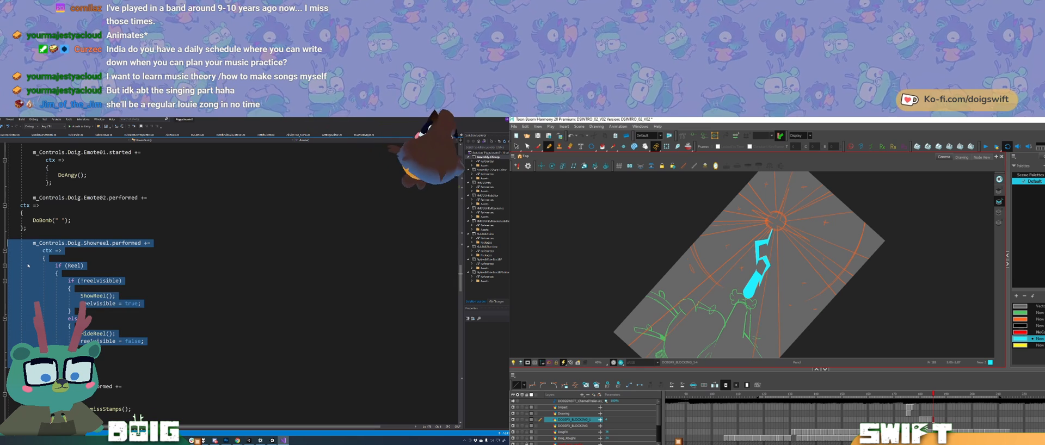
pyautogui.click(60, 364)
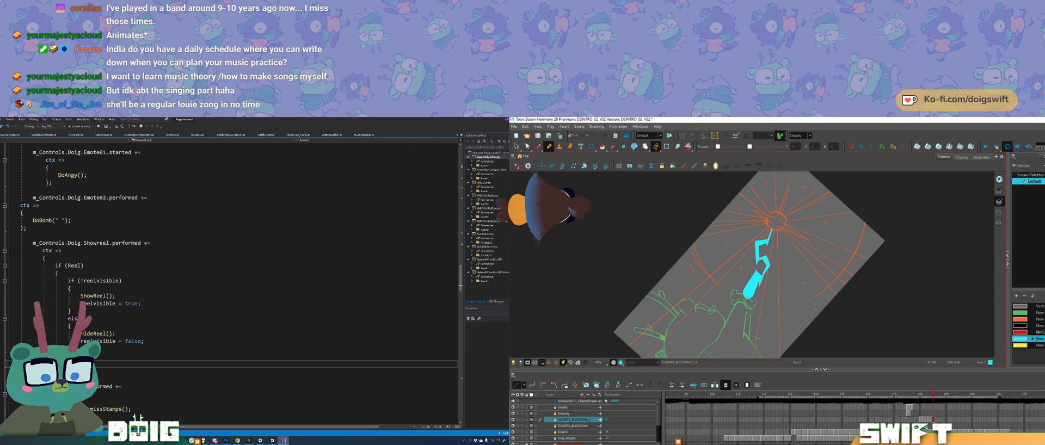
pyautogui.hotkey('ctrl', 'v')
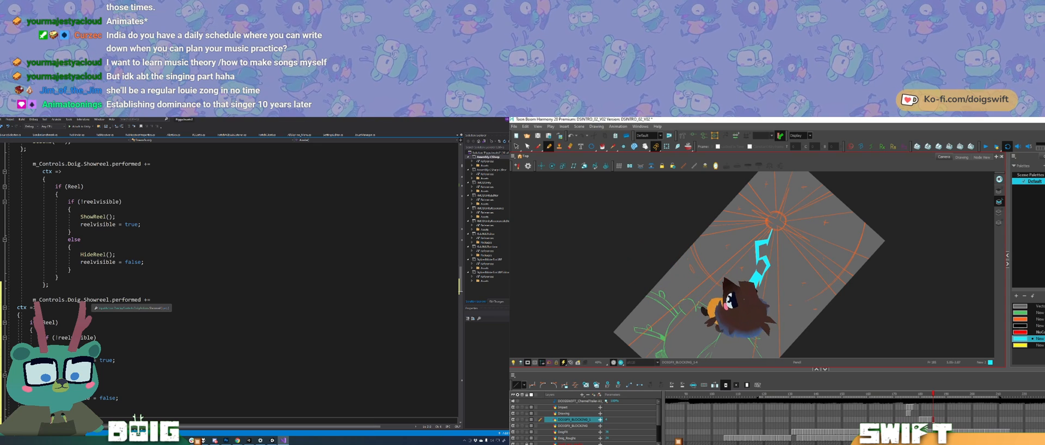
pyautogui.doubleClick(94, 300)
pyautogui.write('NDA')
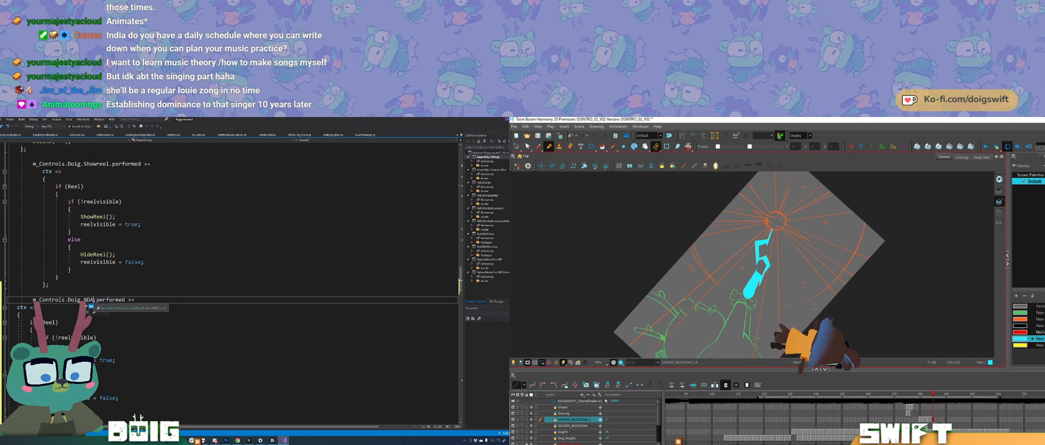
# Step: Replace reelvisible with NDAvisible in the false assignment of the NDA handler's else branch
pyautogui.click(98, 353)
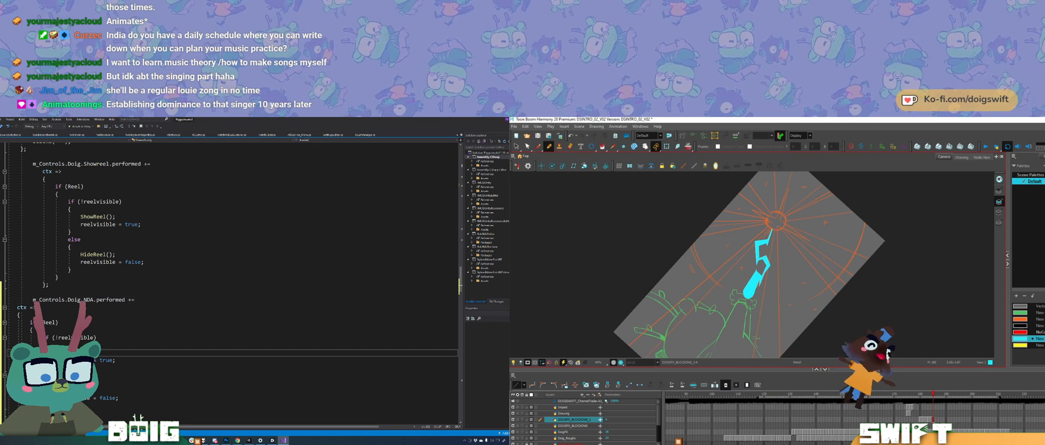
pyautogui.doubleClick(75, 398)
pyautogui.write('NDAvisible')
pyautogui.doubleClick(76, 360)
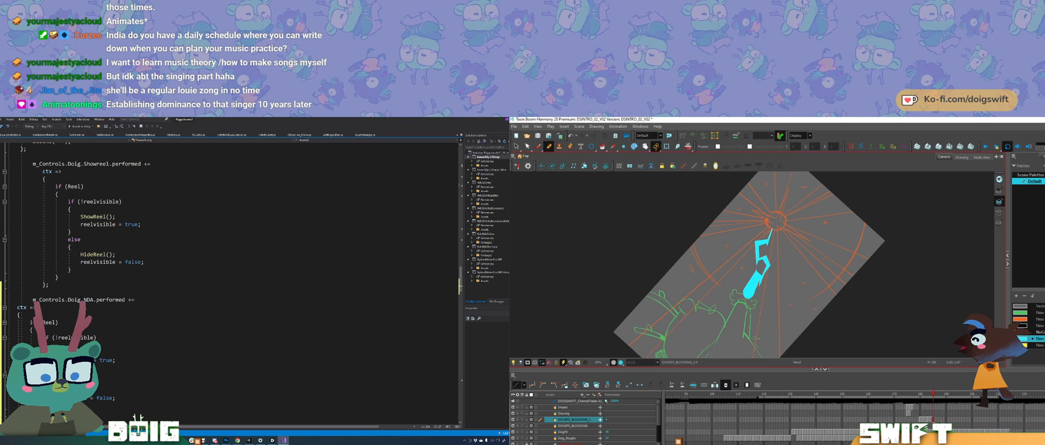
pyautogui.write('m_Controls.Doig.Showreel.performed +=             ctx =>             {                 if (Reel)                 {                     if (!reelvisible)                     {                         ShowReel();                         reelvisible = true;                     }                     else                     {                         HideReel();                         reelvisible = false;                     }                 }             };')
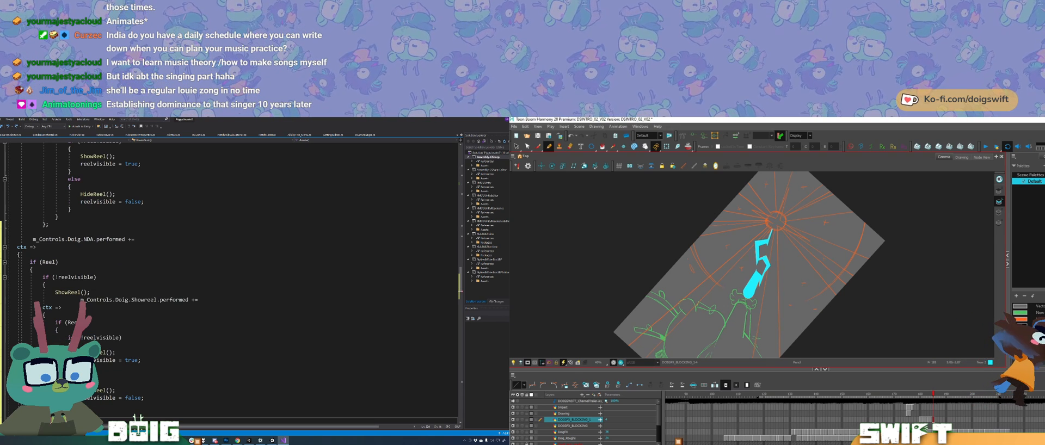
pyautogui.scroll(-2, 129, 308)
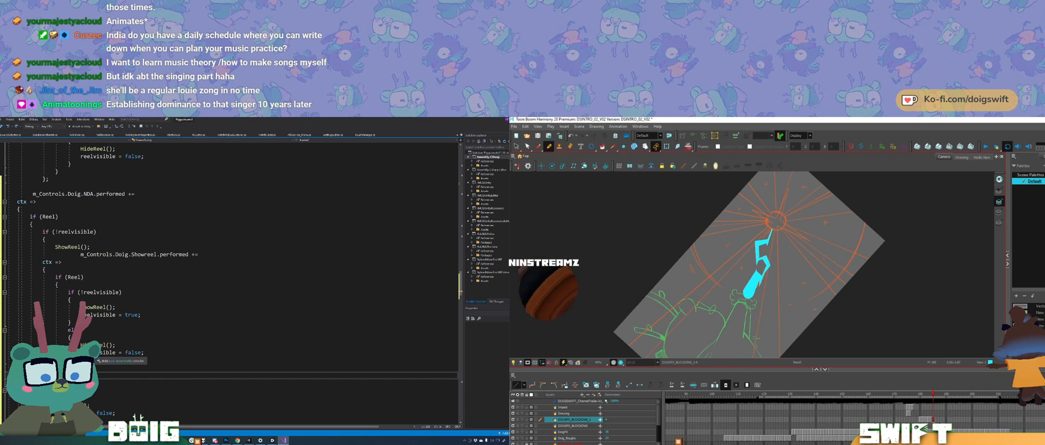
pyautogui.hotkey('ctrl', 'z')
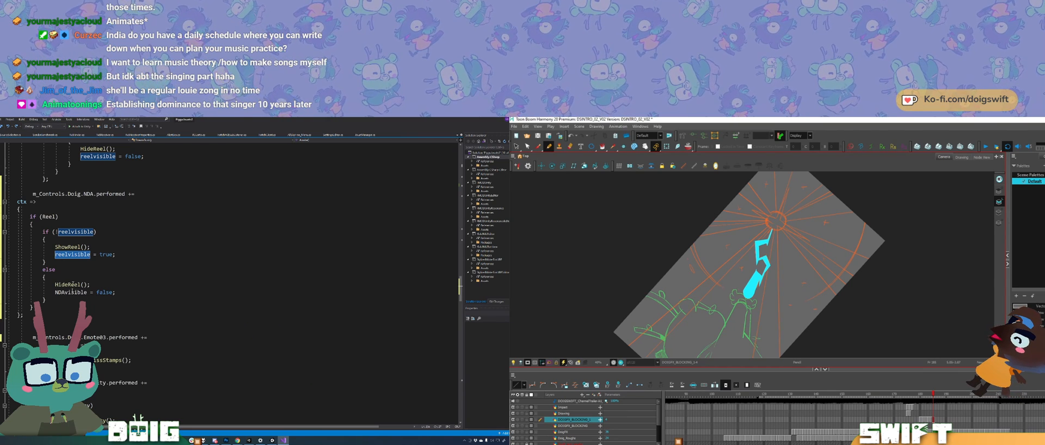
pyautogui.write('m_Controls.Doig.Showreel.performed += ctx => {     if (Reel)     {         if (!reelvisible)         {             ShowReel();             reelvisible')
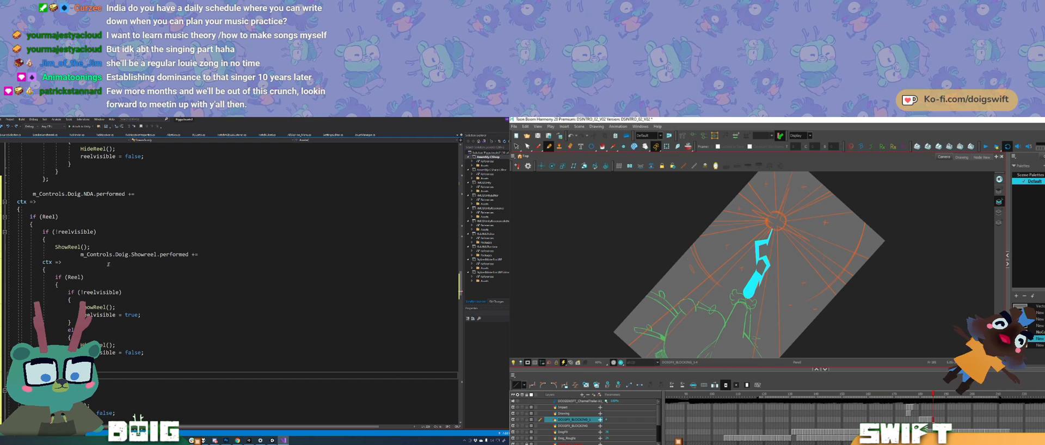
pyautogui.hotkey('ctrl', 'z')
pyautogui.hotkey('ctrl', 'z')
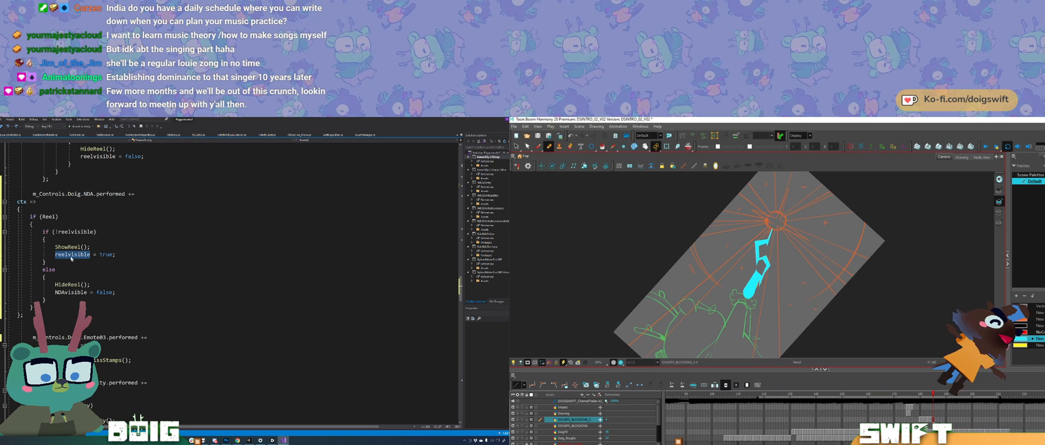
# Step: Replace reelvisible with NDAvisible in the true assignment of the NDA handler's if branch
pyautogui.write('NDA')
pyautogui.write('visible')
pyautogui.press('Tab')
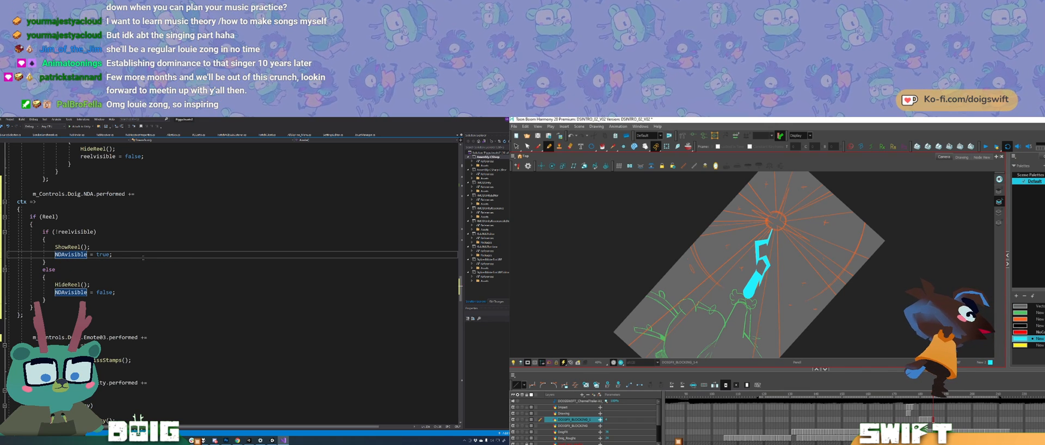
pyautogui.press('End')
pyautogui.click(130, 294)
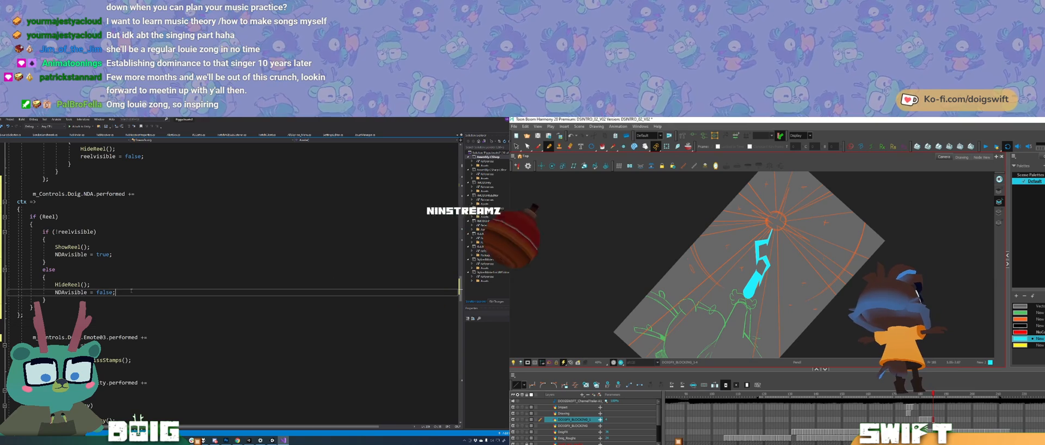
# Step: Replace the NDA handler's HideReel() call with HideNDA() in the else branch and its ShowReel() call with ShowNDA() in the if branch
pyautogui.doubleClick(65, 285)
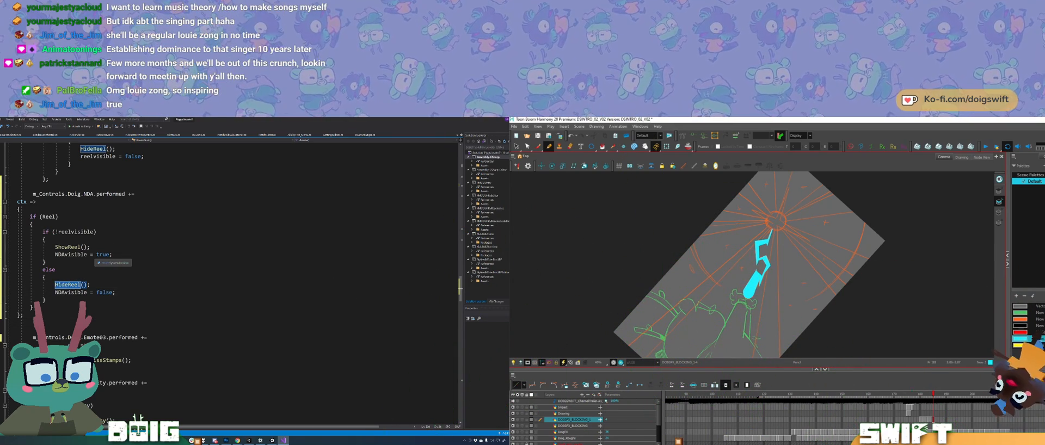
pyautogui.write('HideR')
pyautogui.press('BackSpace')
pyautogui.write('NDA')
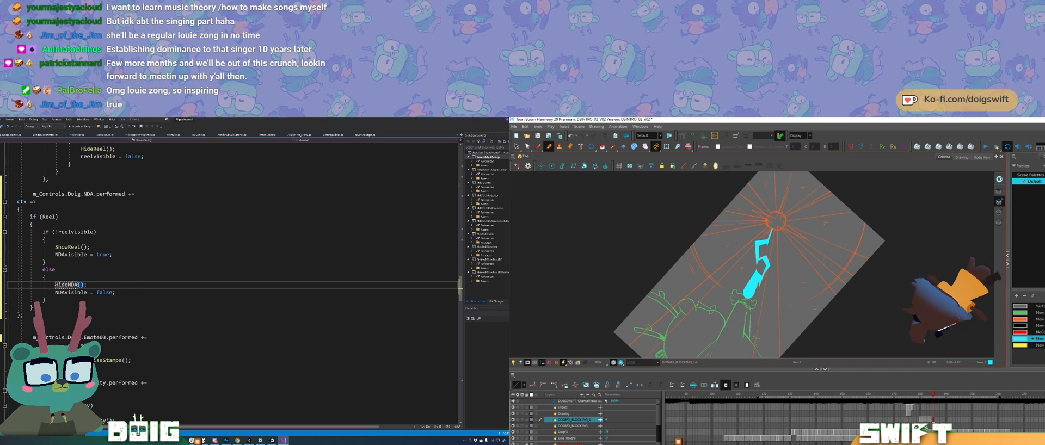
pyautogui.doubleClick(68, 247)
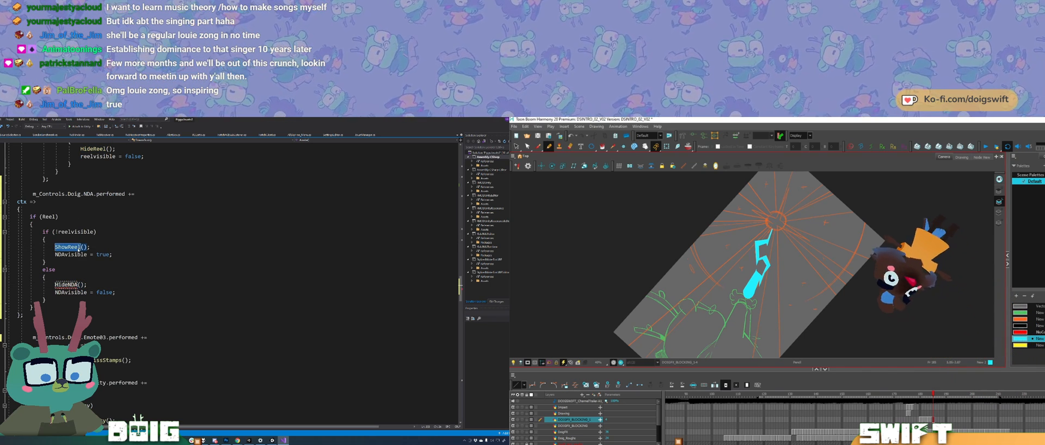
pyautogui.write('Show')
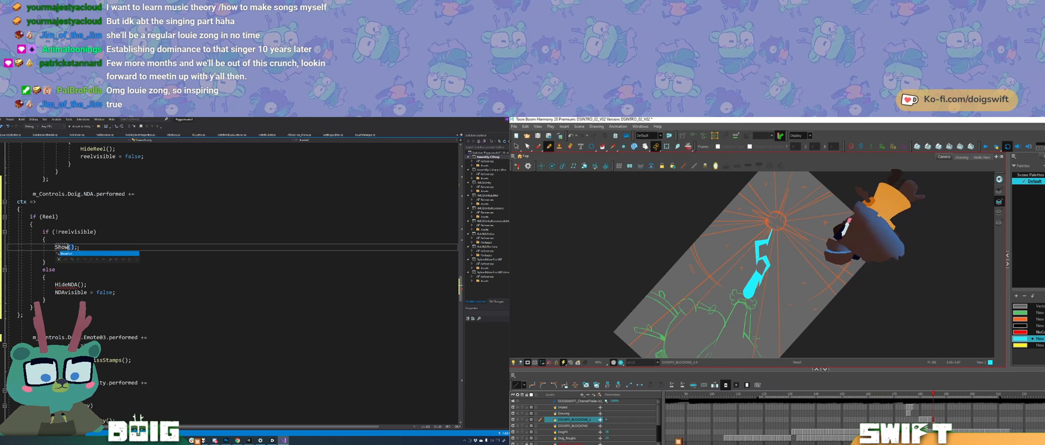
pyautogui.write('NDA')
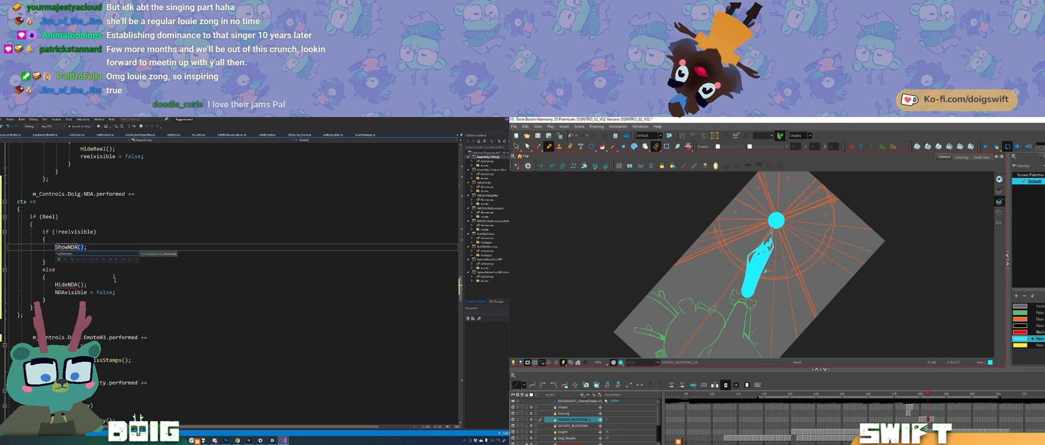
pyautogui.click(131, 293)
# Step: In Toon Boom Harmony, paste the filled cyan circle at the hub of the orange rays on the lightning bolt drawing
pyautogui.rightClick(66, 286)
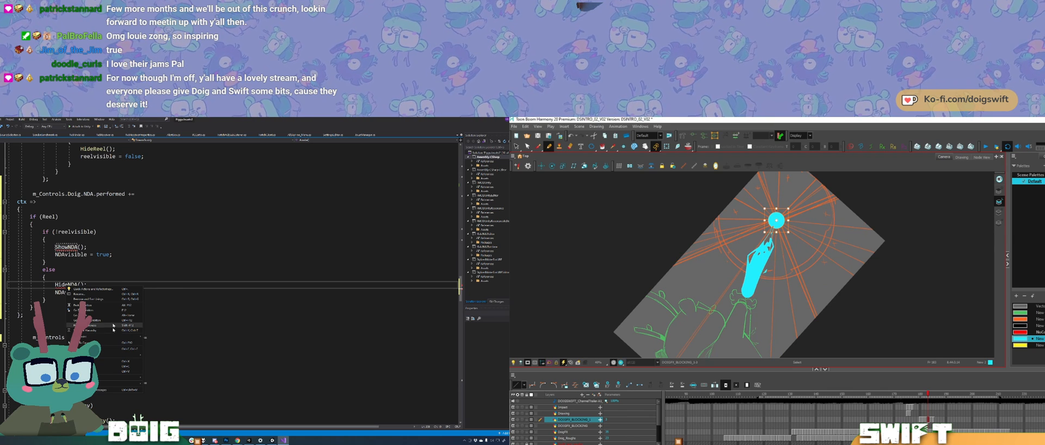
pyautogui.press('g')
pyautogui.hotkey('ctrl', 'v')
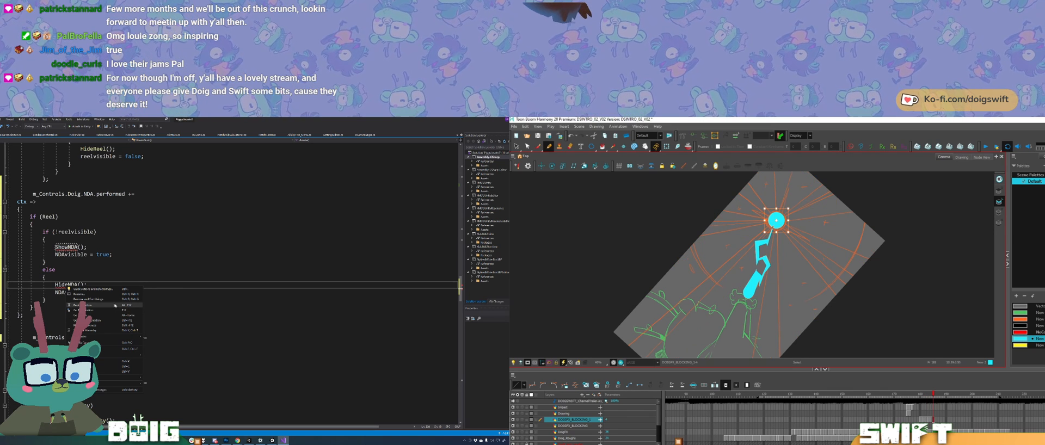
# Step: In Visual Studio, change the NDA handler's outer condition from Reel to NDA
pyautogui.click(54, 217)
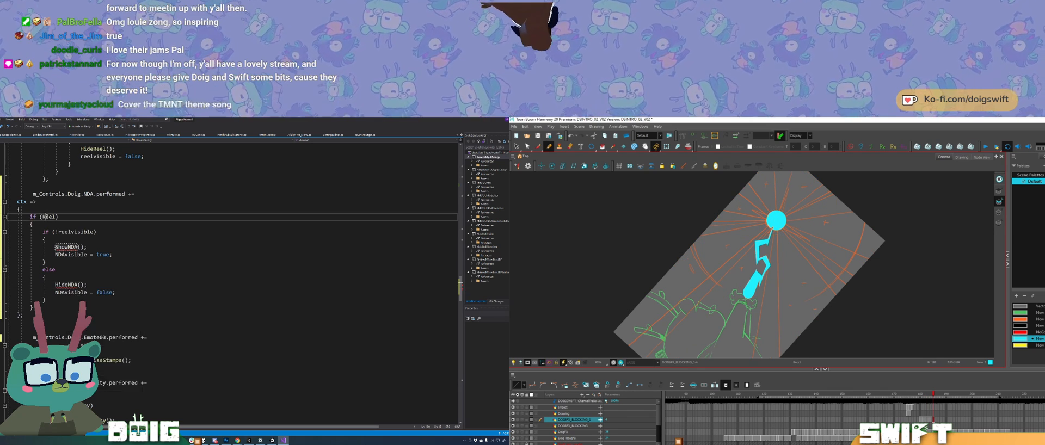
pyautogui.doubleClick(51, 217)
pyautogui.write('NDA')
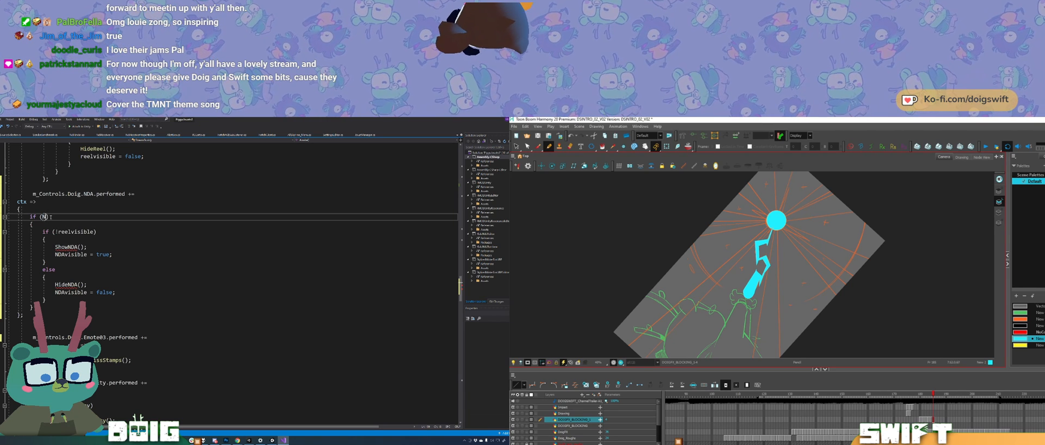
pyautogui.click(147, 291)
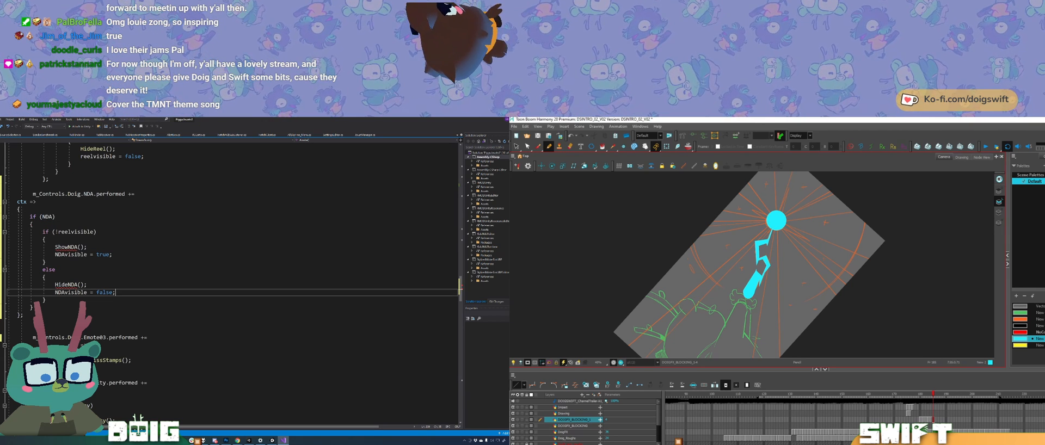
# Step: Generate method stubs for the undefined HideNDA and ShowNDA calls using the suggested quick fixes
pyautogui.rightClick(86, 288)
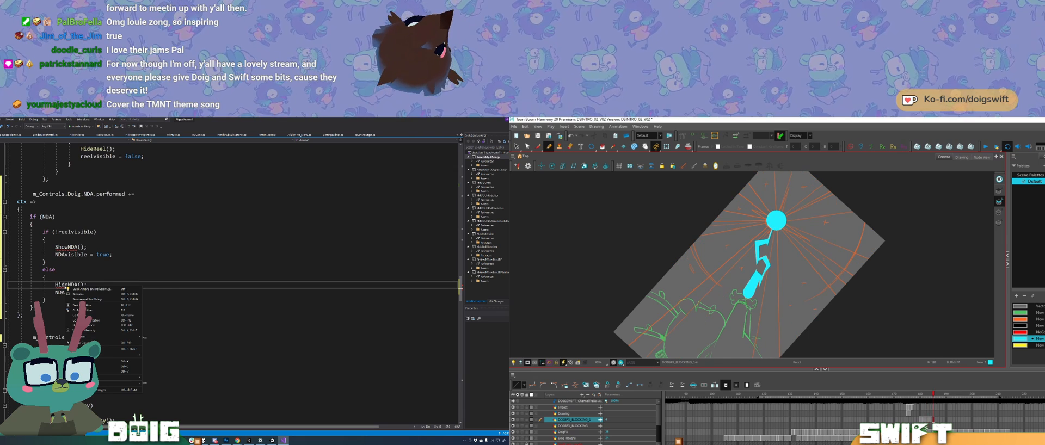
pyautogui.click(86, 290)
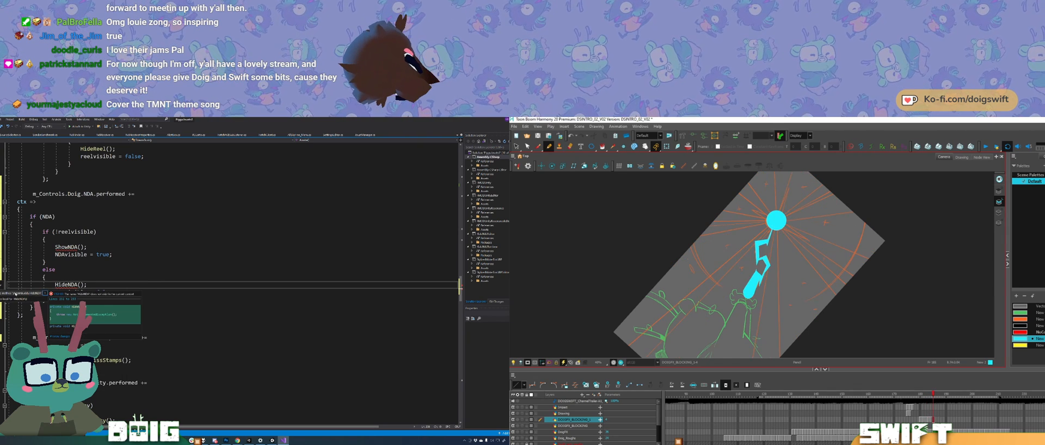
pyautogui.click(36, 296)
pyautogui.rightClick(65, 247)
pyautogui.click(69, 250)
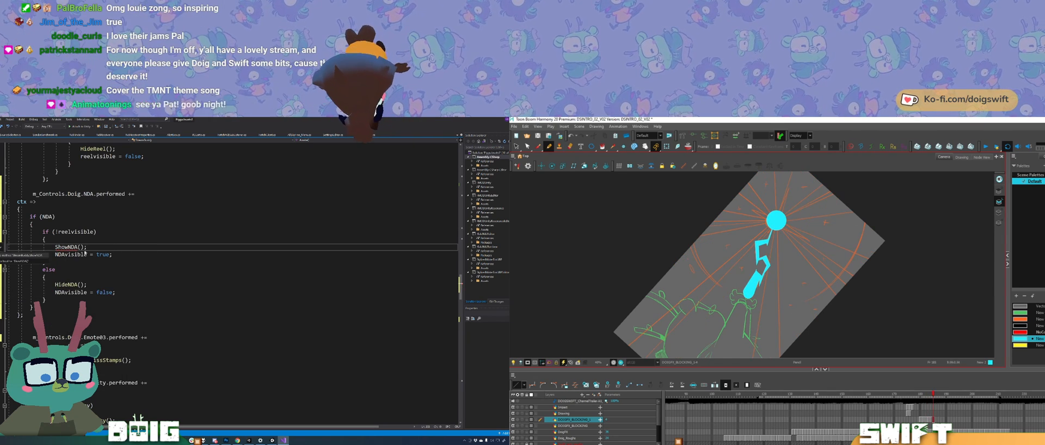
pyautogui.click(28, 260)
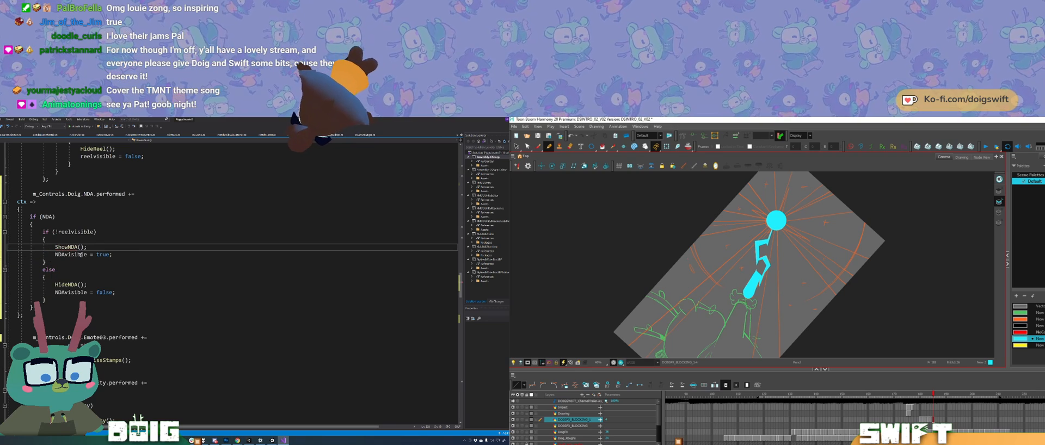
# Step: Replace the placeholder exception in the ShowNDA method with NDA.SetActive(true);
pyautogui.press('F12')
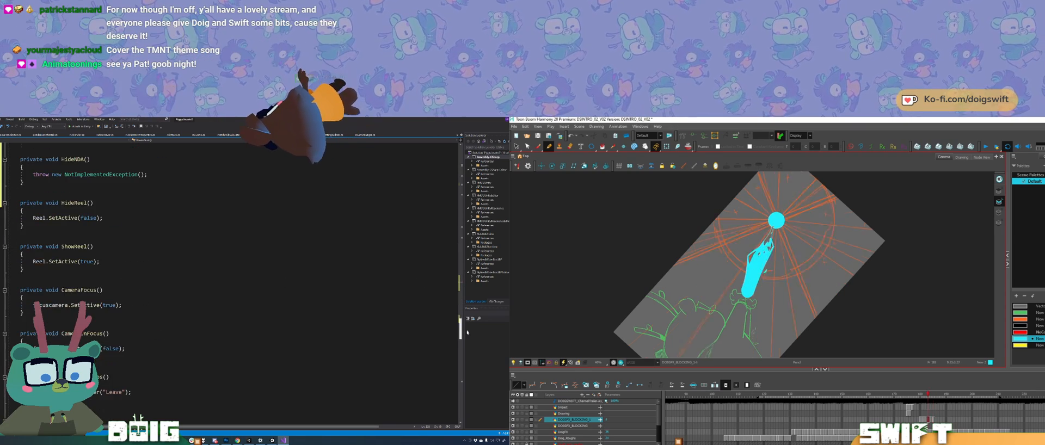
pyautogui.moveTo(470, 324)
pyautogui.mouseDown()
pyautogui.moveTo(478, 385)
pyautogui.moveTo(478, 317)
pyautogui.mouseUp()
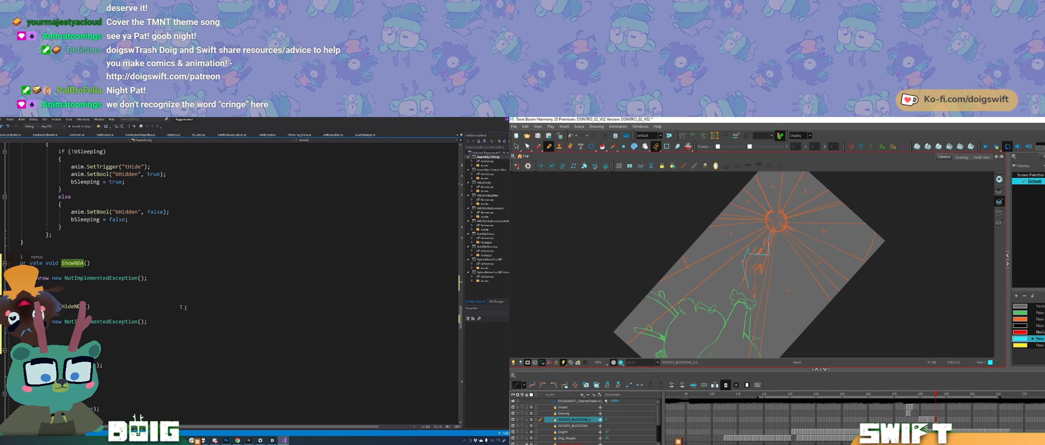
pyautogui.click(147, 279)
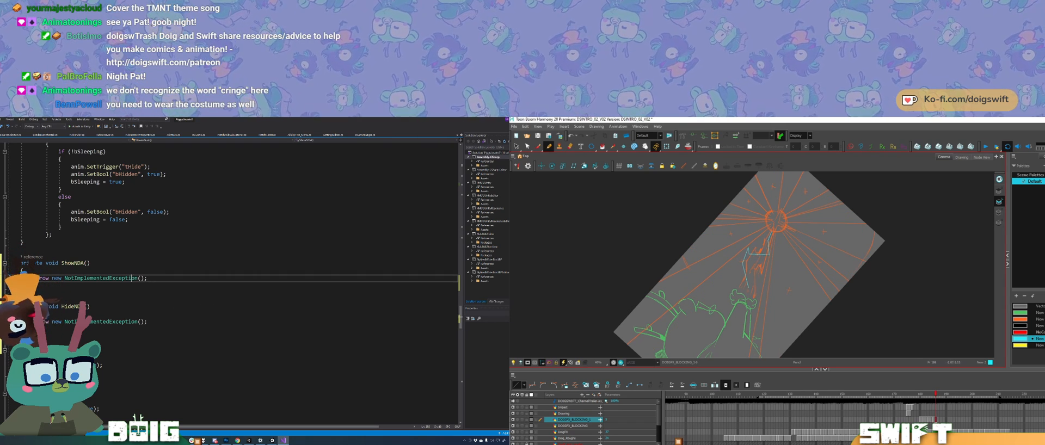
pyautogui.keyDown('shift'); pyautogui.click(85, 278); pyautogui.keyUp('shift')
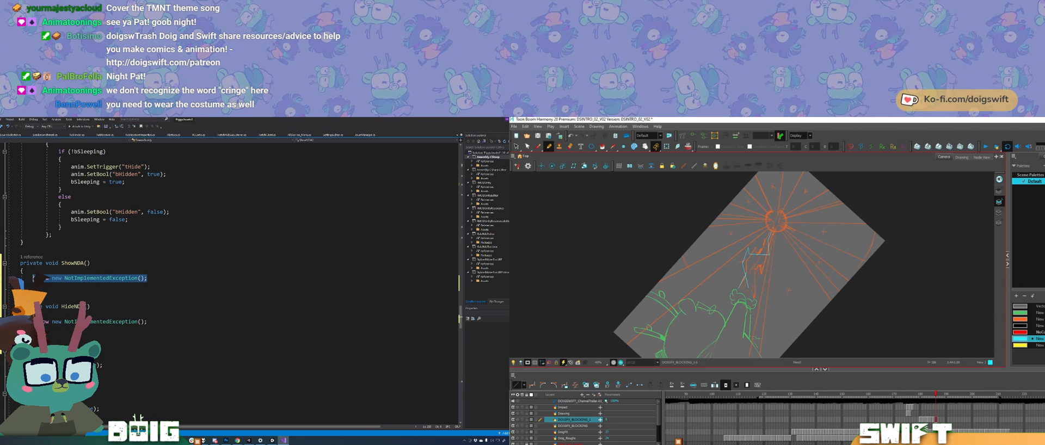
pyautogui.write('NDA')
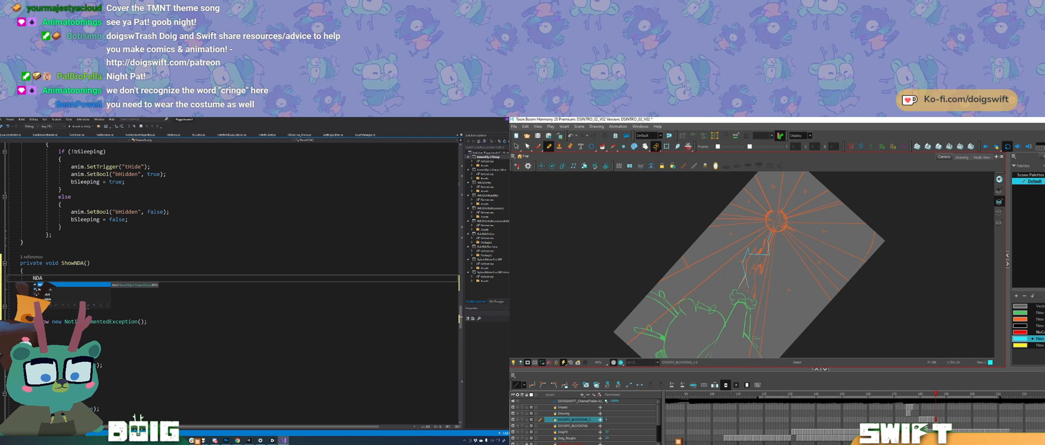
pyautogui.write(';')
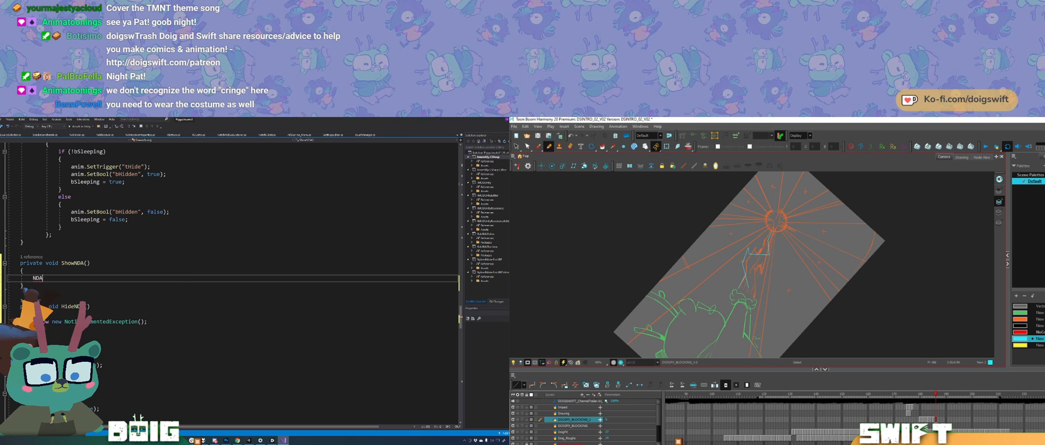
pyautogui.write('Set')
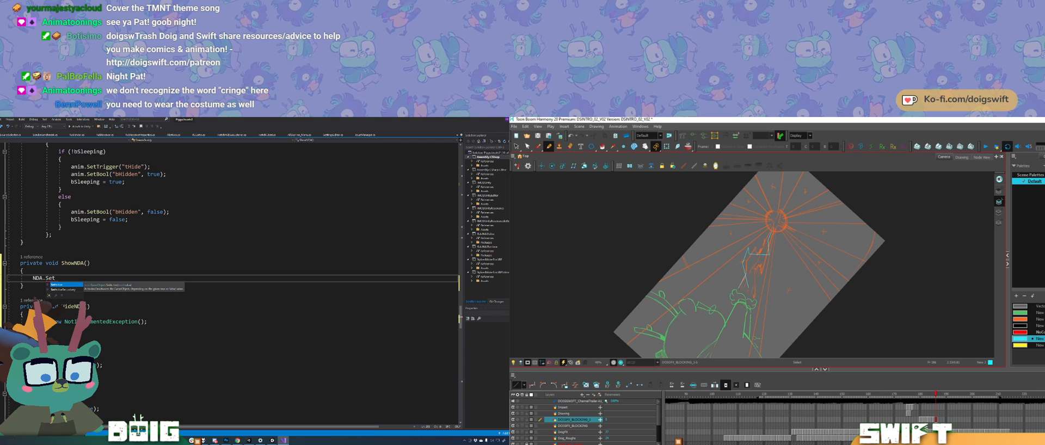
pyautogui.press('Tab')
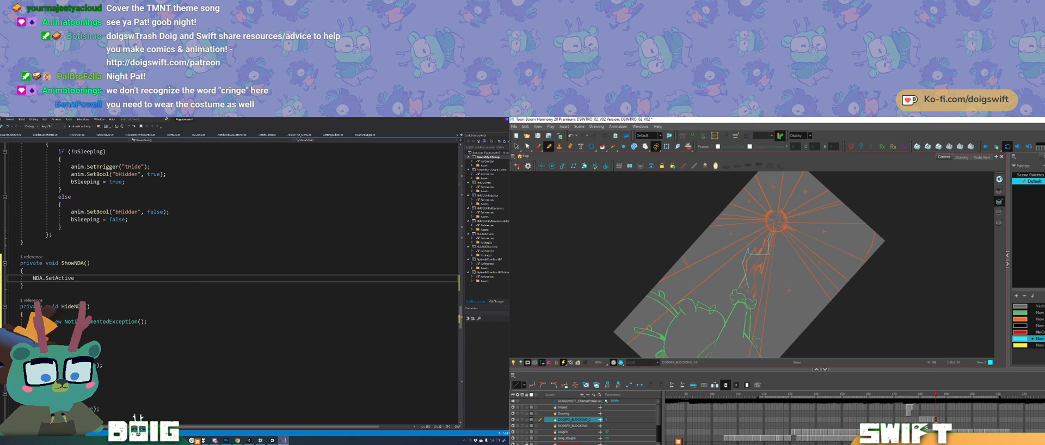
pyautogui.write('(true')
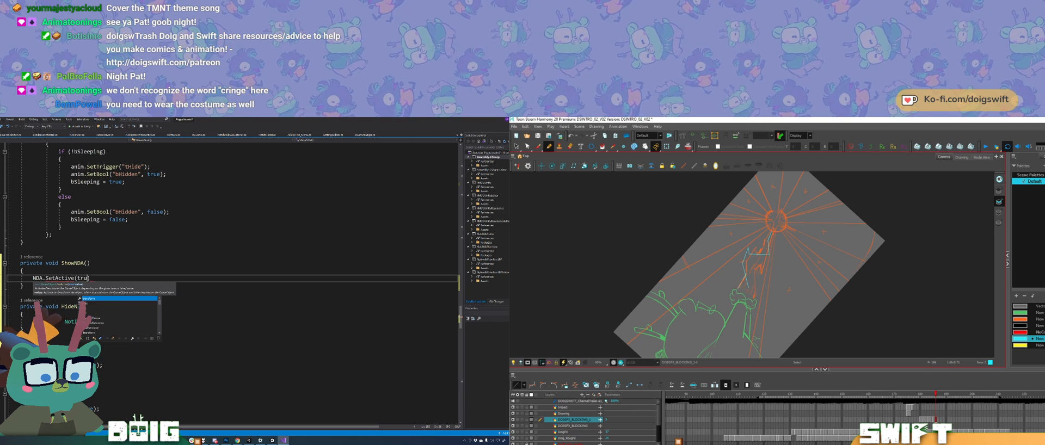
pyautogui.write(')')
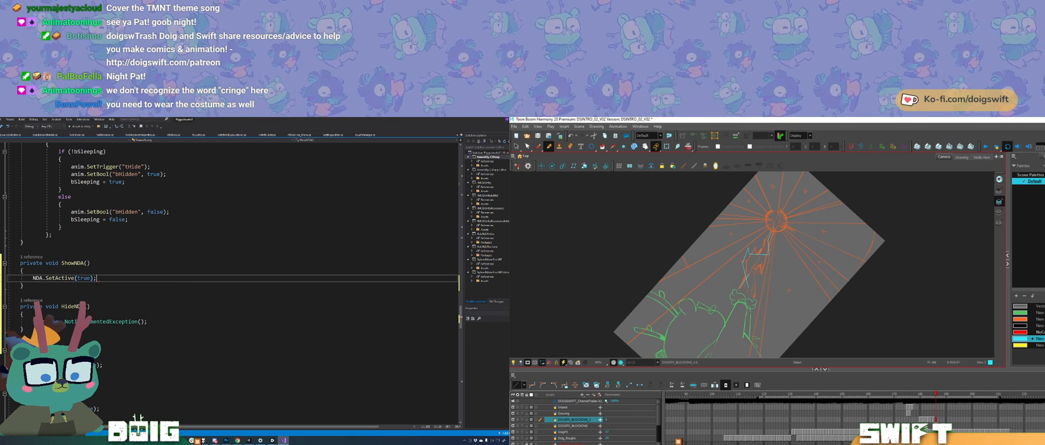
# Step: Copy the SetActive line over the placeholder exception in HideNDA and change its argument to false
pyautogui.hotkey('shift', 'Home')
pyautogui.hotkey('ctrl', 'c')
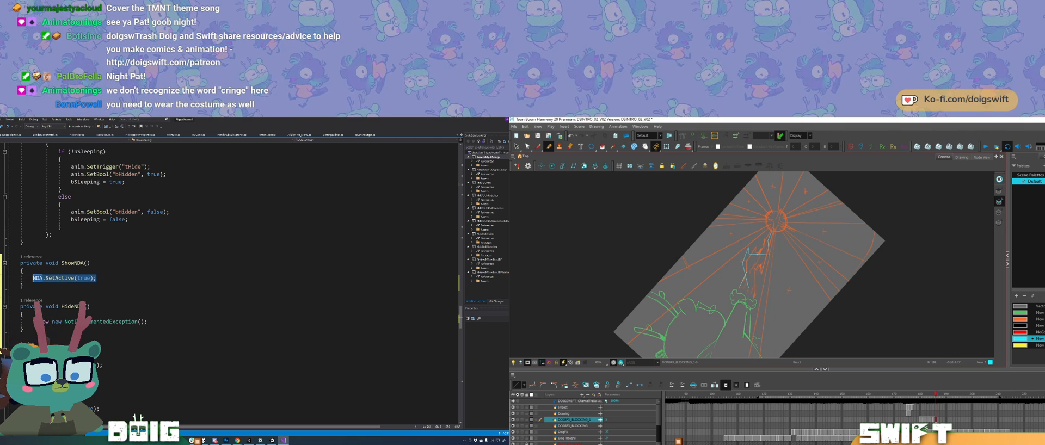
pyautogui.moveTo(147, 322); pyautogui.dragTo(45, 321)
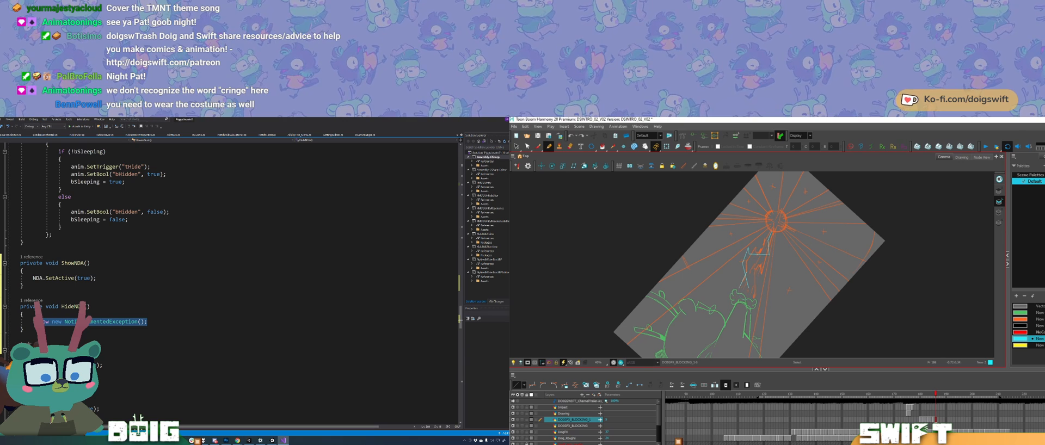
pyautogui.hotkey('ctrl', 'v')
pyautogui.hotkey('ctrl', 'z')
pyautogui.doubleClick(84, 322)
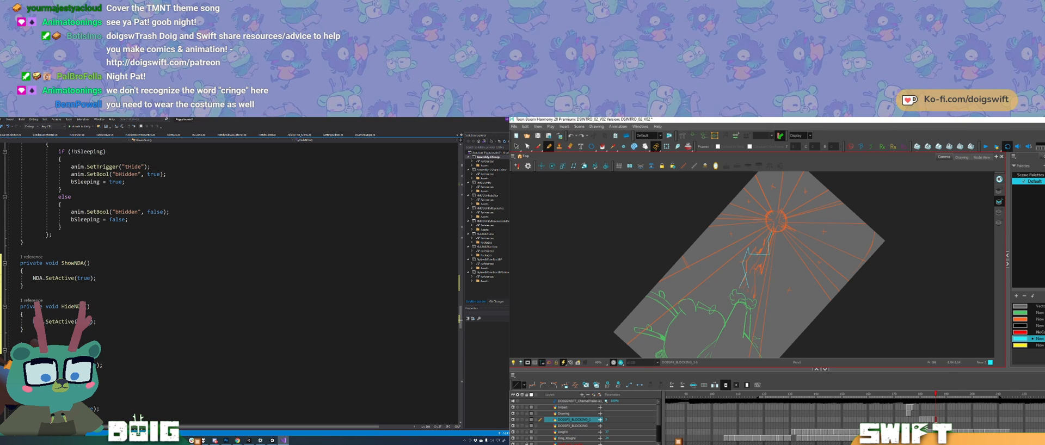
pyautogui.write('false')
# Step: In Toon Boom Harmony, select the strokes at the green figure's raised hand and flip between neighbouring drawings to compare them
pyautogui.moveTo(739, 289); pyautogui.dragTo(755, 297)
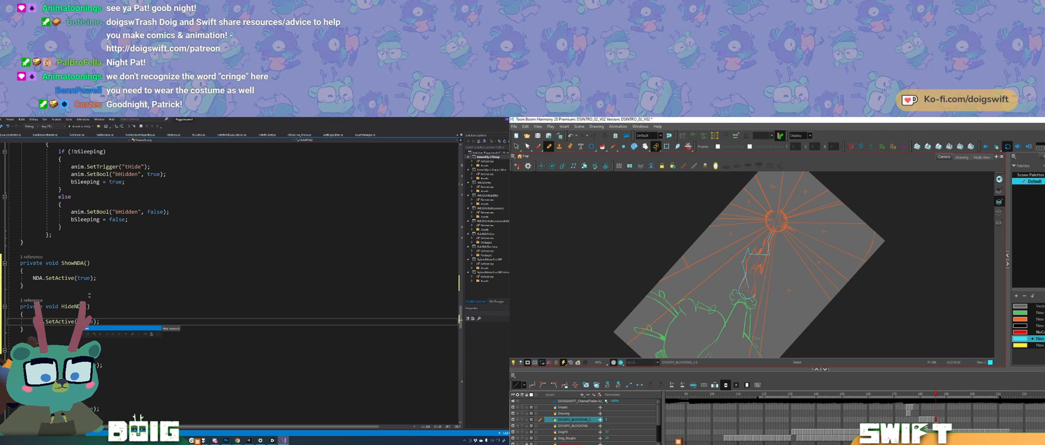
pyautogui.click(90, 306)
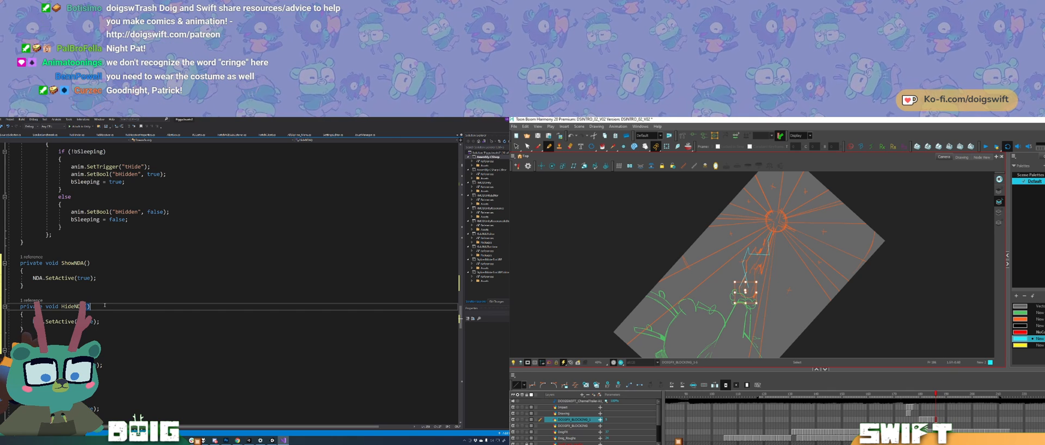
pyautogui.press('f')
pyautogui.press('g')
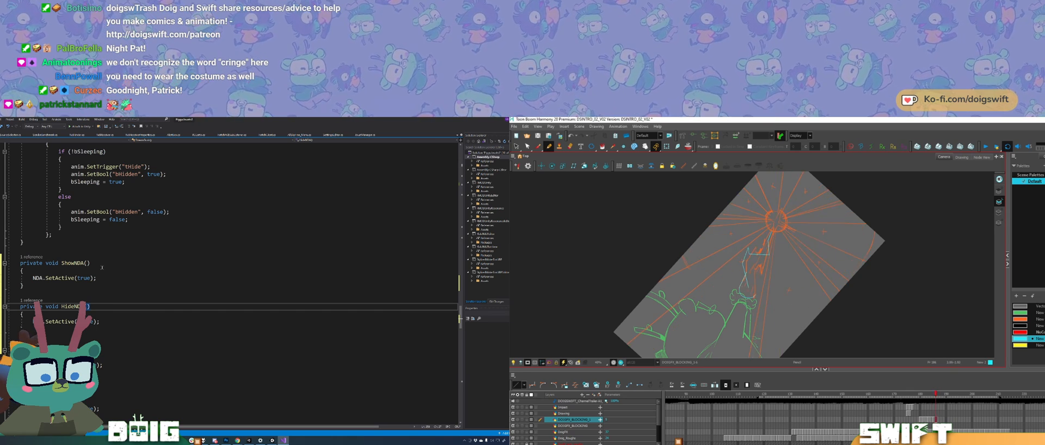
pyautogui.click(109, 280)
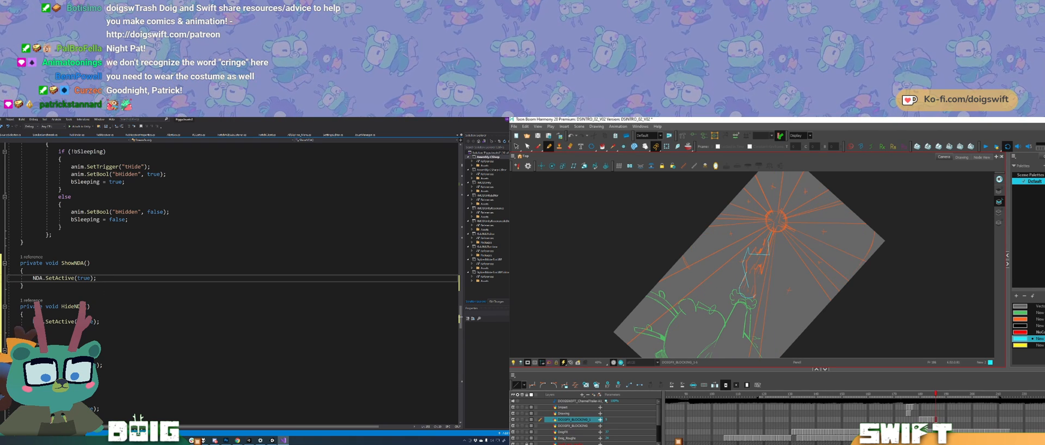
pyautogui.click(102, 322)
pyautogui.click(100, 278)
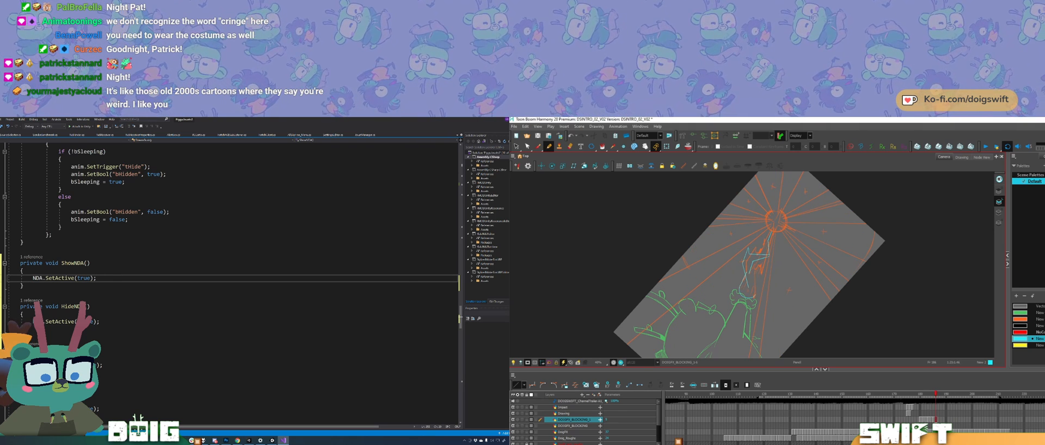
pyautogui.hotkey('ctrl', 'z')
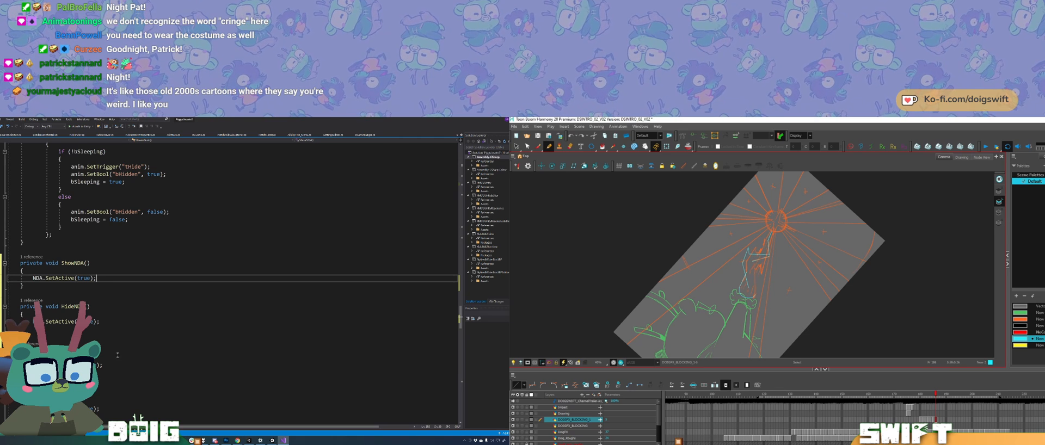
pyautogui.click(112, 364)
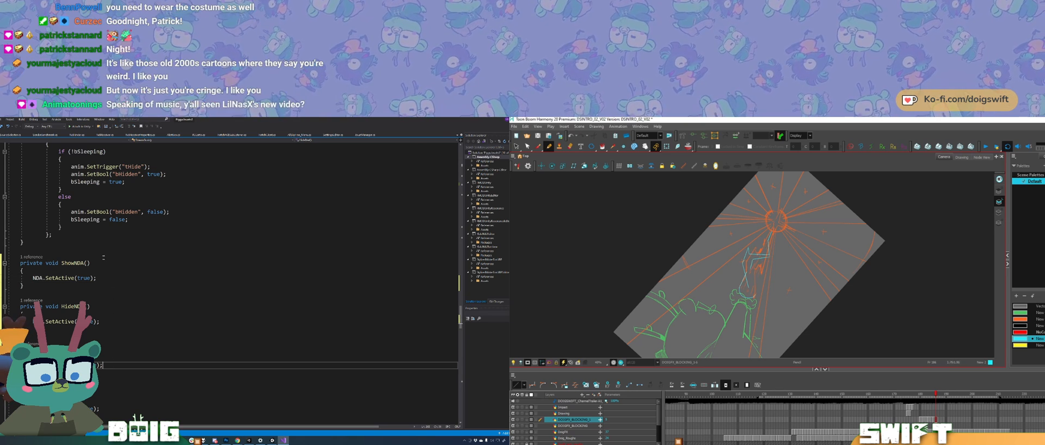
pyautogui.click(20, 250)
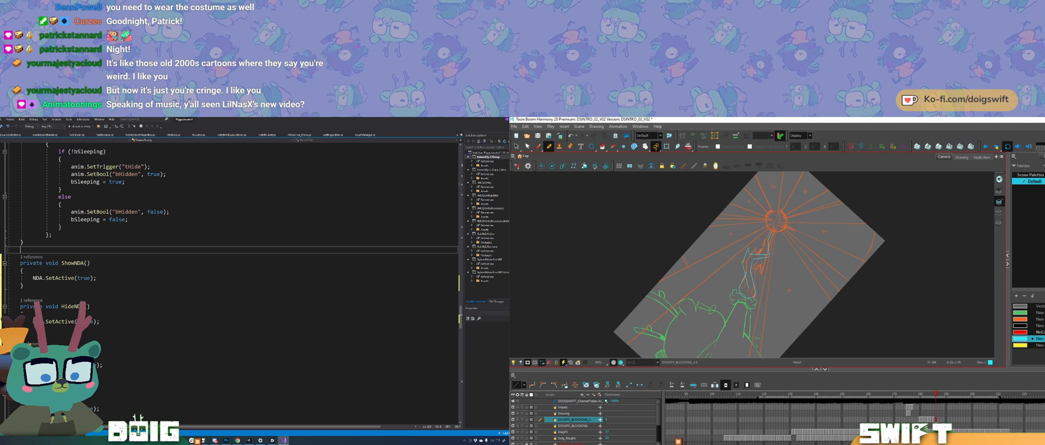
# Step: Undo the last stroke on the cyan effect drawing and save the StreamBuddy script
pyautogui.press('f')
pyautogui.press('g')
pyautogui.hotkey('ctrl', 'z')
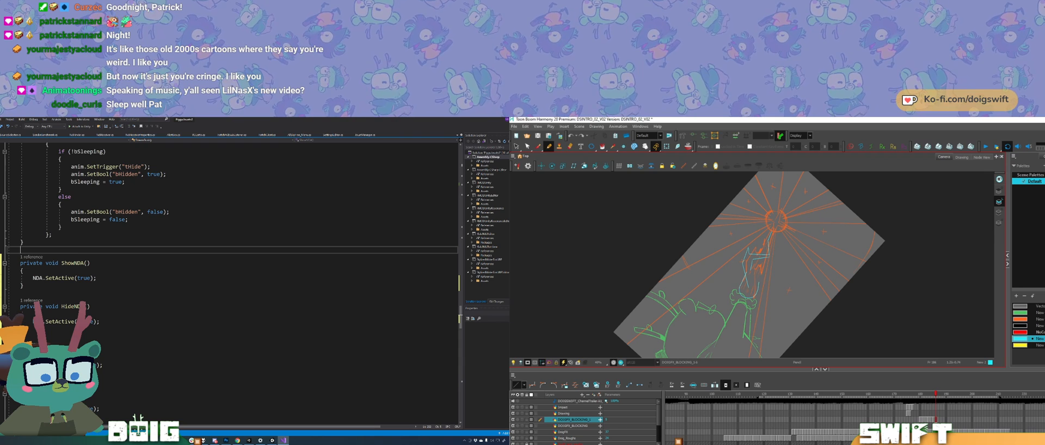
pyautogui.click(101, 322)
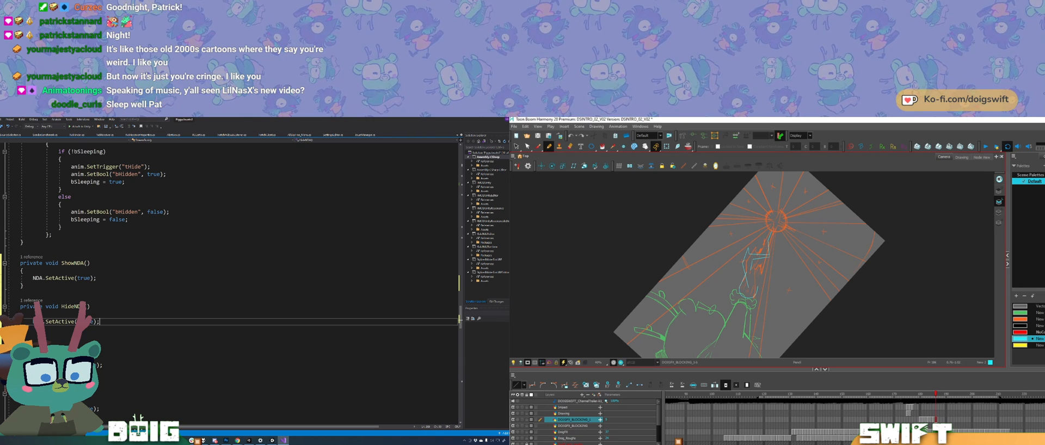
pyautogui.hotkey('ctrl', 's')
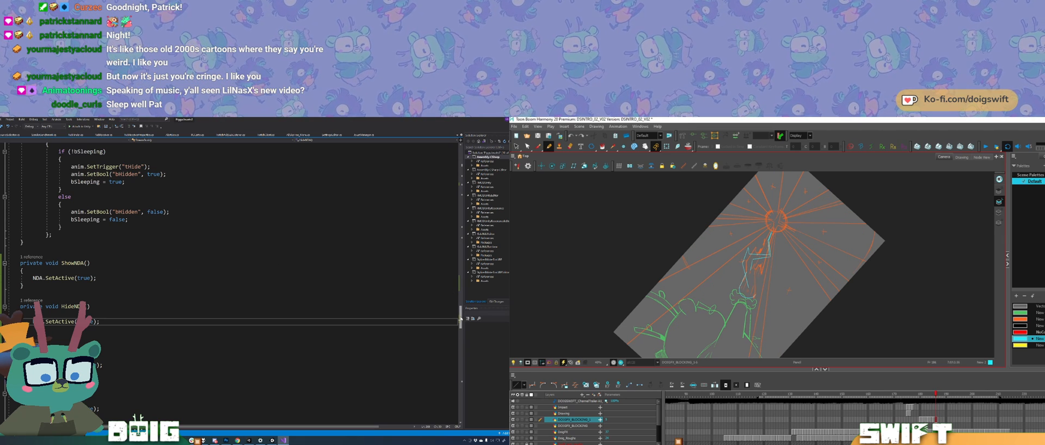
pyautogui.scroll(-1, 460, 319)
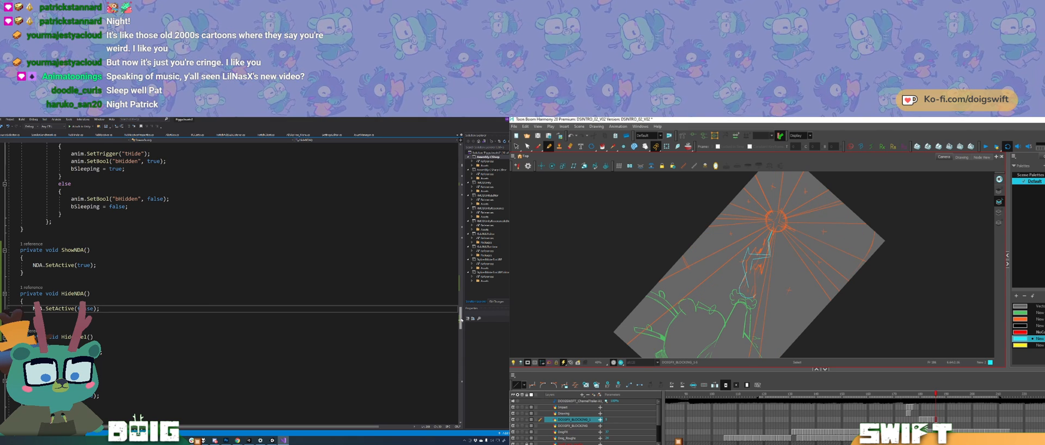
# Step: In Harmony, adjust the cyan lightning outline above the green figure's raised hand, comparing it with the neighbouring drawings
pyautogui.moveTo(780, 246)
pyautogui.mouseDown()
pyautogui.moveTo(772, 264)
pyautogui.moveTo(790, 237)
pyautogui.mouseUp()
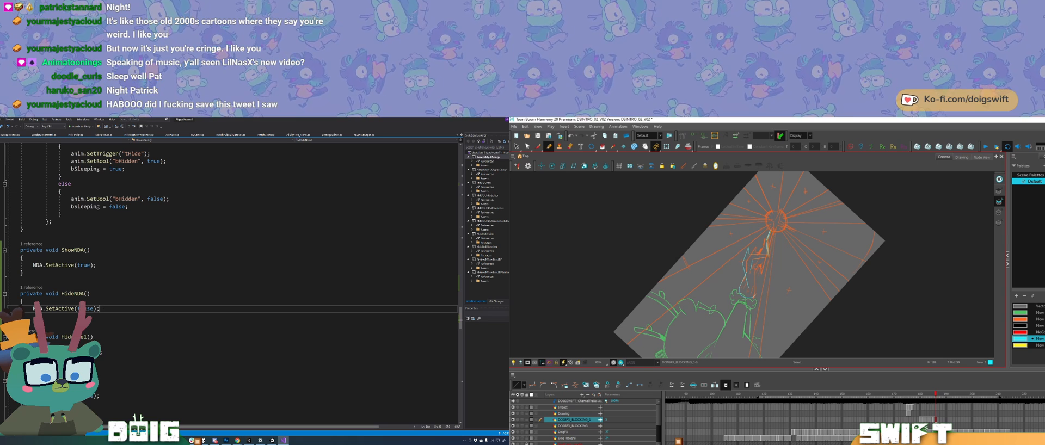
pyautogui.hotkey('alt', '/')
pyautogui.press('f')
pyautogui.press('g')
pyautogui.press('f')
pyautogui.press('g')
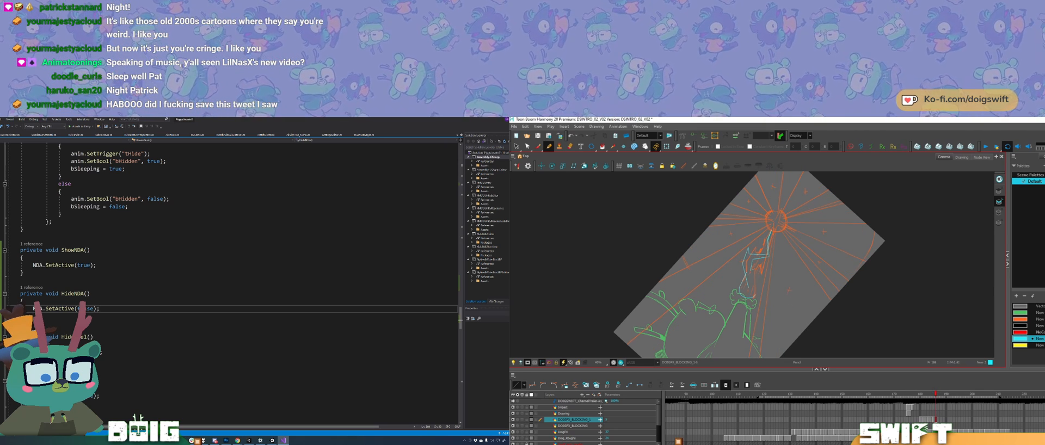
pyautogui.press(',')
pyautogui.press('.')
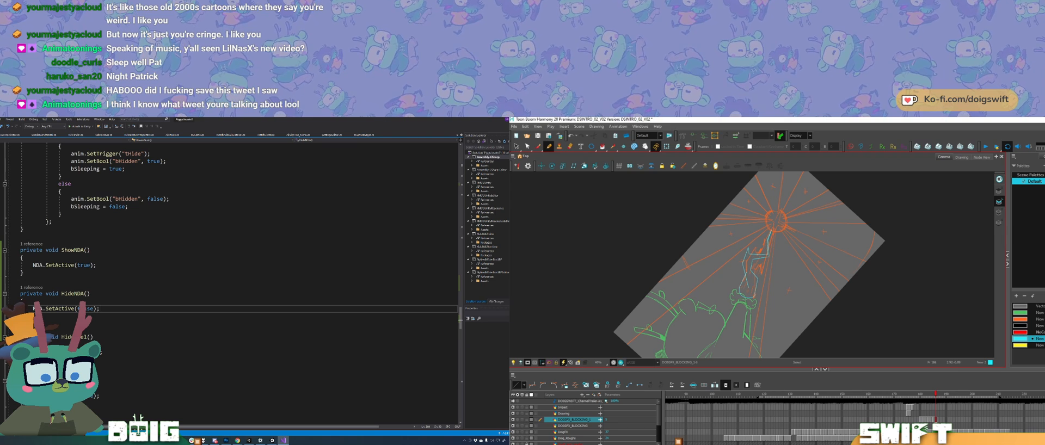
pyautogui.press(',')
pyautogui.press('.')
pyautogui.press(',')
pyautogui.press('.')
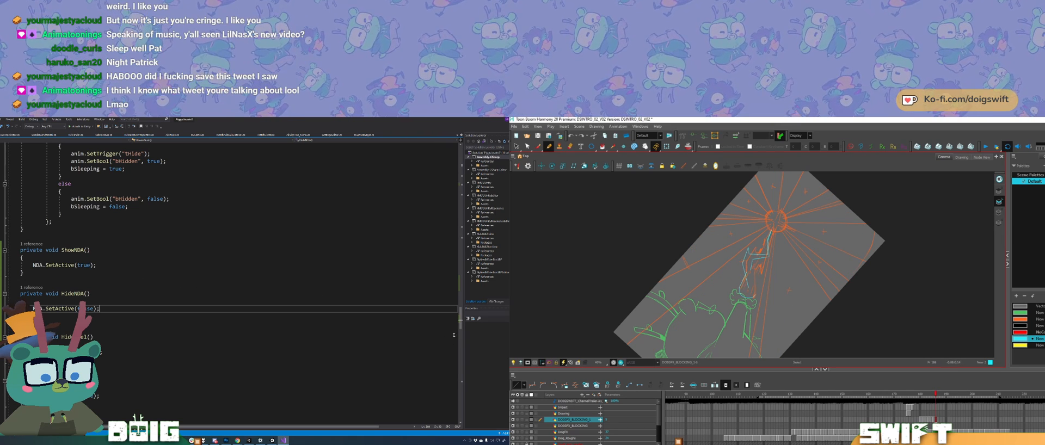
# Step: Delete the stray stroke segments at the lower end of the cyan lightning outline, just above the raised hand
pyautogui.press('Delete')
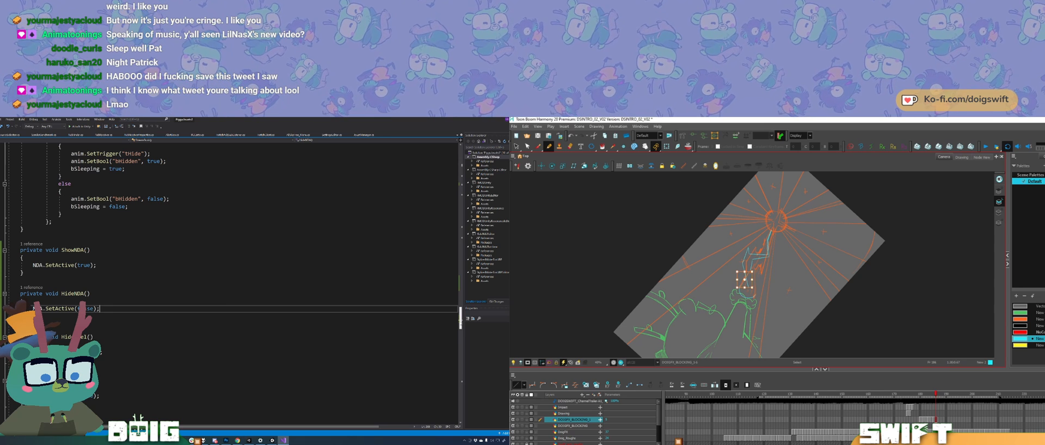
pyautogui.scroll(-2, 460, 322)
pyautogui.press('Delete')
pyautogui.click(746, 279)
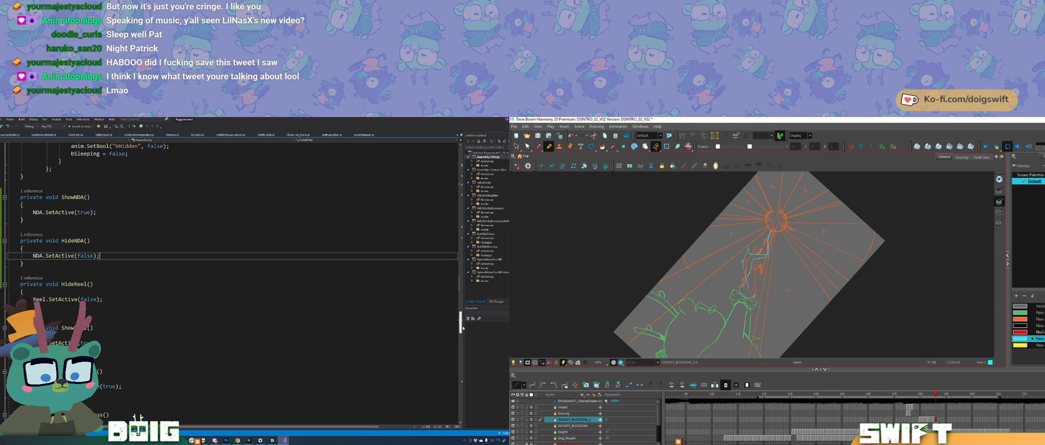
pyautogui.press('Delete')
pyautogui.click(745, 293)
pyautogui.press('Delete')
pyautogui.click(747, 293)
# Step: Return to the variable declarations in the StreamBuddy script and switch to the Unity editor
pyautogui.moveTo(462, 328); pyautogui.dragTo(467, 201)
pyautogui.scroll(15, 140, 416)
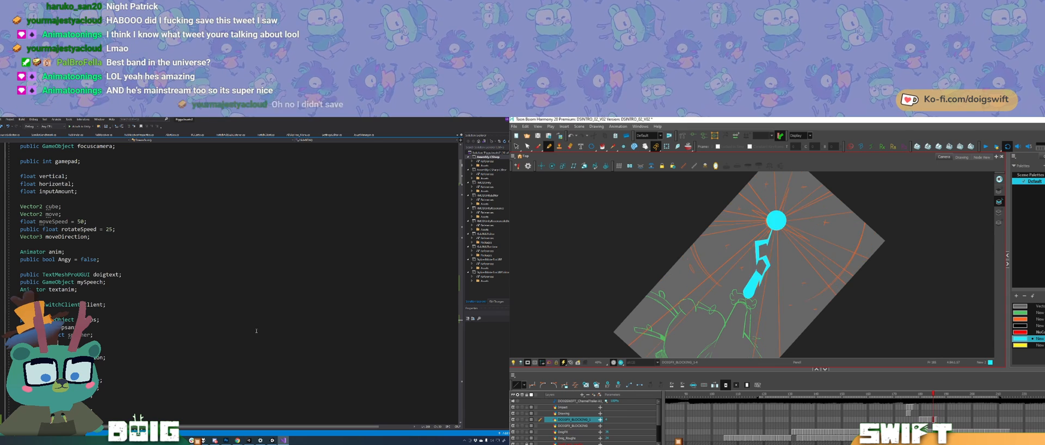
pyautogui.click(249, 441)
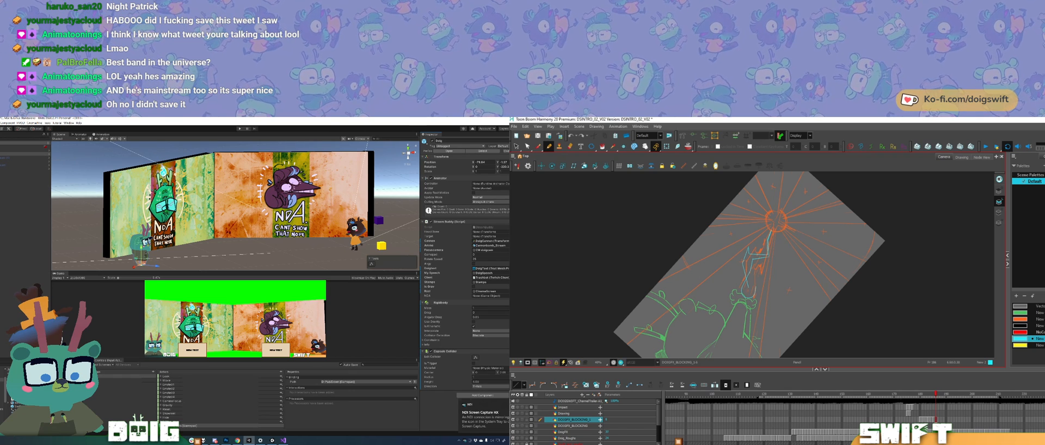
# Step: In Harmony, compare the lightning drawing with its neighbours and touch up the outline just below the orange sun
pyautogui.press(',')
pyautogui.press('.')
pyautogui.press(',')
pyautogui.press('.')
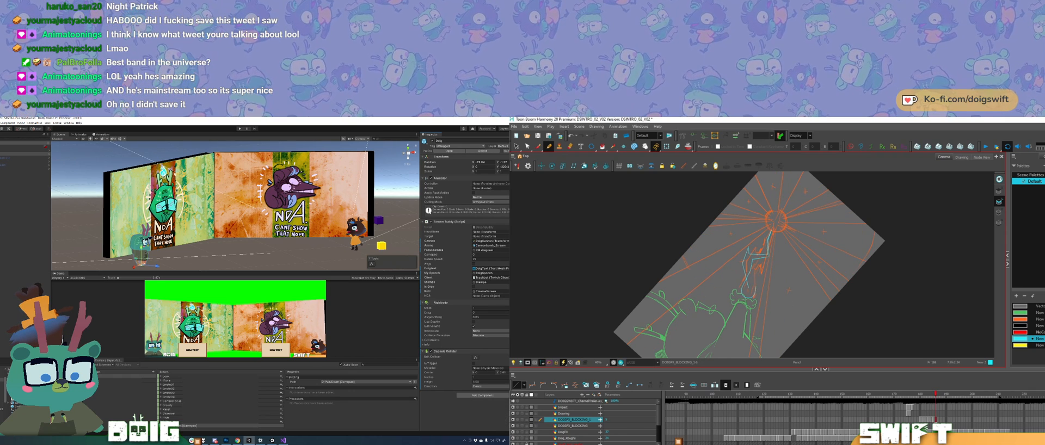
pyautogui.moveTo(778, 234); pyautogui.dragTo(782, 256)
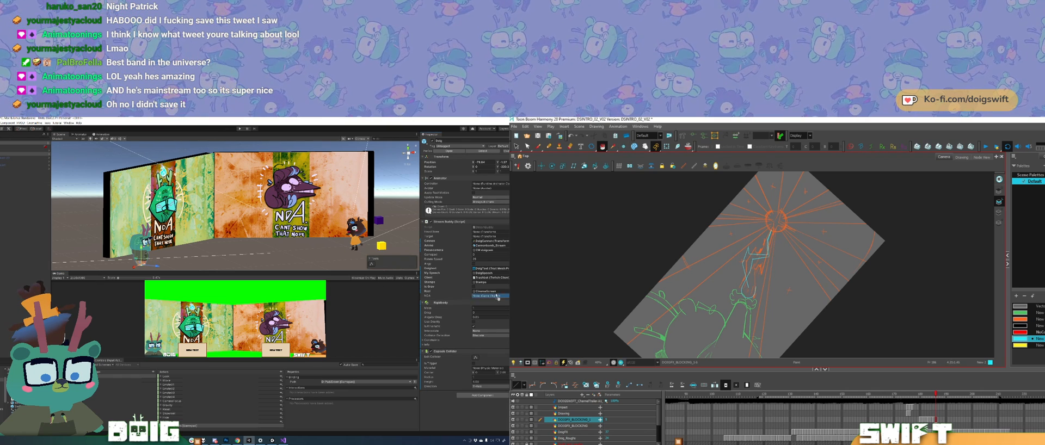
# Step: In Unity, assign the matching NDA screen objects to the NDA fields of the Doig and Swift objects' Stream Buddy scripts
pyautogui.moveTo(491, 297); pyautogui.dragTo(494, 298)
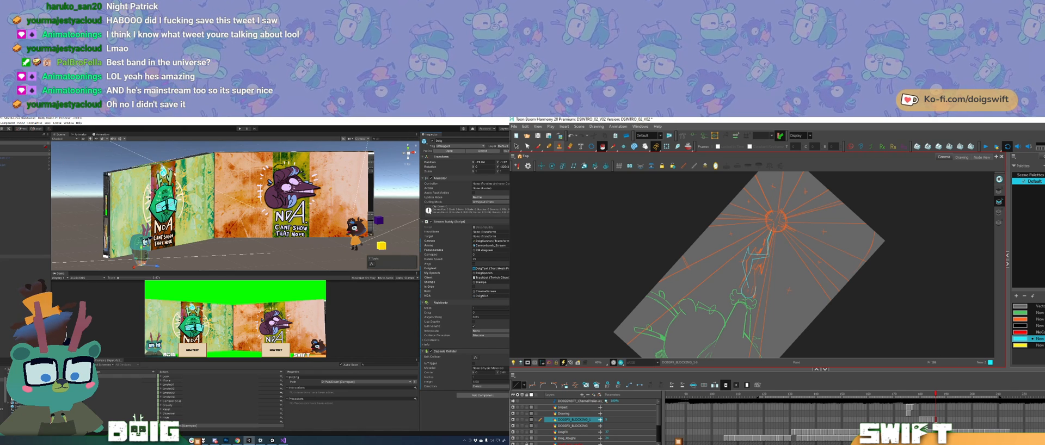
pyautogui.click(16, 161)
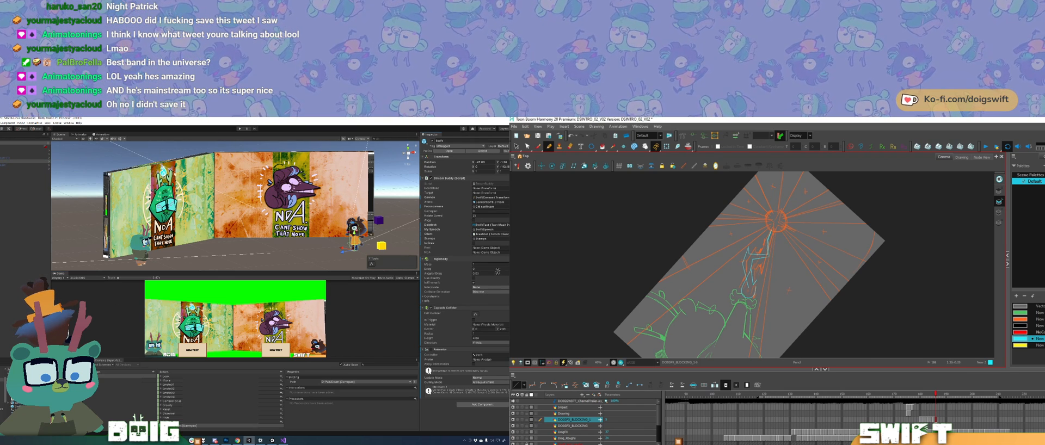
pyautogui.moveTo(497, 266); pyautogui.dragTo(494, 252)
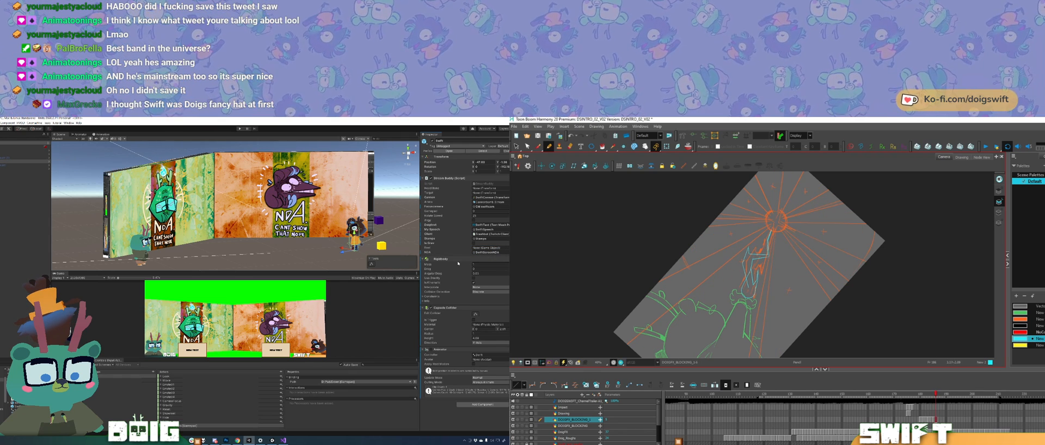
# Step: Fill the lower part of the lightning outline with cyan in Harmony, and assign Swift's Reel screen object in Unity
pyautogui.click(603, 147)
pyautogui.click(749, 289)
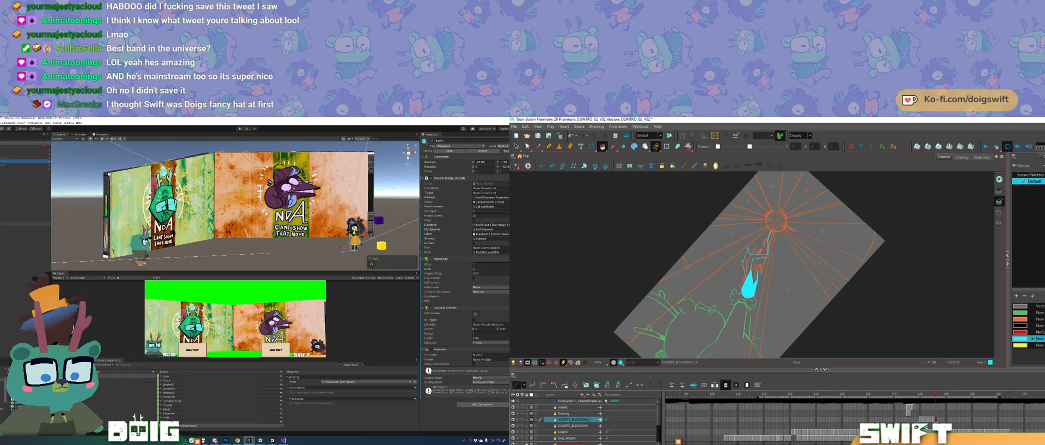
pyautogui.keyDown('ctrl'); pyautogui.click(752, 265); pyautogui.keyUp('ctrl')
pyautogui.moveTo(234, 293); pyautogui.dragTo(493, 248)
# Step: Clean up the overlapping line segments in the upper lightning outline and fill its remaining area with cyan
pyautogui.press('Delete')
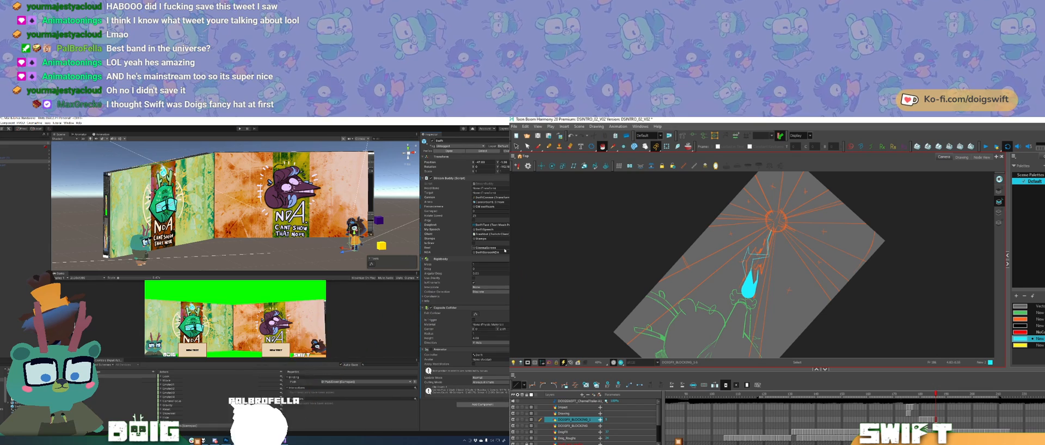
pyautogui.keyDown('ctrl'); pyautogui.click(753, 273); pyautogui.keyUp('ctrl')
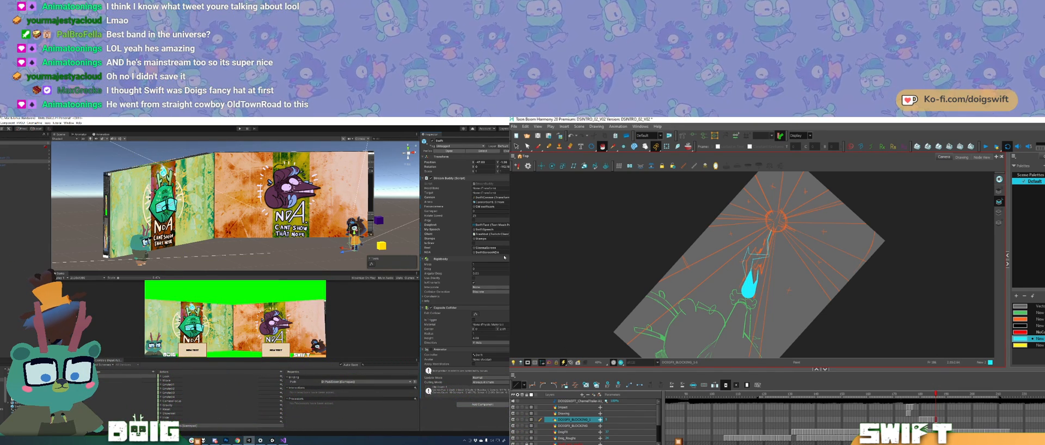
pyautogui.scroll(2, 759, 244)
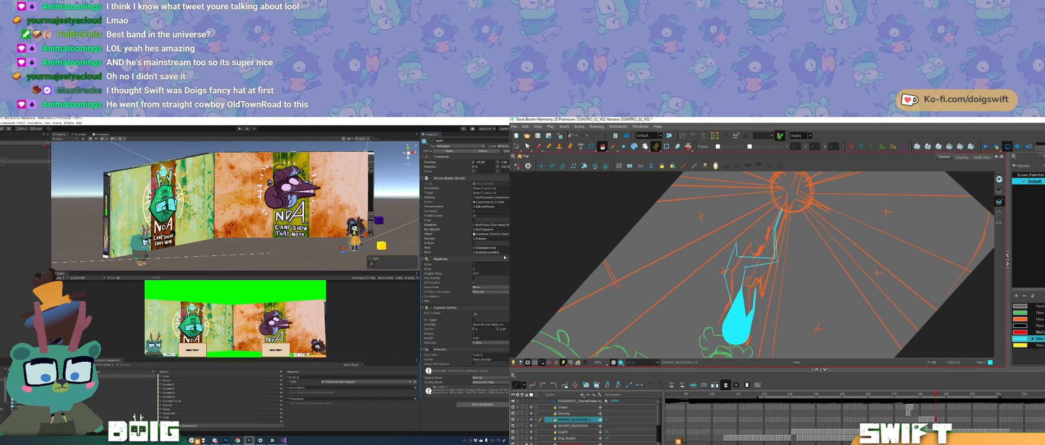
pyautogui.scroll(2, 759, 245)
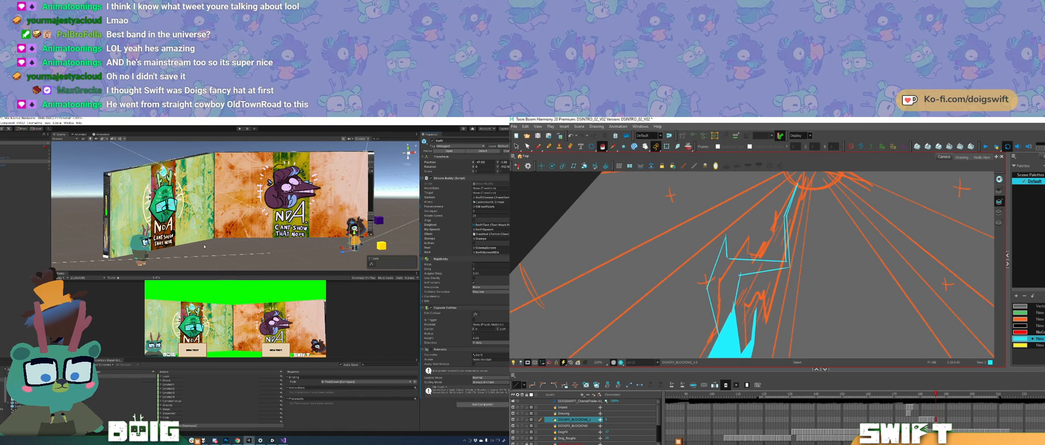
pyautogui.click(727, 249)
pyautogui.press('Delete')
pyautogui.click(757, 260)
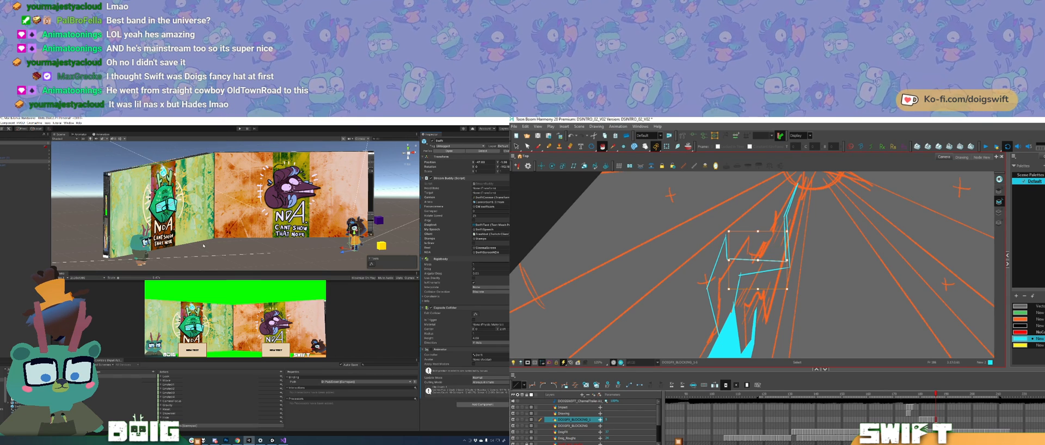
pyautogui.click(757, 260)
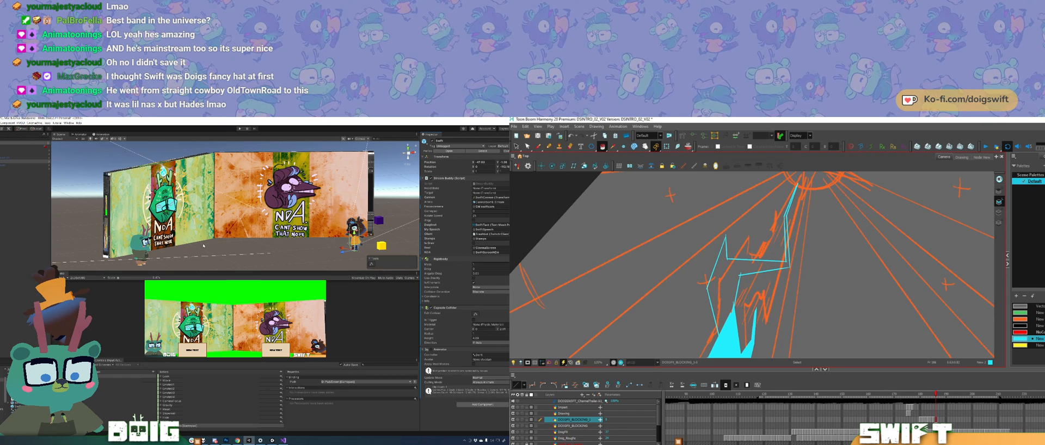
pyautogui.hotkey('alt', 'i')
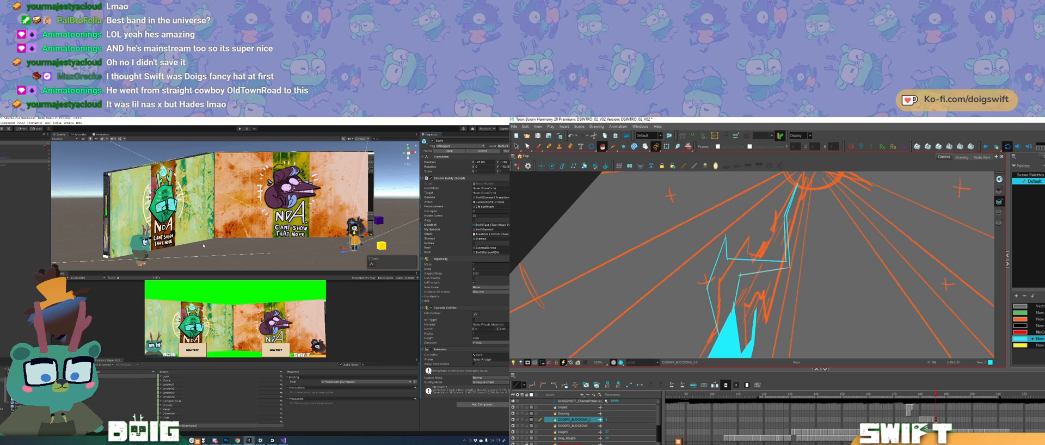
pyautogui.click(725, 289)
pyautogui.scroll(-4, 816, 217)
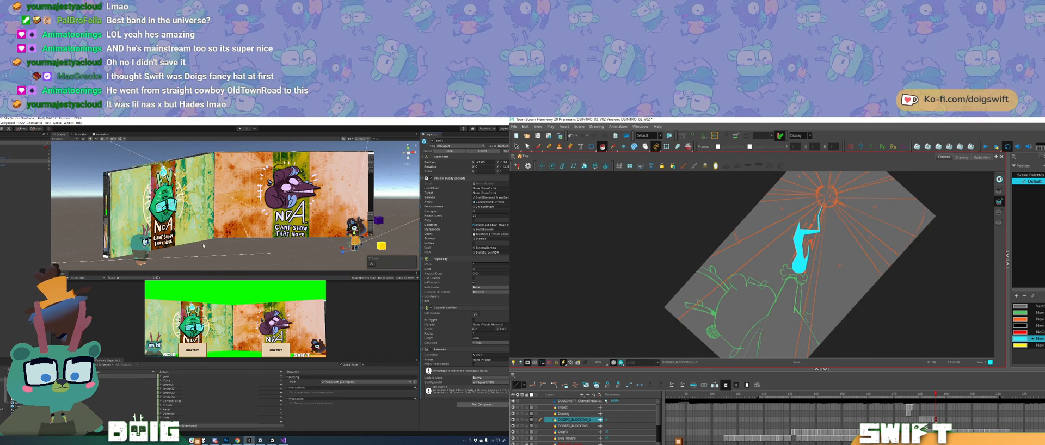
# Step: Compare the filled lightning drawing with the neighbouring drawings
pyautogui.scroll(1, 794, 207)
pyautogui.press(',')
pyautogui.press('.')
pyautogui.moveTo(795, 245); pyautogui.dragTo(786, 260)
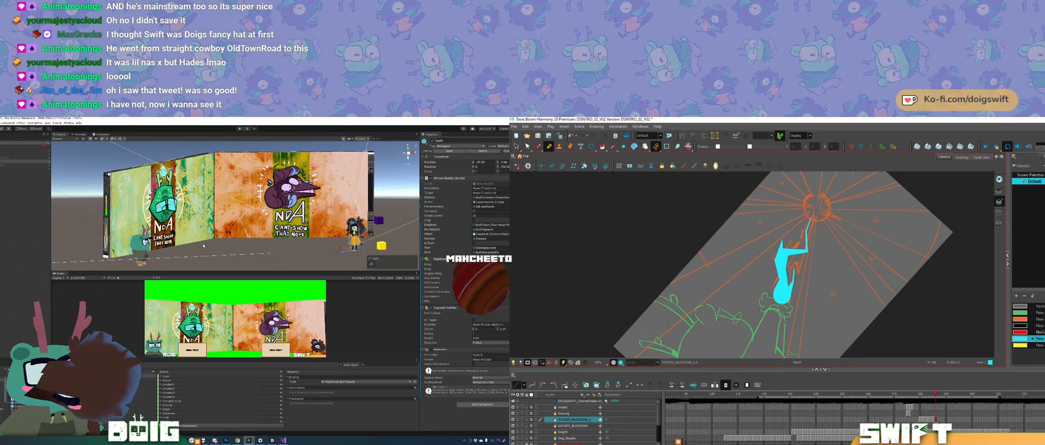
pyautogui.press('.')
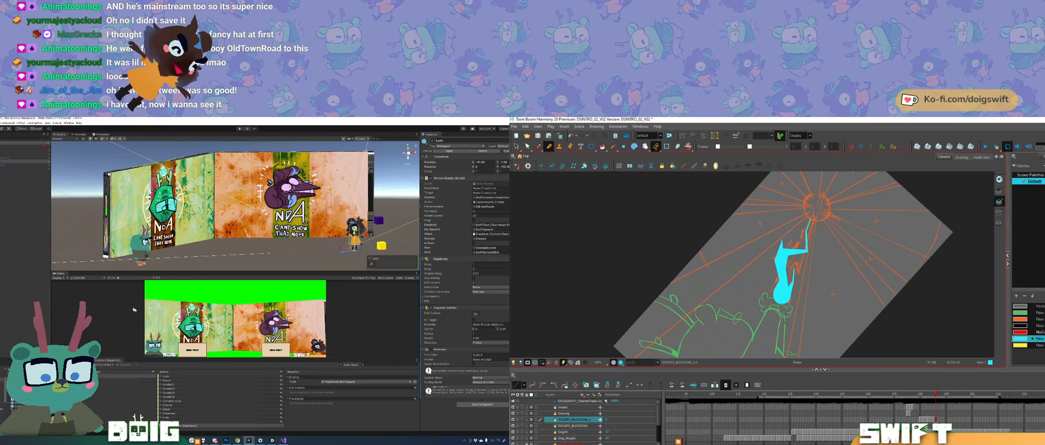
# Step: Clear the object selection in Unity and run the scene in Play mode to test the overlay
pyautogui.click(251, 255)
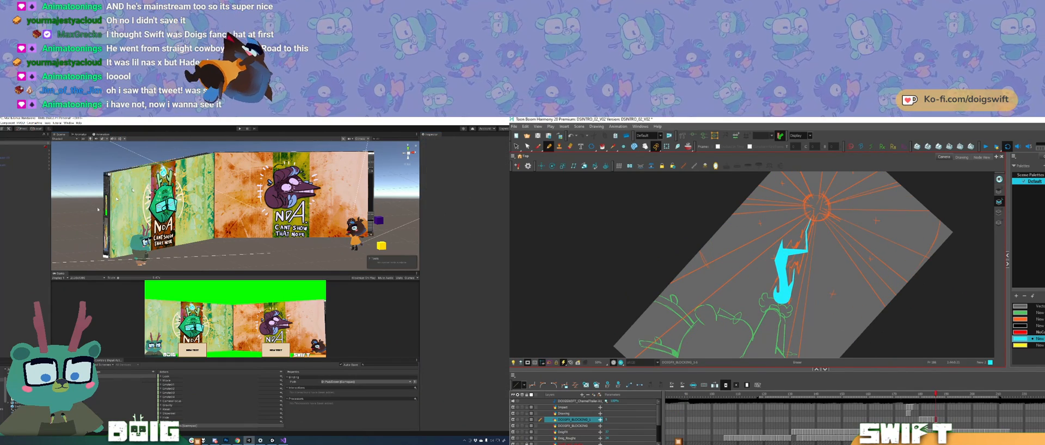
pyautogui.click(239, 129)
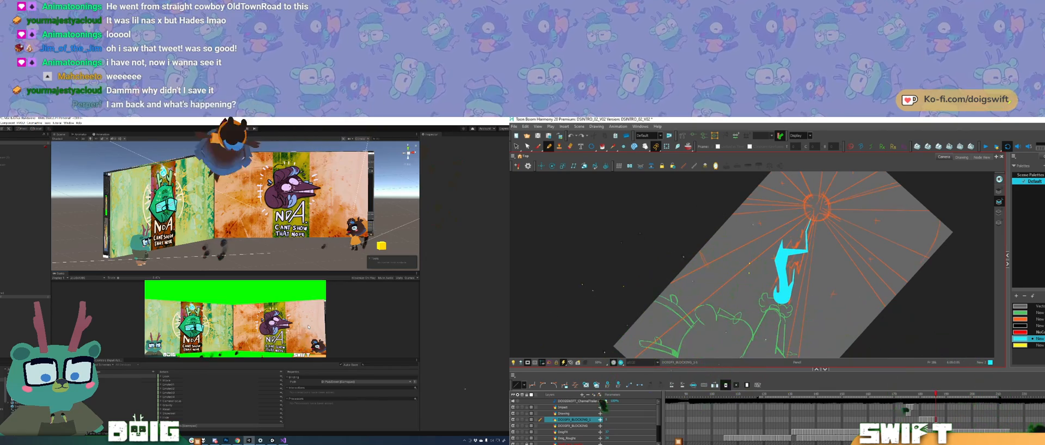
pyautogui.press(',')
pyautogui.press('.')
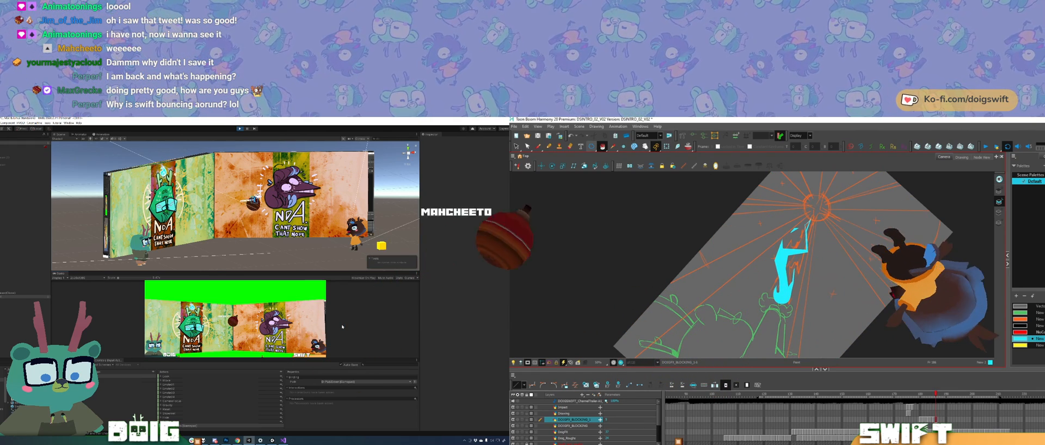
# Step: In Harmony, delete the excess fragments of the small cyan spark beside the upper part of the lightning bolt
pyautogui.hotkey('alt', '/')
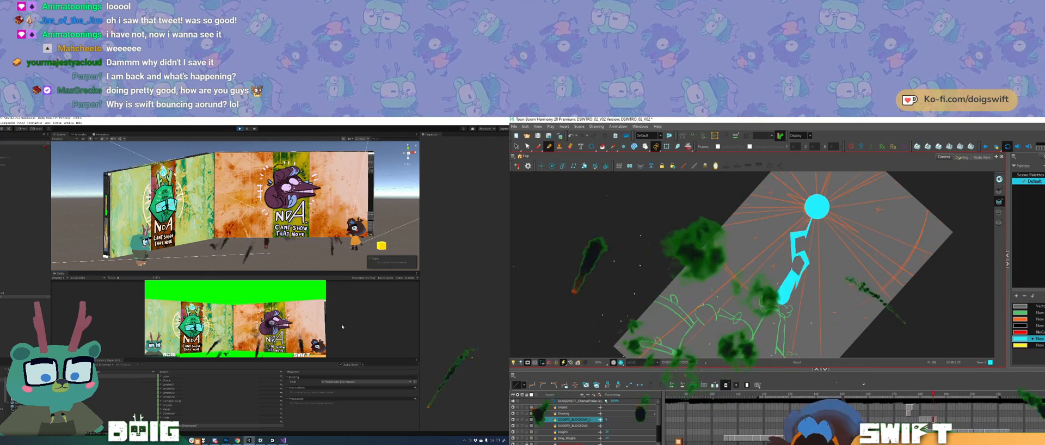
pyautogui.keyDown('ctrl'); pyautogui.click(795, 231); pyautogui.keyUp('ctrl')
pyautogui.press('Delete')
pyautogui.keyDown('ctrl'); pyautogui.click(795, 229); pyautogui.keyUp('ctrl')
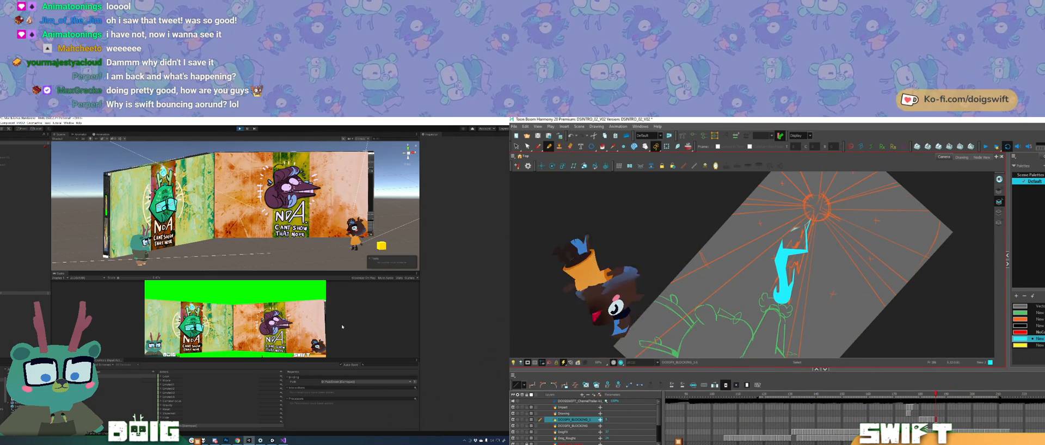
pyautogui.press('Delete')
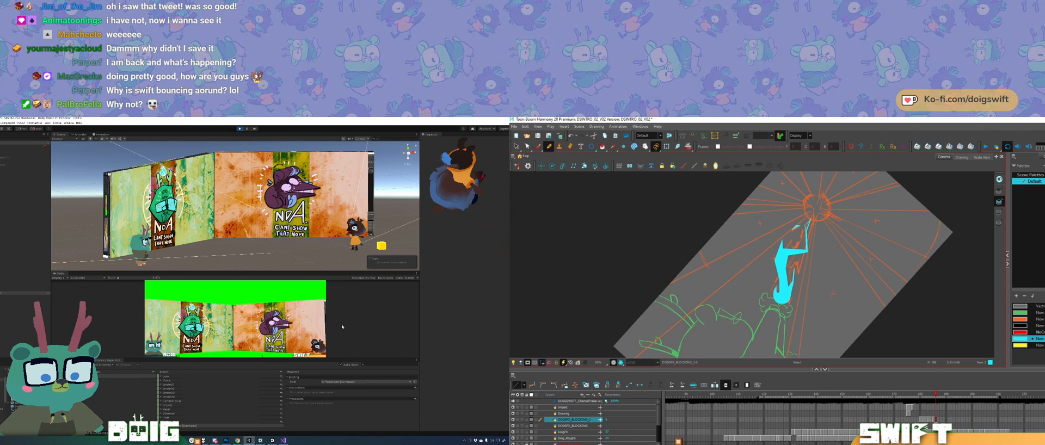
# Step: Flip repeatedly between the current and previous lightning drawings to check the motion with the added spark
pyautogui.press(',')
pyautogui.press('.')
pyautogui.press(',')
pyautogui.press('.')
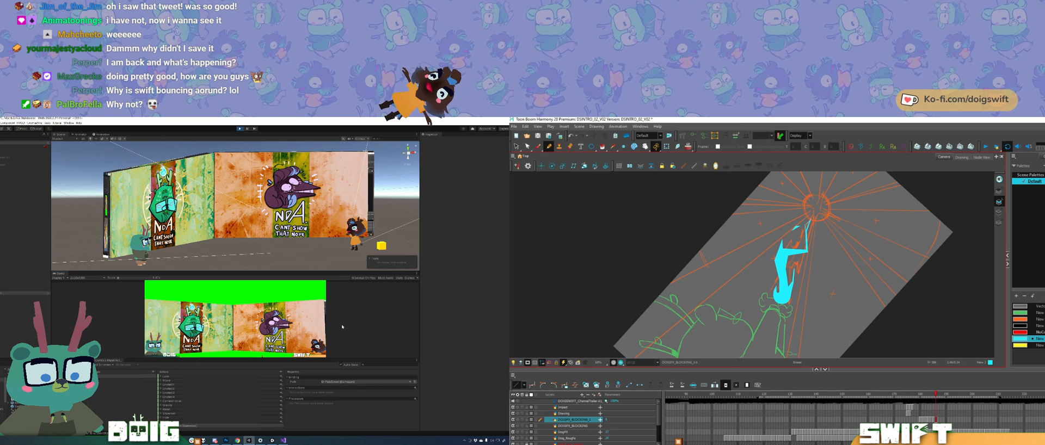
pyautogui.press(',')
pyautogui.press('.')
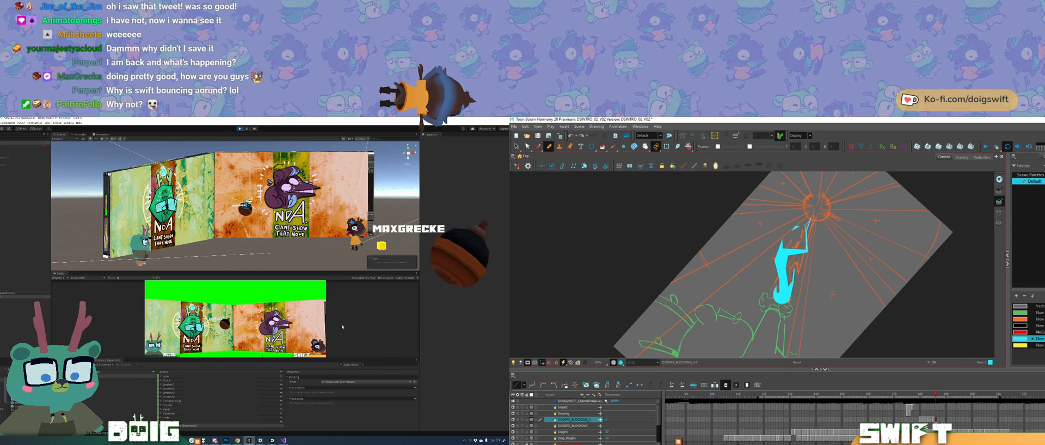
# Step: Extend the exposure of the current lightning drawing and go to the empty frame that follows it
pyautogui.click(938, 420)
pyautogui.press('F5')
pyautogui.press('.')
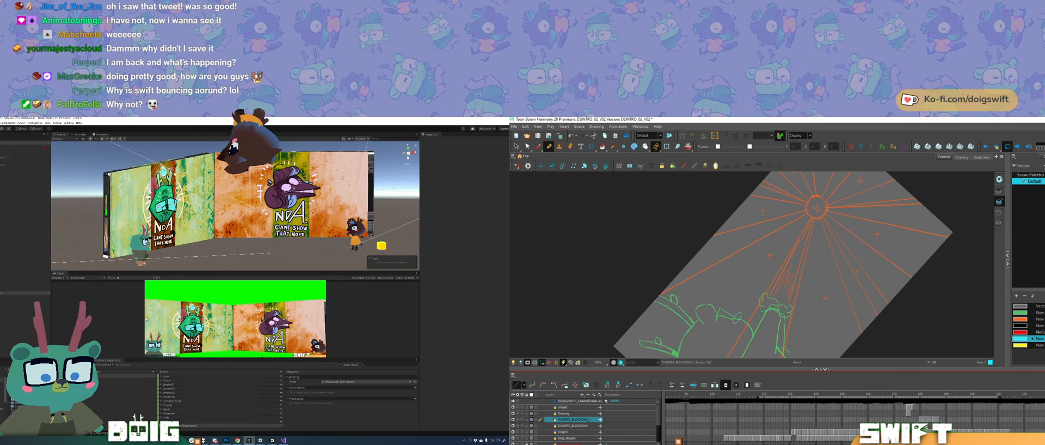
pyautogui.click(942, 419)
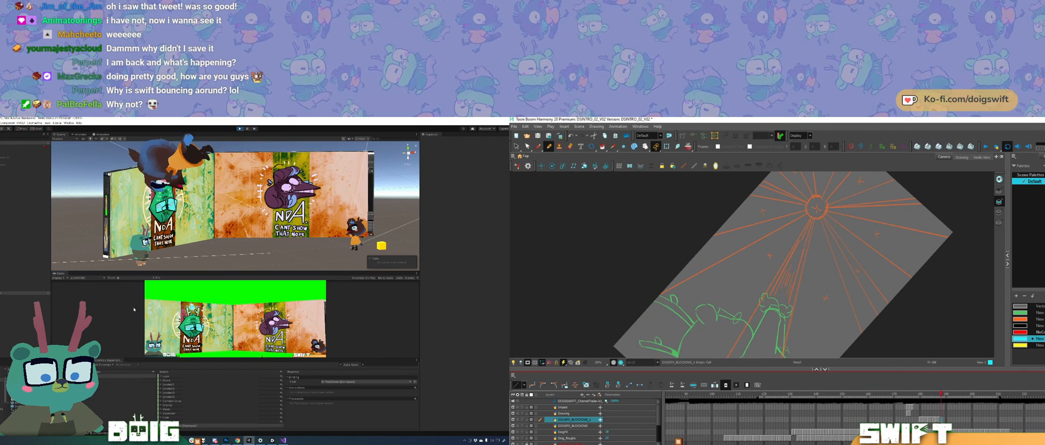
# Step: Step forward and back through the frames around the lightning drawings to check the timing of the effect
pyautogui.press('.')
pyautogui.press('.')
pyautogui.press('.')
pyautogui.press('.')
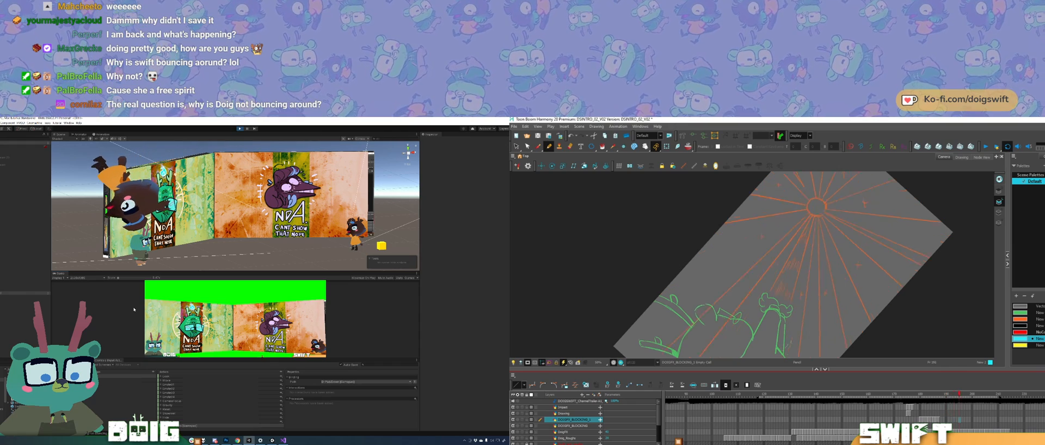
pyautogui.press(',')
pyautogui.press(',')
pyautogui.press(',')
pyautogui.press(',')
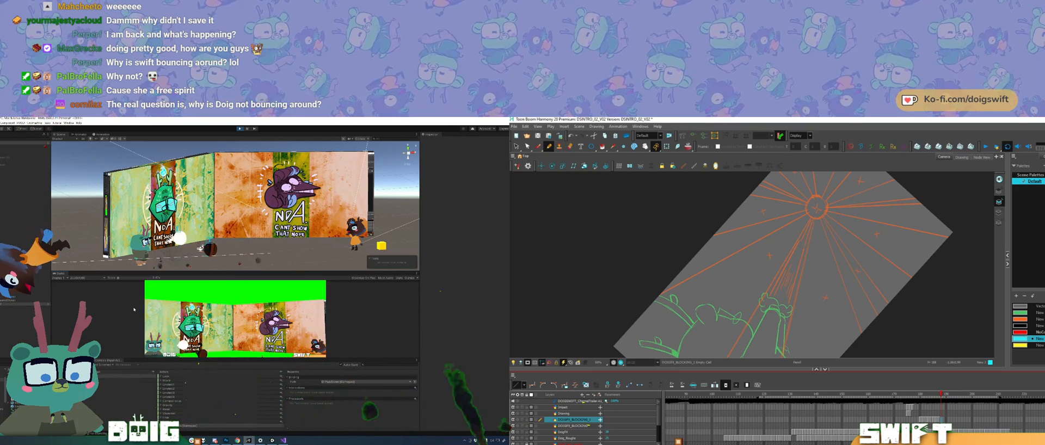
pyautogui.press(',')
pyautogui.press(',')
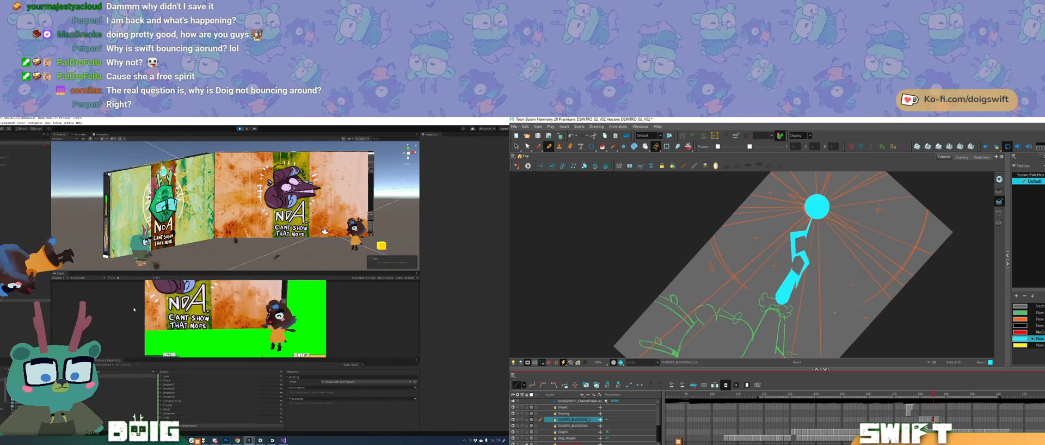
# Step: Review the lightning drawings from the early straight beam through the jagged bolts, selecting the beam's rounded lower end on the way
pyautogui.press(',')
pyautogui.press(',')
pyautogui.press(',')
pyautogui.press(',')
pyautogui.press(',')
pyautogui.press(',')
pyautogui.press('.')
pyautogui.keyDown('ctrl'); pyautogui.click(784, 296); pyautogui.keyUp('ctrl')
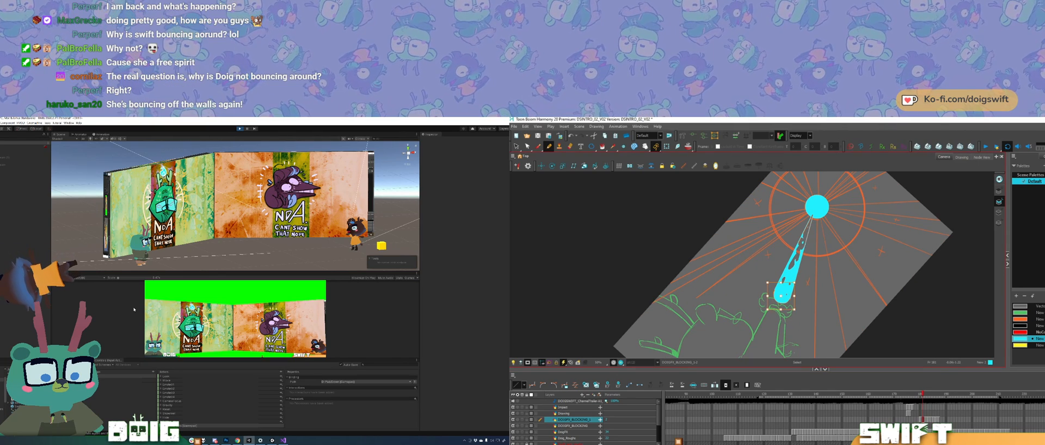
pyautogui.press('.')
pyautogui.press('.')
pyautogui.press('.')
pyautogui.press('.')
pyautogui.press('.')
pyautogui.press('.')
pyautogui.press('.')
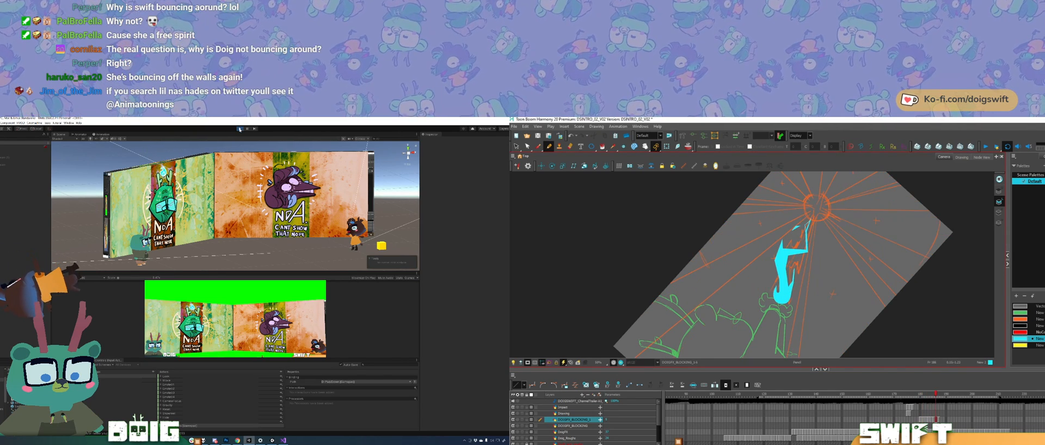
# Step: Stop Play mode in Unity, and in Harmony rough in a stroke above the raised hand for the next lightning drawing
pyautogui.click(239, 128)
pyautogui.moveTo(774, 291); pyautogui.dragTo(791, 291)
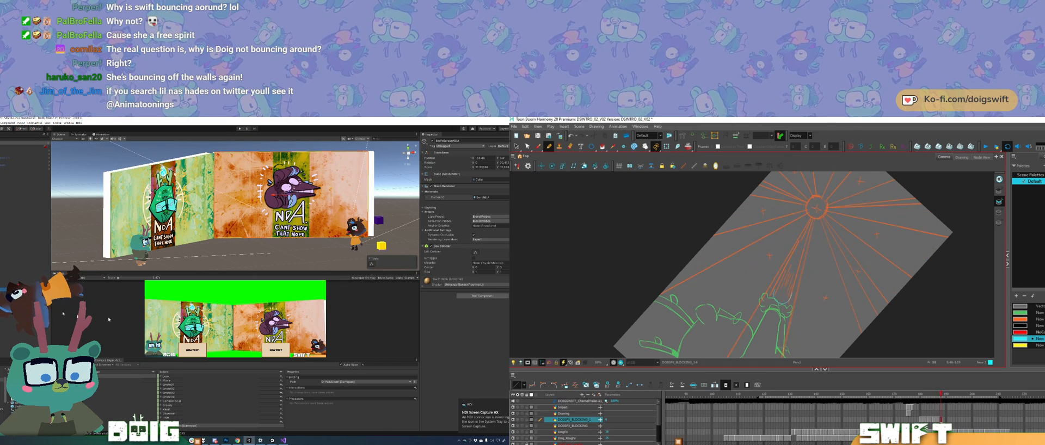
pyautogui.press(',')
pyautogui.press('.')
# Step: Toggle the selected NDA screen object off and on in Unity, and undo the latest lightning stroke in Harmony
pyautogui.click(432, 142)
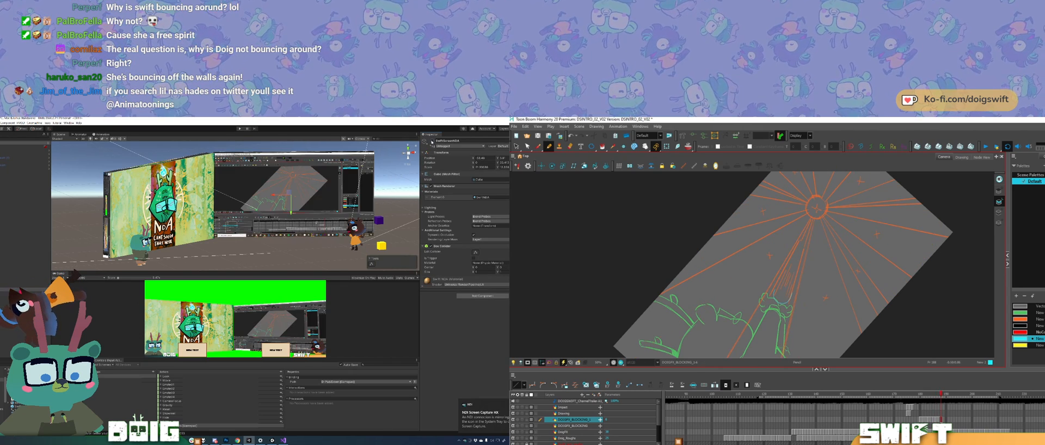
pyautogui.click(432, 142)
pyautogui.click(432, 142)
pyautogui.moveTo(774, 294); pyautogui.dragTo(793, 244)
pyautogui.click(432, 142)
pyautogui.click(432, 142)
pyautogui.click(433, 142)
pyautogui.hotkey('ctrl', 'z')
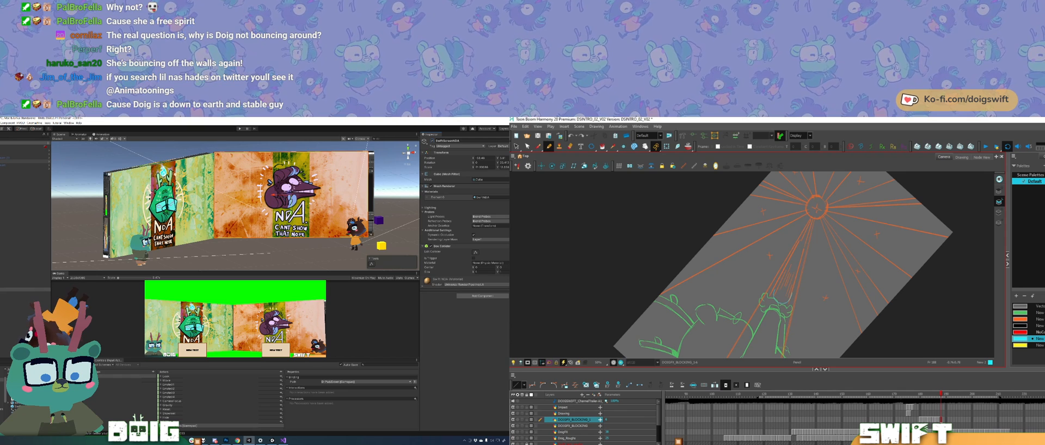
# Step: Outline a tapered lightning bolt from the raised hand to the ring, fill it with cyan, and bring up the character script in Visual Studio
pyautogui.click(22, 162)
pyautogui.moveTo(774, 295); pyautogui.dragTo(780, 260)
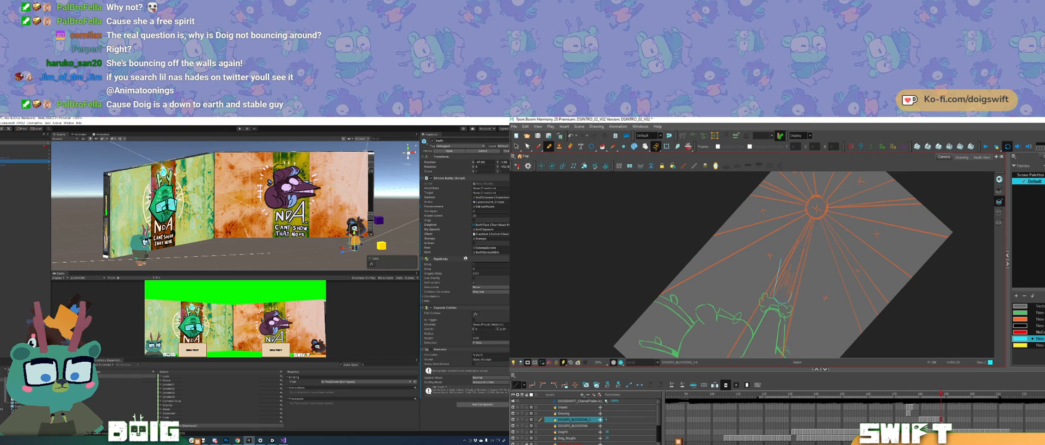
pyautogui.press('g')
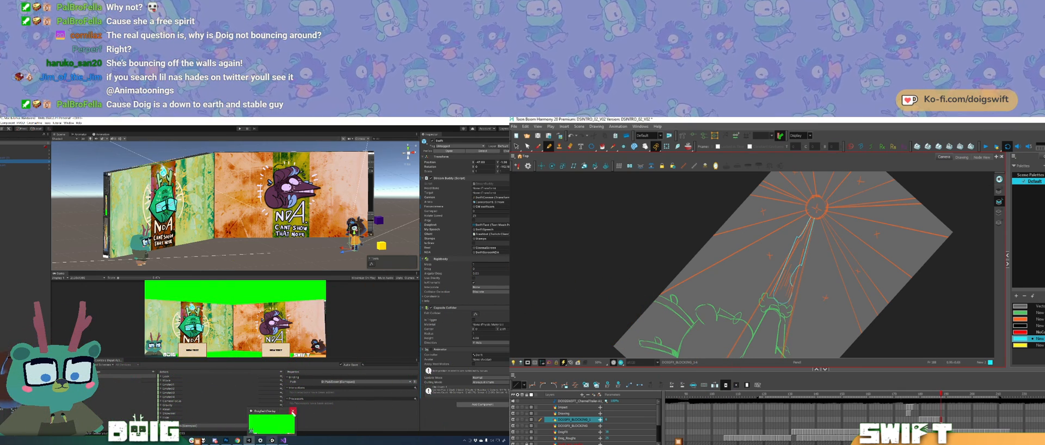
pyautogui.click(284, 440)
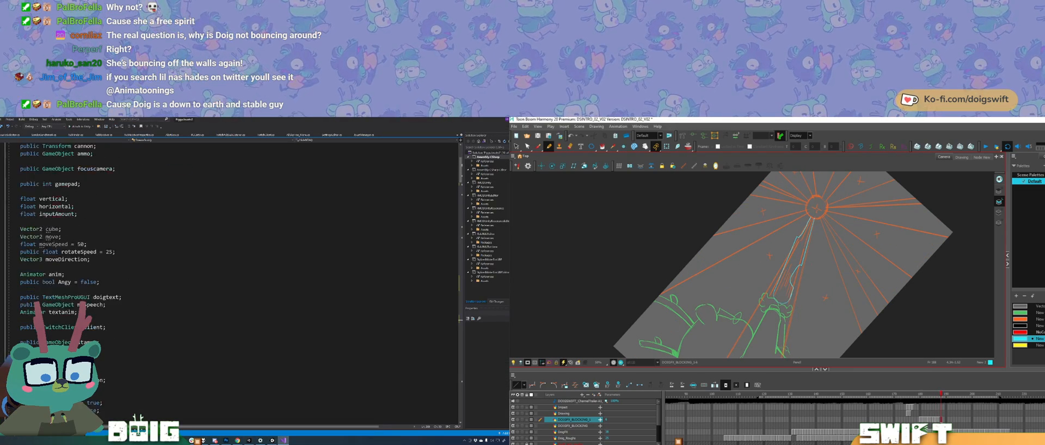
pyautogui.click(603, 146)
pyautogui.click(787, 279)
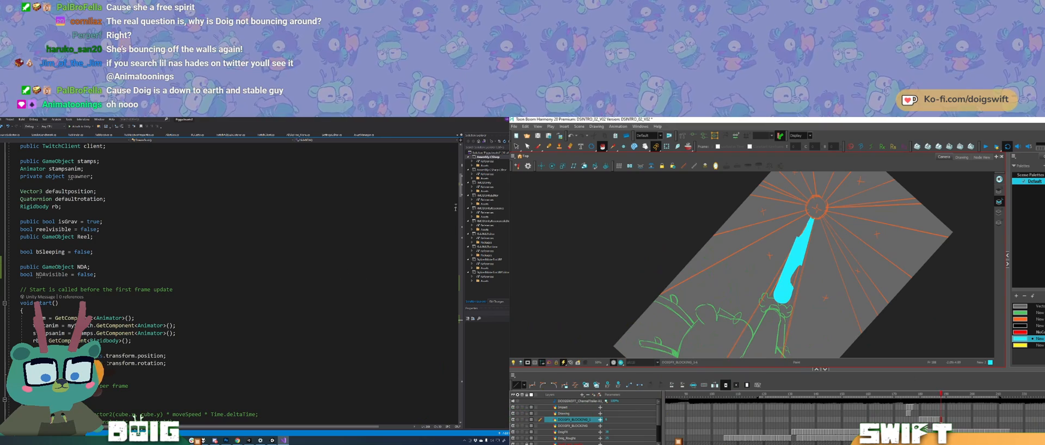
# Step: Set the initial value of the NDAvisible variable to true in the script
pyautogui.scroll(-2, 455, 214)
pyautogui.hotkey('alt', '/')
pyautogui.moveTo(461, 192)
pyautogui.mouseDown()
pyautogui.moveTo(462, 202)
pyautogui.moveTo(464, 182)
pyautogui.mouseUp()
pyautogui.click(98, 328)
pyautogui.doubleClick(89, 327)
pyautogui.write('tr')
pyautogui.press('Up')
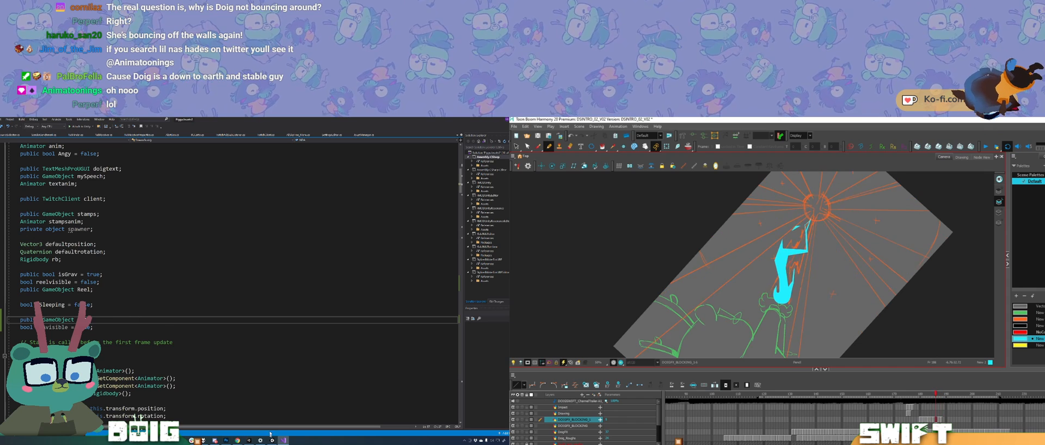
# Step: Switch to Unity and run the scene in Play mode, and compare the new lightning bolt with the previous drawing in Harmony
pyautogui.click(248, 440)
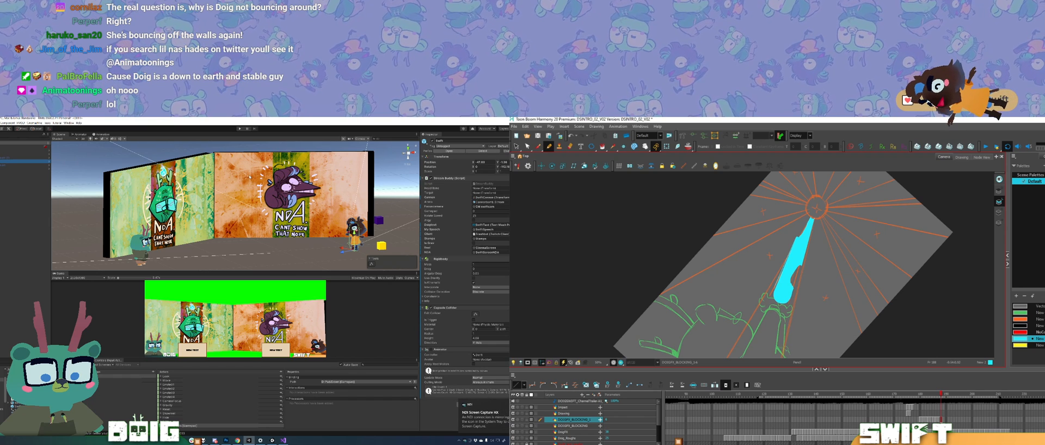
pyautogui.click(240, 129)
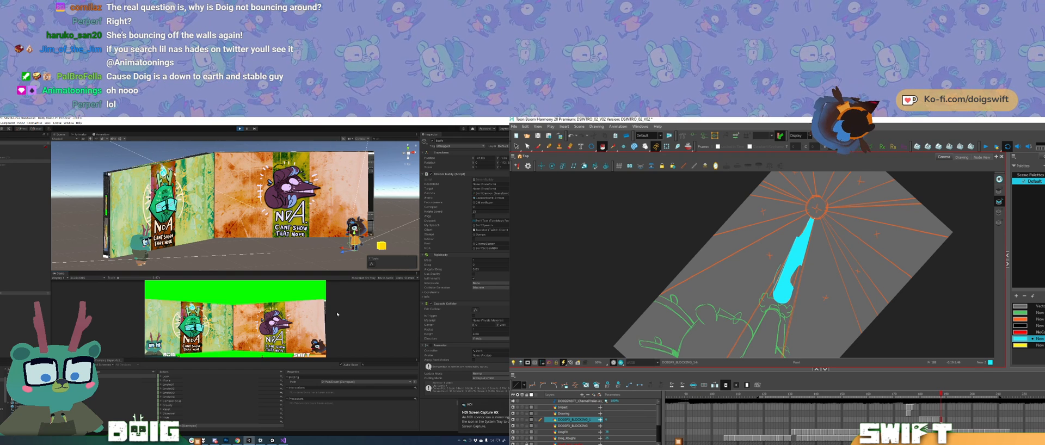
pyautogui.press(',')
pyautogui.press('.')
pyautogui.press(',')
pyautogui.press('.')
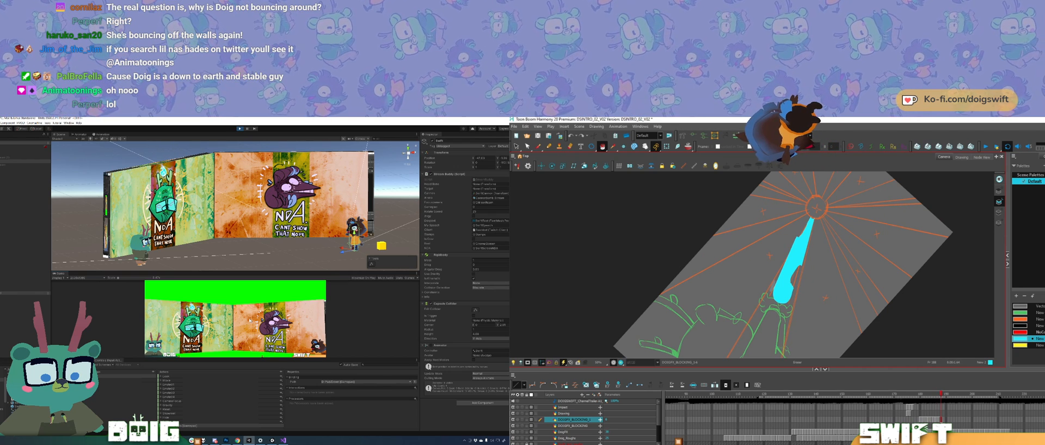
# Step: Copy the cyan circle from the earlier bolt drawing and paste it at the top of the following jagged lightning drawing
pyautogui.hotkey('alt', 'i')
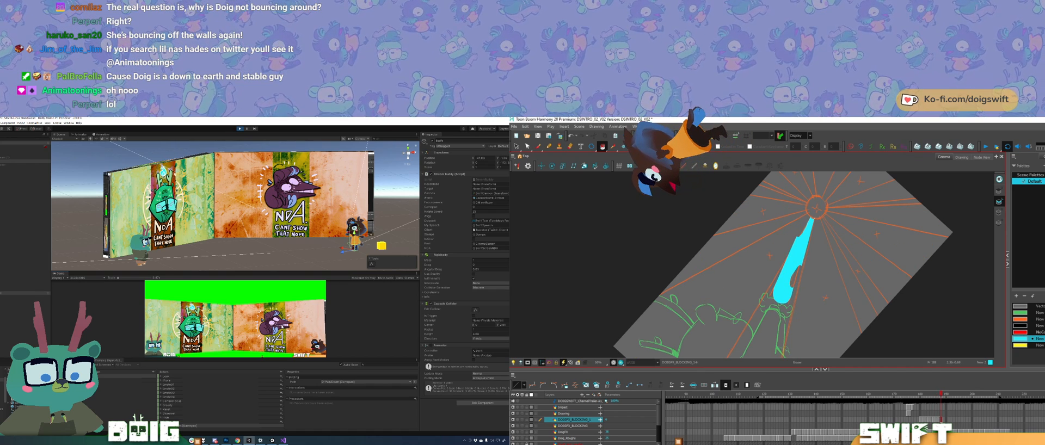
pyautogui.hotkey('alt', 'e')
pyautogui.press('f')
pyautogui.press('f')
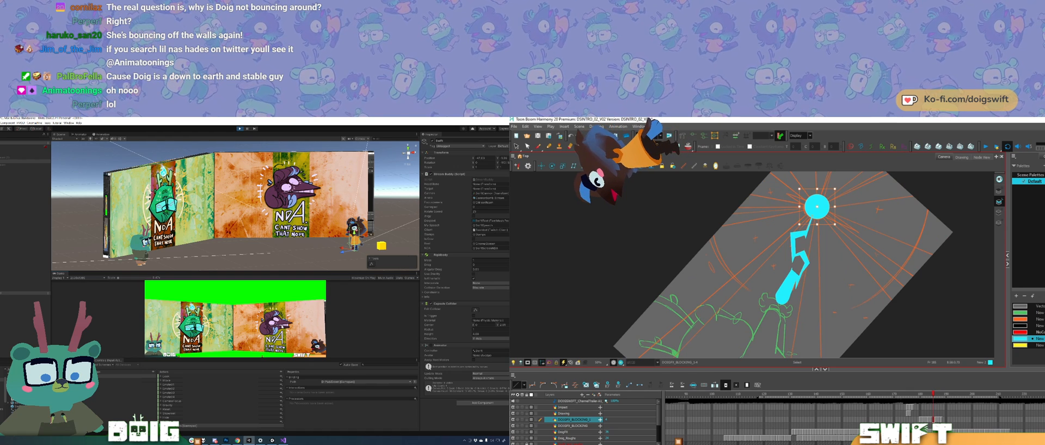
pyautogui.press('g')
pyautogui.hotkey('ctrl', 'v')
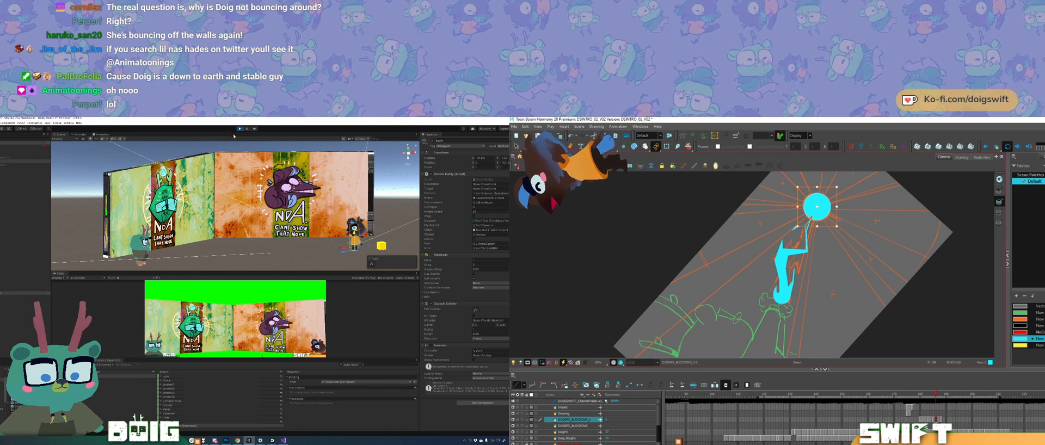
pyautogui.hotkey('alt', '/')
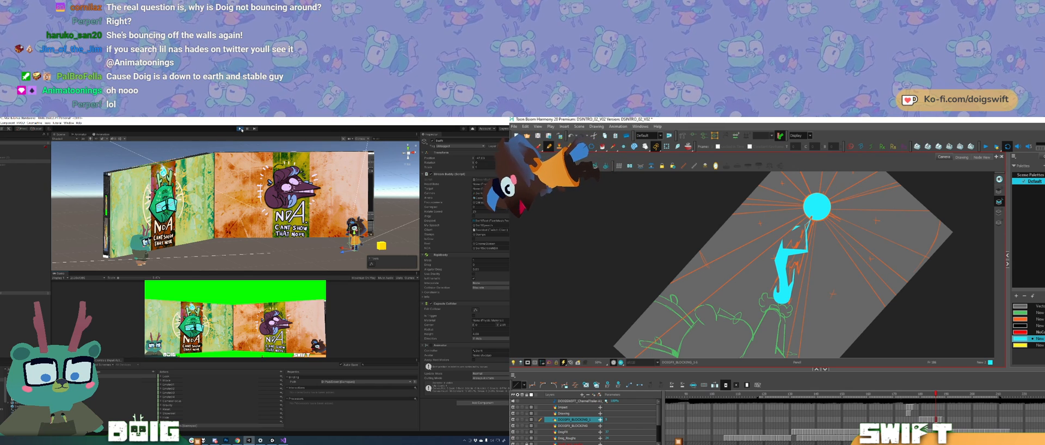
# Step: Stop Play mode in Unity, switch to Visual Studio and review the ShowNDA and HideNDA methods in the script
pyautogui.click(240, 129)
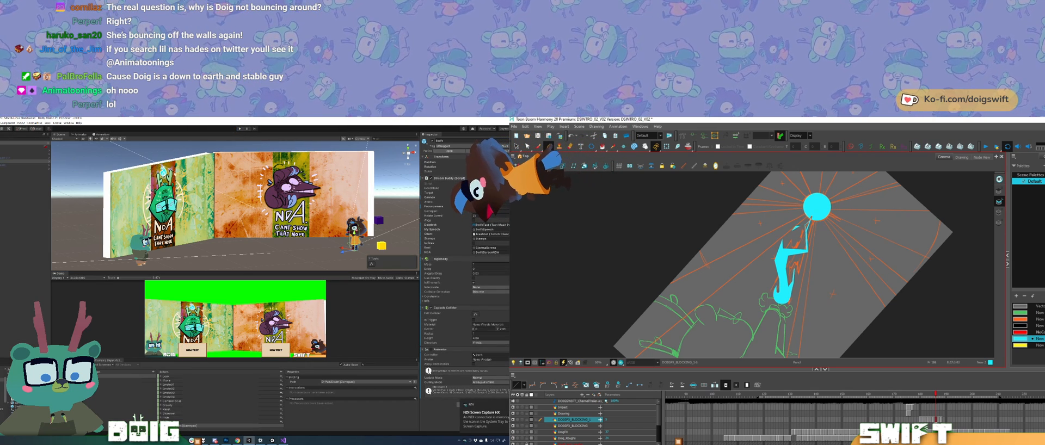
pyautogui.hotkey('alt', 'i')
pyautogui.click(283, 441)
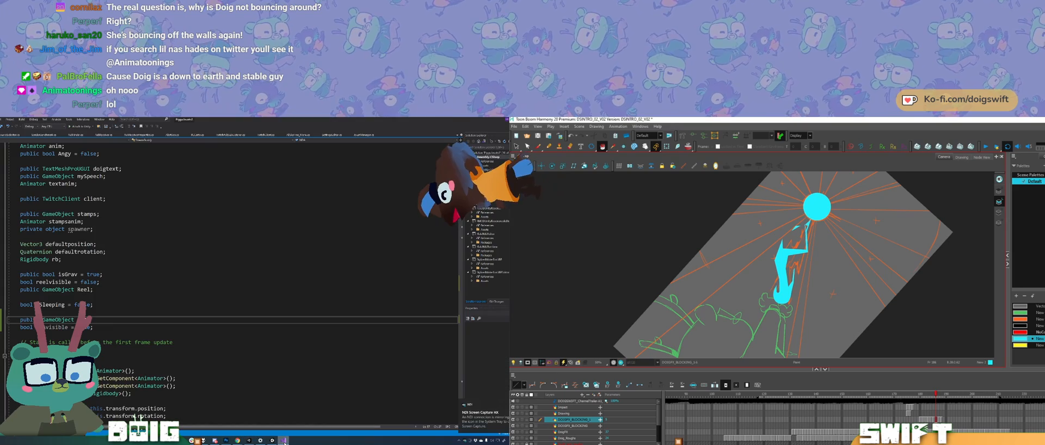
pyautogui.scroll(-10, 229, 283)
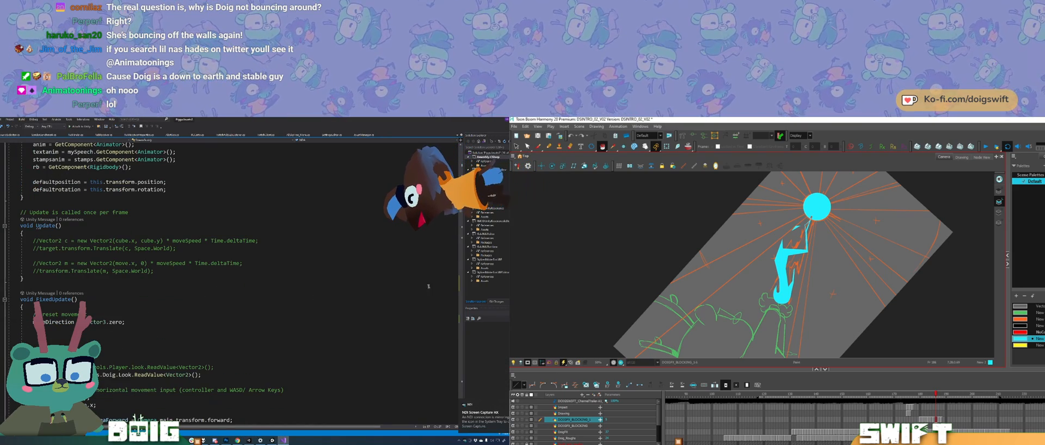
pyautogui.hotkey('alt', 's')
pyautogui.moveTo(461, 191); pyautogui.dragTo(450, 322)
# Step: Paste the cyan circle at the top of the tapered bolt drawing in Harmony and compare it with the previous drawing
pyautogui.press('g')
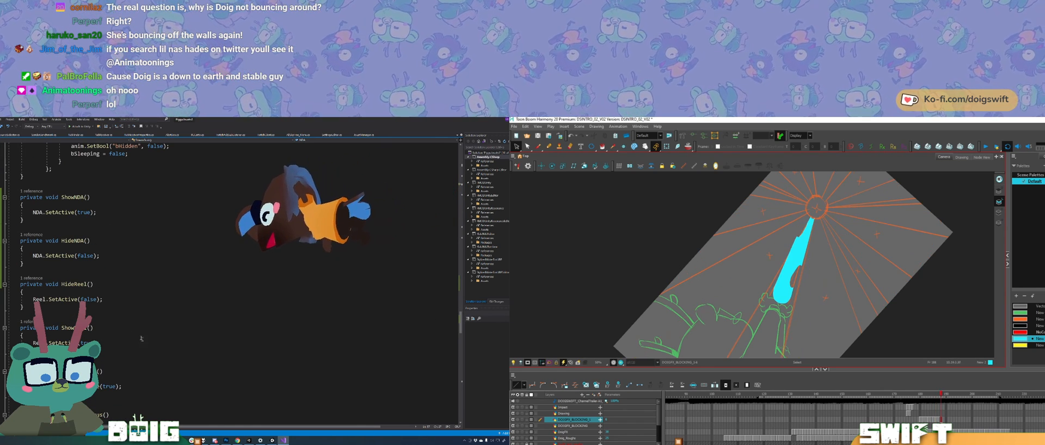
pyautogui.hotkey('ctrl', 'v')
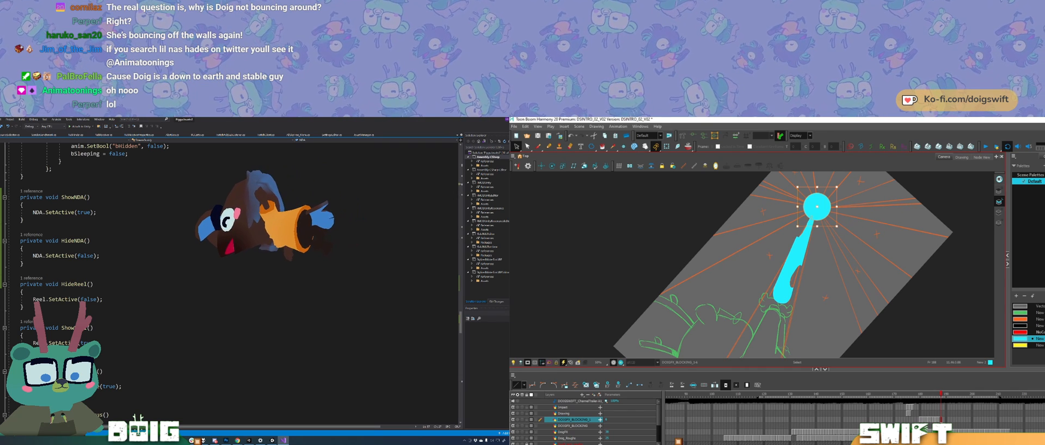
pyautogui.click(816, 206)
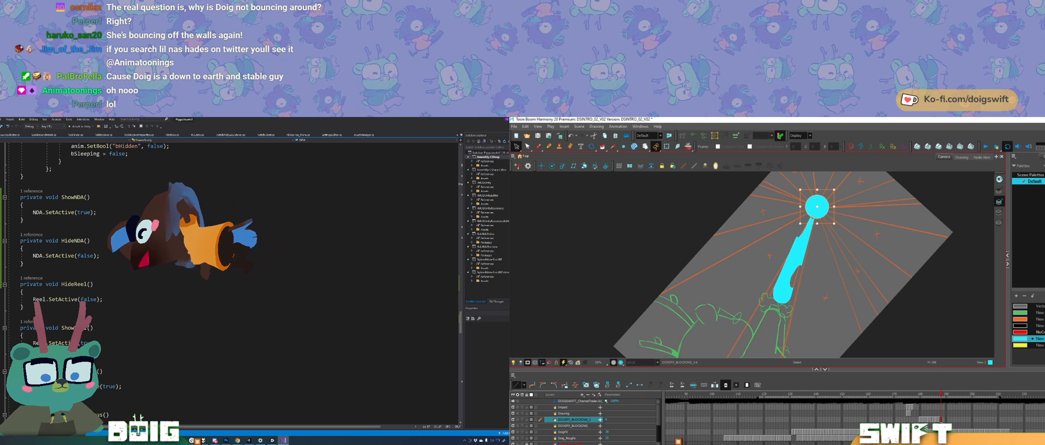
pyautogui.click(602, 147)
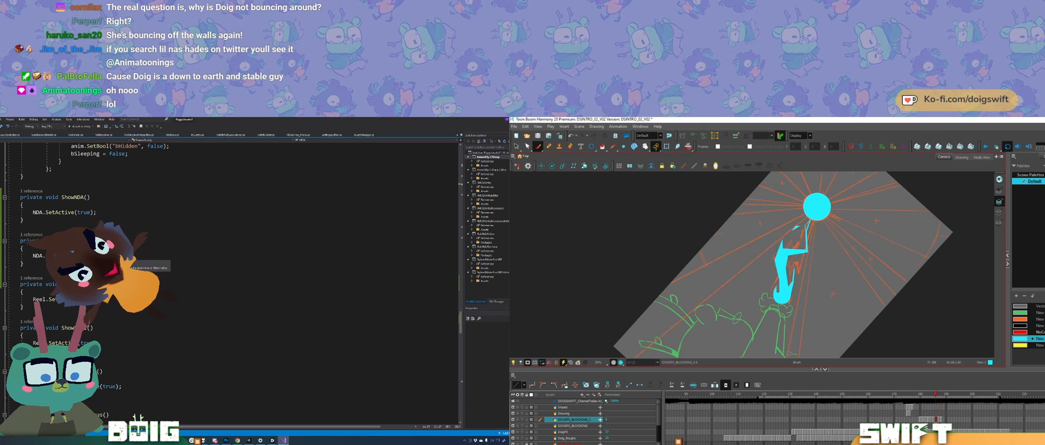
pyautogui.press('f')
pyautogui.press('f')
pyautogui.press('g')
pyautogui.press('g')
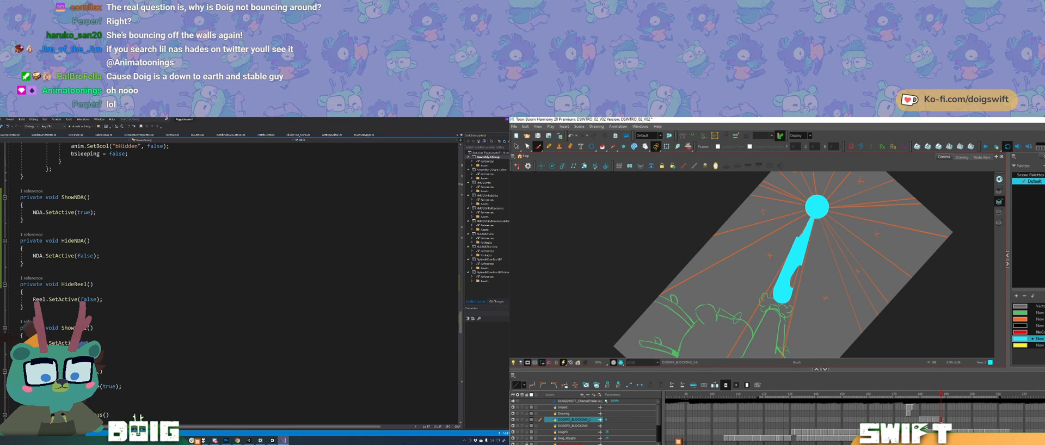
# Step: Locate the m_Controls.Doig.NDA.performed handler in the script
pyautogui.scroll(1, 126, 249)
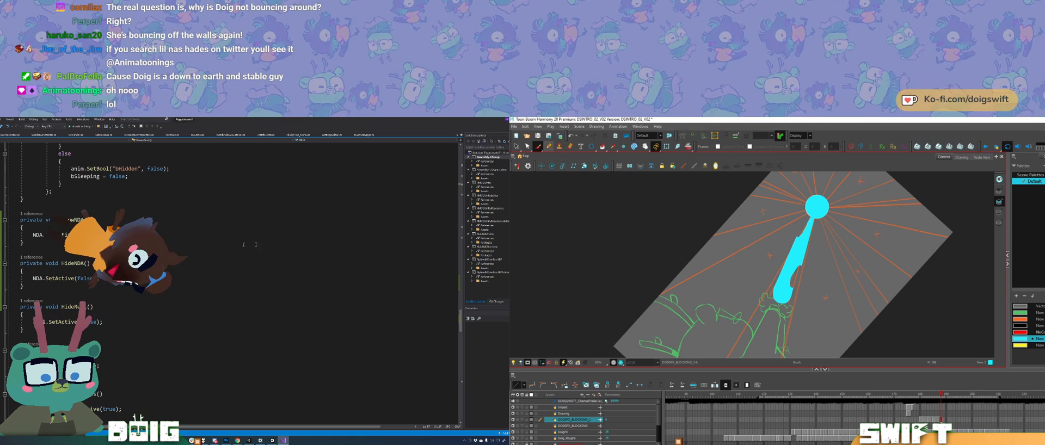
pyautogui.scroll(1, 462, 319)
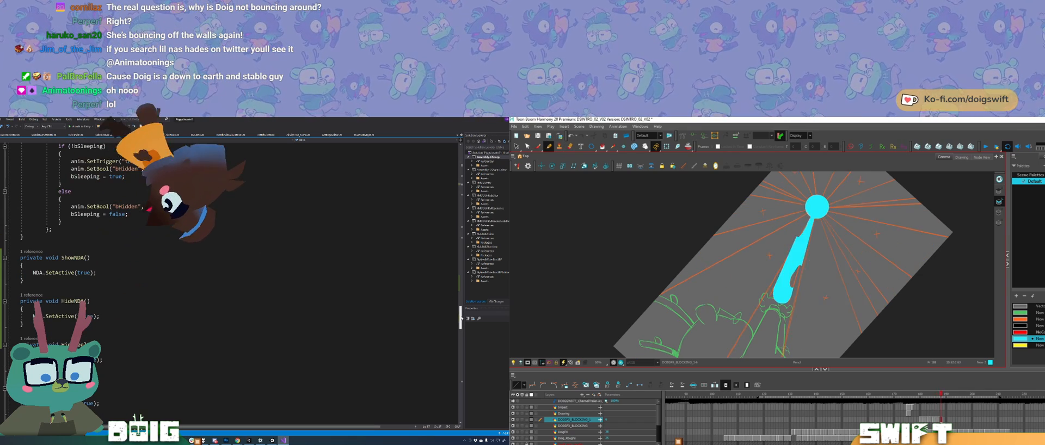
pyautogui.scroll(2, 462, 316)
pyautogui.moveTo(462, 316); pyautogui.dragTo(462, 282)
# Step: Check the frames after the tapered bolt in Harmony and go to the next empty lightning frame
pyautogui.press('.')
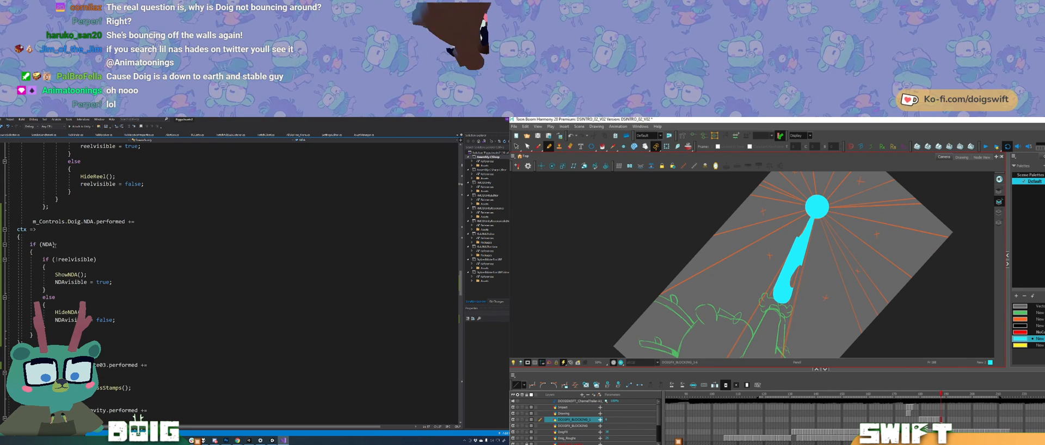
pyautogui.press('.')
pyautogui.press('.')
pyautogui.press(',')
pyautogui.press(',')
pyautogui.press('.')
pyautogui.press('.')
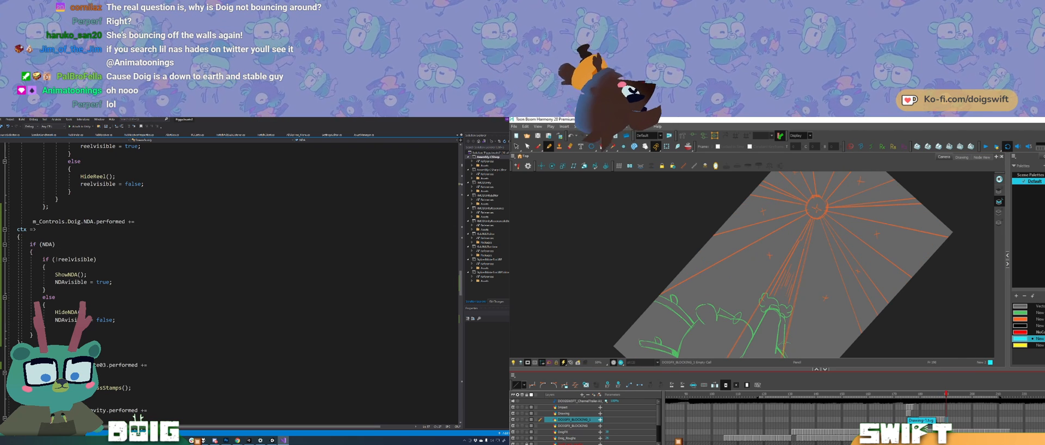
# Step: Change the inner condition of the NDA handler to !NDAvisible, switch to Unity and start Play mode
pyautogui.doubleClick(66, 261)
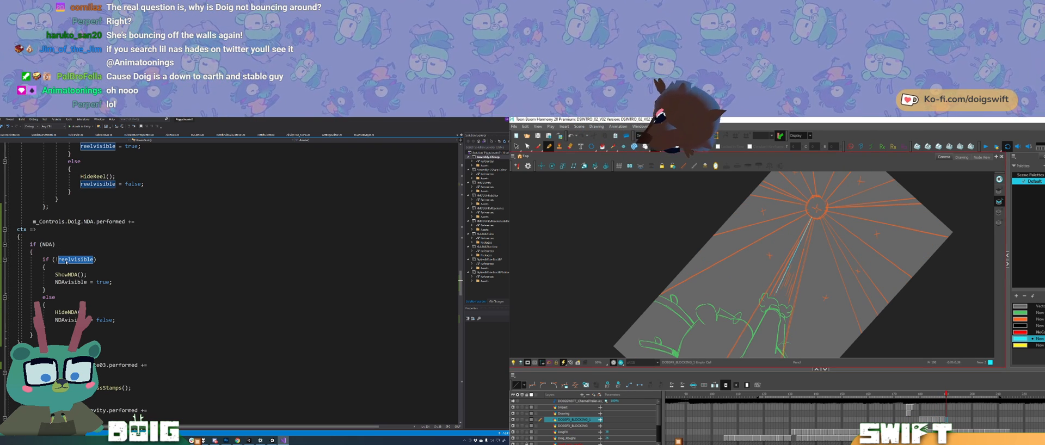
pyautogui.write('NDA')
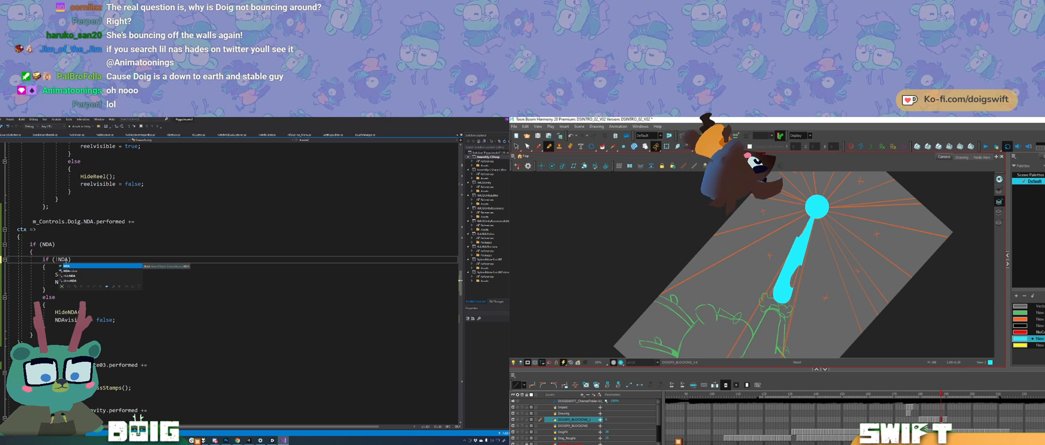
pyautogui.write('visible')
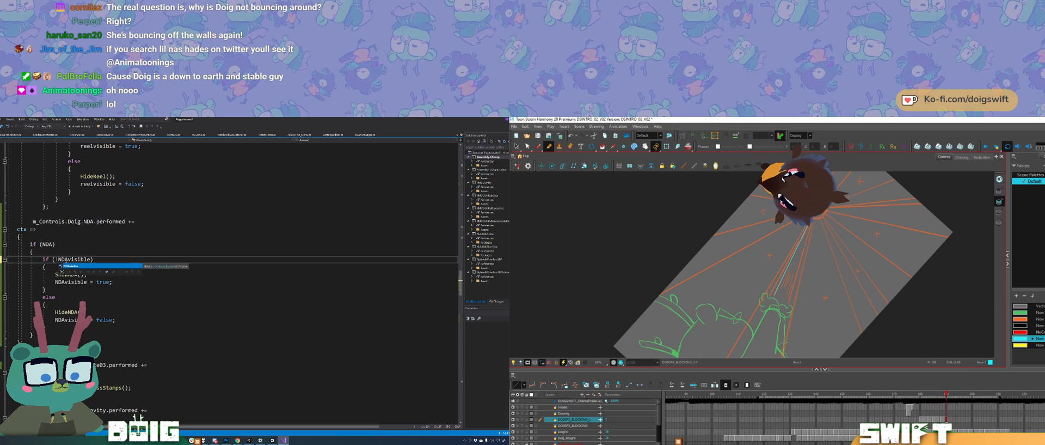
pyautogui.click(115, 320)
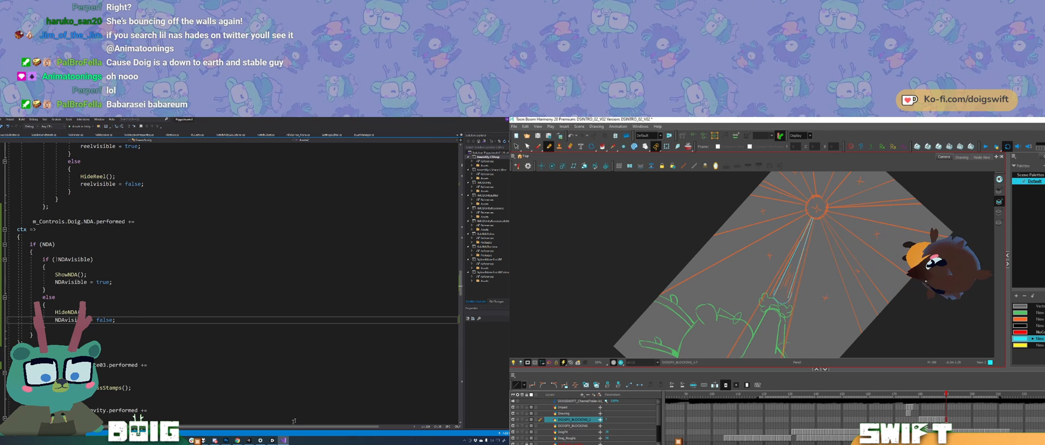
pyautogui.click(250, 439)
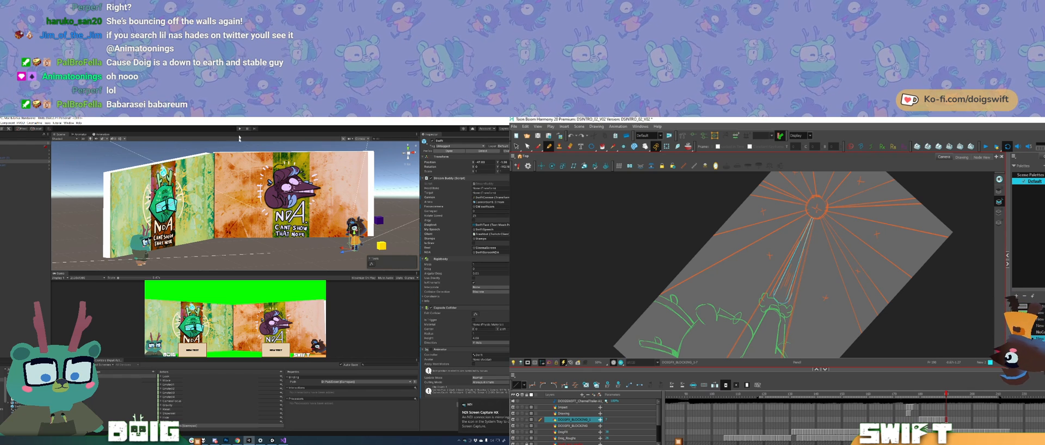
pyautogui.click(240, 129)
# Step: Delete the excess line segments at the lower end of the thin bolt outline in Harmony
pyautogui.keyDown('ctrl'); pyautogui.click(783, 301); pyautogui.keyUp('ctrl')
pyautogui.press('Delete')
pyautogui.keyDown('ctrl'); pyautogui.click(790, 283); pyautogui.keyUp('ctrl')
pyautogui.press('Delete')
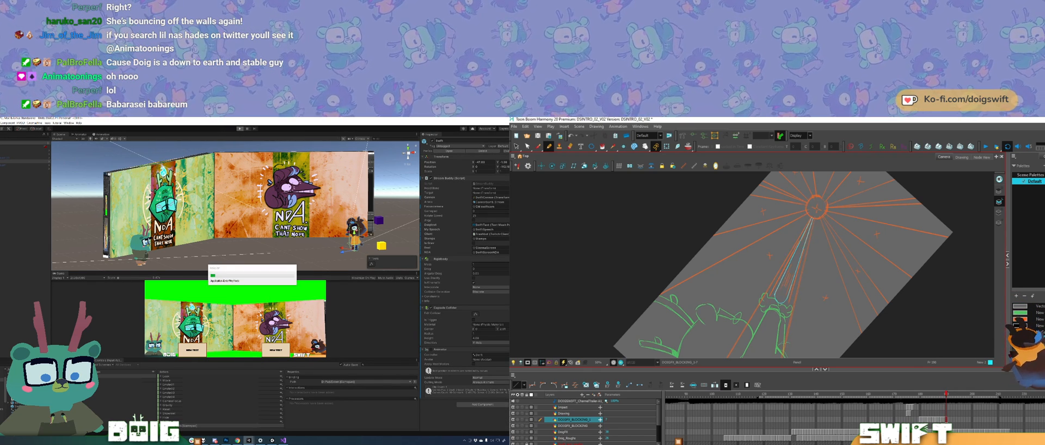
pyautogui.keyDown('ctrl'); pyautogui.click(782, 299); pyautogui.keyUp('ctrl')
pyautogui.press('Delete')
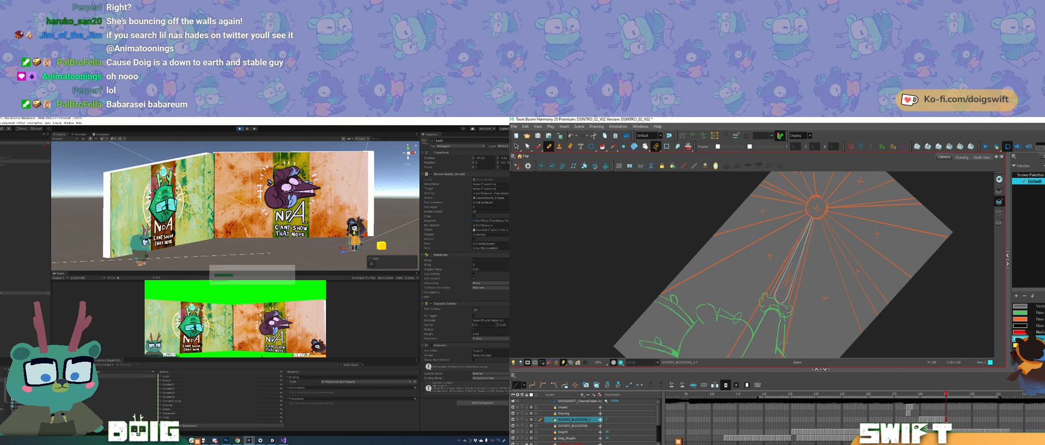
pyautogui.keyDown('ctrl'); pyautogui.click(782, 302); pyautogui.keyUp('ctrl')
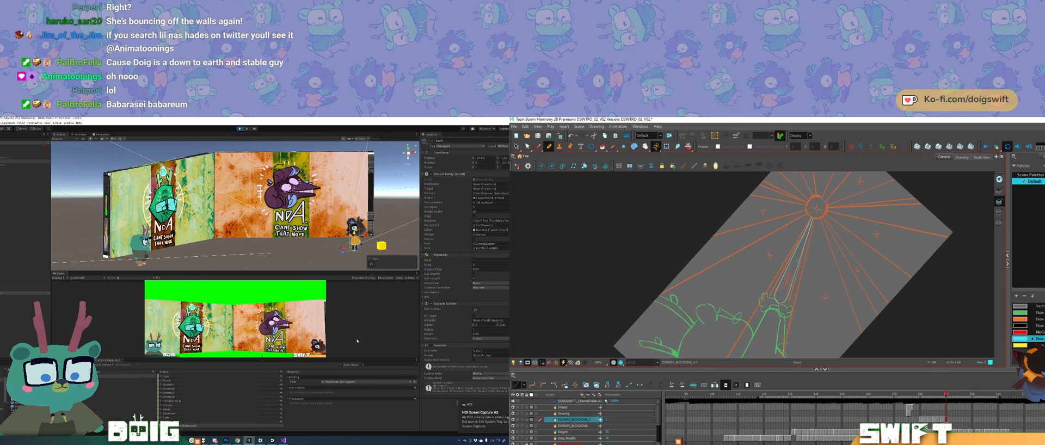
# Step: Copy the cyan circle from the previous bolt drawing and paste it at the top of the thin bolt outline
pyautogui.press(',')
pyautogui.press('.')
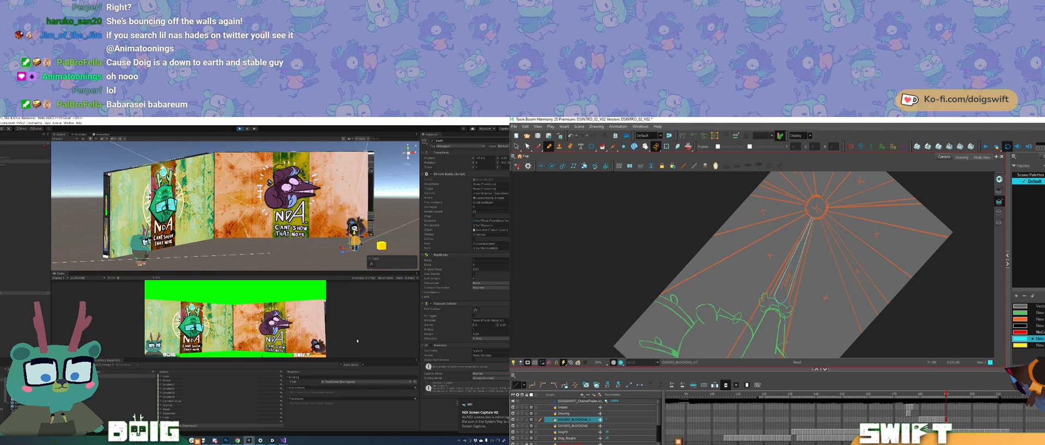
pyautogui.press(',')
pyautogui.press(',')
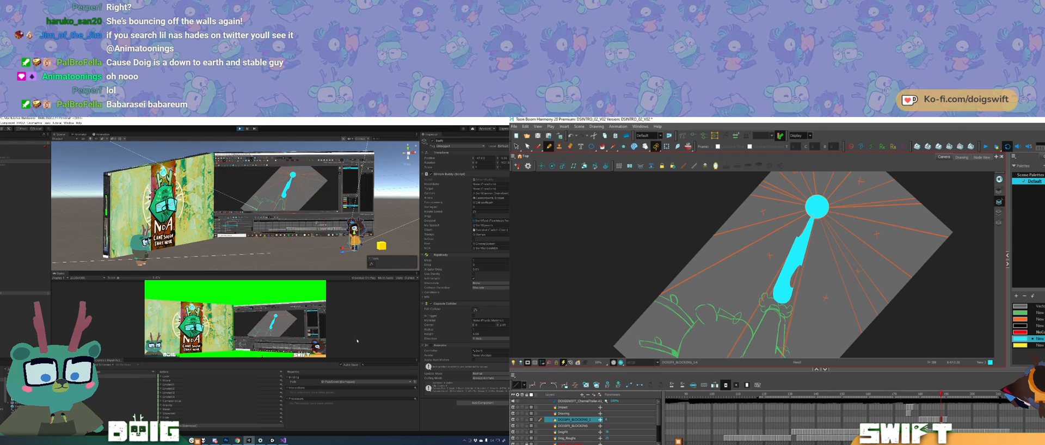
pyautogui.press('.')
pyautogui.press('.')
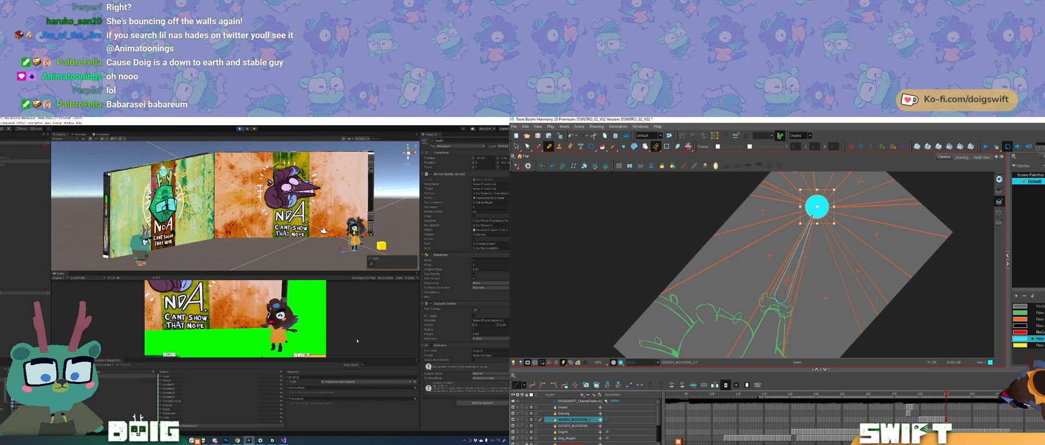
# Step: Fill the thin bolt outline with cyan and clean up its lower edge with the Eraser
pyautogui.hotkey('alt', '/')
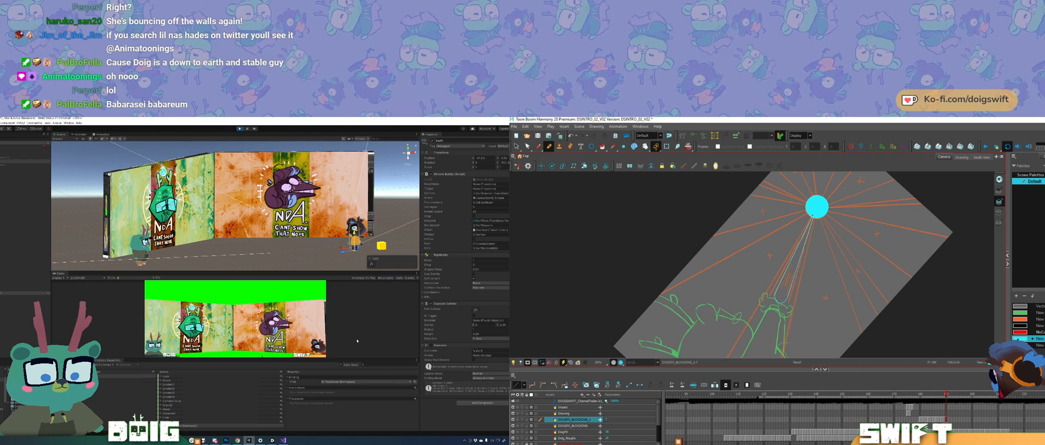
pyautogui.hotkey('alt', 'i')
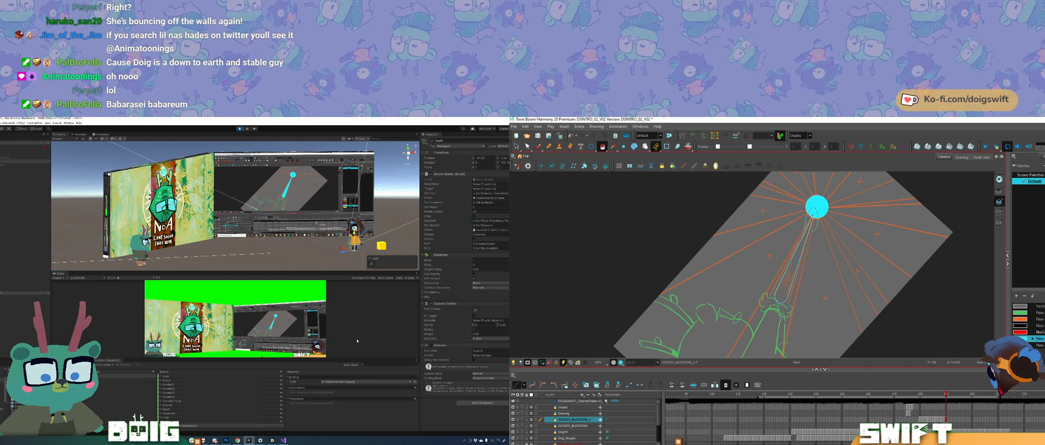
pyautogui.click(792, 270)
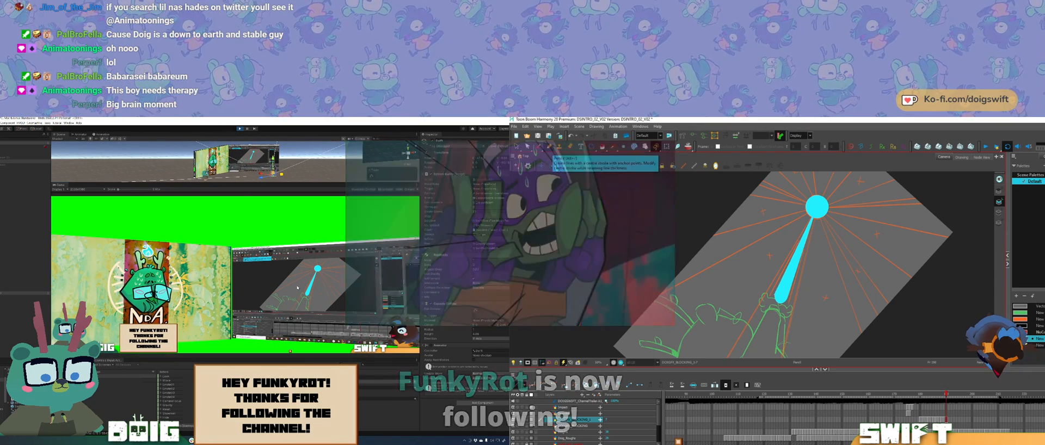
pyautogui.press('e')
pyautogui.moveTo(774, 287); pyautogui.dragTo(774, 290)
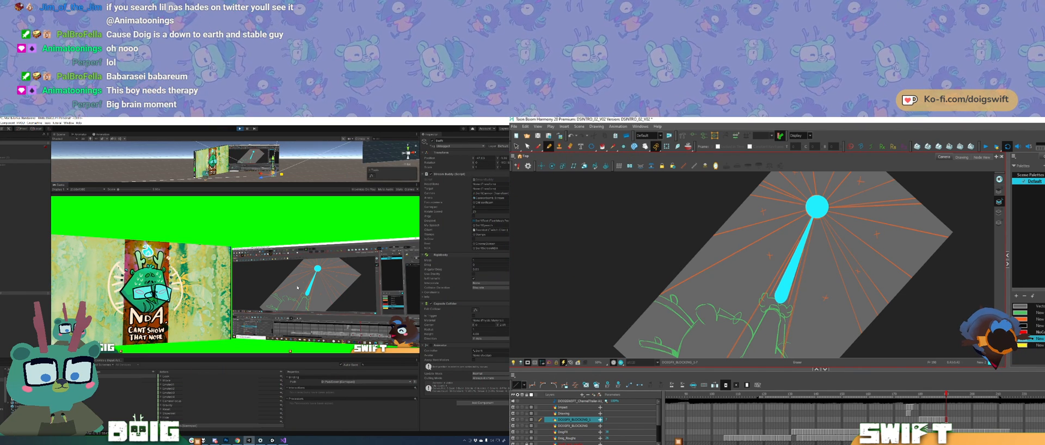
# Step: Doodle the word POOP in cyan with the brush below the filled bolt
pyautogui.moveTo(773, 295)
pyautogui.mouseDown()
pyautogui.moveTo(826, 291)
pyautogui.moveTo(787, 336)
pyautogui.moveTo(810, 289)
pyautogui.mouseUp()
pyautogui.moveTo(810, 290)
pyautogui.keyDown('ctrl'); pyautogui.keyDown('alt'); pyautogui.mouseDown()
pyautogui.moveTo(807, 258)
pyautogui.moveTo(798, 285)
pyautogui.mouseUp(); pyautogui.keyUp('alt'); pyautogui.keyUp('ctrl')
pyautogui.keyDown('ctrl'); pyautogui.keyDown('alt'); pyautogui.moveTo(799, 285); pyautogui.dragTo(798, 283); pyautogui.keyUp('alt'); pyautogui.keyUp('ctrl')
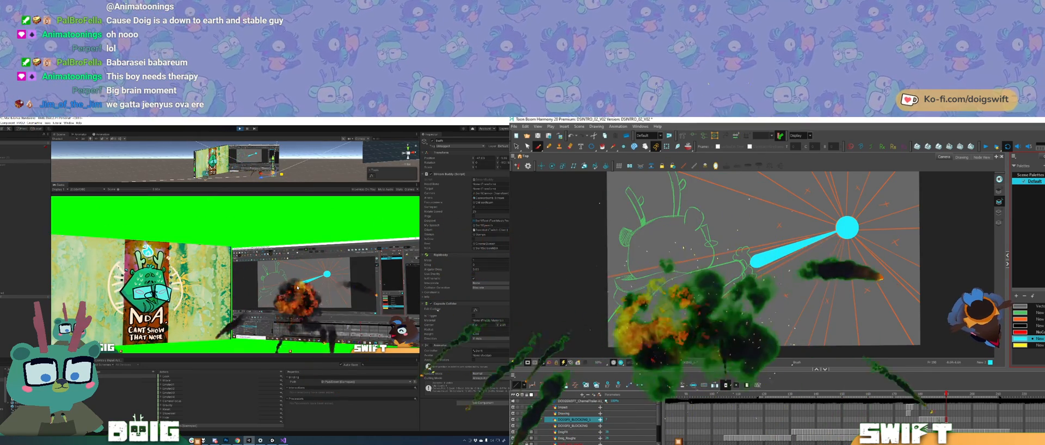
pyautogui.moveTo(676, 321)
pyautogui.mouseDown()
pyautogui.moveTo(678, 293)
pyautogui.moveTo(695, 293)
pyautogui.moveTo(681, 310)
pyautogui.moveTo(708, 336)
pyautogui.moveTo(714, 298)
pyautogui.moveTo(736, 296)
pyautogui.moveTo(722, 332)
pyautogui.moveTo(744, 326)
pyautogui.moveTo(762, 307)
pyautogui.mouseUp()
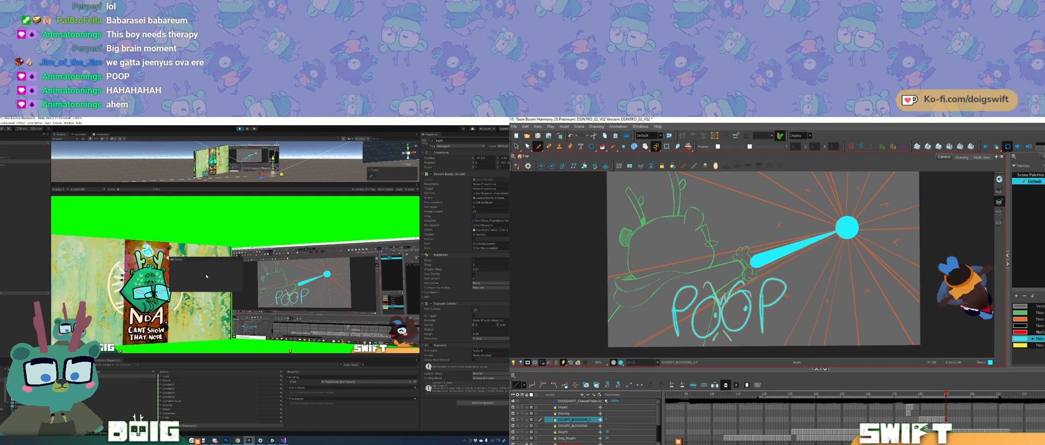
# Step: Undock the Game view in Unity and dock it above the Scene view
pyautogui.moveTo(55, 186); pyautogui.dragTo(25, 192)
pyautogui.click(384, 191)
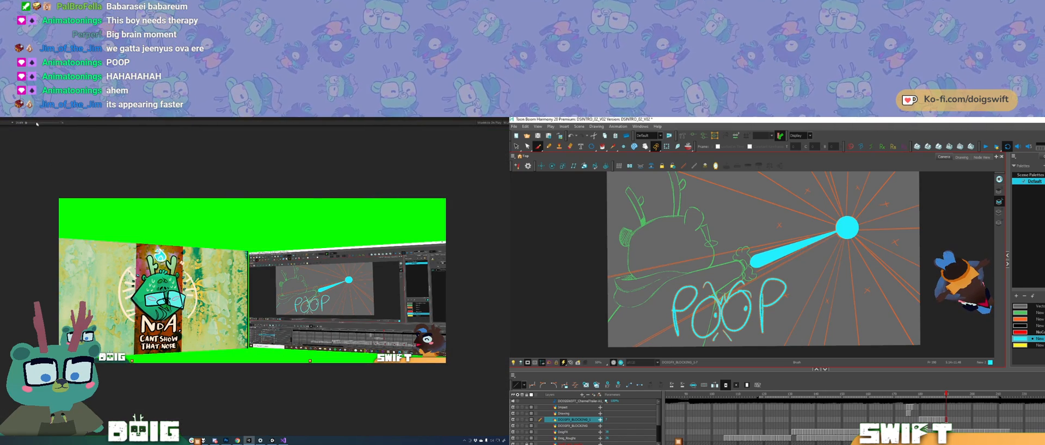
pyautogui.moveTo(37, 124)
pyautogui.mouseDown()
pyautogui.moveTo(46, 123)
pyautogui.moveTo(26, 123)
pyautogui.moveTo(135, 229)
pyautogui.moveTo(229, 290)
pyautogui.mouseUp()
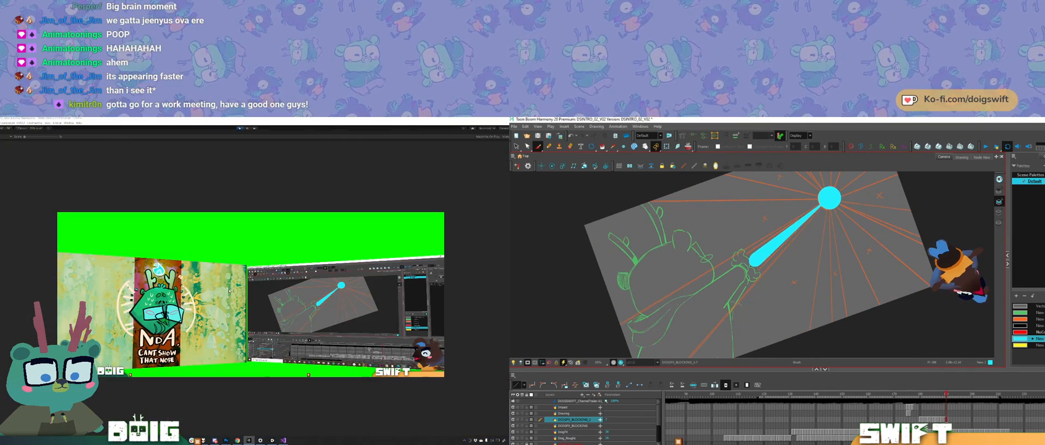
pyautogui.moveTo(182, 131); pyautogui.dragTo(188, 207)
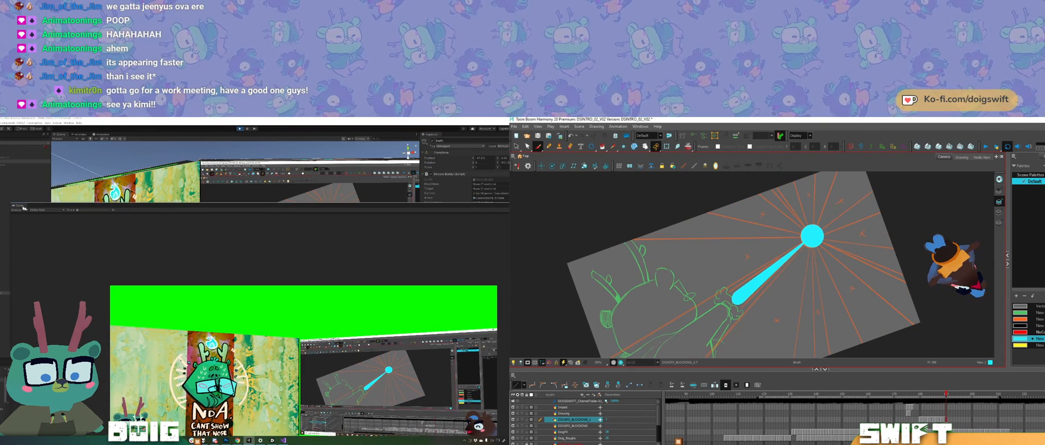
pyautogui.moveTo(18, 206); pyautogui.dragTo(85, 183)
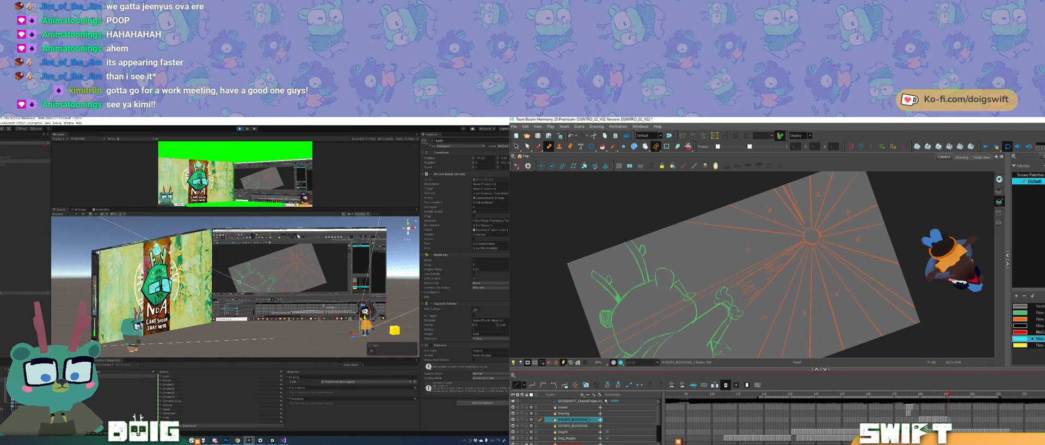
# Step: Copy the cyan circle from the earlier jagged bolt drawing in Harmony and paste it into the empty frame after the filled bolt
pyautogui.press(',')
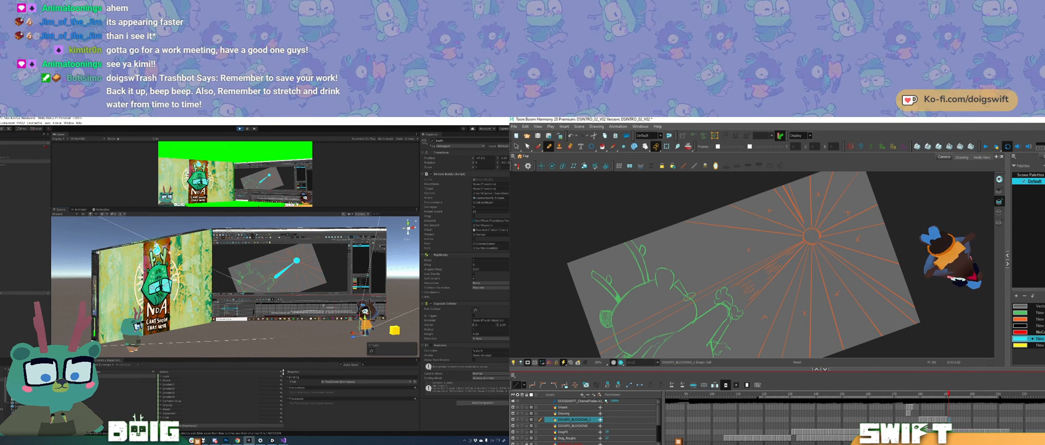
pyautogui.hotkey('alt', 's')
pyautogui.click(739, 300)
pyautogui.hotkey('alt', '/')
pyautogui.press(',')
pyautogui.press(',')
pyautogui.hotkey('ctrl', 'a')
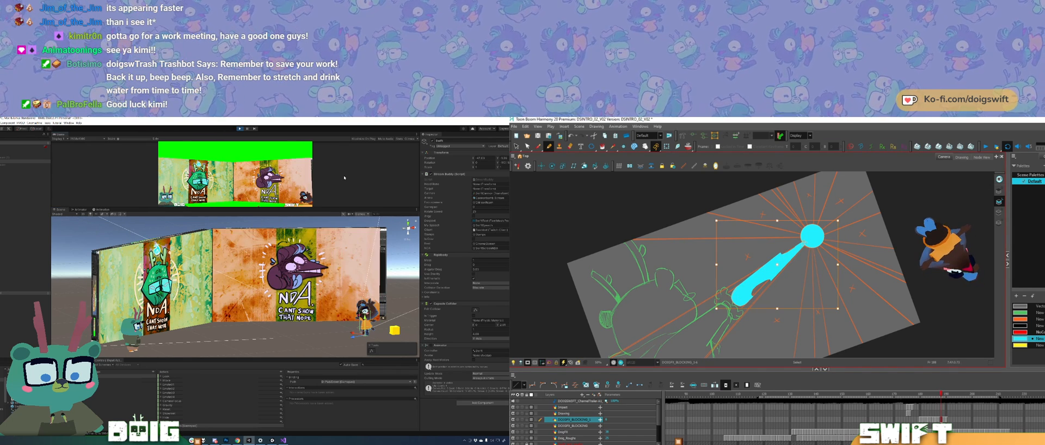
pyautogui.hotkey('alt', '/')
pyautogui.press('.')
pyautogui.press('.')
pyautogui.press('.')
pyautogui.hotkey('alt', 's')
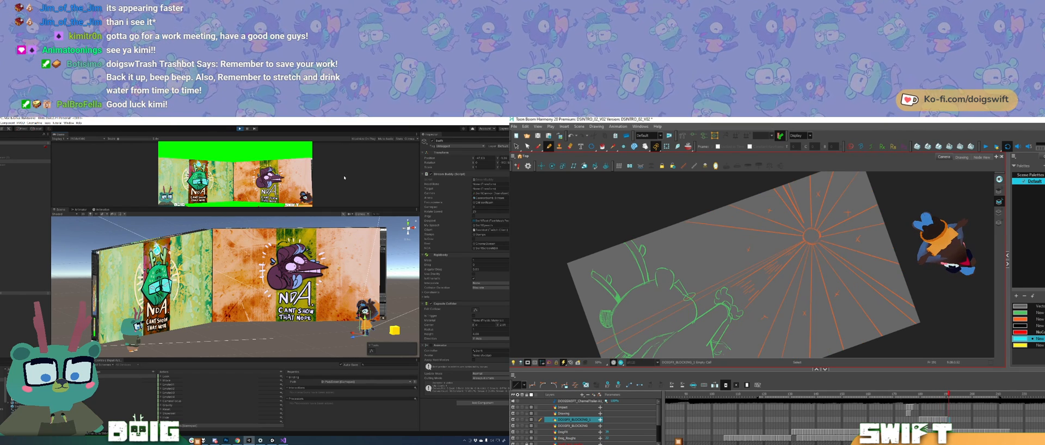
pyautogui.hotkey('ctrl', 'v')
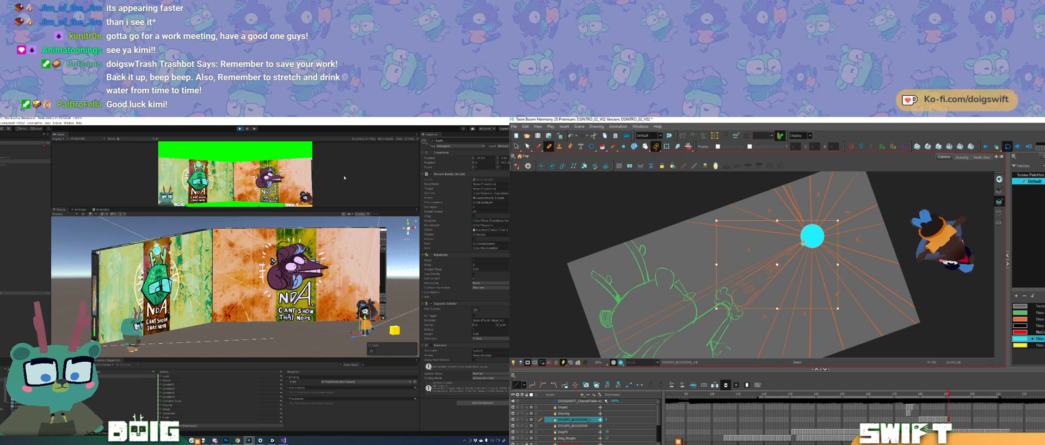
# Step: Compare the pasted circle with the neighbouring drawing and scale it down slightly
pyautogui.hotkey('alt', '/')
pyautogui.press(',')
pyautogui.press('.')
pyautogui.press(',')
pyautogui.press('.')
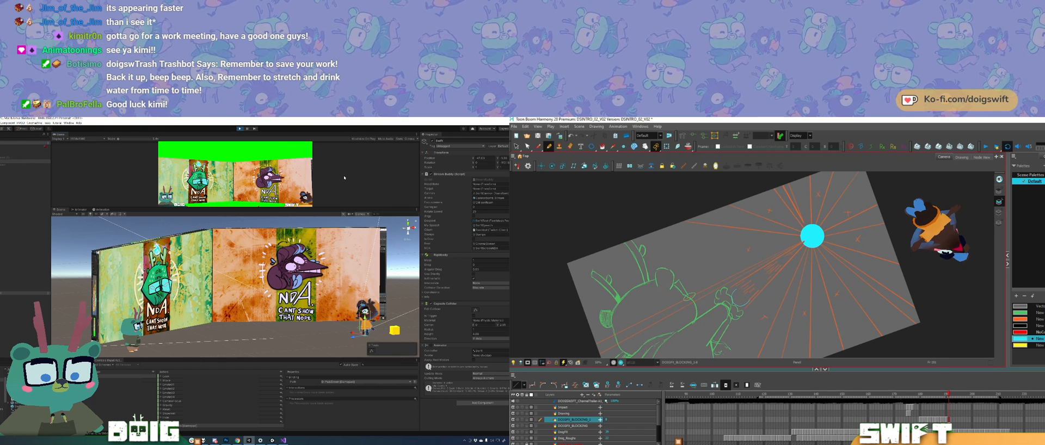
pyautogui.hotkey('alt', 's')
pyautogui.moveTo(809, 222); pyautogui.dragTo(824, 224)
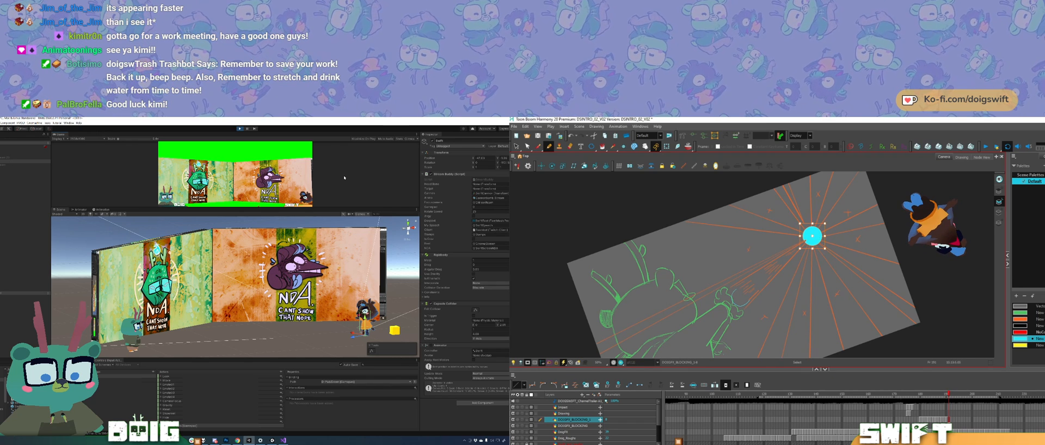
pyautogui.press(',')
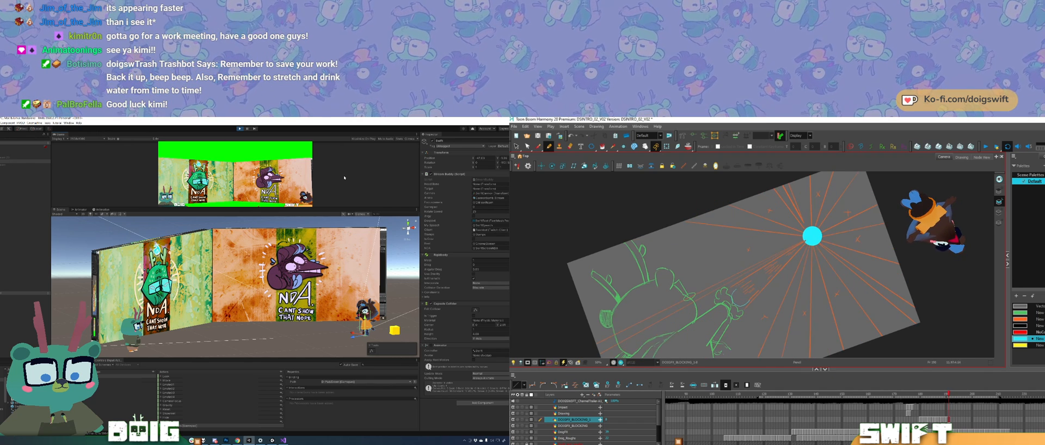
pyautogui.moveTo(818, 216); pyautogui.dragTo(825, 224)
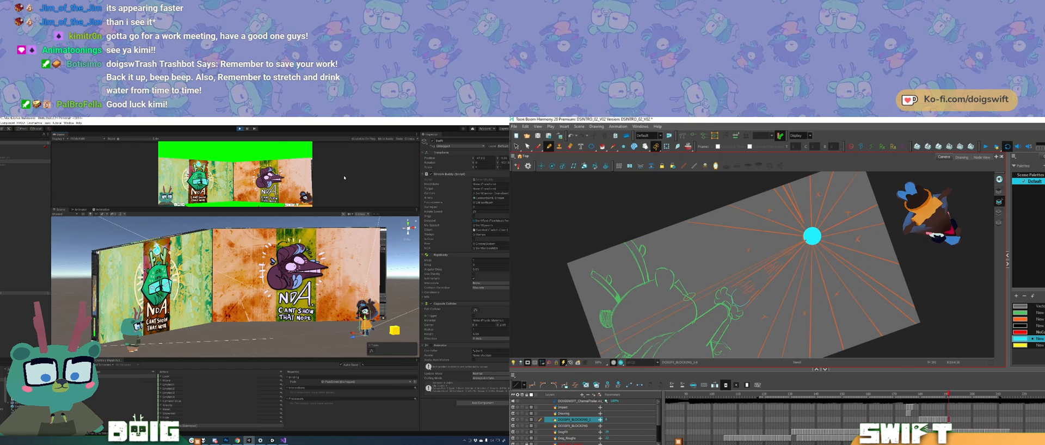
# Step: Scale down the circle on the preceding filled bolt drawing slightly and compare it with the next frame
pyautogui.press(',')
pyautogui.press(',')
pyautogui.press('.')
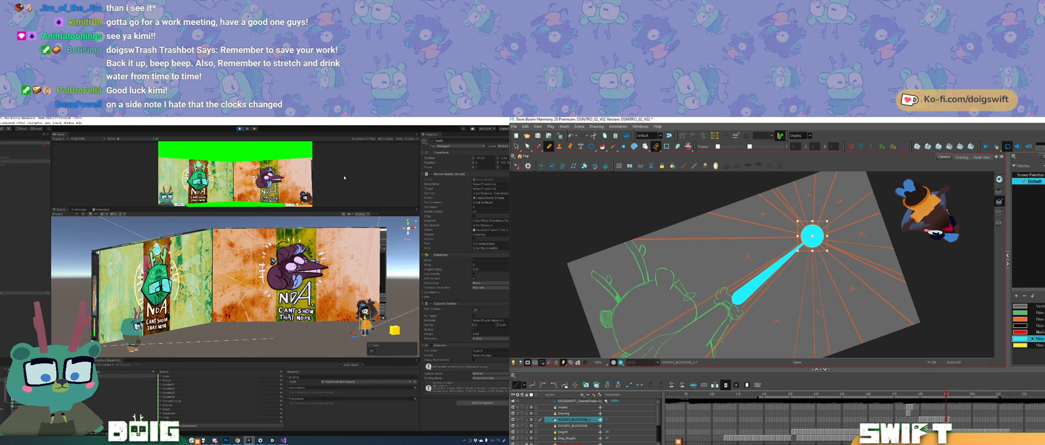
pyautogui.moveTo(827, 221); pyautogui.dragTo(826, 222)
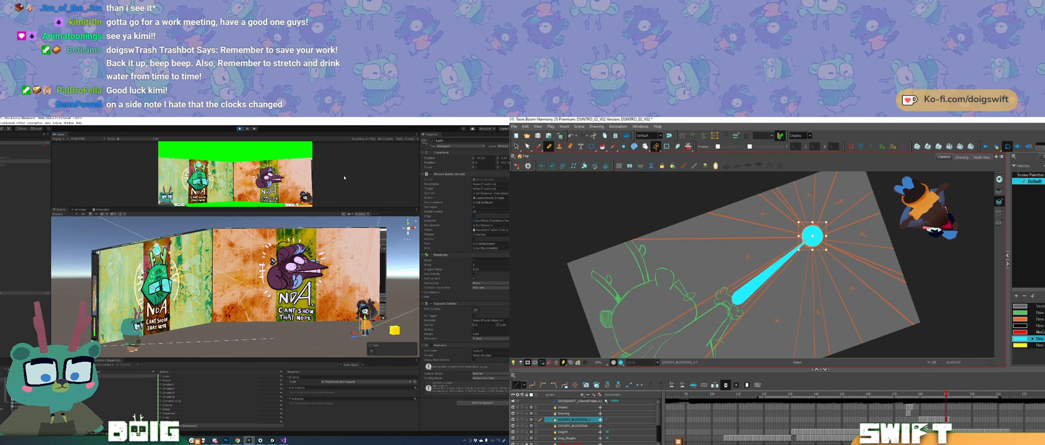
pyautogui.press('Escape')
pyautogui.click(812, 236)
pyautogui.moveTo(812, 236); pyautogui.dragTo(812, 237)
pyautogui.press('Escape')
pyautogui.press(',')
pyautogui.press('.')
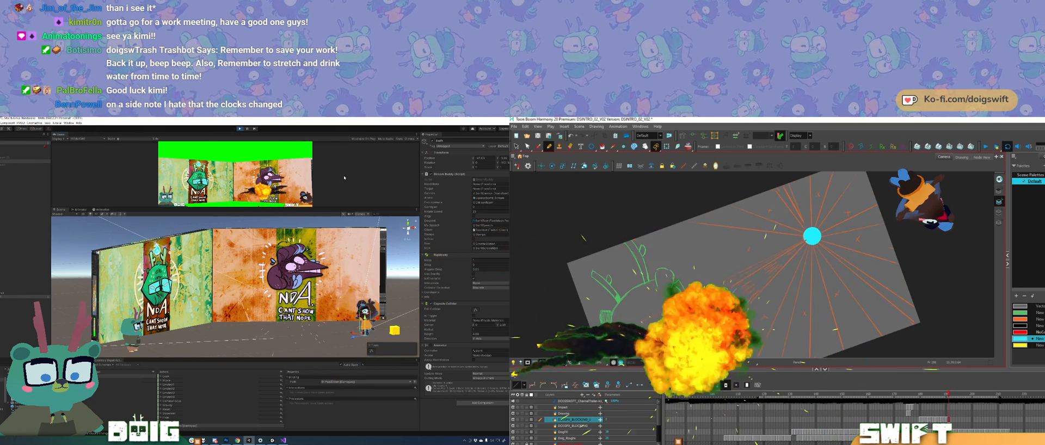
pyautogui.press('.')
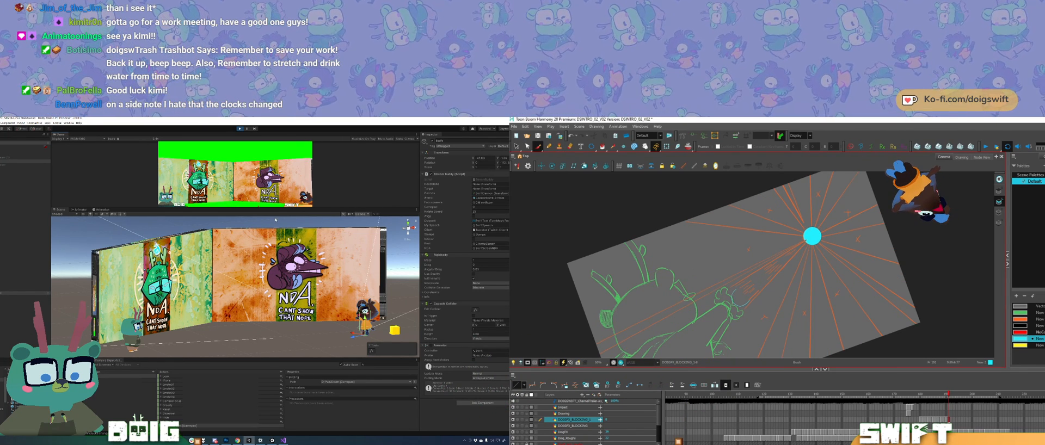
# Step: Try a cyan brush stroke running from the circle towards the character's hand
pyautogui.moveTo(797, 246); pyautogui.dragTo(732, 290)
pyautogui.hotkey('ctrl', 'z')
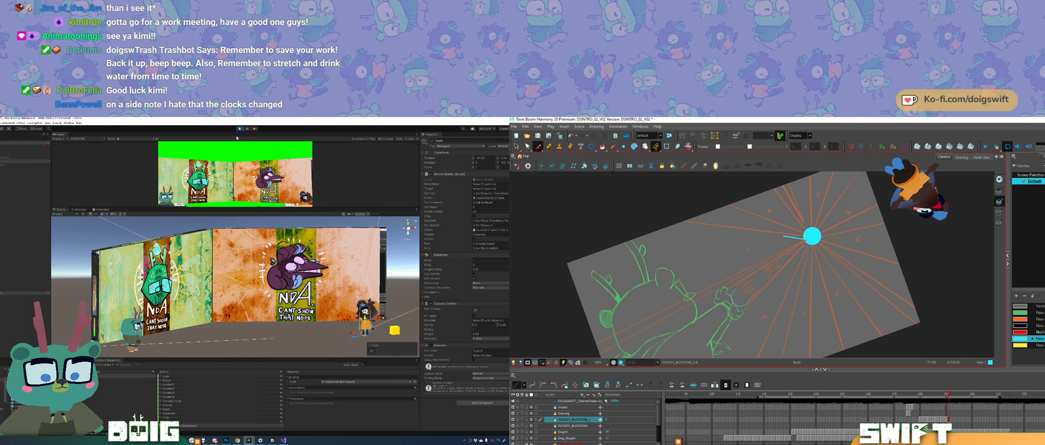
pyautogui.hotkey('alt', '/')
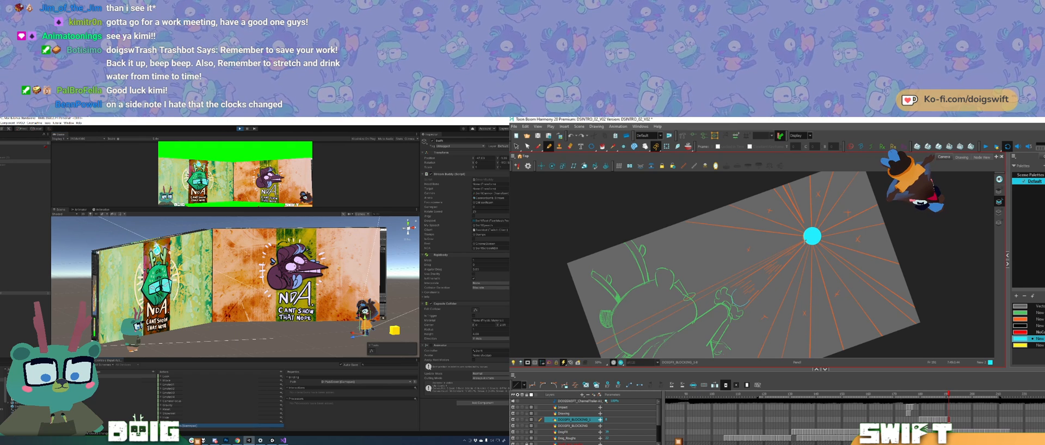
# Step: Draw a thin straight edge from the cyan circle to the character's hand
pyautogui.moveTo(804, 241)
pyautogui.mouseDown()
pyautogui.moveTo(769, 281)
pyautogui.moveTo(736, 284)
pyautogui.mouseUp()
# Step: Switch to Unity, rebind the selected input action to another listened control, and restart play mode
pyautogui.click(239, 129)
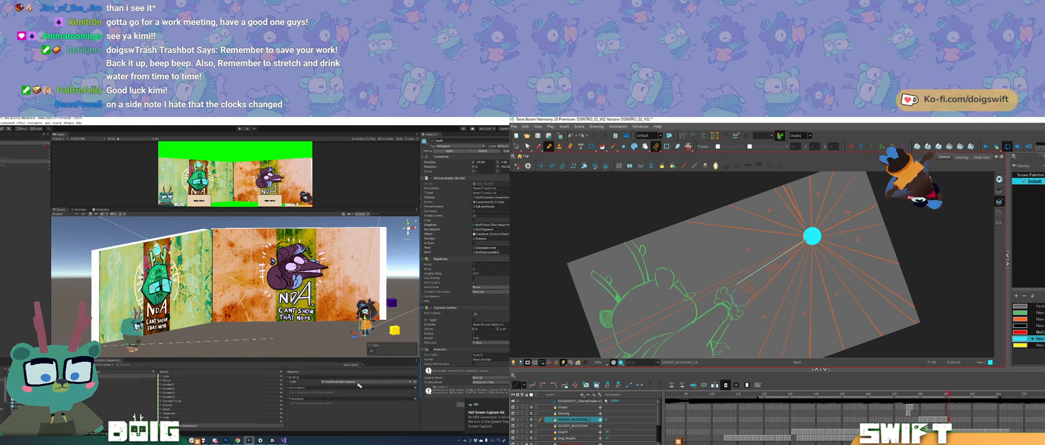
pyautogui.click(399, 383)
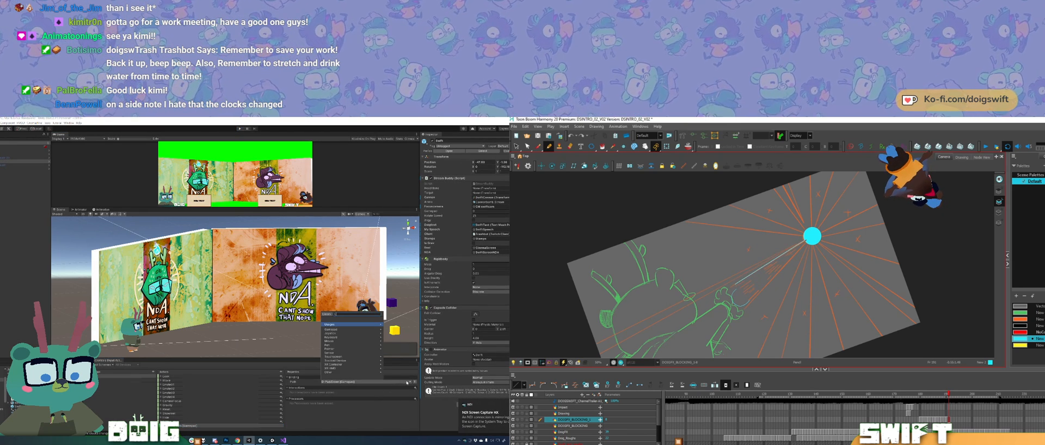
pyautogui.click(327, 314)
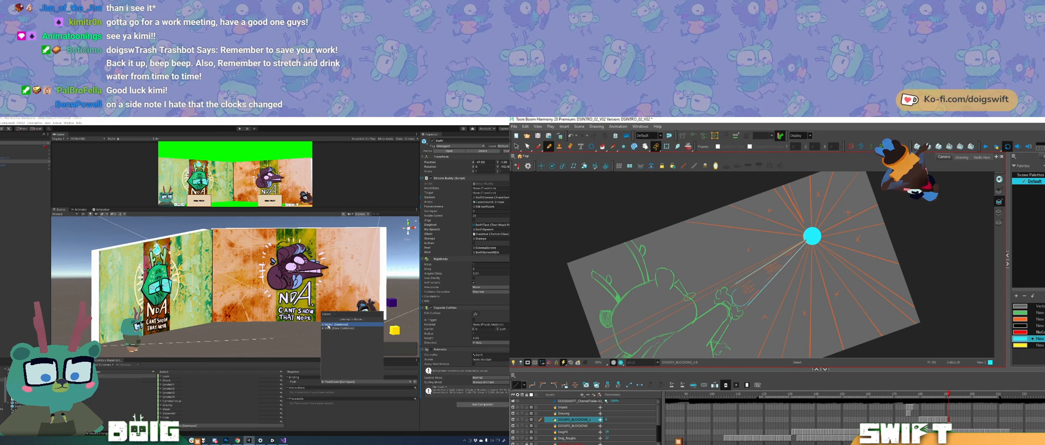
pyautogui.click(332, 325)
pyautogui.click(239, 129)
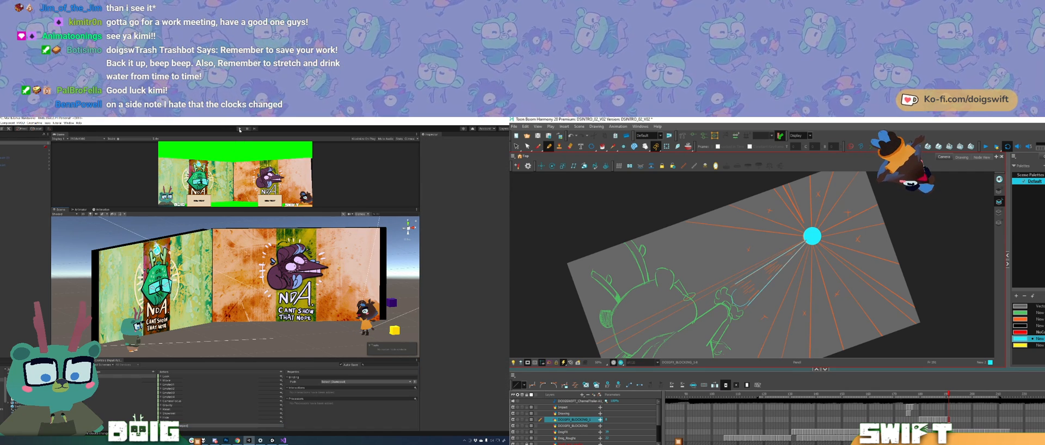
pyautogui.click(240, 129)
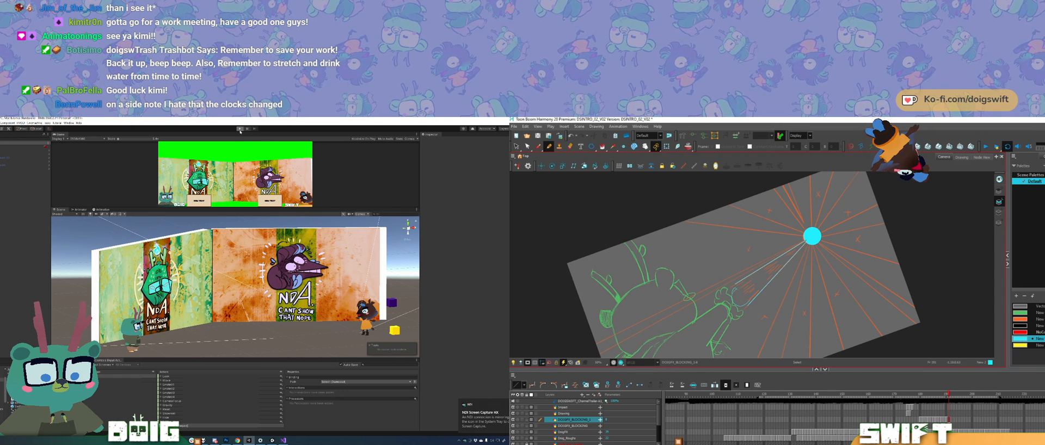
pyautogui.click(240, 130)
pyautogui.press('Escape')
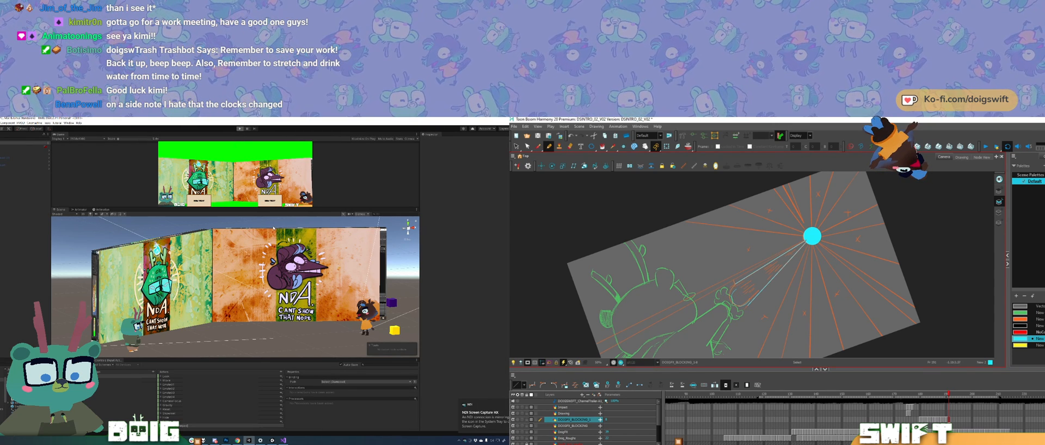
# Step: In Harmony, close the two straight edges with a rounded end at the character's hand and fill the tapered bolt with cyan
pyautogui.click(737, 291)
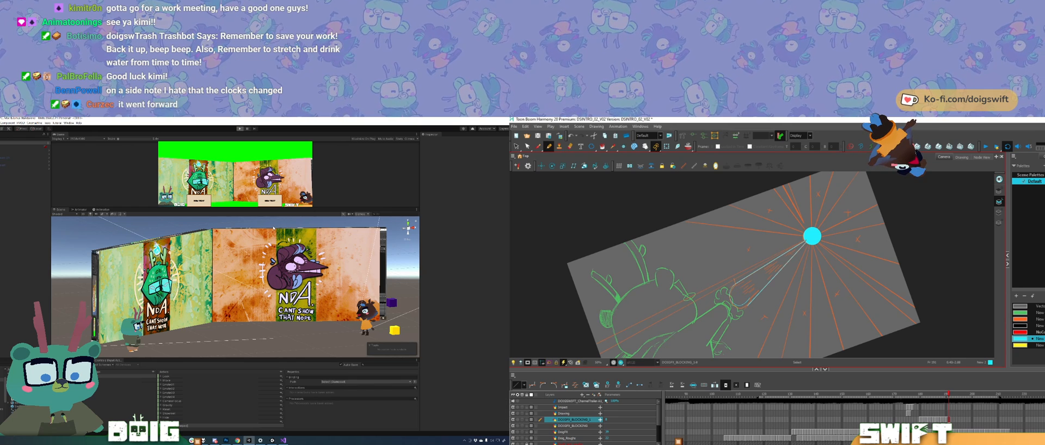
pyautogui.click(740, 304)
pyautogui.moveTo(753, 315); pyautogui.dragTo(787, 303)
pyautogui.press('Escape')
pyautogui.click(767, 305)
pyautogui.press('Escape')
pyautogui.click(775, 302)
pyautogui.moveTo(754, 289); pyautogui.dragTo(778, 294)
pyautogui.hotkey('ctrl', 'z')
pyautogui.press('Escape')
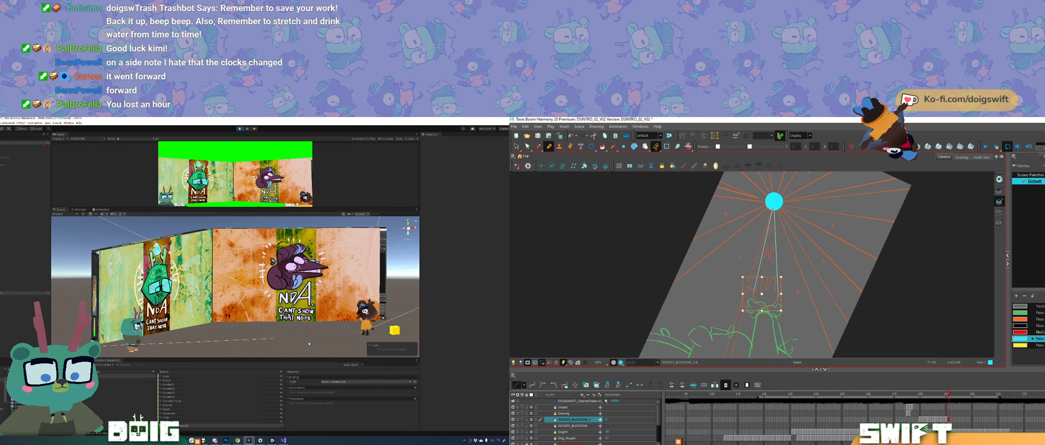
pyautogui.click(760, 296)
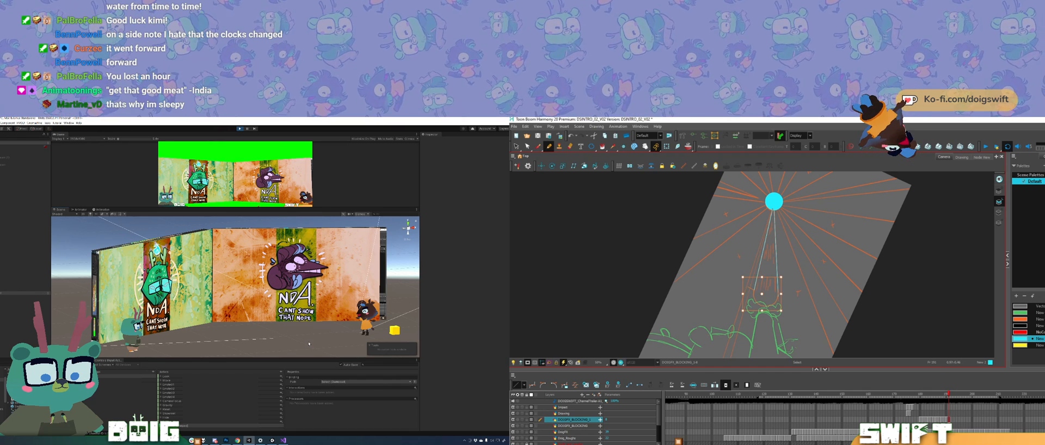
pyautogui.press('Escape')
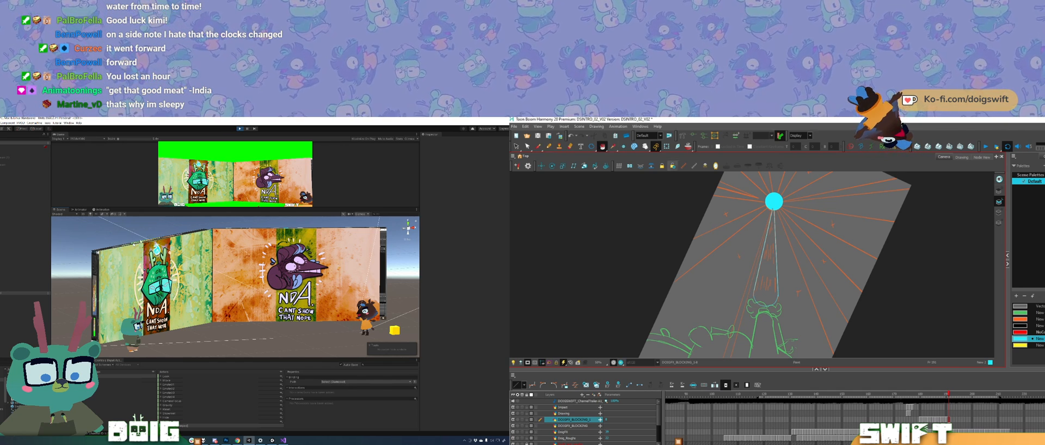
pyautogui.click(767, 272)
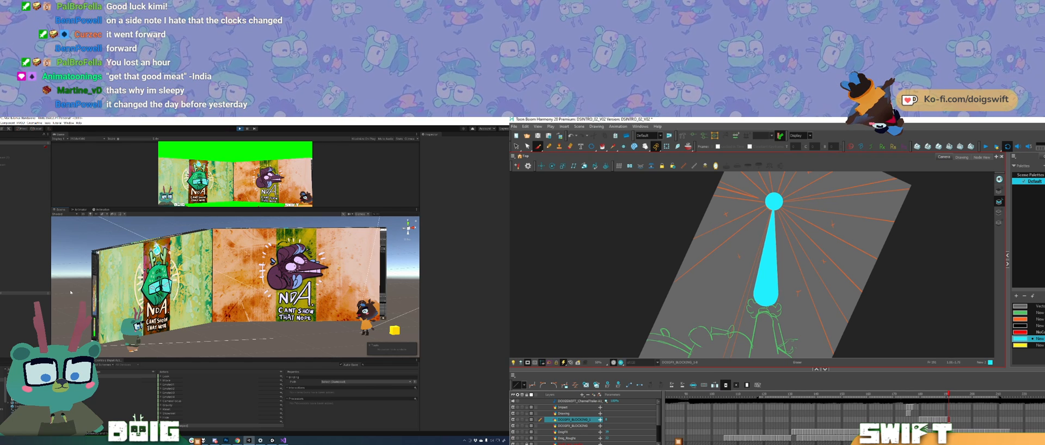
# Step: Flip between the new tapered bolt and the preceding drawings to compare their shape and thickness
pyautogui.moveTo(849, 212); pyautogui.dragTo(844, 324)
pyautogui.press(',')
pyautogui.press('.')
pyautogui.press(',')
pyautogui.press(',')
pyautogui.press('.')
pyautogui.press('.')
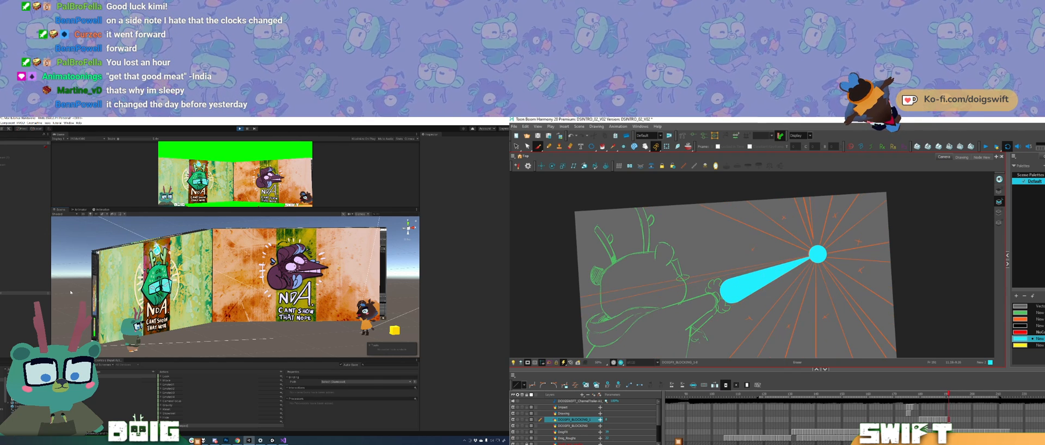
pyautogui.press(',')
pyautogui.press('.')
pyautogui.press(',')
pyautogui.press('.')
pyautogui.press(',')
# Step: Select the circle on the preceding bolt drawing and compare its alignment across the neighbouring drawings
pyautogui.hotkey('alt', 's')
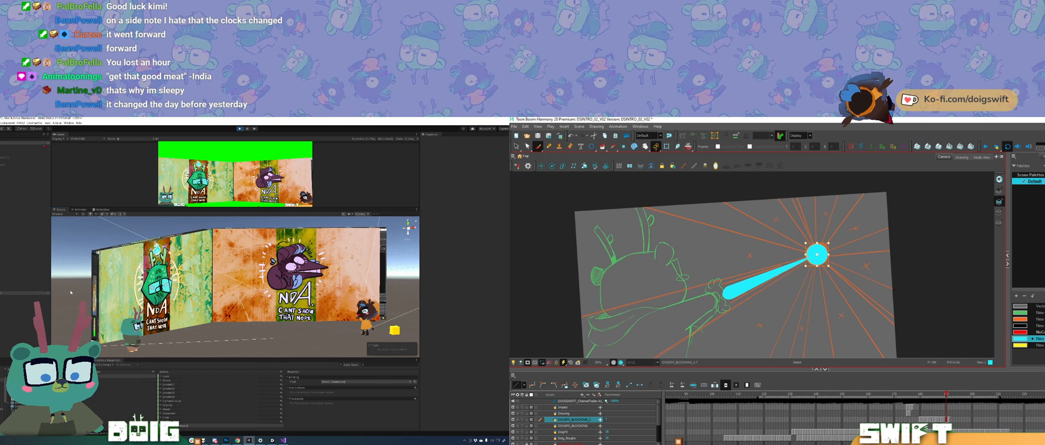
pyautogui.click(816, 255)
pyautogui.hotkey('alt', 'b')
pyautogui.press(',')
pyautogui.press(',')
pyautogui.press(',')
pyautogui.press('.')
pyautogui.press('.')
pyautogui.press('.')
pyautogui.press(',')
pyautogui.press('.')
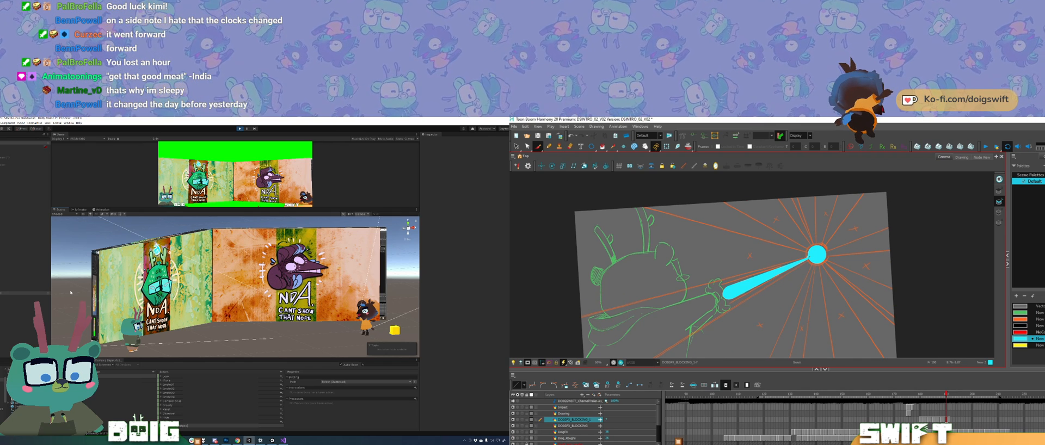
# Step: Nudge the circle on the new tapered bolt drawing into line with the circle on the preceding drawing
pyautogui.hotkey('alt', 'b')
pyautogui.press(',')
pyautogui.press('.')
pyautogui.hotkey('alt', 's')
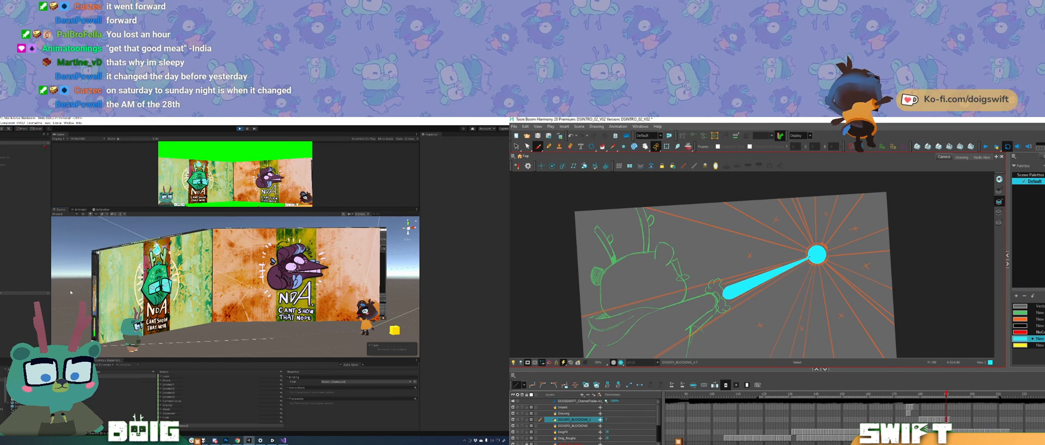
pyautogui.hotkey('alt', 'b')
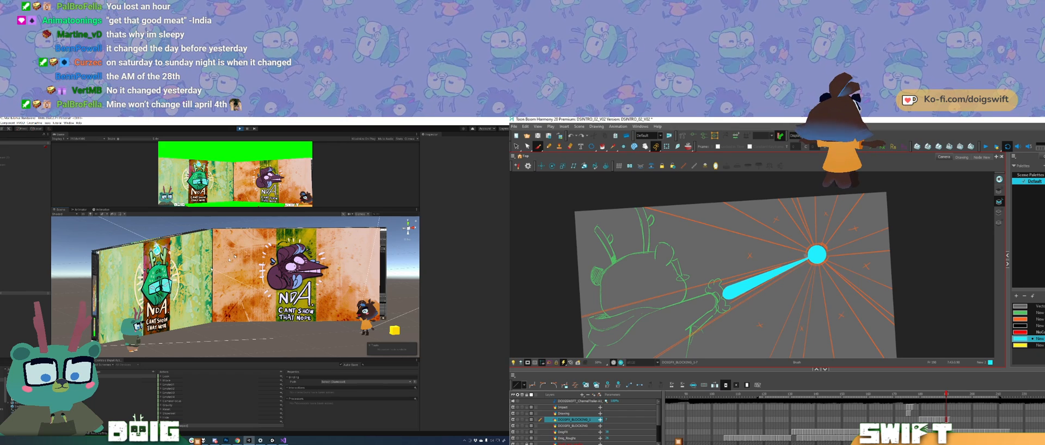
pyautogui.press(',')
pyautogui.press('.')
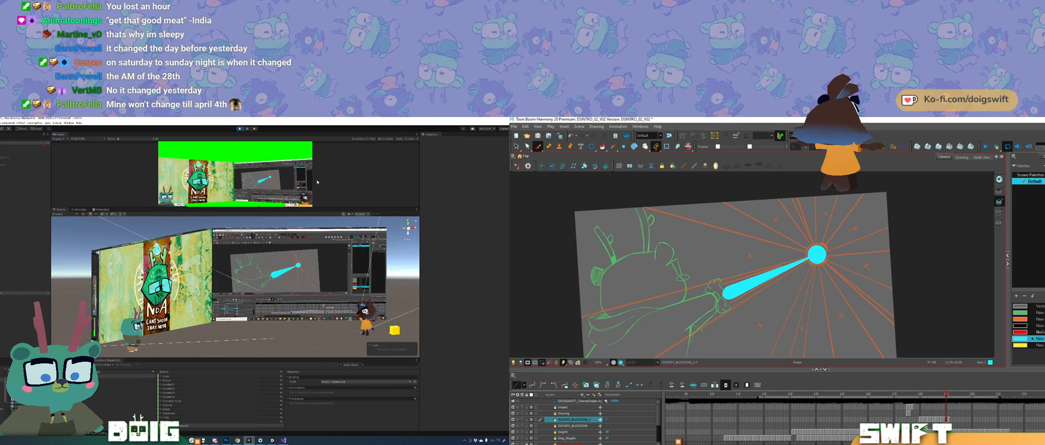
pyautogui.press('.')
pyautogui.press(',')
pyautogui.press('.')
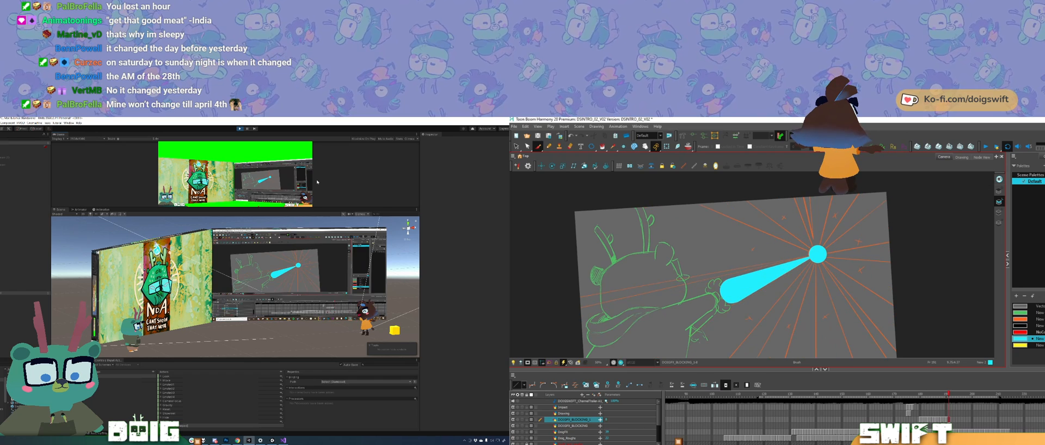
pyautogui.click(818, 254)
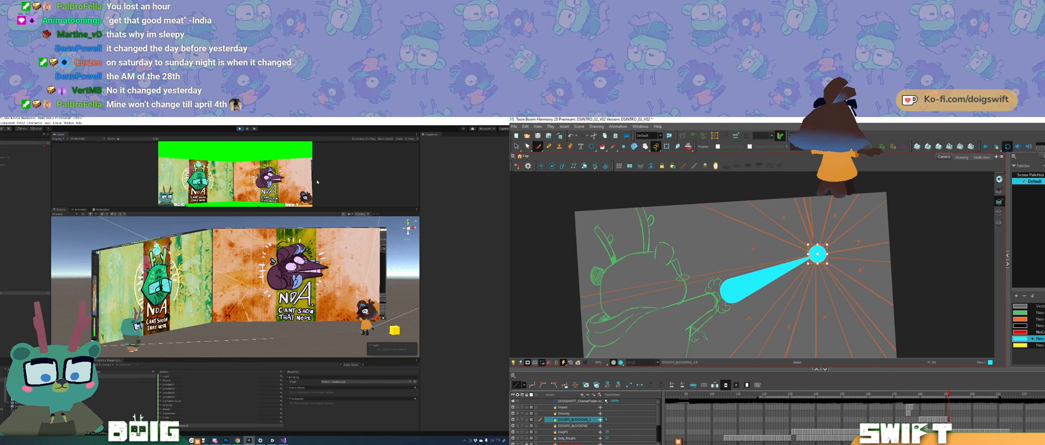
pyautogui.click(861, 295)
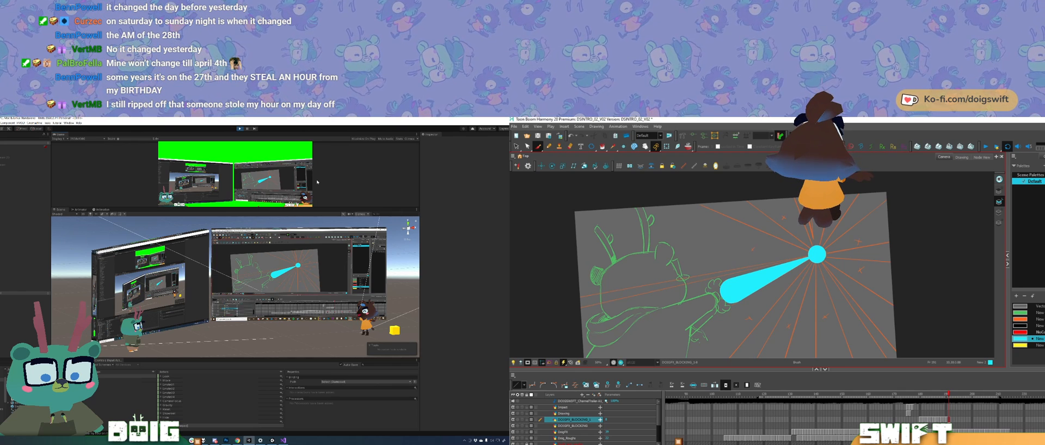
# Step: Flip back and forth through the last few lightning drawings to check the circle's alignment and the bolt's motion
pyautogui.press(',')
pyautogui.press(',')
pyautogui.press('.')
pyautogui.press('.')
pyautogui.press(',')
pyautogui.press(',')
pyautogui.press(',')
pyautogui.press('.')
pyautogui.press('.')
pyautogui.press('.')
pyautogui.press(',')
pyautogui.press('.')
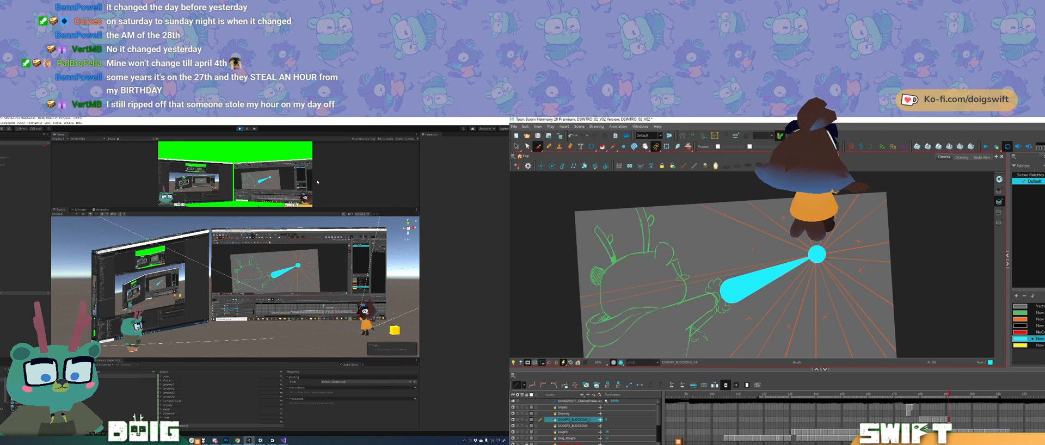
# Step: Extend the exposure of the new tapered bolt drawing and check its timing against the previous frames
pyautogui.press('.')
pyautogui.press('F5')
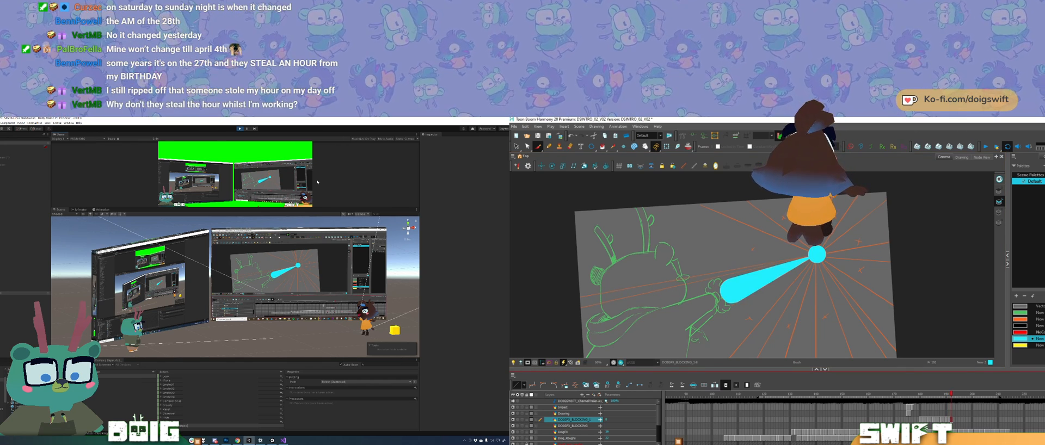
pyautogui.press(',')
pyautogui.press(',')
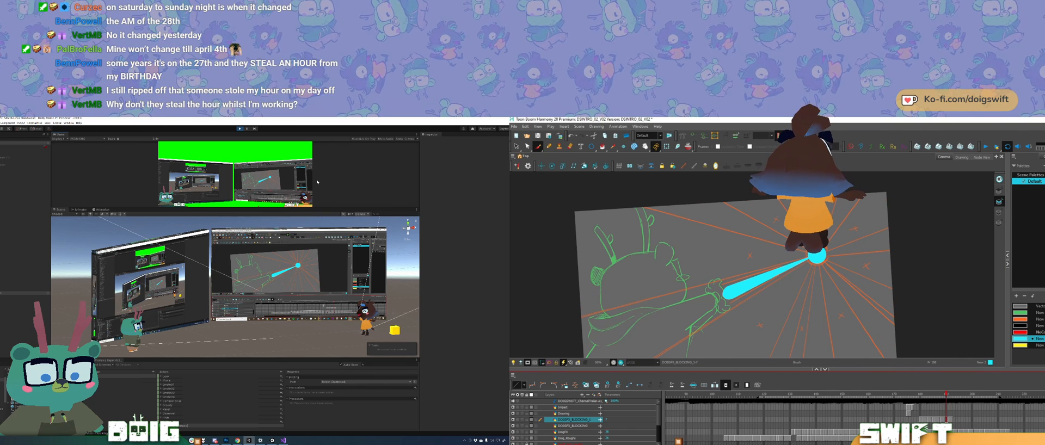
pyautogui.press('.')
pyautogui.press('.')
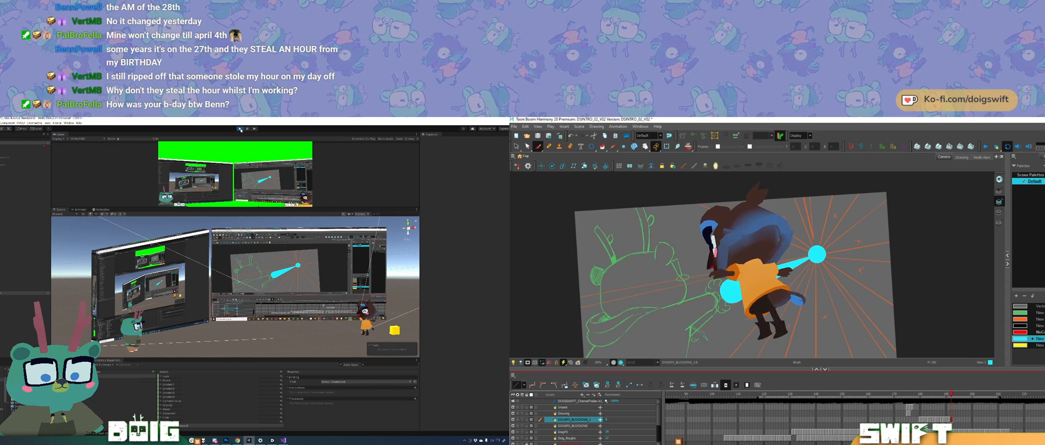
# Step: Stop play mode in Unity
pyautogui.click(240, 129)
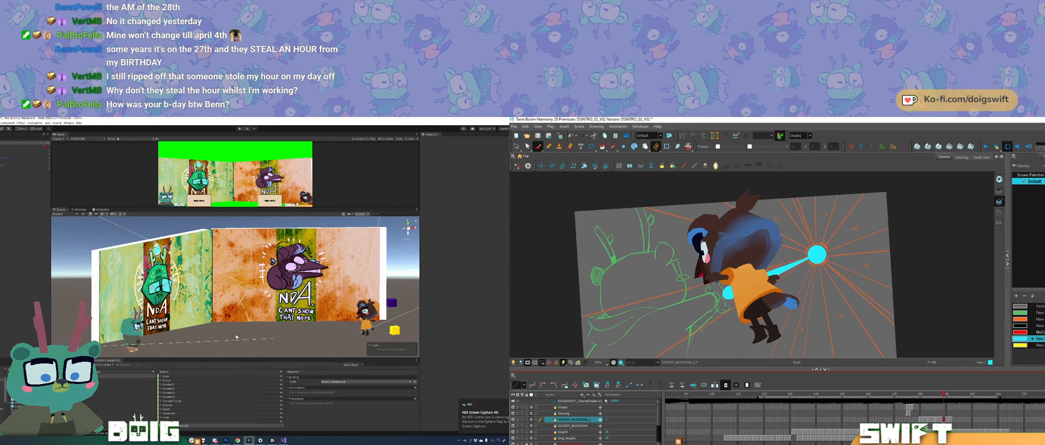
# Step: In Harmony, carry the circle and tapered bolt over into the empty frame following the last bolt drawing
pyautogui.press('.')
pyautogui.press(',')
pyautogui.press(',')
pyautogui.press(',')
pyautogui.press('.')
pyautogui.press('.')
pyautogui.press('.')
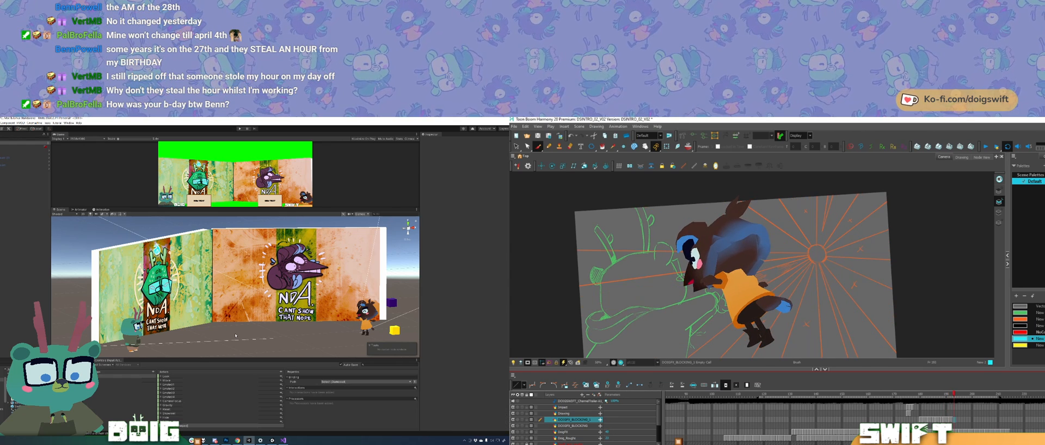
pyautogui.press(',')
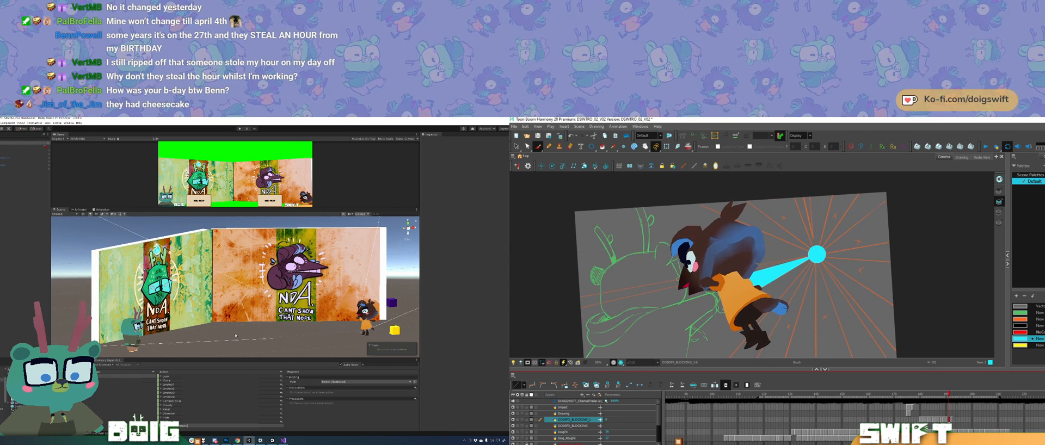
pyautogui.press('.')
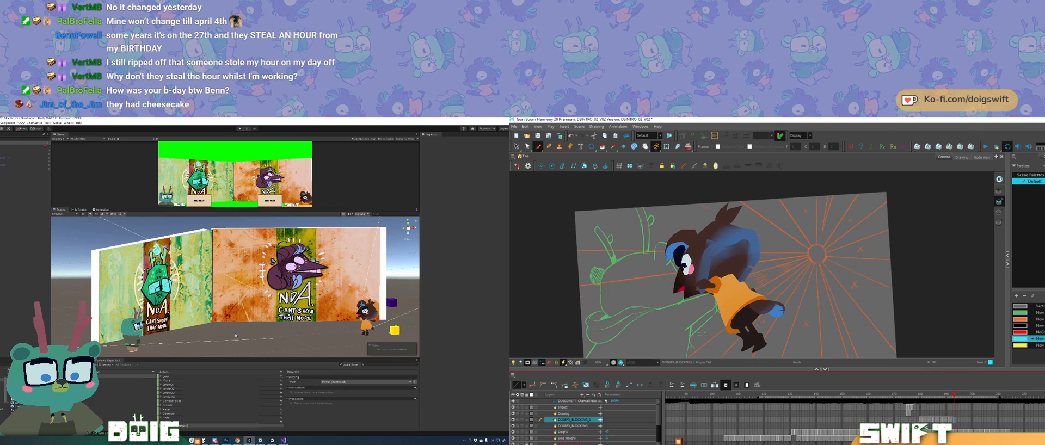
pyautogui.keyDown('ctrl'); pyautogui.click(811, 256); pyautogui.keyUp('ctrl')
pyautogui.hotkey('alt', 'b')
pyautogui.press('.')
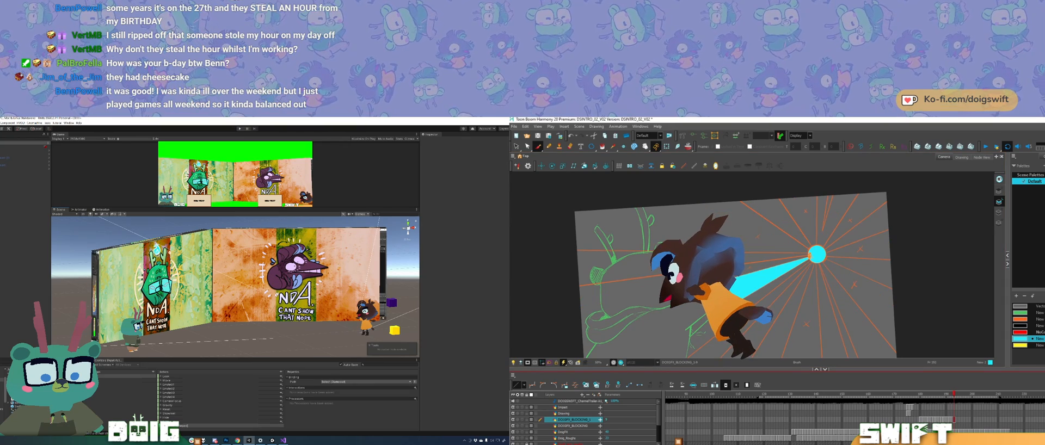
# Step: Paste the copied bolt artwork at the next frame in Harmony, and enable the floor object's mesh renderer in Unity
pyautogui.moveTo(281, 274)
pyautogui.mouseDown()
pyautogui.moveTo(256, 295)
pyautogui.moveTo(177, 296)
pyautogui.moveTo(235, 290)
pyautogui.moveTo(178, 299)
pyautogui.moveTo(361, 306)
pyautogui.moveTo(153, 318)
pyautogui.moveTo(210, 298)
pyautogui.mouseUp()
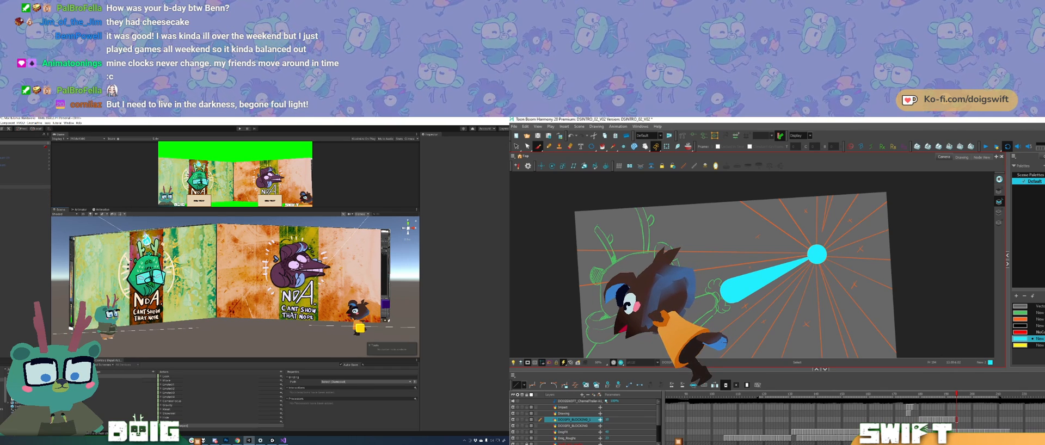
pyautogui.press('.')
pyautogui.hotkey('ctrl', 'v')
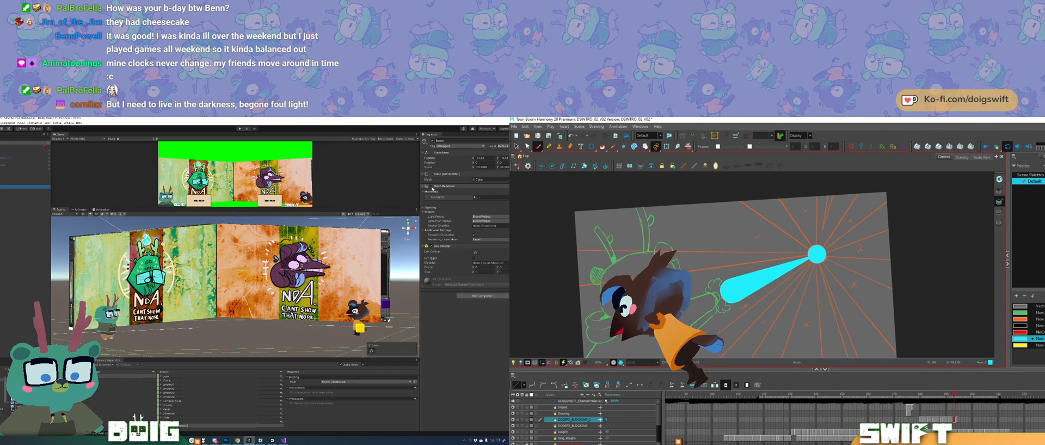
pyautogui.click(432, 187)
# Step: Flip through the preceding Harmony drawings and compare them with the pasted bolt
pyautogui.press(',')
pyautogui.press(',')
pyautogui.press(',')
pyautogui.press(',')
pyautogui.press(',')
pyautogui.press('.')
pyautogui.press('.')
pyautogui.press('.')
# Step: Select the directional light in Unity's scene and rotate it to redirect the shadows cast on the floor
pyautogui.moveTo(261, 291)
pyautogui.mouseDown()
pyautogui.moveTo(197, 307)
pyautogui.moveTo(258, 309)
pyautogui.moveTo(231, 315)
pyautogui.moveTo(261, 261)
pyautogui.moveTo(226, 284)
pyautogui.mouseUp()
pyautogui.keyDown('ctrl'); pyautogui.click(766, 280); pyautogui.keyUp('ctrl')
pyautogui.scroll(-5, 222, 325)
pyautogui.click(271, 257)
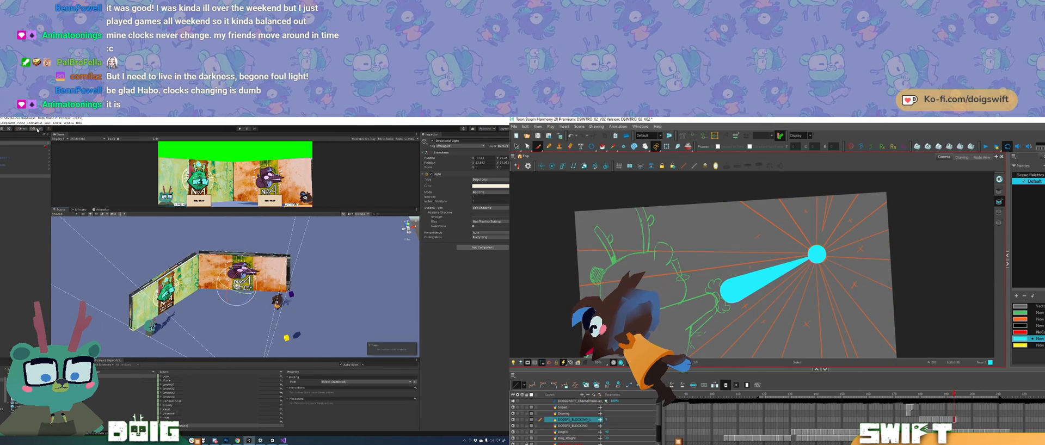
pyautogui.moveTo(229, 298); pyautogui.dragTo(152, 326)
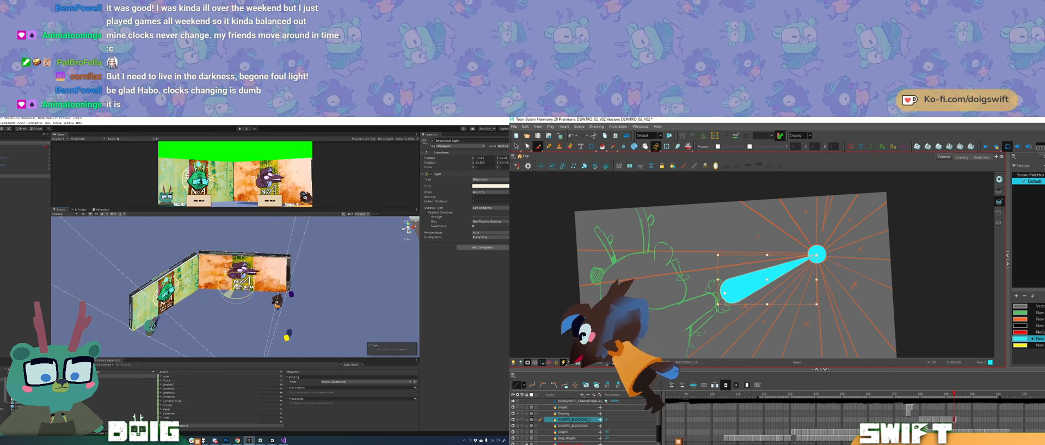
pyautogui.moveTo(267, 286); pyautogui.dragTo(271, 275)
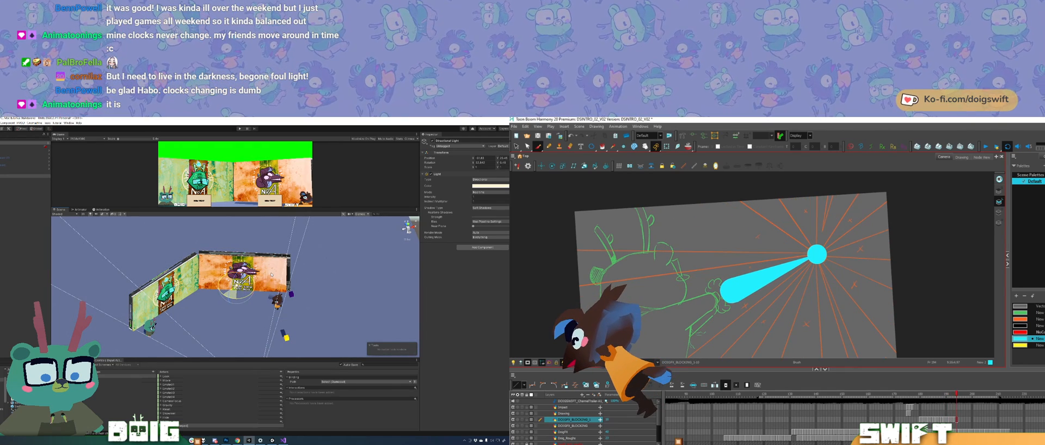
pyautogui.moveTo(251, 311); pyautogui.dragTo(249, 266)
pyautogui.press('.')
pyautogui.press(',')
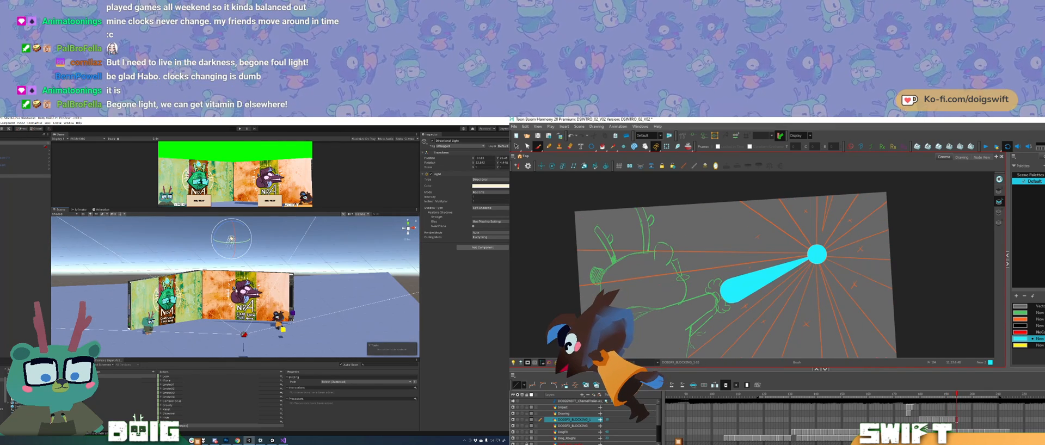
# Step: Paste the copied bolt artwork into the next frame of the lightning layer in Harmony
pyautogui.press('.')
pyautogui.hotkey('ctrl', 'v')
pyautogui.moveTo(155, 297)
pyautogui.mouseDown()
pyautogui.moveTo(199, 291)
pyautogui.moveTo(220, 303)
pyautogui.mouseUp()
pyautogui.click(817, 255)
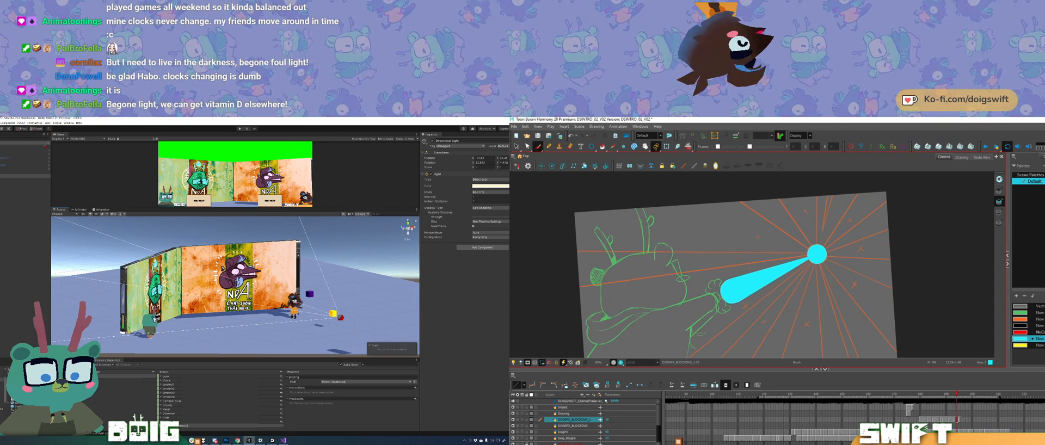
pyautogui.press('.')
pyautogui.press('.')
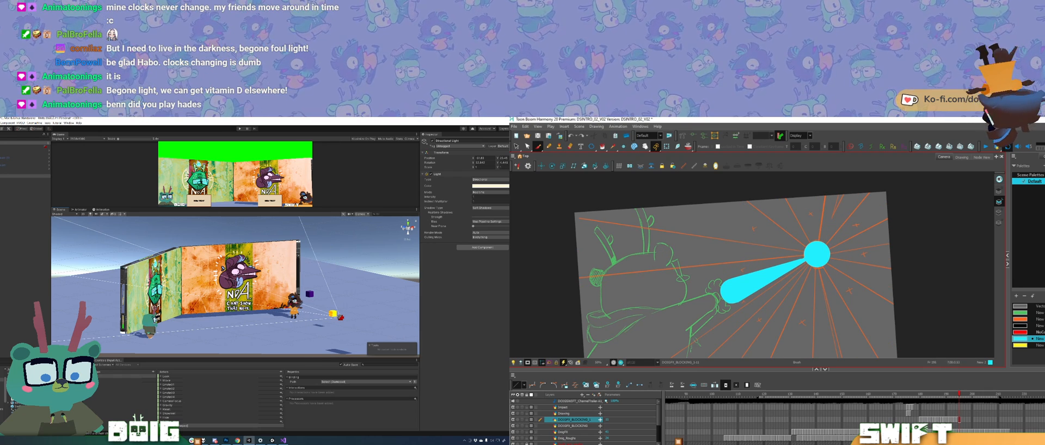
# Step: Flip between the newest bolt drawing and the ones just before it to compare them
pyautogui.press(',')
pyautogui.press(',')
pyautogui.press('.')
pyautogui.press(',')
pyautogui.press(',')
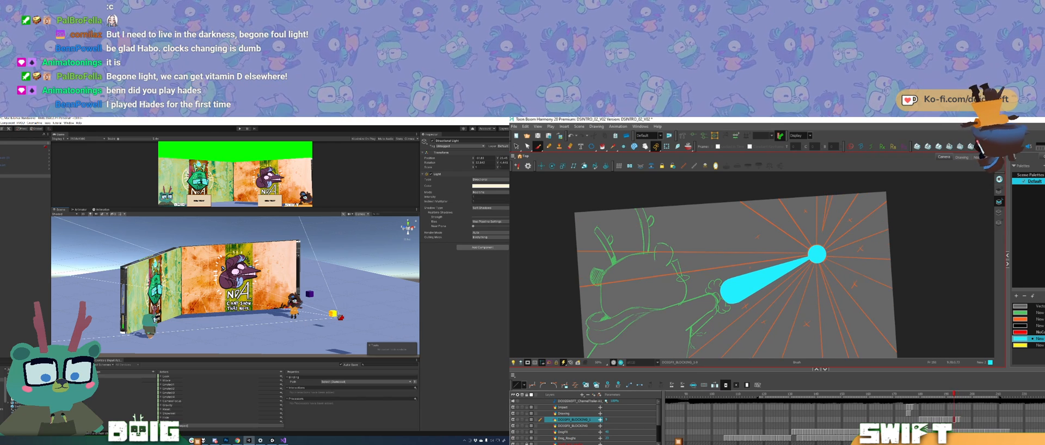
pyautogui.press('.')
pyautogui.press('.')
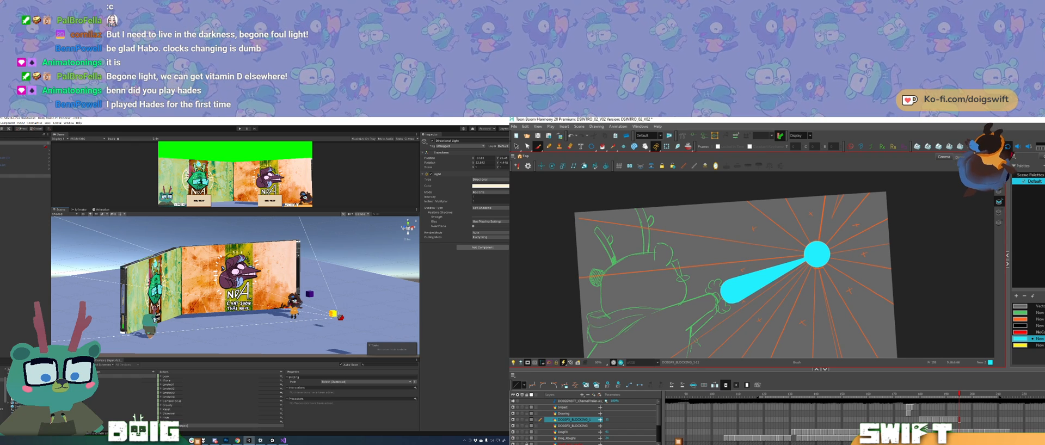
# Step: Paste the cyan circle into the next empty frame, over the rough orange circle
pyautogui.press('.')
pyautogui.hotkey('alt', 'b')
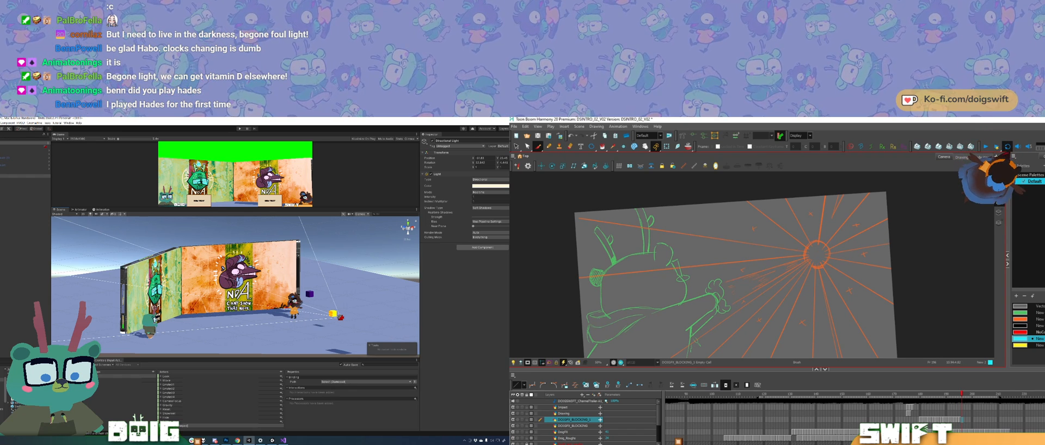
pyautogui.hotkey('ctrl', 'v')
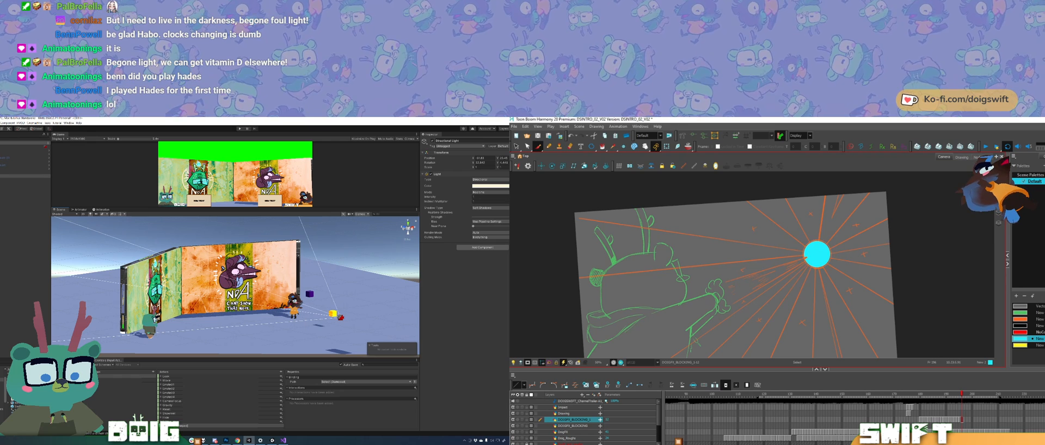
pyautogui.hotkey('alt', 'b')
pyautogui.press(',')
pyautogui.press('.')
pyautogui.press(',')
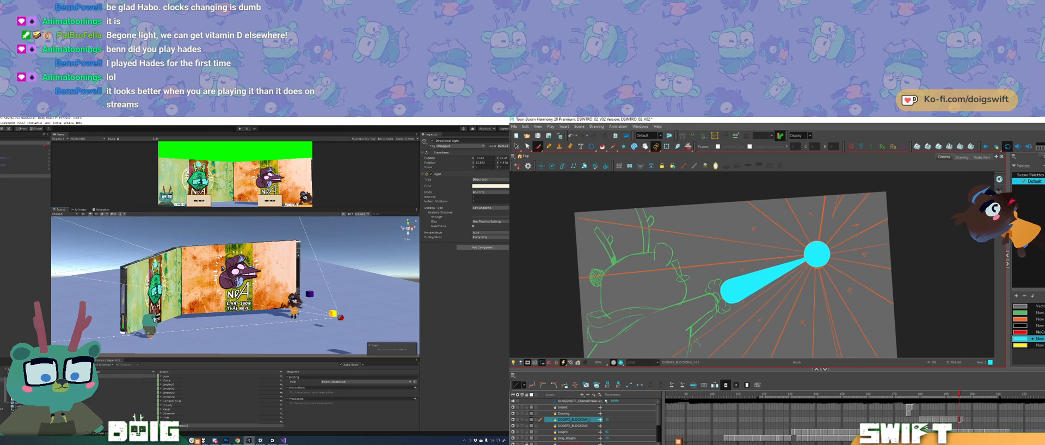
# Step: Copy the tapered bolt from the preceding drawing and paste it into the frame that holds only the circle
pyautogui.hotkey('alt', 's')
pyautogui.click(766, 280)
pyautogui.hotkey('ctrl', 'c')
pyautogui.press('.')
pyautogui.hotkey('ctrl', 'v')
pyautogui.hotkey('alt', 'b')
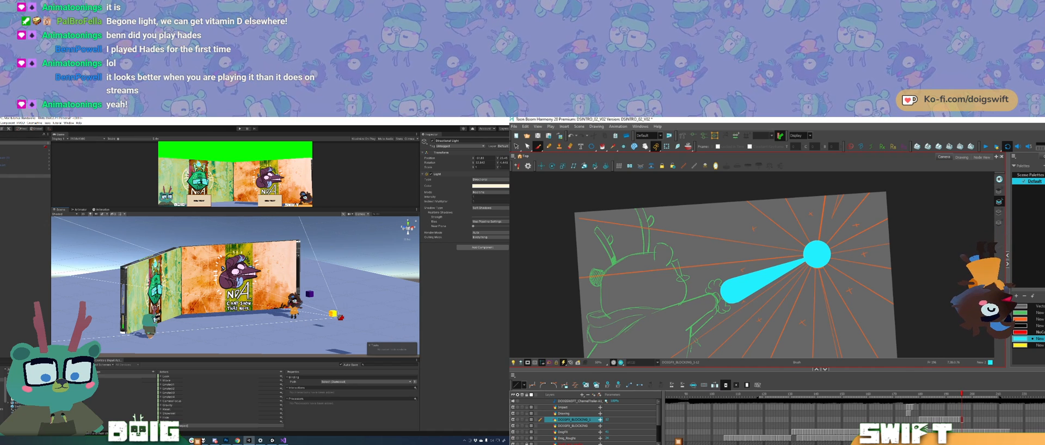
# Step: Flip back and forth through the latest bolt drawings and compare their circles and bolts against the rough effect lines
pyautogui.press(',')
pyautogui.press(',')
pyautogui.press('.')
pyautogui.press('.')
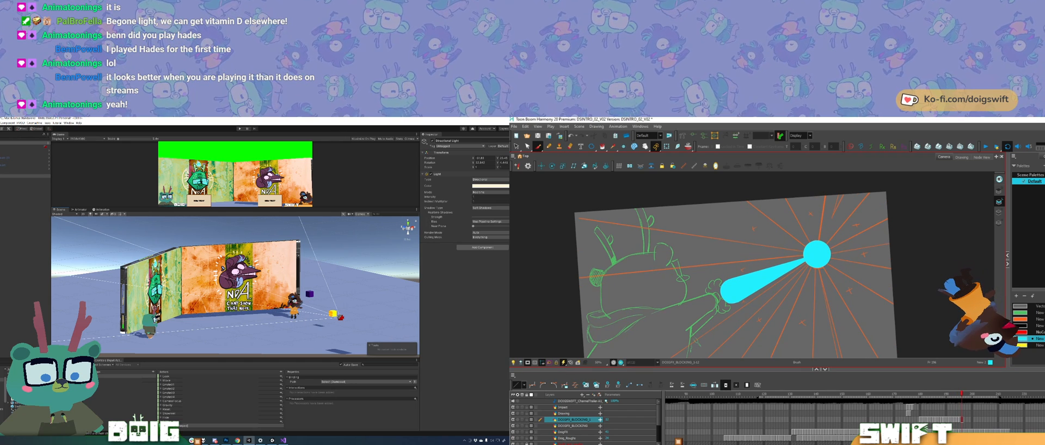
pyautogui.press(',')
pyautogui.press(',')
pyautogui.press('.')
pyautogui.press('.')
pyautogui.press(',')
pyautogui.press(',')
pyautogui.press('.')
pyautogui.press('.')
pyautogui.press('.')
pyautogui.press(',')
pyautogui.press(',')
pyautogui.press(',')
pyautogui.press(',')
pyautogui.press(',')
pyautogui.press(',')
pyautogui.press(',')
pyautogui.press(',')
pyautogui.press(',')
pyautogui.press(',')
pyautogui.press('.')
pyautogui.press('.')
pyautogui.press('.')
pyautogui.press('.')
pyautogui.press('.')
pyautogui.press('.')
pyautogui.press('.')
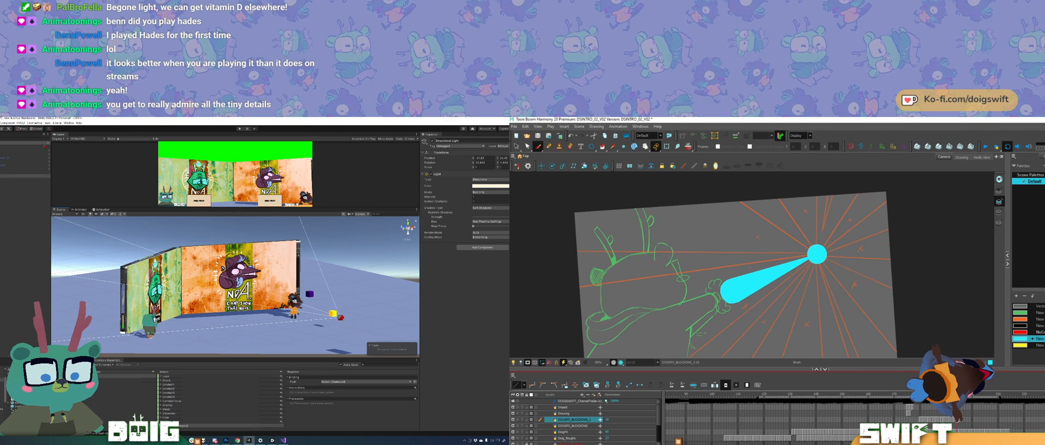
pyautogui.press(',')
pyautogui.press(',')
pyautogui.press('.')
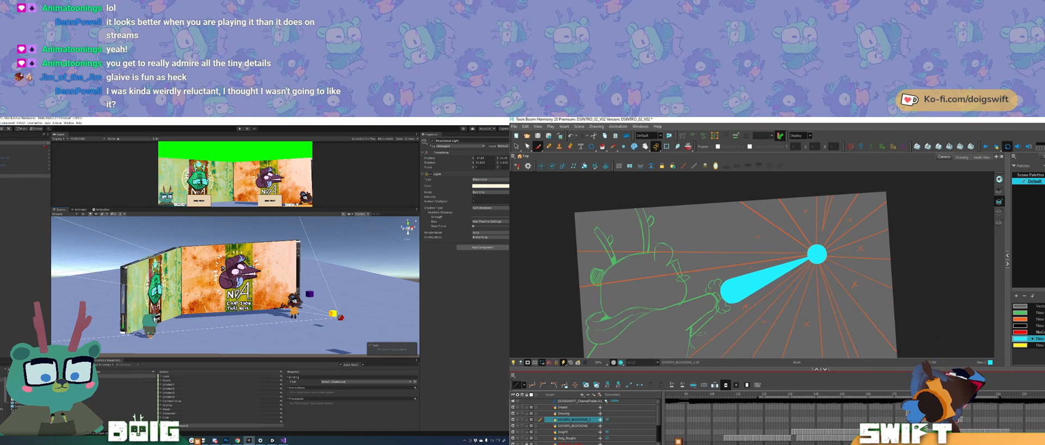
pyautogui.press(',')
pyautogui.press(',')
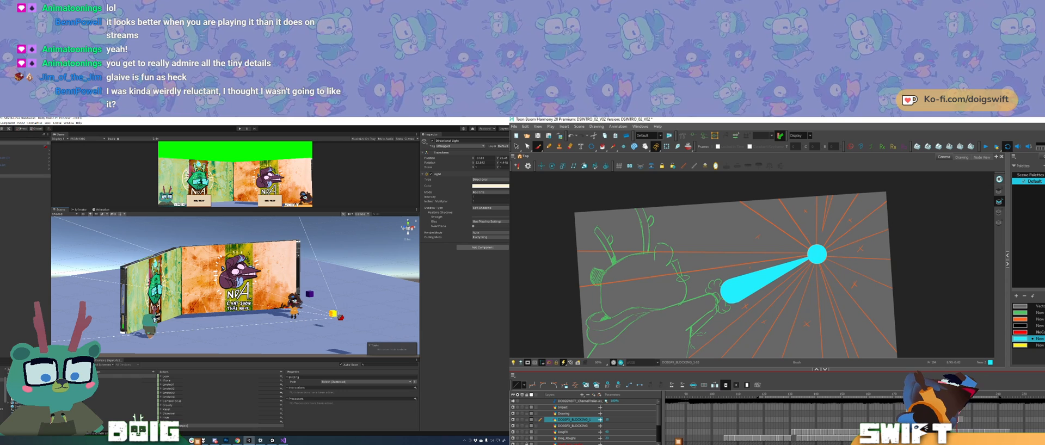
pyautogui.moveTo(763, 263); pyautogui.dragTo(783, 253)
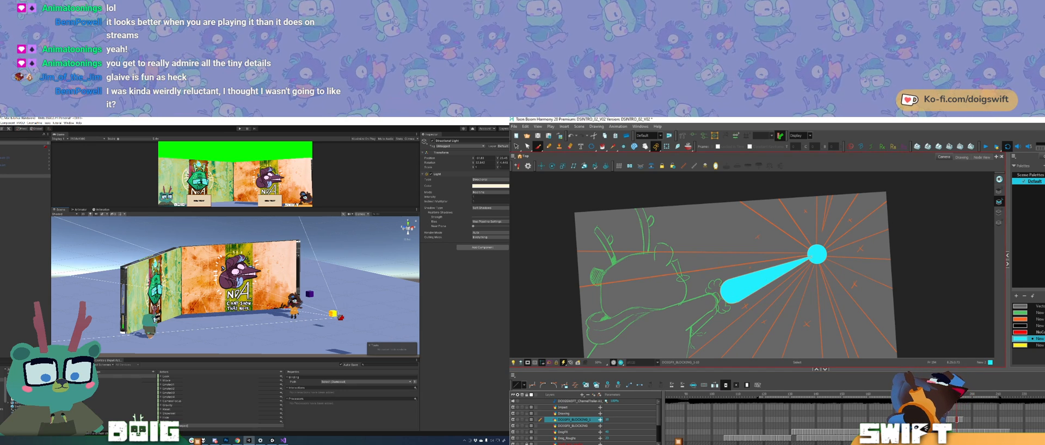
pyautogui.hotkey('alt', 'b')
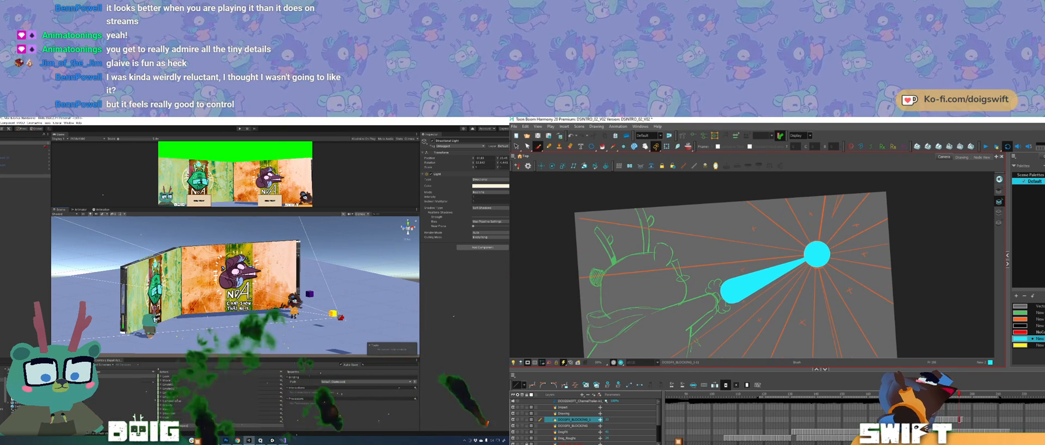
# Step: Review the whole lightning sequence, from the earlier broken-up bolt drawings through to the latest solid bolt drawings
pyautogui.press('.')
pyautogui.press('.')
pyautogui.press('.')
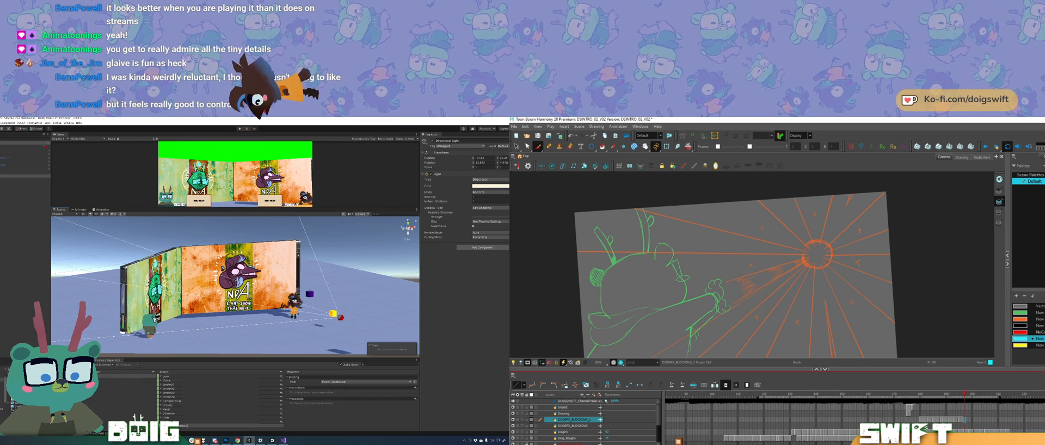
pyautogui.press(',')
pyautogui.press(',')
pyautogui.press(',')
pyautogui.press(',')
pyautogui.press(',')
pyautogui.press('.')
pyautogui.press('.')
pyautogui.press('.')
pyautogui.press(',')
pyautogui.press(',')
pyautogui.press(',')
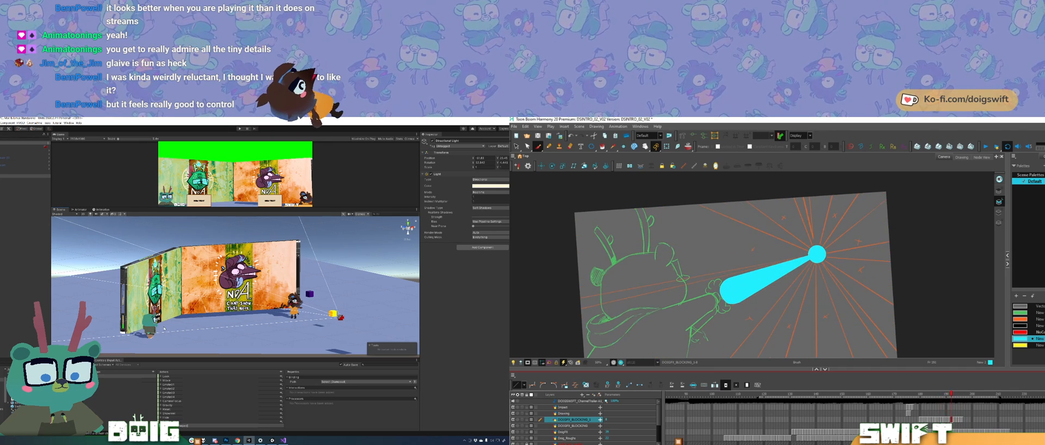
pyautogui.press(',')
pyautogui.press(',')
pyautogui.press(',')
pyautogui.press(',')
pyautogui.press(',')
pyautogui.press(',')
pyautogui.press(',')
pyautogui.press(',')
pyautogui.press(',')
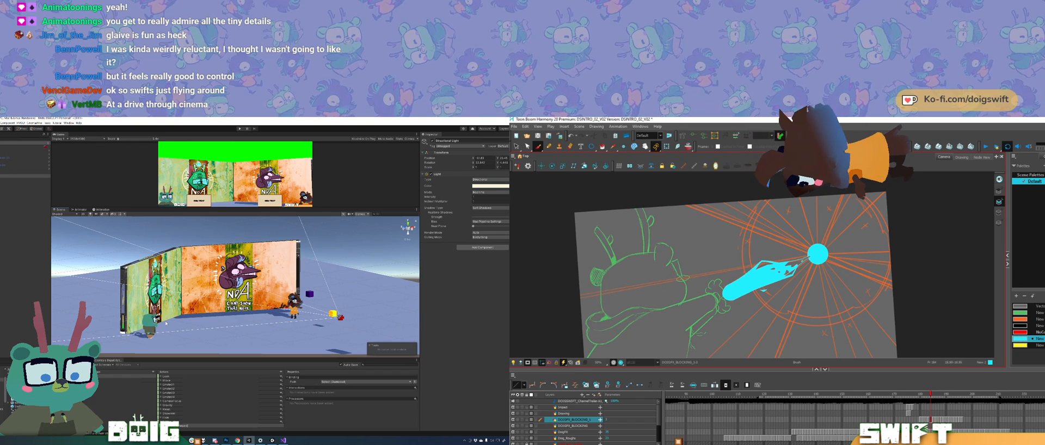
pyautogui.press('.')
pyautogui.press('.')
pyautogui.press('.')
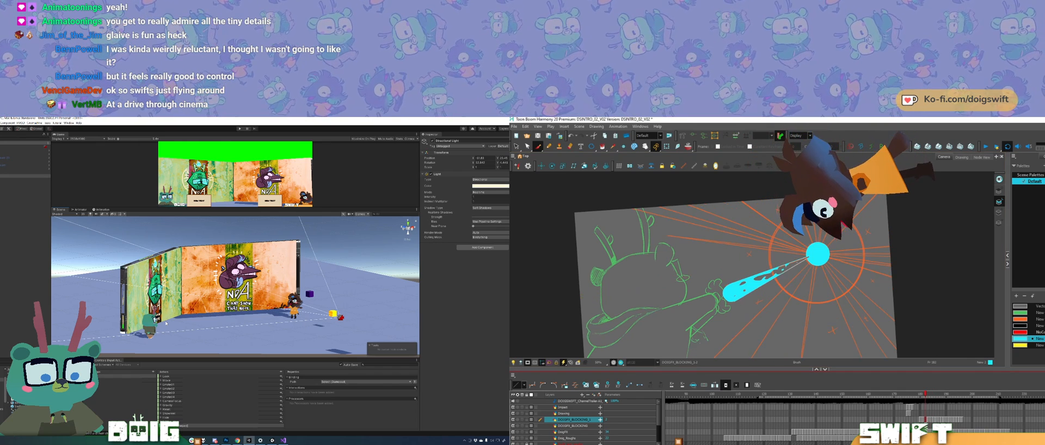
pyautogui.press('.')
pyautogui.press('.')
pyautogui.press('.')
pyautogui.press('.')
pyautogui.press('.')
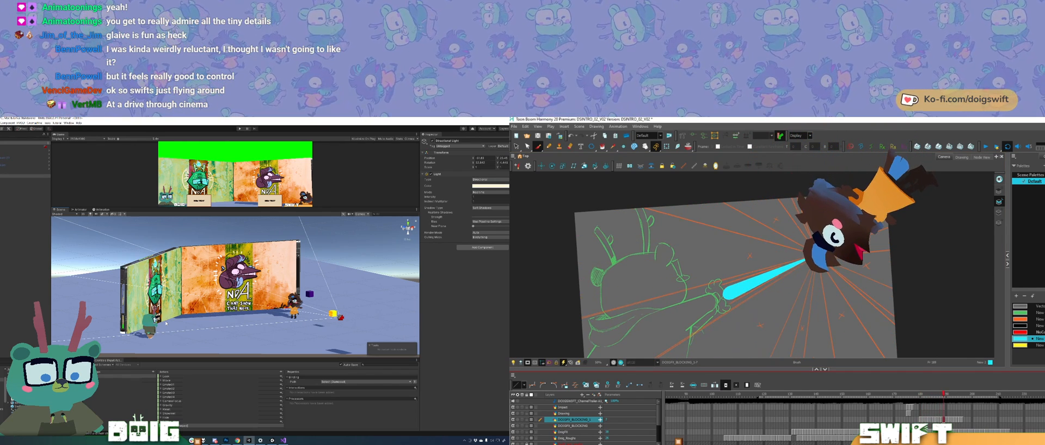
pyautogui.press('.')
pyautogui.press('.')
pyautogui.press('.')
pyautogui.press('.')
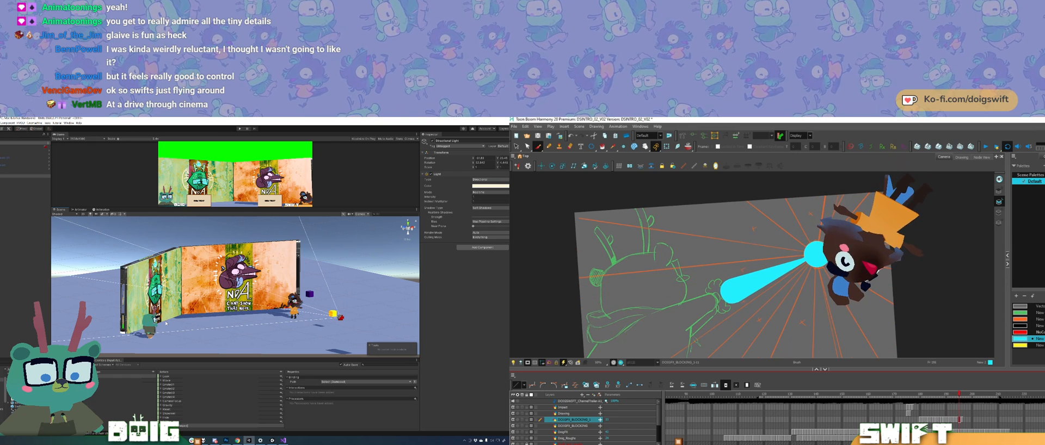
# Step: Copy the circle and tapered bolt from the last drawing and paste them into the empty frame after it
pyautogui.hotkey('alt', 's')
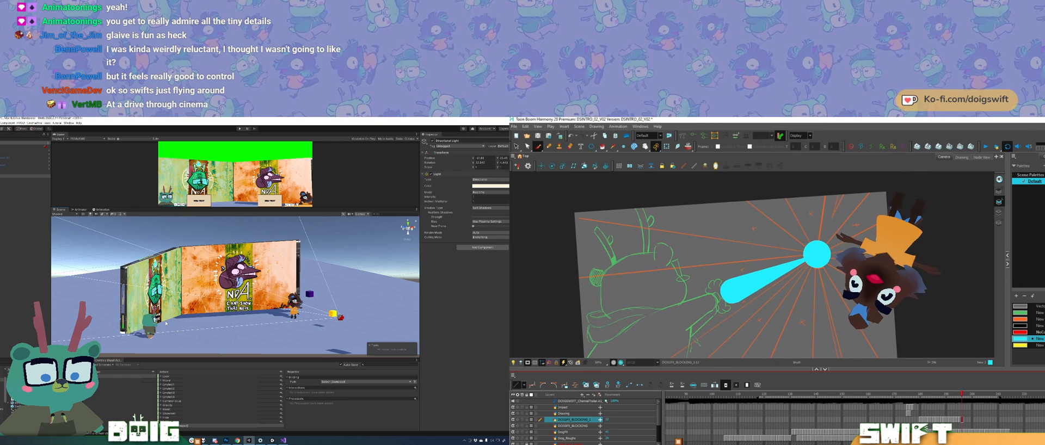
pyautogui.hotkey('alt', 'b')
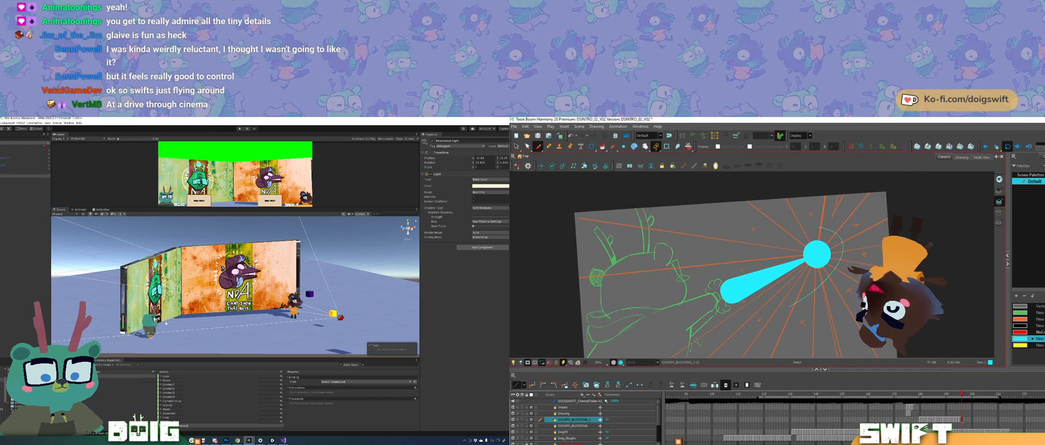
pyautogui.press('.')
pyautogui.hotkey('ctrl', 'v')
pyautogui.moveTo(864, 249); pyautogui.dragTo(874, 272)
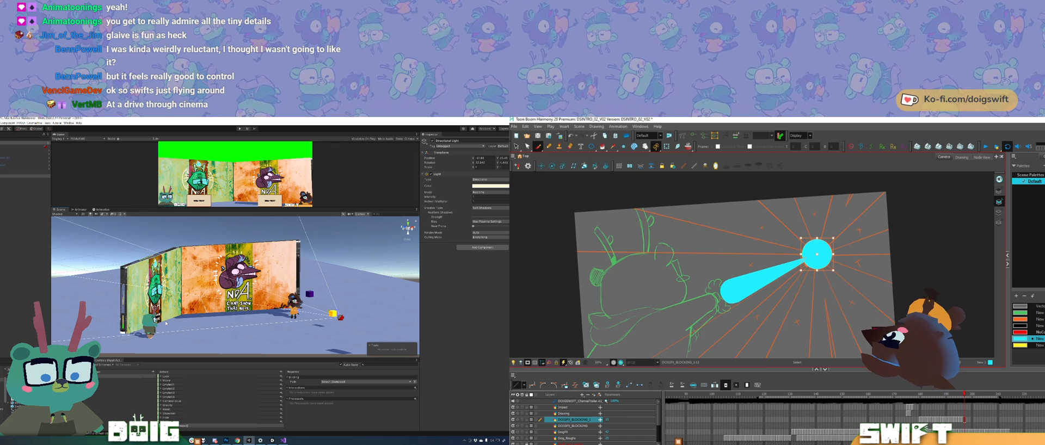
pyautogui.press(',')
pyautogui.press('.')
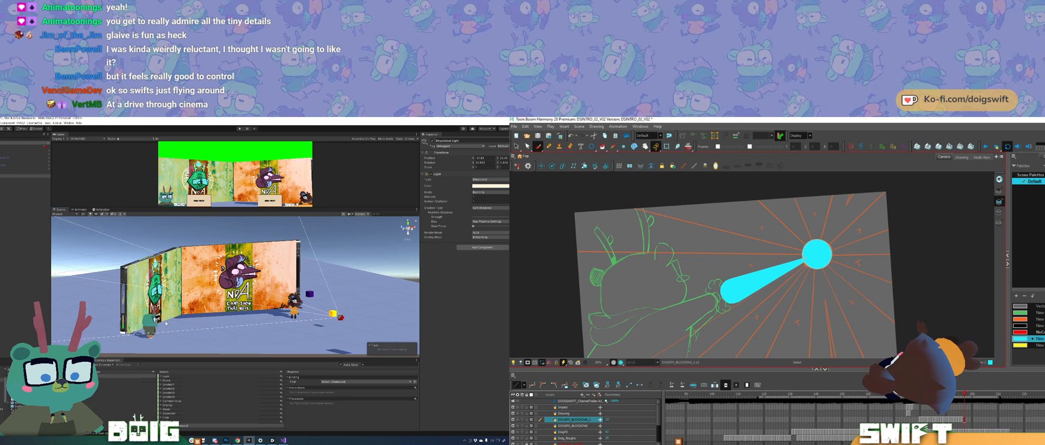
pyautogui.hotkey('alt', 'b')
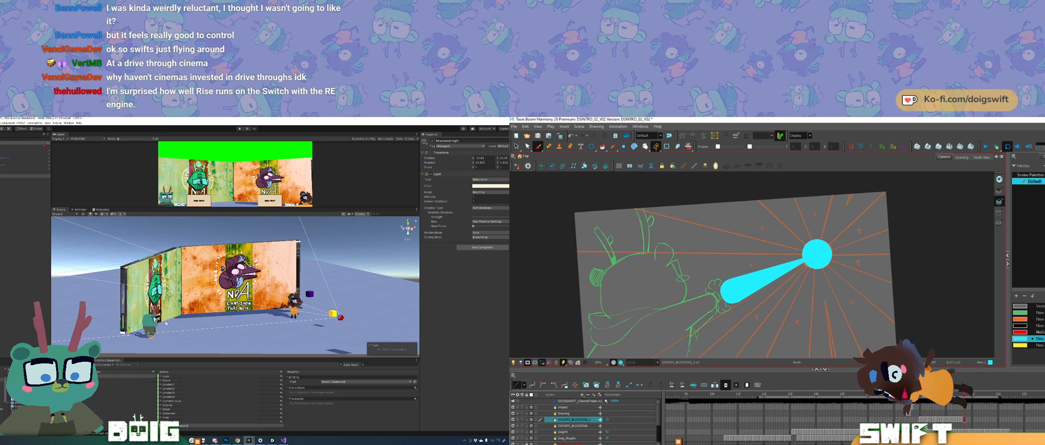
pyautogui.press(',')
pyautogui.press(',')
pyautogui.press('.')
pyautogui.press('.')
pyautogui.press('.')
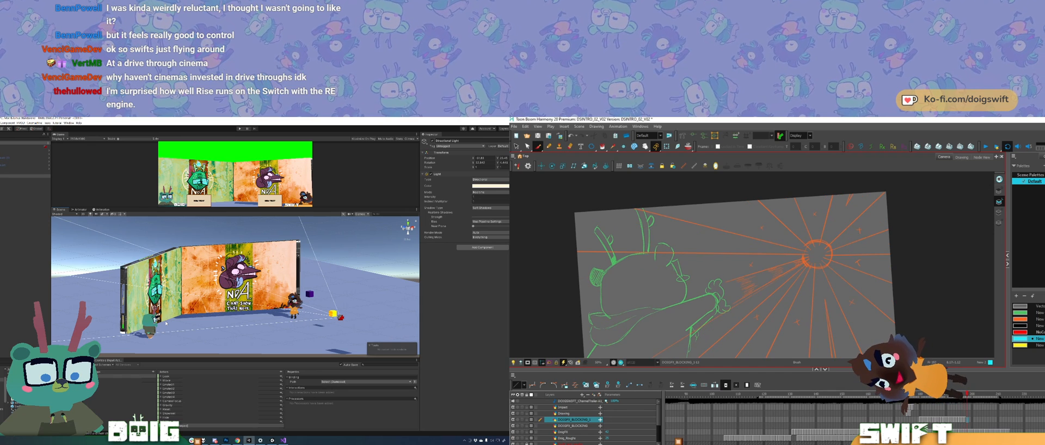
# Step: Extend the lightning by one drawing: copy the newest circle and bolt into the following empty frame and compare it with its neighbours
pyautogui.press(',')
pyautogui.moveTo(826, 292); pyautogui.dragTo(809, 223)
pyautogui.hotkey('ctrl', 'c')
pyautogui.press('.')
pyautogui.hotkey('ctrl', 'v')
pyautogui.hotkey('alt', 'b')
pyautogui.press(',')
pyautogui.press(',')
pyautogui.press(',')
pyautogui.press('.')
pyautogui.press('.')
# Step: Paste the same circle and bolt once more into the next empty frame of the lightning layer
pyautogui.press('.')
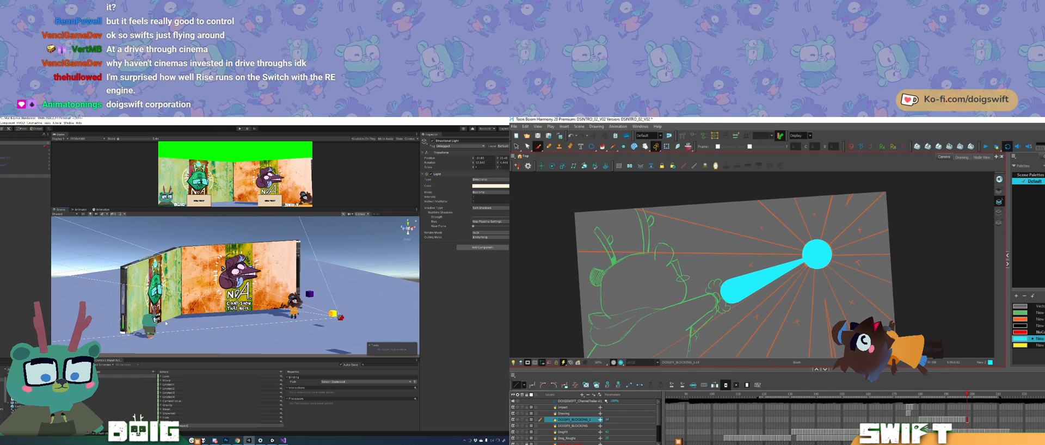
pyautogui.press('.')
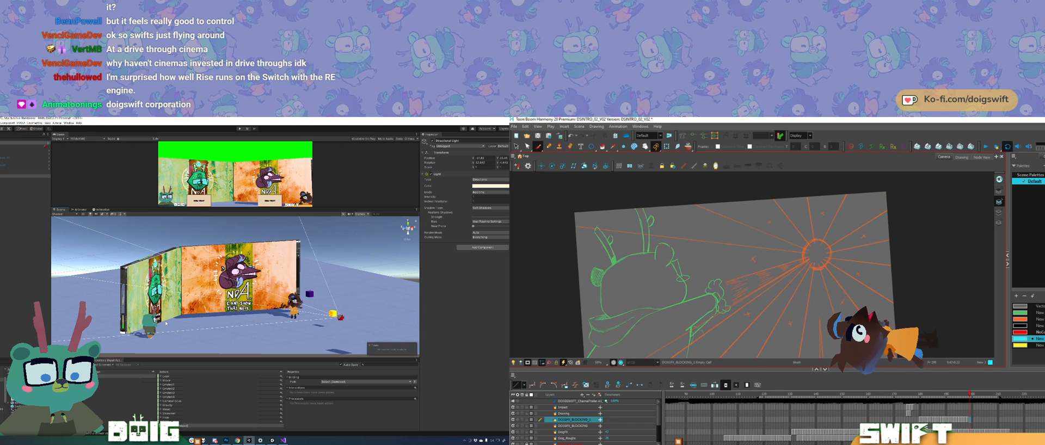
pyautogui.hotkey('ctrl', 'v')
pyautogui.hotkey('alt', 'b')
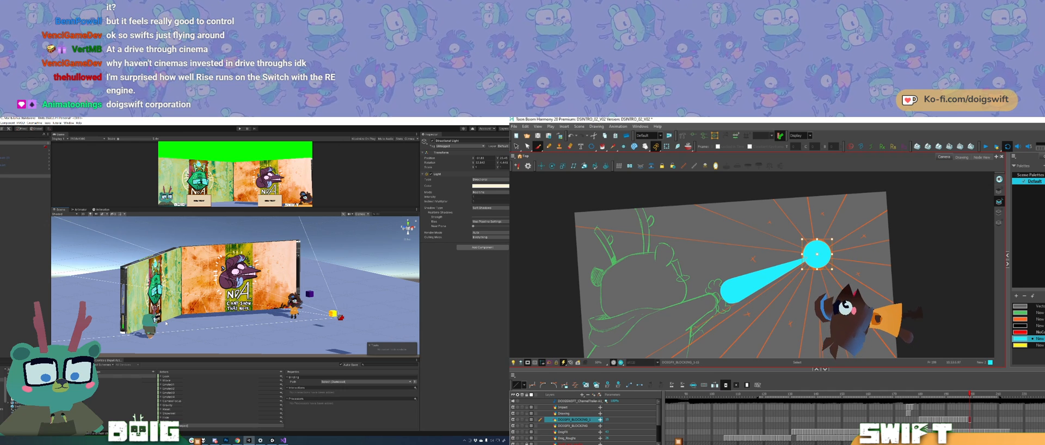
pyautogui.press(',')
pyautogui.press('.')
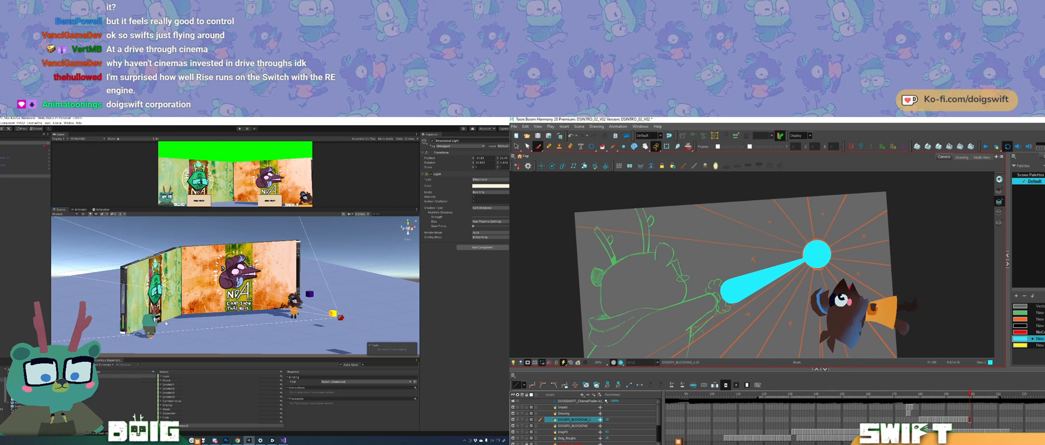
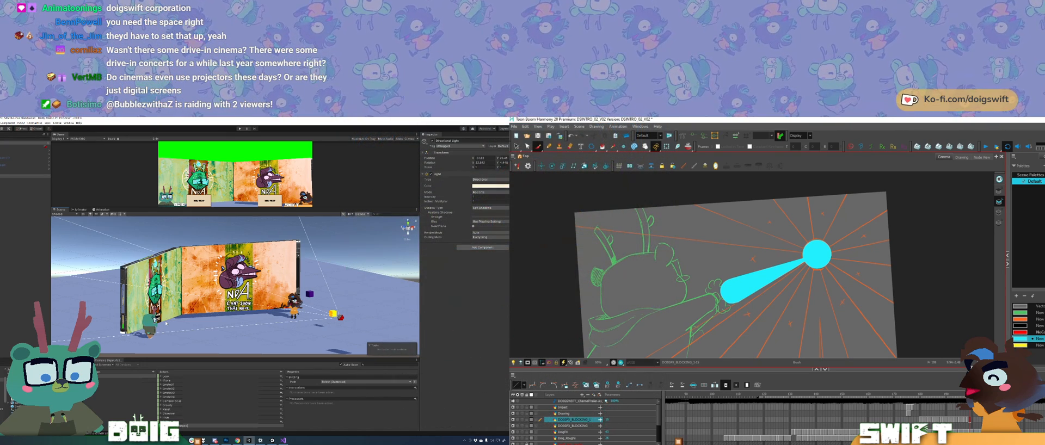
# Step: Compare the newest circle and bolt drawings with the neighbouring and still empty frames of the lightning layer
pyautogui.press('.')
pyautogui.press(',')
pyautogui.press('.')
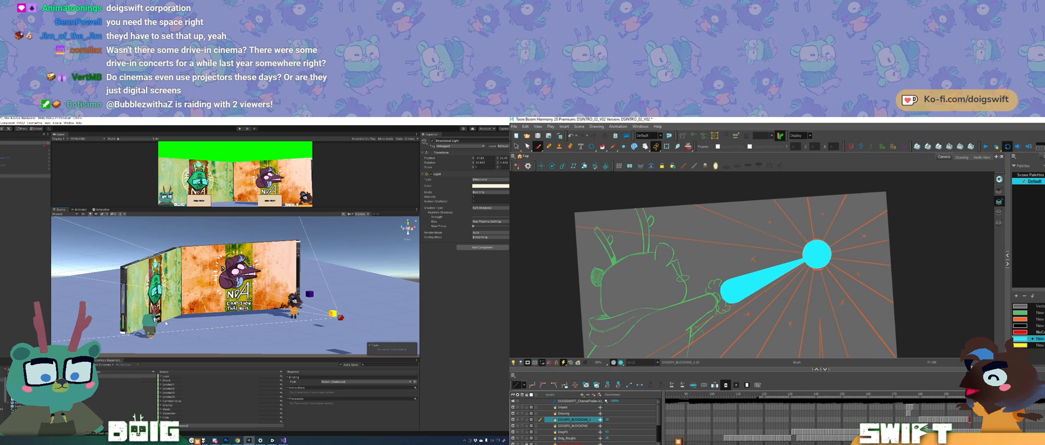
pyautogui.press('.')
pyautogui.press(',')
pyautogui.press('.')
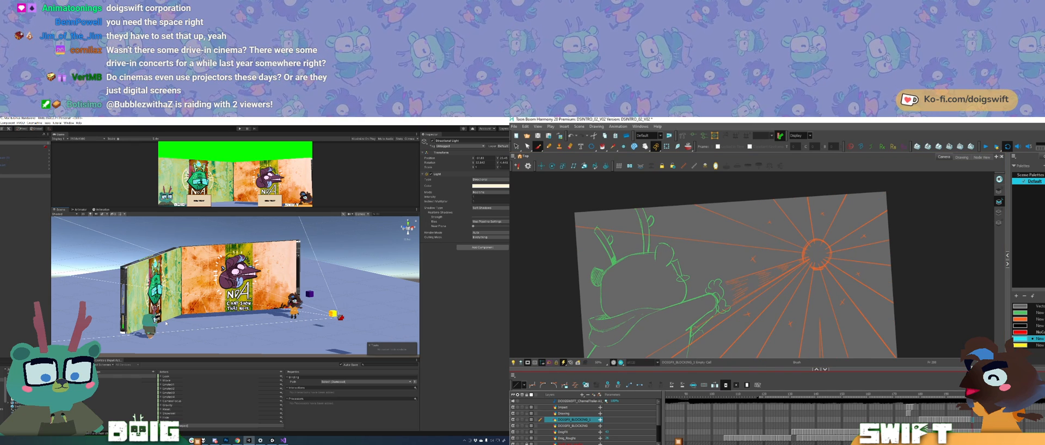
pyautogui.press(',')
pyautogui.press(',')
pyautogui.press(',')
pyautogui.press('.')
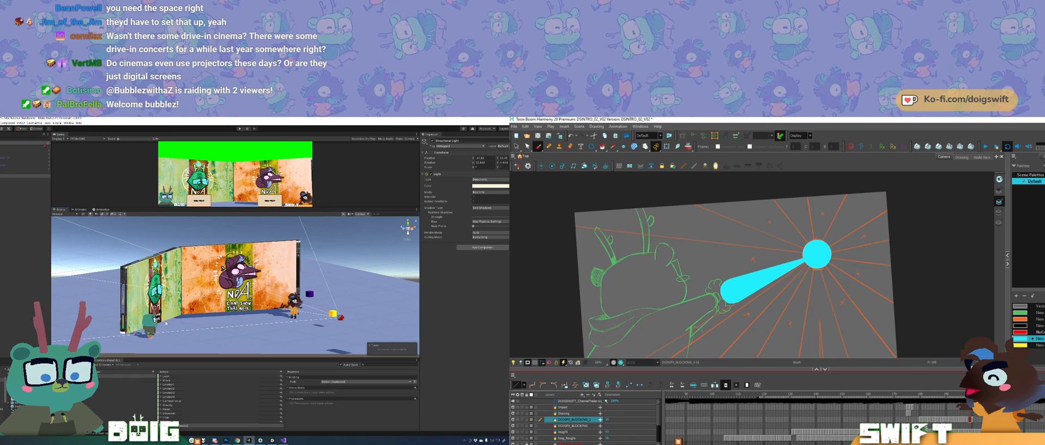
pyautogui.press('.')
pyautogui.press('.')
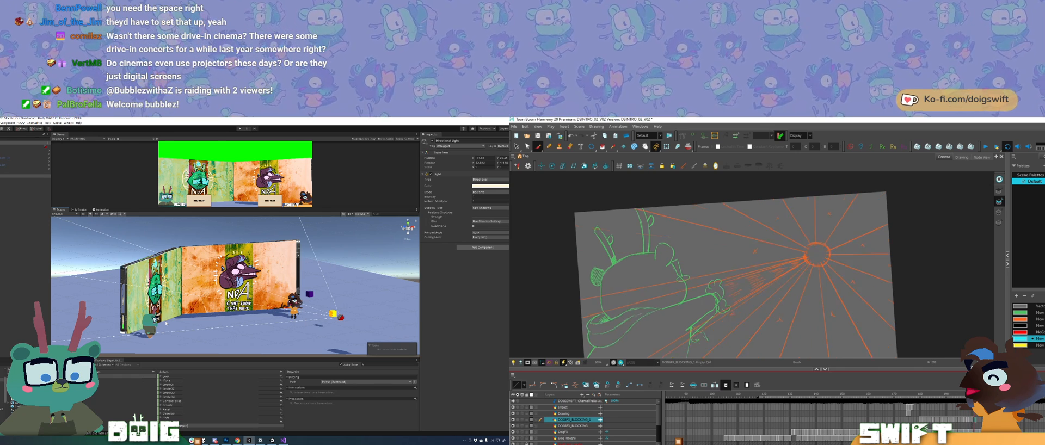
pyautogui.press(',')
pyautogui.press('.')
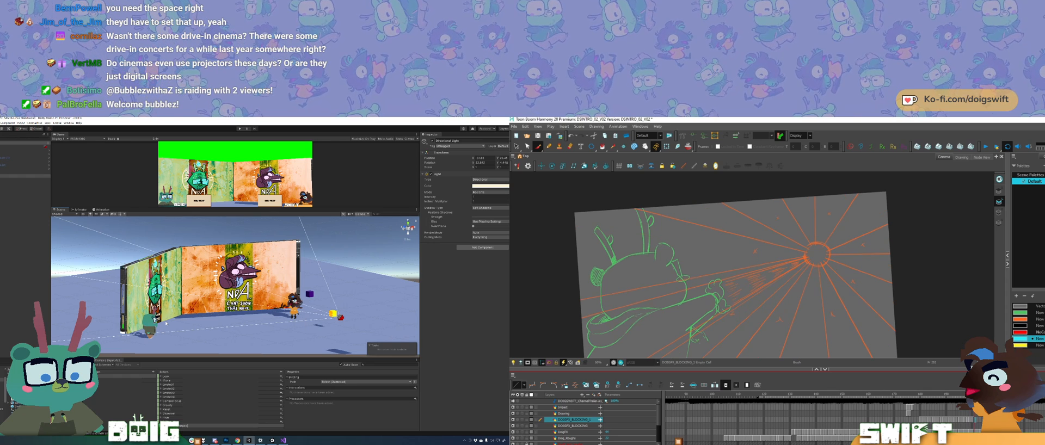
pyautogui.press(',')
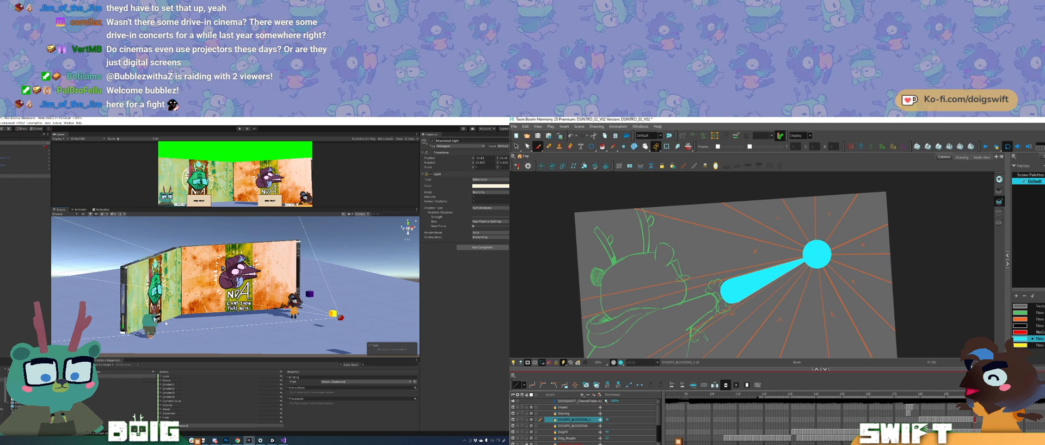
# Step: Try to delete the circle at the centre of the rays from the current lightning drawing
pyautogui.keyDown('ctrl'); pyautogui.click(817, 254); pyautogui.keyUp('ctrl')
pyautogui.click(817, 254)
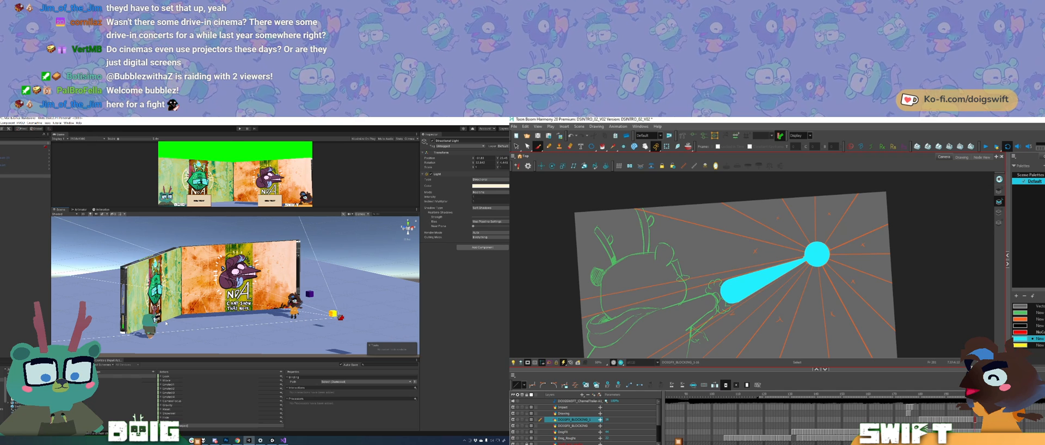
pyautogui.press('Delete')
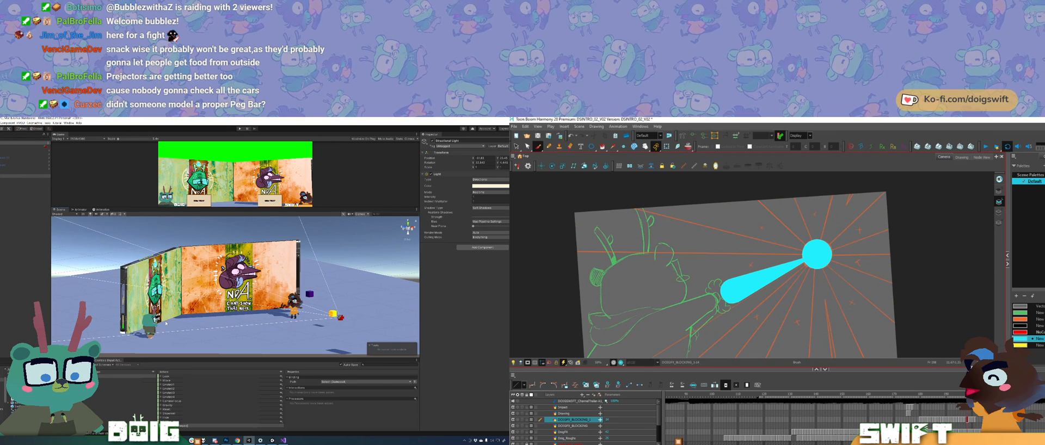
# Step: Scale down the circle at the centre of the rays in the latest lightning drawing, comparing it with the neighbouring frames
pyautogui.press('.')
pyautogui.press(',')
pyautogui.press(',')
pyautogui.press('.')
pyautogui.press('.')
pyautogui.press('.')
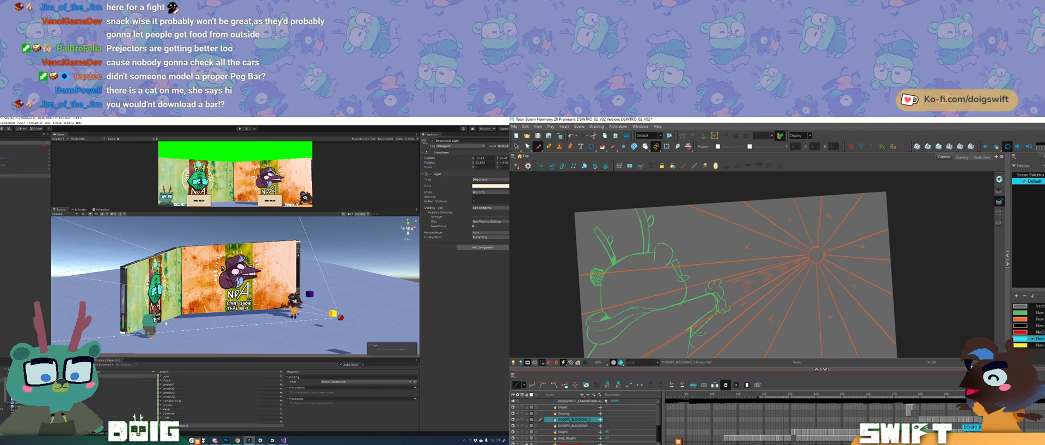
pyautogui.press(',')
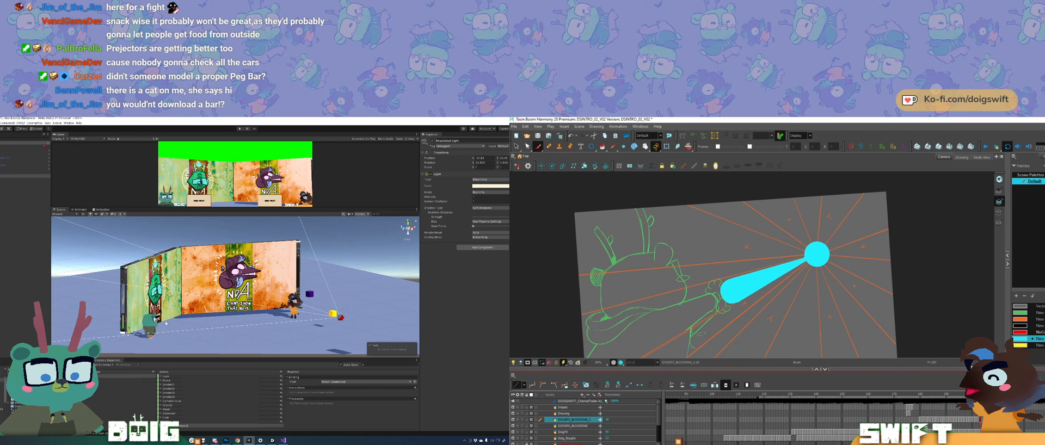
pyautogui.keyDown('ctrl'); pyautogui.click(817, 254); pyautogui.keyUp('ctrl')
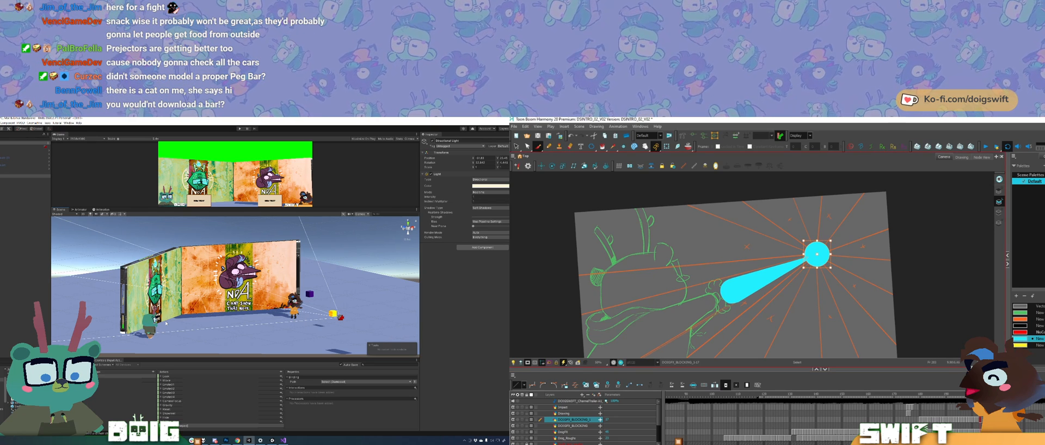
pyautogui.moveTo(831, 241); pyautogui.dragTo(826, 246)
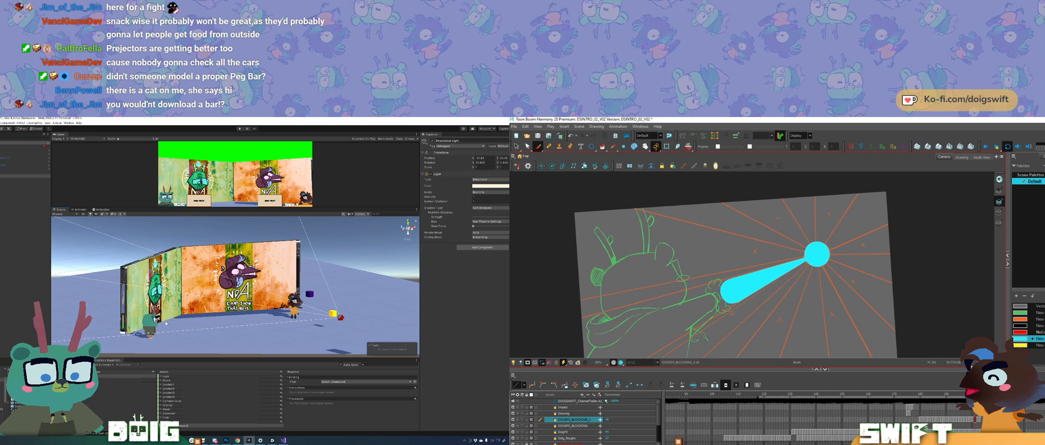
pyautogui.click(817, 253)
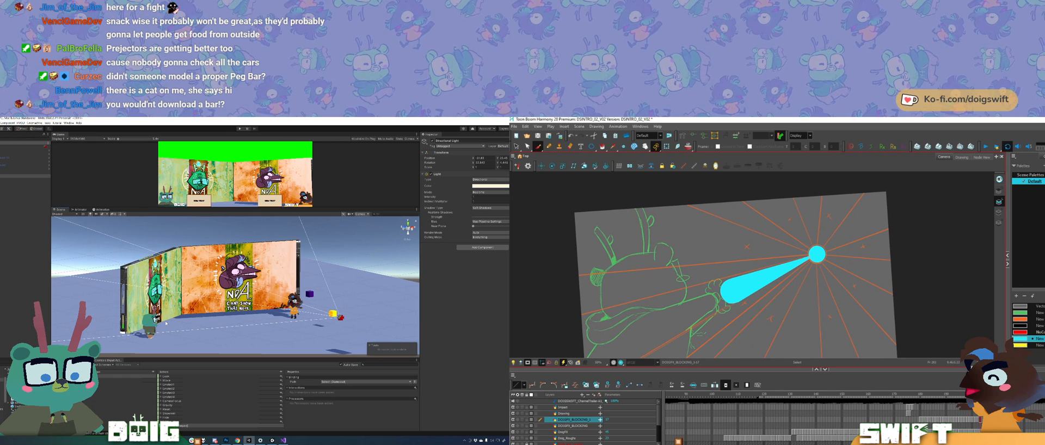
pyautogui.click(817, 254)
pyautogui.hotkey('alt', 'b')
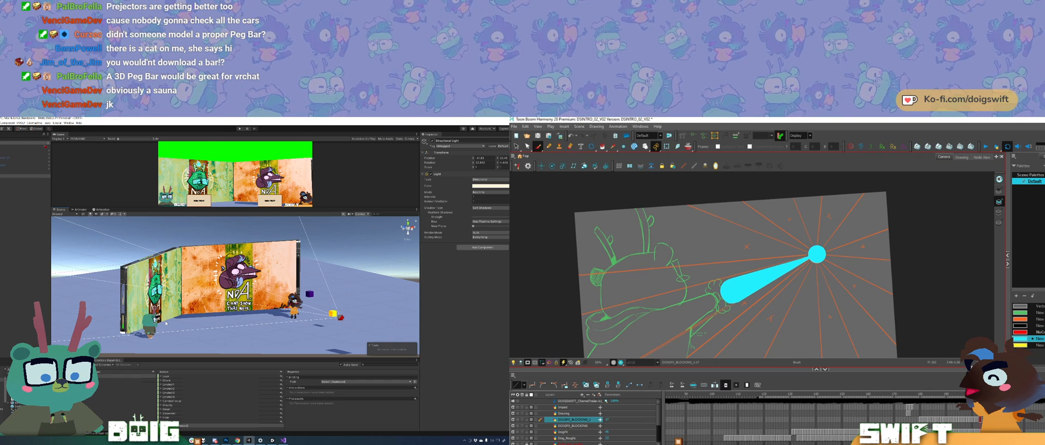
# Step: Extend the lightning drawing's exposure and scale the circle in the following drawing down further
pyautogui.moveTo(278, 294)
pyautogui.mouseDown()
pyautogui.moveTo(180, 311)
pyautogui.moveTo(297, 292)
pyautogui.mouseUp()
pyautogui.moveTo(168, 288)
pyautogui.mouseDown()
pyautogui.moveTo(261, 297)
pyautogui.moveTo(293, 288)
pyautogui.moveTo(299, 306)
pyautogui.moveTo(126, 292)
pyautogui.mouseUp()
pyautogui.press('.')
pyautogui.press(',')
pyautogui.press('.')
pyautogui.press('F5')
pyautogui.click(817, 254)
pyautogui.moveTo(181, 314); pyautogui.dragTo(169, 313)
pyautogui.moveTo(827, 264); pyautogui.dragTo(824, 262)
pyautogui.moveTo(169, 312); pyautogui.dragTo(163, 311)
pyautogui.moveTo(825, 262); pyautogui.dragTo(823, 261)
# Step: Reframe the Unity scene to face both NDA screens up close, and flip between the latest lightning drawings in Harmony
pyautogui.moveTo(162, 312)
pyautogui.mouseDown()
pyautogui.moveTo(247, 298)
pyautogui.moveTo(281, 315)
pyautogui.moveTo(143, 287)
pyautogui.moveTo(288, 308)
pyautogui.mouseUp()
pyautogui.press('f')
pyautogui.press('g')
pyautogui.press('g')
pyautogui.moveTo(178, 296)
pyautogui.mouseDown()
pyautogui.moveTo(255, 301)
pyautogui.moveTo(273, 317)
pyautogui.mouseUp()
pyautogui.hotkey('ctrl', 'z')
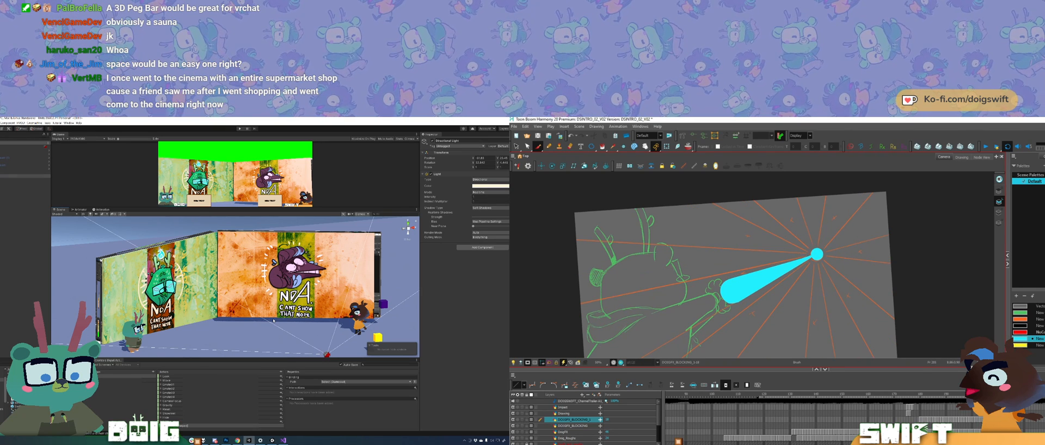
# Step: Add the tapered bolt and its small circle to the next empty frame of the lightning layer
pyautogui.press('.')
pyautogui.press('.')
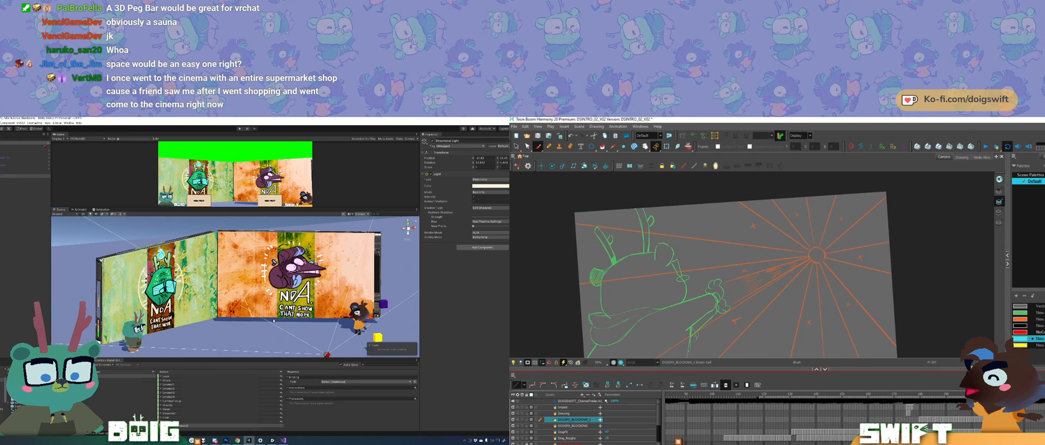
pyautogui.moveTo(817, 254); pyautogui.dragTo(733, 290)
pyautogui.hotkey('alt', 's')
pyautogui.click(816, 254)
pyautogui.click(817, 254)
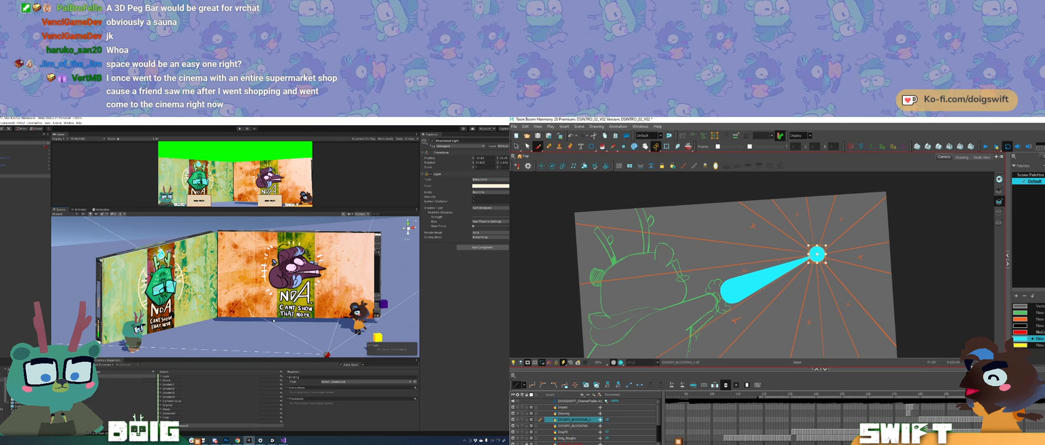
# Step: Flip back and forth through the lightning drawings to compare the size of the circle from one to the next
pyautogui.press(',')
pyautogui.press(',')
pyautogui.press(',')
pyautogui.press(',')
pyautogui.hotkey('alt', 'b')
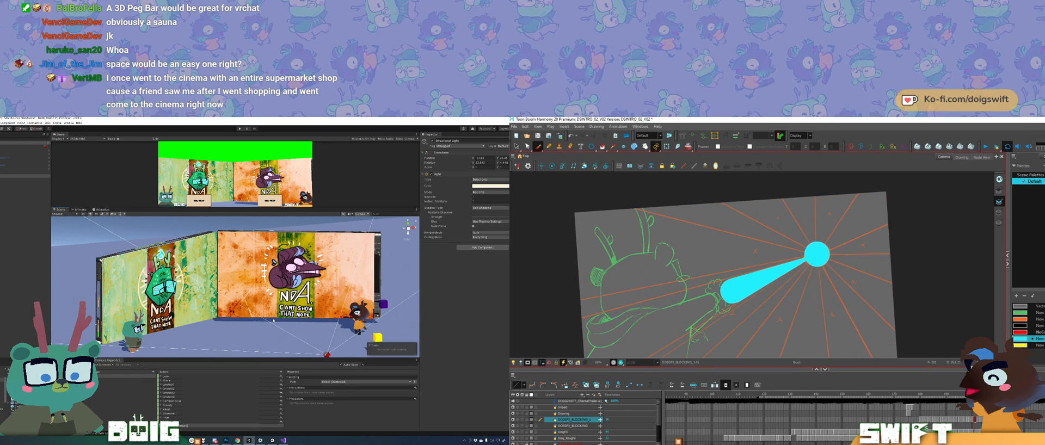
pyautogui.press('g')
pyautogui.press('f')
pyautogui.press('f')
pyautogui.press('g')
pyautogui.press('g')
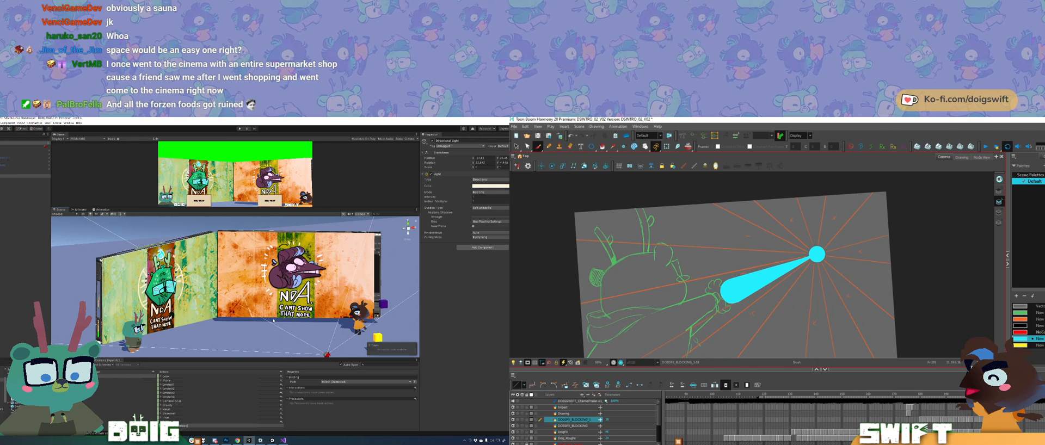
# Step: Enlarge the circle slightly in the newest lightning drawing, keeping it centred on the rays
pyautogui.hotkey('alt', 's')
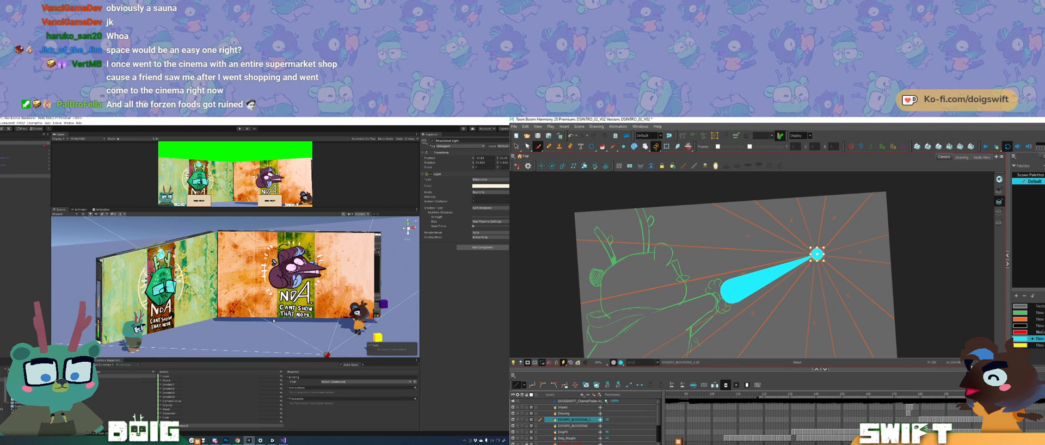
pyautogui.hotkey('alt', 'b')
pyautogui.press('g')
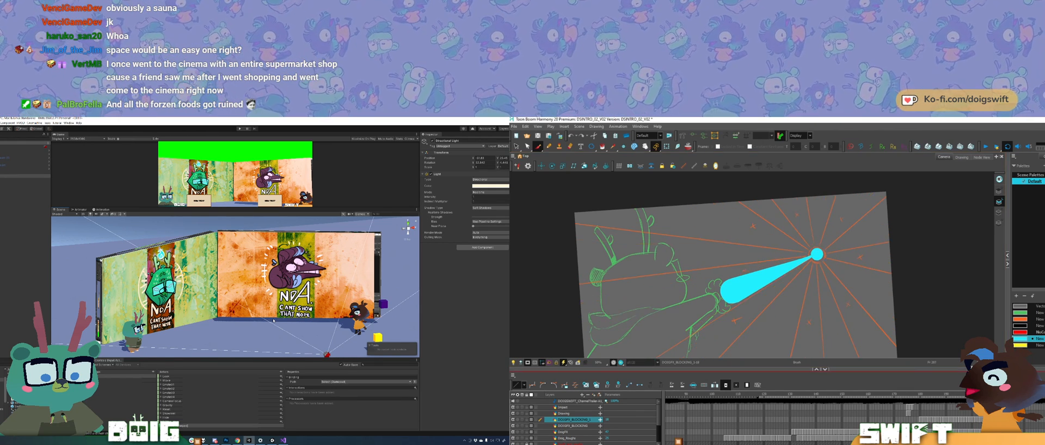
pyautogui.hotkey('alt', 's')
pyautogui.click(817, 254)
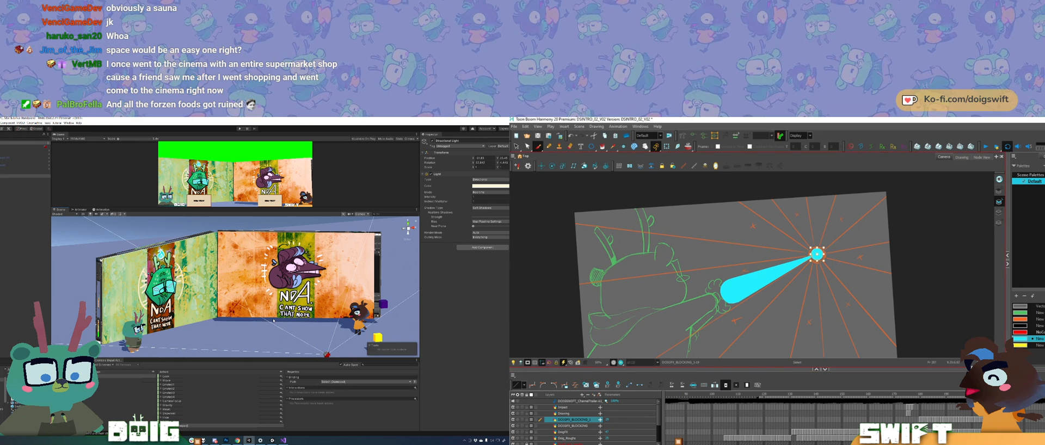
pyautogui.moveTo(827, 246); pyautogui.dragTo(841, 244)
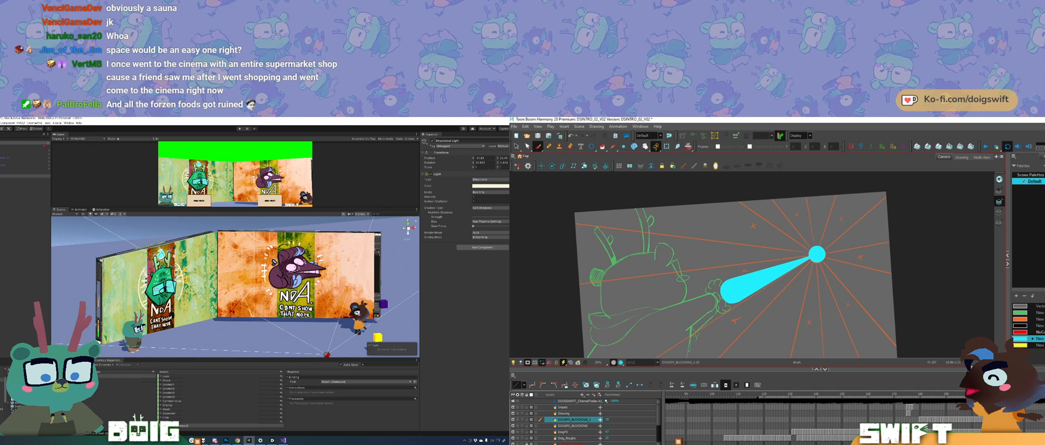
# Step: Switch to Unity, try moving the green NDA screen away from the orange one, and undo the move
pyautogui.click(114, 292)
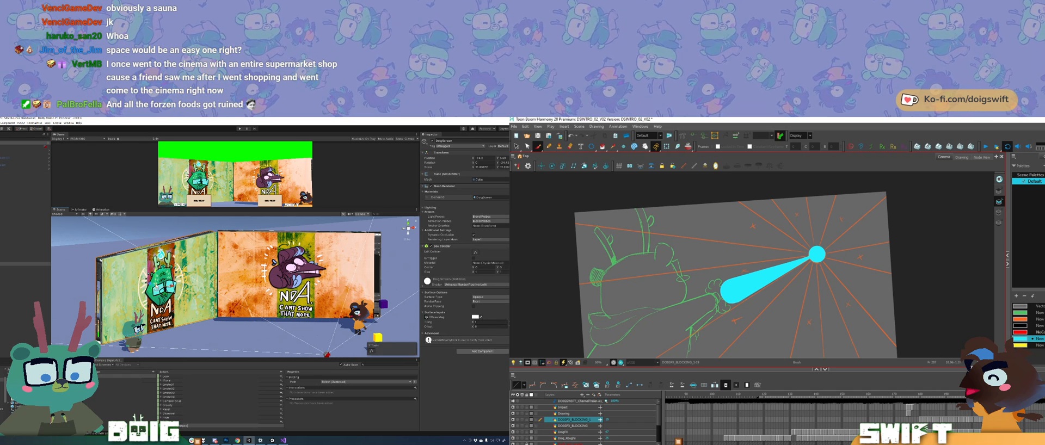
pyautogui.moveTo(162, 279); pyautogui.dragTo(57, 288)
pyautogui.press('w')
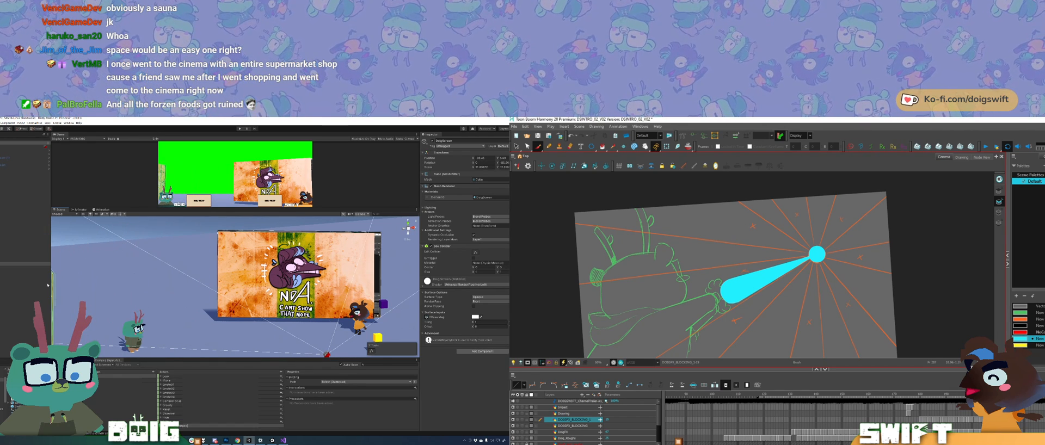
pyautogui.hotkey('ctrl', 'z')
pyautogui.hotkey('ctrl', 'z')
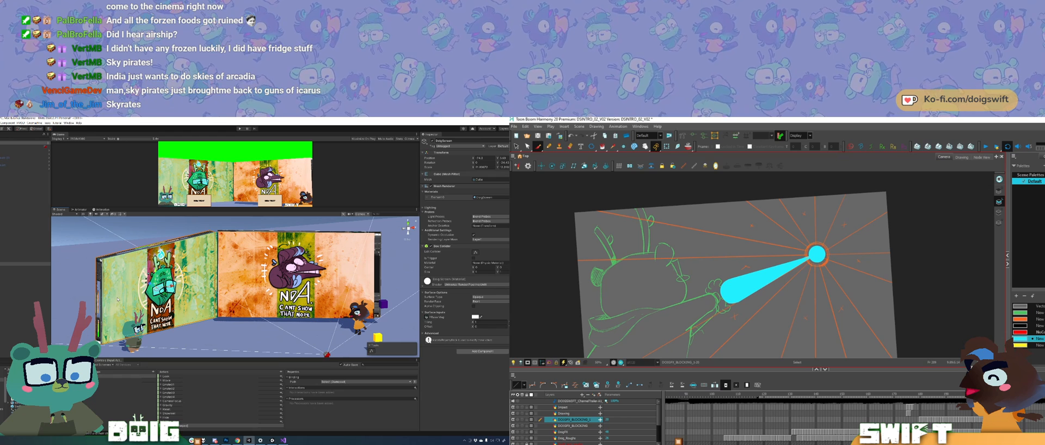
# Step: Enlarge the circle in Harmony to match the sketched orange ring and check it against the following frames
pyautogui.click(817, 255)
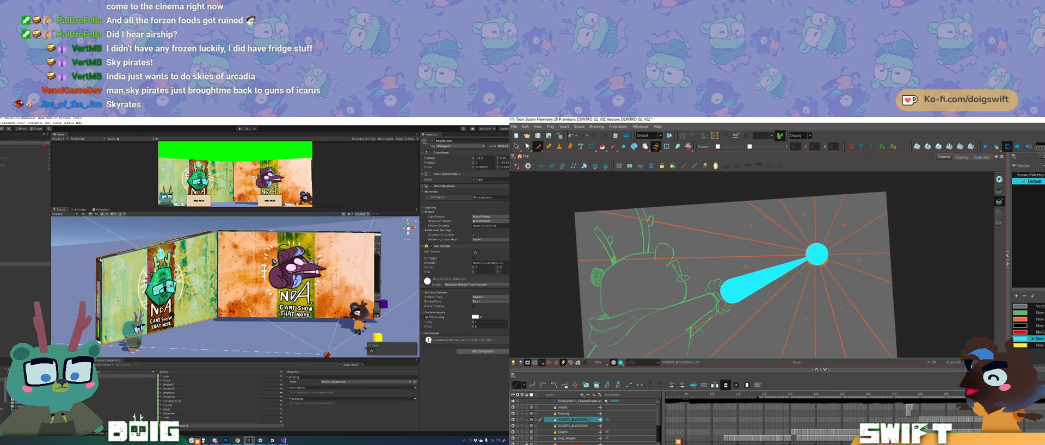
pyautogui.press('.')
pyautogui.press('.')
pyautogui.press('.')
pyautogui.press('.')
pyautogui.press('.')
pyautogui.press('.')
pyautogui.press('.')
pyautogui.press('.')
pyautogui.press('.')
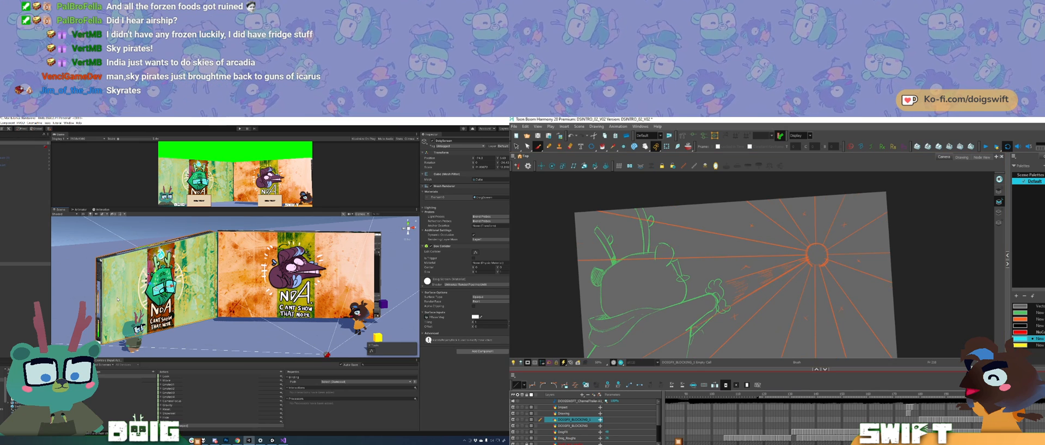
pyautogui.press(',')
pyautogui.press(',')
pyautogui.press(',')
pyautogui.press(',')
pyautogui.press(',')
pyautogui.press(',')
pyautogui.press(',')
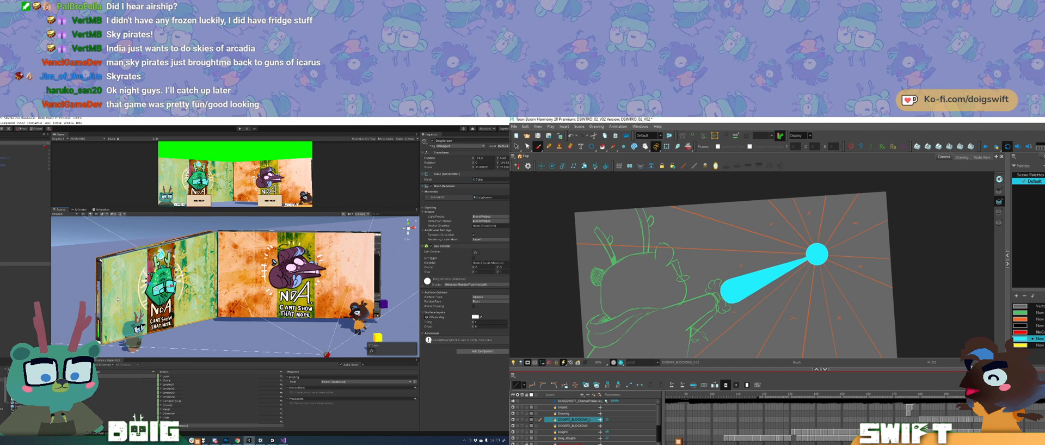
# Step: Scale the circle down slightly in the preceding lightning drawing and flip through its neighbours to check the change
pyautogui.moveTo(829, 242); pyautogui.dragTo(827, 245)
pyautogui.hotkey('ctrl', 'z')
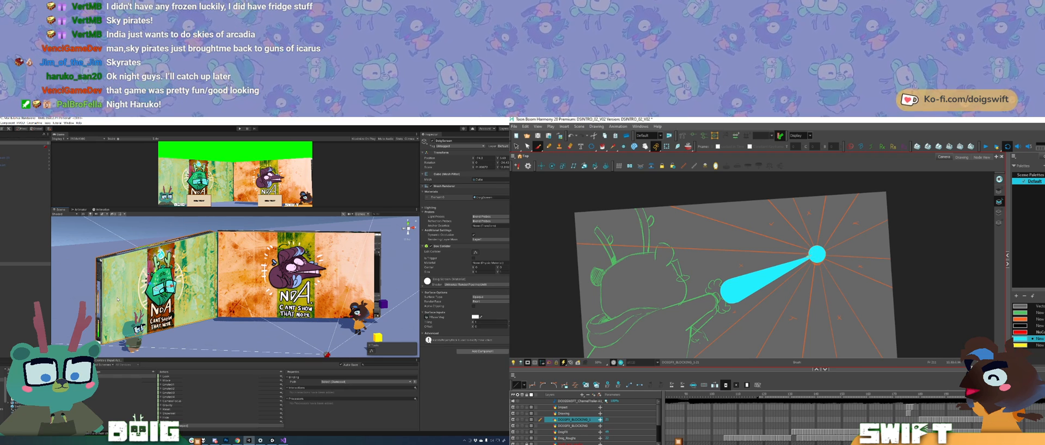
pyautogui.press('g')
pyautogui.press('g')
pyautogui.press('g')
pyautogui.press('f')
pyautogui.press('f')
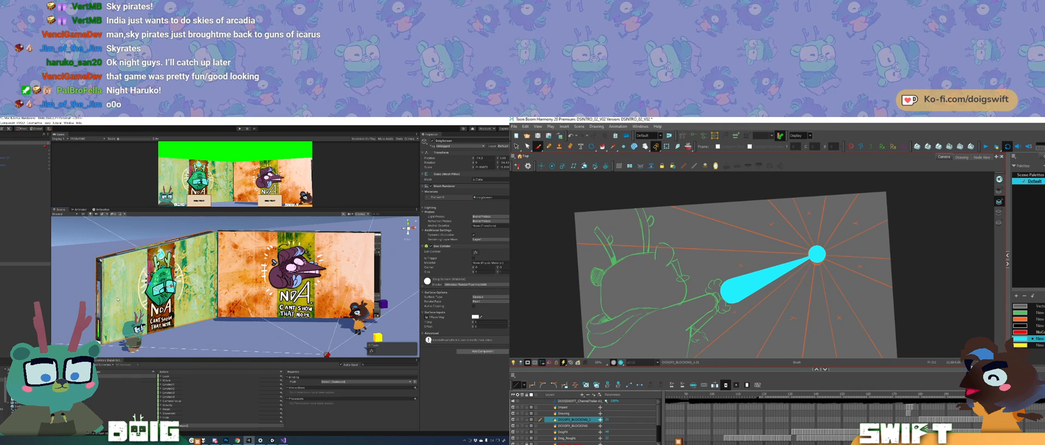
# Step: Extend the exposure of two successive drawings on the lightning layer
pyautogui.click(1003, 419)
pyautogui.press('F5')
pyautogui.press('.')
pyautogui.press('F5')
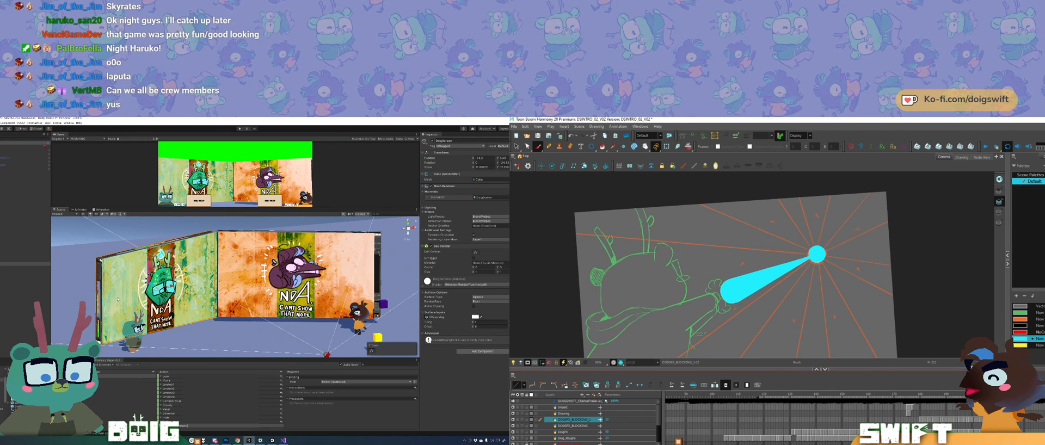
# Step: Select the circle at the bolt's narrow end, enlarge it slightly, and return to the Brush tool
pyautogui.hotkey('alt', 's')
pyautogui.click(817, 254)
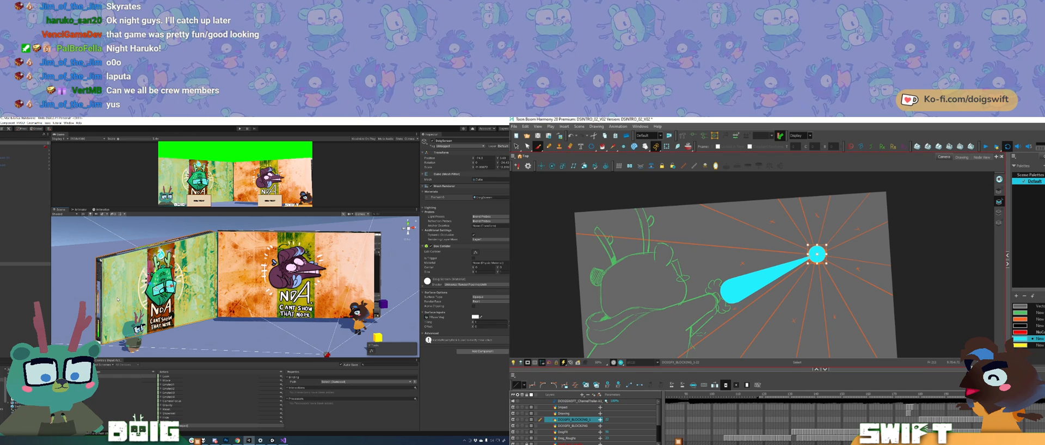
pyautogui.click(817, 254)
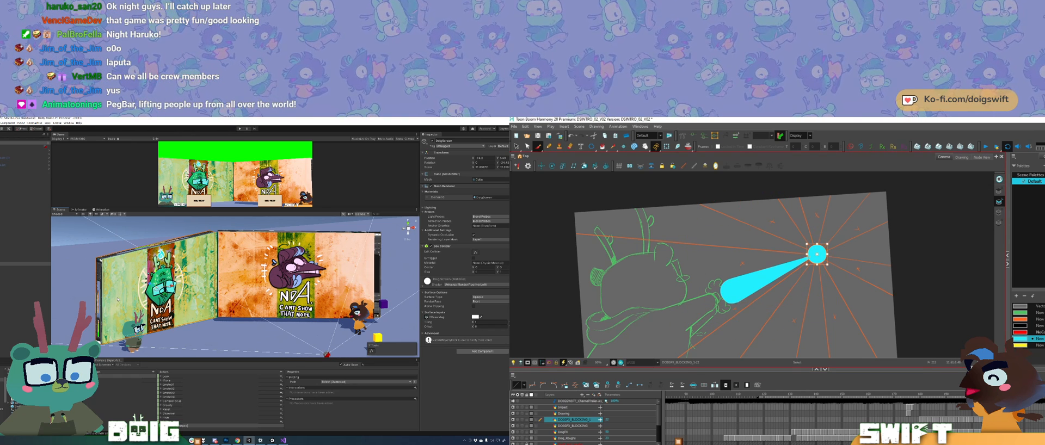
pyautogui.hotkey('alt', 'b')
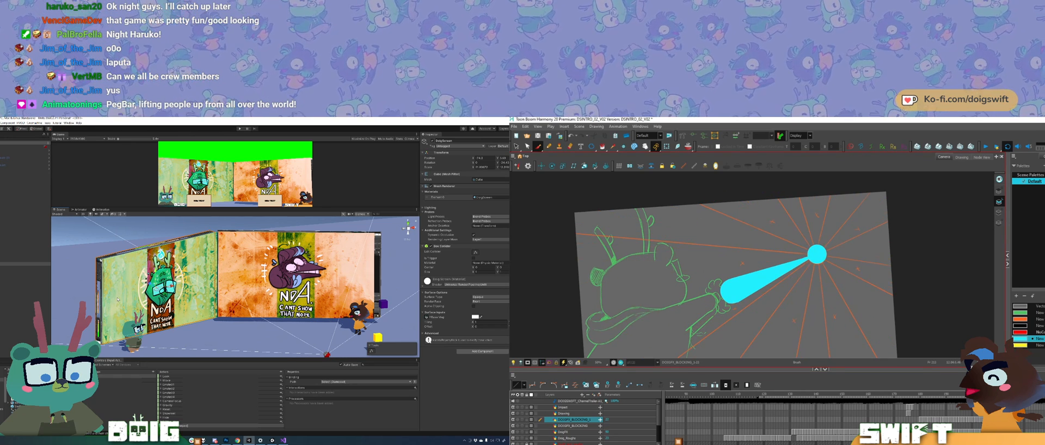
# Step: Extend the exposure of the last drawing on the lightning layer and check the frame after it
pyautogui.click(1009, 394)
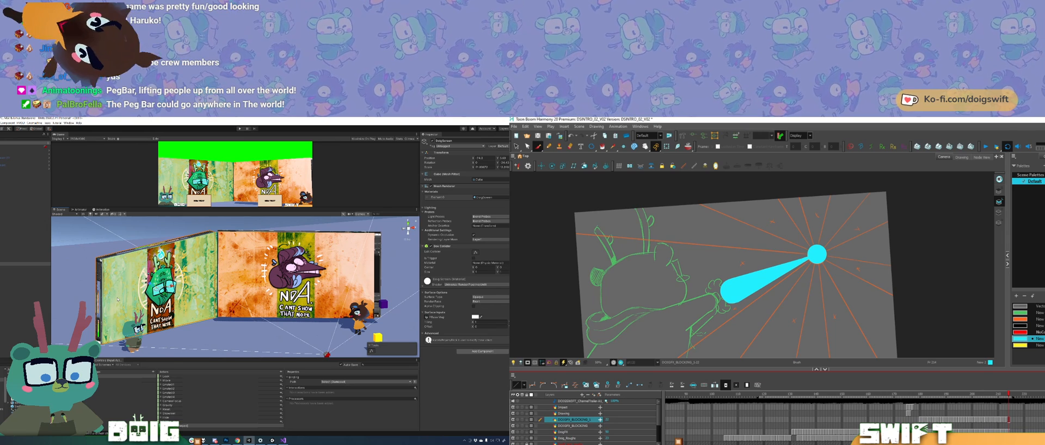
pyautogui.press('.')
pyautogui.press('.')
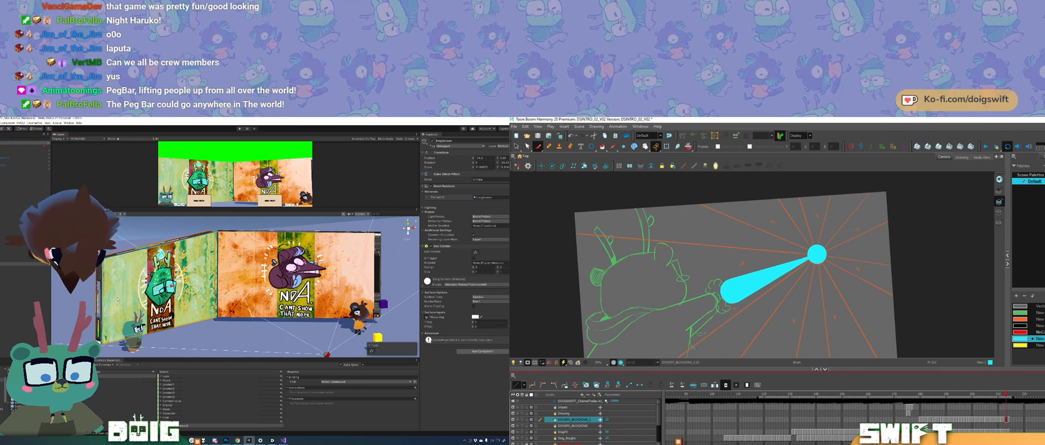
pyautogui.press('.')
pyautogui.press('F5')
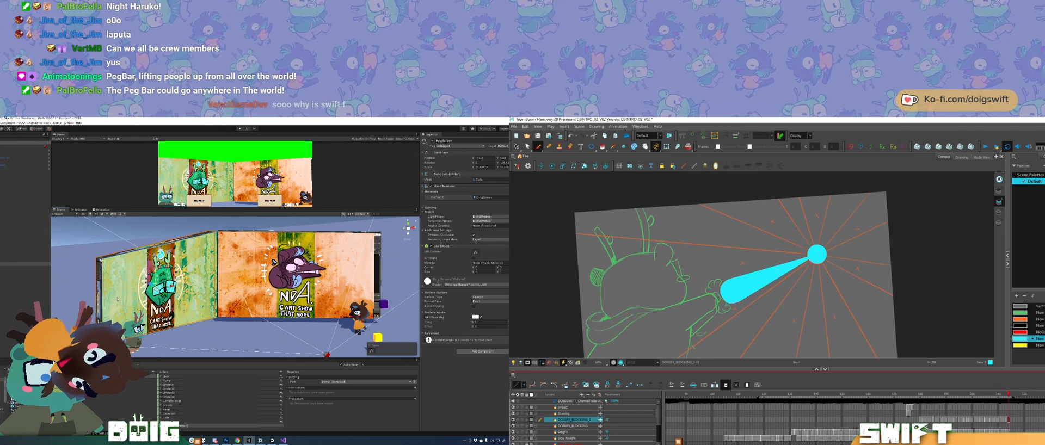
pyautogui.press('.')
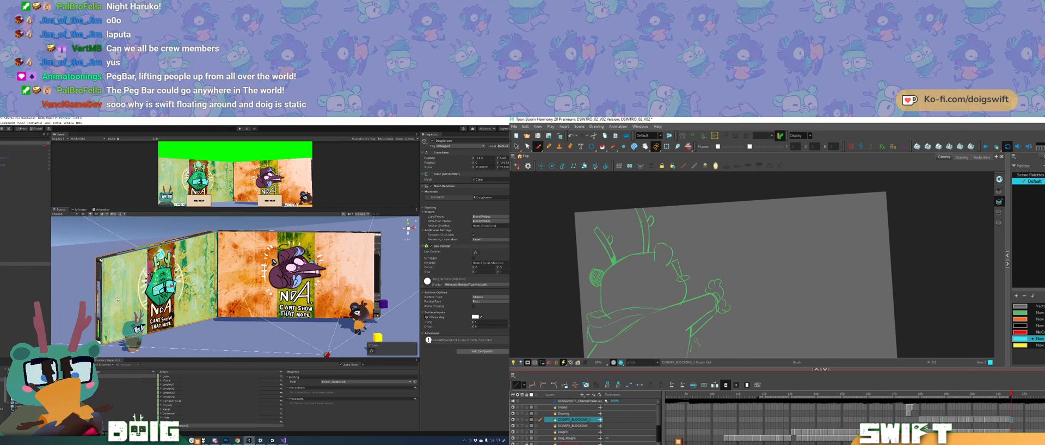
# Step: Return to the start of the lightning effect and step through its drawings to examine how the bolt and circle progress
pyautogui.click(920, 395)
pyautogui.press('.')
pyautogui.press('.')
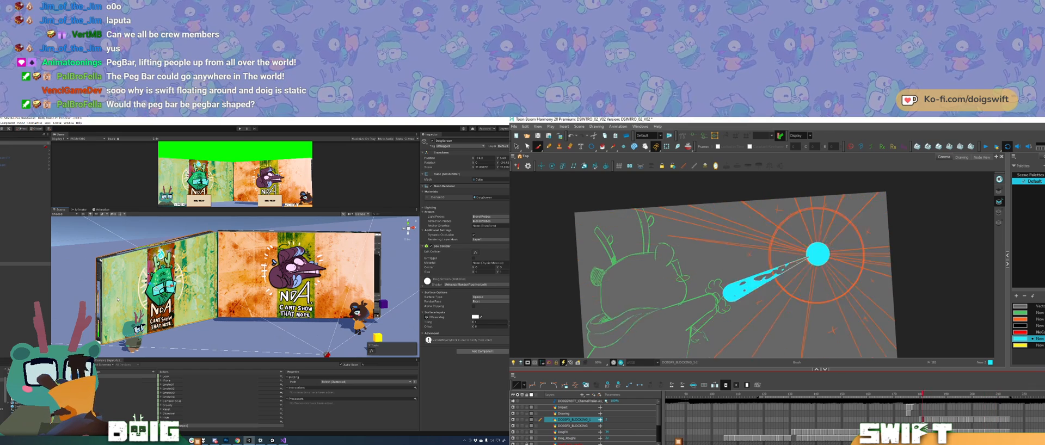
pyautogui.press('.')
pyautogui.press('.')
pyautogui.press('.')
pyautogui.press('.')
pyautogui.press('.')
pyautogui.press('.')
pyautogui.press('.')
pyautogui.press('.')
pyautogui.press('.')
pyautogui.press('.')
pyautogui.press('.')
pyautogui.press('.')
pyautogui.press('.')
pyautogui.press('.')
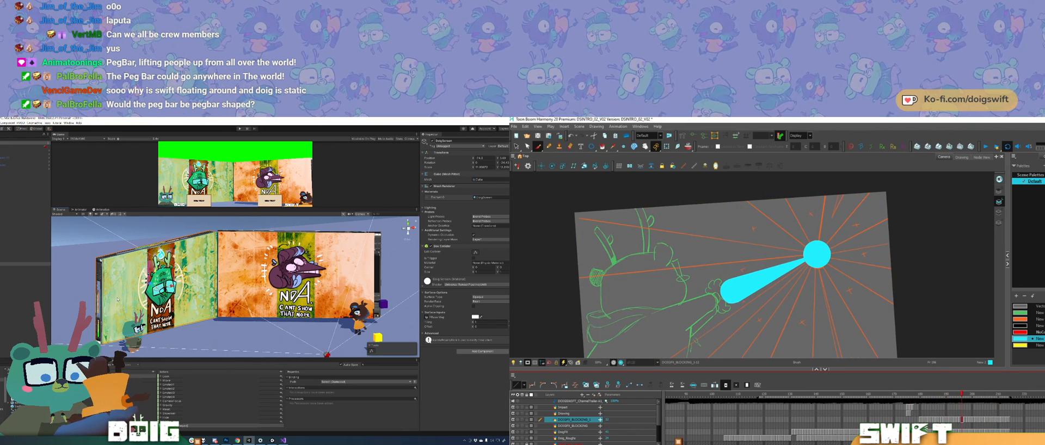
# Step: Select the tapered bolt in nearby lightning drawings to check its shape, and return to the Brush tool
pyautogui.keyDown('ctrl'); pyautogui.click(766, 277); pyautogui.keyUp('ctrl')
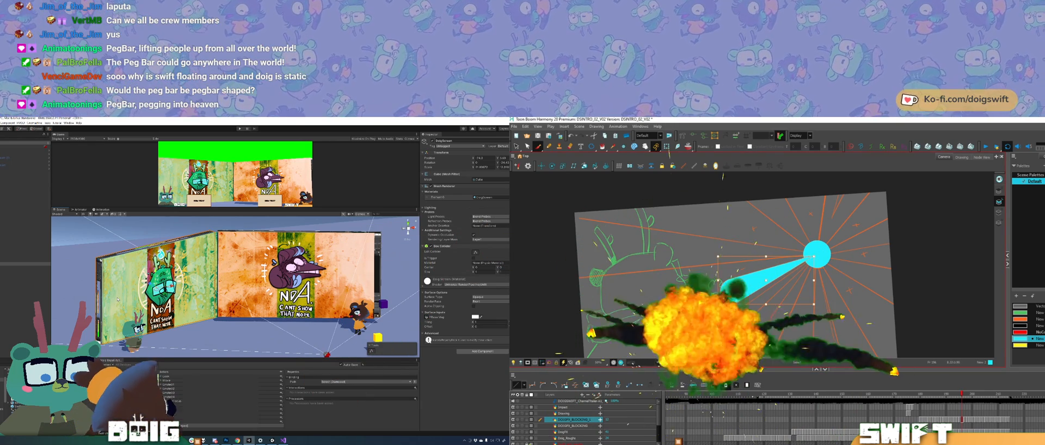
pyautogui.press('.')
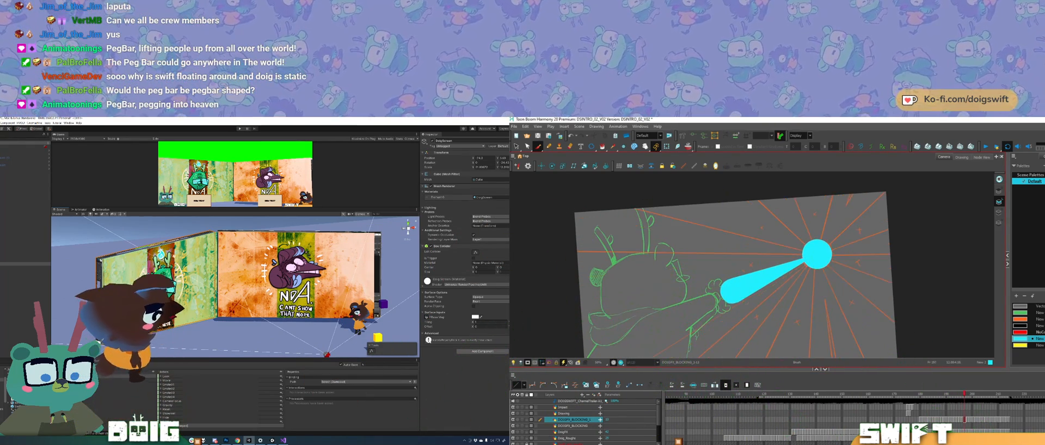
pyautogui.press('.')
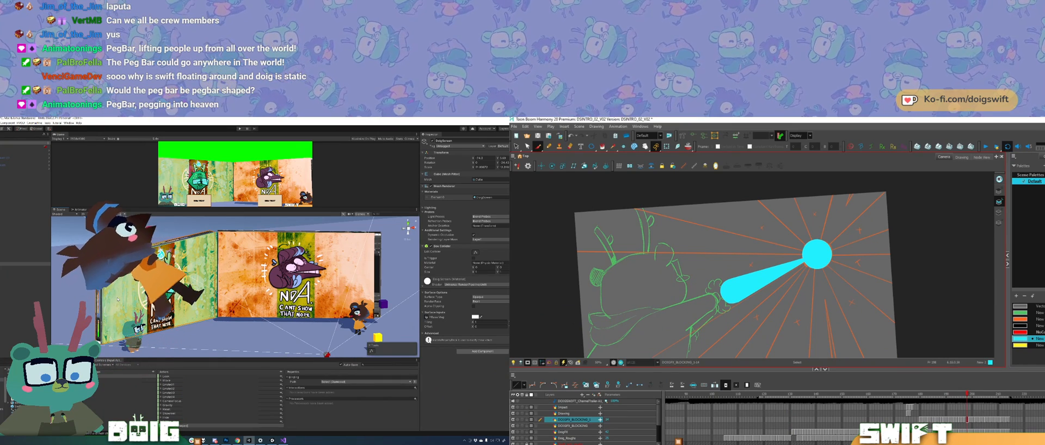
pyautogui.click(763, 282)
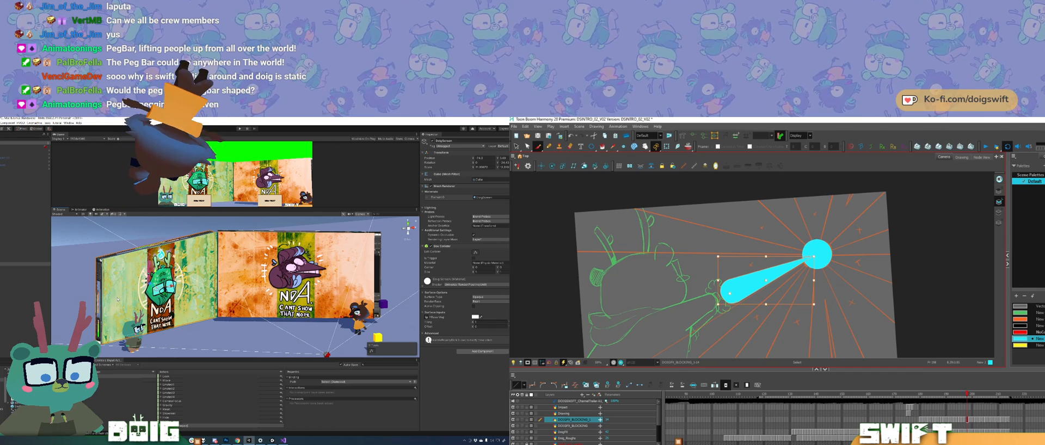
pyautogui.hotkey('alt', 'b')
# Step: Flip back and forth through the neighbouring lightning drawings to compare the circle's size and the bolt's shape
pyautogui.press(',')
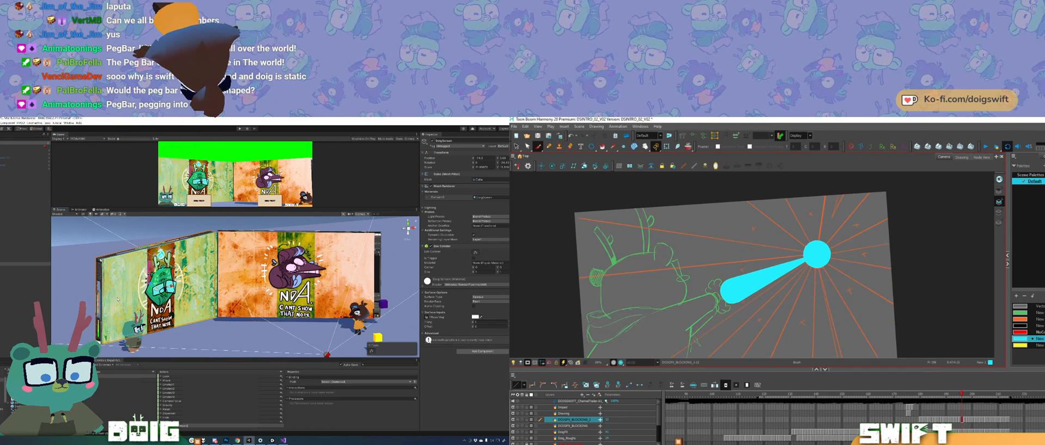
pyautogui.press('.')
pyautogui.press('.')
pyautogui.press('.')
pyautogui.press('.')
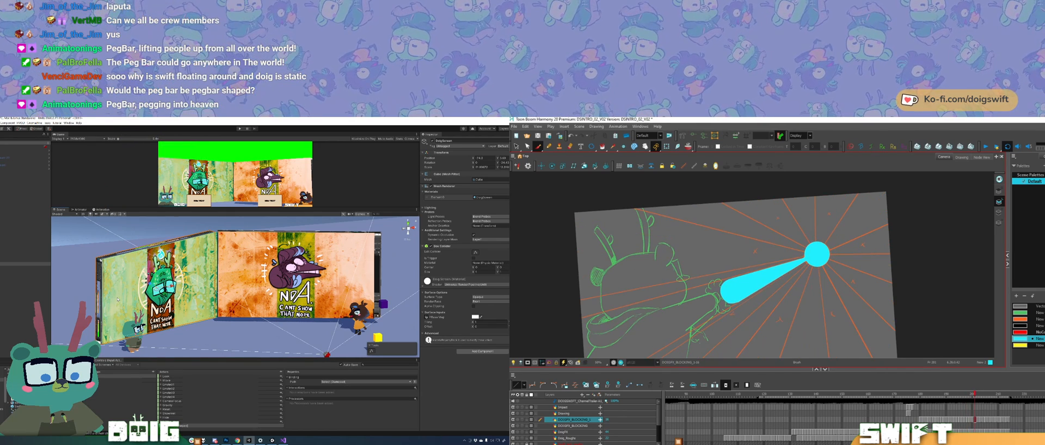
pyautogui.press(',')
pyautogui.press(',')
pyautogui.press(',')
pyautogui.press(',')
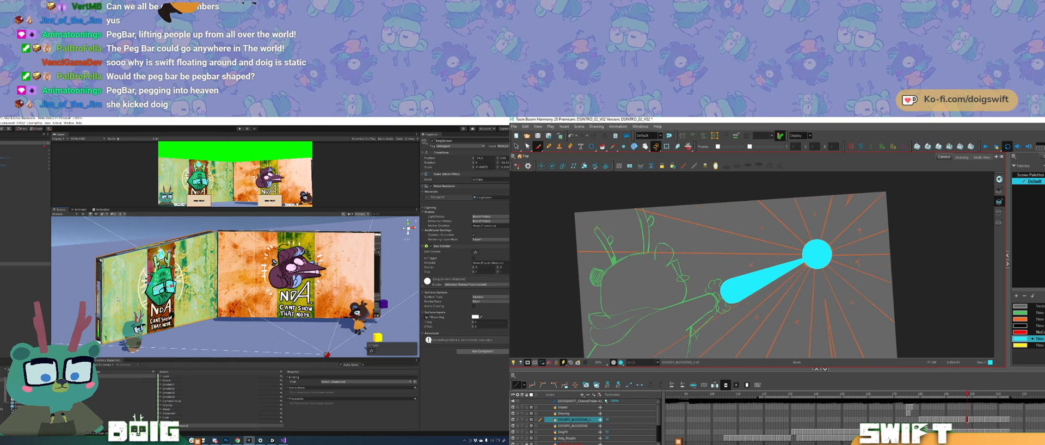
pyautogui.press('.')
pyautogui.press('.')
pyautogui.press('.')
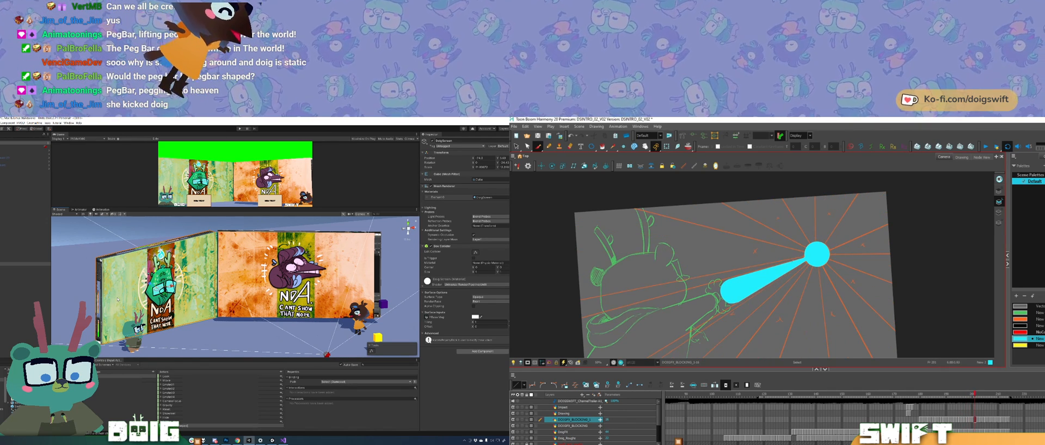
# Step: Select the bolt in the current drawing and in the following one with the small circle to inspect it
pyautogui.click(734, 290)
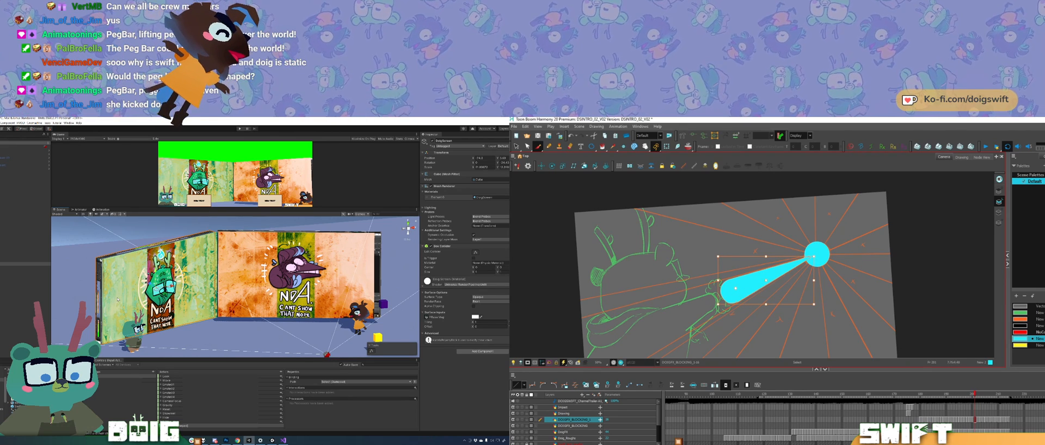
pyautogui.hotkey('alt', 'b')
pyautogui.press('.')
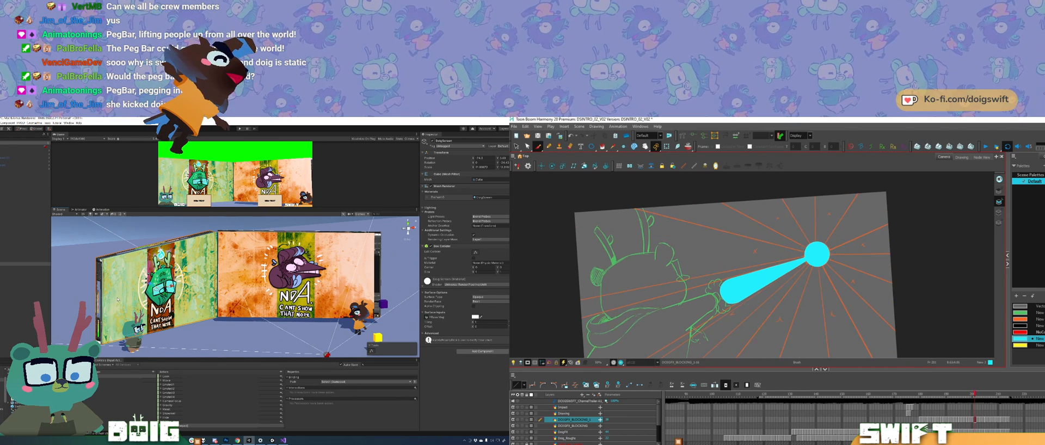
pyautogui.press('g')
pyautogui.keyDown('ctrl'); pyautogui.click(746, 287); pyautogui.keyUp('ctrl')
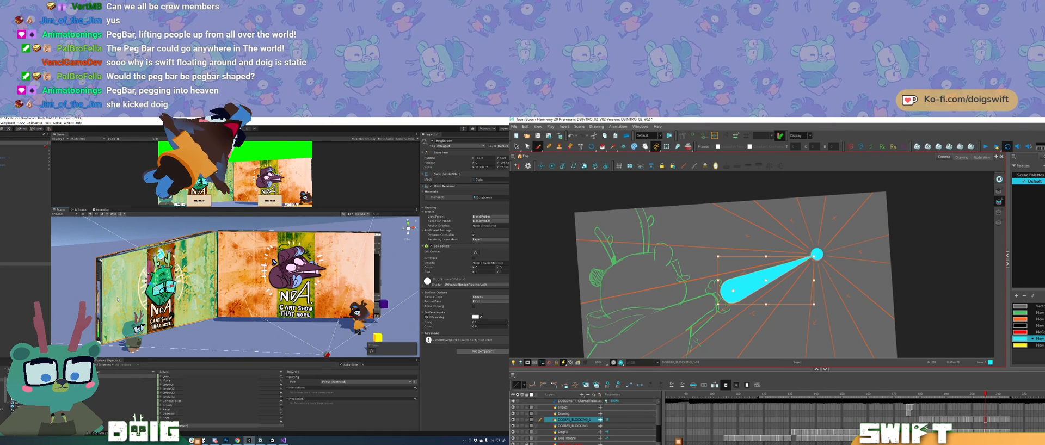
# Step: Clear the selection, inspect the bolt in a drawing further along, and compare it with the preceding drawings
pyautogui.press('Escape')
pyautogui.press('f')
pyautogui.press('g')
pyautogui.press('g')
pyautogui.press('g')
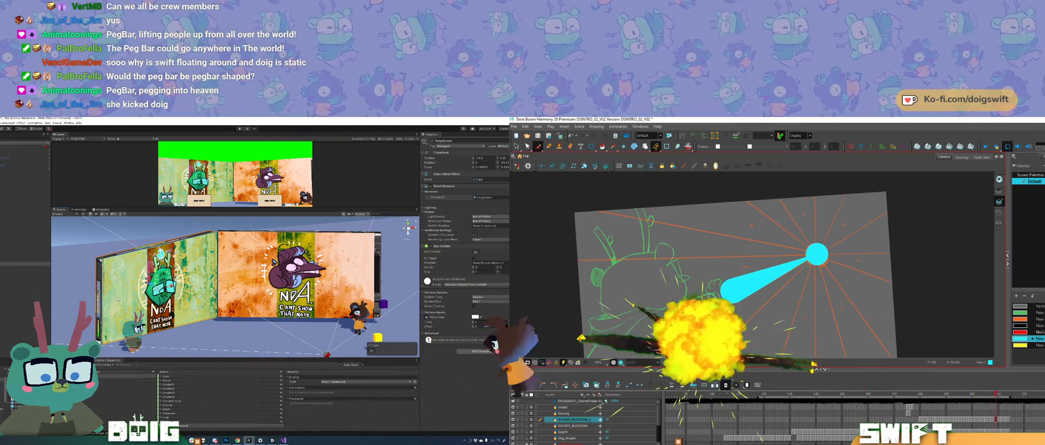
pyautogui.hotkey('alt', 's')
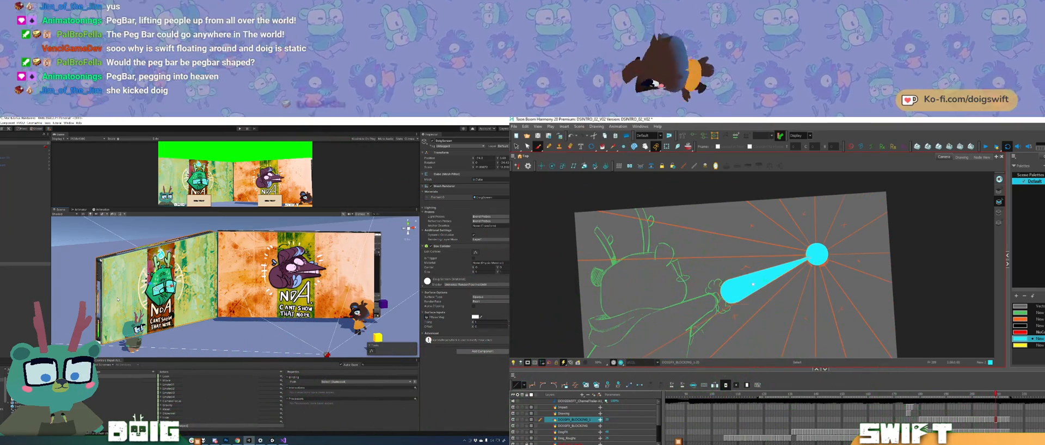
pyautogui.click(730, 292)
pyautogui.hotkey('alt', 'b')
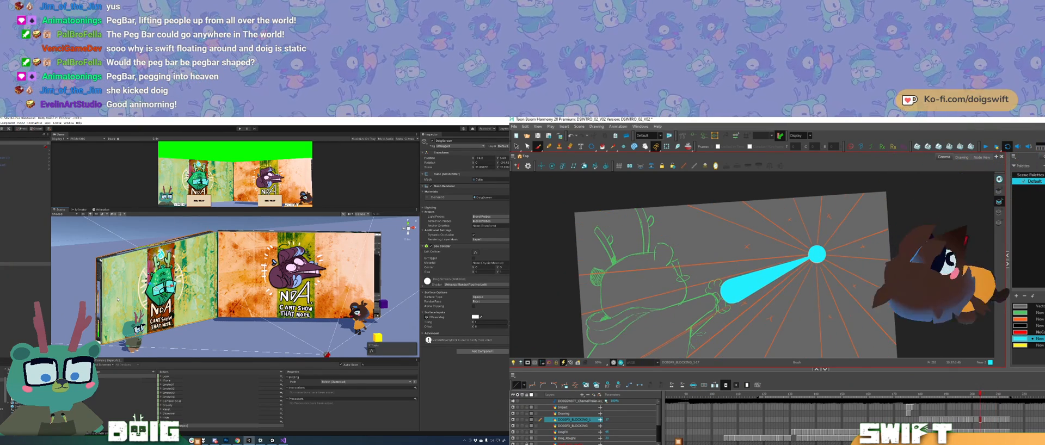
pyautogui.press(',')
pyautogui.press(',')
pyautogui.press(',')
pyautogui.press(',')
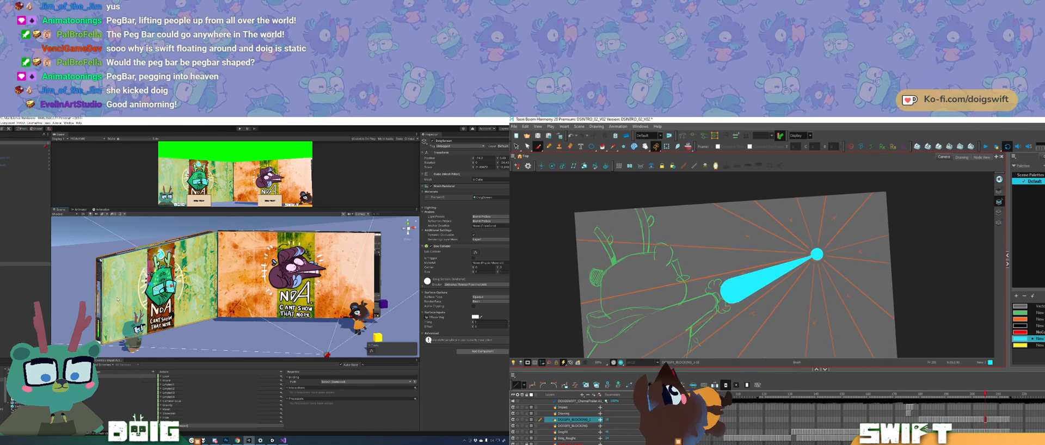
# Step: Inspect the bolt in the small-circle drawing by selecting it separately from the circle
pyautogui.hotkey('alt', 's')
pyautogui.click(766, 280)
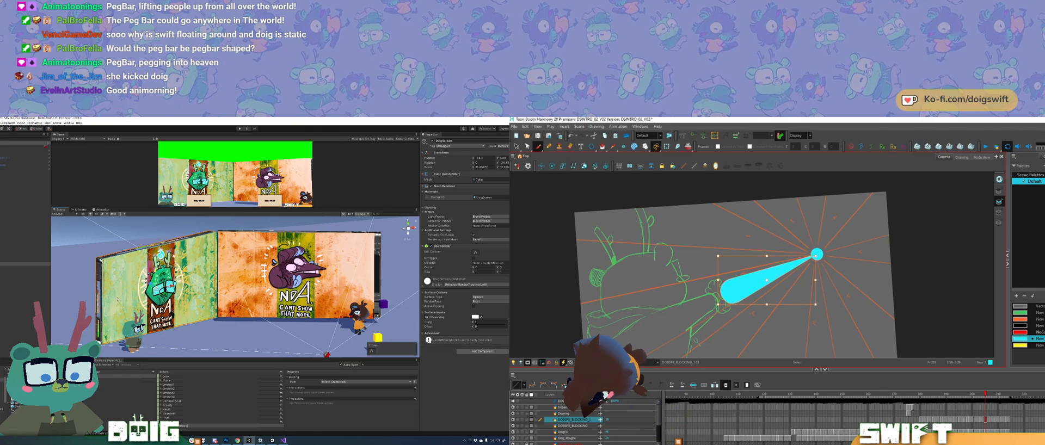
pyautogui.press('Escape')
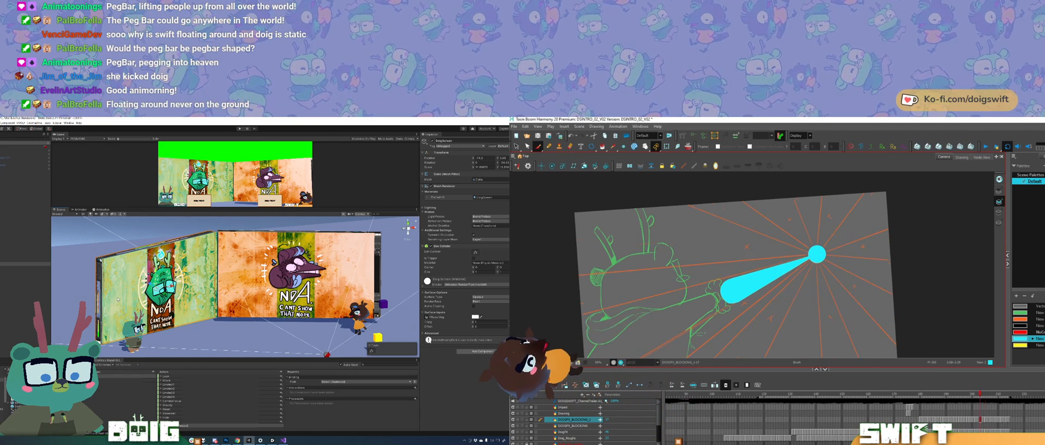
pyautogui.click(767, 280)
pyautogui.hotkey('alt', 'b')
pyautogui.hotkey('alt', 's')
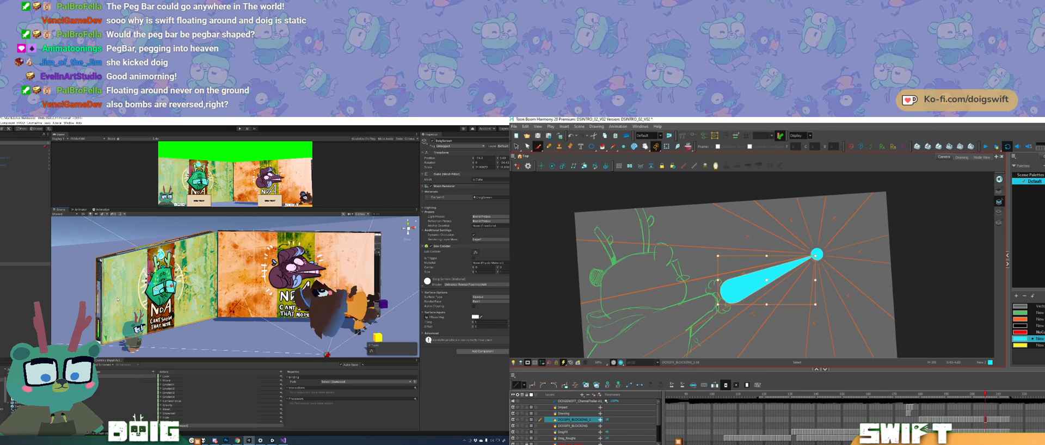
# Step: Flip repeatedly between the small-circle drawing and its neighbours with the Brush tool active to judge the circle's pulsing
pyautogui.hotkey('alt', 'b')
pyautogui.press('f')
pyautogui.press('g')
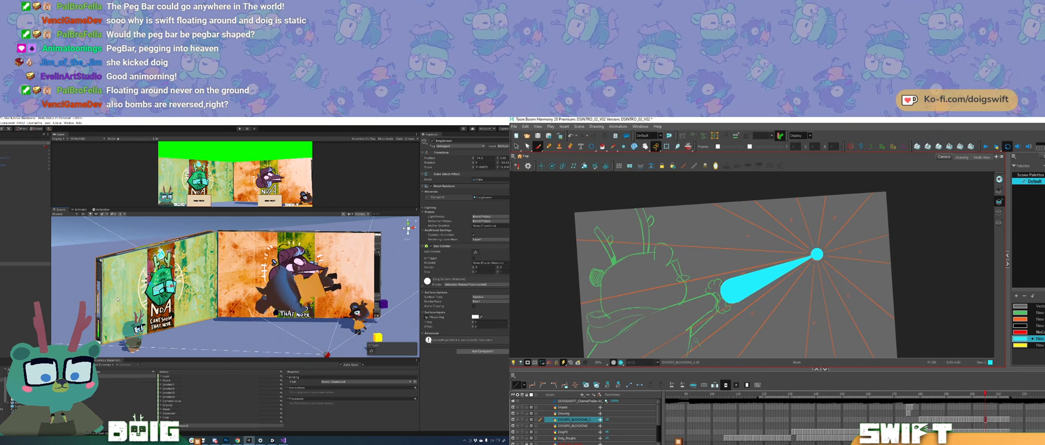
pyautogui.press('f')
pyautogui.press('g')
pyautogui.press('f')
pyautogui.press('g')
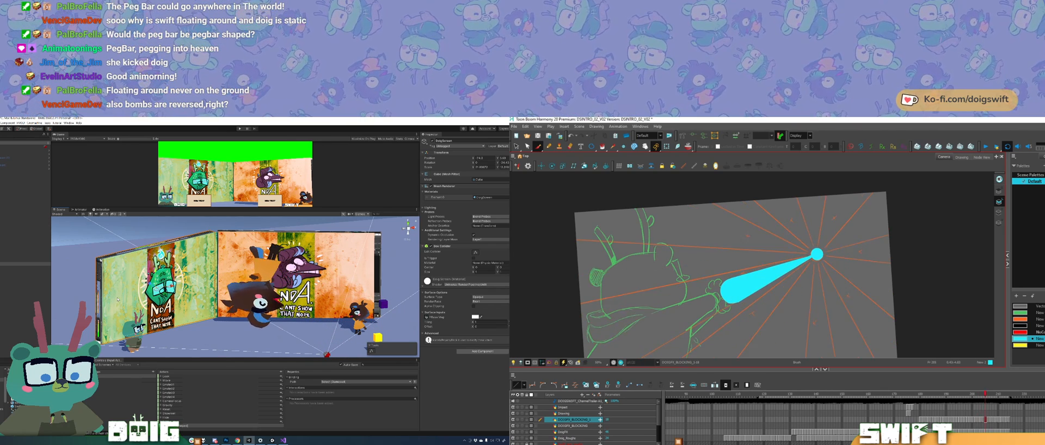
pyautogui.press('f')
pyautogui.press('g')
pyautogui.press('f')
pyautogui.press('f')
pyautogui.press('g')
pyautogui.press('g')
pyautogui.press('g')
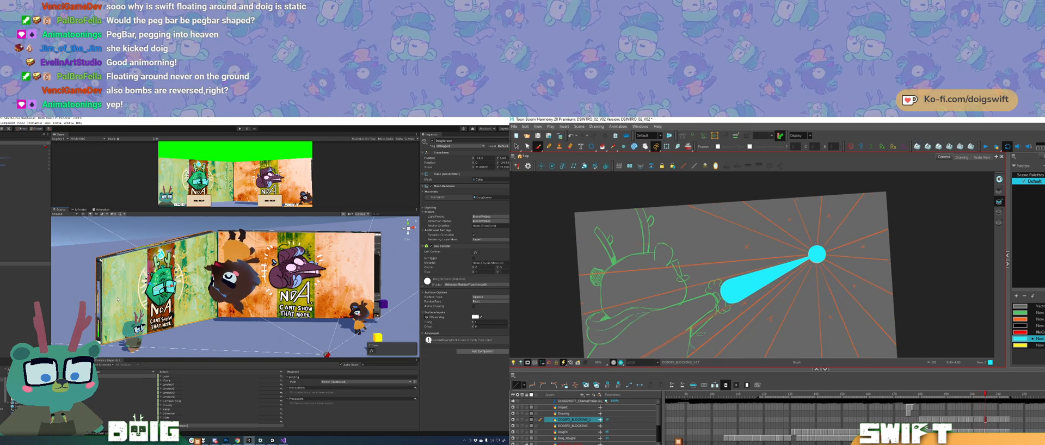
pyautogui.press('f')
pyautogui.press('f')
pyautogui.press('f')
pyautogui.press('g')
pyautogui.press('g')
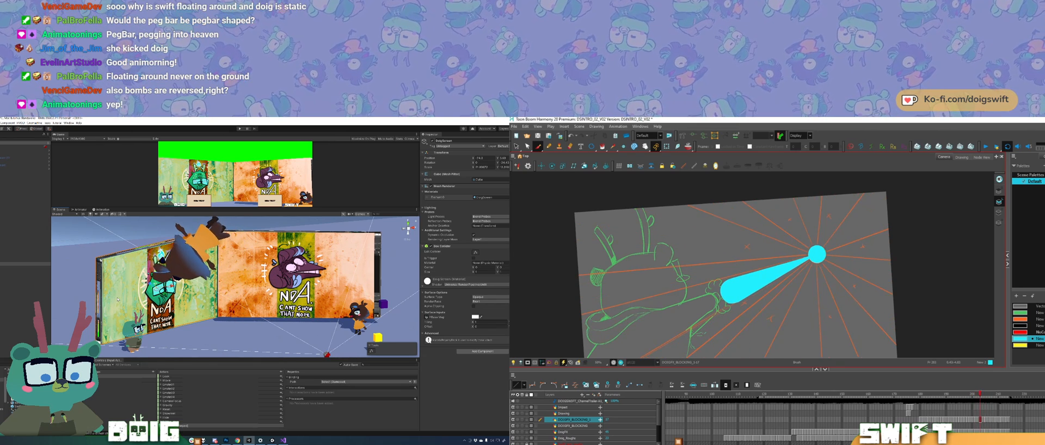
# Step: Select the bolt in the small-circle drawing, return to the Brush tool, and review the transition into the surrounding drawings
pyautogui.keyDown('ctrl'); pyautogui.click(729, 294); pyautogui.keyUp('ctrl')
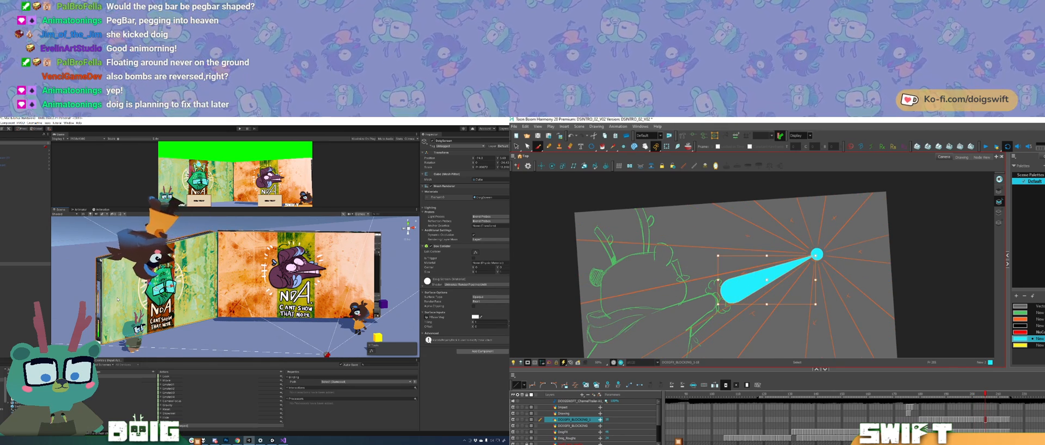
pyautogui.hotkey('alt', 'b')
pyautogui.press('g')
pyautogui.press('g')
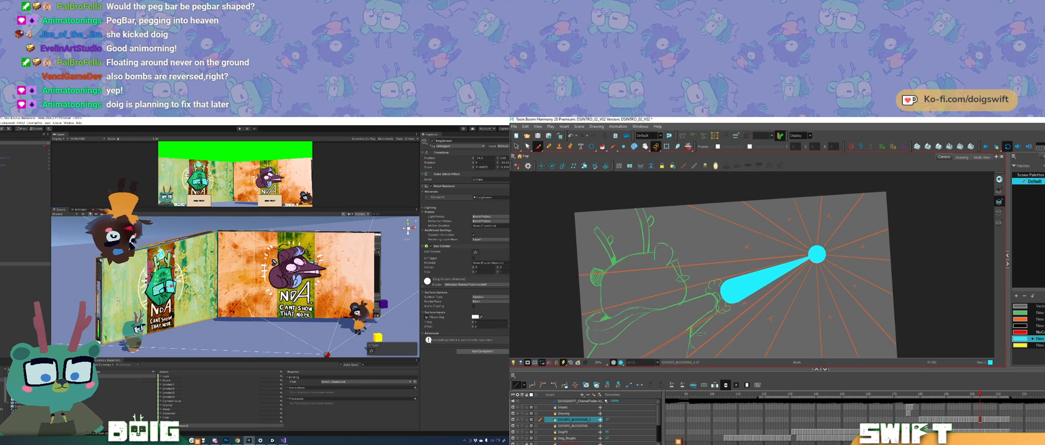
pyautogui.press('f')
pyautogui.press('f')
pyautogui.press('g')
pyautogui.press('f')
pyautogui.press('f')
pyautogui.press('f')
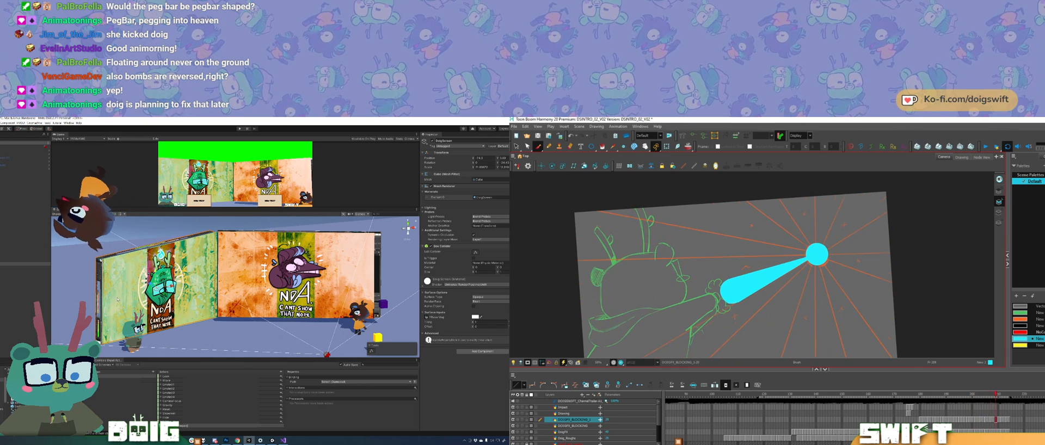
pyautogui.press('g')
pyautogui.press('f')
pyautogui.press('g')
# Step: Reselect the bolt in the small-circle drawing and compare it once more with the adjacent drawings using the Brush tool
pyautogui.press('g')
pyautogui.hotkey('alt', 's')
pyautogui.click(749, 285)
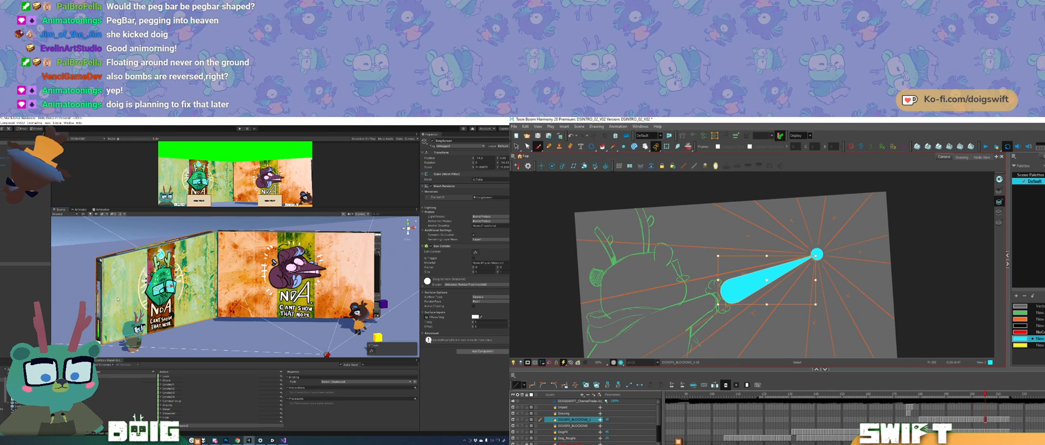
pyautogui.hotkey('alt', 'b')
pyautogui.press('g')
pyautogui.press('g')
pyautogui.press('g')
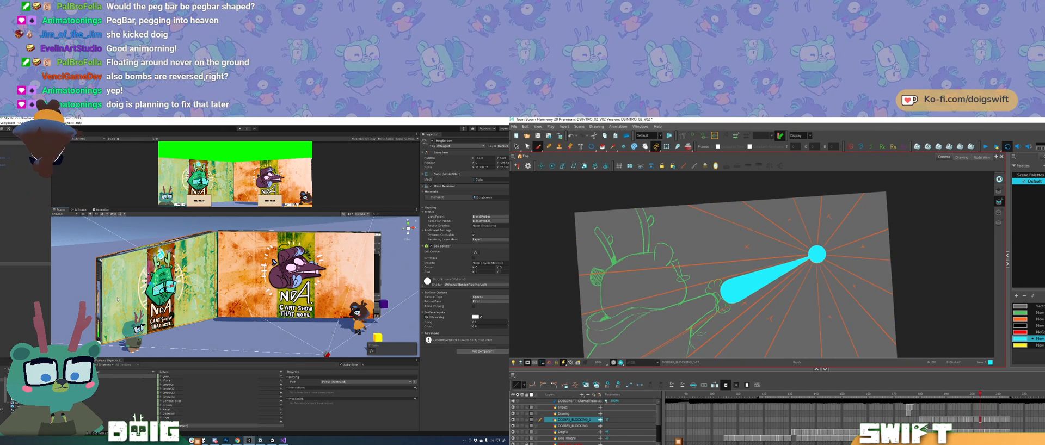
pyautogui.press('f')
# Step: Scrub back through the lightning animation to its opening frames and examine the first burst drawings
pyautogui.press('g')
pyautogui.moveTo(1000, 394); pyautogui.dragTo(975, 394)
pyautogui.press('f')
pyautogui.press('g')
pyautogui.press('g')
pyautogui.press('f')
pyautogui.press('f')
pyautogui.press('f')
pyautogui.press('f')
pyautogui.press('f')
pyautogui.press('f')
pyautogui.press('f')
pyautogui.press('f')
pyautogui.press('f')
pyautogui.press('f')
pyautogui.press('f')
pyautogui.press('f')
pyautogui.press('f')
pyautogui.press('f')
pyautogui.press('f')
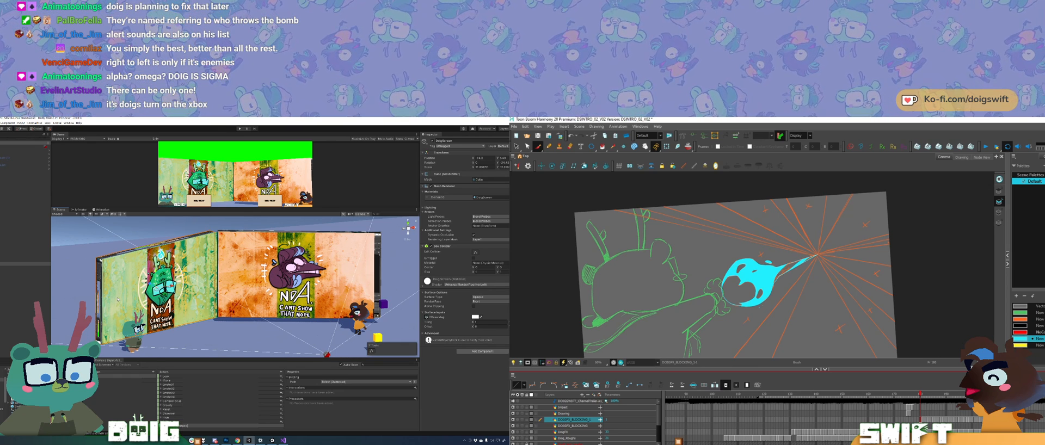
pyautogui.press(',')
pyautogui.press(',')
pyautogui.press('.')
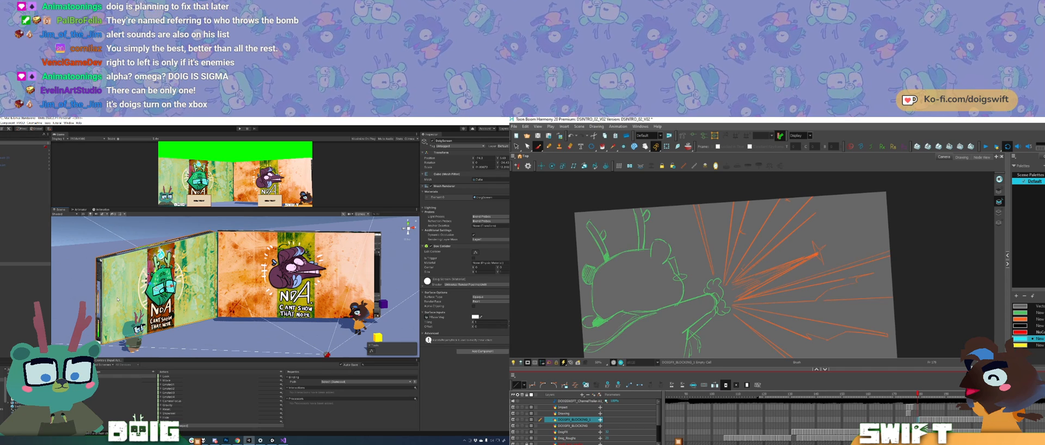
# Step: Draw the bolt's upper edge from the paw to the burst centre and compare it with the neighbouring lightning drawings
pyautogui.moveTo(725, 283)
pyautogui.mouseDown()
pyautogui.moveTo(827, 247)
pyautogui.moveTo(775, 266)
pyautogui.moveTo(815, 253)
pyautogui.mouseUp()
pyautogui.hotkey('shift', ',')
pyautogui.press('g')
pyautogui.press('g')
pyautogui.press('g')
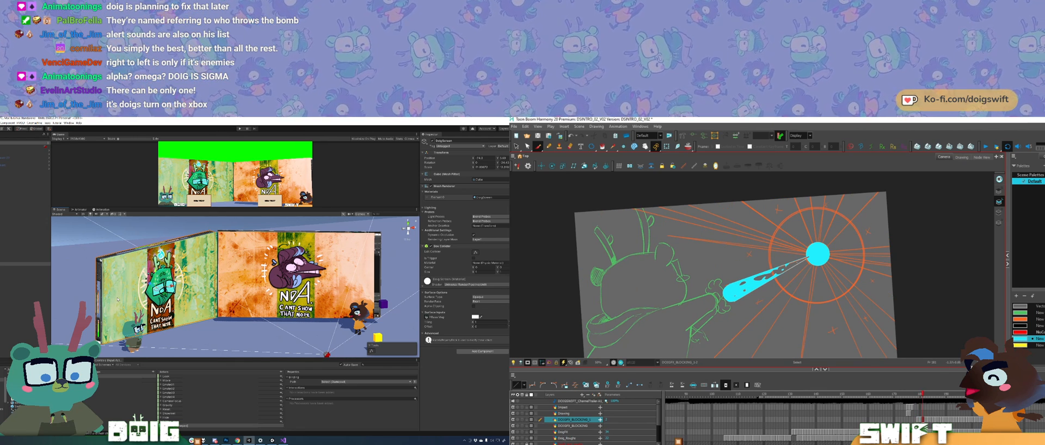
pyautogui.press('f')
pyautogui.press('f')
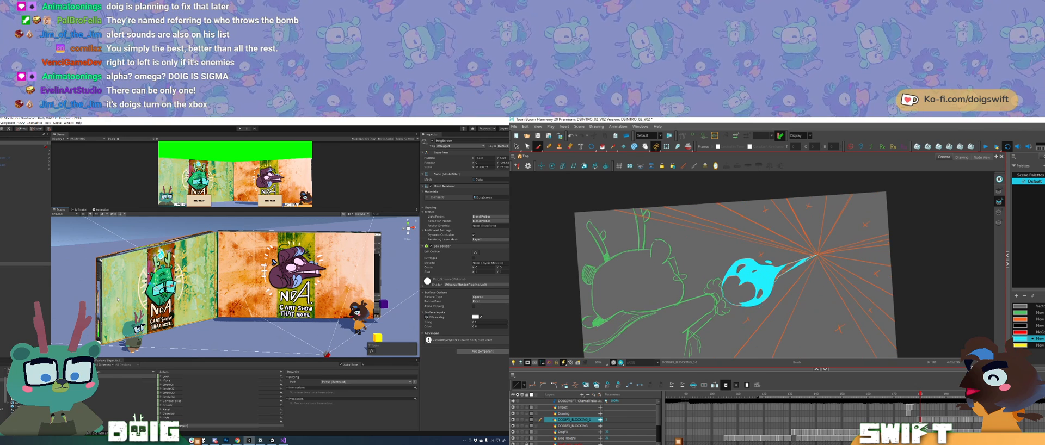
# Step: Delete the round shape at the paw and brush the bolt's lower edge and inner streaks towards the burst centre
pyautogui.keyDown('ctrl'); pyautogui.click(729, 293); pyautogui.keyUp('ctrl')
pyautogui.press('Delete')
pyautogui.keyDown('ctrl'); pyautogui.click(725, 294); pyautogui.keyUp('ctrl')
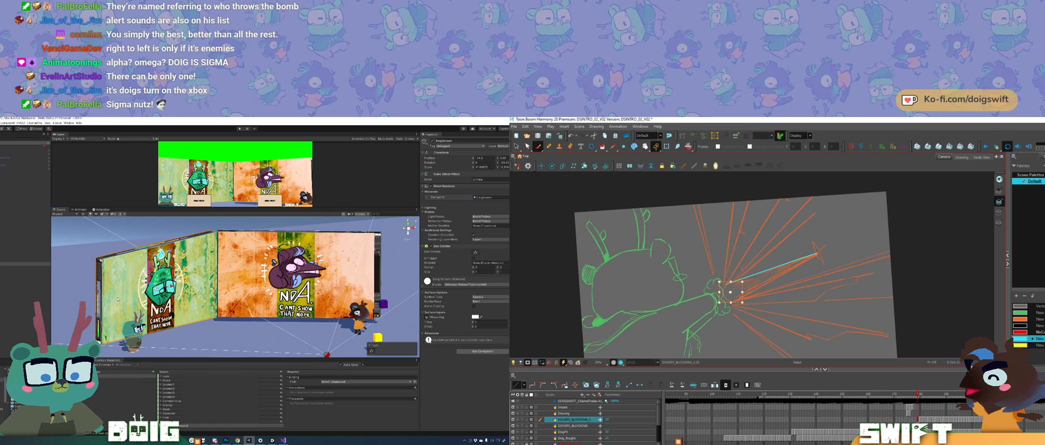
pyautogui.hotkey('alt', 'b')
pyautogui.moveTo(751, 292); pyautogui.dragTo(797, 266)
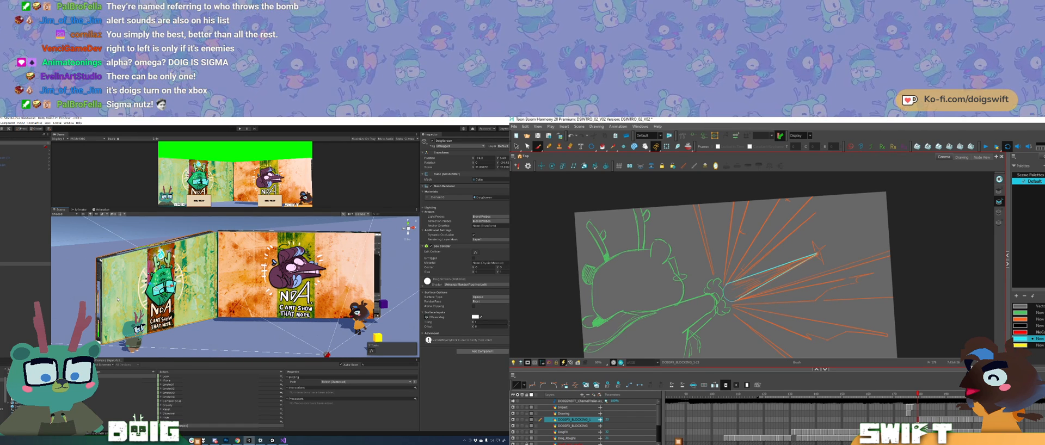
pyautogui.hotkey('alt', 'b')
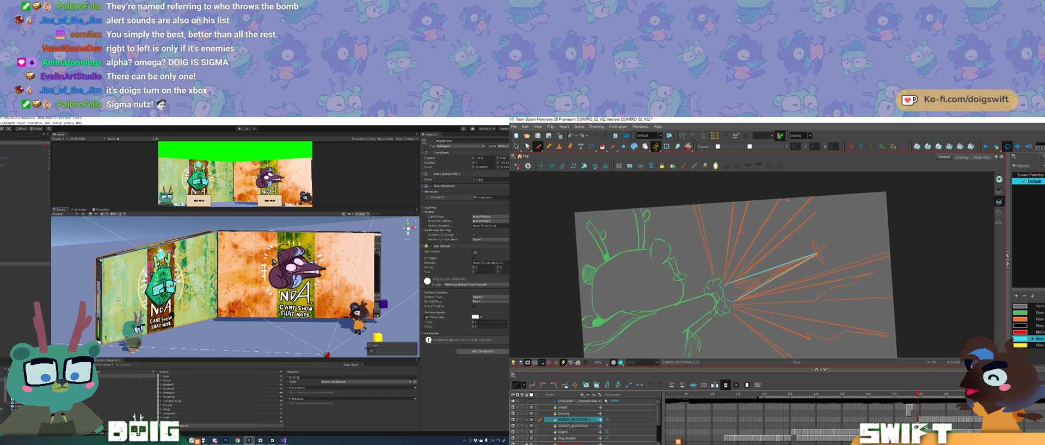
pyautogui.hotkey('ctrl', 'z')
pyautogui.moveTo(738, 299); pyautogui.dragTo(816, 255)
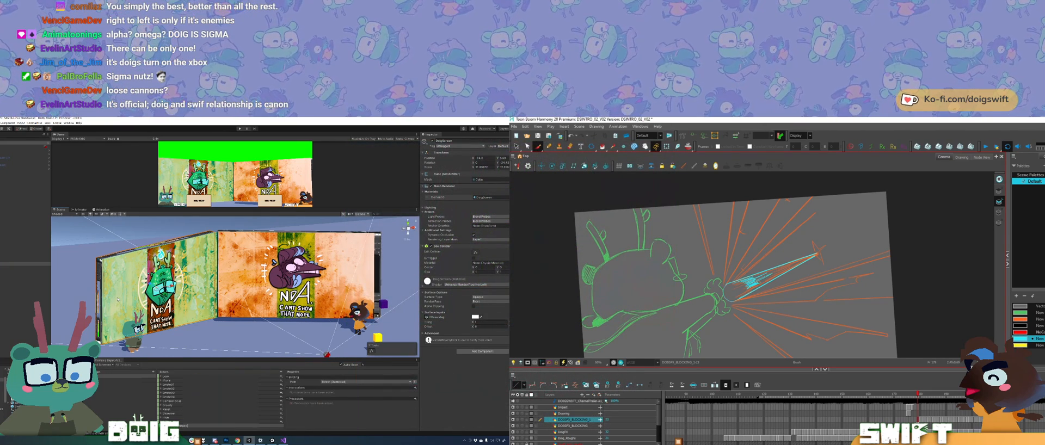
# Step: Paint the bolt's rounded head solid cyan at the paw and brush tapering streaks along its body
pyautogui.moveTo(731, 300)
pyautogui.mouseDown()
pyautogui.moveTo(750, 290)
pyautogui.moveTo(741, 281)
pyautogui.mouseUp()
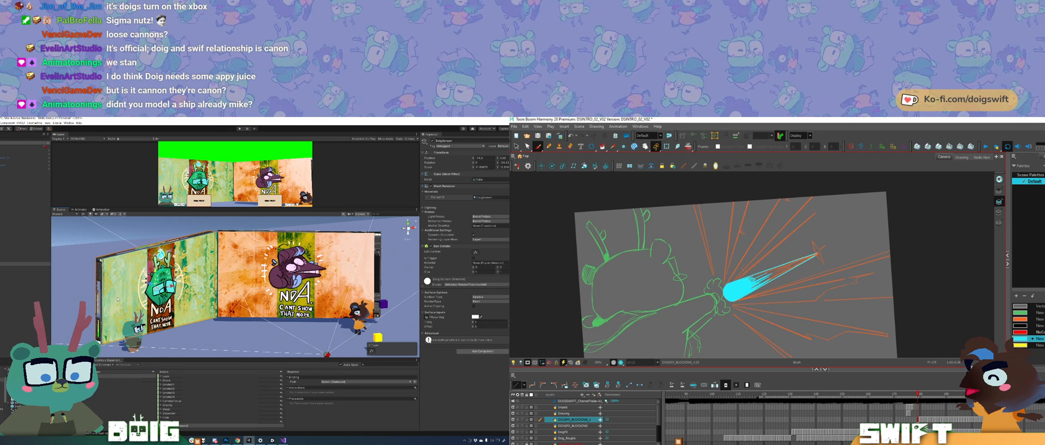
pyautogui.hotkey('ctrl', 'z')
pyautogui.moveTo(780, 272); pyautogui.dragTo(755, 288)
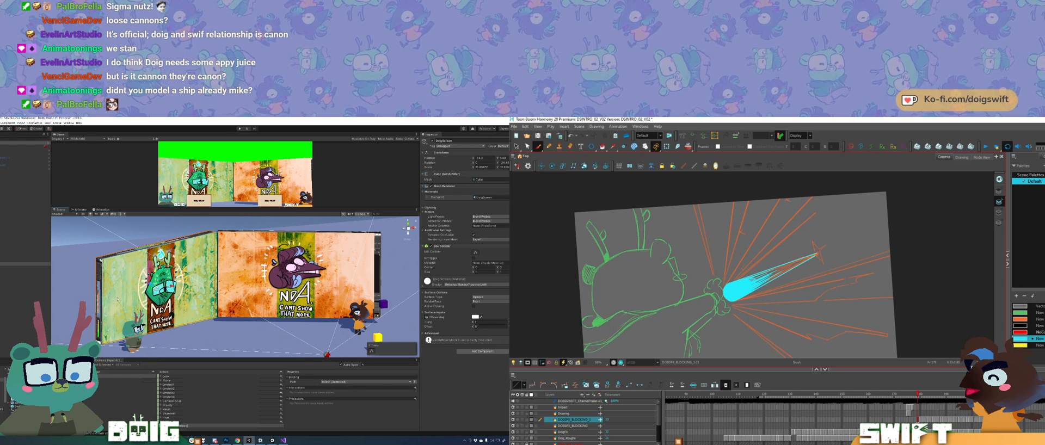
pyautogui.moveTo(741, 286); pyautogui.dragTo(772, 274)
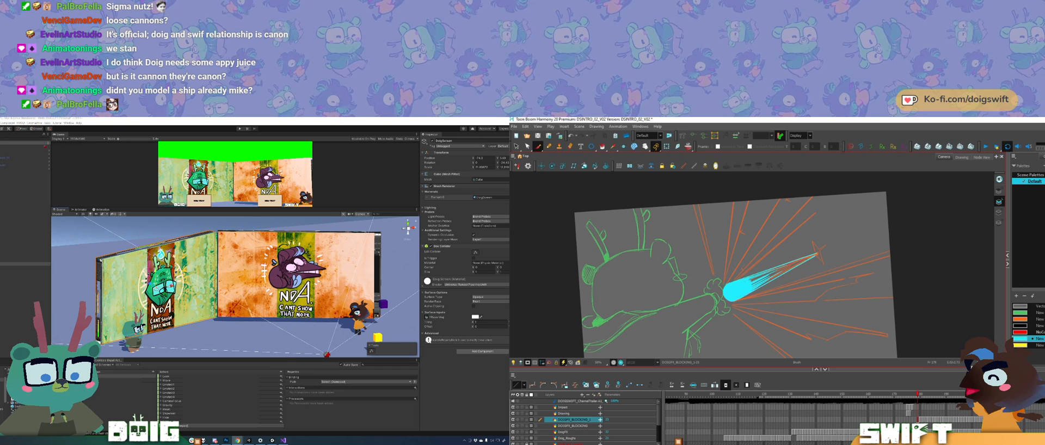
# Step: Select and delete two unwanted streaks in the middle of the bolt
pyautogui.click(759, 280)
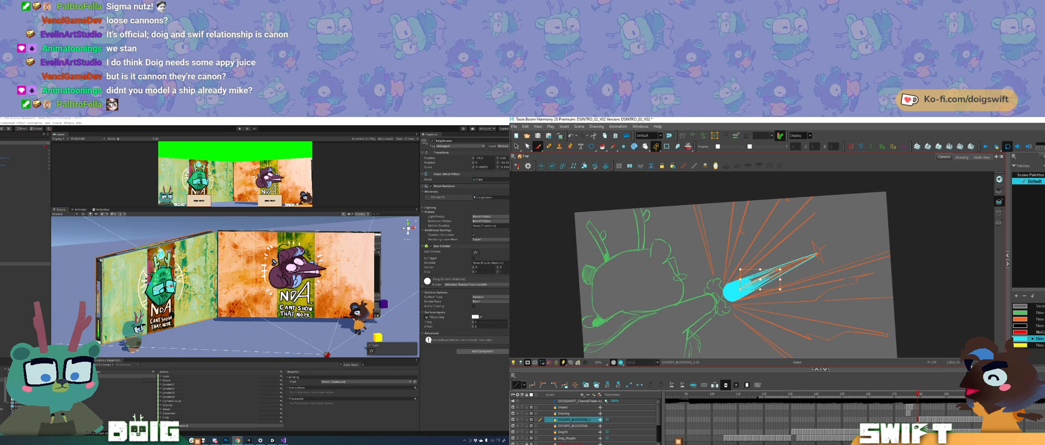
pyautogui.press('Delete')
pyautogui.click(768, 280)
pyautogui.press('Delete')
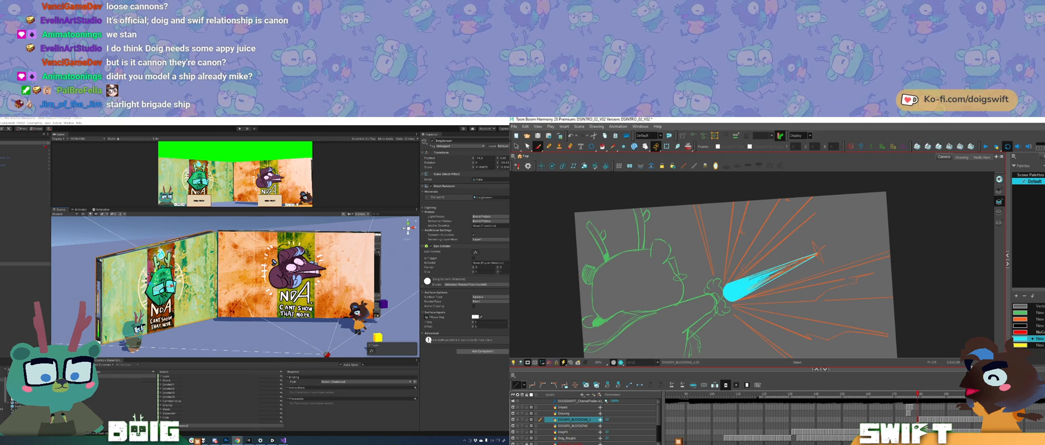
# Step: Add brush strokes to the bolt's tapering tail and undo the last stroke
pyautogui.click(798, 265)
pyautogui.click(784, 288)
pyautogui.click(759, 287)
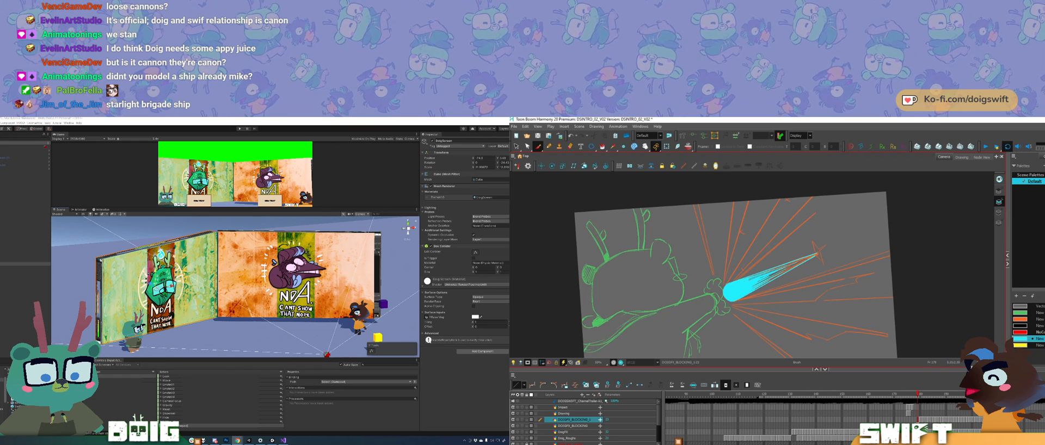
pyautogui.hotkey('ctrl', 'z')
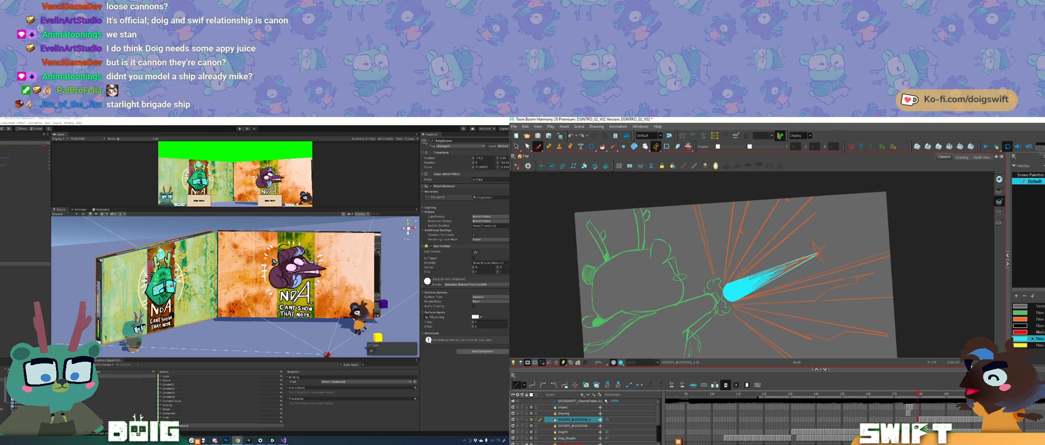
# Step: Switch to the browser, open the Dreamcast games article behind the image result, and examine its Skies of Arcadia section
pyautogui.moveTo(11, 354); pyautogui.dragTo(262, 119)
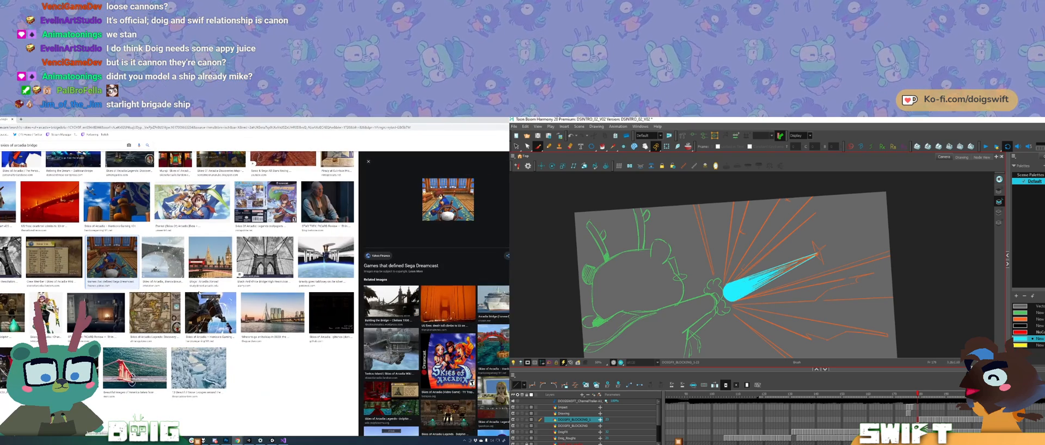
pyautogui.click(463, 197)
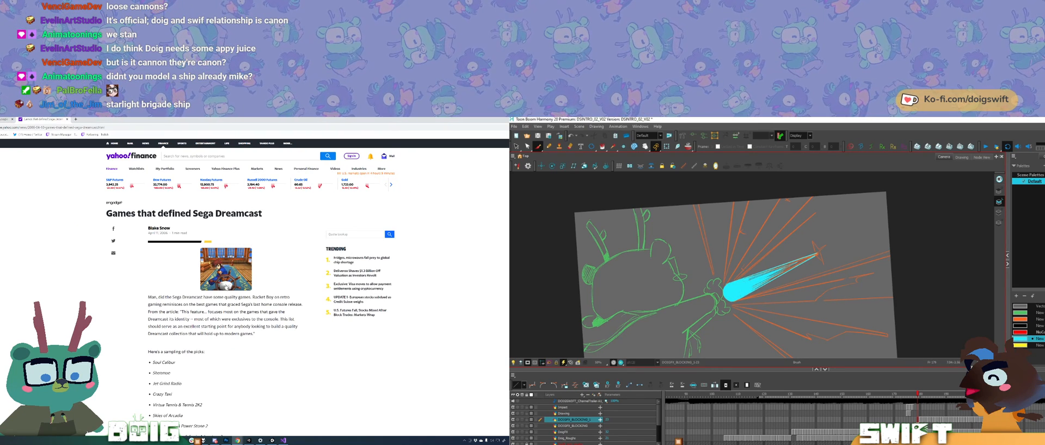
pyautogui.click(220, 270)
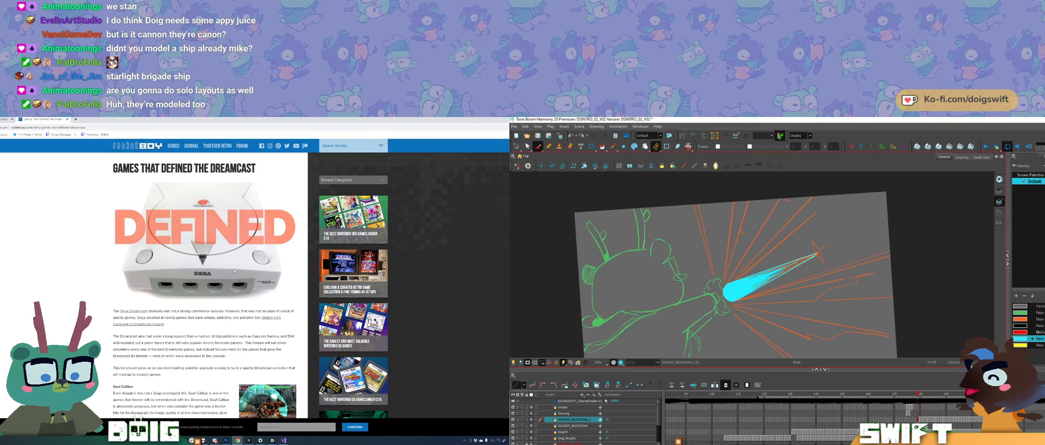
pyautogui.scroll(-15, 234, 270)
pyautogui.scroll(-10, 243, 309)
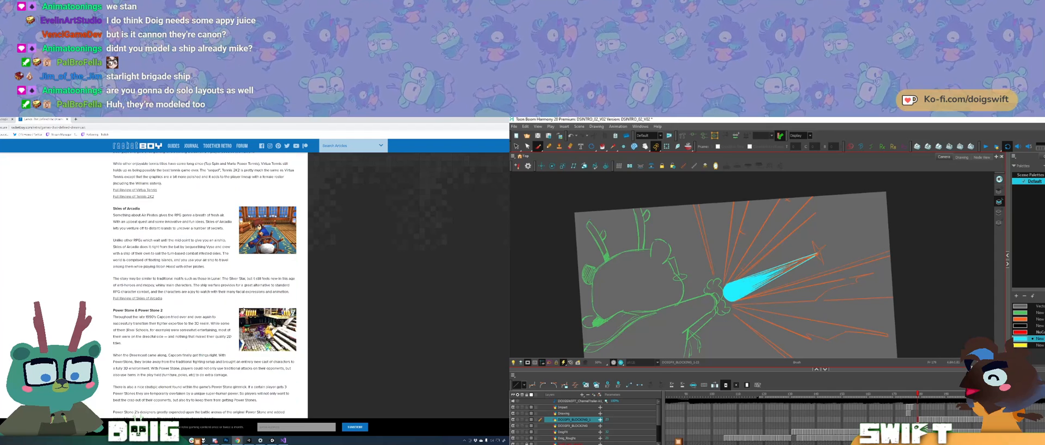
# Step: Sketch a ship hull outline above the bolt, redoing misplaced lines, and switch from the browser back to Unity
pyautogui.hotkey('ctrl', 'z')
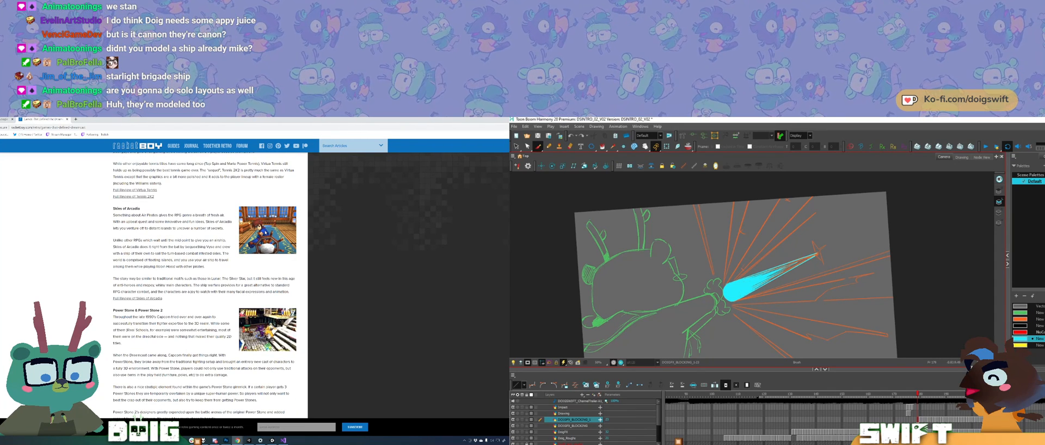
pyautogui.moveTo(716, 228); pyautogui.dragTo(814, 221)
pyautogui.hotkey('ctrl', 'z')
pyautogui.moveTo(713, 241)
pyautogui.mouseDown()
pyautogui.moveTo(784, 234)
pyautogui.moveTo(753, 255)
pyautogui.moveTo(784, 243)
pyautogui.mouseUp()
pyautogui.scroll(12, 188, 342)
pyautogui.scroll(1, 188, 342)
pyautogui.hotkey('ctrl', 'z')
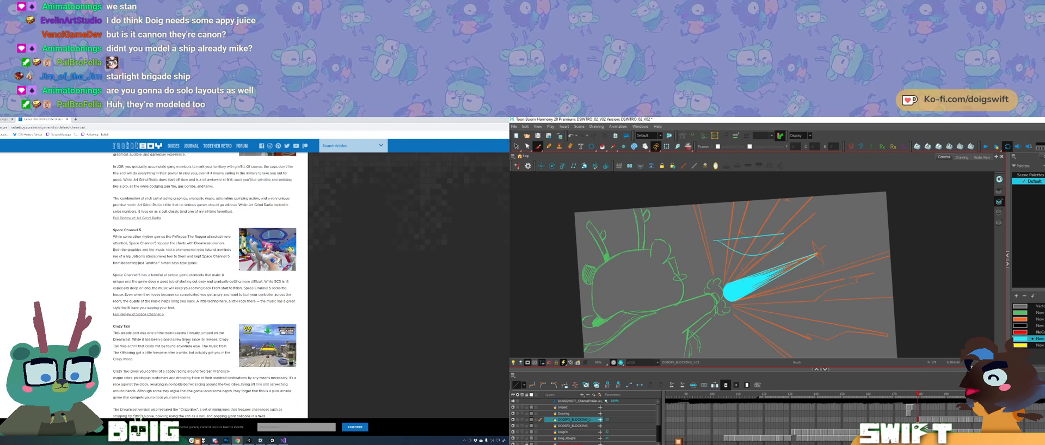
pyautogui.moveTo(717, 241); pyautogui.dragTo(771, 251)
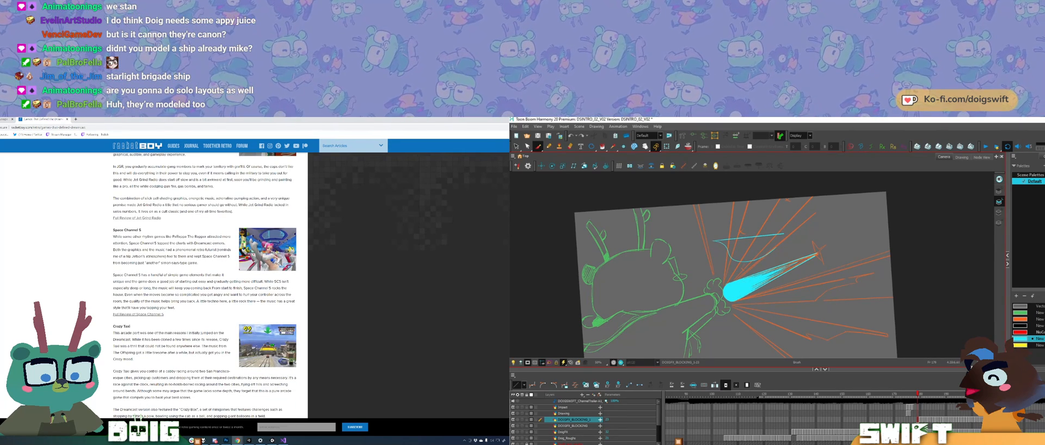
pyautogui.hotkey('alt', 'Tab')
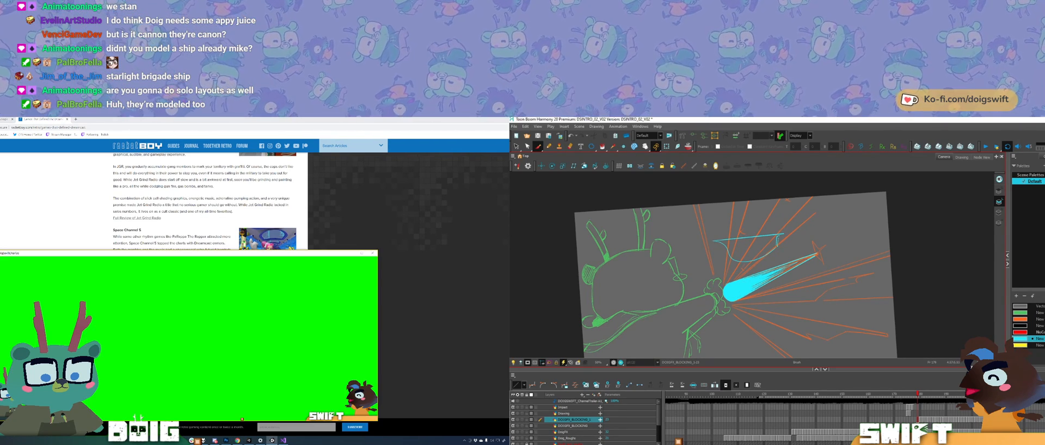
pyautogui.hotkey('alt', 'Tab')
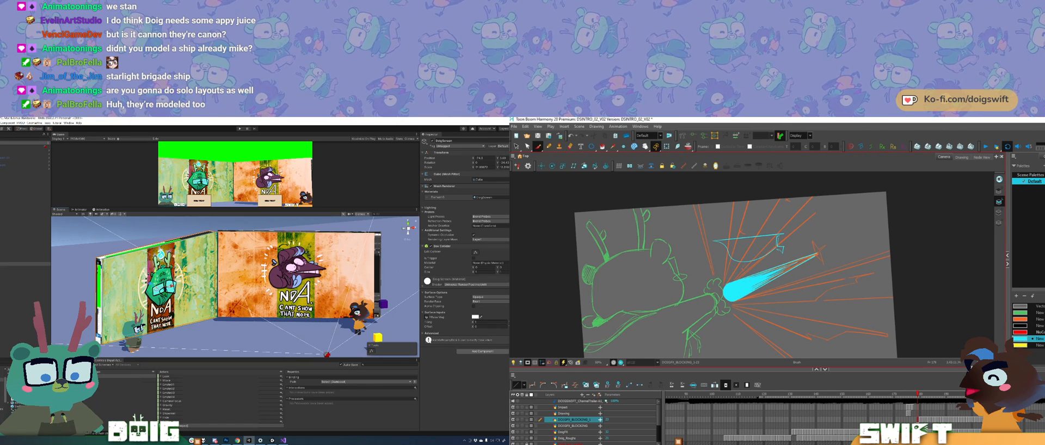
# Step: Trim the end of the ship hull sketch and draw curved deck lines above it
pyautogui.moveTo(707, 269); pyautogui.dragTo(705, 280)
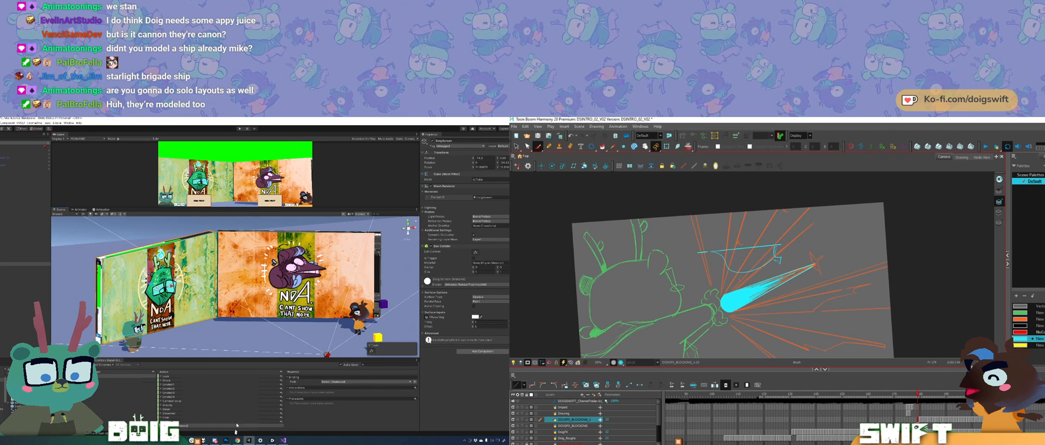
pyautogui.hotkey('alt', 's')
pyautogui.moveTo(686, 240)
pyautogui.mouseDown()
pyautogui.moveTo(782, 272)
pyautogui.moveTo(787, 243)
pyautogui.moveTo(765, 251)
pyautogui.mouseUp()
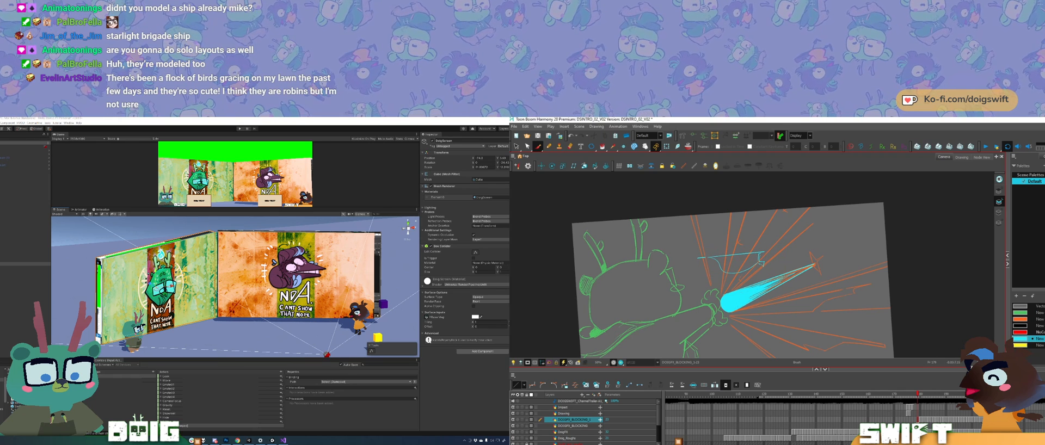
pyautogui.moveTo(690, 228); pyautogui.dragTo(769, 235)
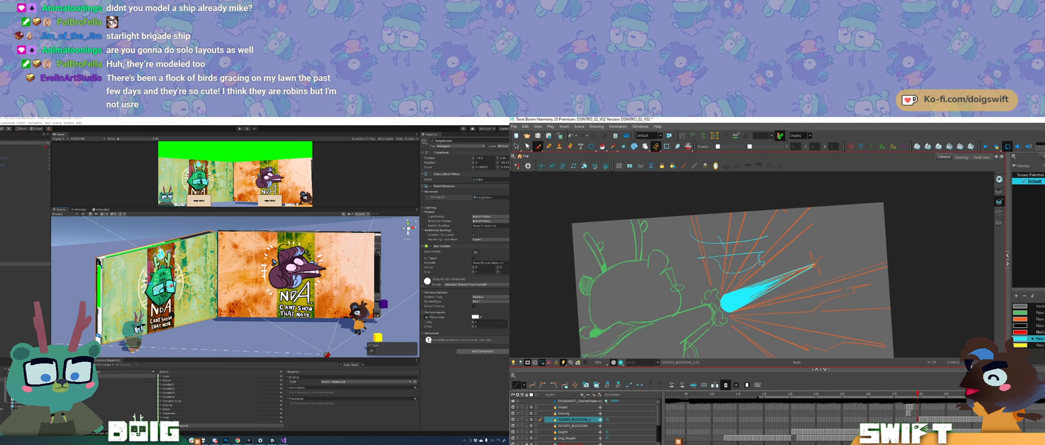
pyautogui.moveTo(696, 218); pyautogui.dragTo(778, 222)
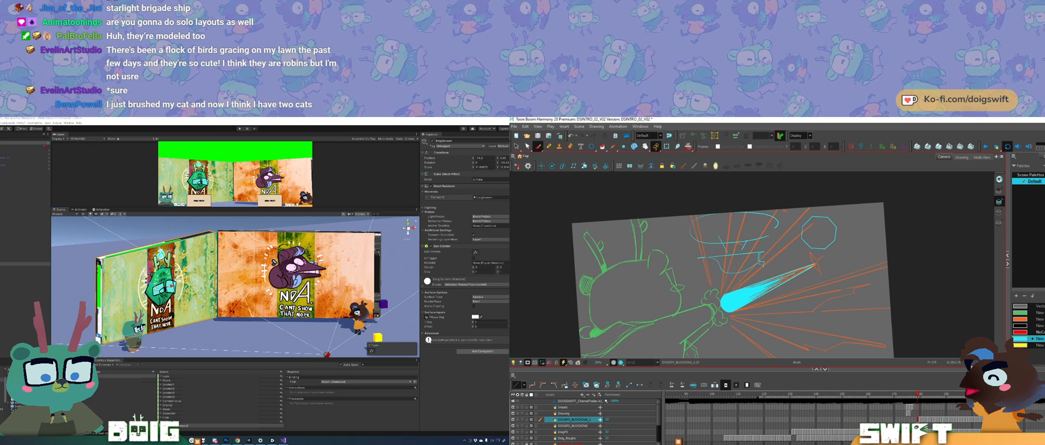
# Step: Delete the ship doodles from the lightning drawing
pyautogui.moveTo(830, 253)
pyautogui.mouseDown()
pyautogui.moveTo(853, 240)
pyautogui.moveTo(830, 260)
pyautogui.mouseUp()
pyautogui.press('Delete')
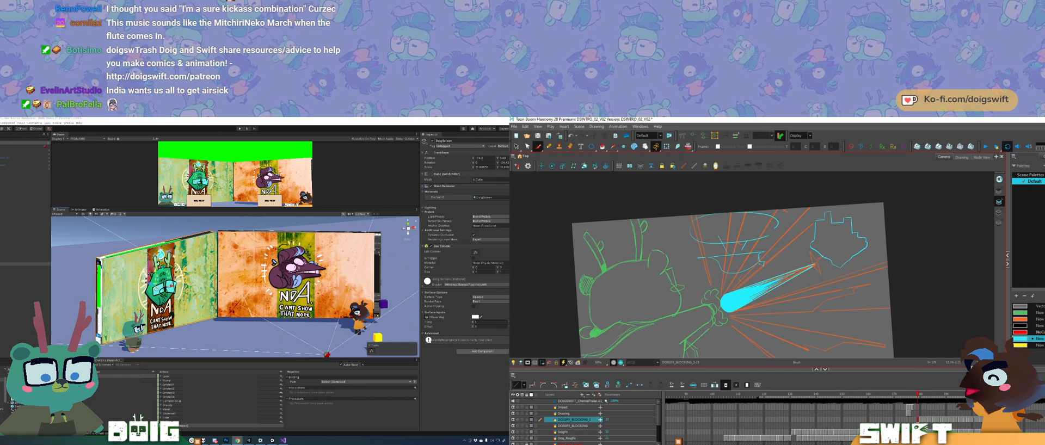
pyautogui.moveTo(813, 256)
pyautogui.mouseDown()
pyautogui.moveTo(738, 277)
pyautogui.moveTo(798, 190)
pyautogui.moveTo(871, 271)
pyautogui.mouseUp()
pyautogui.press('Delete')
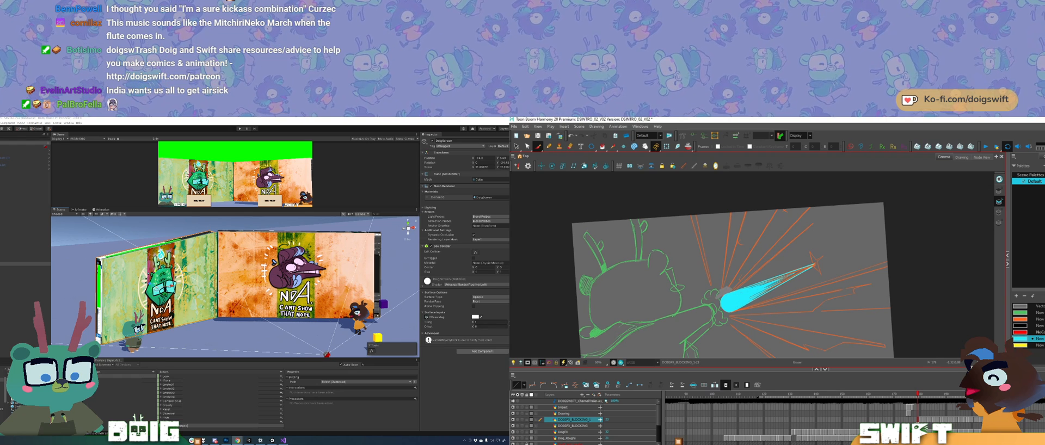
# Step: Paint a cyan four-pointed star at the bolt's tip
pyautogui.moveTo(721, 295); pyautogui.dragTo(728, 290)
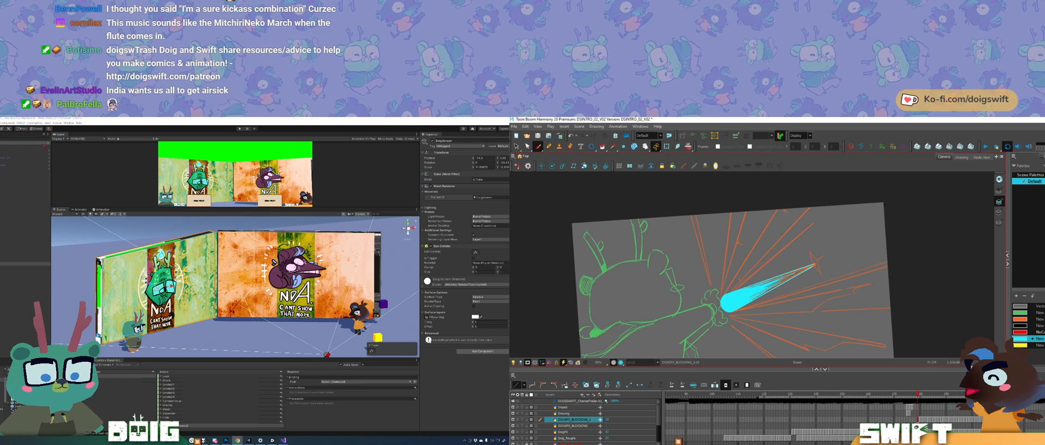
pyautogui.click(801, 271)
pyautogui.click(851, 261)
pyautogui.click(801, 271)
pyautogui.click(873, 263)
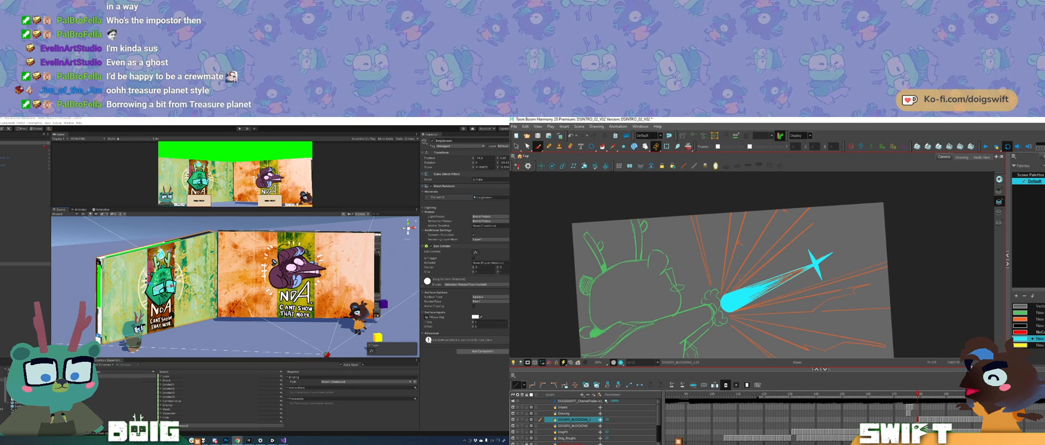
# Step: Try to rework the star's arms with brush, eraser and selection edits, undoing the trial strokes
pyautogui.moveTo(813, 253)
pyautogui.mouseDown()
pyautogui.moveTo(807, 239)
pyautogui.moveTo(801, 256)
pyautogui.mouseUp()
pyautogui.hotkey('ctrl', 'z')
pyautogui.press('e')
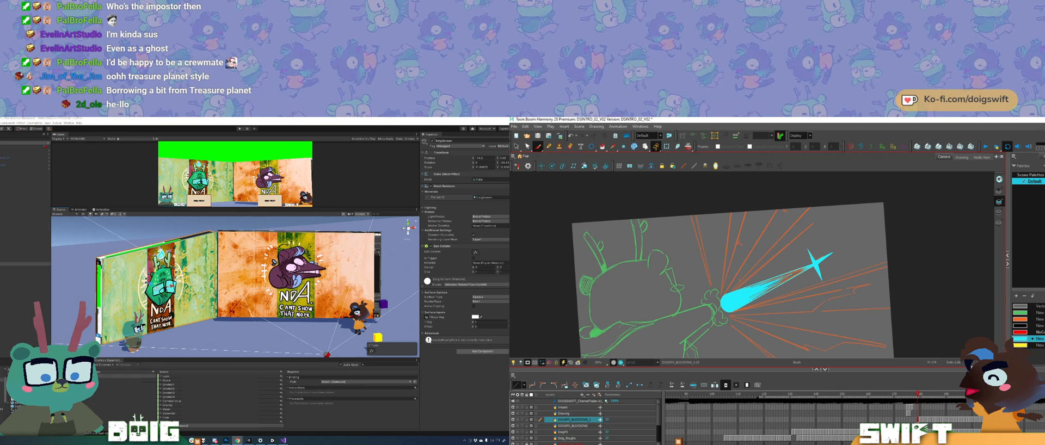
pyautogui.moveTo(813, 245)
pyautogui.mouseDown()
pyautogui.moveTo(804, 259)
pyautogui.moveTo(831, 251)
pyautogui.moveTo(805, 264)
pyautogui.moveTo(831, 250)
pyautogui.mouseUp()
pyautogui.hotkey('ctrl', 'z')
pyautogui.hotkey('ctrl', 'z')
pyautogui.hotkey('ctrl', 'z')
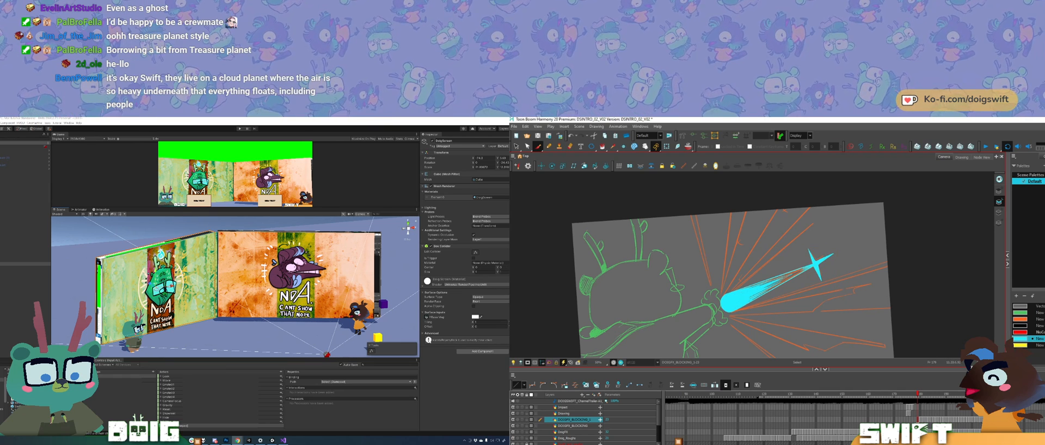
pyautogui.moveTo(833, 266)
pyautogui.mouseDown()
pyautogui.moveTo(837, 252)
pyautogui.moveTo(803, 251)
pyautogui.moveTo(836, 261)
pyautogui.moveTo(815, 264)
pyautogui.mouseUp()
pyautogui.click(857, 282)
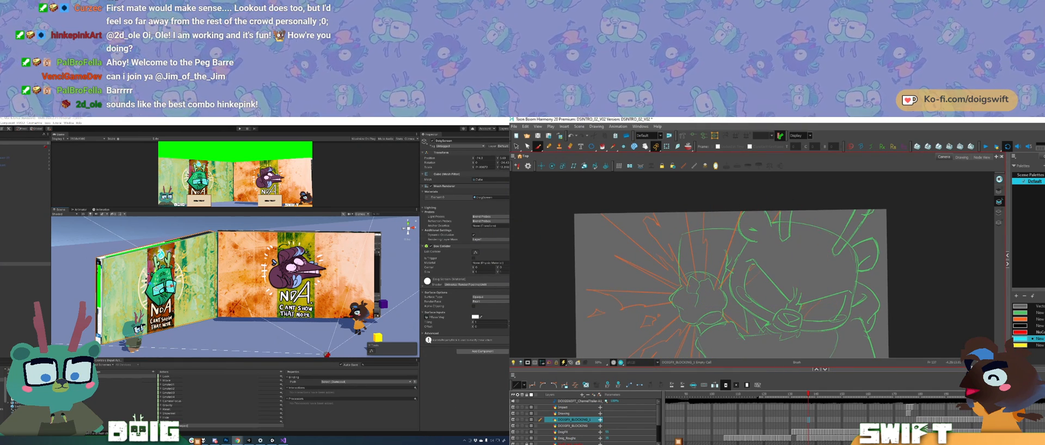
pyautogui.moveTo(685, 209); pyautogui.dragTo(692, 278)
pyautogui.hotkey('ctrl', 'z')
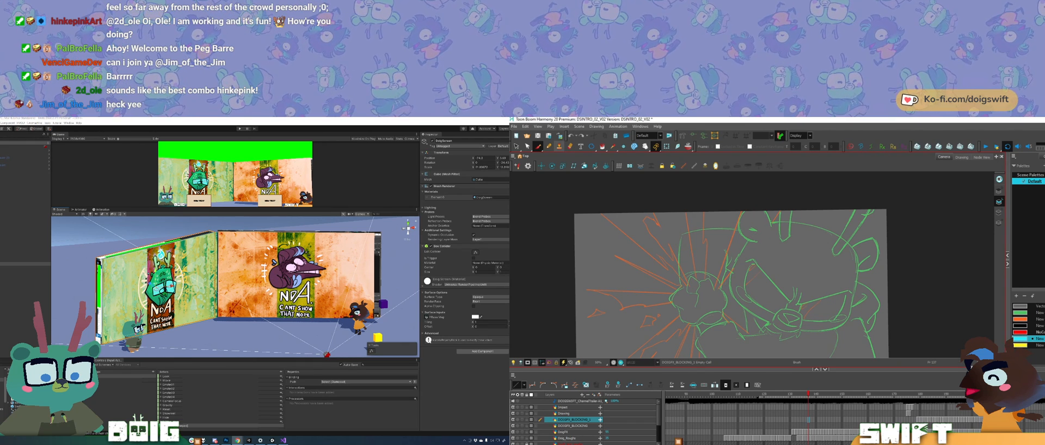
pyautogui.hotkey('alt', '/')
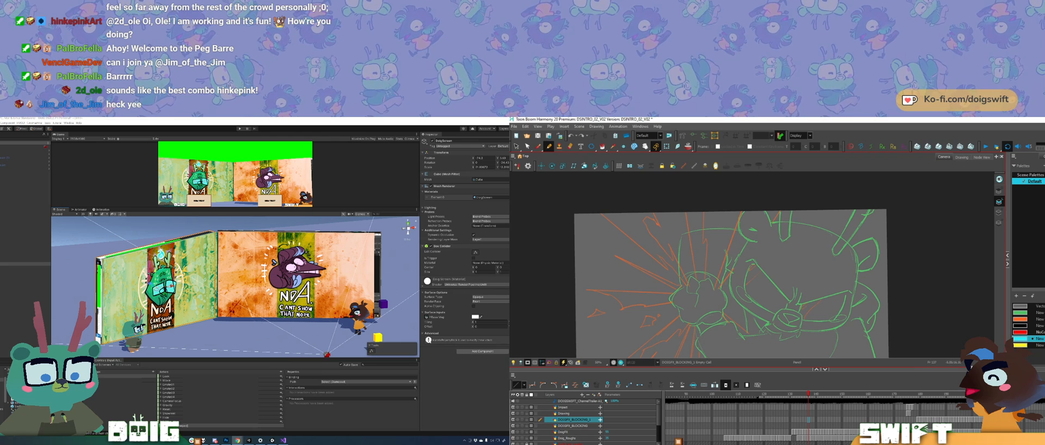
pyautogui.moveTo(684, 207); pyautogui.dragTo(693, 273)
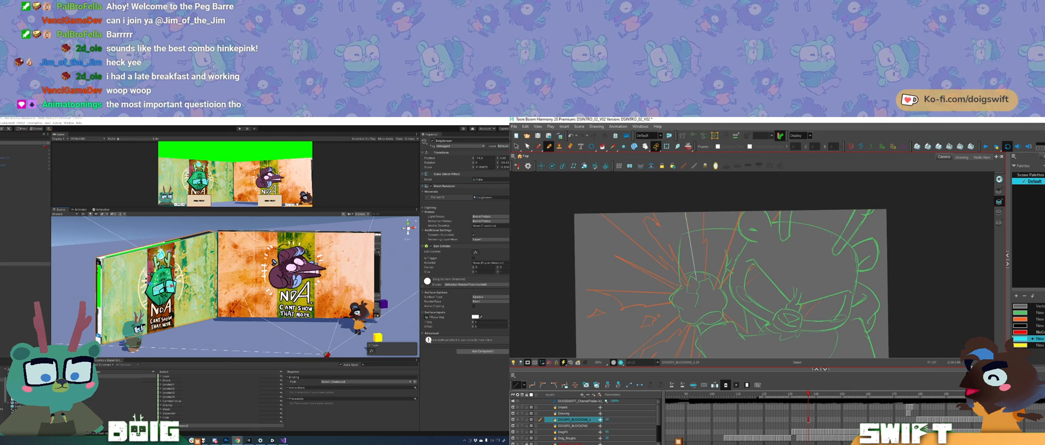
pyautogui.click(692, 253)
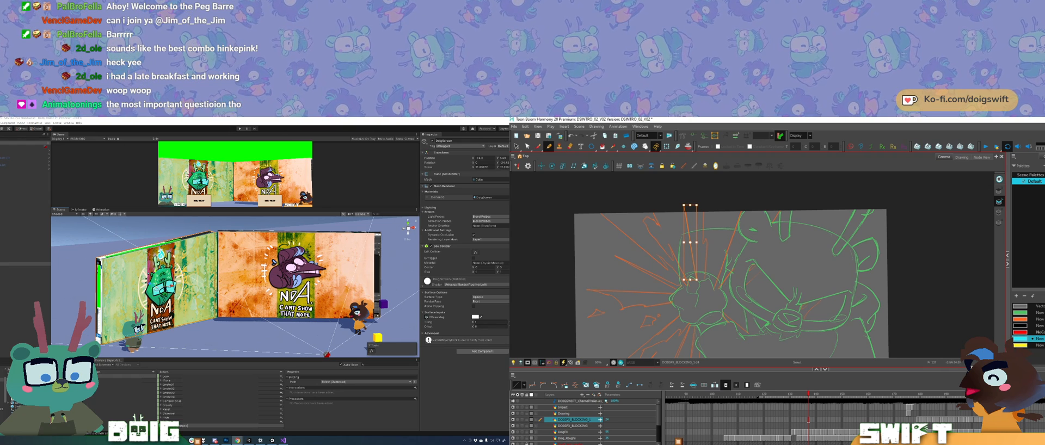
pyautogui.press('Escape')
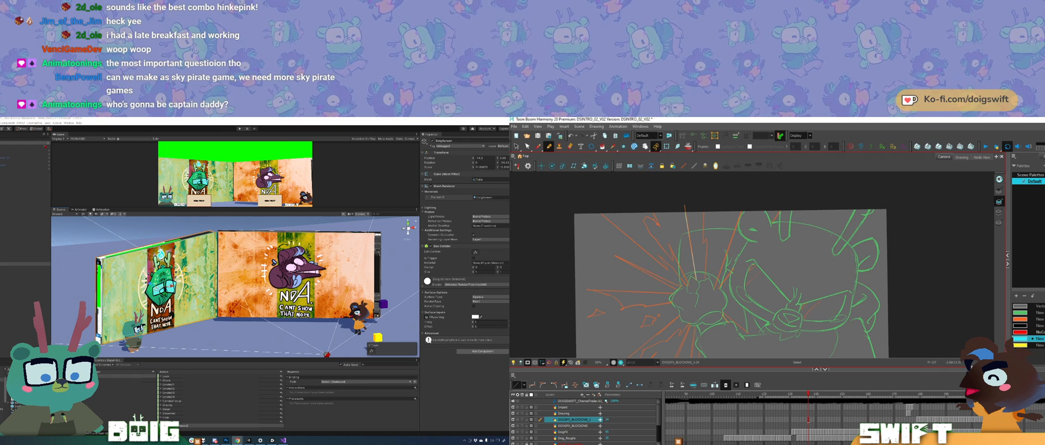
pyautogui.click(686, 212)
pyautogui.press('Delete')
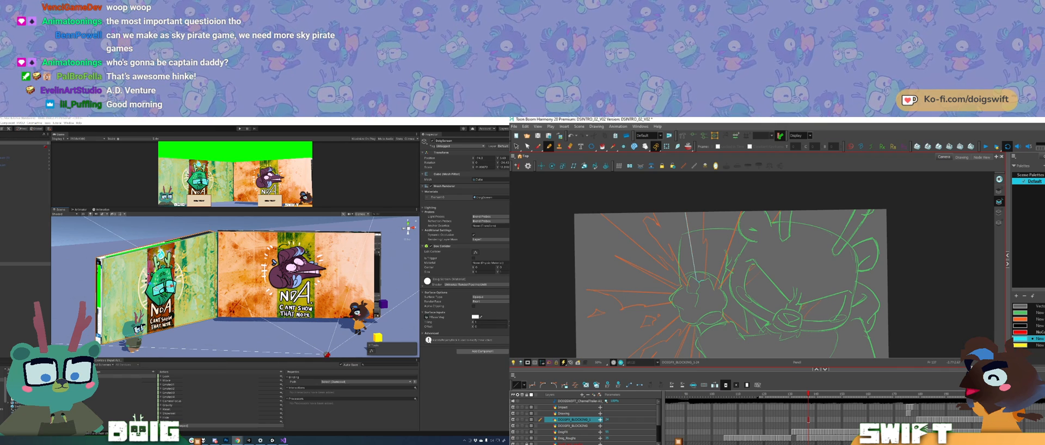
# Step: Outline a tapered spike from the top of the burst cloud to the canvas edge and fill it with cyan
pyautogui.moveTo(706, 249); pyautogui.dragTo(706, 246)
pyautogui.hotkey('ctrl', 'z')
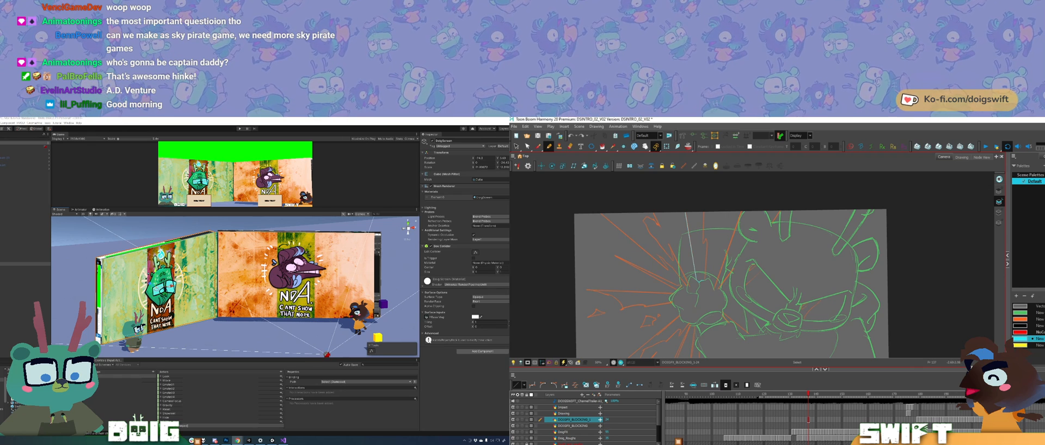
pyautogui.hotkey('ctrl', 'z')
pyautogui.moveTo(705, 280); pyautogui.dragTo(707, 243)
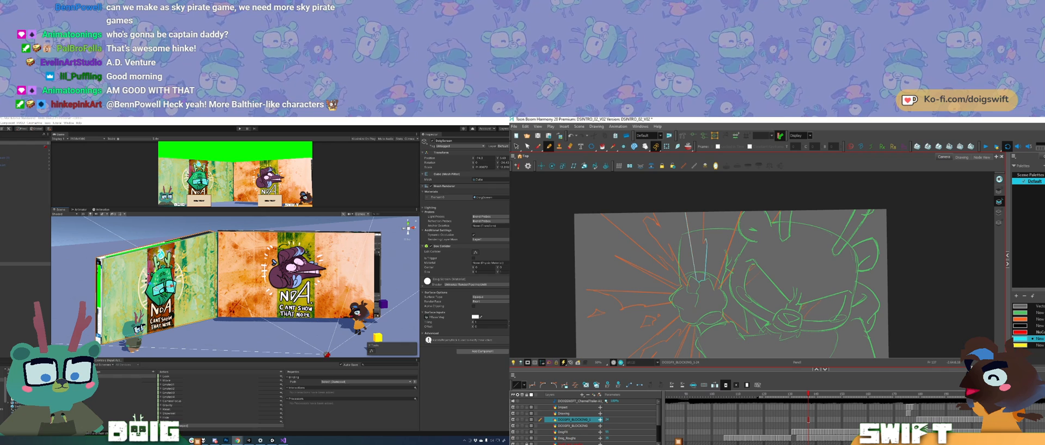
pyautogui.moveTo(704, 235); pyautogui.dragTo(703, 202)
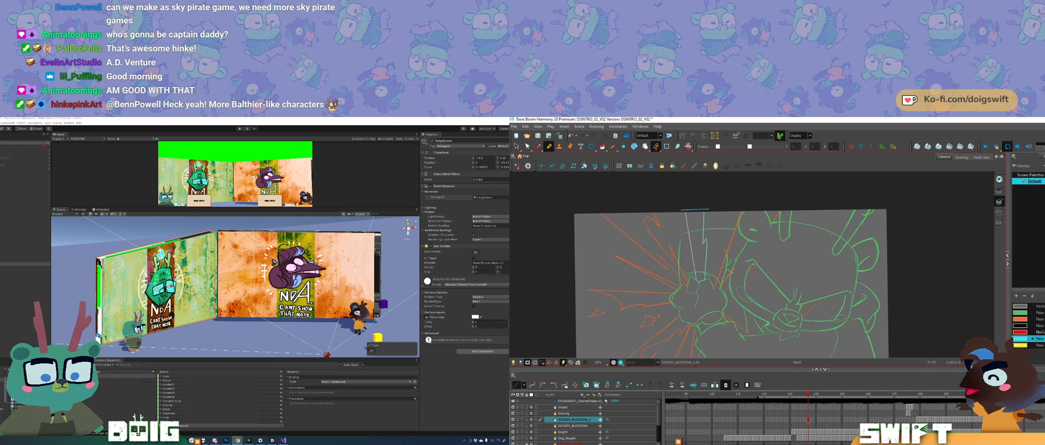
pyautogui.click(602, 147)
pyautogui.click(699, 265)
pyautogui.hotkey('alt', '/')
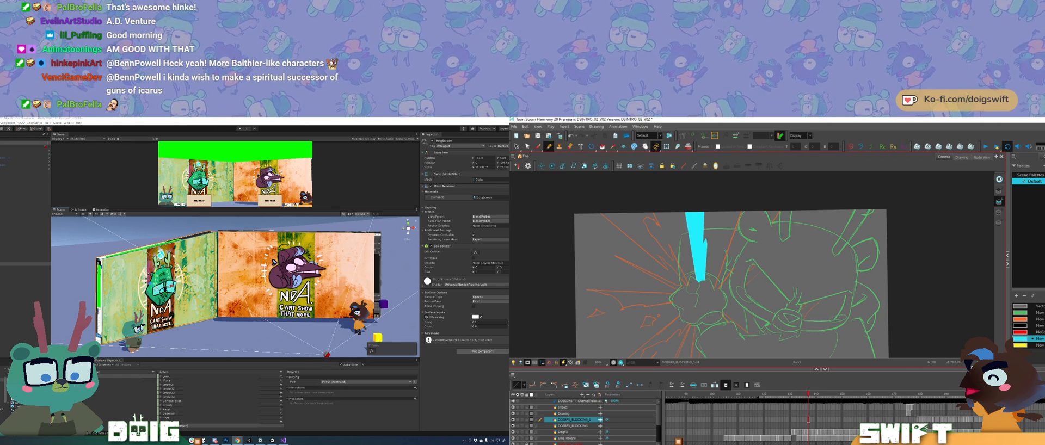
# Step: Draw a second cyan-filled spike slanting from the burst toward the character's head, with a small extra shard at the canvas edge
pyautogui.moveTo(714, 286); pyautogui.dragTo(747, 194)
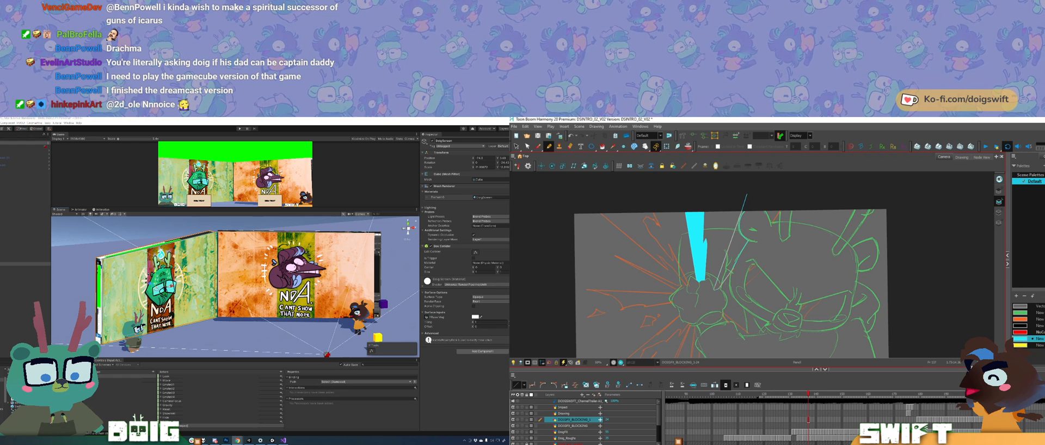
pyautogui.moveTo(746, 195); pyautogui.dragTo(762, 199)
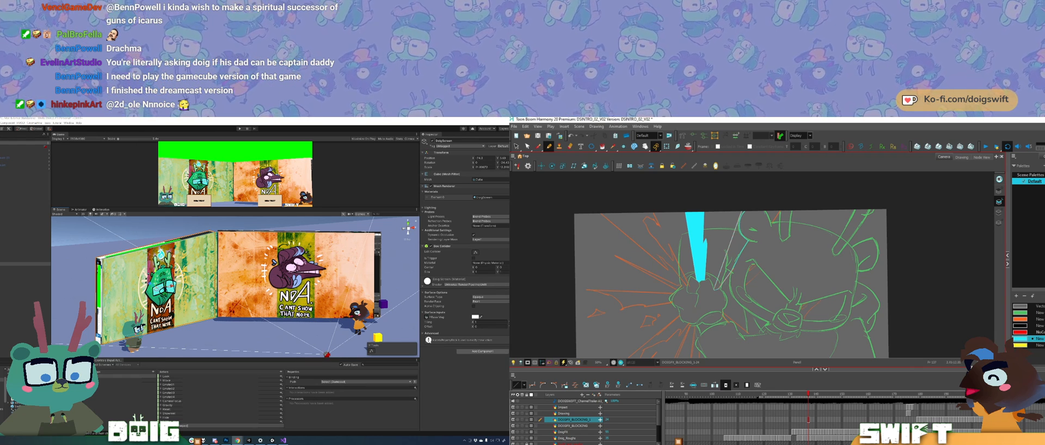
pyautogui.moveTo(740, 212); pyautogui.dragTo(746, 195)
pyautogui.hotkey('alt', 'x')
pyautogui.hotkey('alt', 'i')
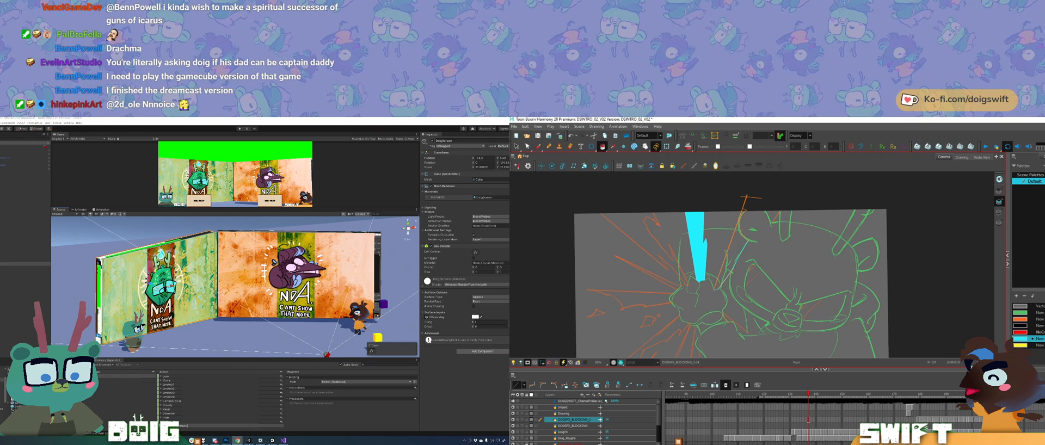
pyautogui.click(734, 254)
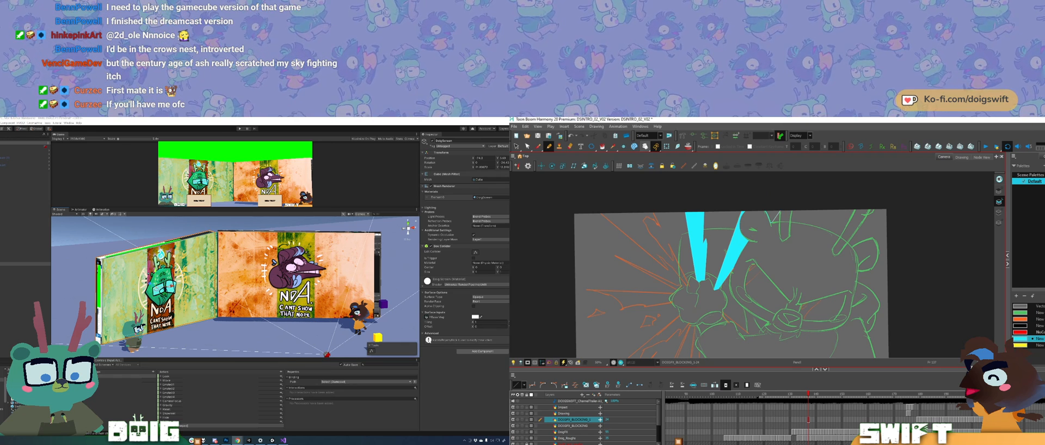
pyautogui.hotkey('alt', 'i')
pyautogui.moveTo(764, 194); pyautogui.dragTo(773, 220)
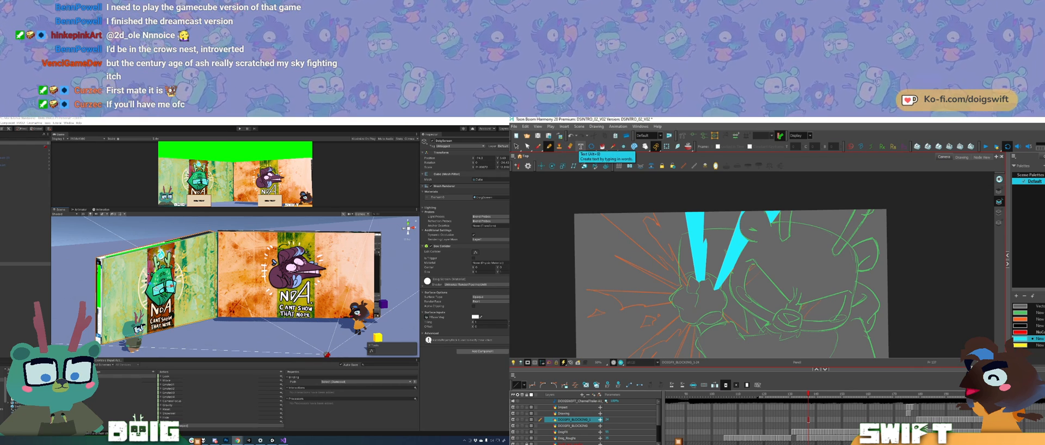
# Step: Outline a jagged, forked spike beside the first one, on the side of the orange burst lines
pyautogui.moveTo(745, 322)
pyautogui.mouseDown()
pyautogui.moveTo(783, 298)
pyautogui.moveTo(741, 309)
pyautogui.moveTo(752, 309)
pyautogui.mouseUp()
pyautogui.moveTo(763, 251); pyautogui.dragTo(762, 312)
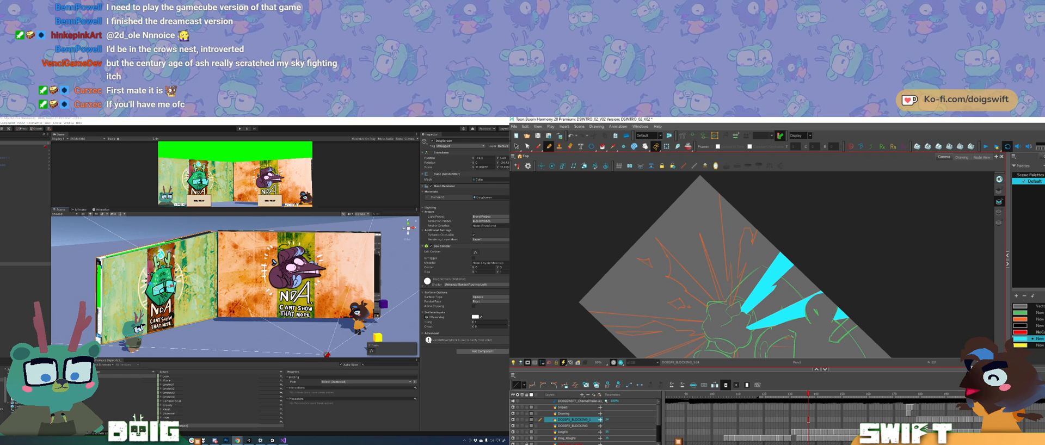
pyautogui.moveTo(718, 186); pyautogui.dragTo(727, 284)
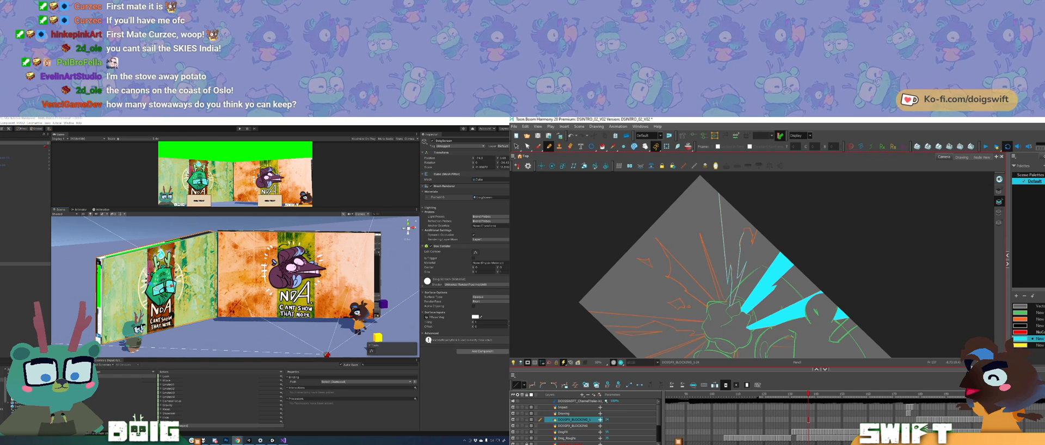
pyautogui.moveTo(793, 221); pyautogui.dragTo(717, 216)
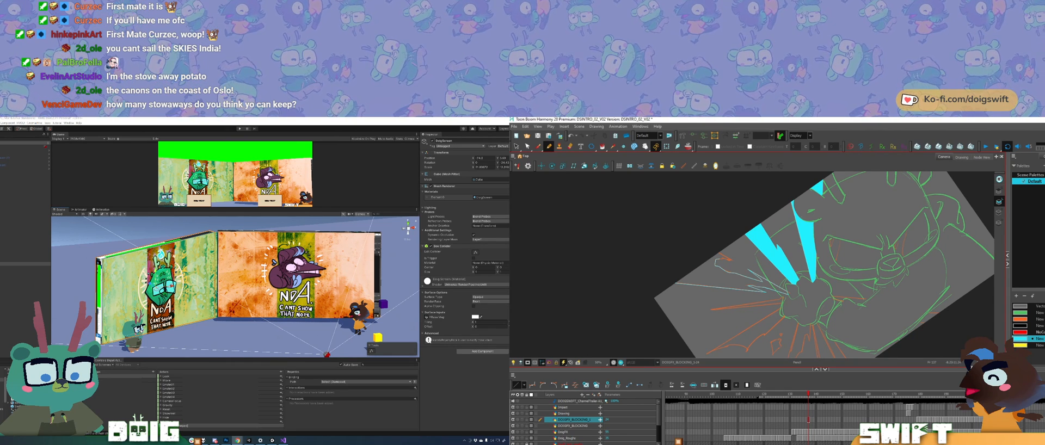
pyautogui.moveTo(710, 253); pyautogui.dragTo(749, 221)
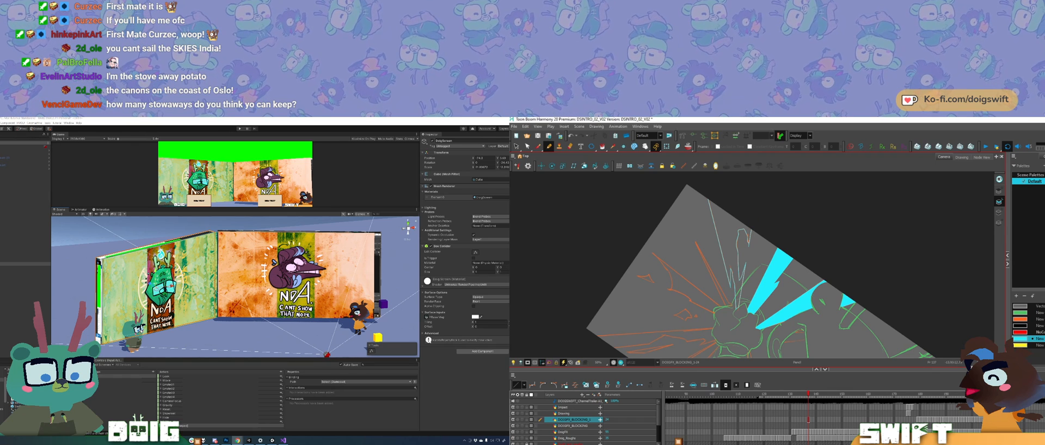
# Step: Clean up and close the forked spike's outline along the canvas edge and fill it with cyan
pyautogui.keyDown('ctrl'); pyautogui.click(707, 202); pyautogui.keyUp('ctrl')
pyautogui.press('Delete')
pyautogui.moveTo(707, 191); pyautogui.dragTo(761, 233)
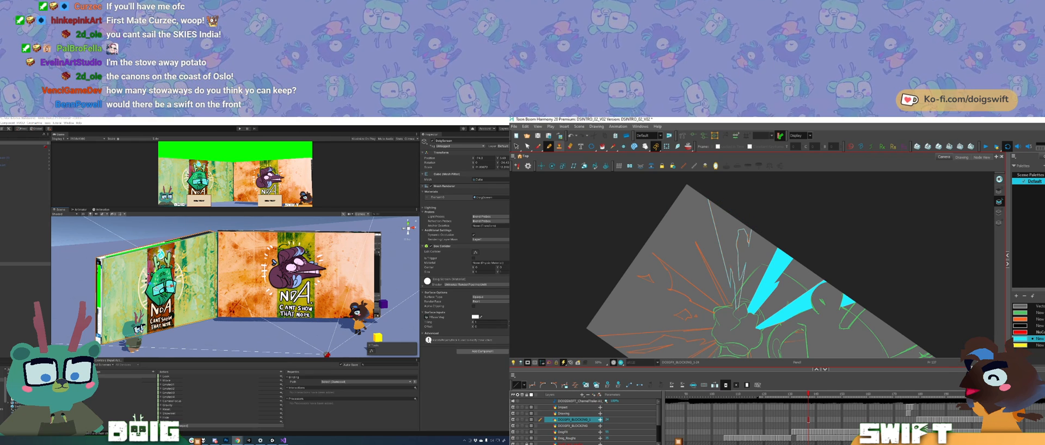
pyautogui.click(602, 147)
pyautogui.click(727, 234)
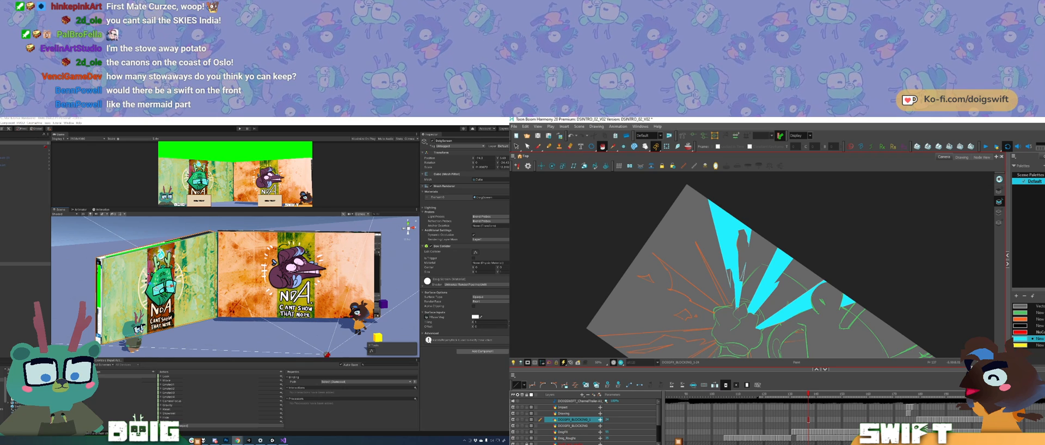
pyautogui.moveTo(720, 276); pyautogui.dragTo(749, 274)
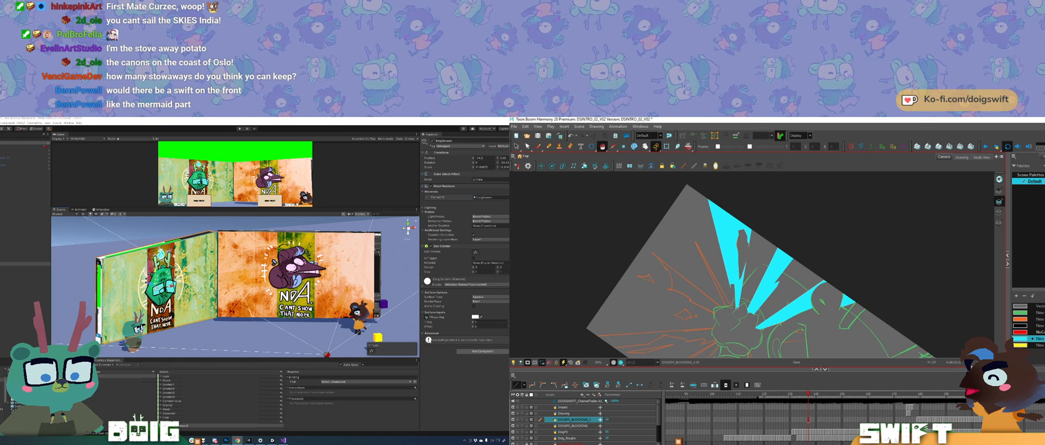
pyautogui.hotkey('ctrl', 'z')
pyautogui.click(729, 277)
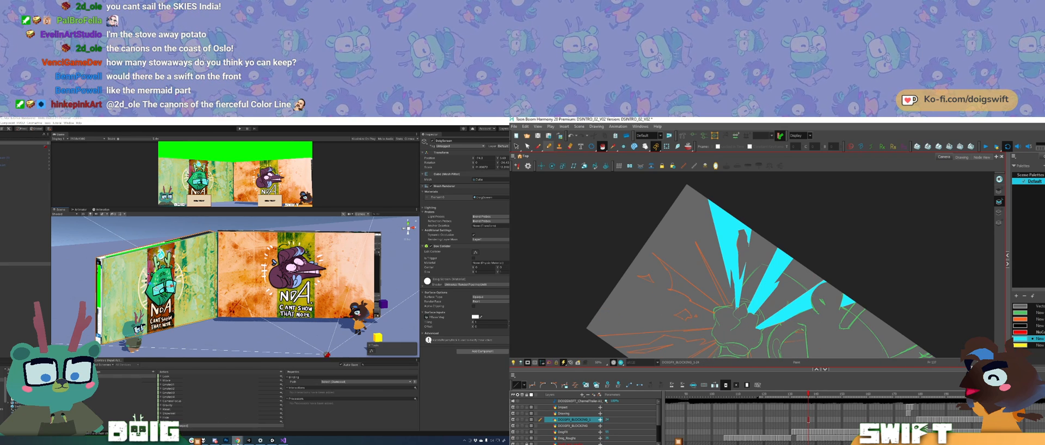
# Step: Outline a thin, shorter spike next to the forked one and fill it with cyan
pyautogui.hotkey('ctrl', 'alt')
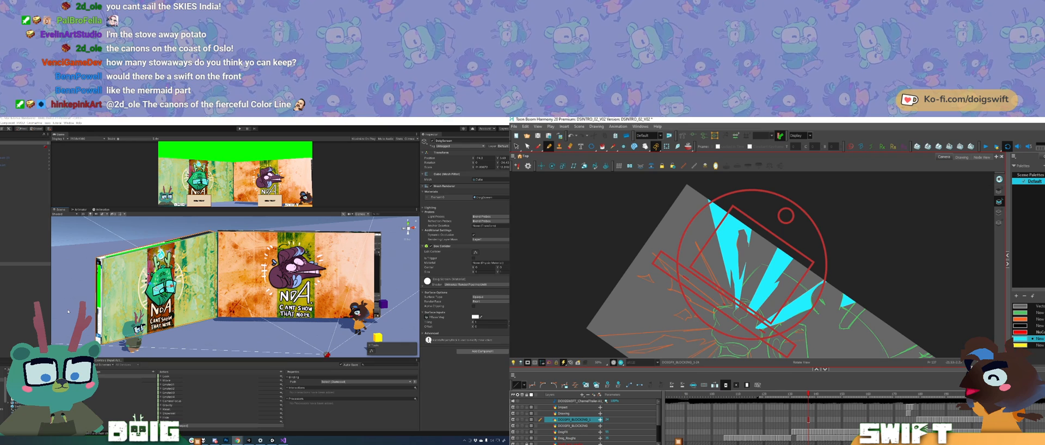
pyautogui.moveTo(786, 216); pyautogui.dragTo(810, 250)
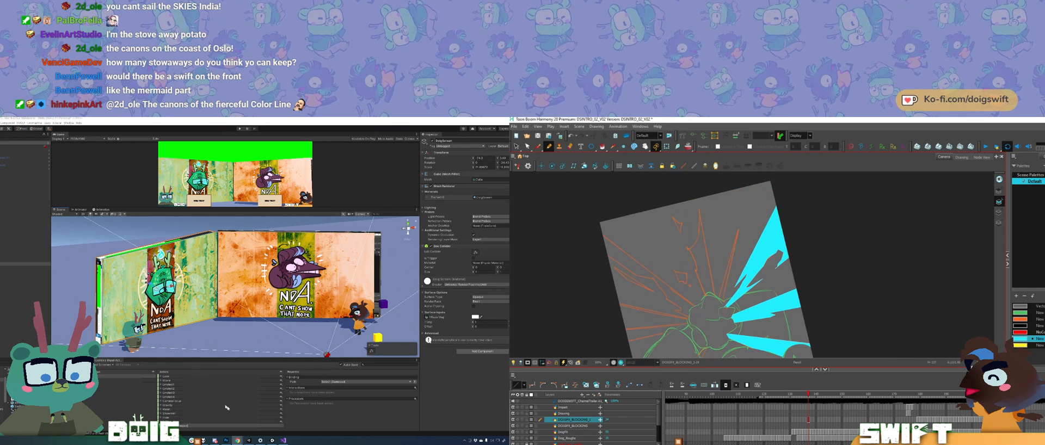
pyautogui.moveTo(725, 297)
pyautogui.mouseDown()
pyautogui.moveTo(736, 213)
pyautogui.moveTo(716, 302)
pyautogui.mouseUp()
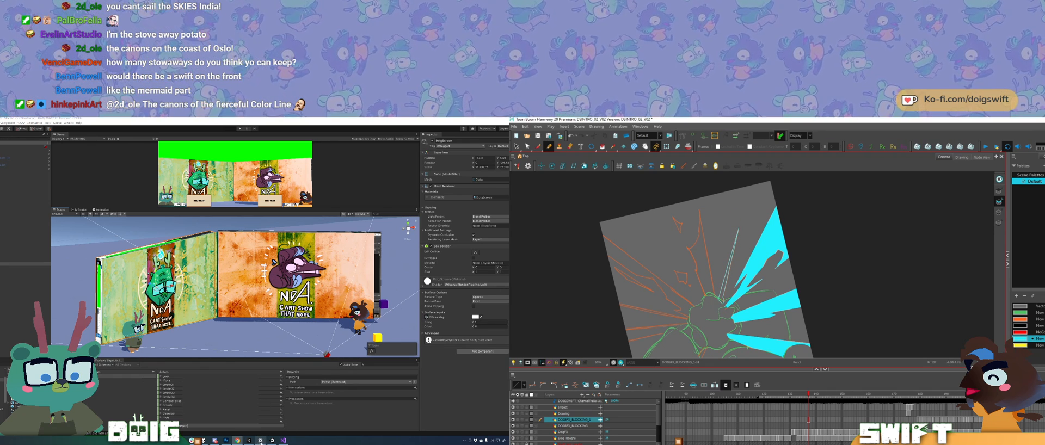
pyautogui.moveTo(231, 442)
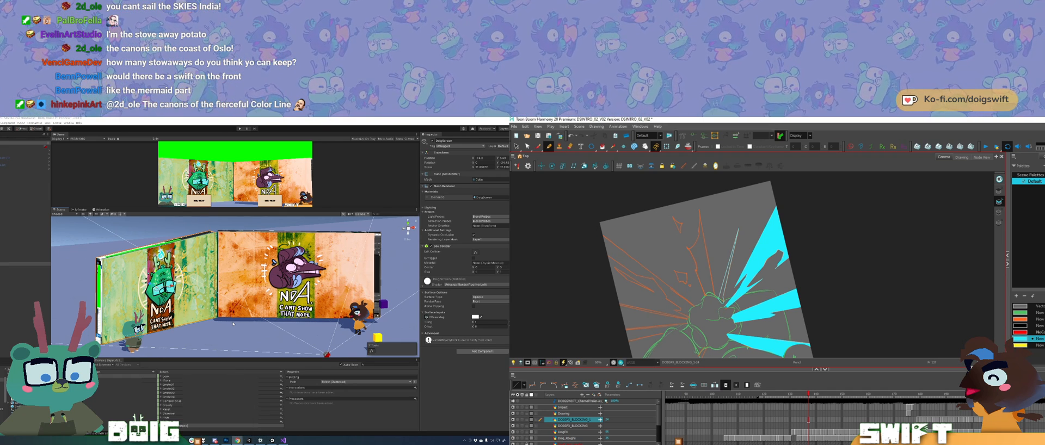
pyautogui.click(602, 147)
pyautogui.click(727, 273)
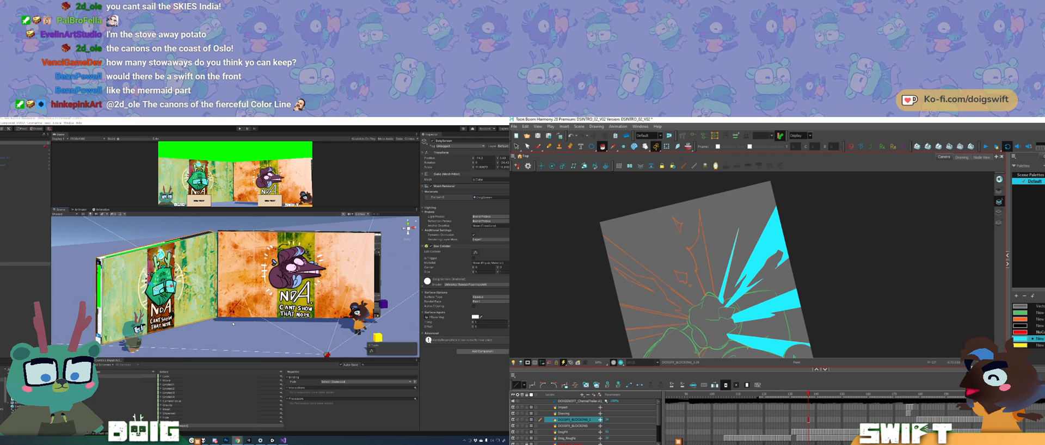
# Step: Draw the first long edge of a new spike from the burst beside the thin cyan one, and delete the misplaced stroke next to it
pyautogui.moveTo(729, 294); pyautogui.dragTo(724, 288)
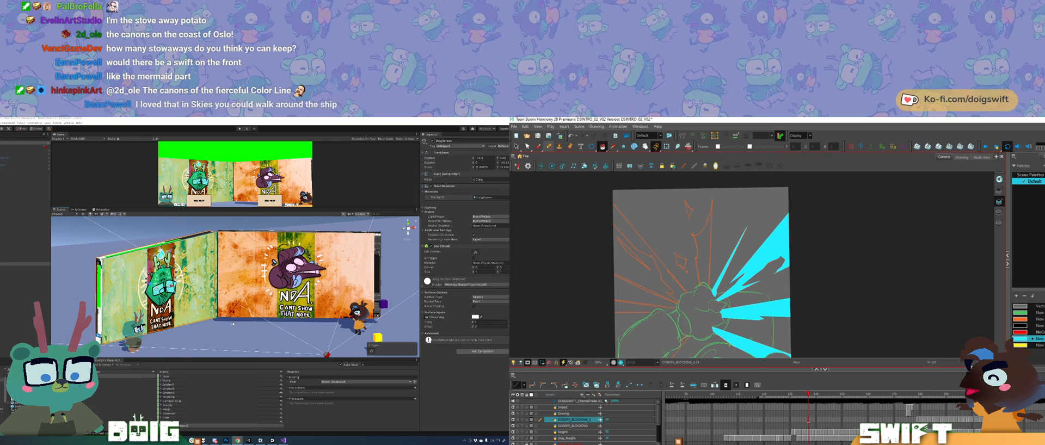
pyautogui.click(549, 146)
pyautogui.moveTo(709, 287); pyautogui.dragTo(713, 200)
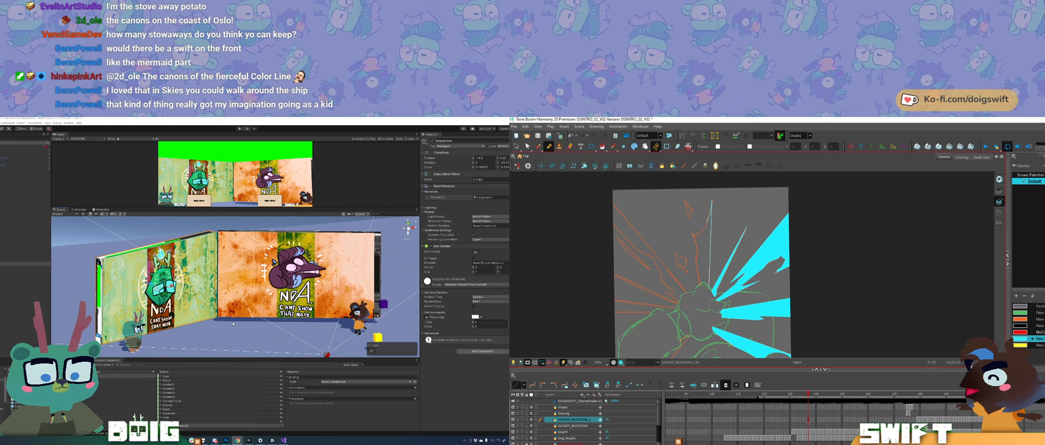
pyautogui.hotkey('ctrl', 'z')
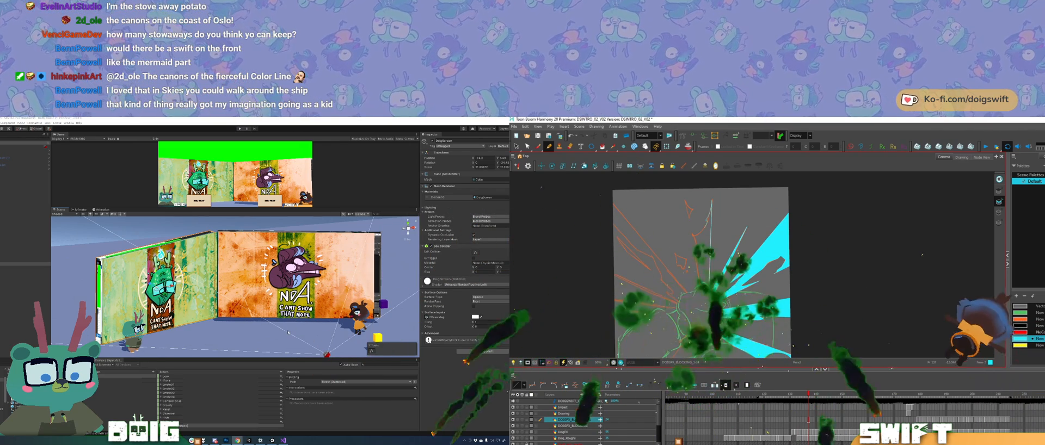
pyautogui.keyDown('ctrl'); pyautogui.click(699, 234); pyautogui.keyUp('ctrl')
pyautogui.press('Delete')
pyautogui.keyDown('ctrl'); pyautogui.click(700, 232); pyautogui.keyUp('ctrl')
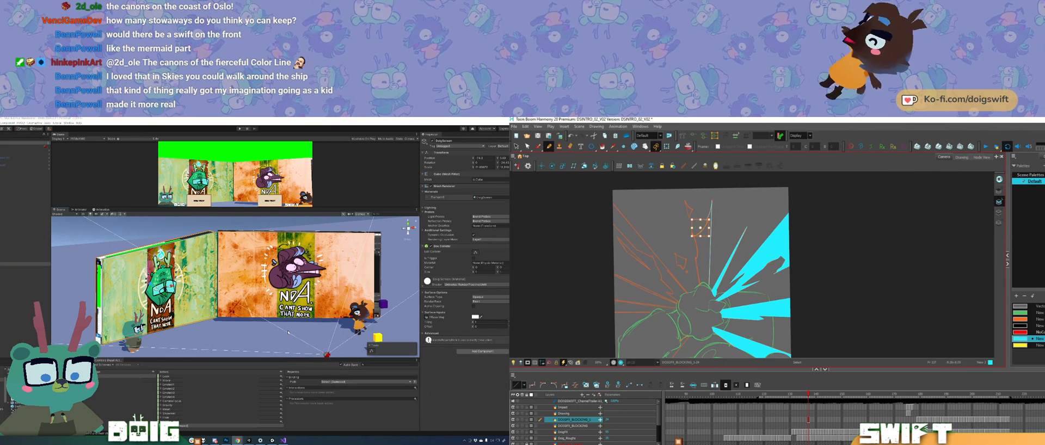
pyautogui.press('Delete')
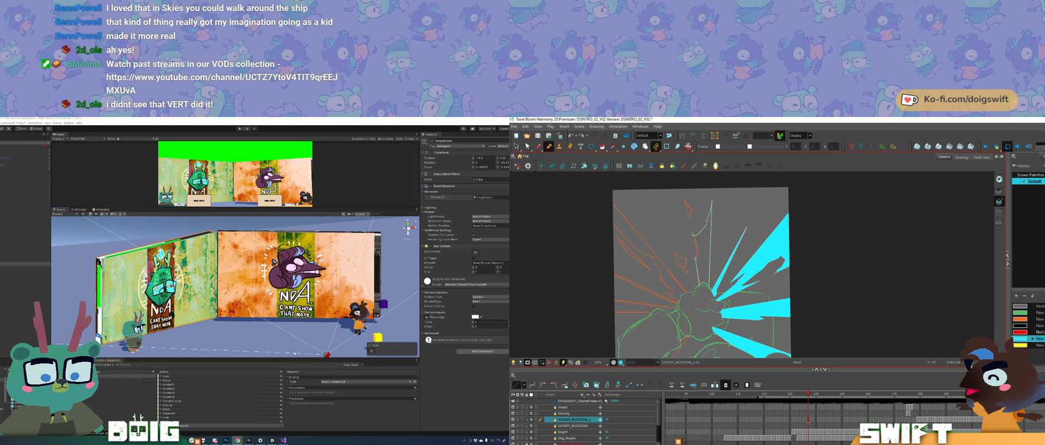
# Step: Draw the spike's opposite, jagged edge from the burst toward its tip, following the orange guide line and undoing misplaced strokes
pyautogui.hotkey('ctrl', 'z')
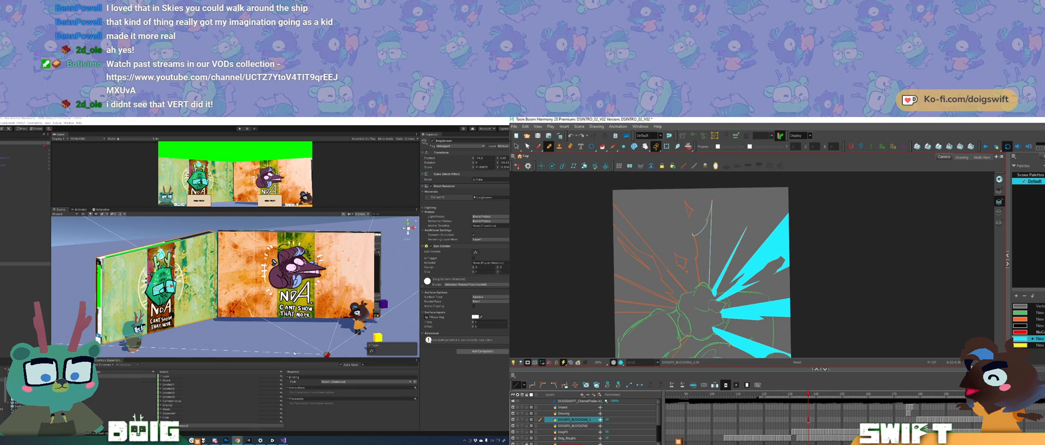
pyautogui.moveTo(700, 285); pyautogui.dragTo(694, 255)
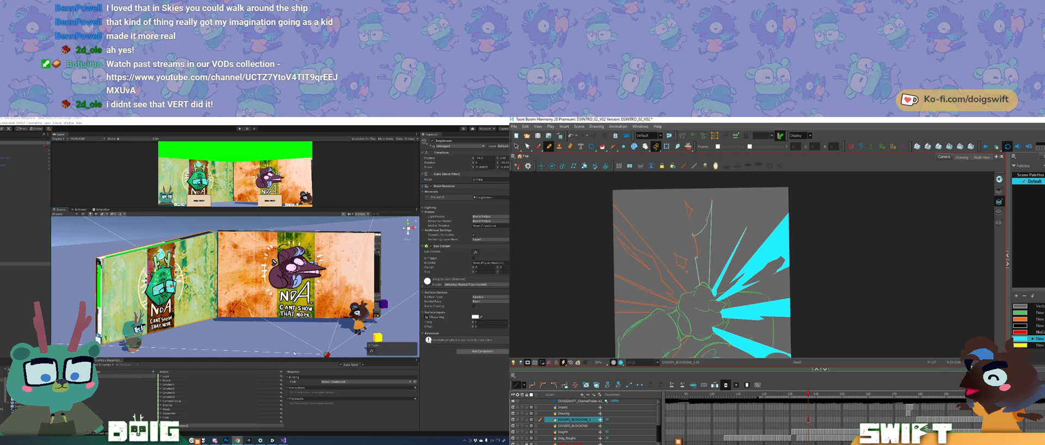
pyautogui.hotkey('ctrl', 'z')
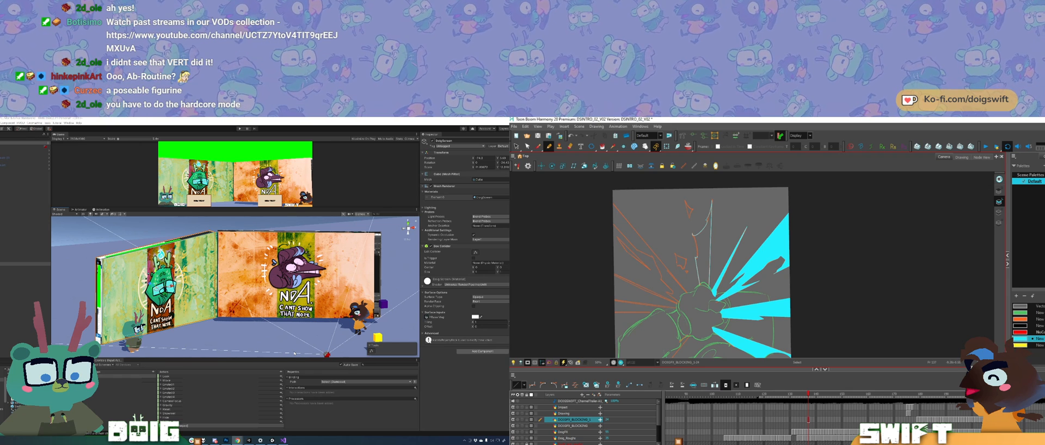
pyautogui.hotkey('ctrl', 'z')
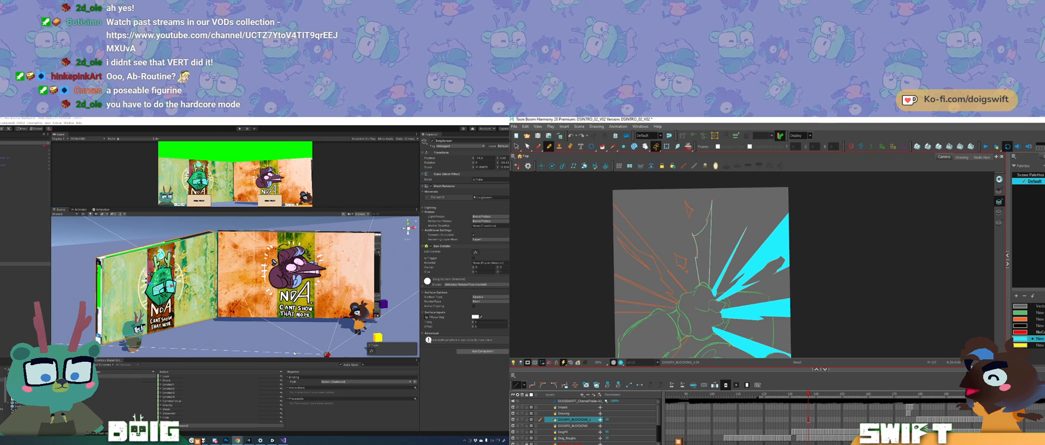
pyautogui.hotkey('ctrl', 'z')
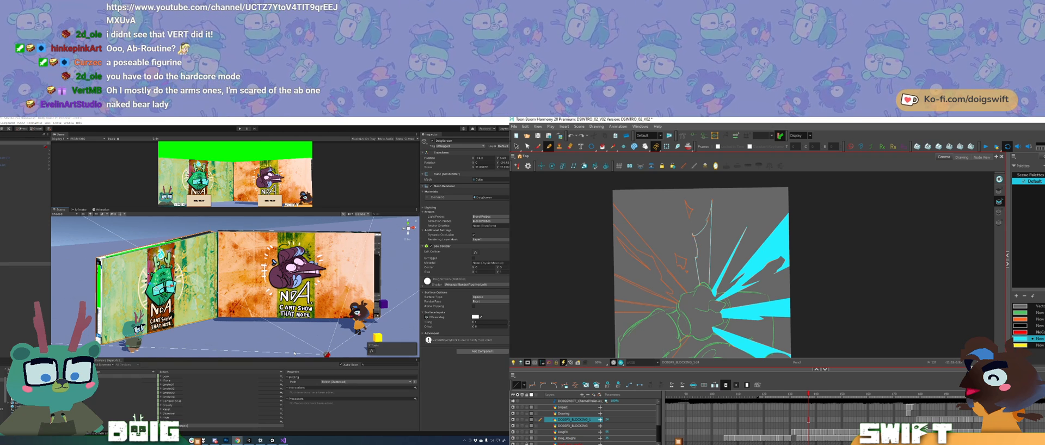
pyautogui.moveTo(694, 236); pyautogui.dragTo(698, 257)
pyautogui.hotkey('ctrl', 'z')
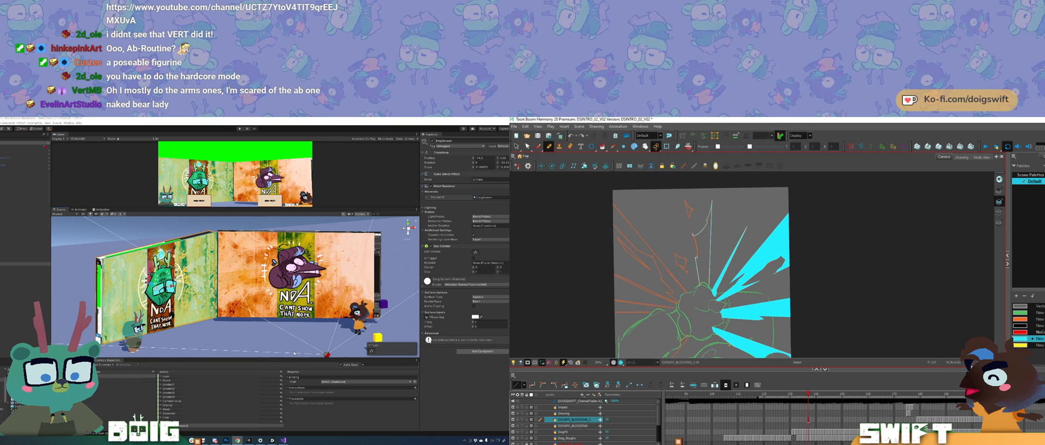
pyautogui.hotkey('ctrl', 'z')
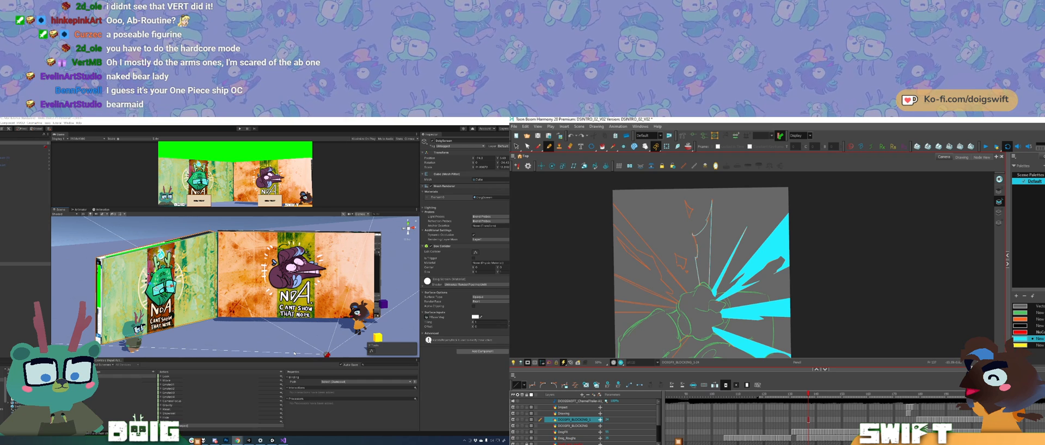
pyautogui.hotkey('ctrl', 'z')
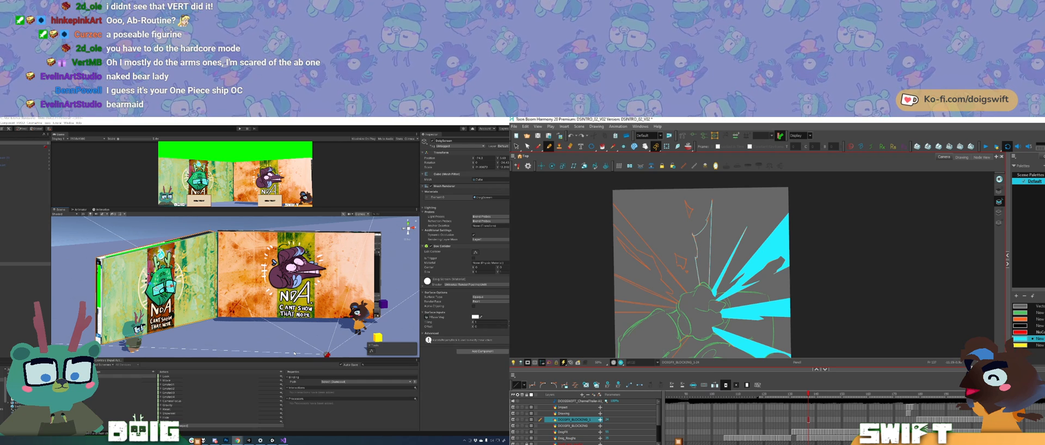
# Step: Refine the spike's jagged edge and forked tip, undo poor strokes, and close its outline at the canvas edge
pyautogui.moveTo(812, 265); pyautogui.dragTo(802, 296)
pyautogui.moveTo(761, 261); pyautogui.dragTo(752, 295)
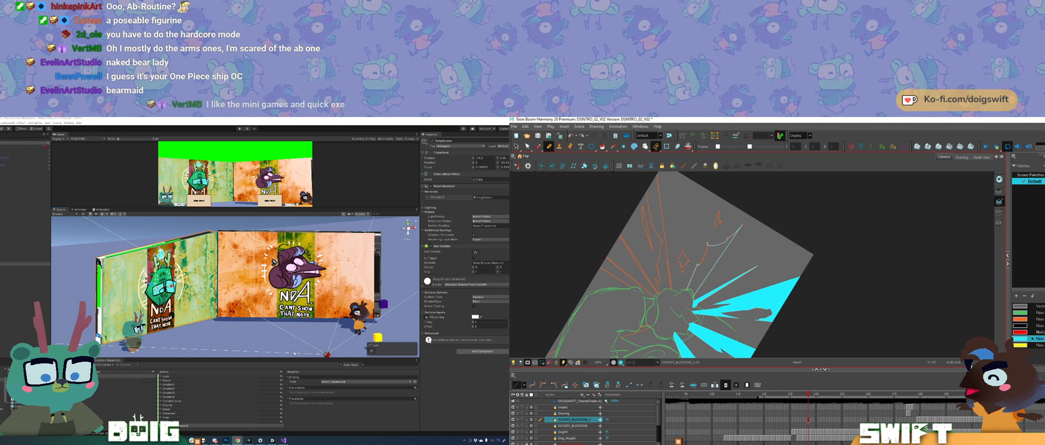
pyautogui.hotkey('ctrl', 'z')
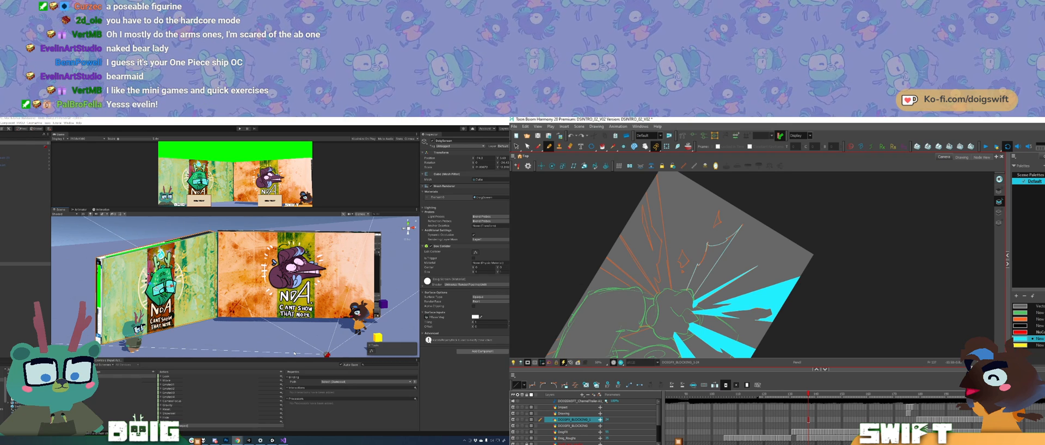
pyautogui.hotkey('ctrl', 'z')
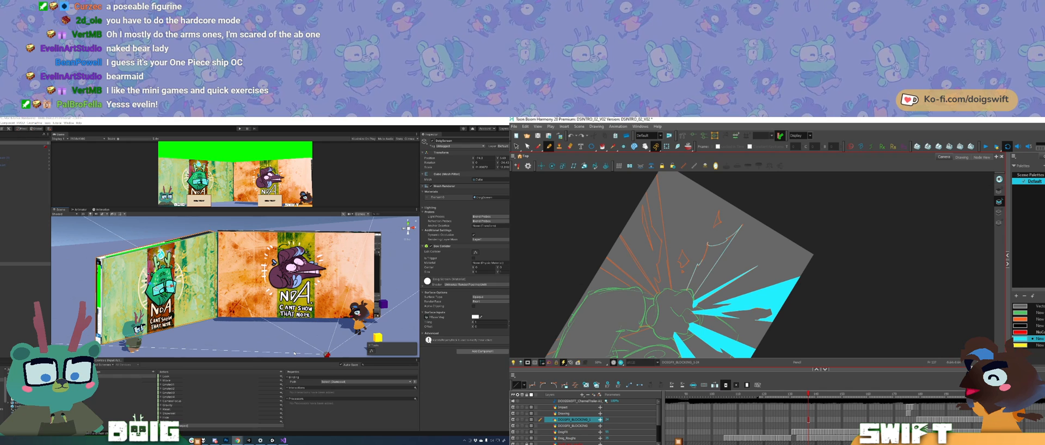
pyautogui.moveTo(697, 265)
pyautogui.mouseDown()
pyautogui.moveTo(776, 314)
pyautogui.moveTo(792, 301)
pyautogui.mouseUp()
pyautogui.hotkey('ctrl', 'z')
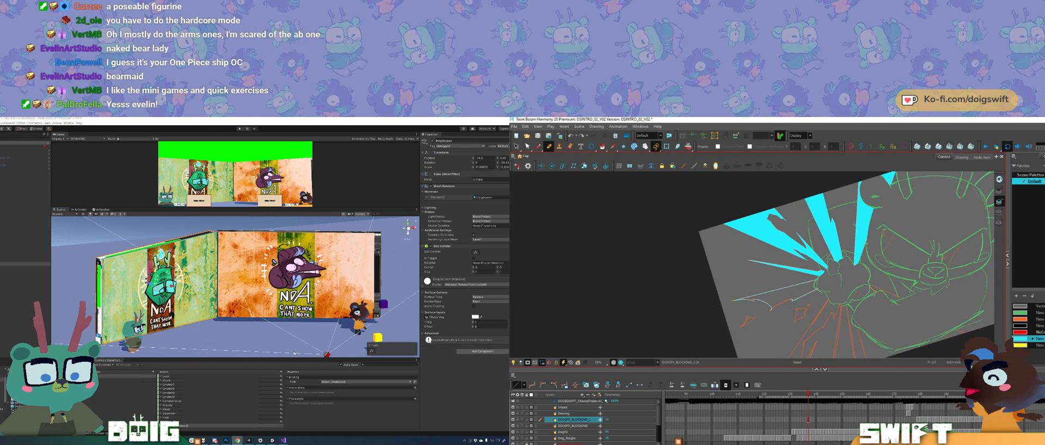
pyautogui.hotkey('ctrl', 'z')
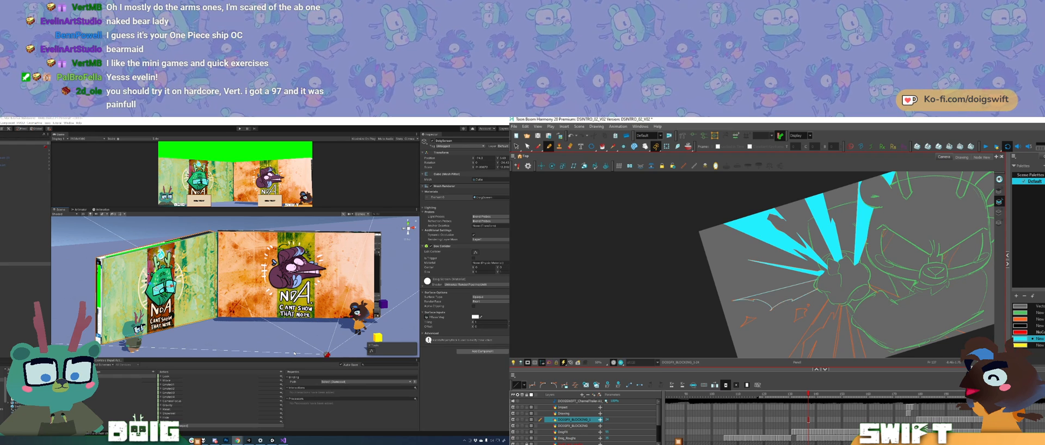
pyautogui.hotkey('ctrl', 'alt')
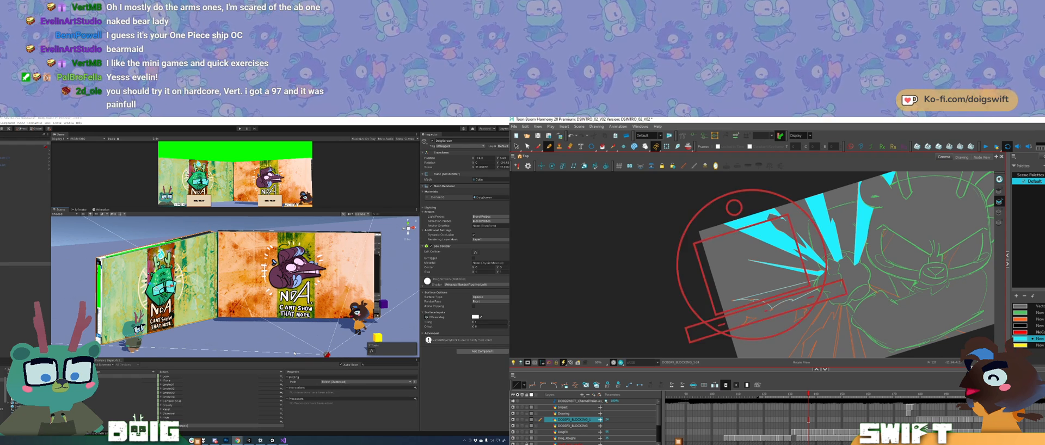
pyautogui.moveTo(799, 302)
pyautogui.mouseDown()
pyautogui.moveTo(794, 329)
pyautogui.moveTo(796, 316)
pyautogui.mouseUp()
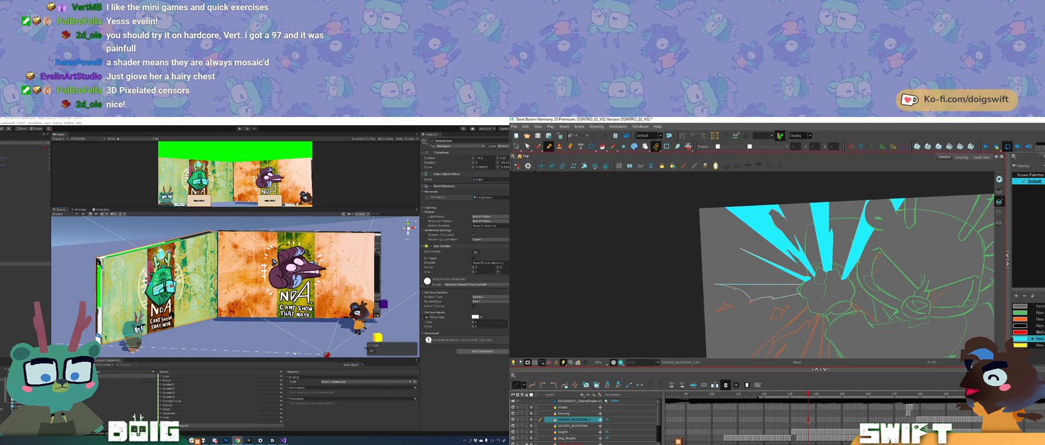
# Step: Fill the closed jagged spike with cyan, including the separate area near its tip
pyautogui.hotkey('alt', 'i')
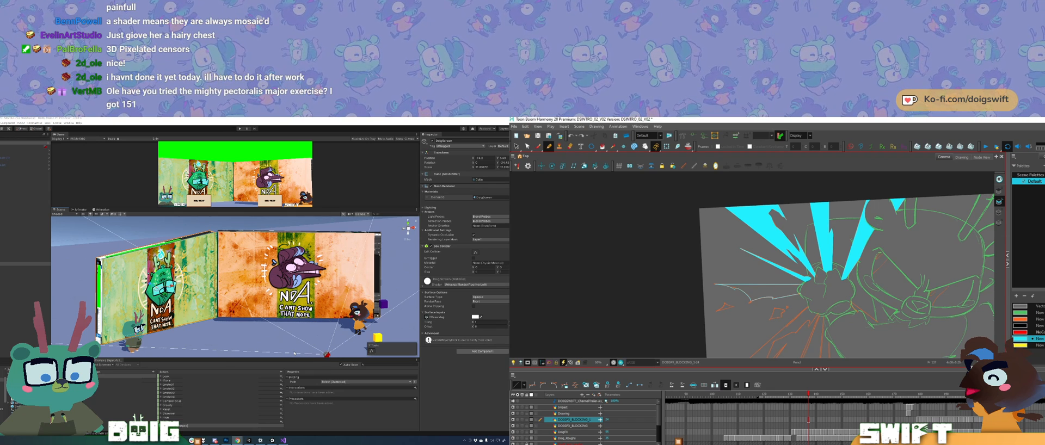
pyautogui.hotkey('alt', 'i')
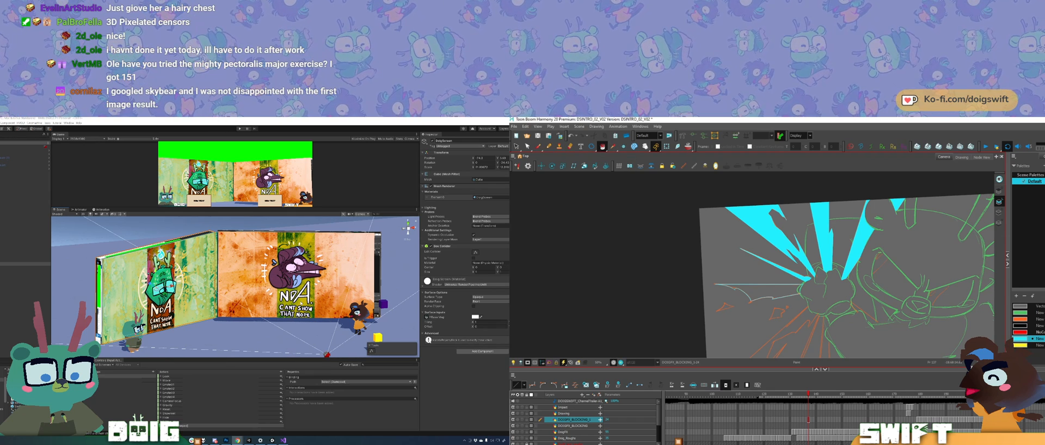
pyautogui.click(772, 294)
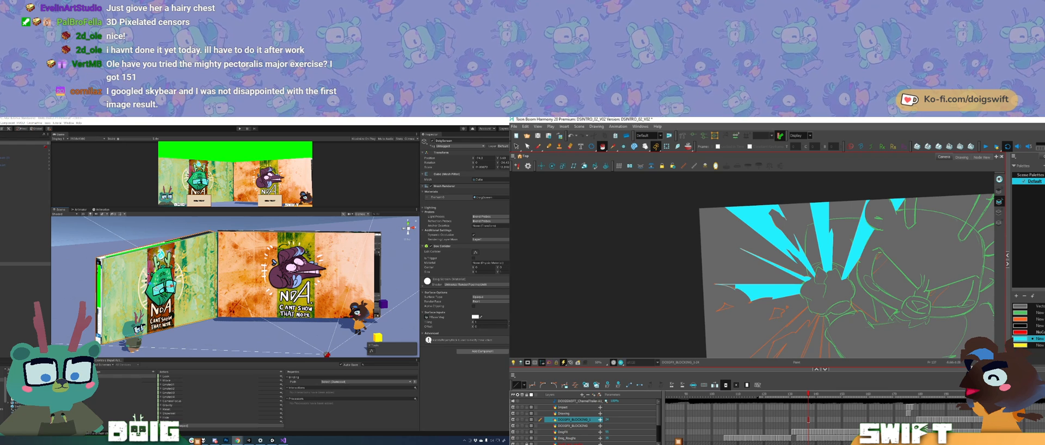
pyautogui.click(730, 286)
# Step: Outline a small jagged shard over the orange guide beside the new spike and fill it with cyan
pyautogui.moveTo(776, 297); pyautogui.dragTo(758, 277)
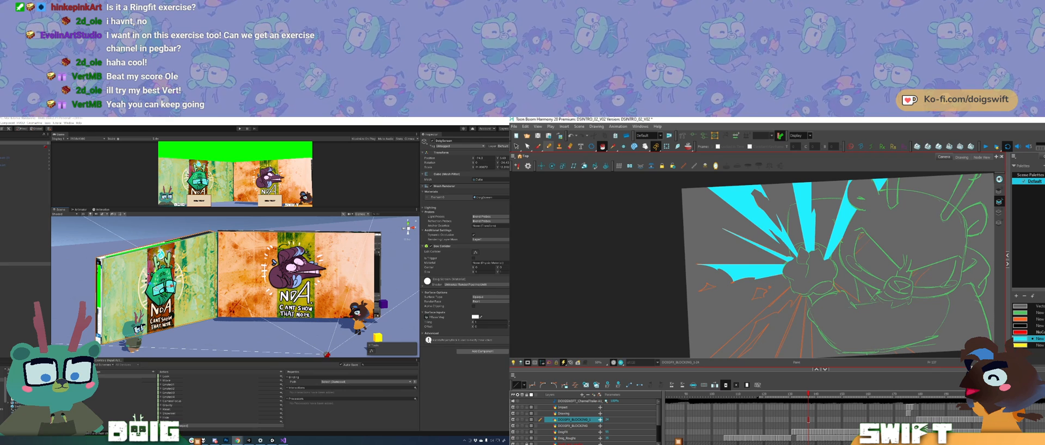
pyautogui.moveTo(847, 279); pyautogui.dragTo(850, 261)
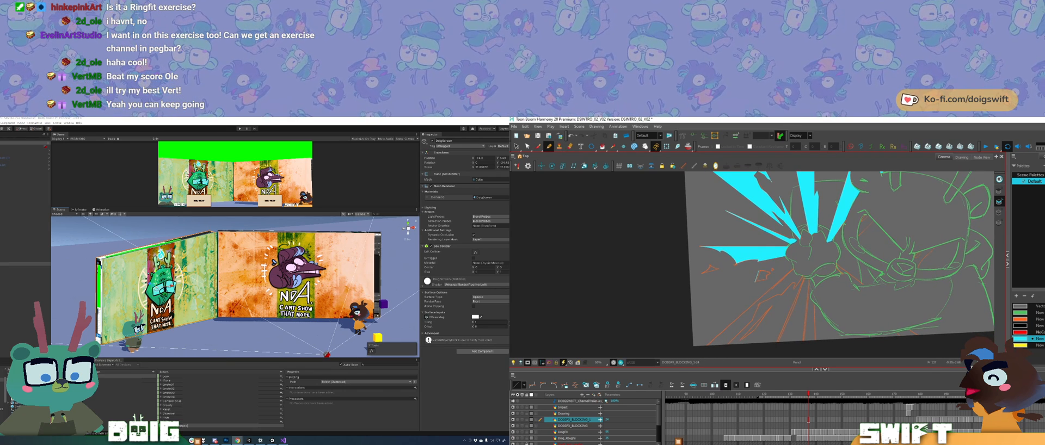
pyautogui.moveTo(758, 305); pyautogui.dragTo(776, 296)
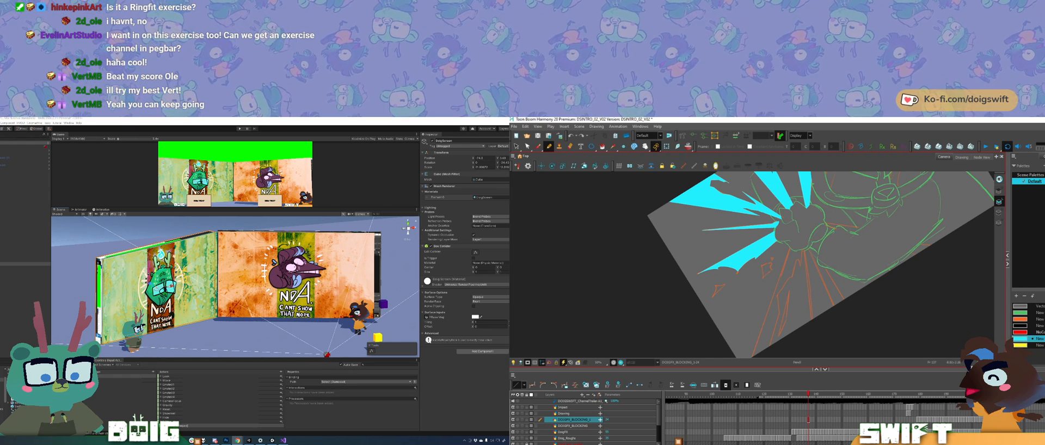
pyautogui.hotkey('ctrl', 'z')
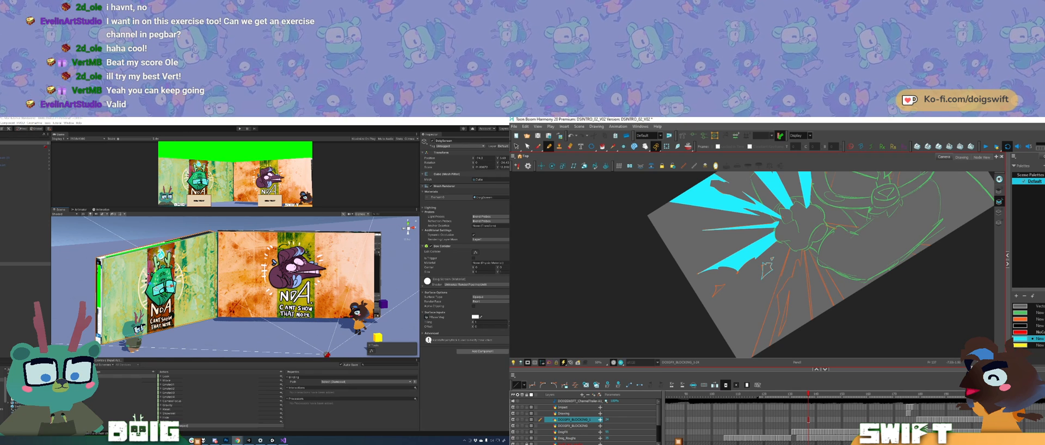
pyautogui.click(603, 146)
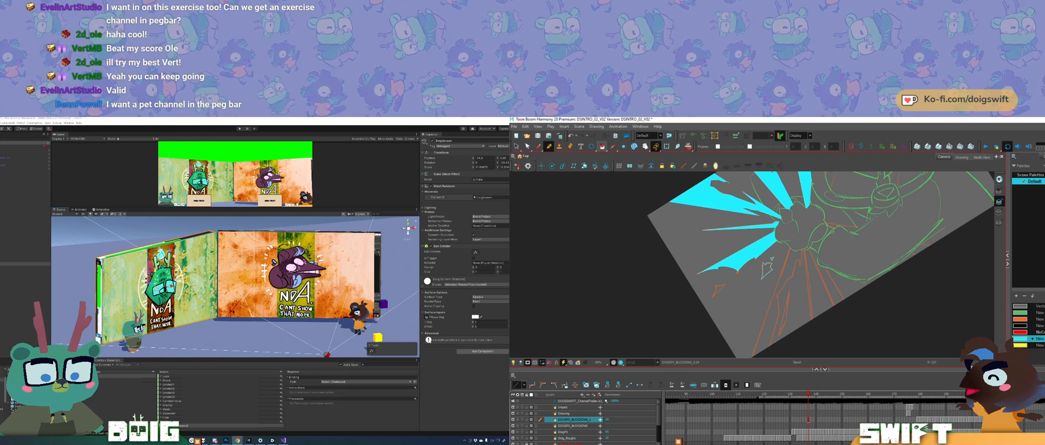
pyautogui.click(768, 268)
pyautogui.hotkey('ctrl', 'z')
pyautogui.click(767, 269)
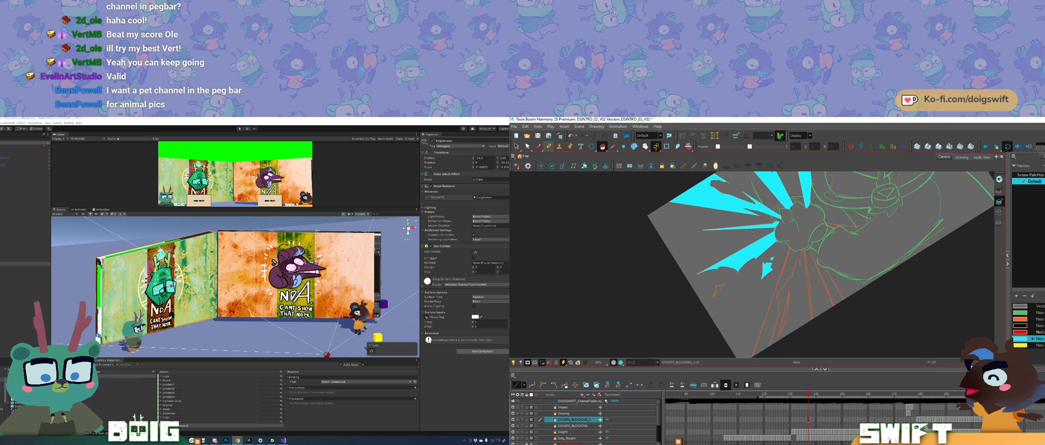
# Step: Outline a second, smaller shard over the orange guide nearer the canvas edge and fill it with cyan
pyautogui.hotkey('alt', 'e')
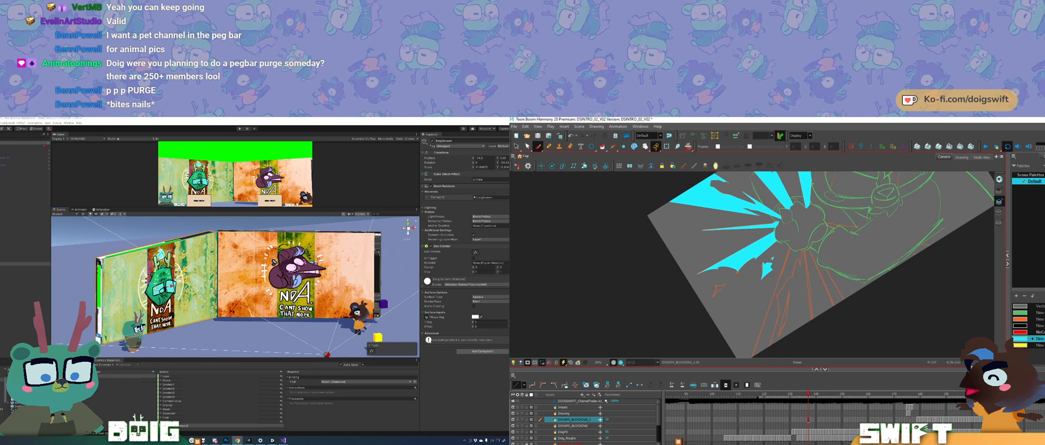
pyautogui.click(538, 146)
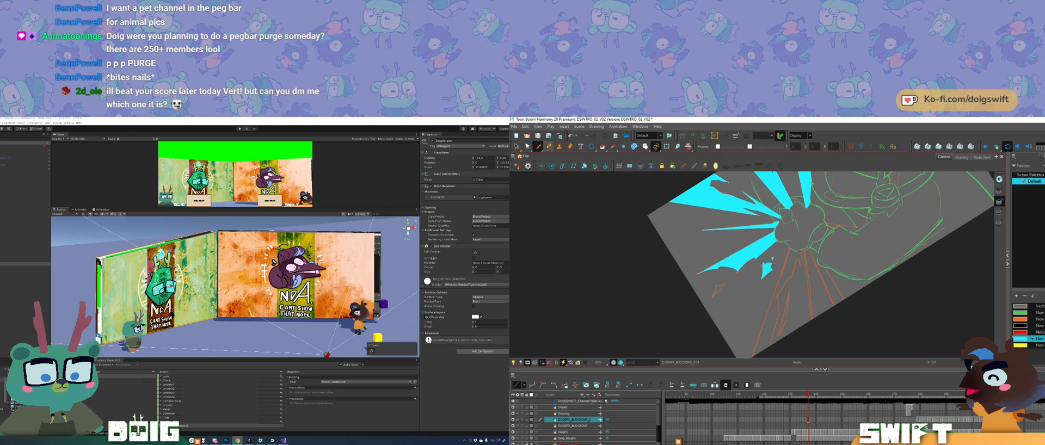
pyautogui.click(549, 146)
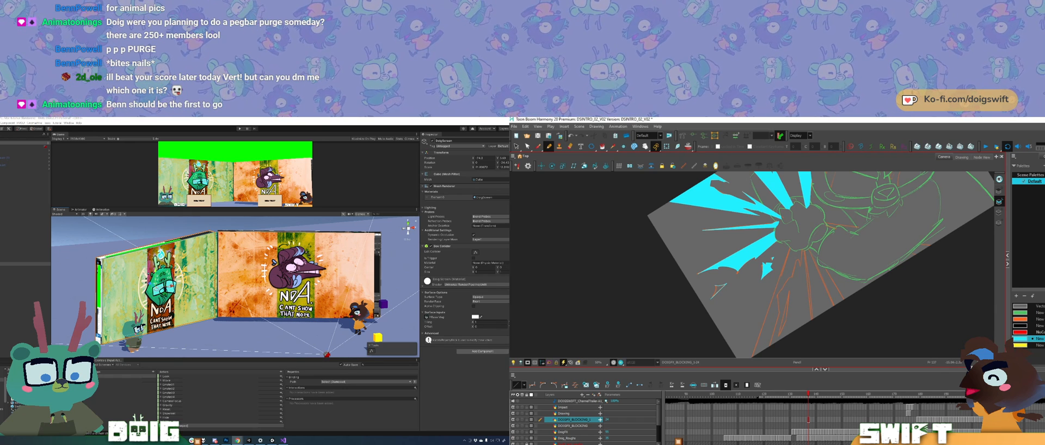
pyautogui.hotkey('ctrl', 'z')
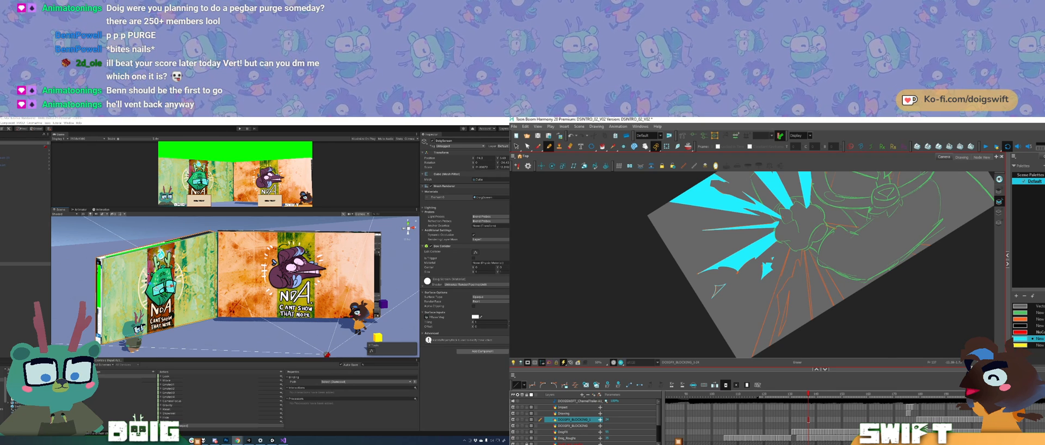
pyautogui.click(602, 147)
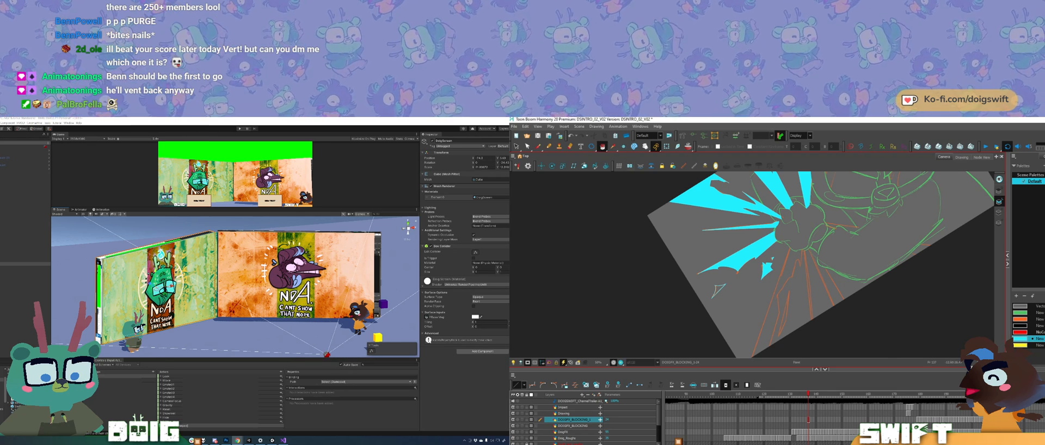
pyautogui.click(718, 290)
pyautogui.moveTo(745, 315); pyautogui.dragTo(725, 308)
pyautogui.moveTo(802, 296); pyautogui.dragTo(754, 323)
pyautogui.moveTo(754, 322); pyautogui.dragTo(746, 279)
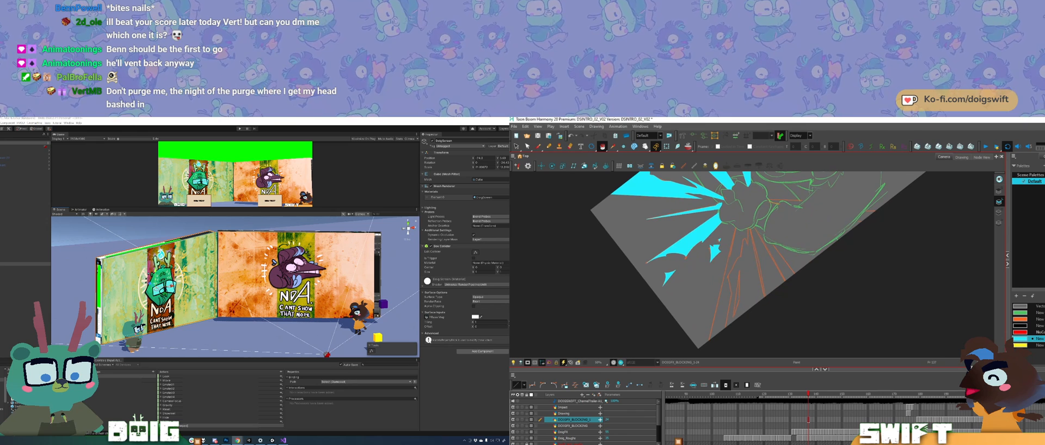
# Step: Outline a long jagged spike over the orange guides, from the impact centre to the canvas's lower-edge corner
pyautogui.hotkey('alt', '/')
pyautogui.moveTo(732, 229)
pyautogui.mouseDown()
pyautogui.moveTo(705, 356)
pyautogui.moveTo(720, 342)
pyautogui.moveTo(729, 281)
pyautogui.mouseUp()
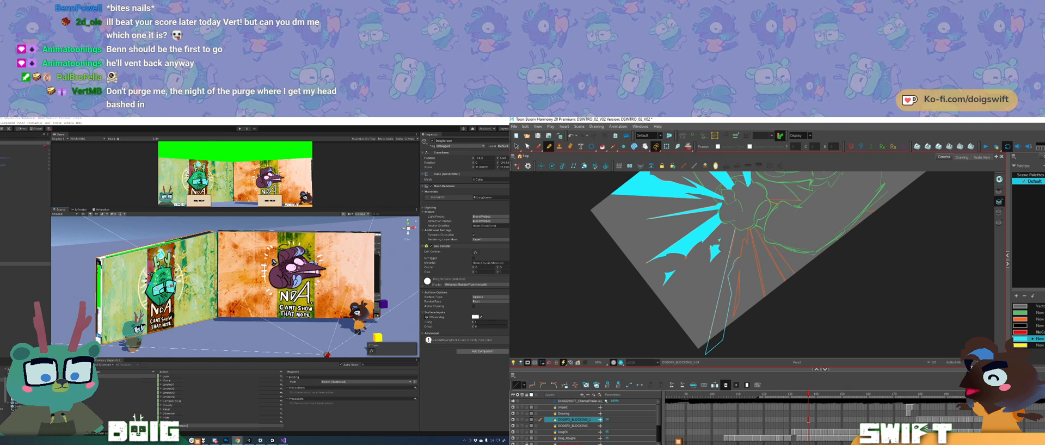
pyautogui.moveTo(740, 257); pyautogui.dragTo(744, 230)
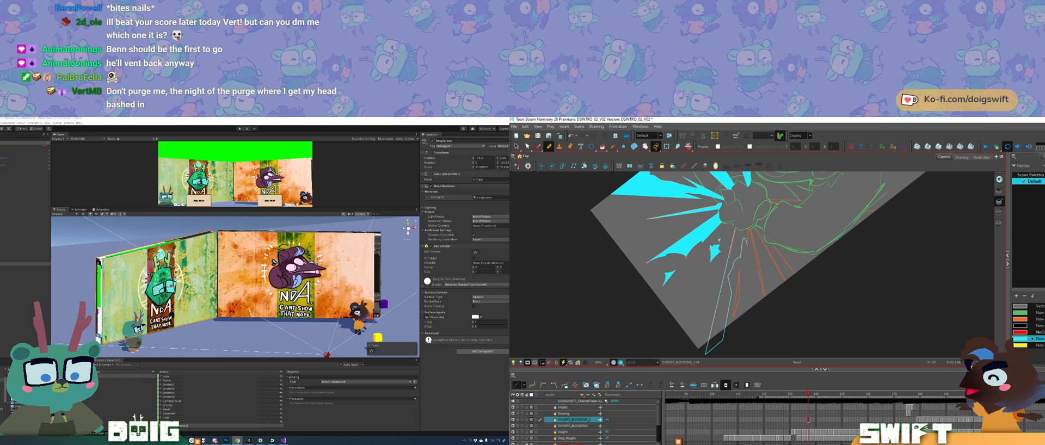
pyautogui.moveTo(739, 217); pyautogui.dragTo(801, 262)
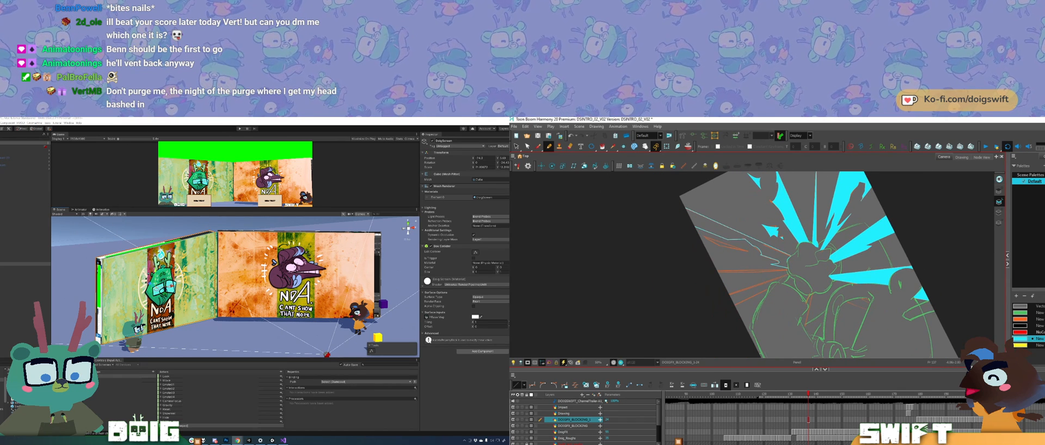
pyautogui.keyDown('ctrl'); pyautogui.keyDown('alt'); pyautogui.click(746, 274); pyautogui.keyUp('alt'); pyautogui.keyUp('ctrl')
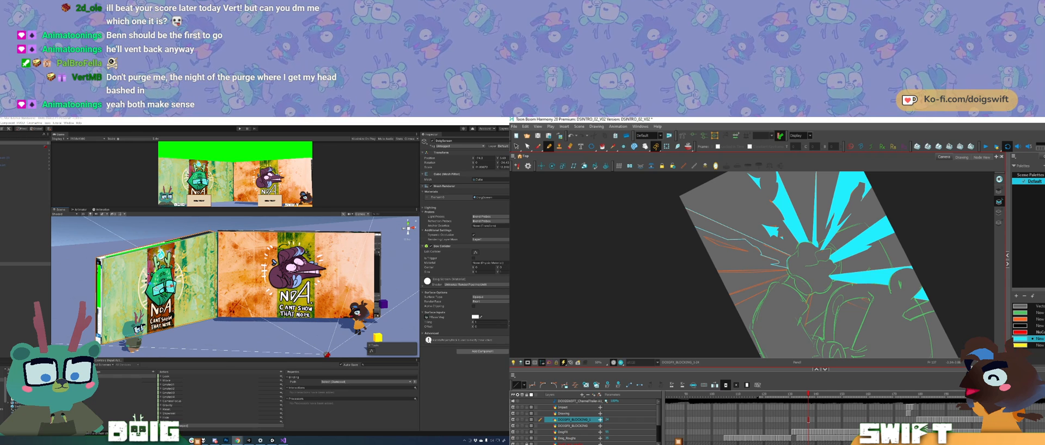
pyautogui.moveTo(805, 321); pyautogui.dragTo(829, 274)
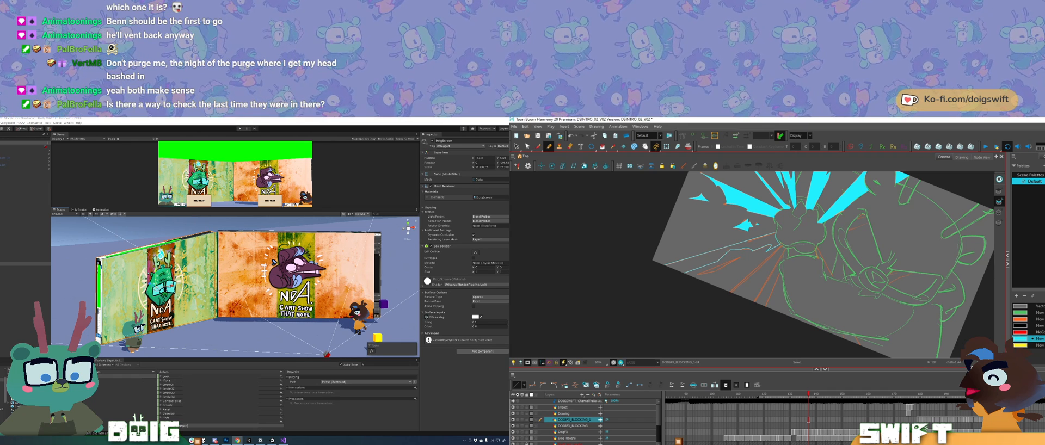
pyautogui.moveTo(817, 211); pyautogui.dragTo(773, 189)
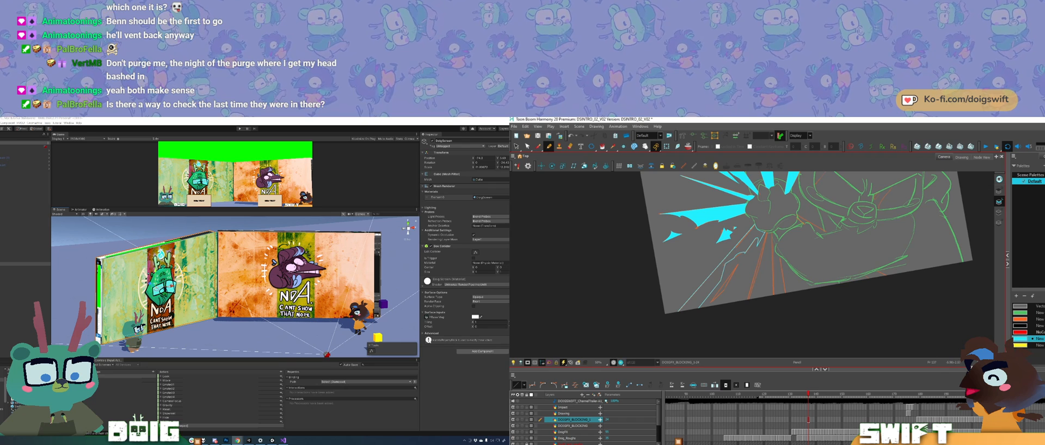
pyautogui.moveTo(784, 236); pyautogui.dragTo(765, 259)
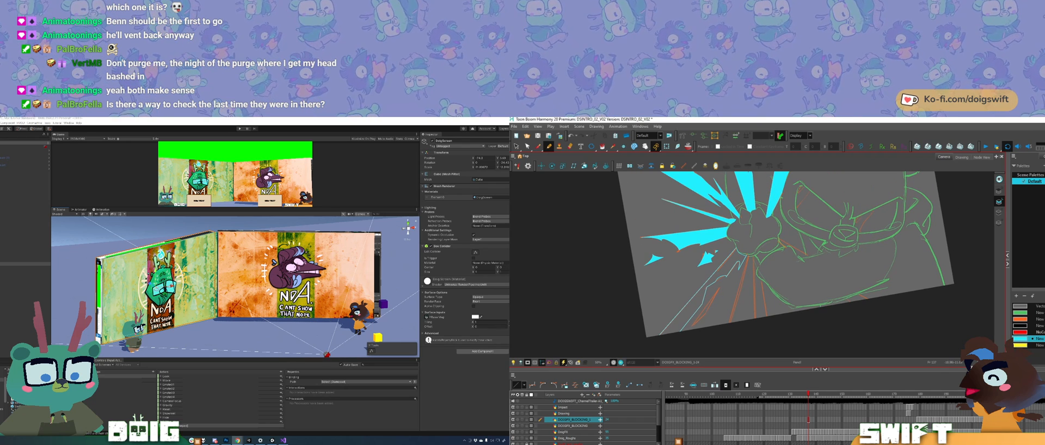
# Step: Fill the newly outlined long spike with cyan, undoing the misplaced first fill
pyautogui.hotkey('alt', 's')
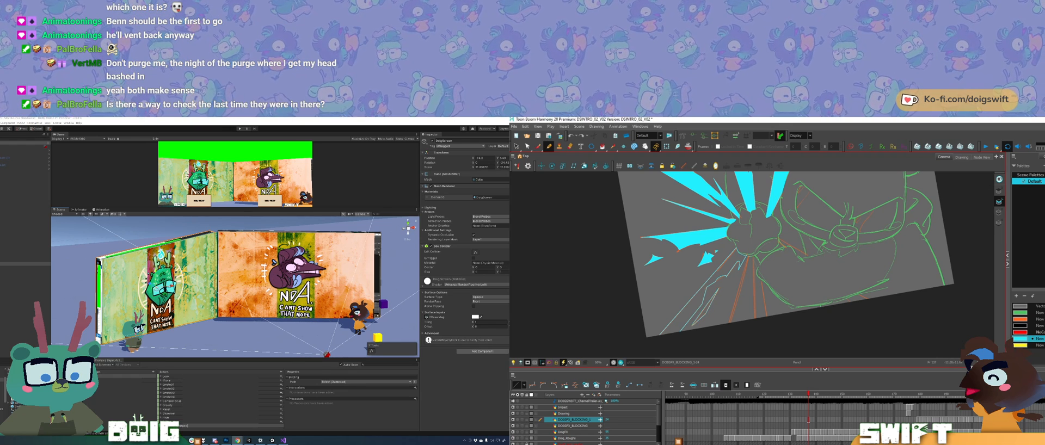
pyautogui.hotkey('alt', 'i')
pyautogui.click(702, 309)
pyautogui.hotkey('ctrl', 'z')
pyautogui.click(696, 301)
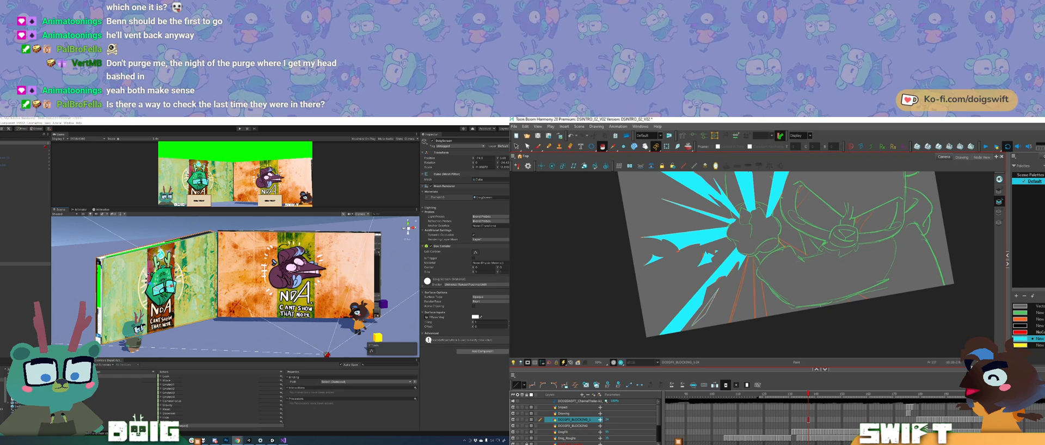
# Step: Select the leftover outline stroke beside the filled spike near the canvas edge and delete it
pyautogui.hotkey('alt', 's')
pyautogui.click(706, 308)
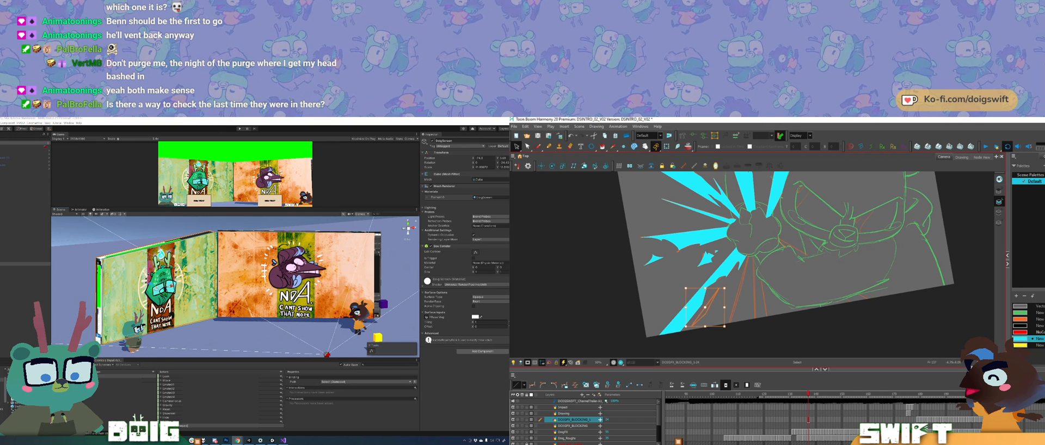
pyautogui.press('Delete')
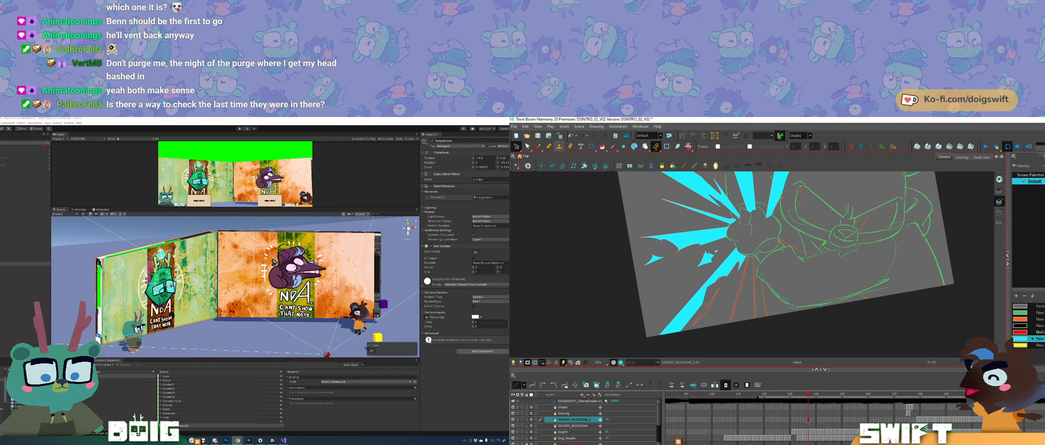
# Step: Redraw the outline beside the filled spike near the canvas edge and ready the Paint tool for filling it with cyan
pyautogui.hotkey('alt', '/')
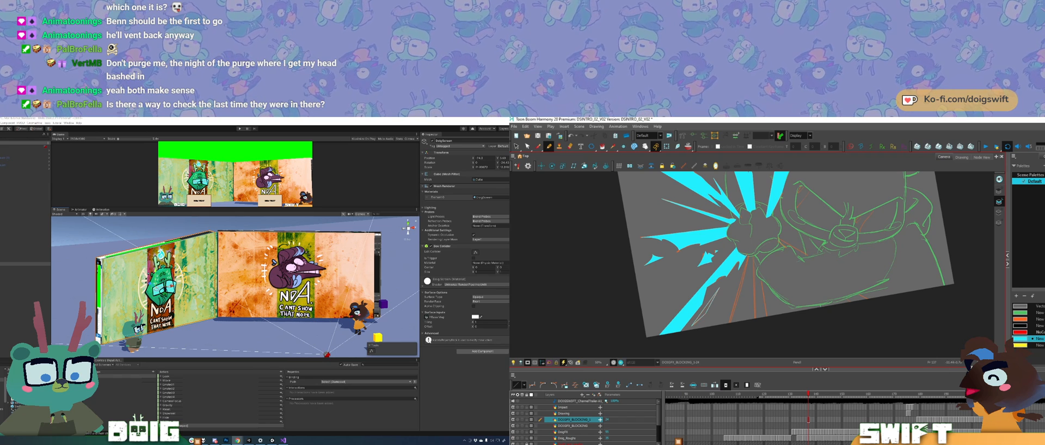
pyautogui.hotkey('alt', 'i')
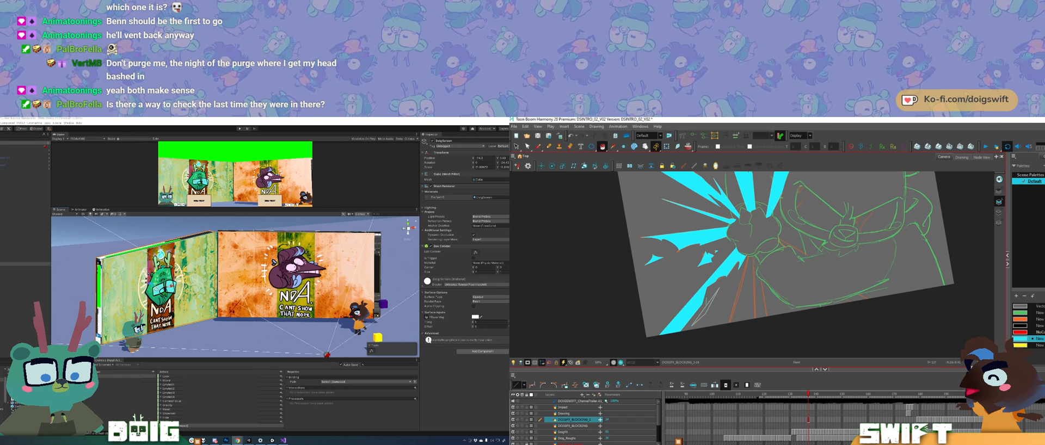
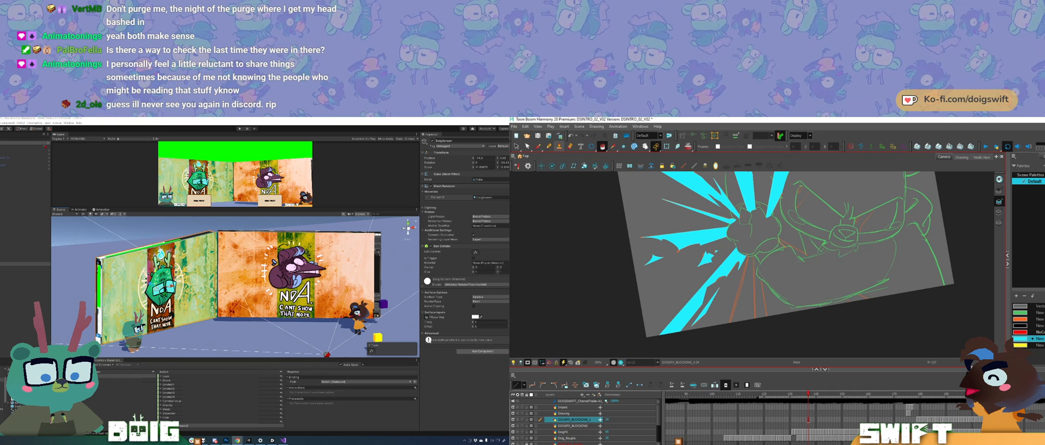
# Step: Outline a spike running straight down from the impact centre over the orange guides and fill it with cyan
pyautogui.moveTo(747, 257)
pyautogui.mouseDown()
pyautogui.moveTo(723, 340)
pyautogui.moveTo(753, 241)
pyautogui.mouseUp()
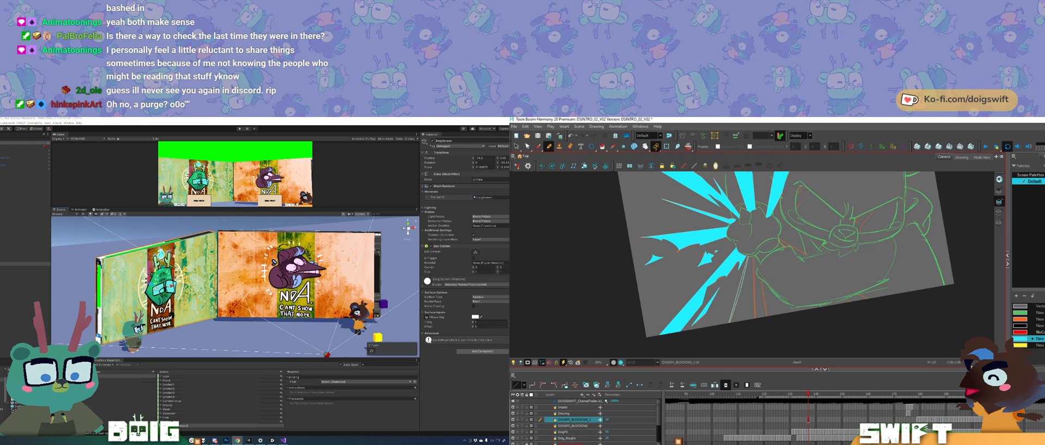
pyautogui.click(602, 146)
pyautogui.moveTo(738, 289); pyautogui.dragTo(731, 321)
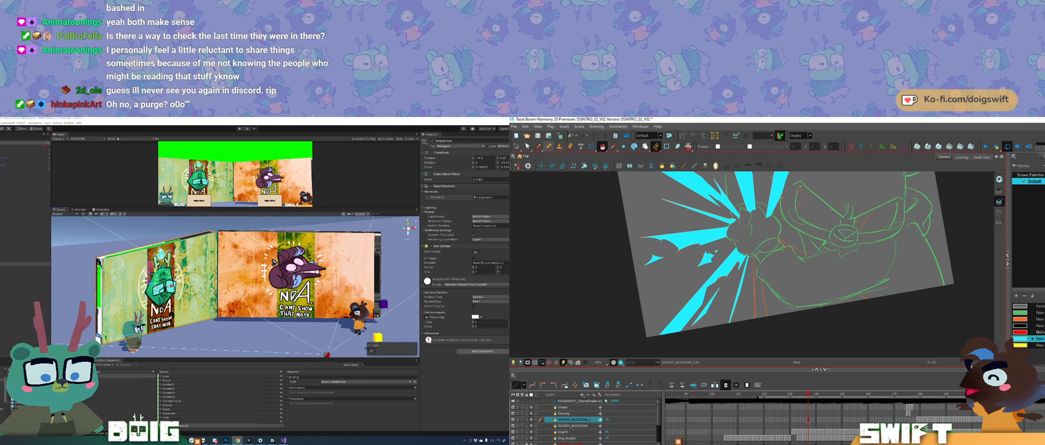
pyautogui.moveTo(741, 207); pyautogui.dragTo(751, 205)
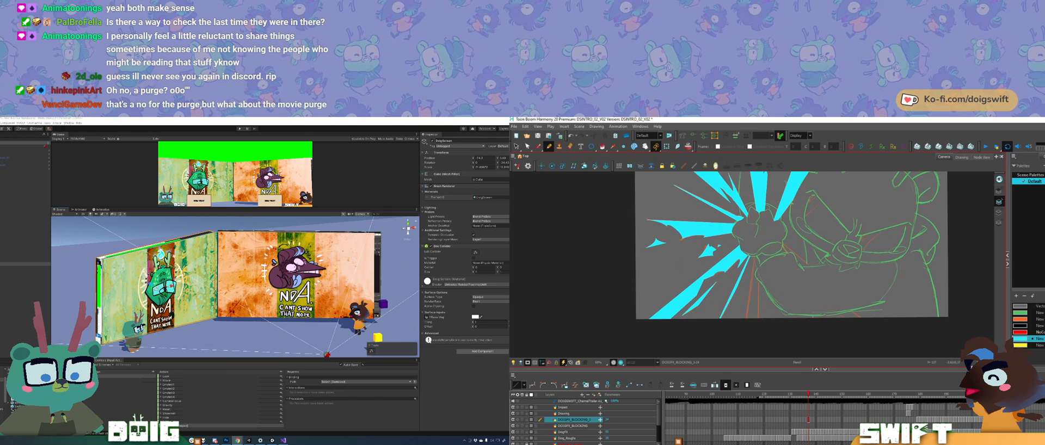
pyautogui.moveTo(754, 263)
pyautogui.mouseDown()
pyautogui.moveTo(744, 332)
pyautogui.moveTo(759, 337)
pyautogui.moveTo(758, 280)
pyautogui.mouseUp()
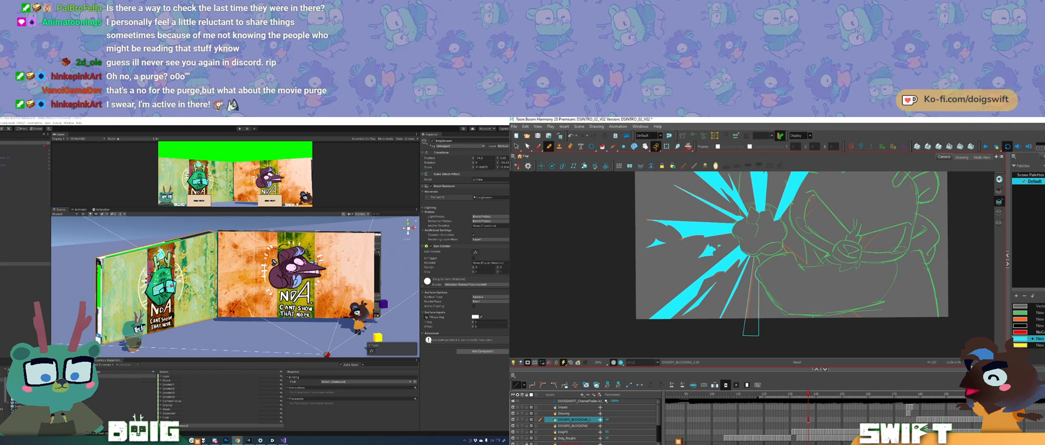
pyautogui.moveTo(756, 261); pyautogui.dragTo(754, 257)
pyautogui.hotkey('alt', 'i')
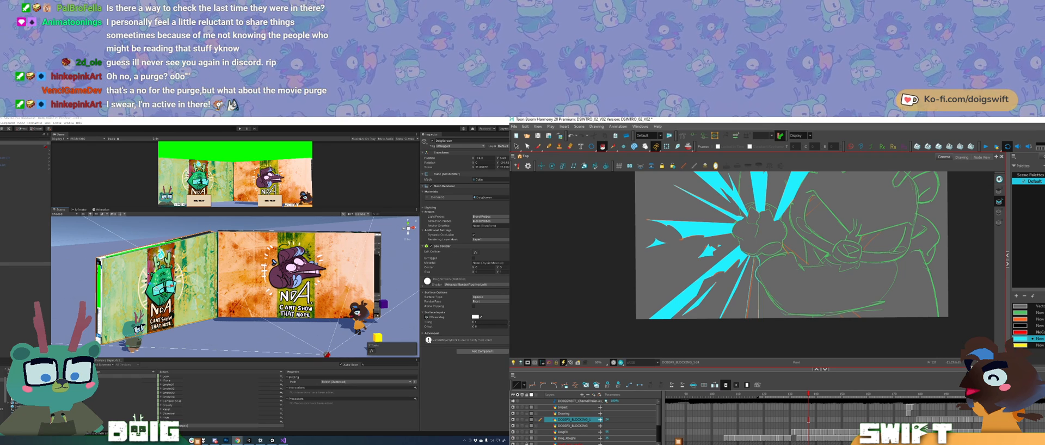
pyautogui.click(753, 297)
pyautogui.hotkey('alt', '/')
pyautogui.hotkey('alt', '/')
pyautogui.press('space')
pyautogui.moveTo(877, 257); pyautogui.dragTo(823, 288)
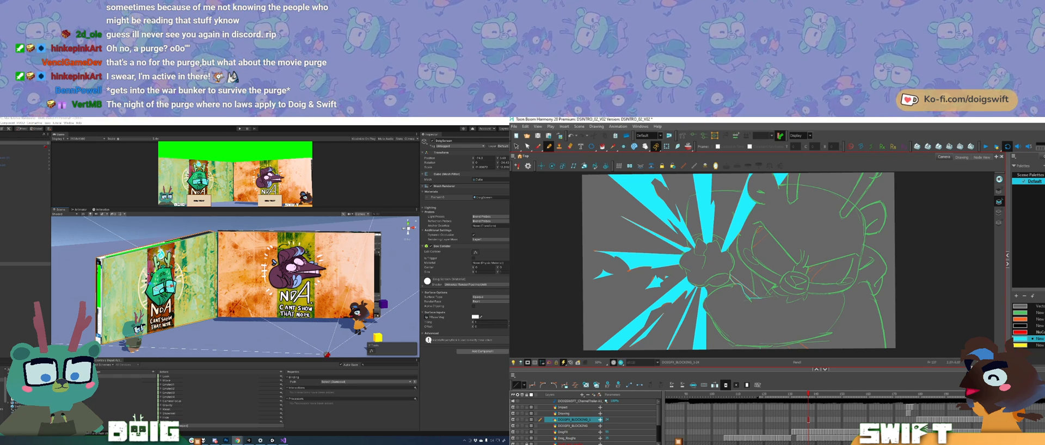
pyautogui.hotkey('alt', 'i')
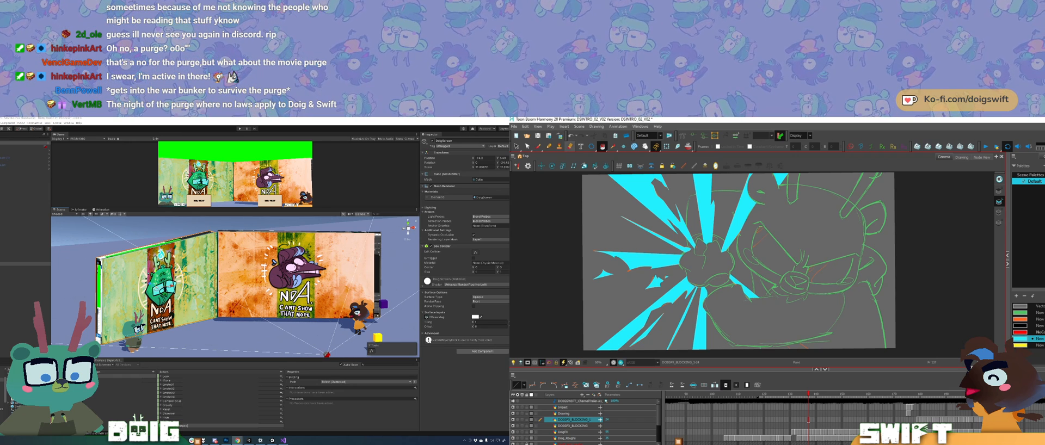
pyautogui.hotkey('alt', '/')
pyautogui.moveTo(803, 343); pyautogui.dragTo(782, 316)
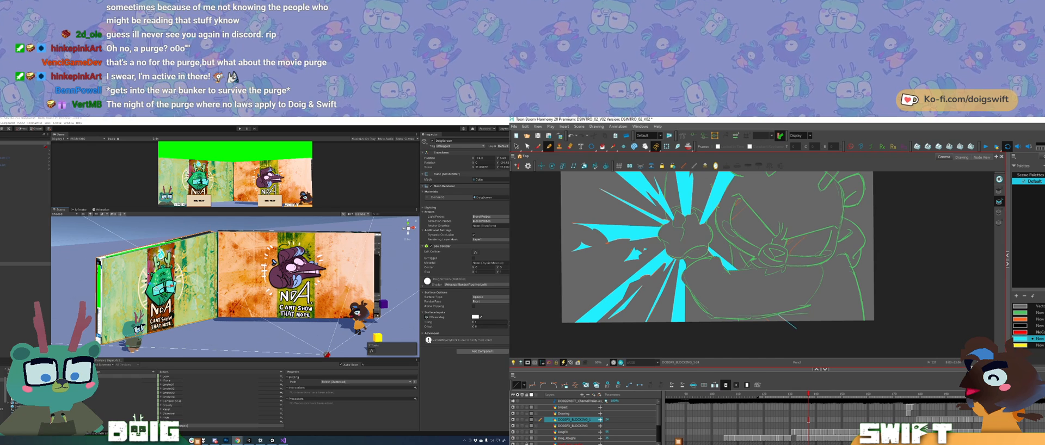
pyautogui.moveTo(795, 328); pyautogui.dragTo(774, 329)
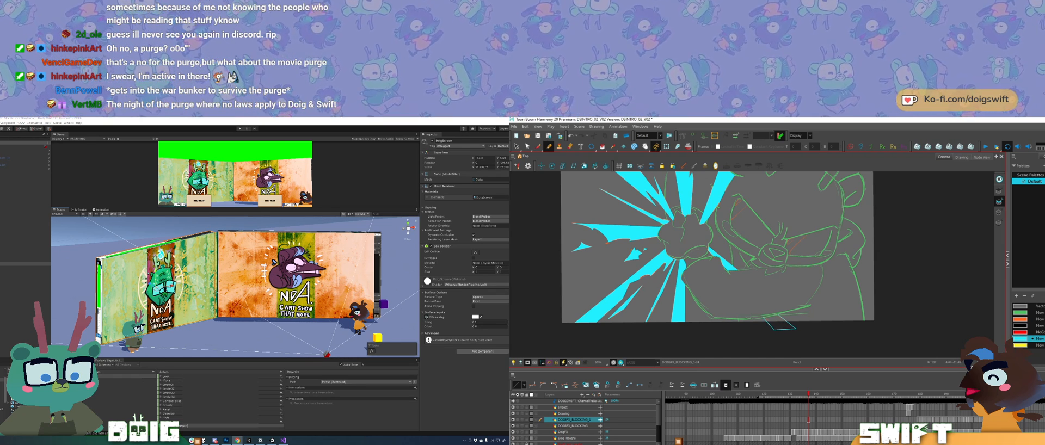
pyautogui.hotkey('ctrl', 'z')
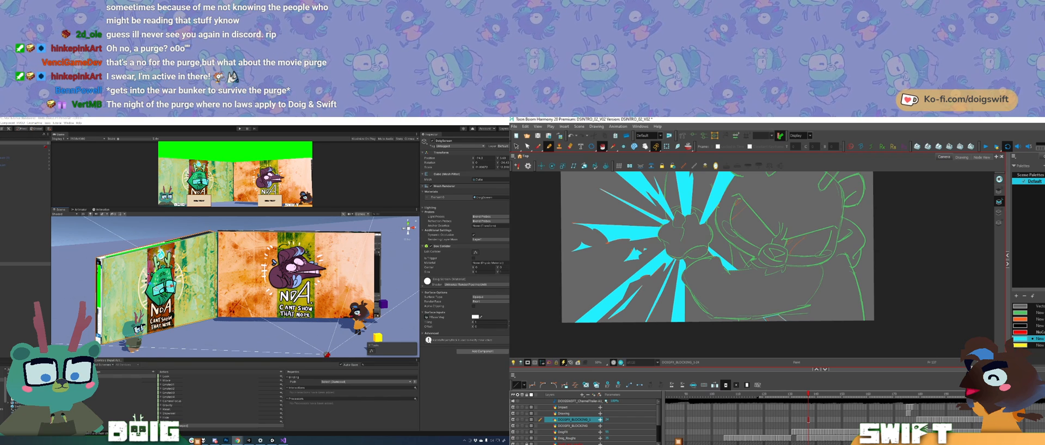
pyautogui.hotkey('alt', 'e')
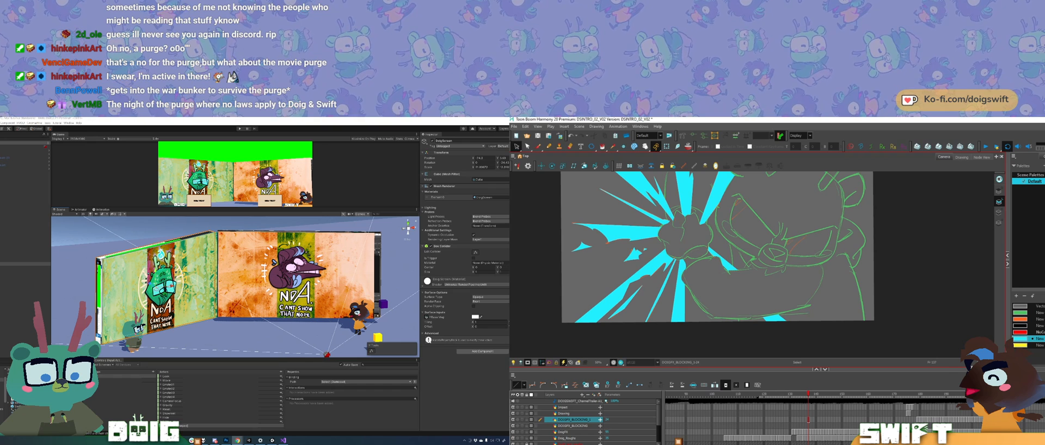
pyautogui.moveTo(799, 314)
pyautogui.mouseDown()
pyautogui.moveTo(782, 349)
pyautogui.moveTo(816, 342)
pyautogui.moveTo(765, 352)
pyautogui.moveTo(787, 347)
pyautogui.moveTo(771, 339)
pyautogui.mouseUp()
pyautogui.press('Escape')
pyautogui.press('Escape')
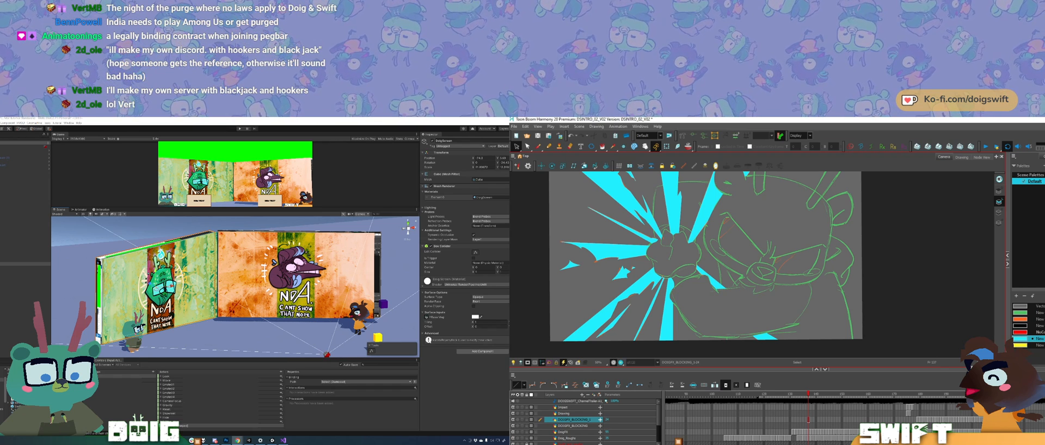
# Step: Compare the neighbouring frames, go to the following impact frame and draw a cyan-filled circle at the impact centre
pyautogui.moveTo(785, 281); pyautogui.dragTo(801, 303)
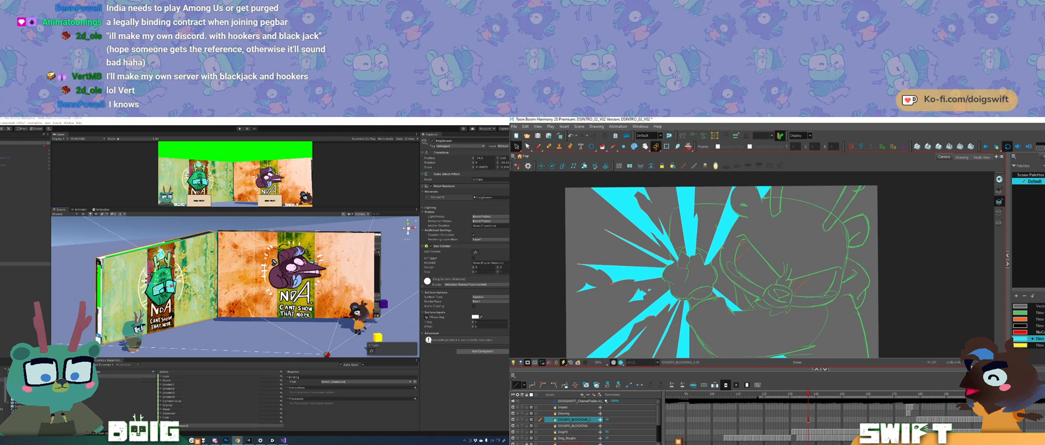
pyautogui.click(808, 420)
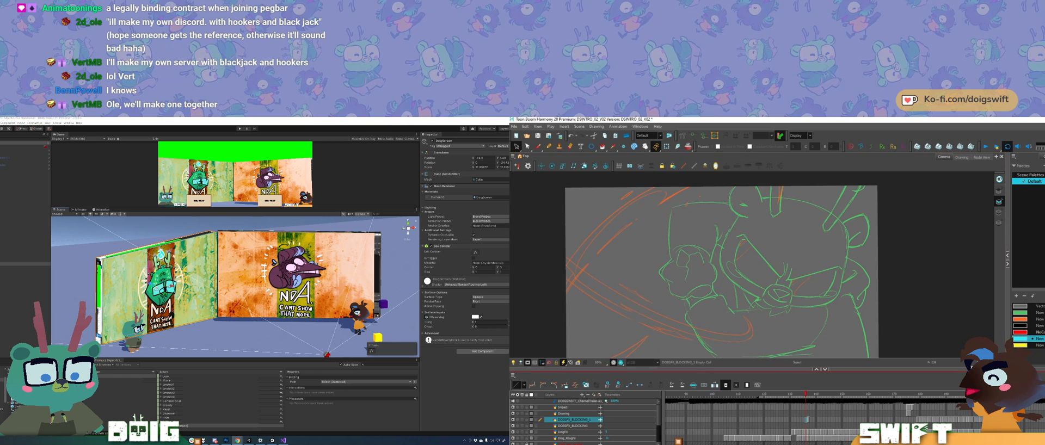
pyautogui.press(',')
pyautogui.press('.')
pyautogui.press('.')
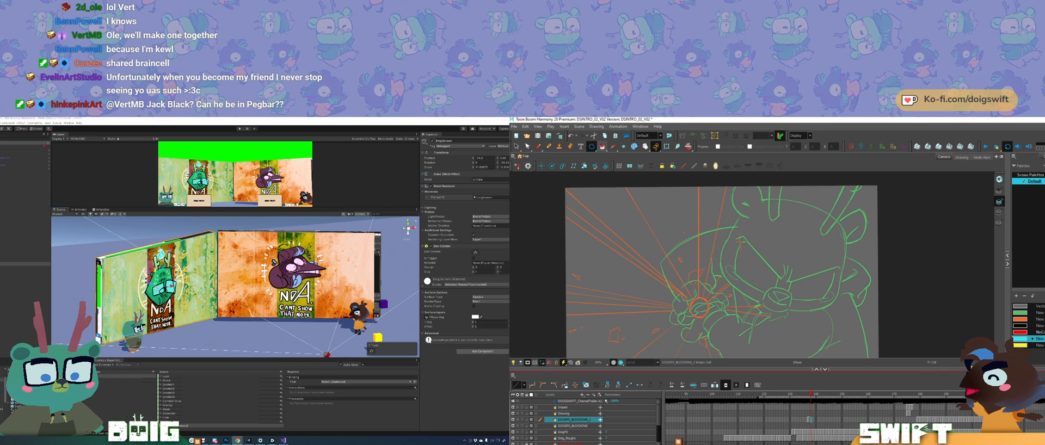
pyautogui.moveTo(695, 243); pyautogui.dragTo(685, 230)
pyautogui.moveTo(690, 294); pyautogui.dragTo(700, 304)
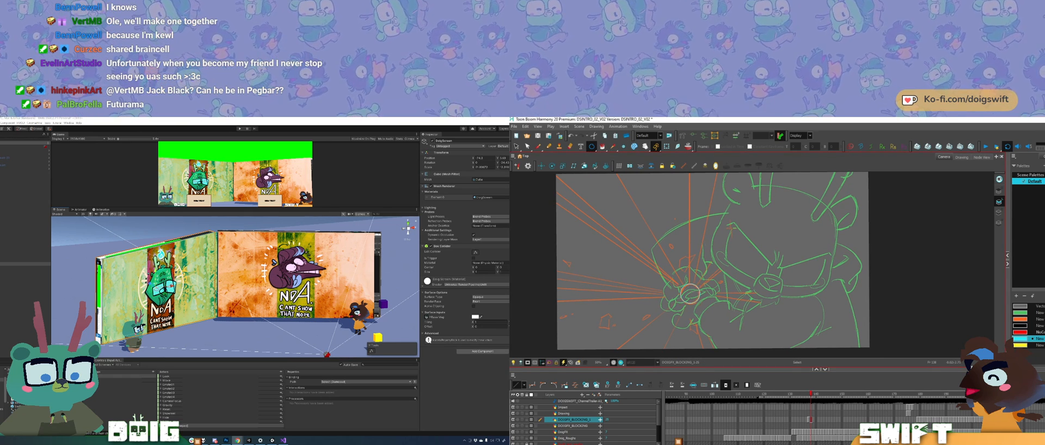
pyautogui.hotkey('alt', 'i')
pyautogui.click(690, 294)
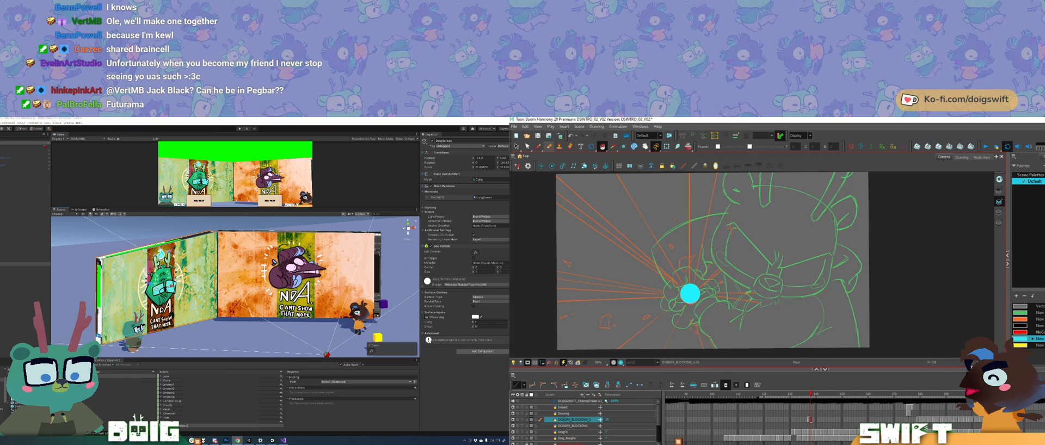
# Step: Outline two straight spikes from the circle toward the canvas's upper-left corner and one upward, and fill them with cyan
pyautogui.moveTo(697, 256); pyautogui.dragTo(710, 299)
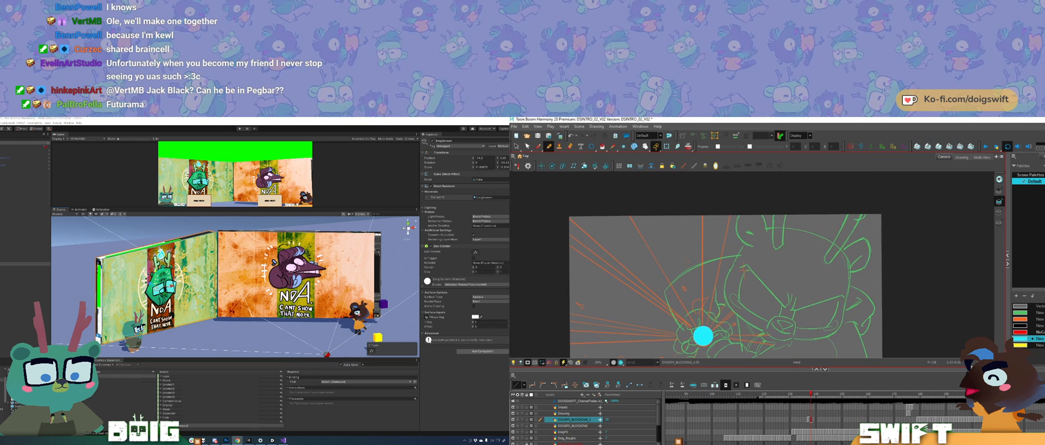
pyautogui.moveTo(702, 329)
pyautogui.mouseDown()
pyautogui.moveTo(701, 187)
pyautogui.moveTo(733, 197)
pyautogui.moveTo(701, 342)
pyautogui.mouseUp()
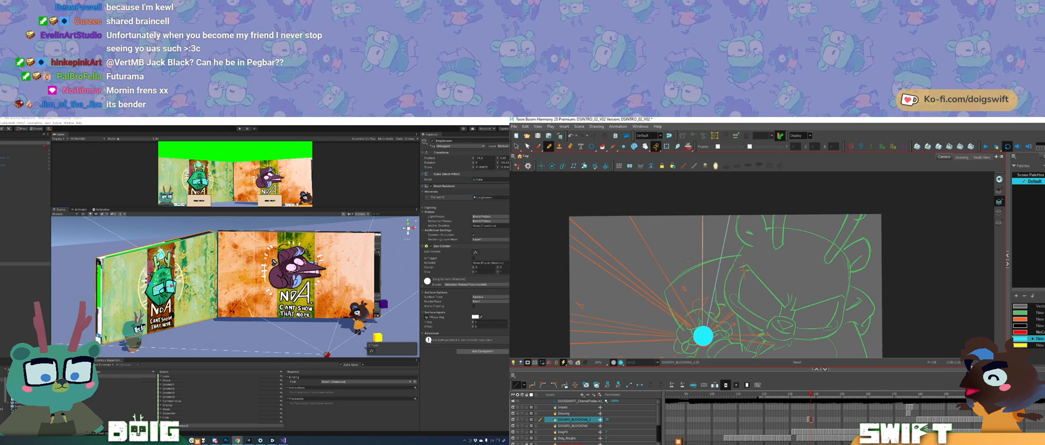
pyautogui.moveTo(697, 328)
pyautogui.mouseDown()
pyautogui.moveTo(622, 204)
pyautogui.moveTo(549, 207)
pyautogui.moveTo(692, 327)
pyautogui.mouseUp()
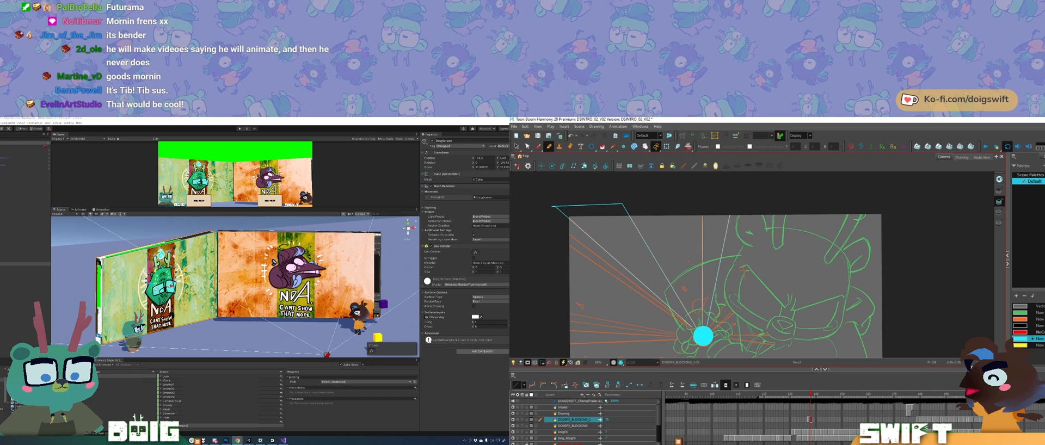
pyautogui.moveTo(691, 326)
pyautogui.mouseDown()
pyautogui.moveTo(614, 250)
pyautogui.moveTo(561, 228)
pyautogui.mouseUp()
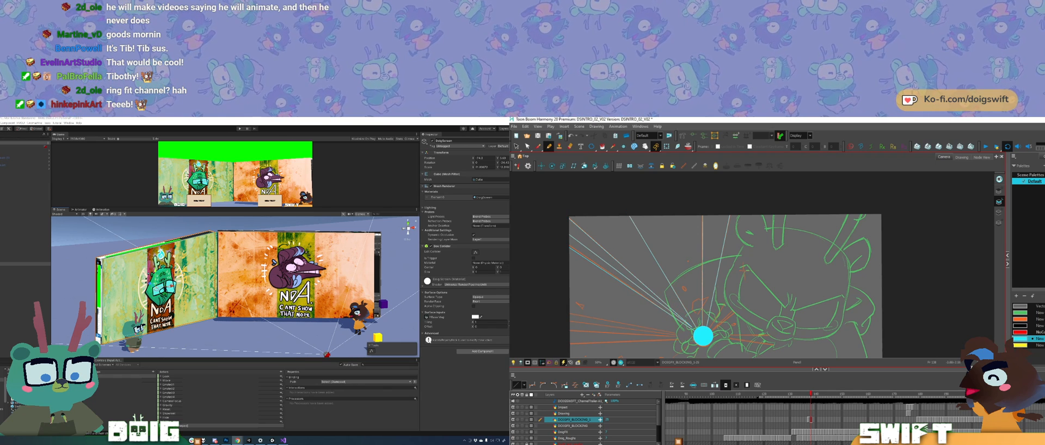
pyautogui.click(603, 146)
pyautogui.moveTo(626, 215); pyautogui.dragTo(605, 272)
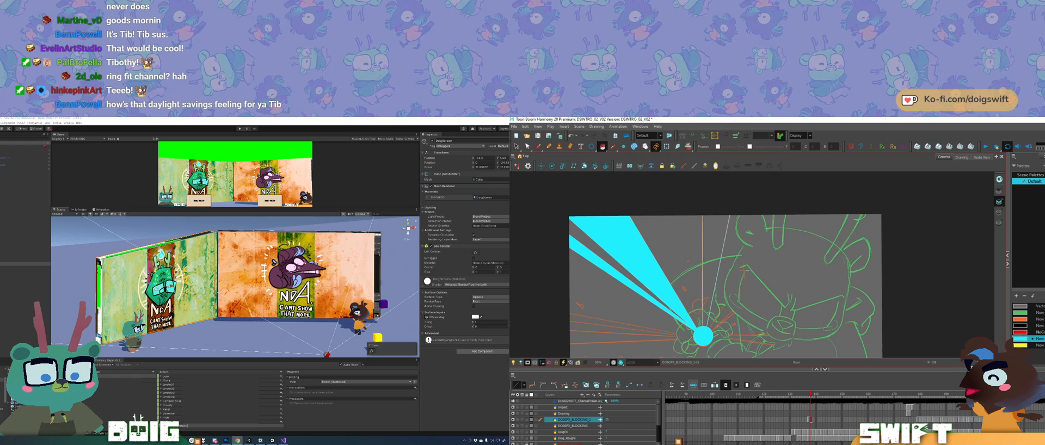
pyautogui.click(712, 256)
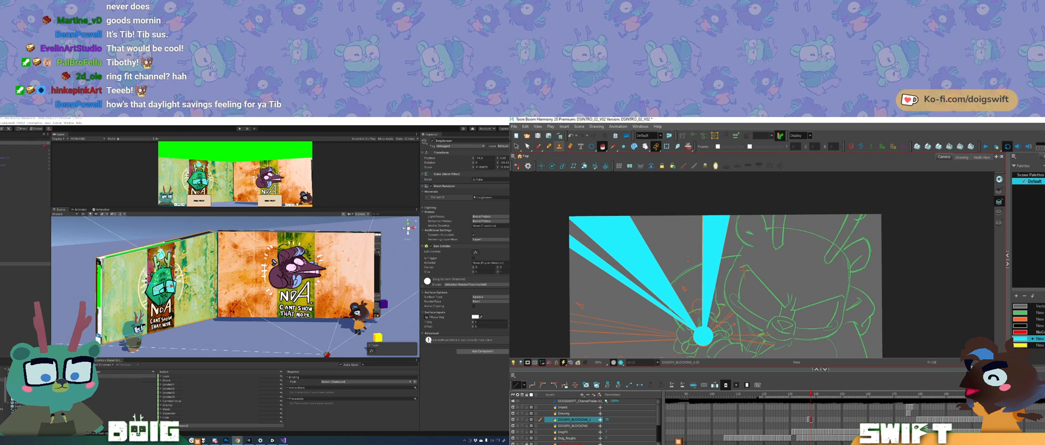
# Step: Outline two straight spikes from the circle to the canvas's left edge and one toward its lower edge, and fill them with cyan
pyautogui.hotkey('alt', '/')
pyautogui.moveTo(758, 265); pyautogui.dragTo(766, 222)
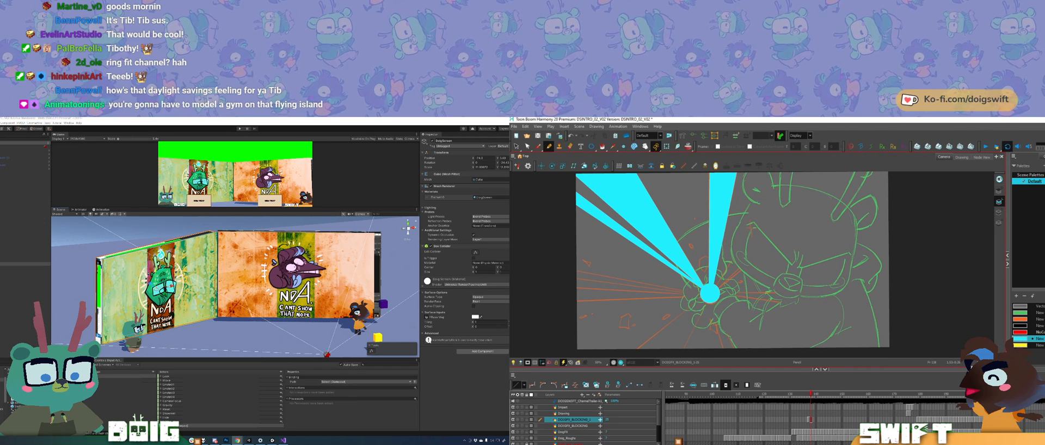
pyautogui.moveTo(699, 281)
pyautogui.mouseDown()
pyautogui.moveTo(724, 287)
pyautogui.moveTo(689, 294)
pyautogui.moveTo(515, 266)
pyautogui.moveTo(539, 279)
pyautogui.moveTo(720, 291)
pyautogui.moveTo(725, 302)
pyautogui.moveTo(517, 274)
pyautogui.moveTo(728, 301)
pyautogui.mouseUp()
pyautogui.moveTo(588, 292); pyautogui.dragTo(725, 300)
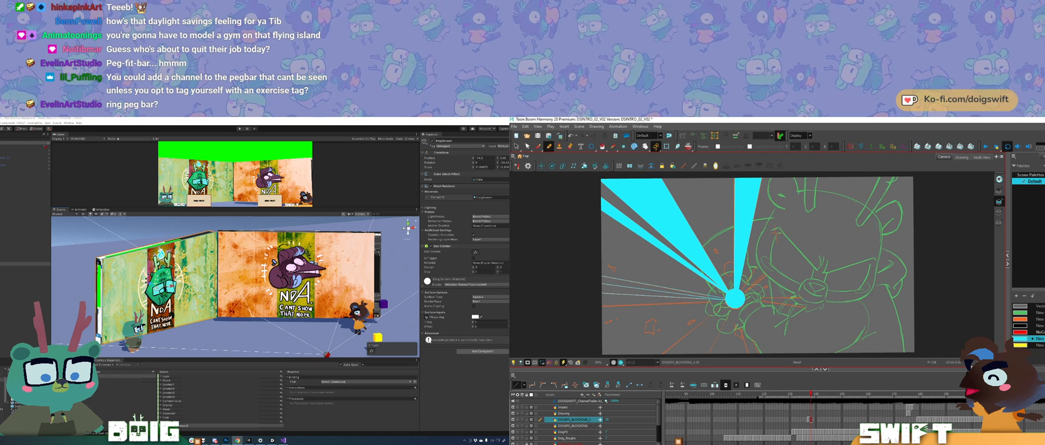
pyautogui.moveTo(591, 307); pyautogui.dragTo(726, 299)
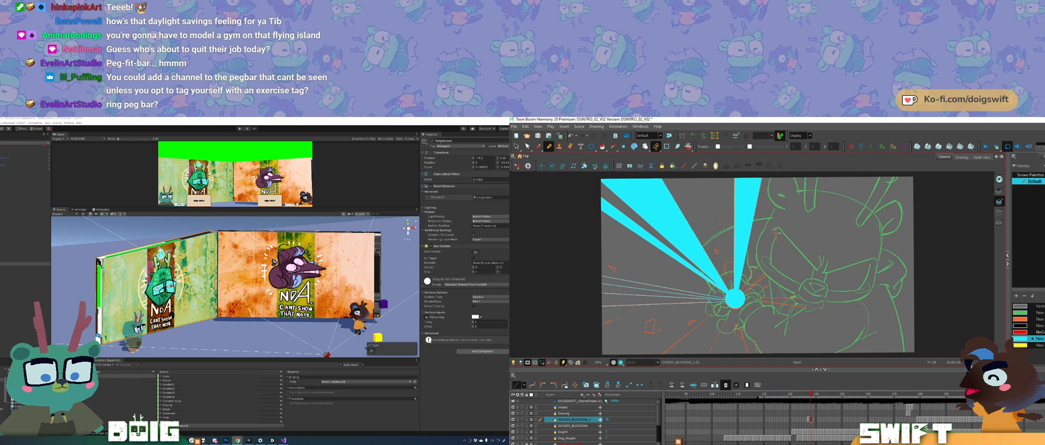
pyautogui.click(615, 301)
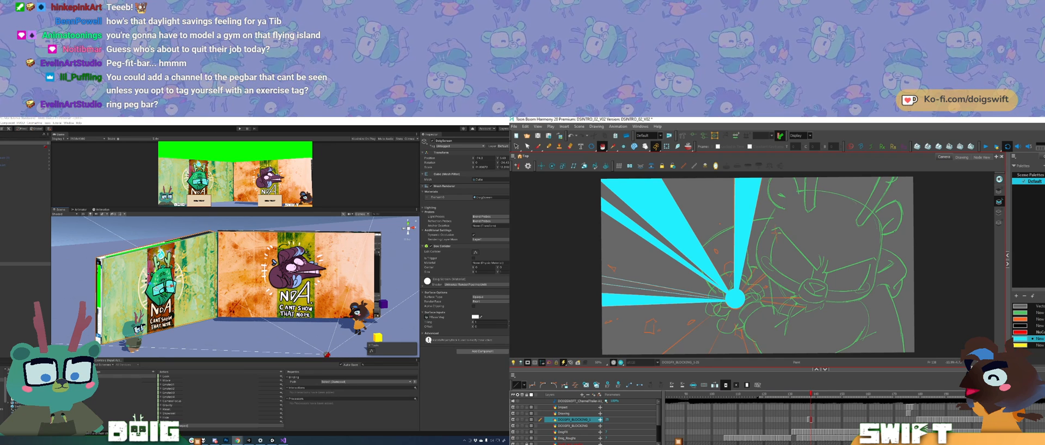
pyautogui.click(626, 283)
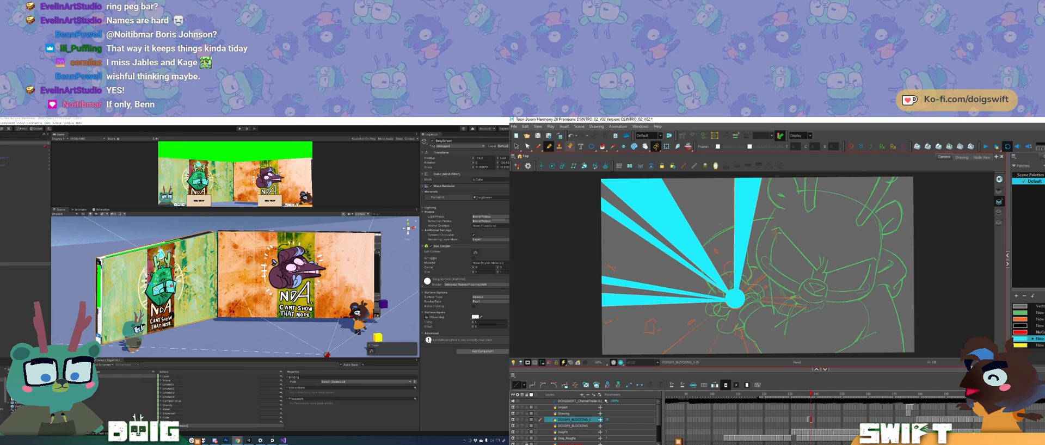
pyautogui.moveTo(741, 317)
pyautogui.mouseDown()
pyautogui.moveTo(751, 285)
pyautogui.moveTo(709, 299)
pyautogui.moveTo(656, 336)
pyautogui.moveTo(709, 338)
pyautogui.moveTo(745, 269)
pyautogui.mouseUp()
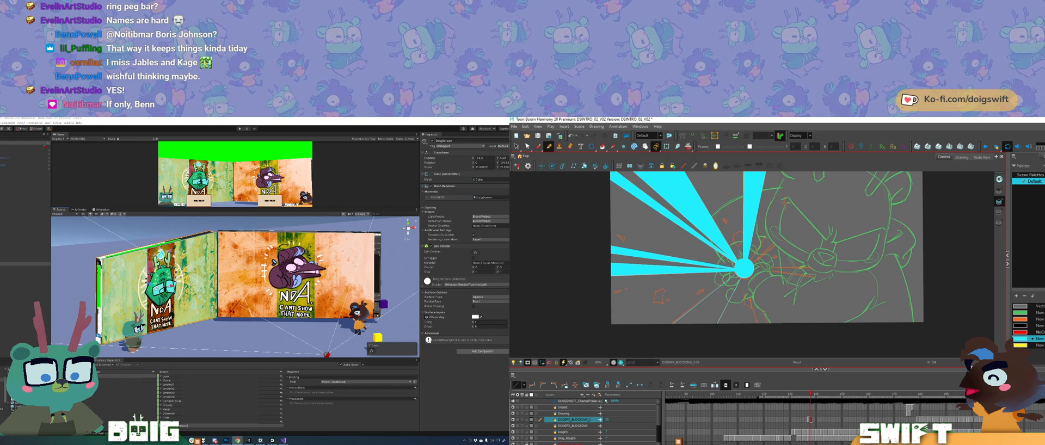
pyautogui.click(709, 307)
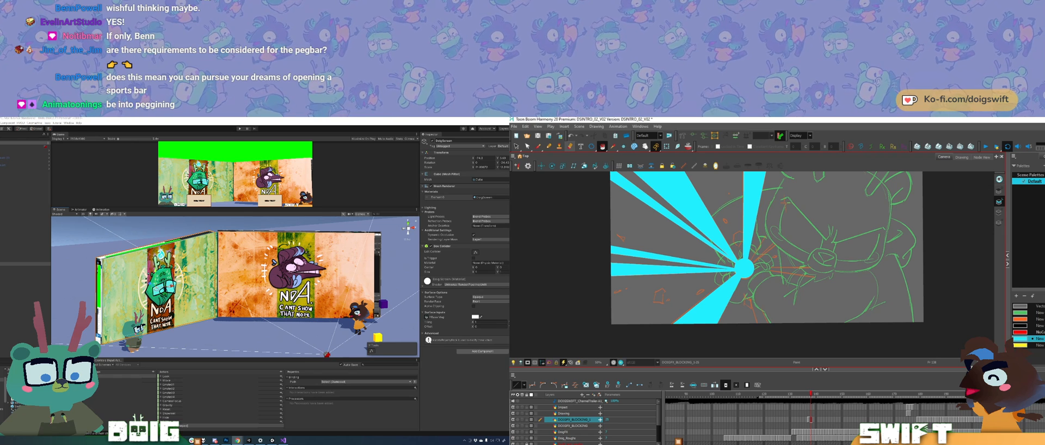
# Step: Outline a broad straight spike and a thin one beside it toward the canvas's upper-right corner, and fill the broad one with cyan
pyautogui.hotkey('alt', '/')
pyautogui.moveTo(777, 285)
pyautogui.mouseDown()
pyautogui.moveTo(711, 341)
pyautogui.moveTo(766, 184)
pyautogui.mouseUp()
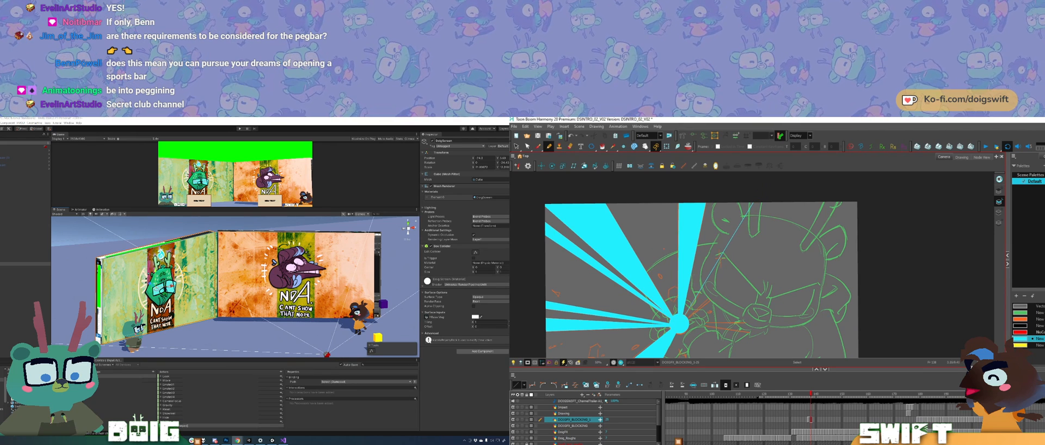
pyautogui.hotkey('ctrl', 'z')
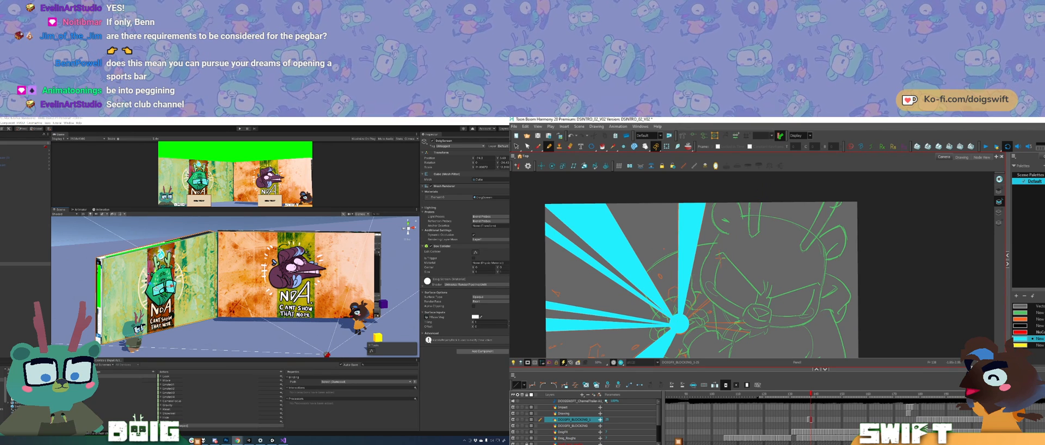
pyautogui.moveTo(688, 315); pyautogui.dragTo(758, 195)
pyautogui.moveTo(762, 195); pyautogui.dragTo(786, 196)
pyautogui.moveTo(688, 320); pyautogui.dragTo(852, 190)
pyautogui.moveTo(743, 197); pyautogui.dragTo(856, 196)
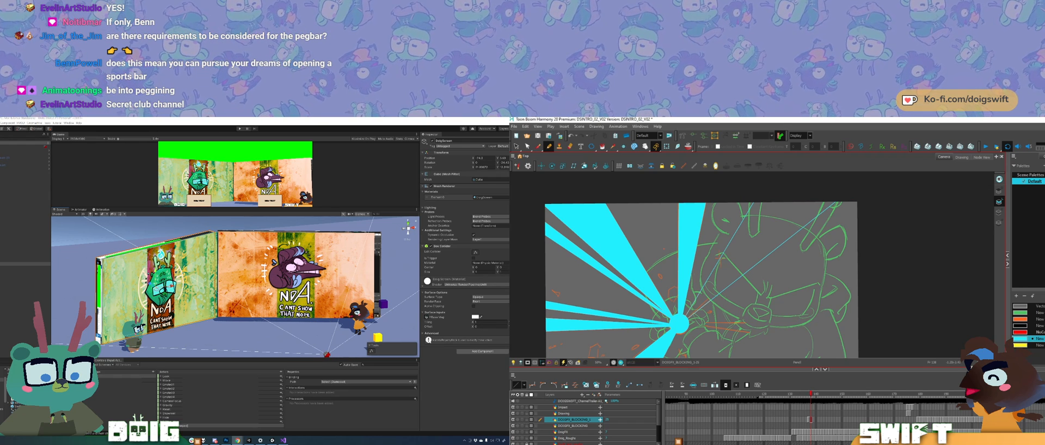
pyautogui.moveTo(688, 317)
pyautogui.mouseDown()
pyautogui.moveTo(737, 270)
pyautogui.moveTo(789, 189)
pyautogui.moveTo(822, 193)
pyautogui.mouseUp()
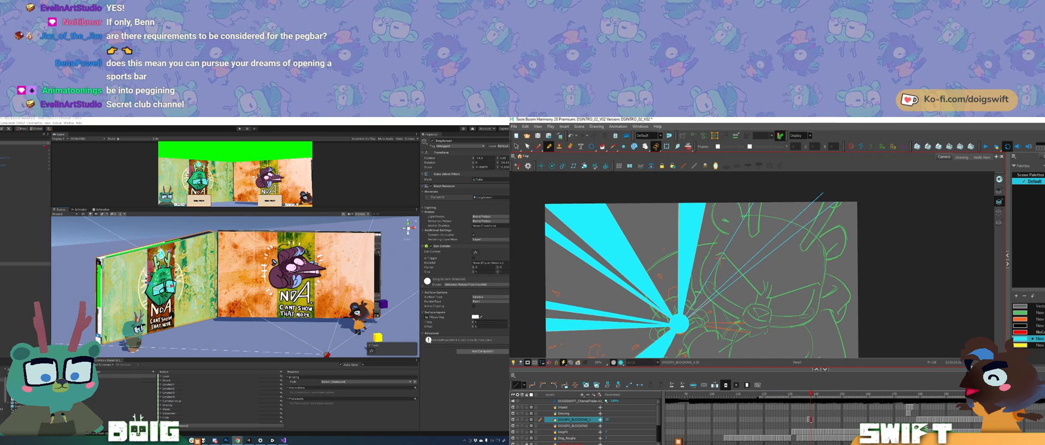
pyautogui.moveTo(691, 316); pyautogui.dragTo(837, 191)
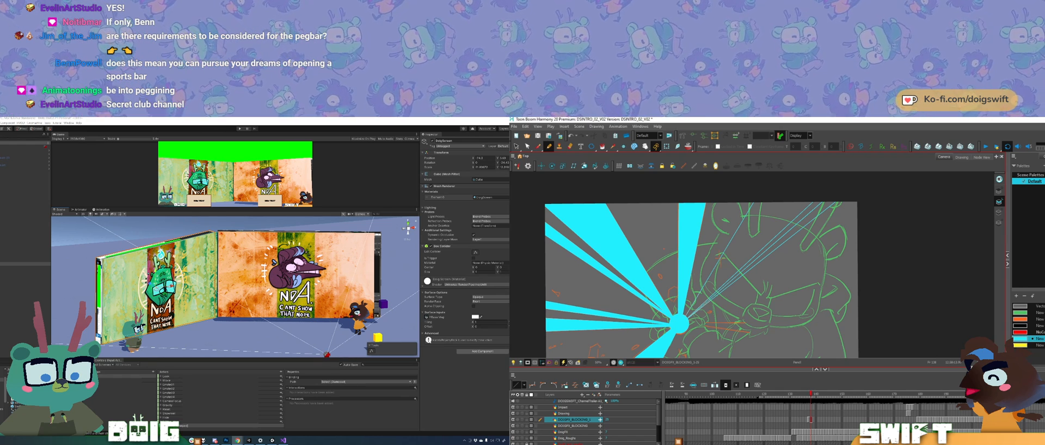
pyautogui.hotkey('alt', 'i')
pyautogui.click(758, 235)
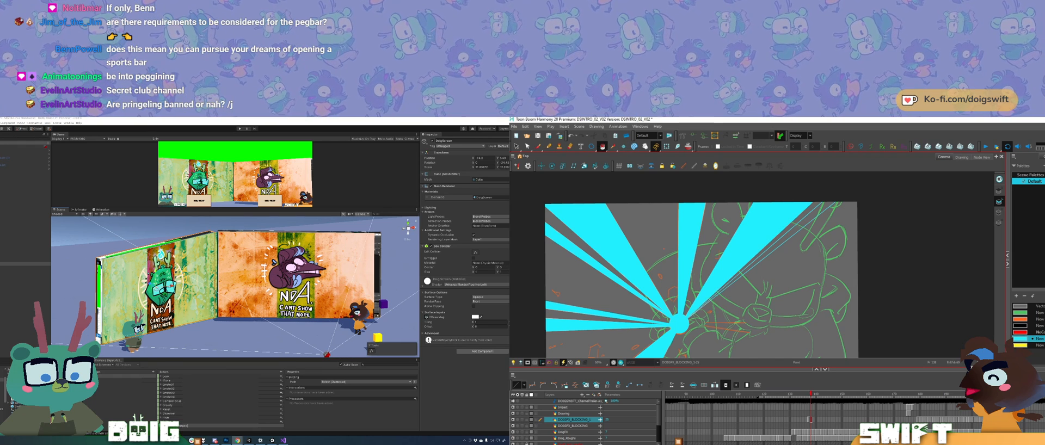
# Step: Fill the thin upper-right spike with cyan, and add a broad cyan-filled spike from the circle to the canvas's right edge
pyautogui.click(777, 244)
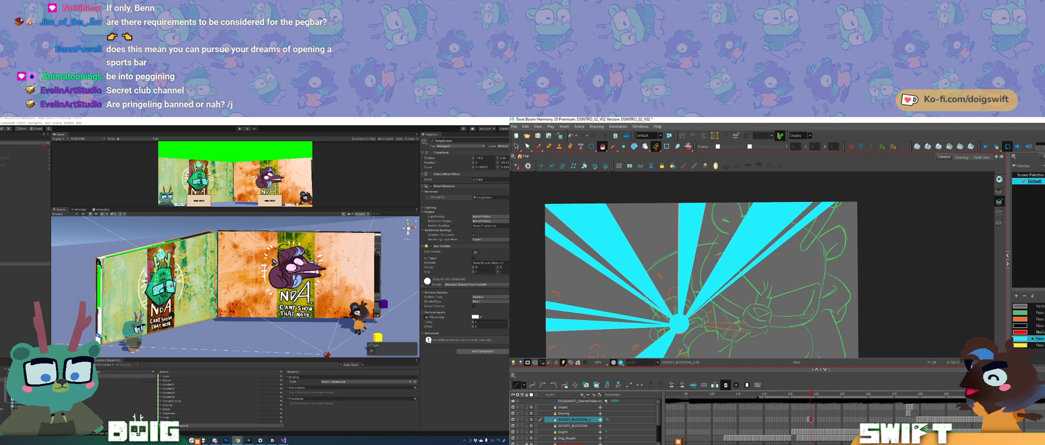
pyautogui.hotkey('alt', 'b')
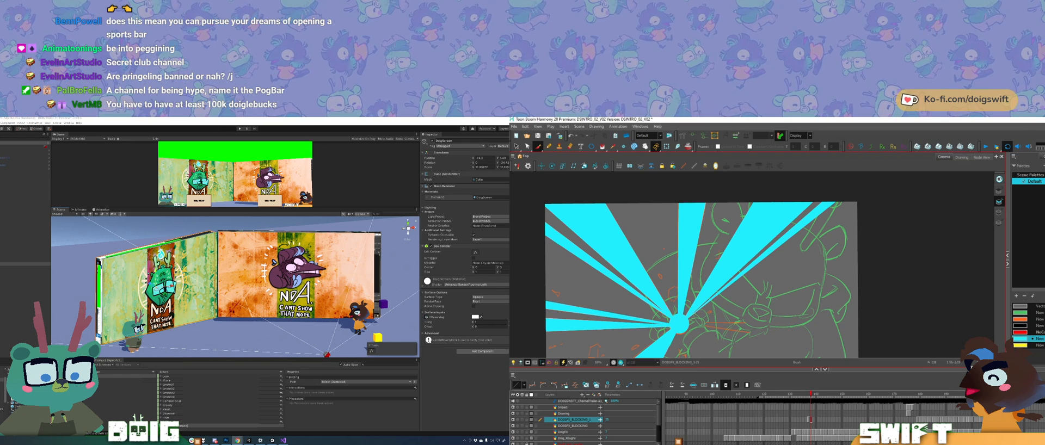
pyautogui.moveTo(762, 294); pyautogui.dragTo(746, 268)
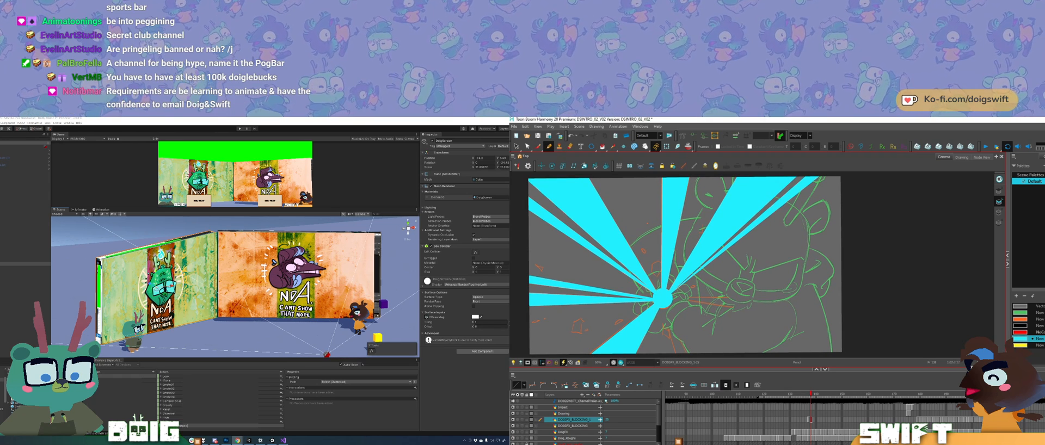
pyautogui.moveTo(671, 298); pyautogui.dragTo(854, 297)
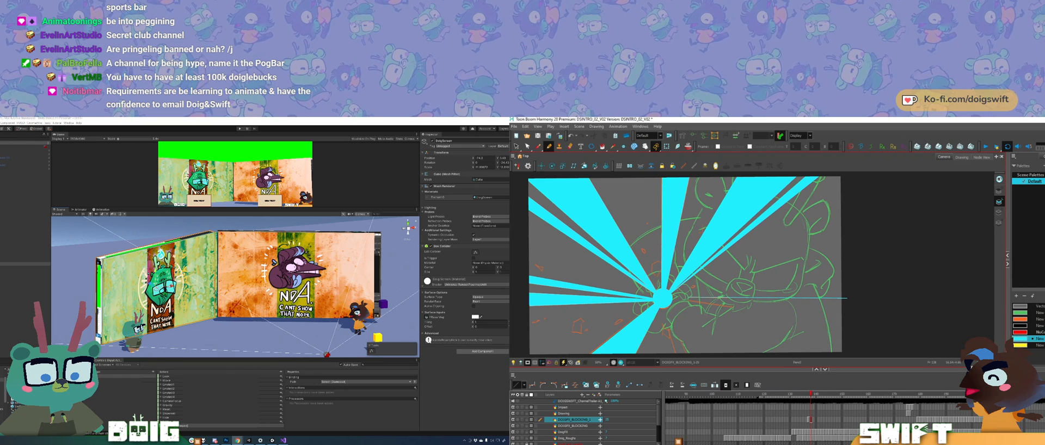
pyautogui.moveTo(847, 314); pyautogui.dragTo(846, 316)
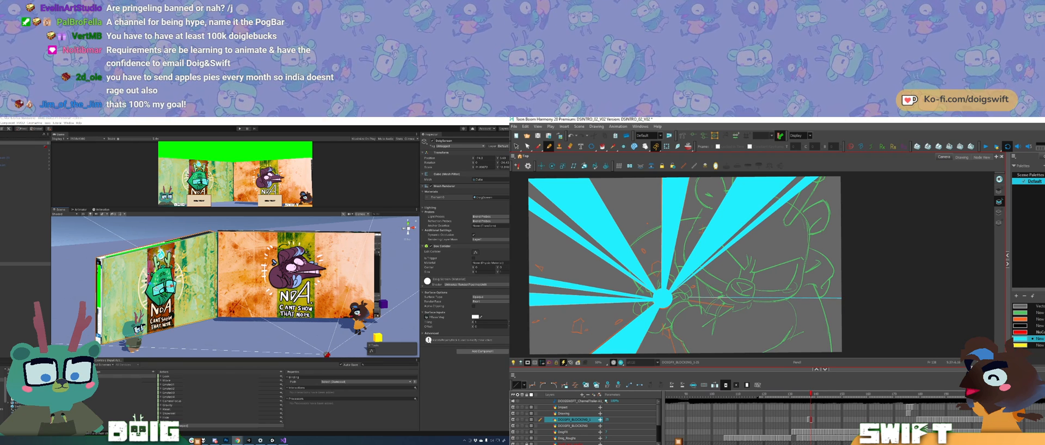
pyautogui.moveTo(686, 298); pyautogui.dragTo(853, 327)
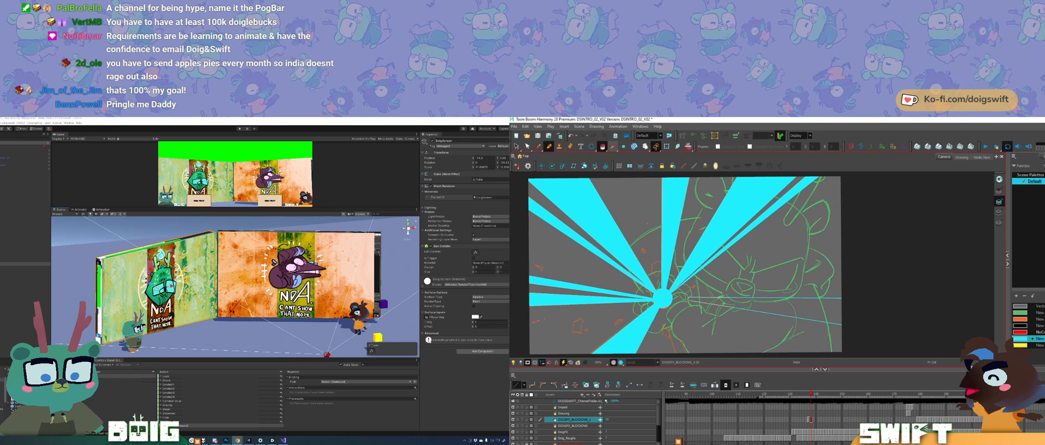
pyautogui.click(806, 309)
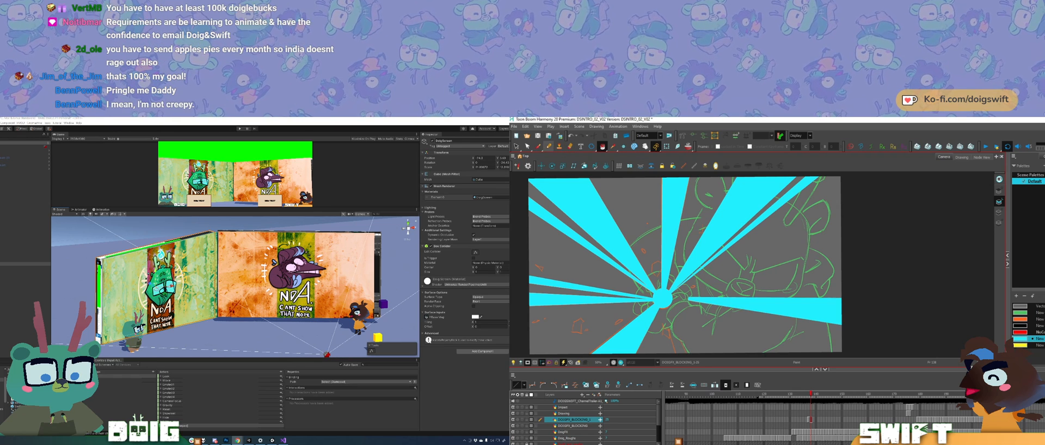
# Step: Draw a cutting line across the broad upper-right spike near its base and lower the opacity of the cyan swatch
pyautogui.click(548, 147)
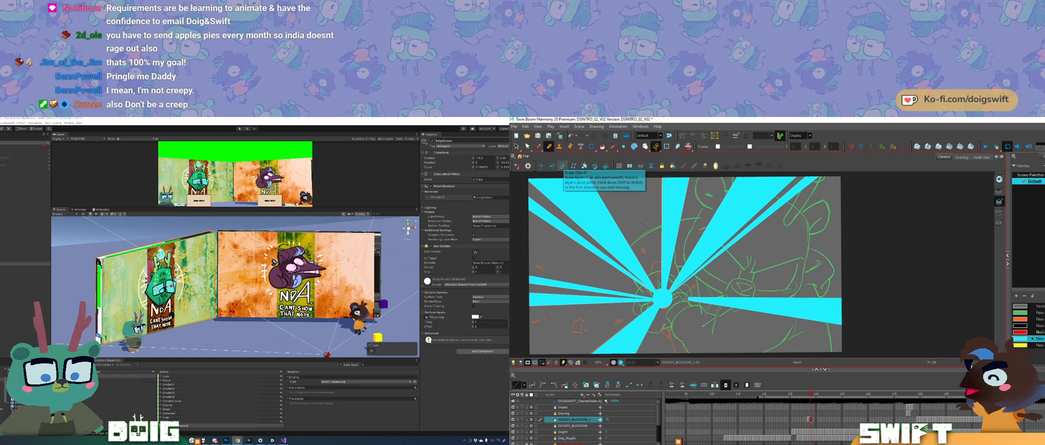
pyautogui.moveTo(686, 258); pyautogui.dragTo(698, 276)
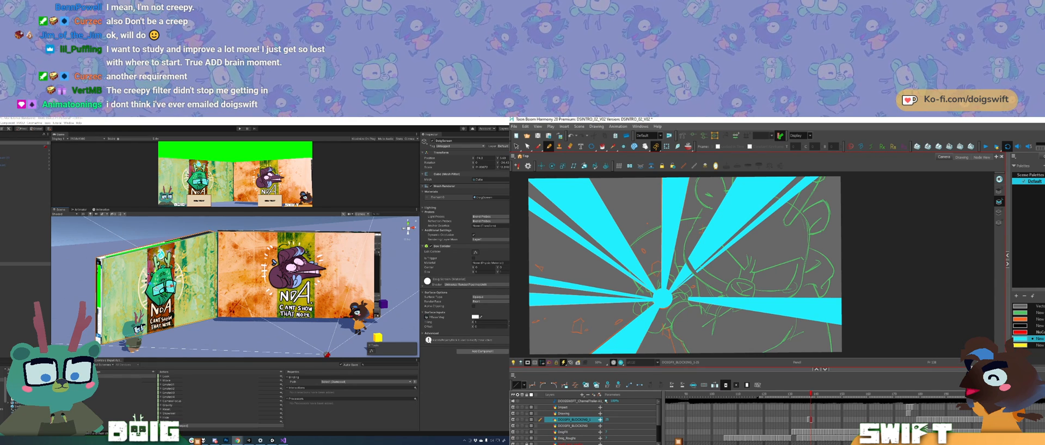
pyautogui.doubleClick(1021, 338)
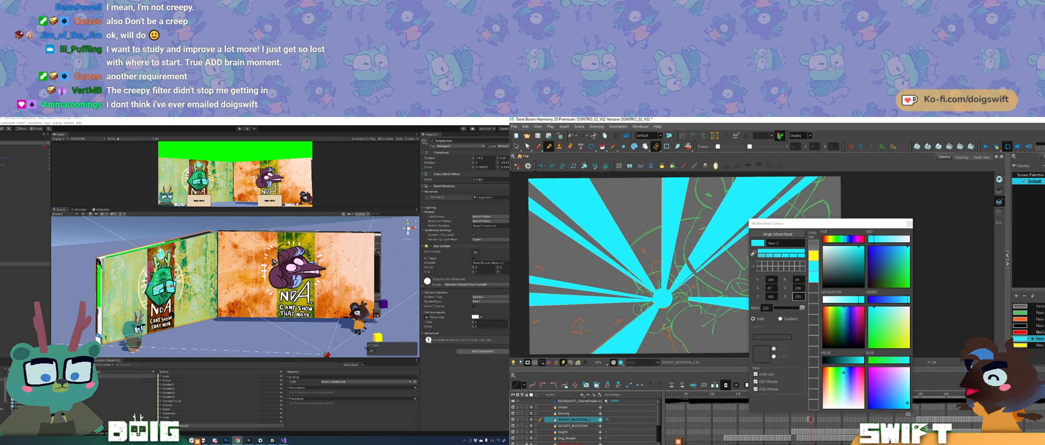
pyautogui.moveTo(802, 308); pyautogui.dragTo(797, 308)
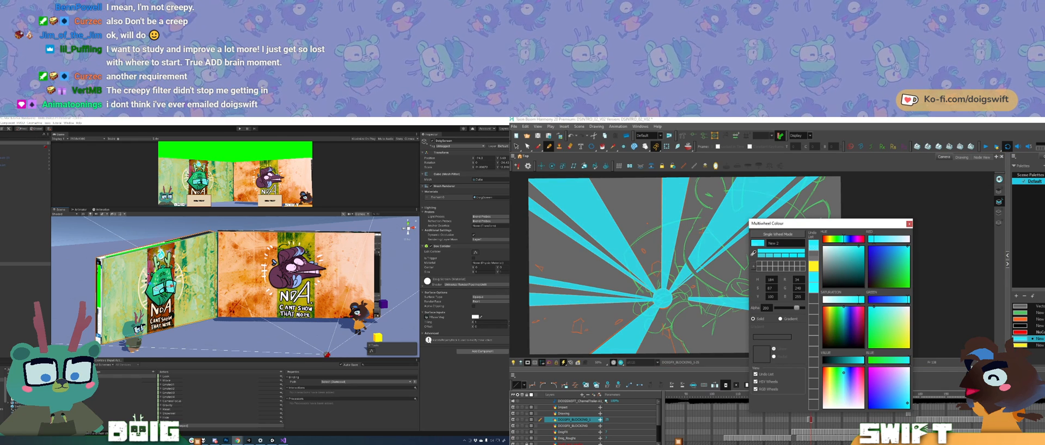
pyautogui.click(910, 224)
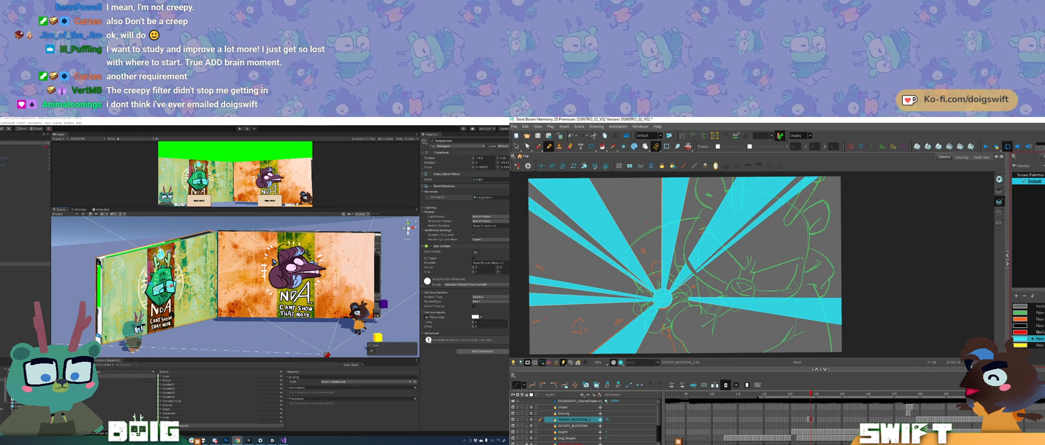
# Step: Close the cutting line along the character's horn and head, and delete the parts of the upper-right spikes covering the character
pyautogui.moveTo(733, 180); pyautogui.dragTo(734, 191)
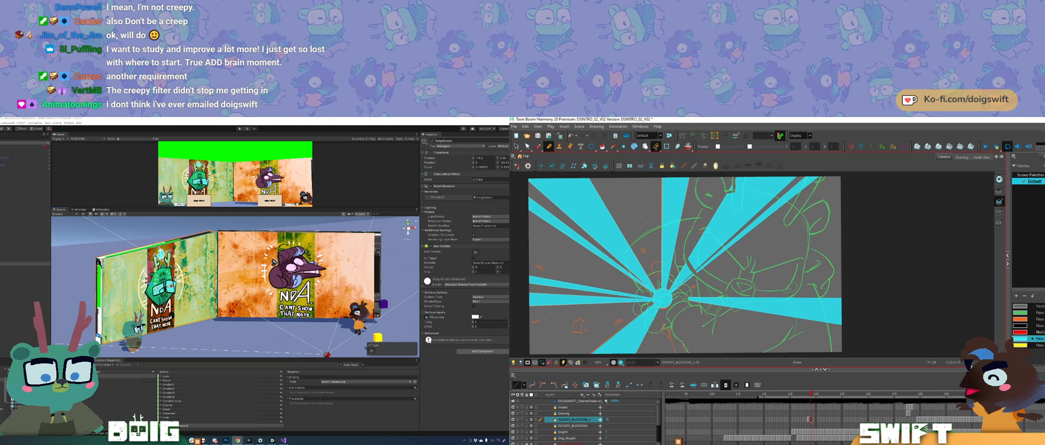
pyautogui.moveTo(738, 180)
pyautogui.mouseDown()
pyautogui.moveTo(741, 189)
pyautogui.moveTo(743, 178)
pyautogui.mouseUp()
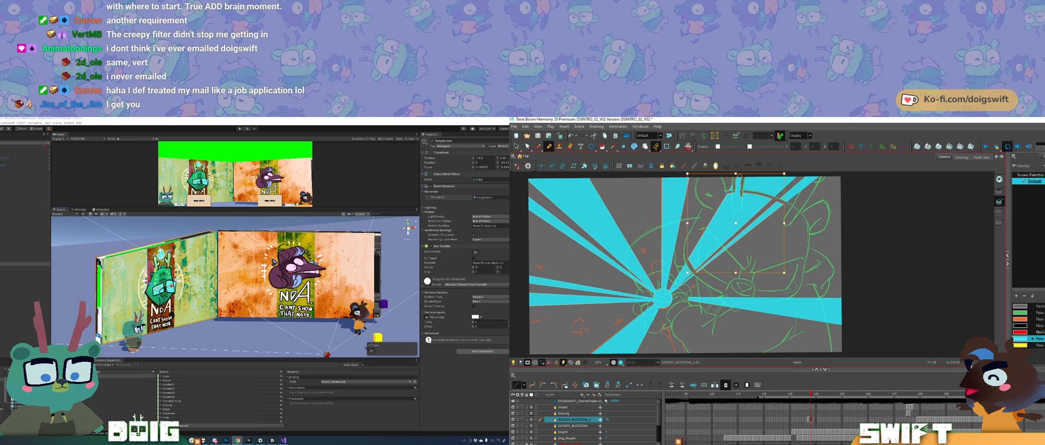
pyautogui.press('Delete')
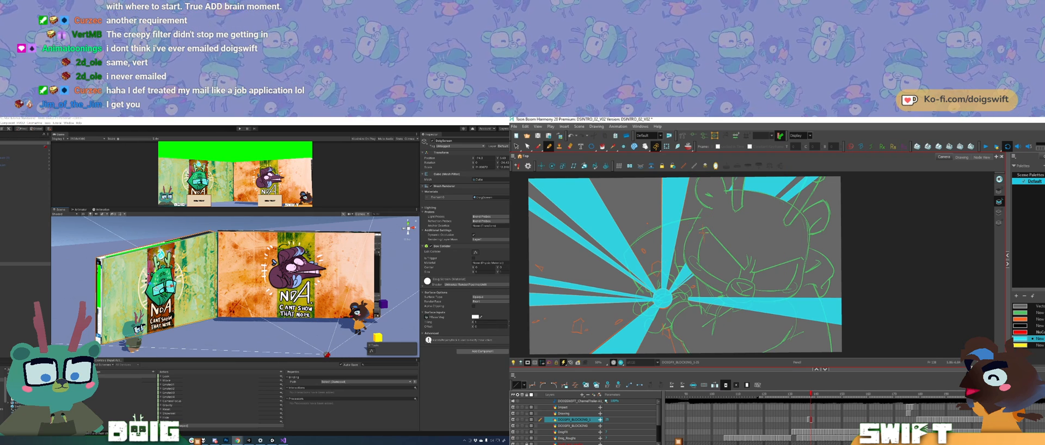
pyautogui.click(736, 178)
pyautogui.press('Delete')
# Step: Trace the character's snout across the right-hand spike and use the Cutter to remove the cyan covering it
pyautogui.hotkey('alt', 'e')
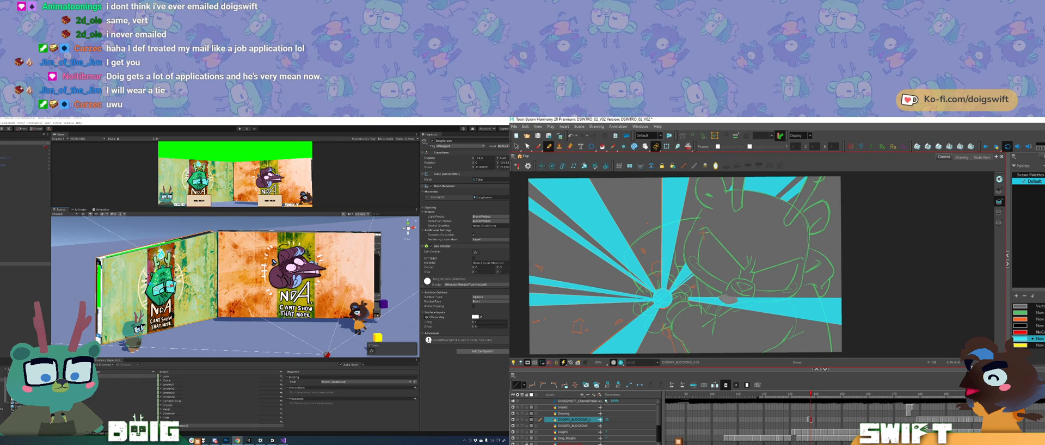
pyautogui.hotkey('ctrl', 'z')
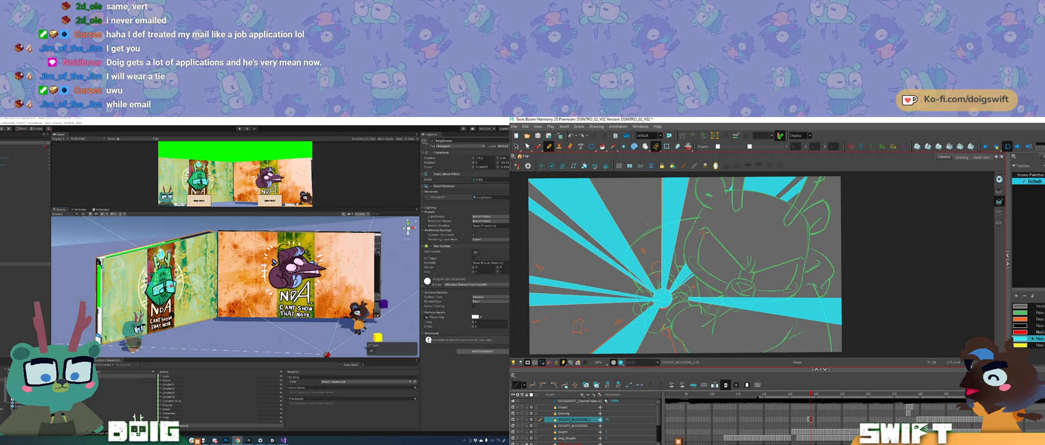
pyautogui.moveTo(734, 303); pyautogui.dragTo(745, 301)
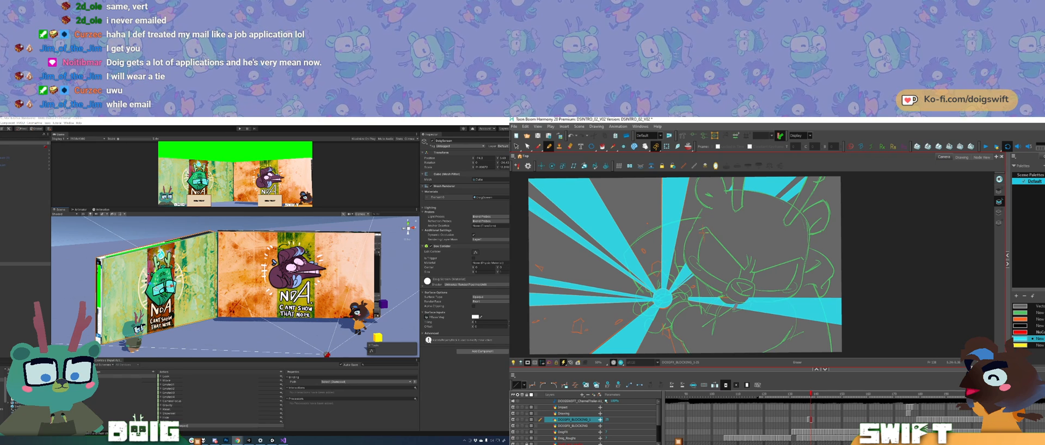
pyautogui.moveTo(740, 305); pyautogui.dragTo(745, 303)
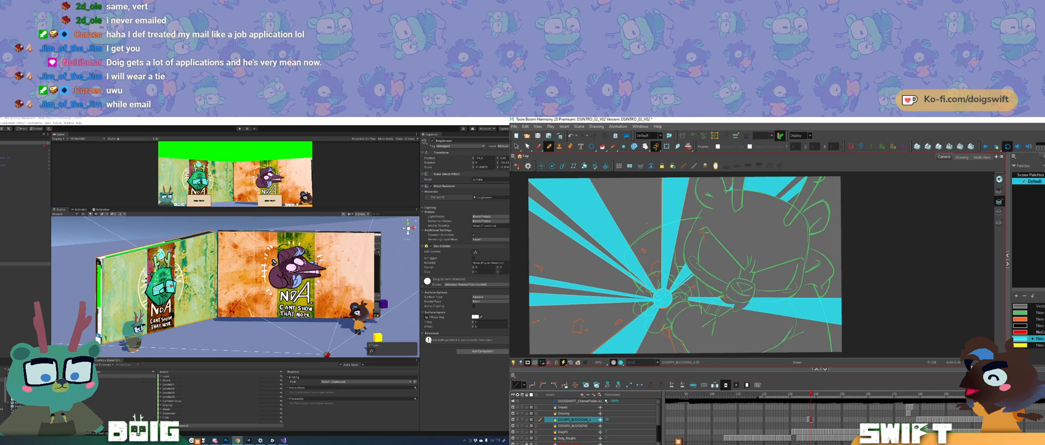
pyautogui.moveTo(750, 299); pyautogui.dragTo(749, 307)
pyautogui.hotkey('ctrl', 'z')
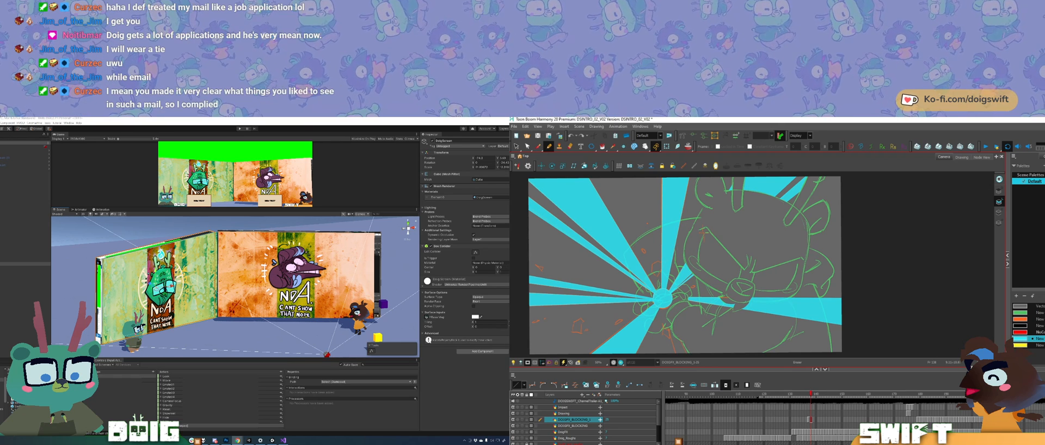
pyautogui.click(516, 146)
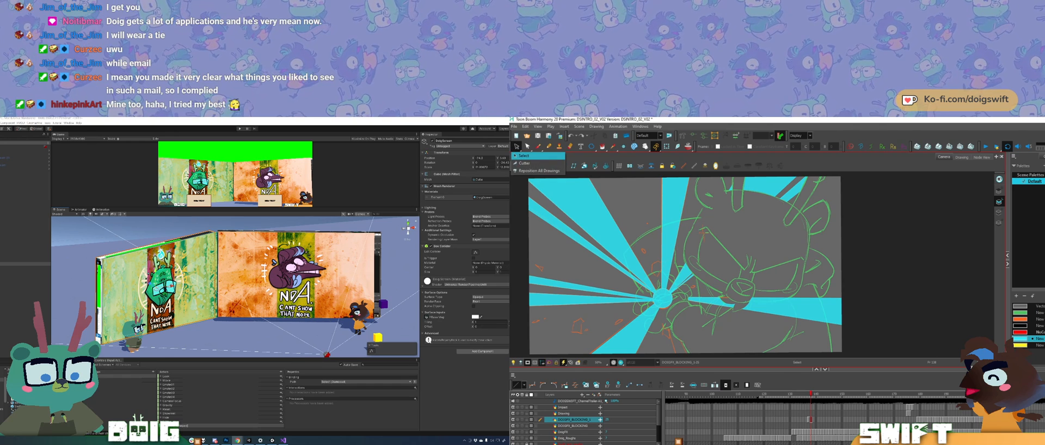
pyautogui.click(524, 163)
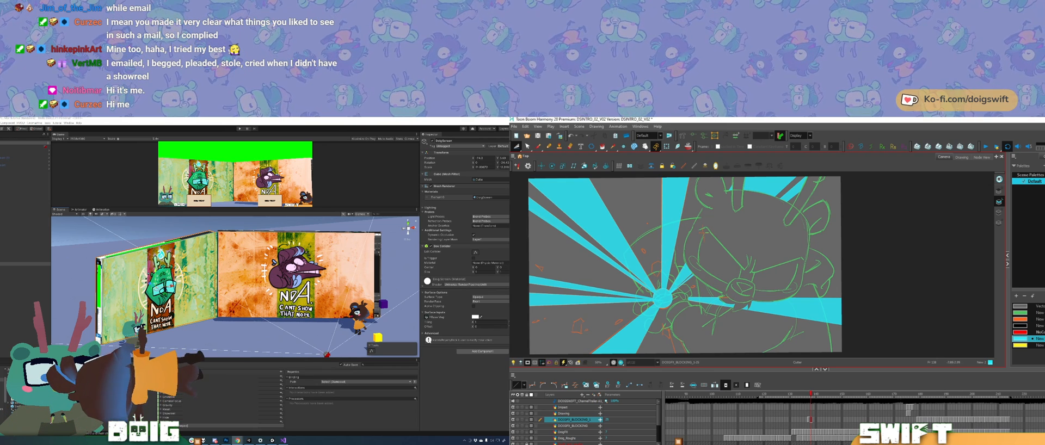
# Step: Flip between the current impact frame and the previous one to compare their spikes
pyautogui.hotkey('alt', 'b')
pyautogui.press(',')
pyautogui.press('.')
pyautogui.press(',')
pyautogui.press('.')
pyautogui.press(',')
pyautogui.press('.')
pyautogui.press('space')
# Step: Outline a straight spike from the circle toward the canvas's lower edge and fill it with cyan
pyautogui.moveTo(687, 307); pyautogui.dragTo(693, 252)
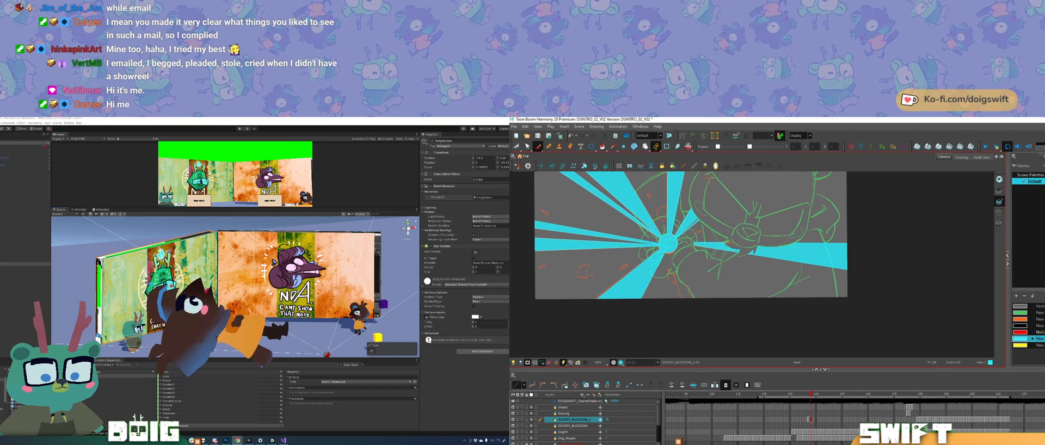
pyautogui.hotkey('alt', '/')
pyautogui.moveTo(674, 268)
pyautogui.mouseDown()
pyautogui.moveTo(684, 310)
pyautogui.moveTo(698, 309)
pyautogui.moveTo(687, 286)
pyautogui.mouseUp()
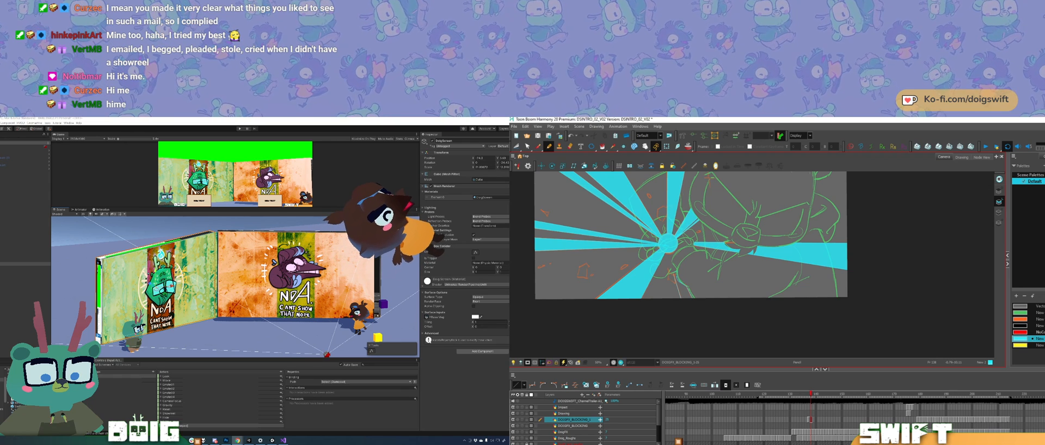
pyautogui.hotkey('alt', 'i')
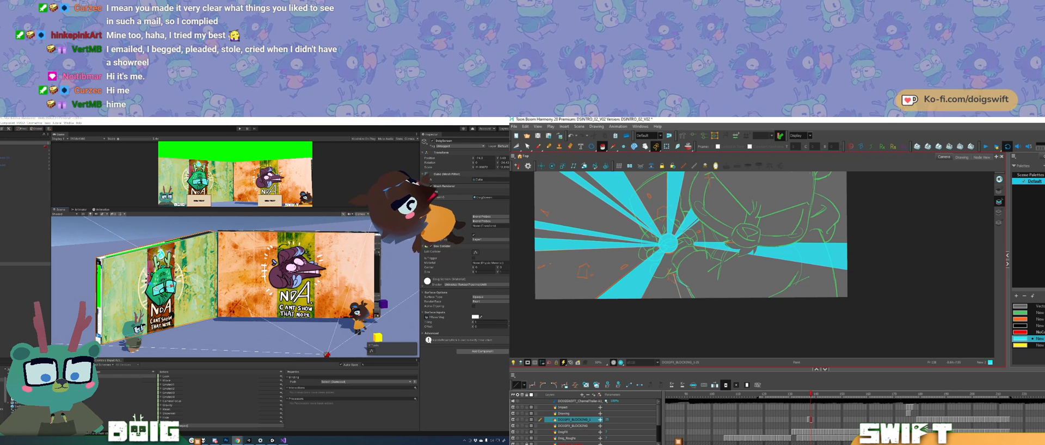
# Step: Check the drawing against the previous frame and erase the cyan covering the character around the impact centre and right-hand spike
pyautogui.press(',')
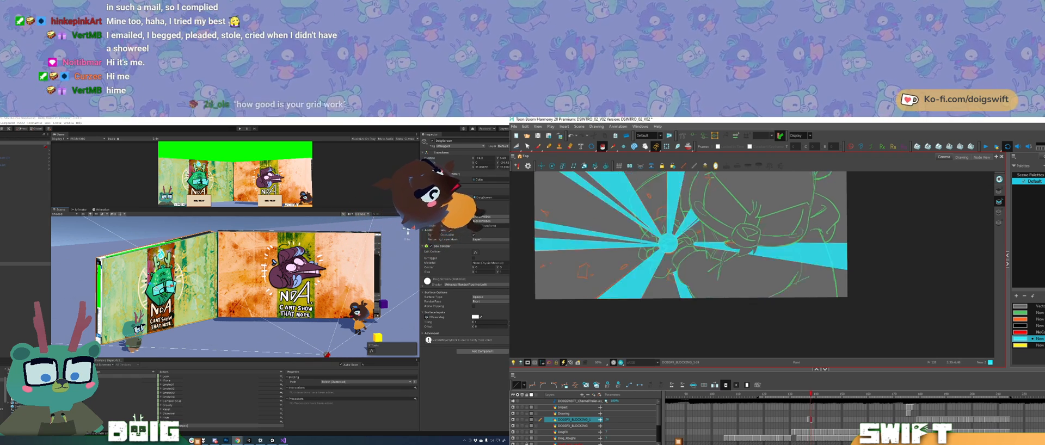
pyautogui.press('.')
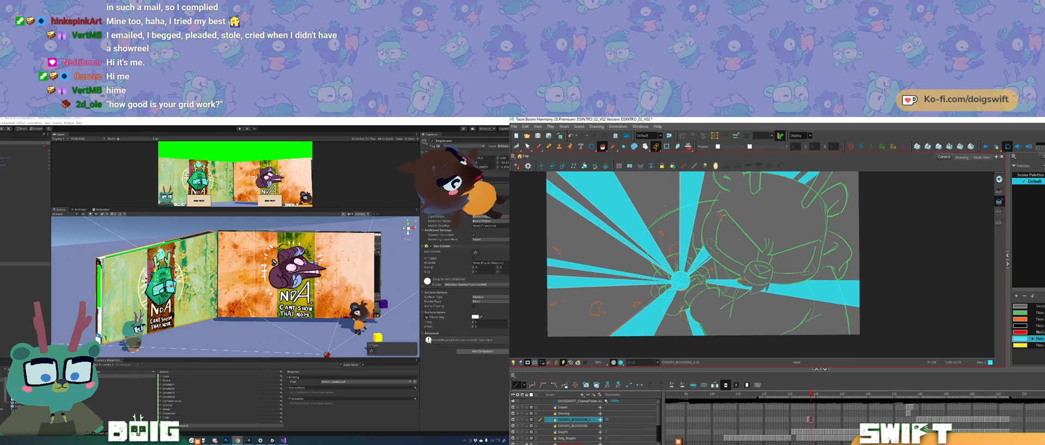
pyautogui.press('e')
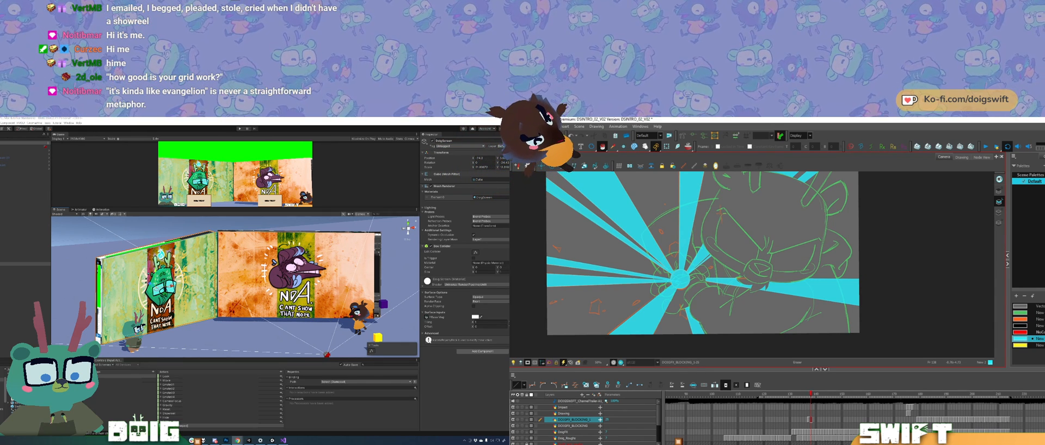
pyautogui.moveTo(714, 283); pyautogui.dragTo(715, 292)
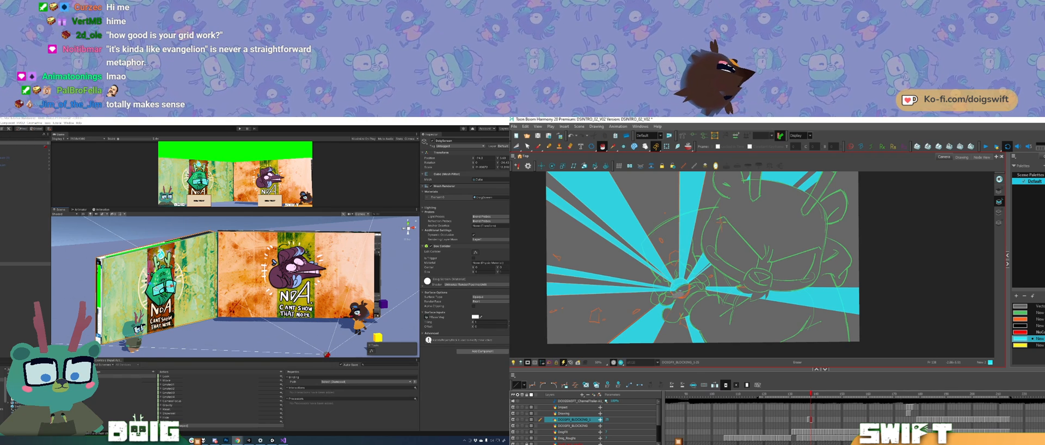
# Step: Flip repeatedly through the neighbouring frames to examine how the cyan impact spikes animate
pyautogui.press(',')
pyautogui.press('.')
pyautogui.press(',')
pyautogui.press('.')
pyautogui.press(',')
pyautogui.press('.')
pyautogui.press(',')
pyautogui.press('.')
pyautogui.press(',')
pyautogui.press('.')
pyautogui.press(',')
pyautogui.press('.')
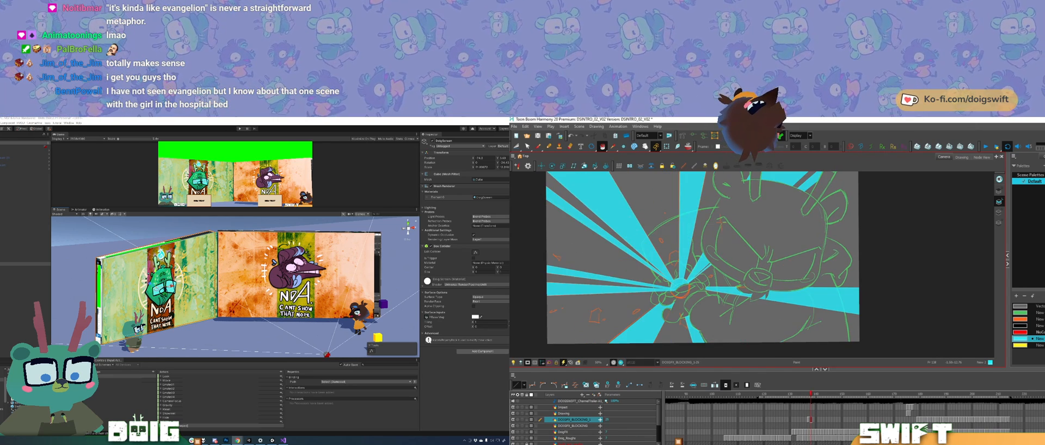
pyautogui.press(',')
pyautogui.press('.')
pyautogui.press(',')
pyautogui.press('.')
pyautogui.press(',')
pyautogui.press('.')
pyautogui.press(',')
pyautogui.press('.')
pyautogui.press(',')
pyautogui.press('.')
pyautogui.press('.')
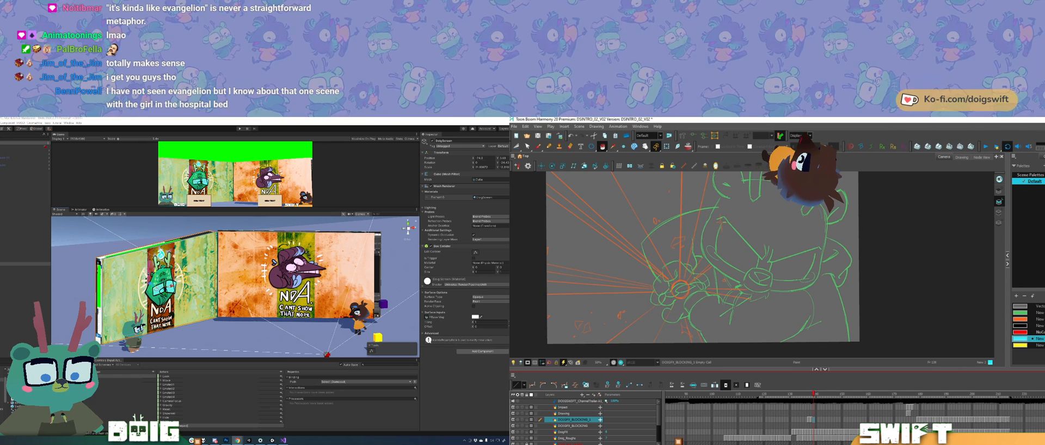
pyautogui.press(',')
pyautogui.press('.')
pyautogui.press(',')
pyautogui.press('.')
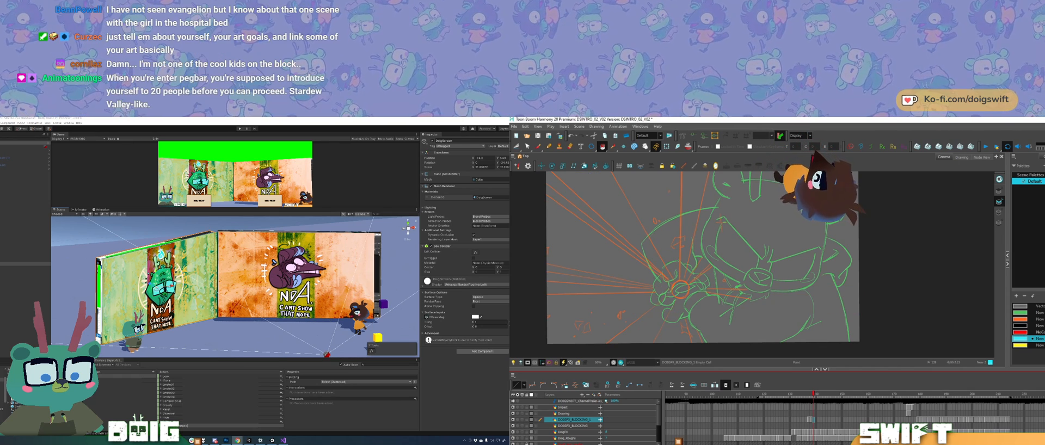
# Step: Copy the cyan impact circle from the finished frame and paste it onto the following frame at the impact centre
pyautogui.click(549, 146)
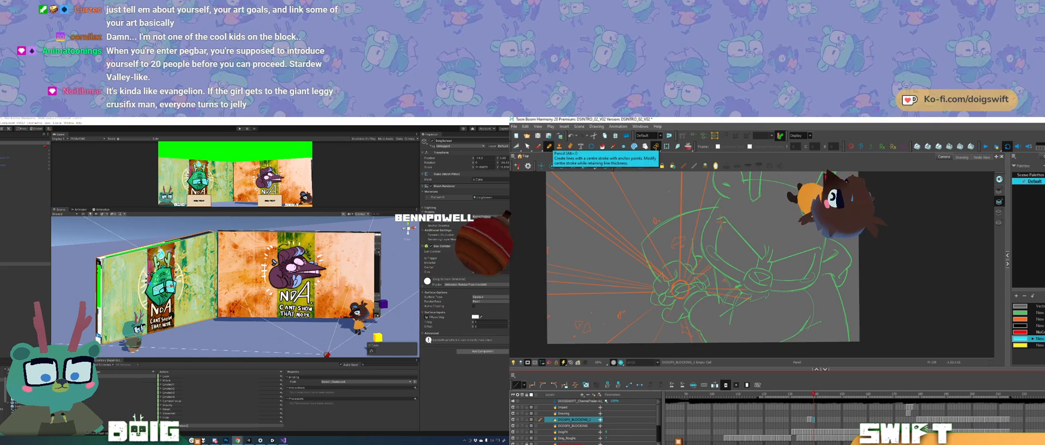
pyautogui.press(',')
pyautogui.keyDown('ctrl'); pyautogui.click(679, 284); pyautogui.keyUp('ctrl')
pyautogui.press('.')
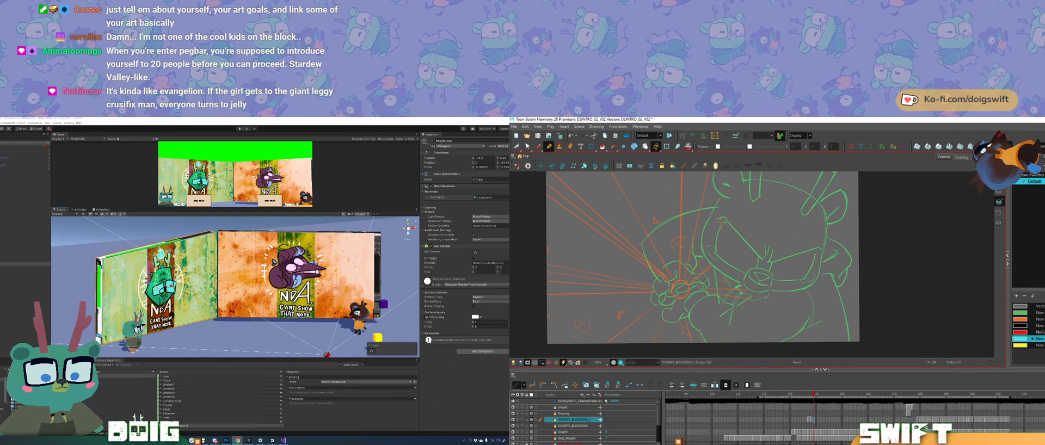
pyautogui.hotkey('ctrl', 'v')
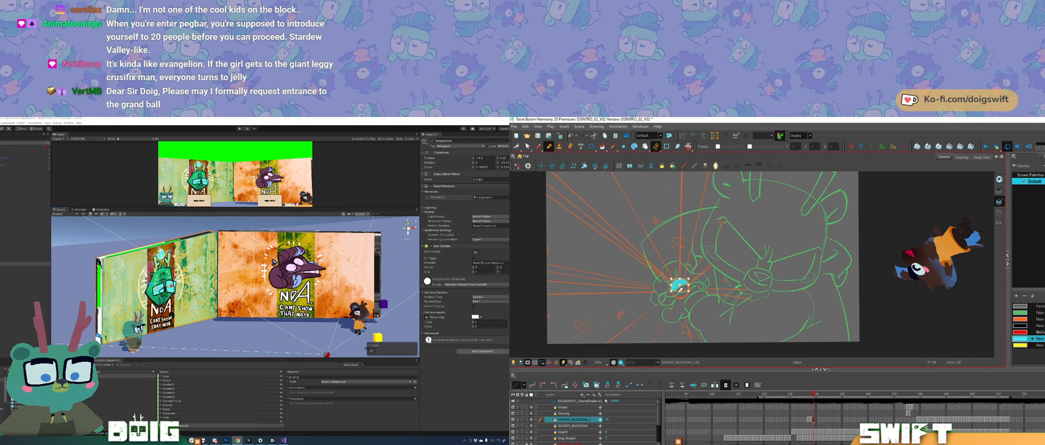
# Step: Flip between the current and previous frames to compare the pasted circle with the earlier impact spikes
pyautogui.press(',')
pyautogui.press('.')
pyautogui.press(',')
pyautogui.press('.')
pyautogui.press(',')
pyautogui.press('.')
pyautogui.press(',')
pyautogui.press('.')
pyautogui.press(',')
pyautogui.press('.')
pyautogui.press(',')
pyautogui.press('.')
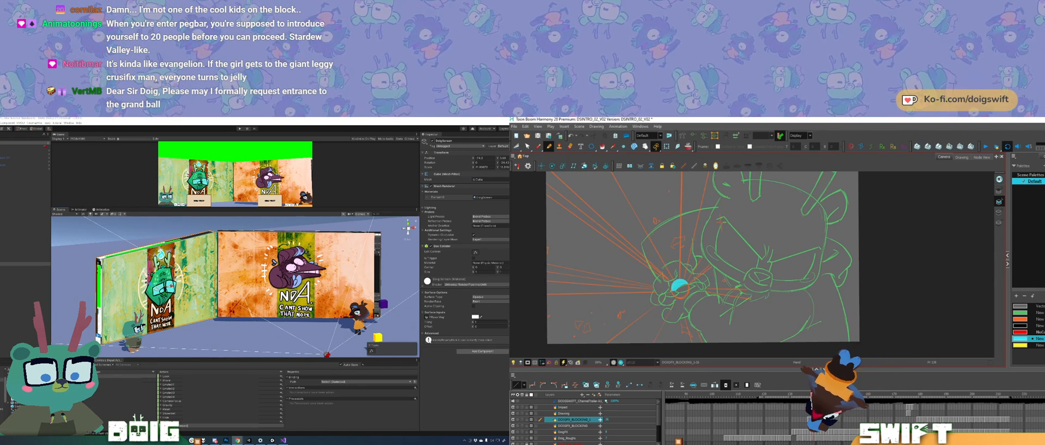
pyautogui.moveTo(741, 254); pyautogui.dragTo(744, 266)
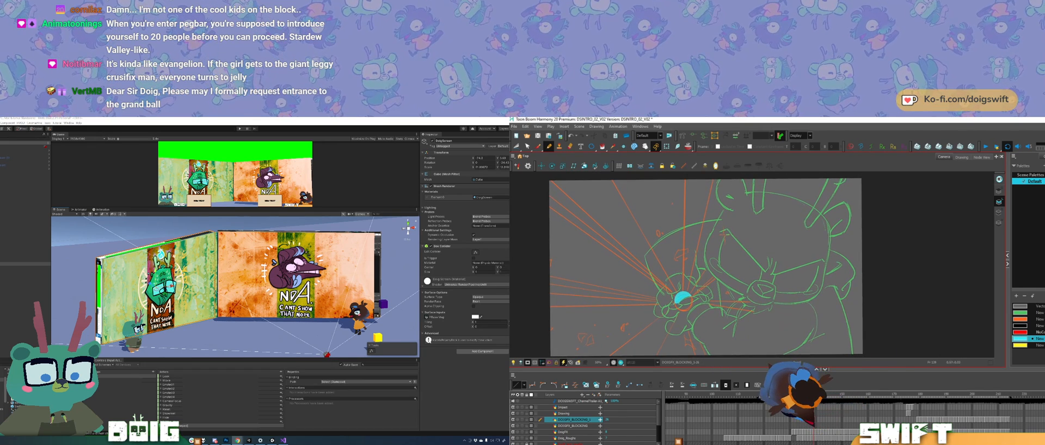
pyautogui.hotkey('shift', 'x')
pyautogui.press(',')
pyautogui.press('.')
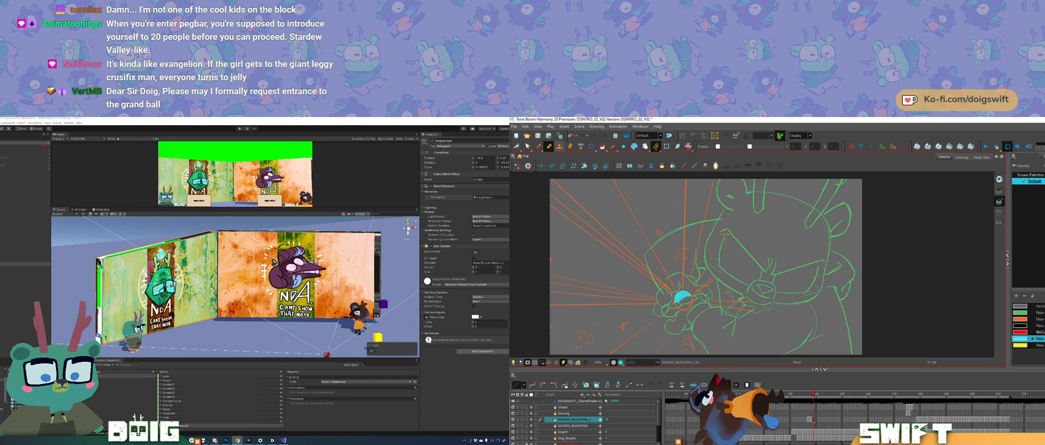
pyautogui.press(',')
pyautogui.press('.')
# Step: Select the floor in Unity and outline a tall spike from the circle to the canvas's upper edge in Harmony
pyautogui.click(234, 340)
pyautogui.moveTo(234, 327); pyautogui.dragTo(180, 310)
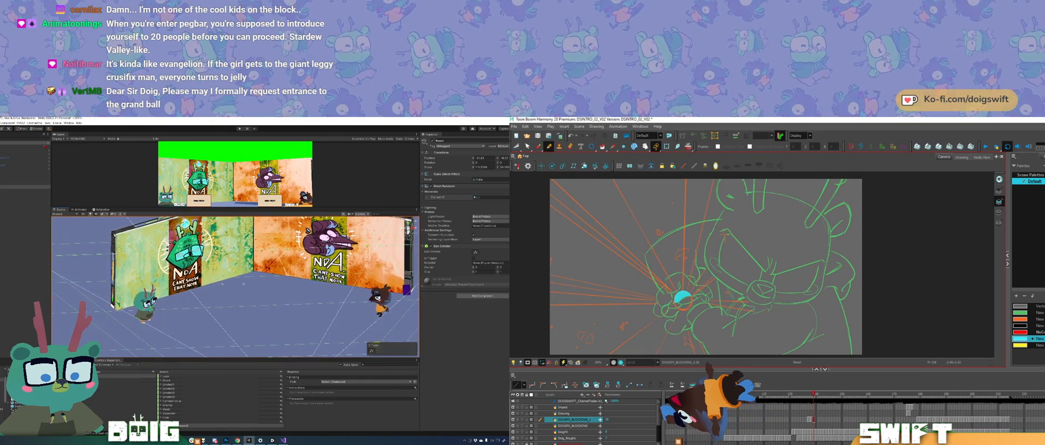
pyautogui.scroll(-5, 125, 301)
pyautogui.moveTo(683, 289); pyautogui.dragTo(684, 199)
pyautogui.moveTo(126, 301); pyautogui.dragTo(226, 330)
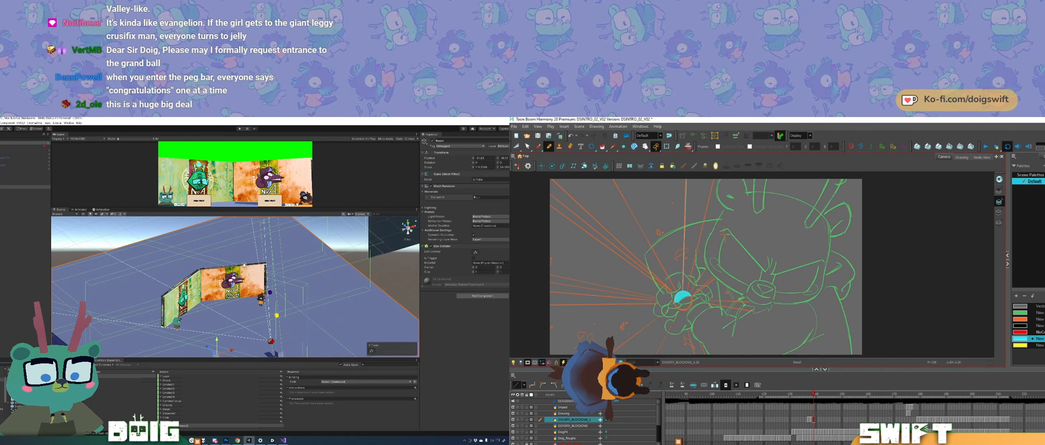
pyautogui.moveTo(690, 268); pyautogui.dragTo(717, 170)
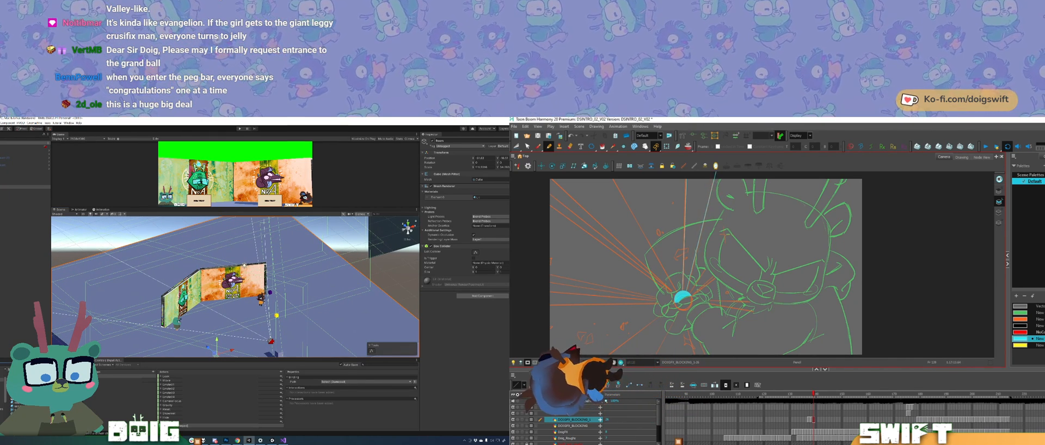
pyautogui.hotkey('ctrl', 'z')
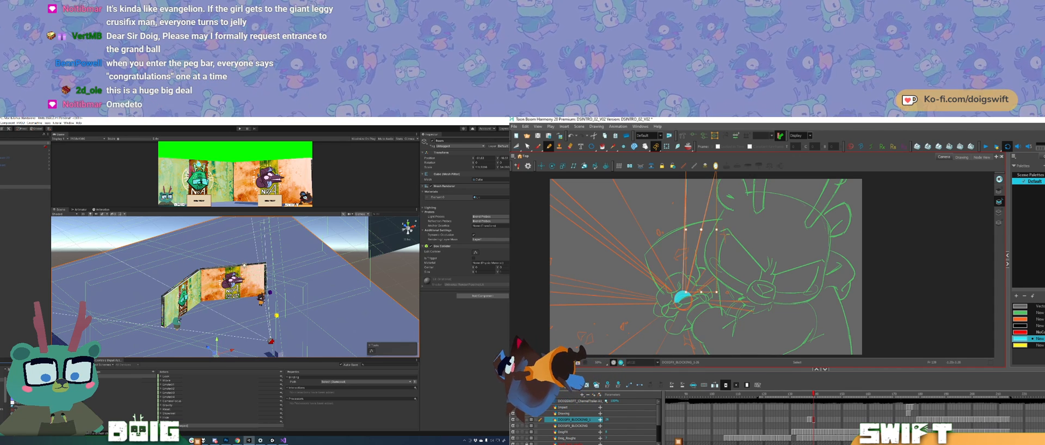
pyautogui.moveTo(689, 268); pyautogui.dragTo(714, 179)
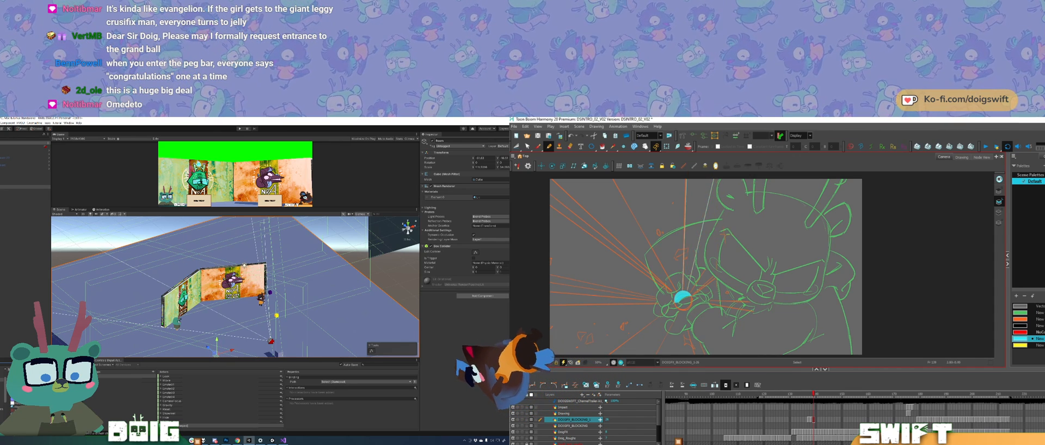
# Step: Try an asset from the project folder on the Unity floor and undo the change
pyautogui.moveTo(16, 403); pyautogui.dragTo(181, 336)
pyautogui.hotkey('ctrl', 'z')
pyautogui.moveTo(270, 327); pyautogui.dragTo(232, 294)
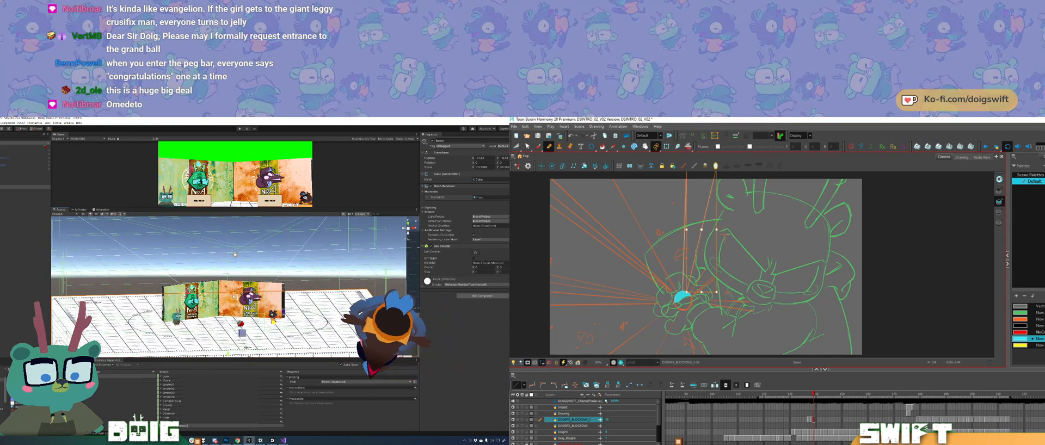
pyautogui.hotkey('ctrl', 'z')
pyautogui.press('.')
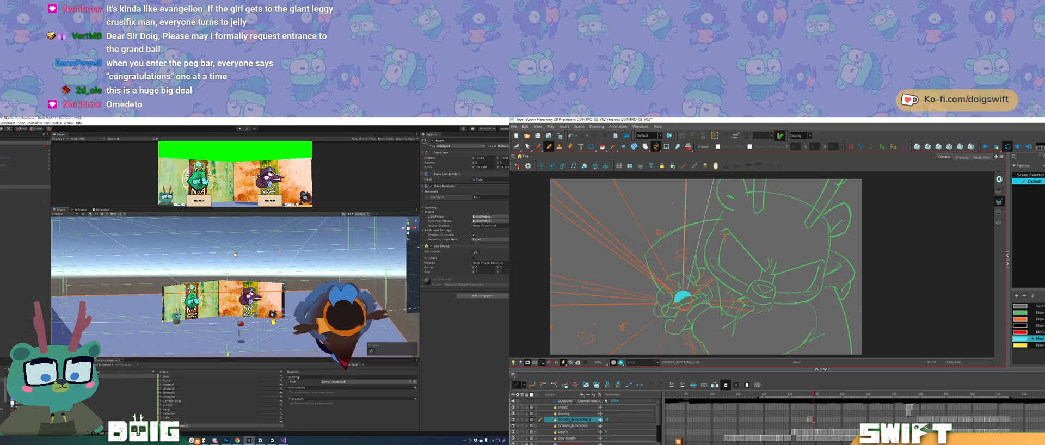
pyautogui.moveTo(689, 220); pyautogui.dragTo(687, 238)
pyautogui.press('.')
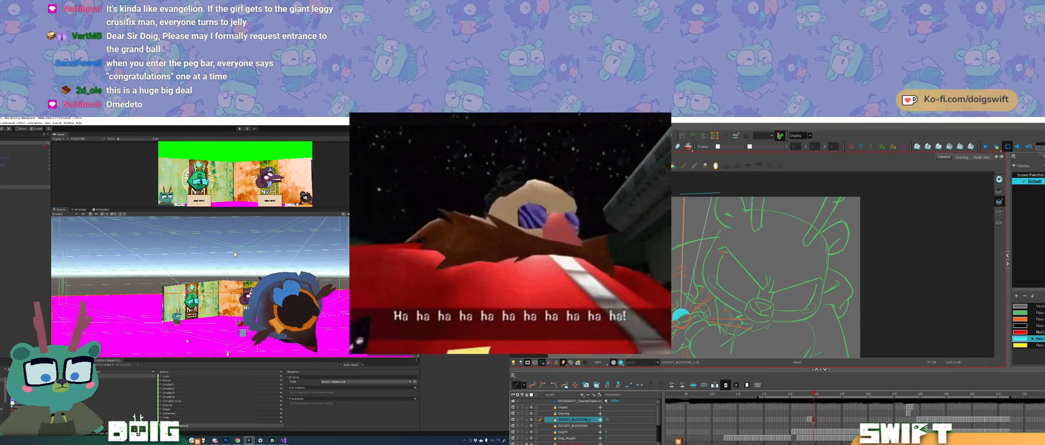
pyautogui.hotkey('ctrl', 'z')
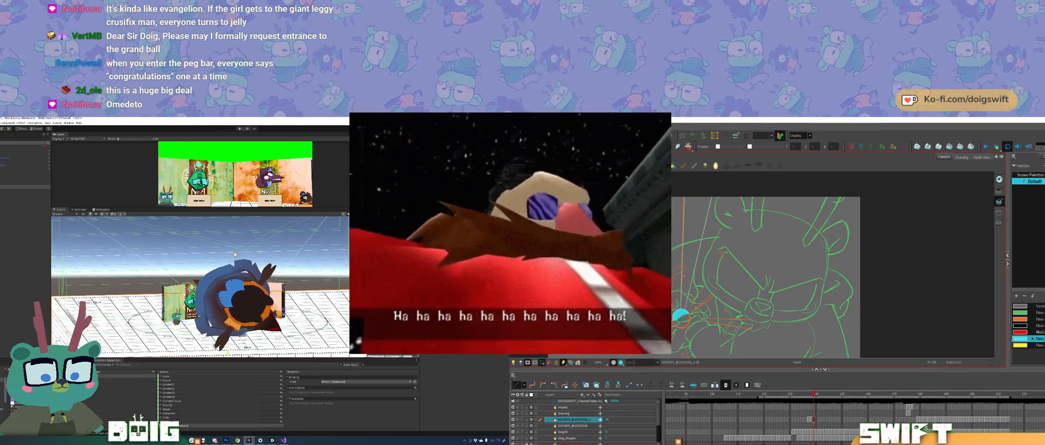
pyautogui.moveTo(218, 262); pyautogui.dragTo(306, 300)
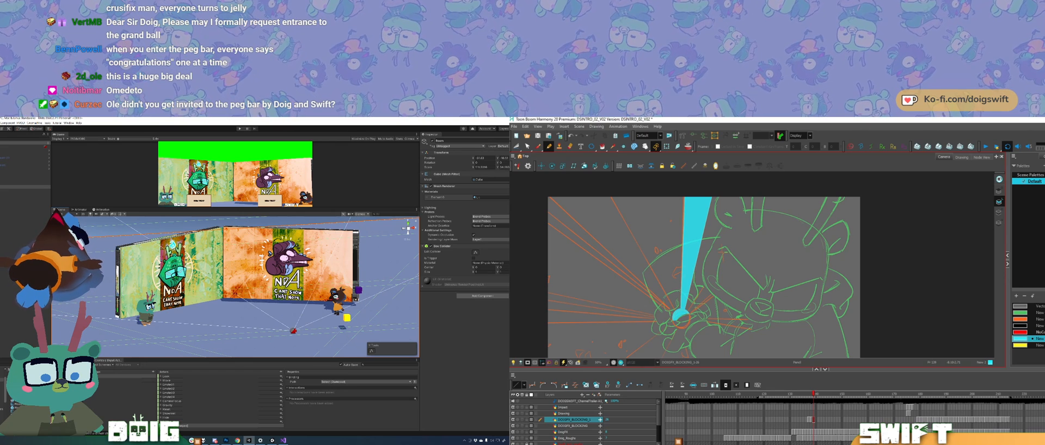
# Step: Create a new material for the floor in Unity's project folder and compare the spike with the previous frame in Harmony
pyautogui.click(19, 404)
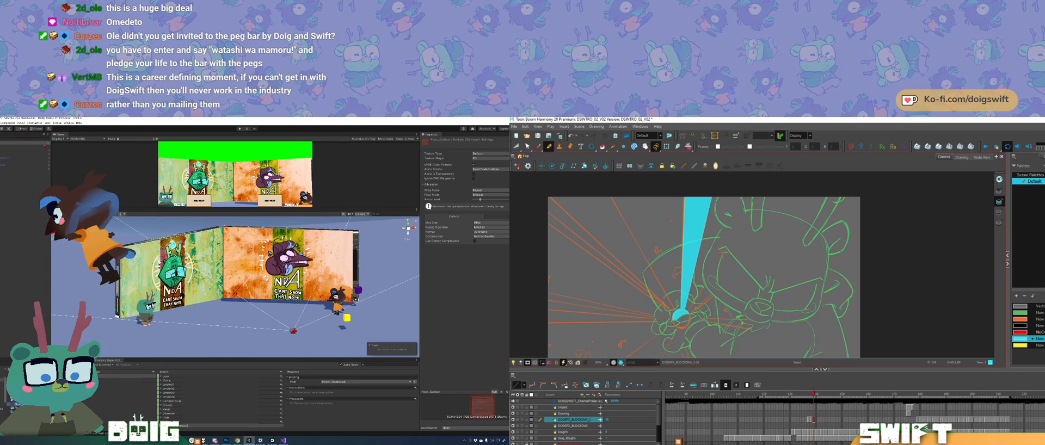
pyautogui.rightClick(54, 401)
pyautogui.moveTo(82, 292)
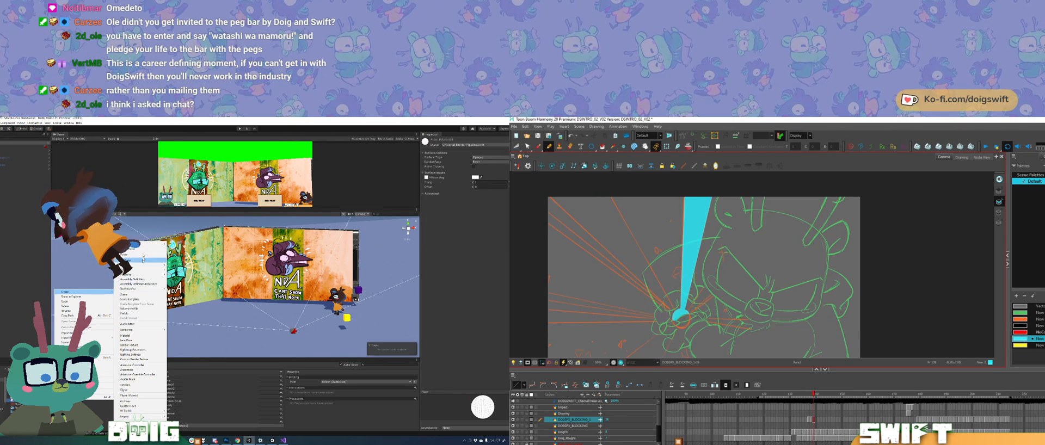
pyautogui.click(141, 336)
pyautogui.press(',')
pyautogui.press('.')
pyautogui.press(',')
pyautogui.press('.')
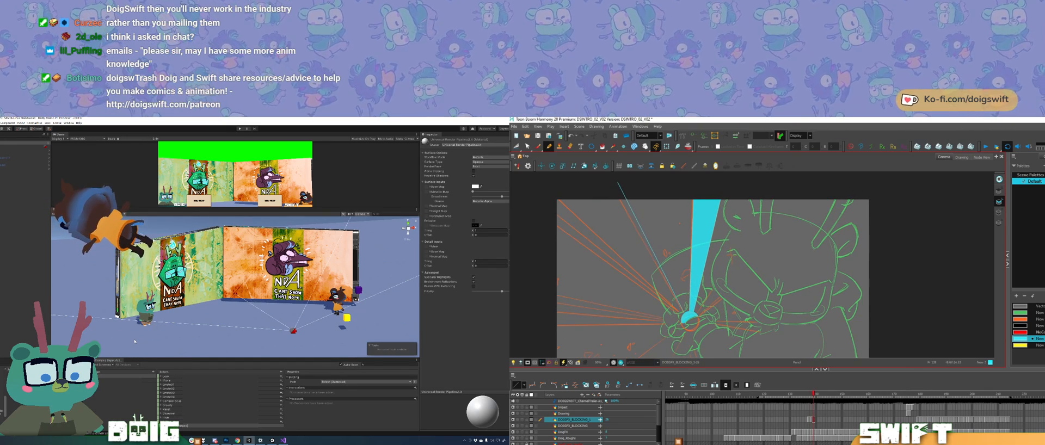
# Step: Draw a straight spike edge from the circle to the canvas's upper-left area and check its angle against the previous frame
pyautogui.moveTo(618, 188); pyautogui.dragTo(616, 193)
pyautogui.press('Return')
pyautogui.press(',')
pyautogui.press('.')
pyautogui.press(',')
pyautogui.press('.')
pyautogui.hotkey('alt', 's')
pyautogui.click(664, 278)
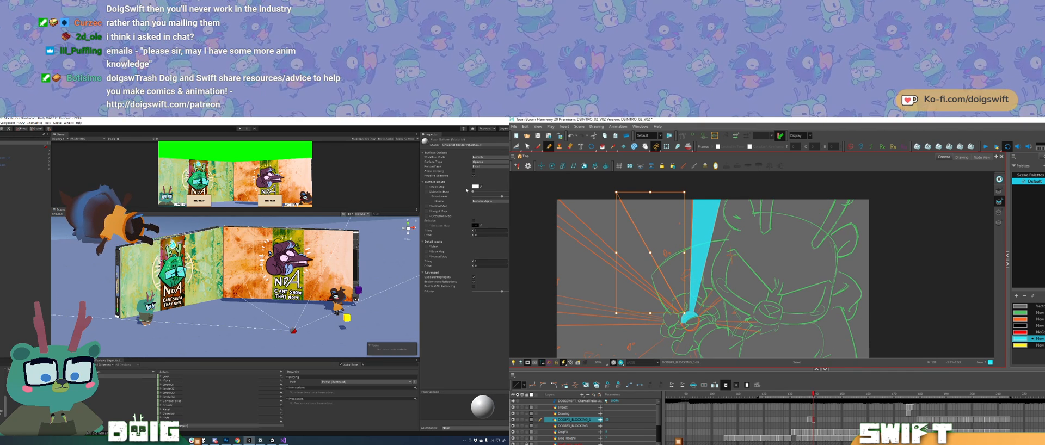
# Step: Search the textures for "floor", assign the wooden plank texture as the new material's base map and apply the material to the floor
pyautogui.click(428, 187)
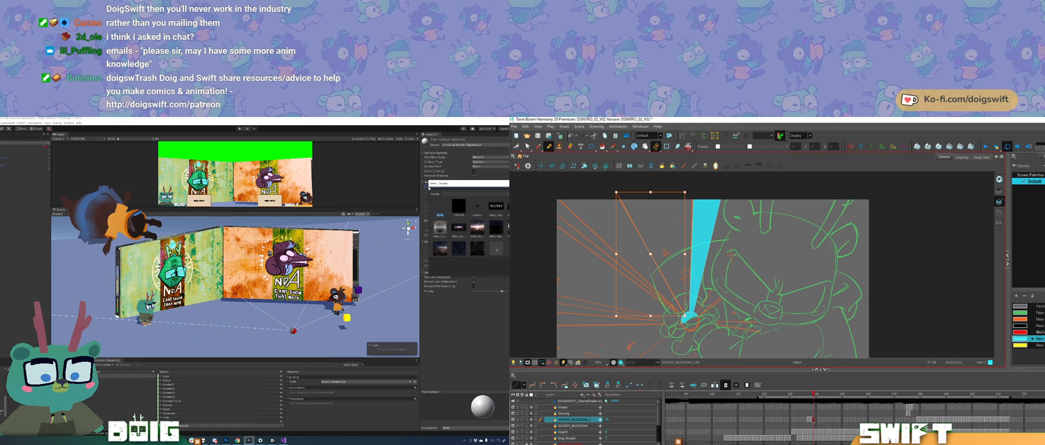
pyautogui.hotkey('alt', 'b')
pyautogui.write('floor')
pyautogui.click(655, 264)
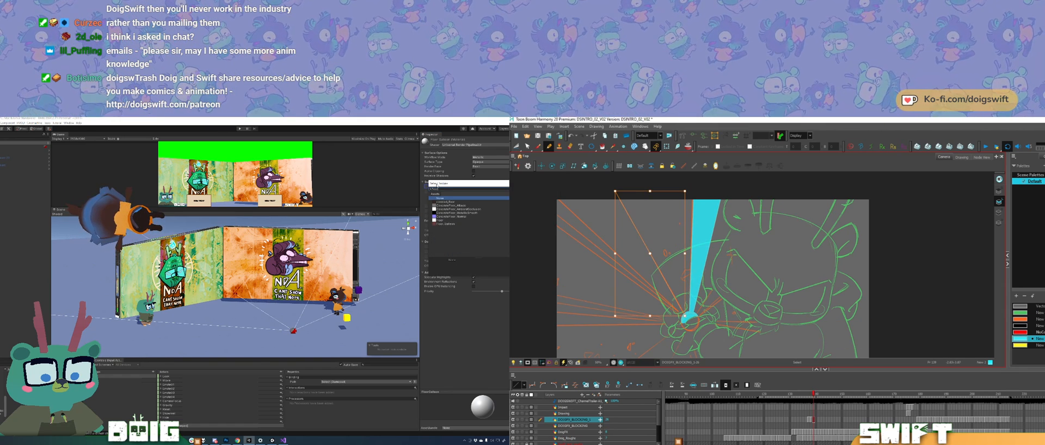
pyautogui.hotkey('alt', '/')
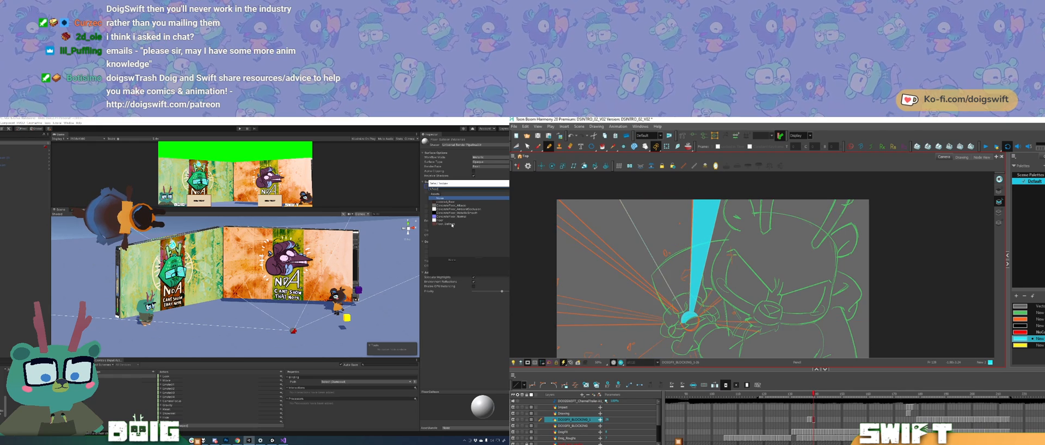
pyautogui.doubleClick(451, 224)
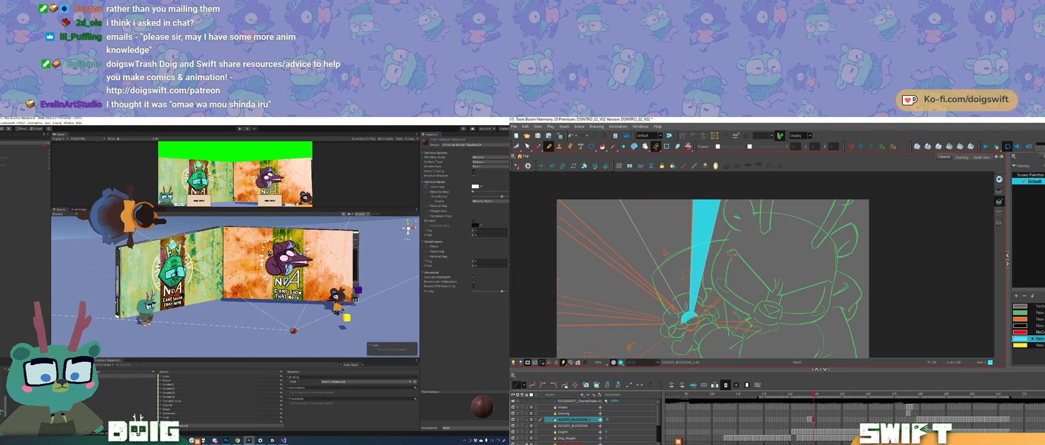
pyautogui.scroll(-4, 250, 325)
pyautogui.moveTo(250, 325); pyautogui.dragTo(215, 306)
pyautogui.moveTo(272, 289); pyautogui.dragTo(257, 293)
# Step: Draw further straight spike edges from the circle toward the canvas's upper-left corner, matching them against the neighbouring frame
pyautogui.moveTo(550, 197); pyautogui.dragTo(632, 194)
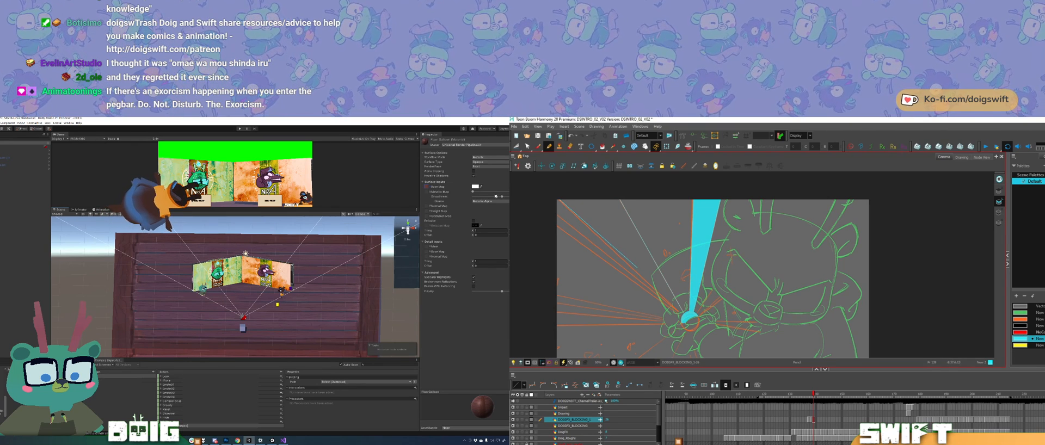
pyautogui.moveTo(620, 253); pyautogui.dragTo(681, 314)
pyautogui.scroll(4, 210, 304)
pyautogui.moveTo(210, 303)
pyautogui.mouseDown()
pyautogui.moveTo(237, 299)
pyautogui.moveTo(203, 332)
pyautogui.mouseUp()
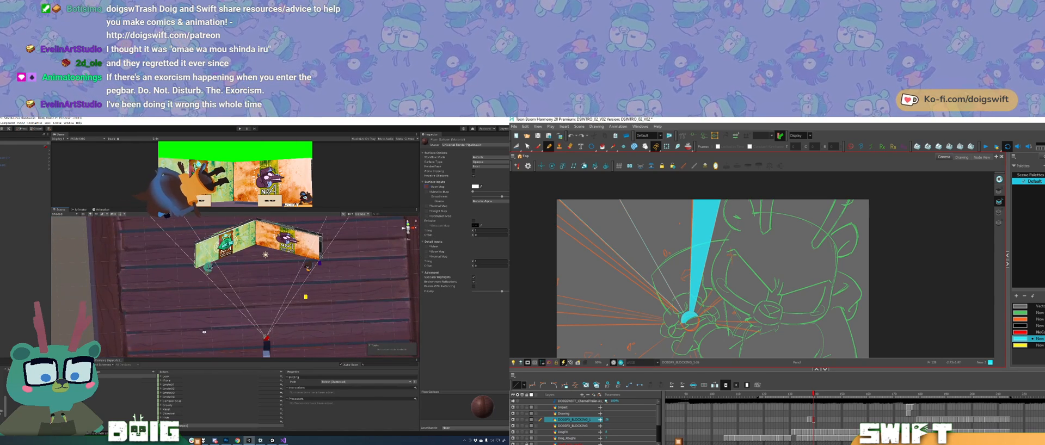
pyautogui.click(597, 234)
pyautogui.press('f')
pyautogui.press('g')
pyautogui.press('f')
pyautogui.press('g')
pyautogui.press('f')
pyautogui.press('g')
pyautogui.press('f')
pyautogui.press('g')
# Step: Set the floor material's tiling to 5 by 5, lower its smoothness to the minimum and inspect the floor around the NDA screens
pyautogui.write('5')
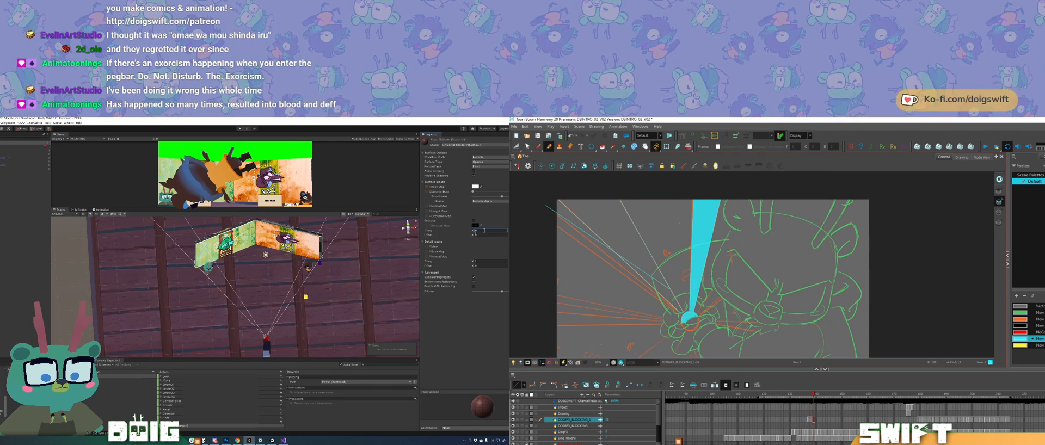
pyautogui.press('Tab')
pyautogui.write('5')
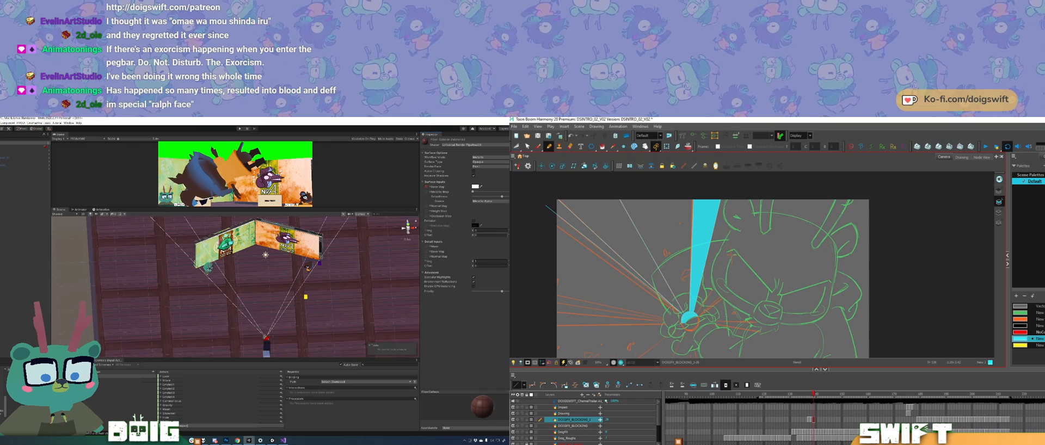
pyautogui.moveTo(275, 281)
pyautogui.mouseDown()
pyautogui.moveTo(252, 272)
pyautogui.moveTo(209, 296)
pyautogui.mouseUp()
pyautogui.keyDown('ctrl'); pyautogui.click(570, 209); pyautogui.keyUp('ctrl')
pyautogui.moveTo(499, 196); pyautogui.dragTo(439, 202)
pyautogui.moveTo(212, 305); pyautogui.dragTo(229, 290)
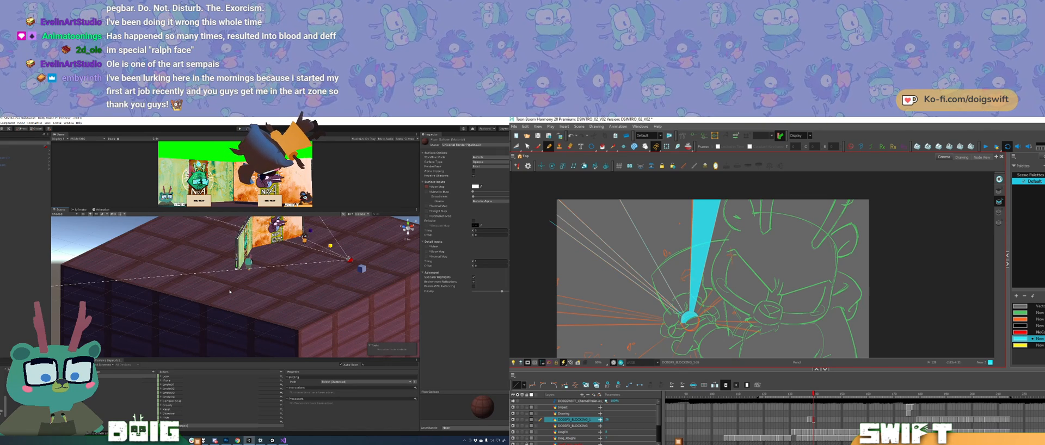
pyautogui.moveTo(264, 277); pyautogui.dragTo(238, 308)
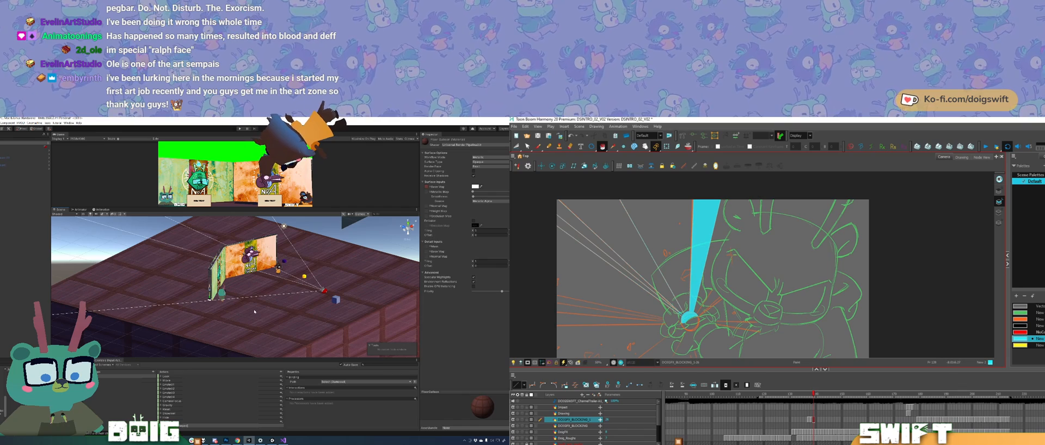
pyautogui.moveTo(257, 308); pyautogui.dragTo(246, 272)
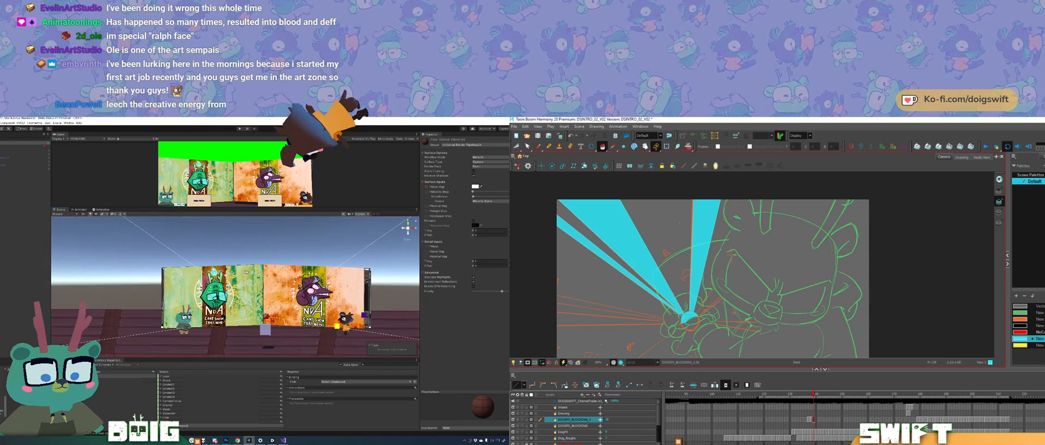
pyautogui.moveTo(178, 281); pyautogui.dragTo(191, 307)
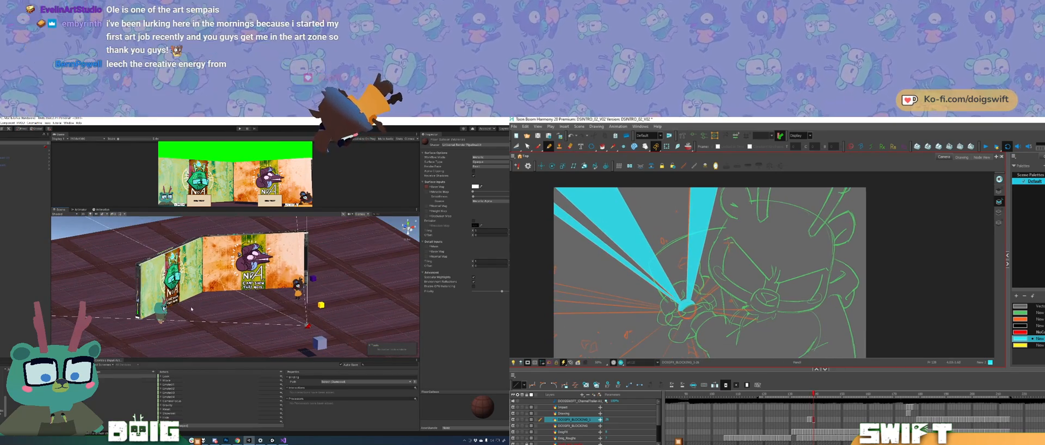
# Step: Flip between the current and previous frames to compare the filled upper-left spikes
pyautogui.press(',')
pyautogui.press('.')
pyautogui.press(',')
pyautogui.press('.')
pyautogui.press(',')
pyautogui.press('.')
pyautogui.press(',')
pyautogui.press('.')
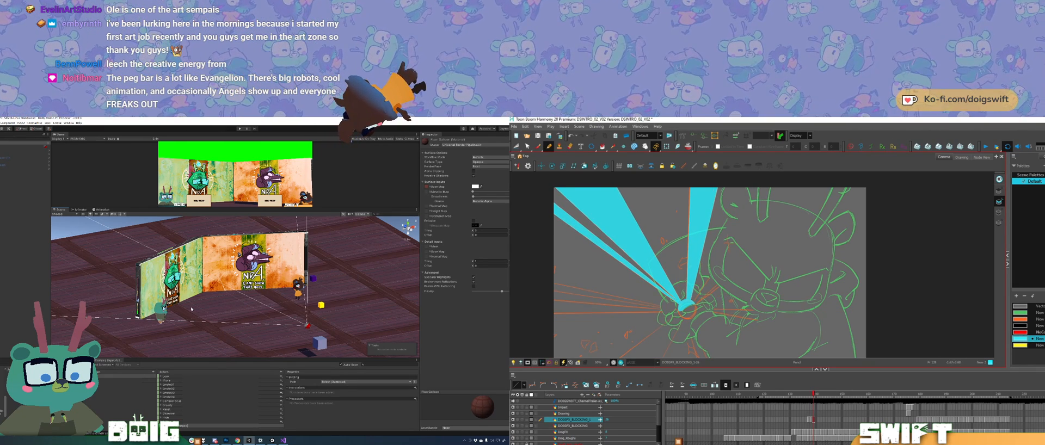
# Step: Draw a straight spike edge from the circle across the character toward the canvas's upper-right area, checking the previous frame
pyautogui.moveTo(693, 303); pyautogui.dragTo(801, 174)
pyautogui.press('f')
pyautogui.press('g')
pyautogui.press('f')
pyautogui.moveTo(290, 298)
pyautogui.mouseDown()
pyautogui.moveTo(192, 289)
pyautogui.moveTo(291, 303)
pyautogui.moveTo(240, 330)
pyautogui.moveTo(251, 322)
pyautogui.moveTo(208, 322)
pyautogui.moveTo(190, 299)
pyautogui.moveTo(156, 297)
pyautogui.mouseUp()
pyautogui.press('g')
pyautogui.hotkey('ctrl', 'z')
pyautogui.press('f')
pyautogui.press('g')
pyautogui.press('s')
pyautogui.press('f')
pyautogui.press('g')
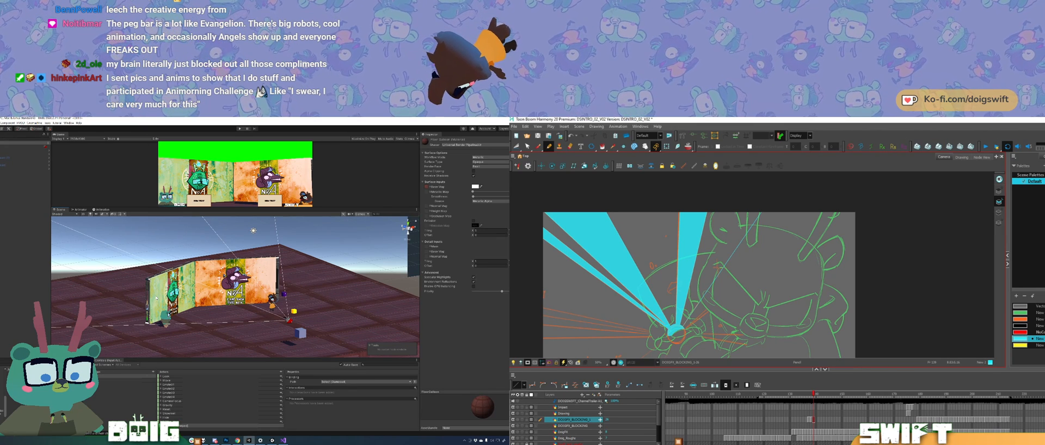
# Step: Flip repeatedly to the previous frame to examine how the upper-right spikes should shift
pyautogui.press('f')
pyautogui.press('g')
pyautogui.press('f')
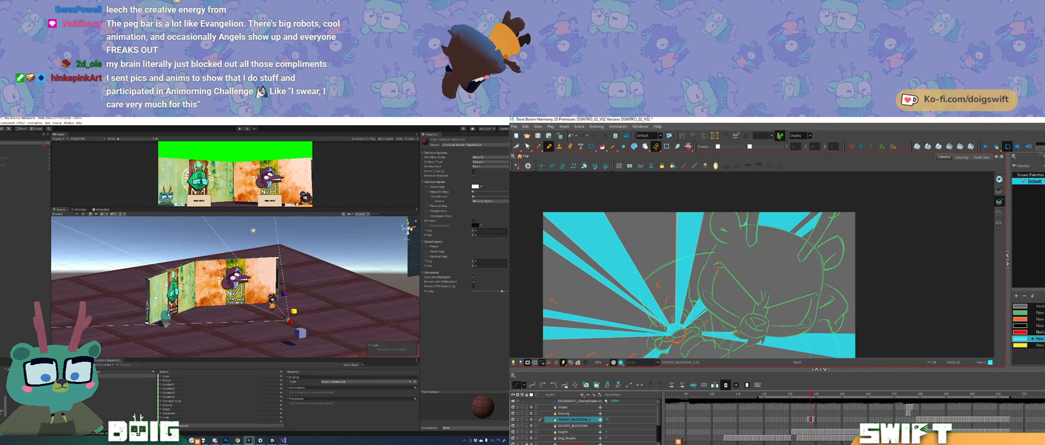
pyautogui.press('g')
pyautogui.press('f')
pyautogui.press('g')
pyautogui.press('f')
pyautogui.press('g')
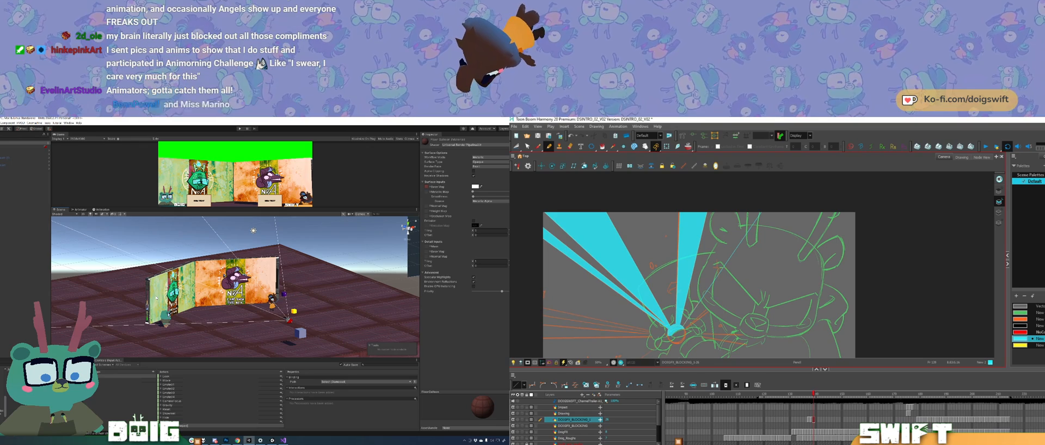
pyautogui.press('f')
pyautogui.press('g')
# Step: Draw two more straight spike edges from the circle toward the canvas's upper-right area and compare them with the previous frame
pyautogui.moveTo(156, 297)
pyautogui.mouseDown()
pyautogui.moveTo(228, 286)
pyautogui.moveTo(218, 294)
pyautogui.moveTo(231, 315)
pyautogui.moveTo(185, 348)
pyautogui.mouseUp()
pyautogui.moveTo(208, 284); pyautogui.dragTo(261, 256)
pyautogui.moveTo(250, 293); pyautogui.dragTo(242, 311)
pyautogui.moveTo(692, 298); pyautogui.dragTo(809, 183)
pyautogui.moveTo(243, 310); pyautogui.dragTo(221, 313)
pyautogui.moveTo(700, 289); pyautogui.dragTo(830, 182)
pyautogui.press(',')
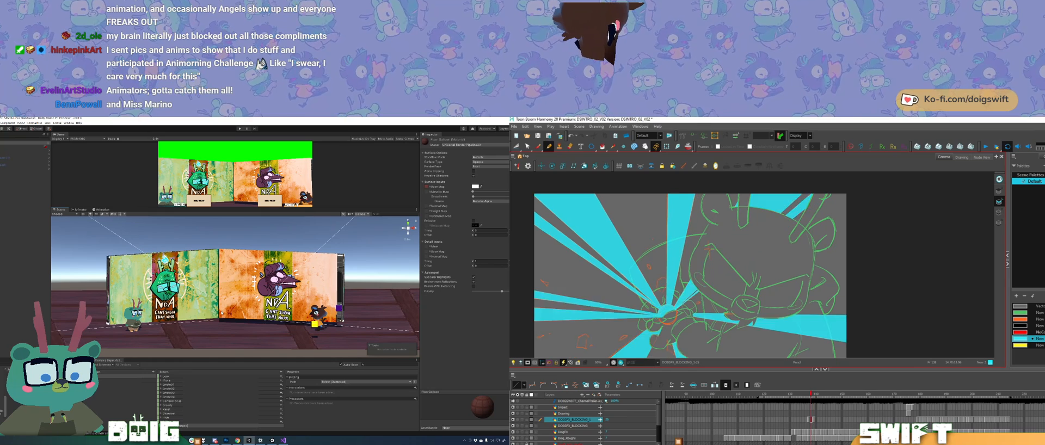
pyautogui.press('.')
pyautogui.press(',')
pyautogui.press('.')
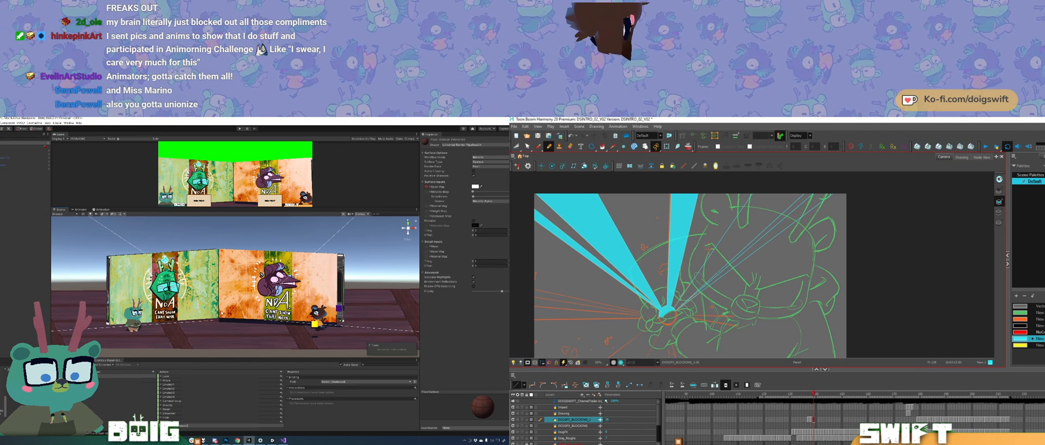
# Step: Finish the straight edges of the two upper-right spikes and compare them with the previous frame
pyautogui.click(792, 212)
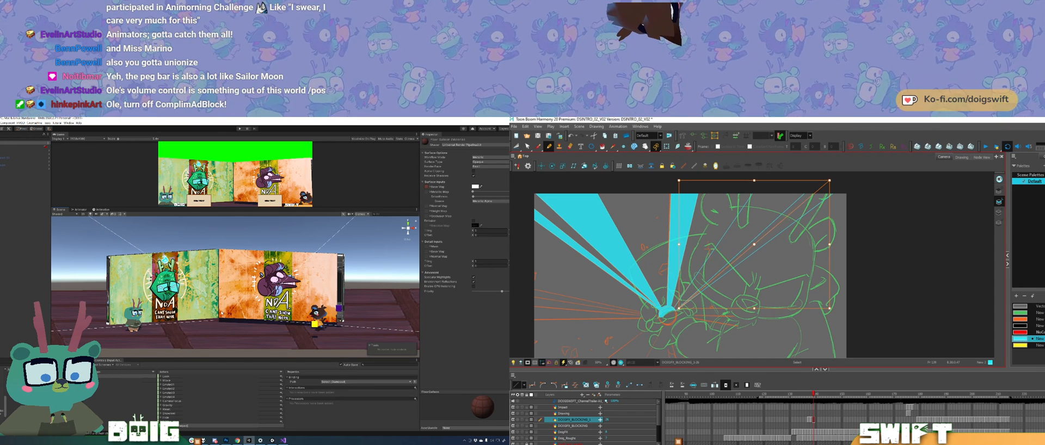
pyautogui.hotkey('alt', '/')
pyautogui.press(',')
pyautogui.press('.')
pyautogui.press(',')
pyautogui.press('.')
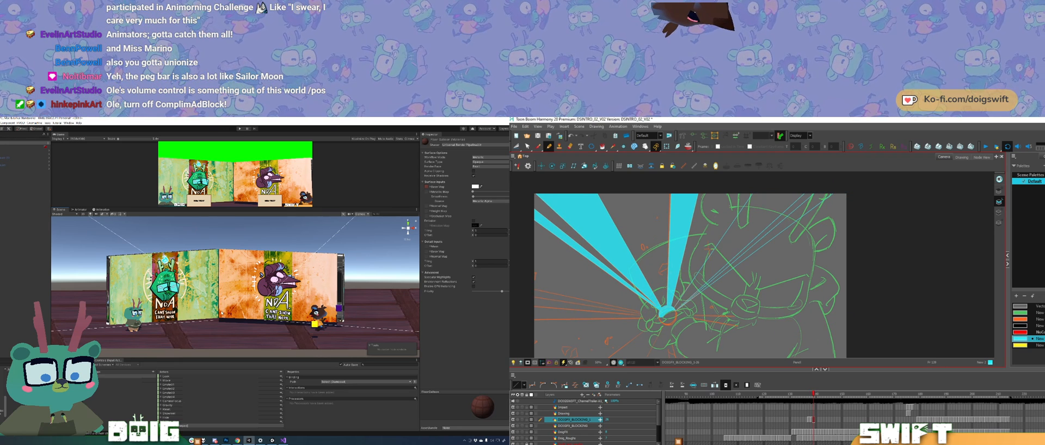
# Step: Fill the two upper-right spikes with cyan and compare them with the previous frame
pyautogui.click(750, 224)
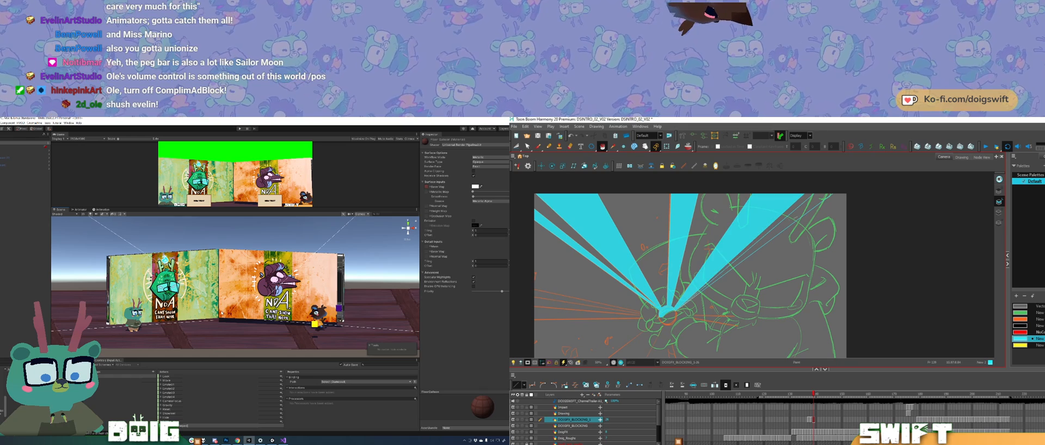
pyautogui.click(783, 223)
pyautogui.press(',')
pyautogui.press('.')
pyautogui.press(',')
pyautogui.press('.')
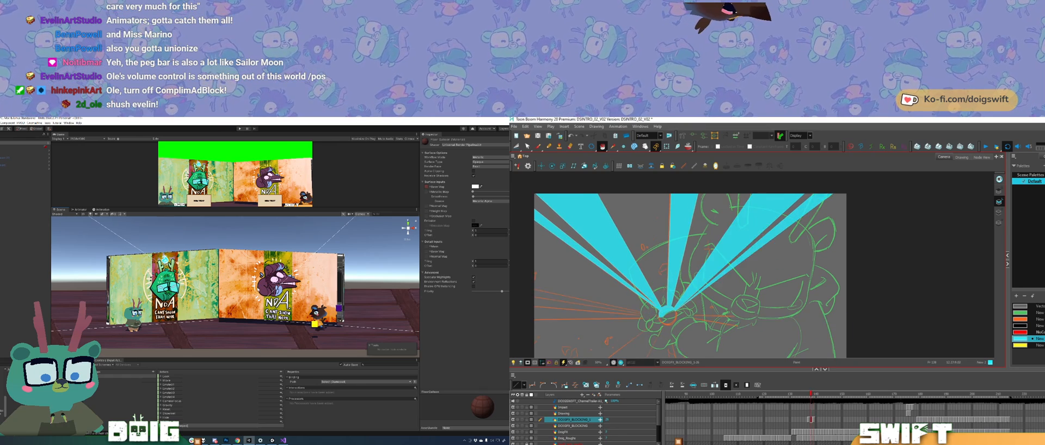
pyautogui.press(',')
pyautogui.press('.')
# Step: Flip repeatedly between the current and previous frames to examine how the left-hand spikes should shift
pyautogui.moveTo(195, 281)
pyautogui.mouseDown()
pyautogui.moveTo(181, 305)
pyautogui.moveTo(198, 296)
pyautogui.mouseUp()
pyautogui.click(549, 146)
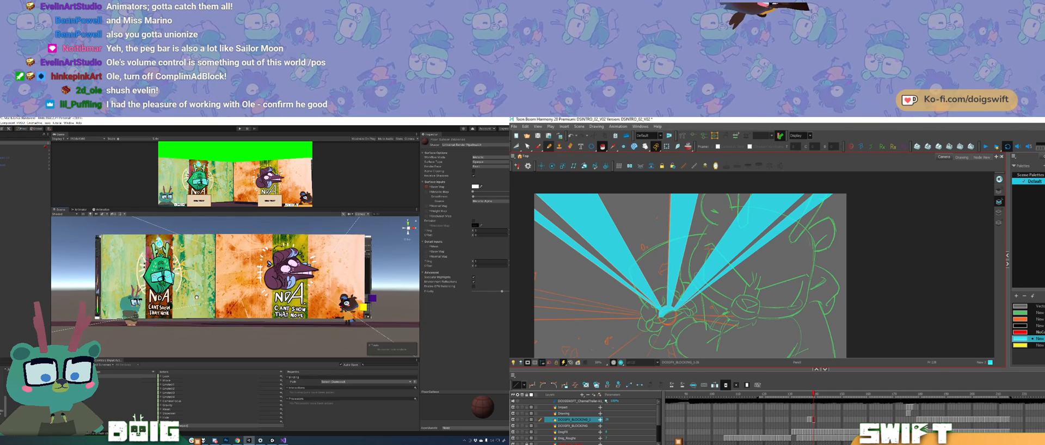
pyautogui.press(',')
pyautogui.press('.')
pyautogui.moveTo(199, 296)
pyautogui.mouseDown()
pyautogui.moveTo(311, 321)
pyautogui.moveTo(221, 310)
pyautogui.mouseUp()
pyautogui.press(',')
pyautogui.press('.')
pyautogui.press(',')
pyautogui.press('.')
pyautogui.press(',')
pyautogui.press('.')
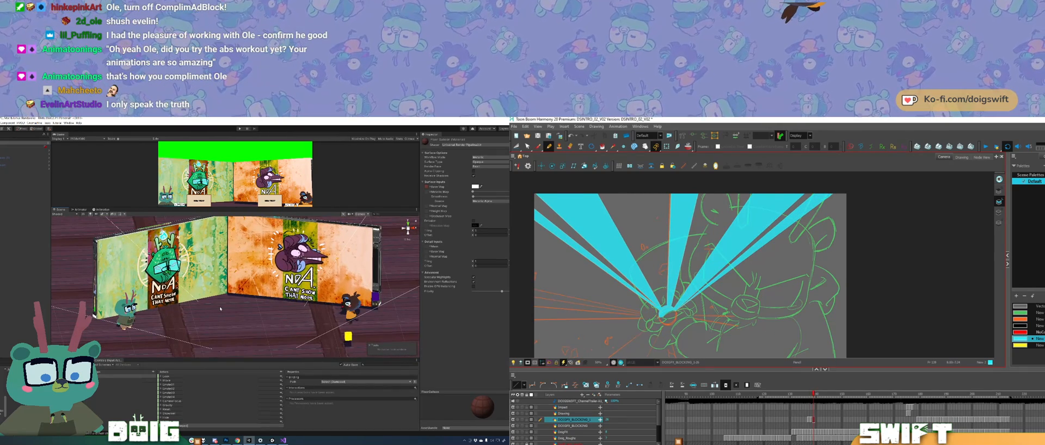
pyautogui.press(',')
pyautogui.press('.')
pyautogui.press(',')
pyautogui.press('.')
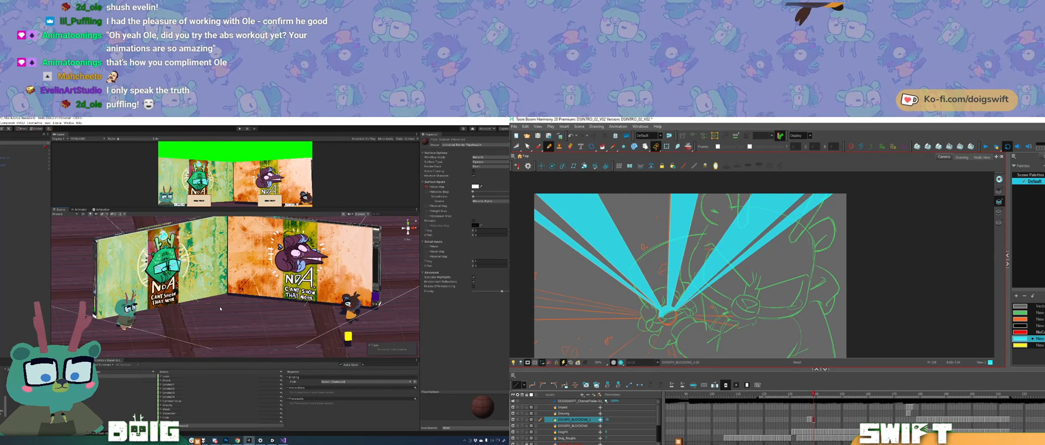
# Step: Draw three straight spike edges from the canvas's left side to the circle in the character's hand
pyautogui.moveTo(720, 278); pyautogui.dragTo(786, 250)
pyautogui.press(',')
pyautogui.press('.')
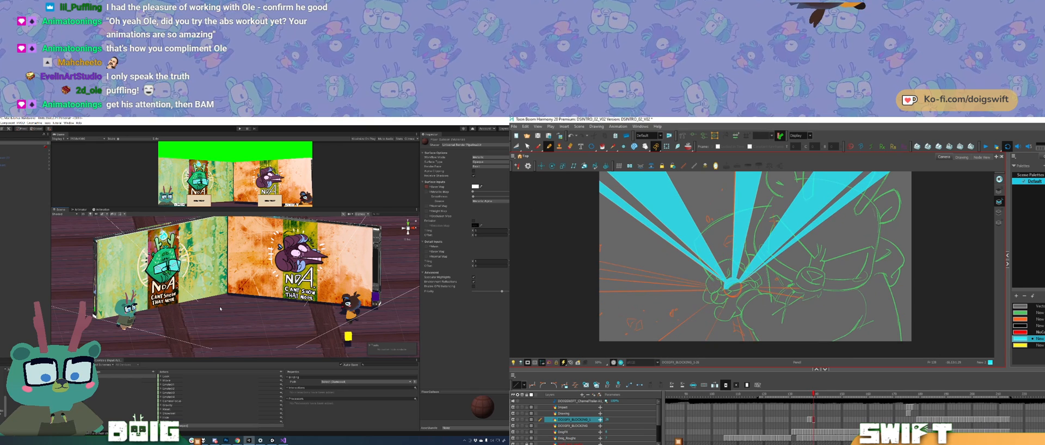
pyautogui.moveTo(593, 261); pyautogui.dragTo(722, 289)
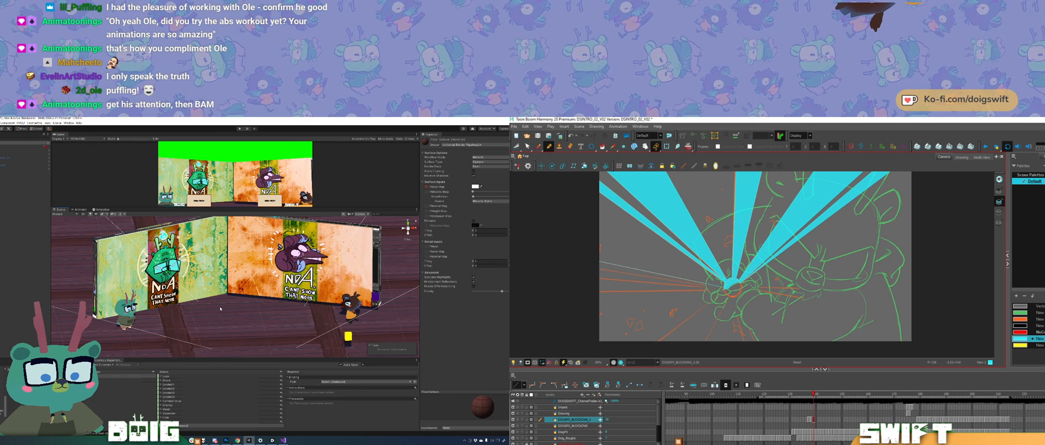
pyautogui.moveTo(587, 266); pyautogui.dragTo(720, 288)
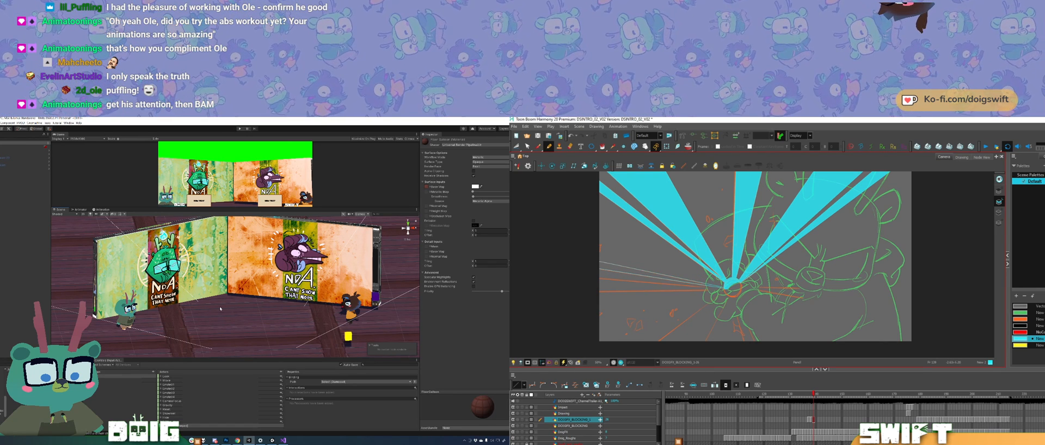
pyautogui.moveTo(606, 280); pyautogui.dragTo(727, 288)
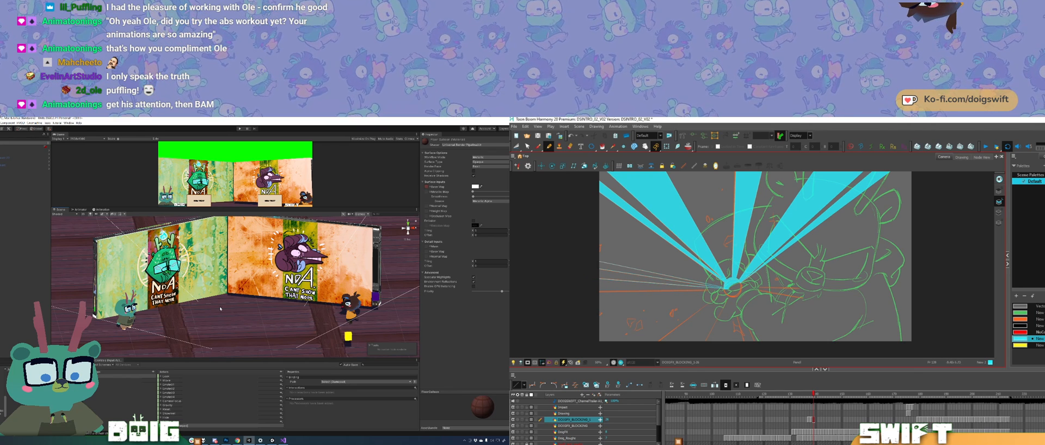
# Step: Draw the lowest, nearly horizontal edge of the left-hand spikes into the circle, undoing and redrawing it as needed
pyautogui.moveTo(609, 292); pyautogui.dragTo(723, 289)
pyautogui.hotkey('ctrl', 'z')
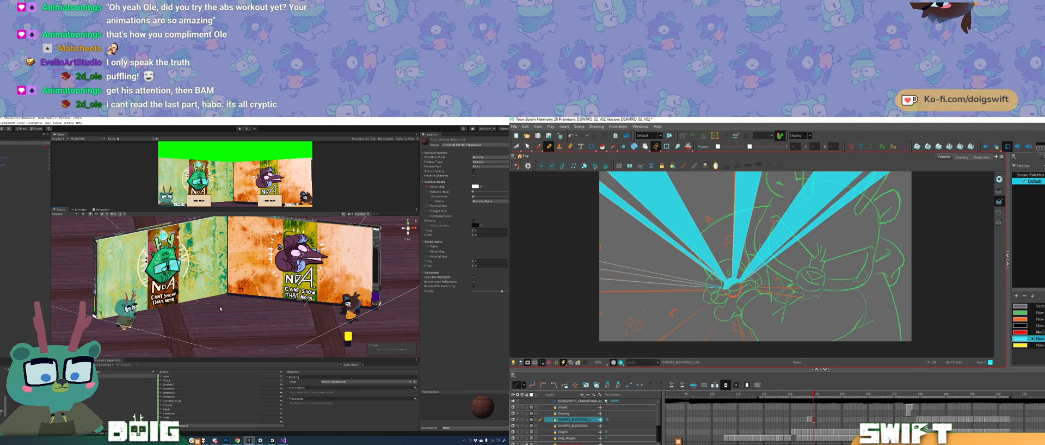
pyautogui.moveTo(590, 293); pyautogui.dragTo(725, 289)
pyautogui.hotkey('ctrl', 'z')
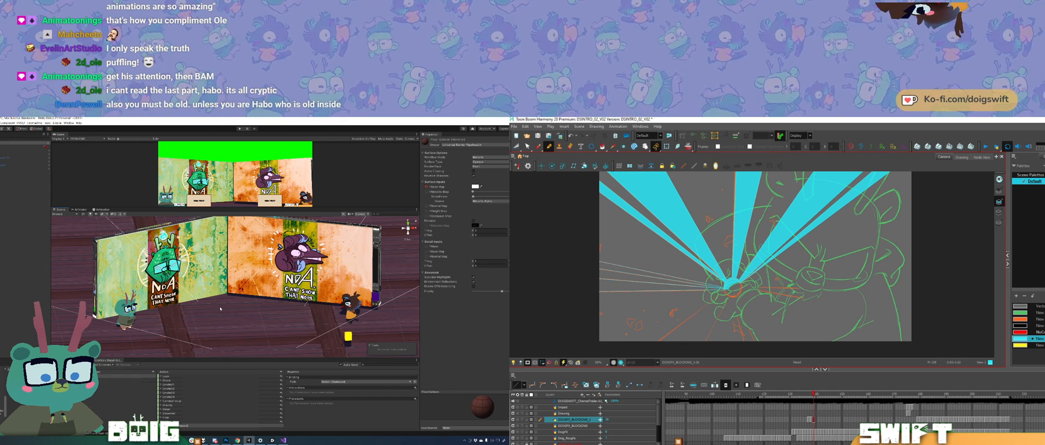
pyautogui.keyDown('ctrl'); pyautogui.click(692, 290); pyautogui.keyUp('ctrl')
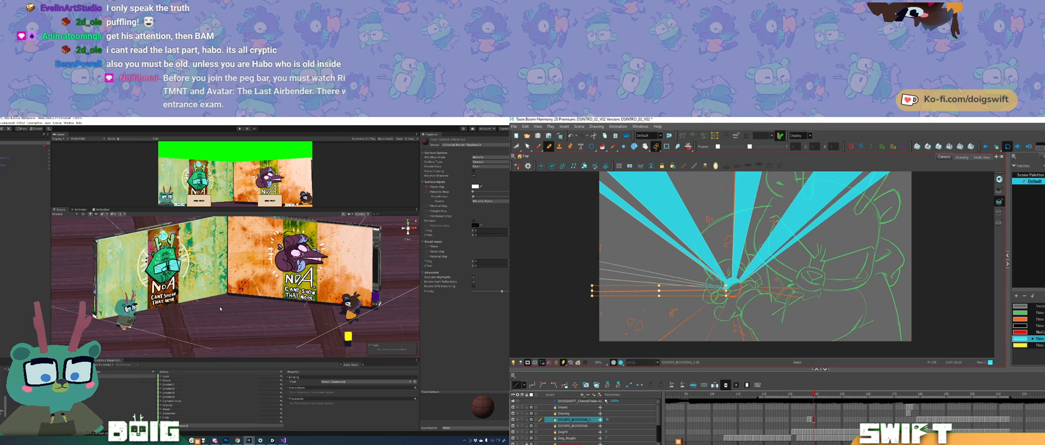
pyautogui.hotkey('alt', '/')
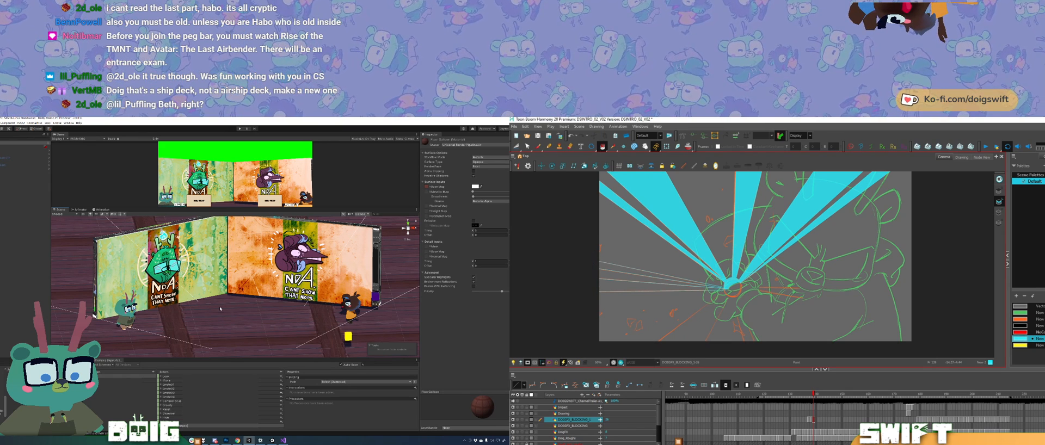
# Step: Fill the two left-hand spikes with cyan and compare them with the previous frame
pyautogui.click(626, 284)
pyautogui.click(634, 272)
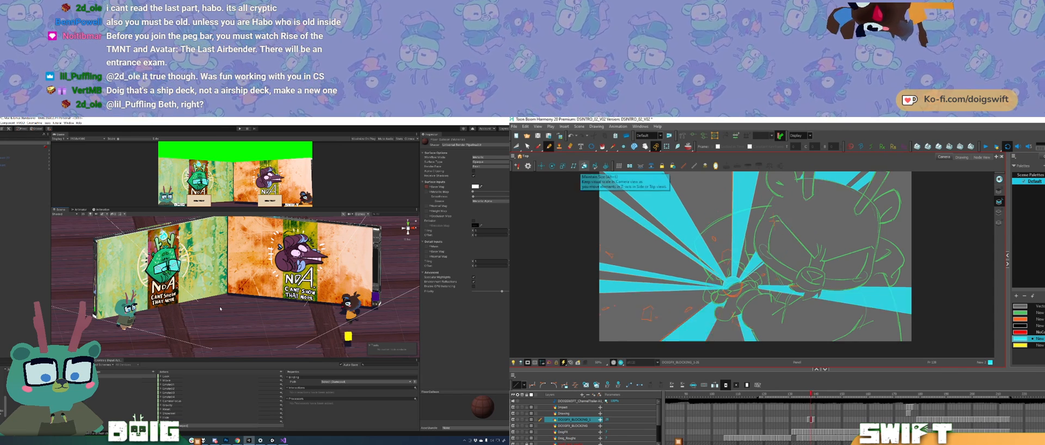
pyautogui.hotkey('alt', 'e')
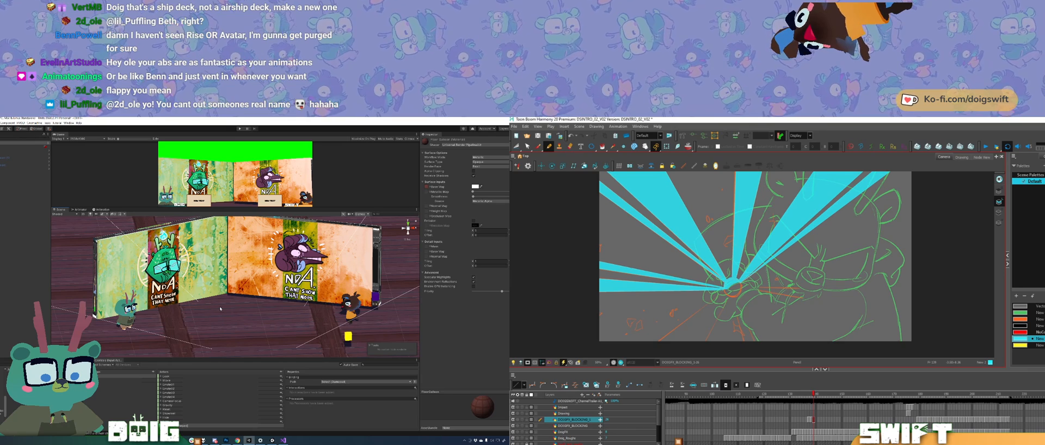
pyautogui.press(',')
pyautogui.press('.')
pyautogui.press(',')
pyautogui.press('.')
# Step: Flip between the current and previous frames to examine the position of the lower-left spike
pyautogui.moveTo(267, 292); pyautogui.dragTo(243, 316)
pyautogui.press(',')
pyautogui.press(',')
pyautogui.press('.')
pyautogui.press(',')
pyautogui.press('.')
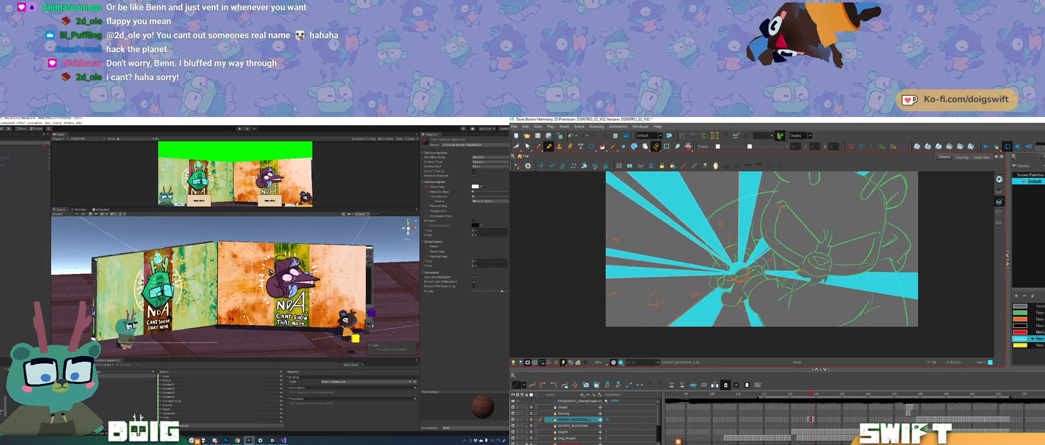
pyautogui.press('.')
# Step: Draw the lower-left spike's straight edges from the circle to the canvas's lower border and fill it with cyan
pyautogui.moveTo(717, 289)
pyautogui.mouseDown()
pyautogui.moveTo(650, 341)
pyautogui.moveTo(705, 339)
pyautogui.moveTo(724, 301)
pyautogui.mouseUp()
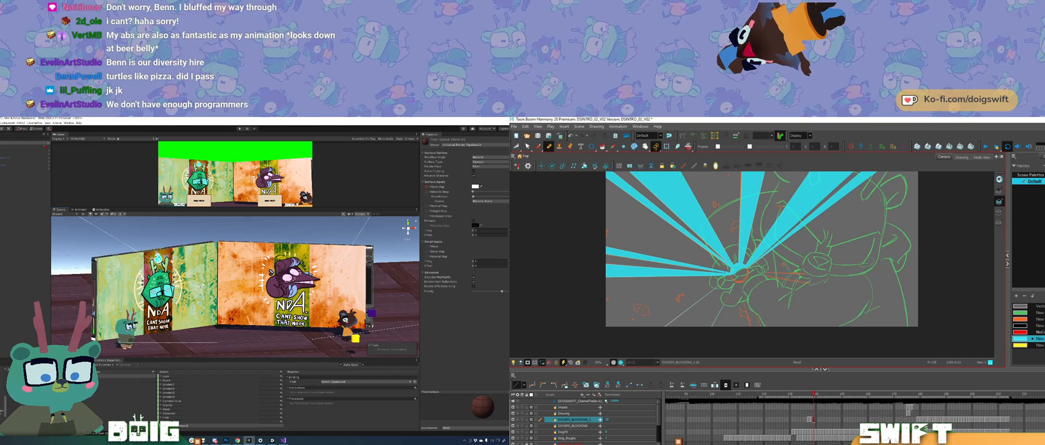
pyautogui.moveTo(190, 294); pyautogui.dragTo(126, 295)
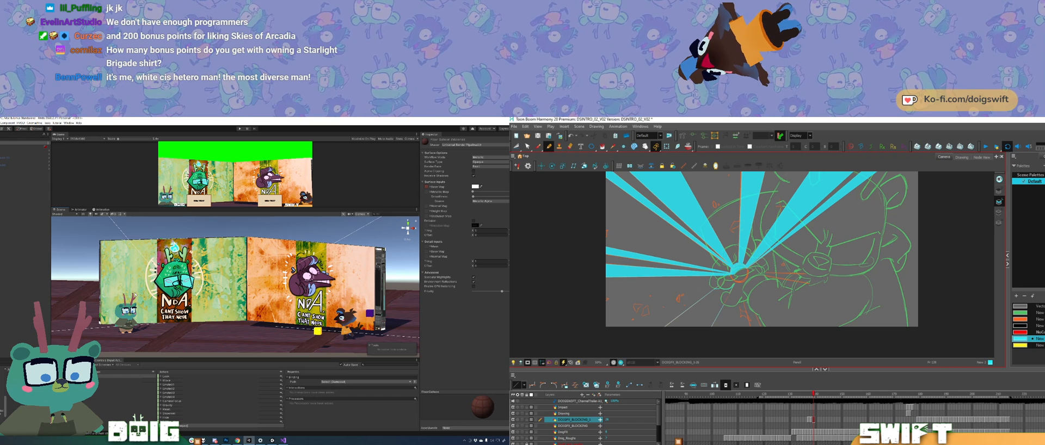
pyautogui.hotkey('alt', 'i')
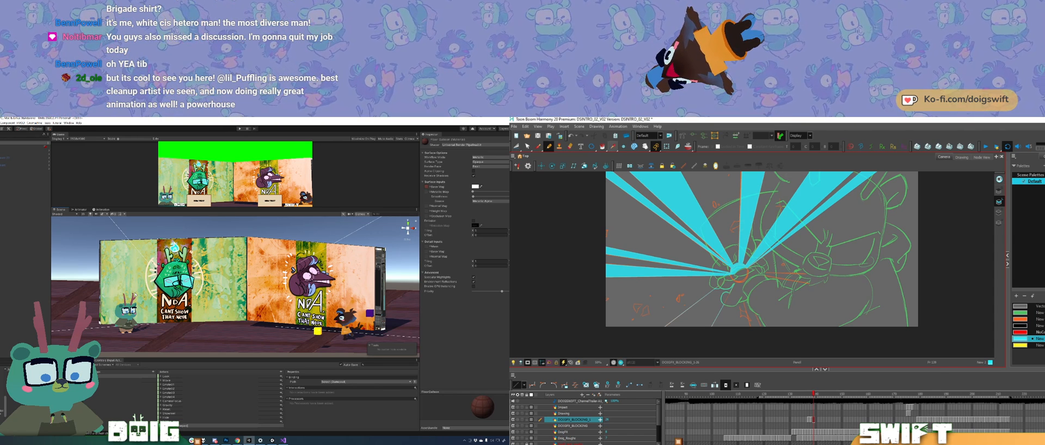
pyautogui.click(602, 147)
pyautogui.click(690, 320)
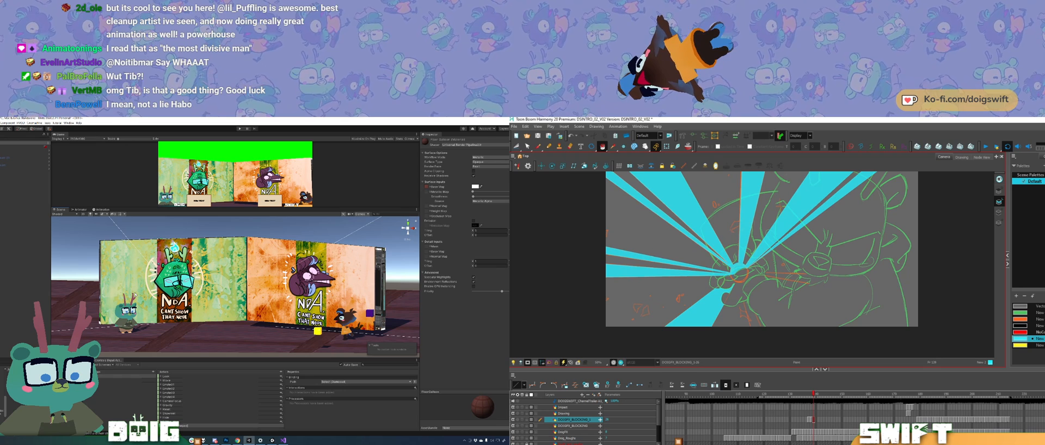
# Step: Flip repeatedly to the previous frame to compare the filled lower-left spike and study the remaining right-hand spikes
pyautogui.press(',')
pyautogui.press('.')
pyautogui.press(',')
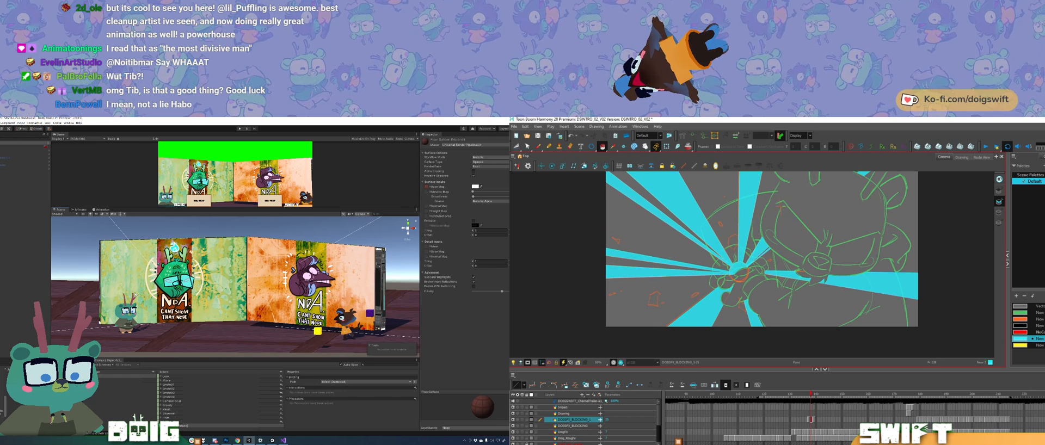
pyautogui.press('.')
pyautogui.press(',')
pyautogui.press('.')
pyautogui.press(',')
pyautogui.press('.')
pyautogui.press(',')
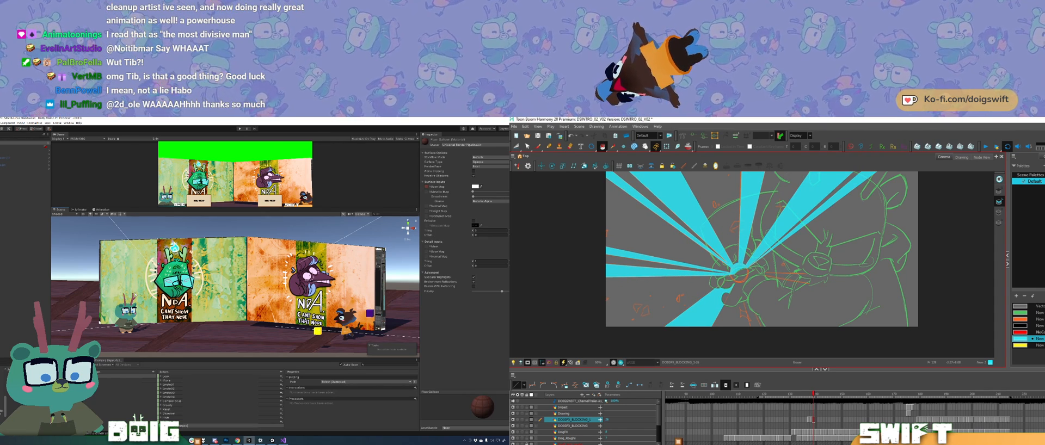
pyautogui.press(',')
pyautogui.press('.')
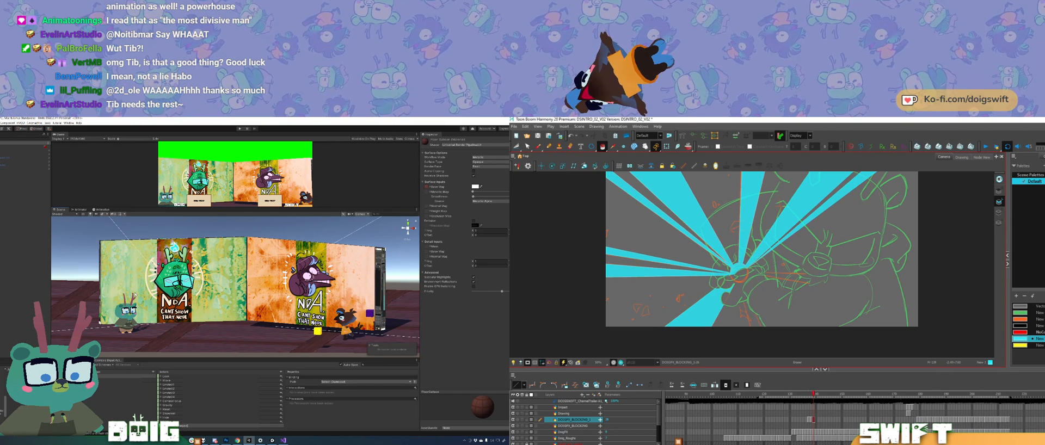
pyautogui.press(',')
pyautogui.press('.')
pyautogui.press(',')
pyautogui.press('.')
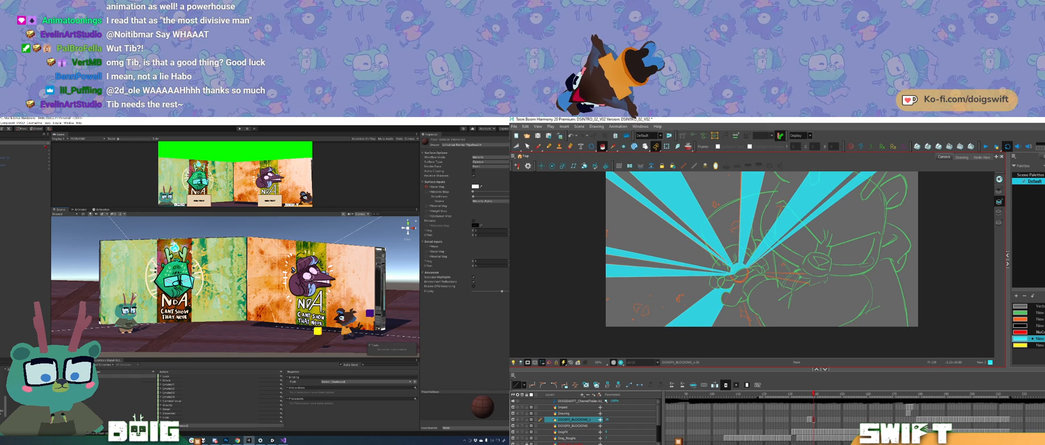
# Step: Draw a short straight-edged spike section just right of the circle toward the character's mouth and fill it with cyan
pyautogui.click(549, 146)
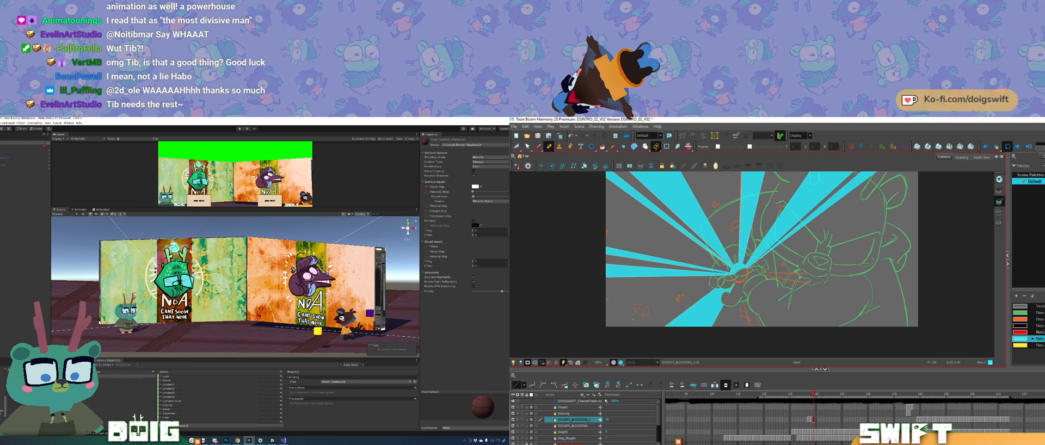
pyautogui.moveTo(764, 258); pyautogui.dragTo(754, 256)
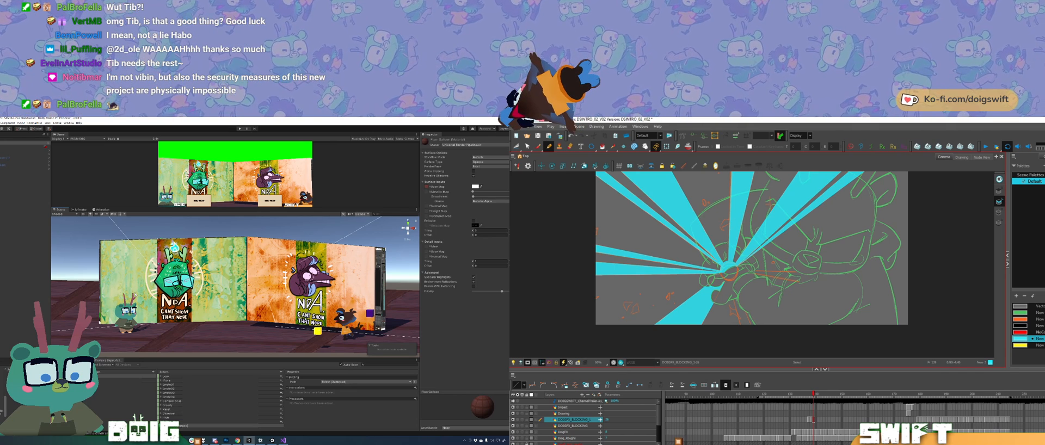
pyautogui.moveTo(755, 271)
pyautogui.mouseDown()
pyautogui.moveTo(816, 280)
pyautogui.moveTo(812, 262)
pyautogui.moveTo(794, 271)
pyautogui.mouseUp()
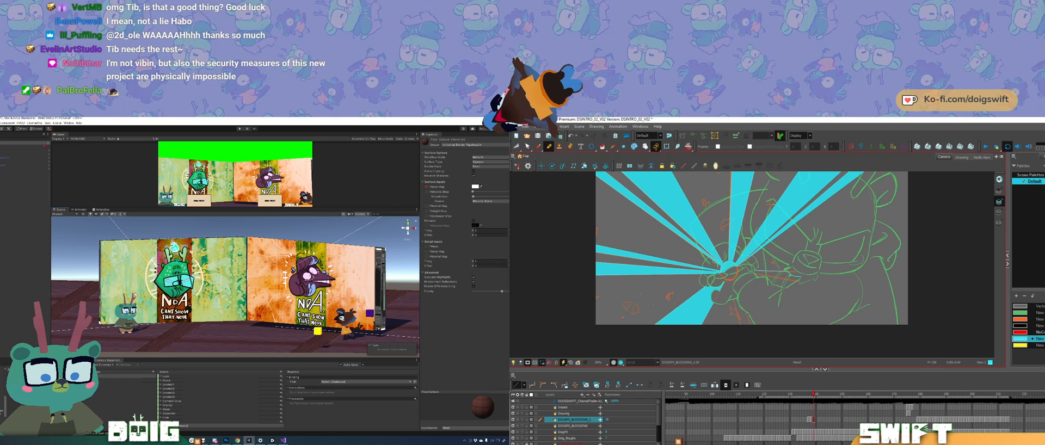
pyautogui.moveTo(799, 282); pyautogui.dragTo(757, 275)
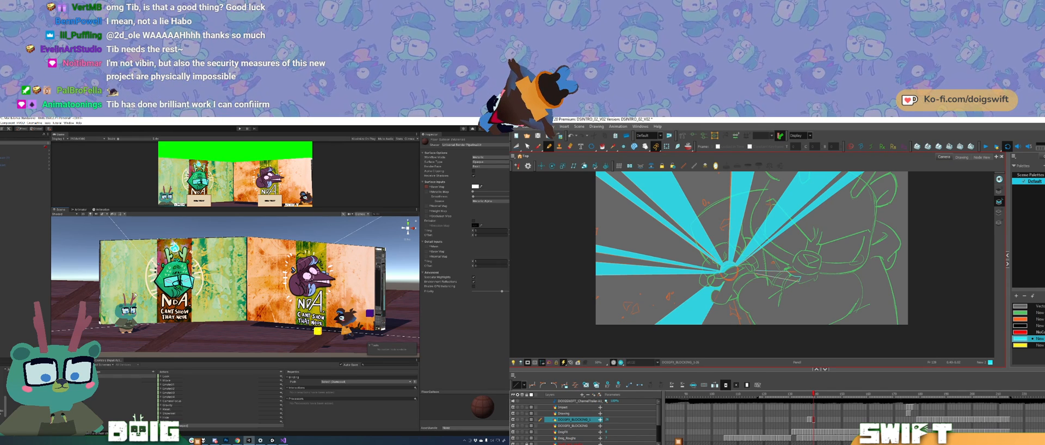
pyautogui.moveTo(799, 281); pyautogui.dragTo(755, 272)
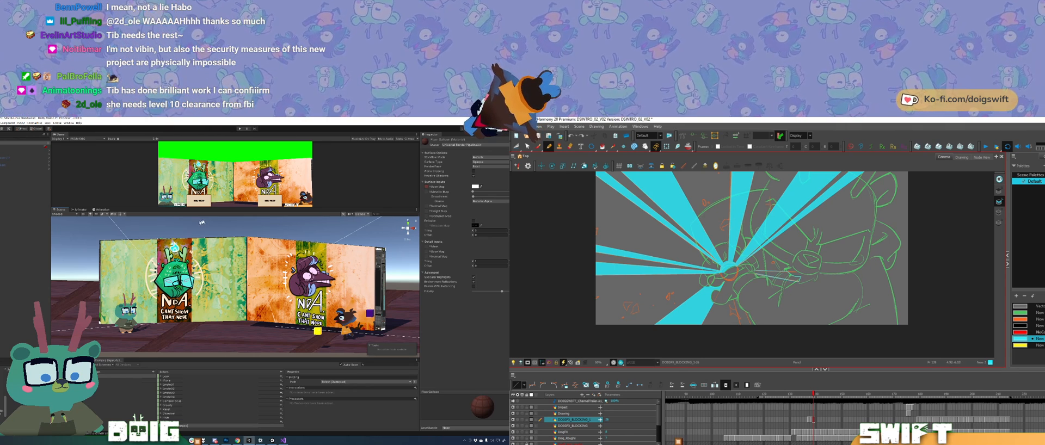
pyautogui.moveTo(205, 281)
pyautogui.mouseDown()
pyautogui.moveTo(314, 283)
pyautogui.moveTo(237, 304)
pyautogui.moveTo(236, 291)
pyautogui.moveTo(253, 286)
pyautogui.moveTo(217, 298)
pyautogui.moveTo(239, 309)
pyautogui.moveTo(224, 322)
pyautogui.mouseUp()
pyautogui.hotkey('alt', 'i')
pyautogui.click(788, 276)
# Step: Switch to Unity, select the wooden floor, and view the NDA screens from above
pyautogui.click(233, 312)
pyautogui.moveTo(177, 290); pyautogui.dragTo(222, 314)
# Step: Switch to Harmony and add the right-hand spike's lower straight edge toward the canvas's right border, checking the previous frame
pyautogui.press(',')
pyautogui.press(',')
pyautogui.press('.')
pyautogui.press('.')
pyautogui.press(',')
pyautogui.press(',')
pyautogui.press(',')
pyautogui.press('.')
pyautogui.press('.')
pyautogui.press(',')
pyautogui.press('.')
pyautogui.press('.')
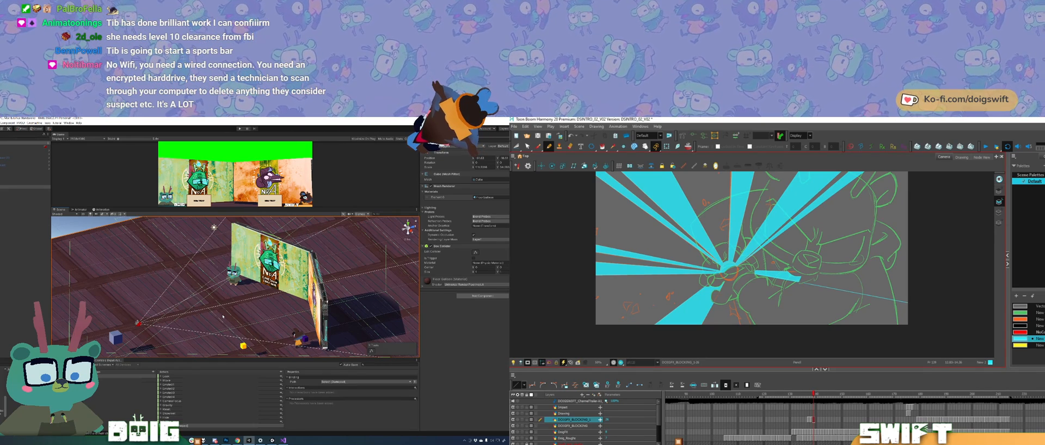
# Step: Draw the right-hand spike's upper straight edge past the character toward the canvas's right border, comparing it with the previous frame
pyautogui.moveTo(222, 314); pyautogui.dragTo(209, 287)
pyautogui.moveTo(260, 306); pyautogui.dragTo(256, 292)
pyautogui.moveTo(790, 275); pyautogui.dragTo(951, 282)
pyautogui.press(',')
pyautogui.press('.')
pyautogui.press(',')
pyautogui.press('.')
pyautogui.press(',')
pyautogui.press('.')
pyautogui.press(',')
pyautogui.press('.')
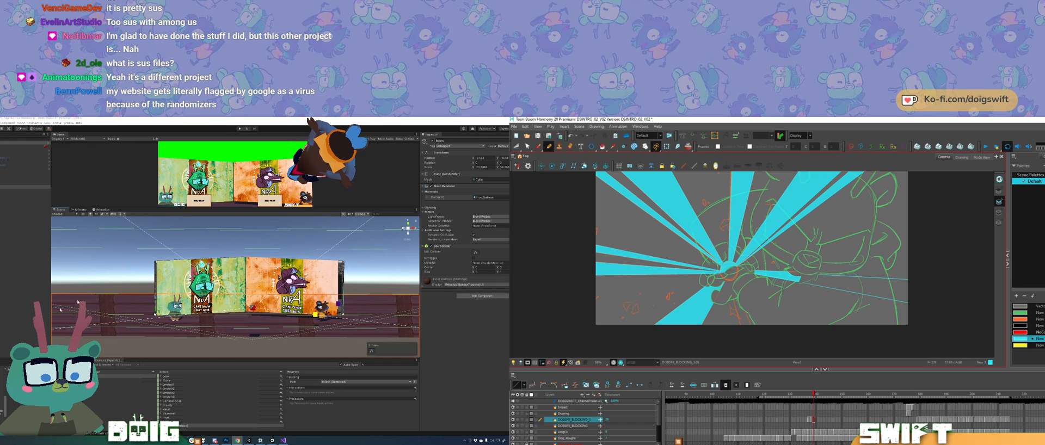
# Step: Switch to Unity, clear the floor selection, and view the NDA screens from the front
pyautogui.click(137, 270)
pyautogui.moveTo(137, 271); pyautogui.dragTo(175, 296)
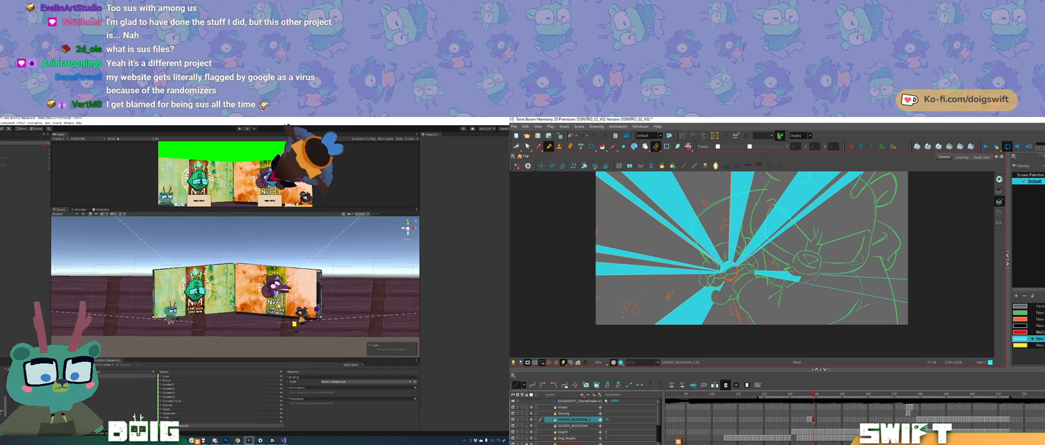
pyautogui.moveTo(257, 303); pyautogui.dragTo(203, 307)
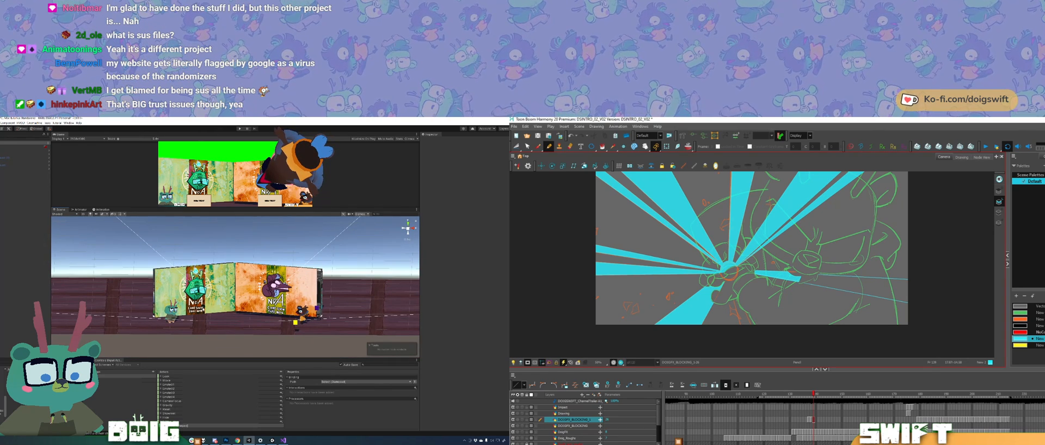
# Step: Try to shift the right-hand NDA panel along X, then undo the shift
pyautogui.moveTo(220, 293); pyautogui.dragTo(198, 289)
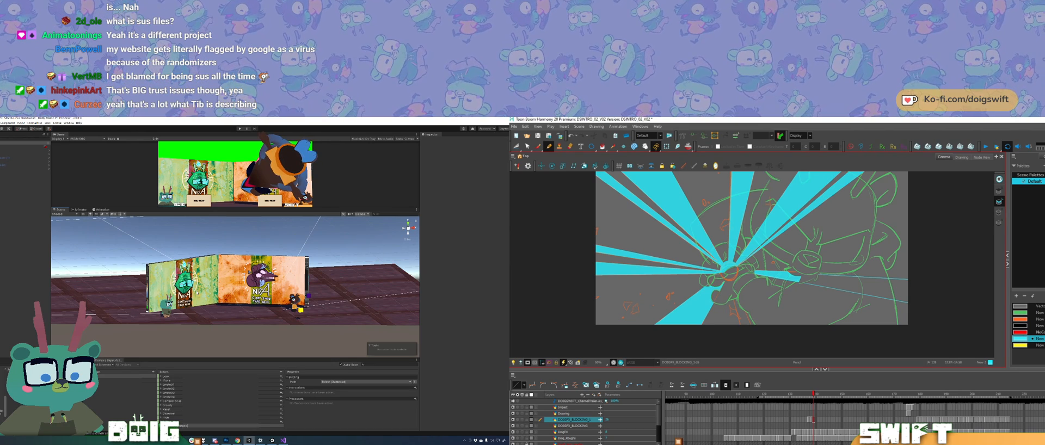
pyautogui.moveTo(267, 298); pyautogui.dragTo(217, 314)
pyautogui.moveTo(232, 305); pyautogui.dragTo(210, 301)
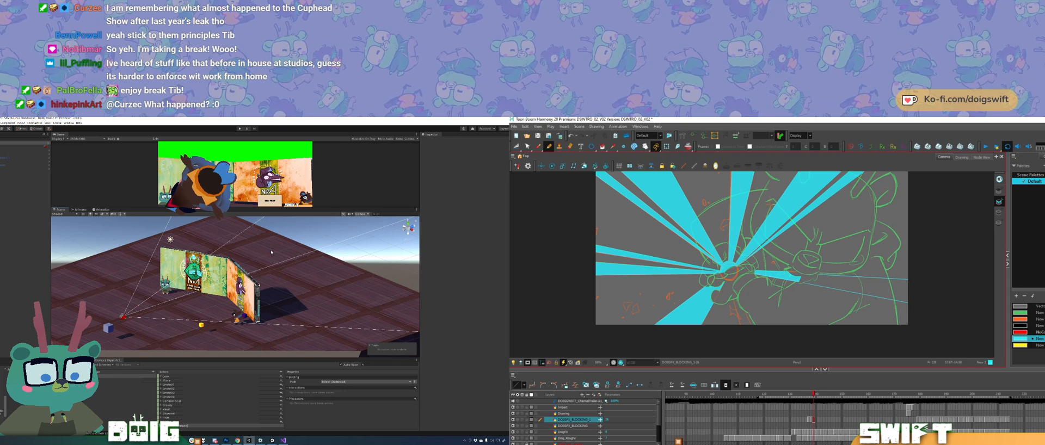
pyautogui.moveTo(201, 283); pyautogui.dragTo(281, 283)
pyautogui.scroll(5, 281, 283)
pyautogui.click(281, 283)
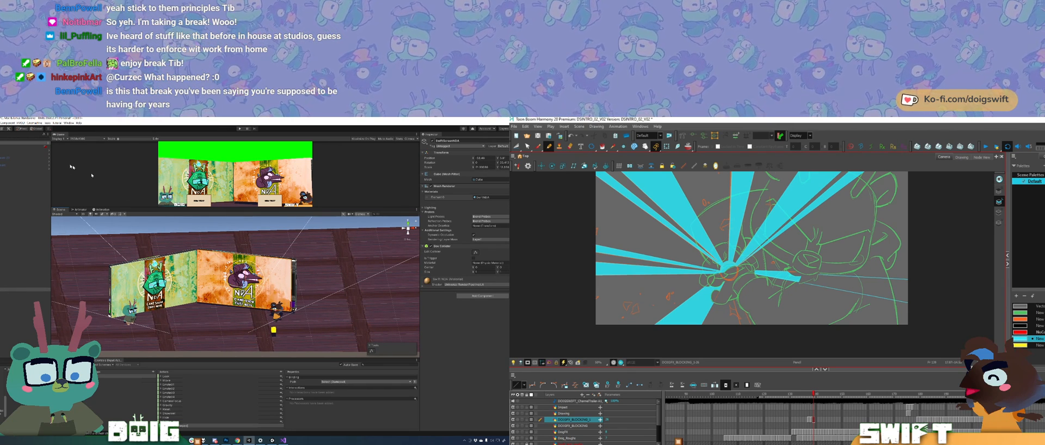
pyautogui.moveTo(192, 255); pyautogui.dragTo(170, 299)
pyautogui.moveTo(473, 159); pyautogui.dragTo(477, 159)
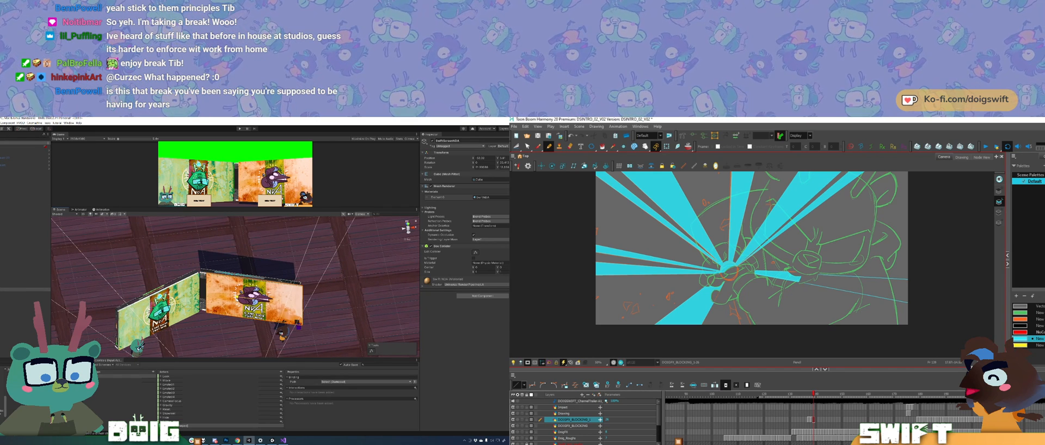
pyautogui.hotkey('ctrl', 'z')
# Step: Select the right-hand screen together with its NDA panel and move it slightly away from the left-hand screen
pyautogui.moveTo(237, 297); pyautogui.dragTo(275, 275)
pyautogui.click(243, 261)
pyautogui.scroll(2, 275, 274)
pyautogui.click(275, 275)
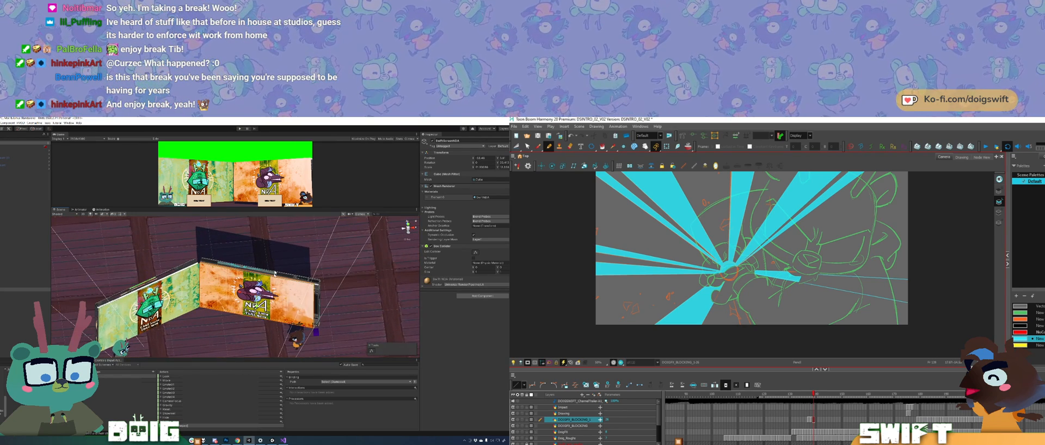
pyautogui.keyDown('shift'); pyautogui.click(261, 291); pyautogui.keyUp('shift')
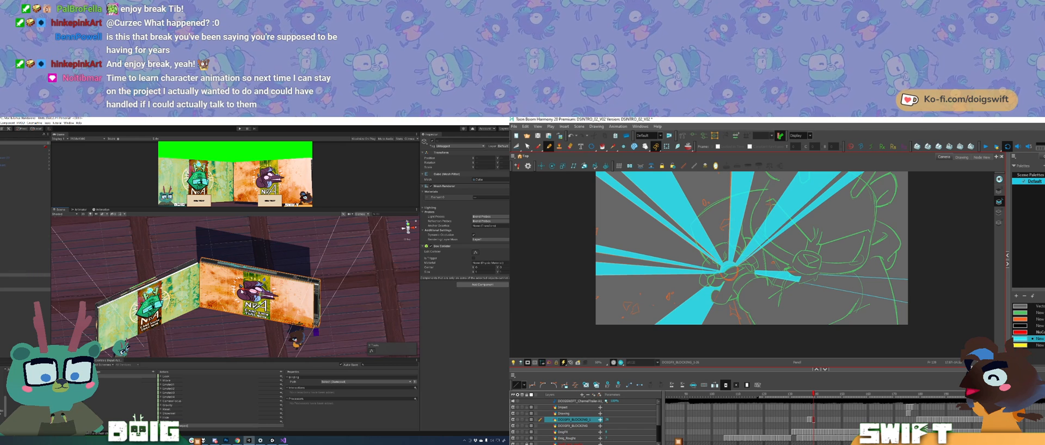
pyautogui.moveTo(262, 290); pyautogui.dragTo(266, 290)
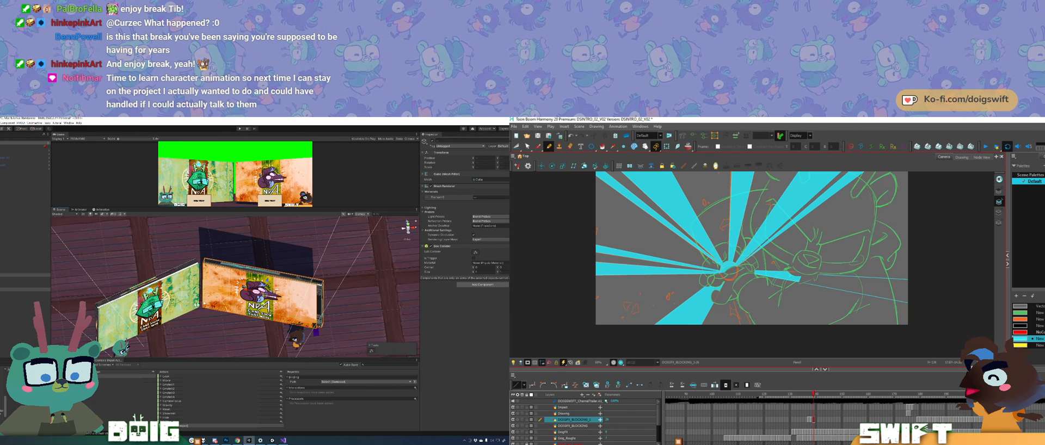
# Step: Select the left-hand screen with its NDA panel, nudge it away from the center, and raise it above the floor
pyautogui.click(153, 284)
pyautogui.keyDown('shift'); pyautogui.click(183, 290); pyautogui.keyUp('shift')
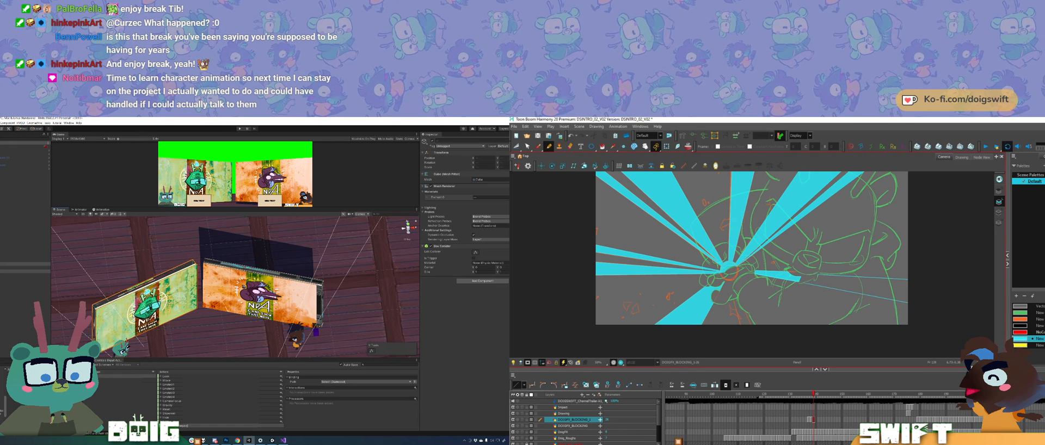
pyautogui.keyDown('alt'); pyautogui.moveTo(177, 307); pyautogui.dragTo(188, 277); pyautogui.keyUp('alt')
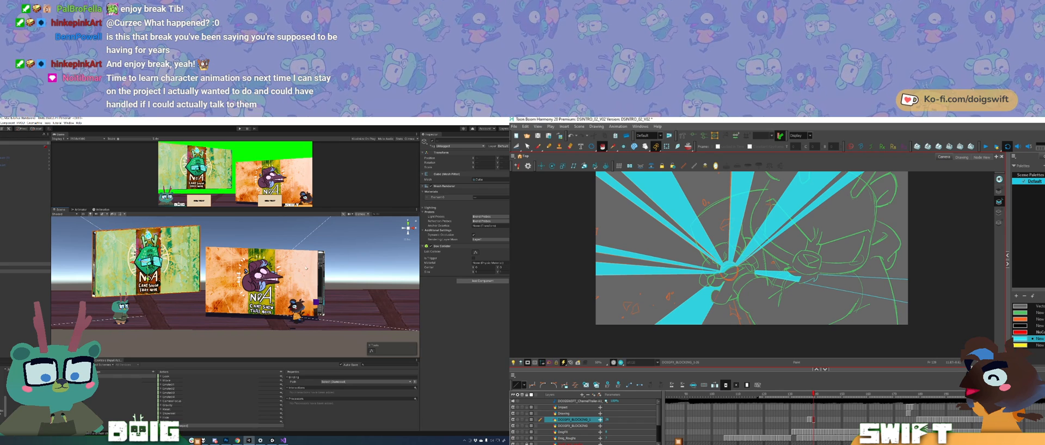
# Step: Select the right-hand screen with its NDA panel and raise it to match the left-hand screen's height
pyautogui.click(302, 266)
pyautogui.keyDown('alt'); pyautogui.moveTo(302, 266); pyautogui.dragTo(283, 248); pyautogui.keyUp('alt')
pyautogui.keyDown('shift'); pyautogui.click(217, 278); pyautogui.keyUp('shift')
pyautogui.keyDown('alt'); pyautogui.moveTo(218, 296); pyautogui.dragTo(253, 287); pyautogui.keyUp('alt')
# Step: Switch to Harmony and fill the right-hand spike with cyan
pyautogui.hotkey('alt', 'i')
pyautogui.click(868, 290)
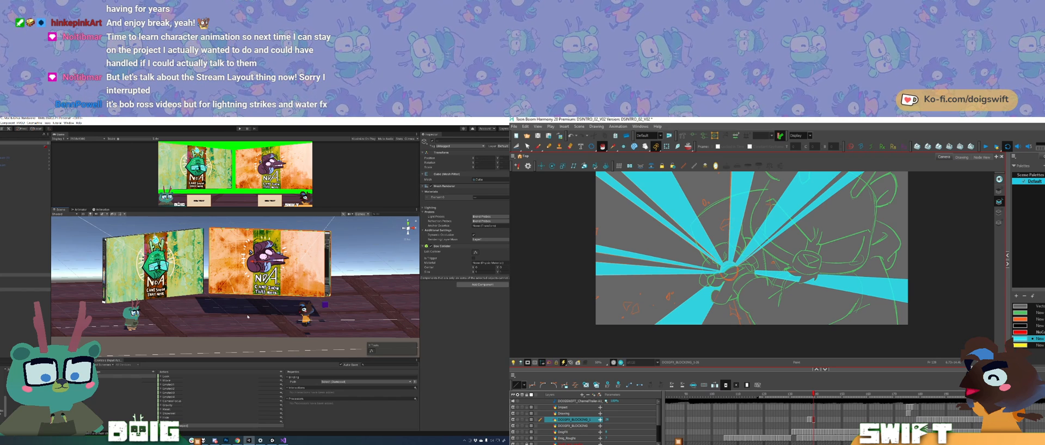
# Step: Switch to Unity and check the raised screens against the wooden floor from the front and from behind
pyautogui.moveTo(201, 278)
pyautogui.mouseDown()
pyautogui.moveTo(190, 272)
pyautogui.moveTo(197, 292)
pyautogui.moveTo(191, 284)
pyautogui.mouseUp()
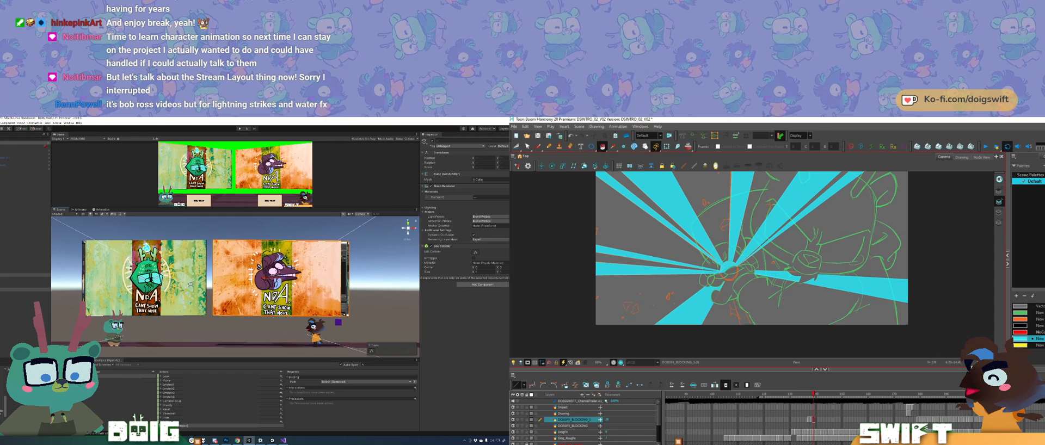
pyautogui.moveTo(195, 254); pyautogui.dragTo(196, 268)
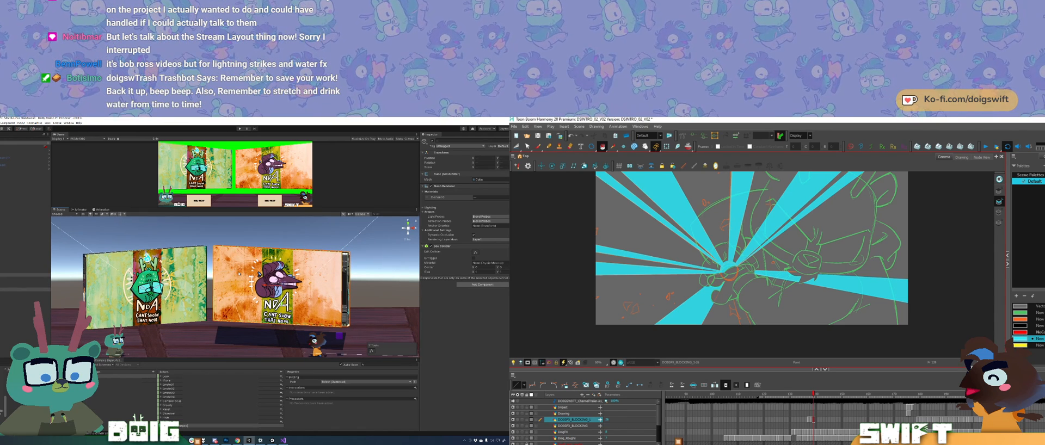
pyautogui.moveTo(185, 265); pyautogui.dragTo(297, 253)
pyautogui.click(200, 279)
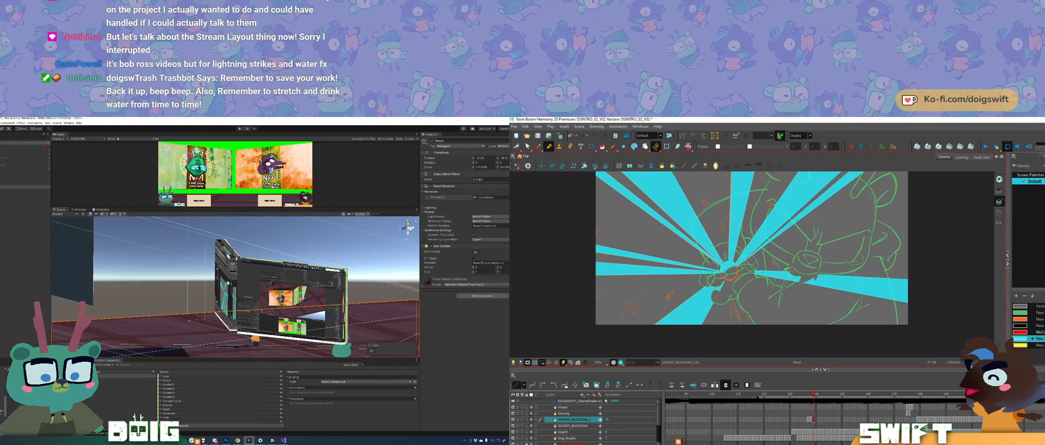
pyautogui.click(226, 291)
# Step: Draw the two straight edges of a downward spike below the impact in Harmony, and select both screens in Unity
pyautogui.moveTo(734, 303); pyautogui.dragTo(743, 337)
pyautogui.keyDown('shift'); pyautogui.click(266, 291); pyautogui.keyUp('shift')
pyautogui.keyDown('shift'); pyautogui.click(236, 258); pyautogui.keyUp('shift')
pyautogui.moveTo(297, 290); pyautogui.dragTo(178, 293)
pyautogui.moveTo(755, 335); pyautogui.dragTo(735, 302)
# Step: Lower both screens toward the wooden floor in Unity, and fill the downward spike with cyan in Harmony
pyautogui.moveTo(292, 271); pyautogui.dragTo(292, 281)
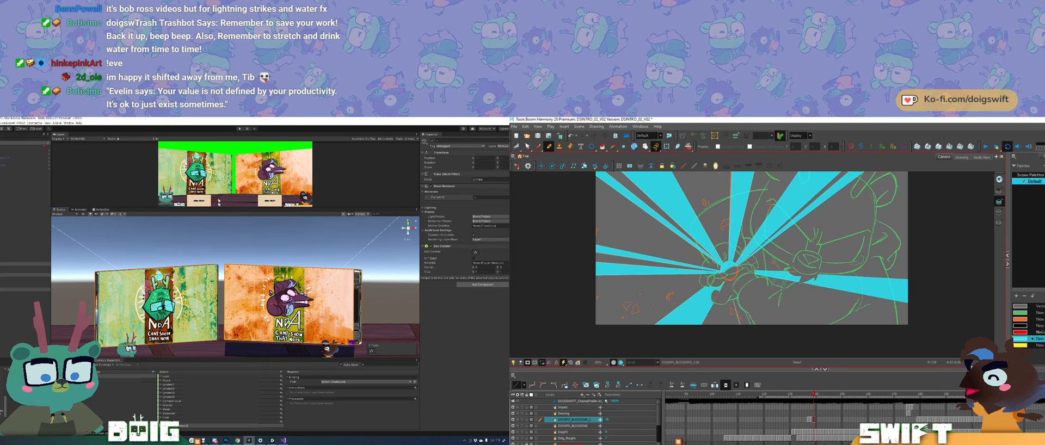
pyautogui.click(741, 305)
pyautogui.moveTo(243, 325)
pyautogui.mouseDown()
pyautogui.moveTo(258, 282)
pyautogui.moveTo(244, 315)
pyautogui.mouseUp()
pyautogui.press('Delete')
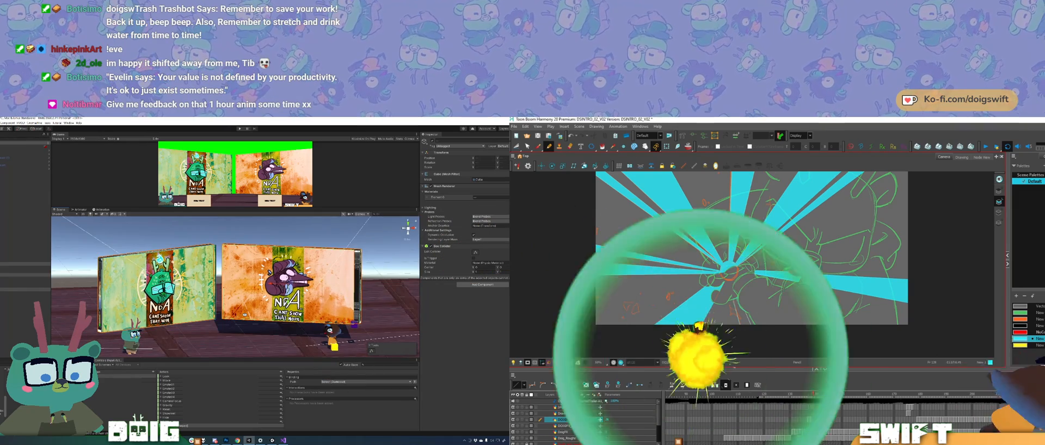
pyautogui.hotkey('alt', 'i')
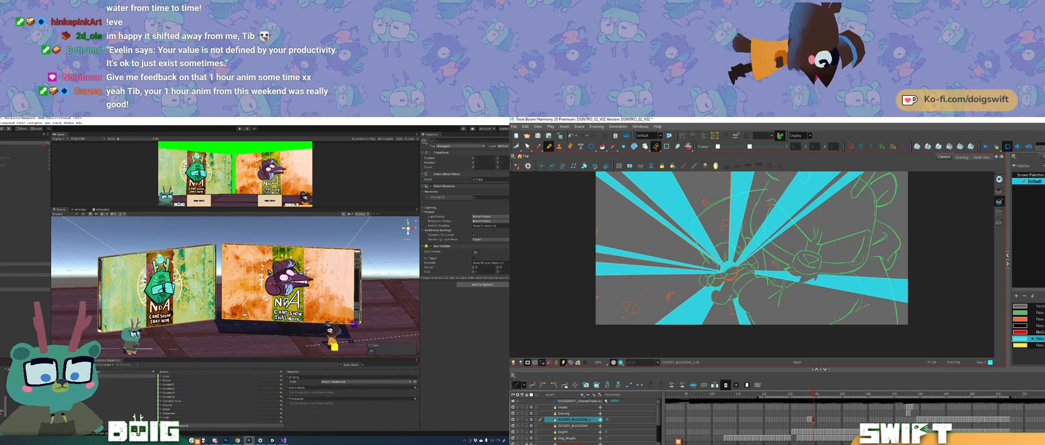
# Step: Clear the selection in Unity, and compare the spikes with the previous frame in Harmony
pyautogui.moveTo(245, 315)
pyautogui.mouseDown()
pyautogui.moveTo(224, 314)
pyautogui.moveTo(234, 315)
pyautogui.mouseUp()
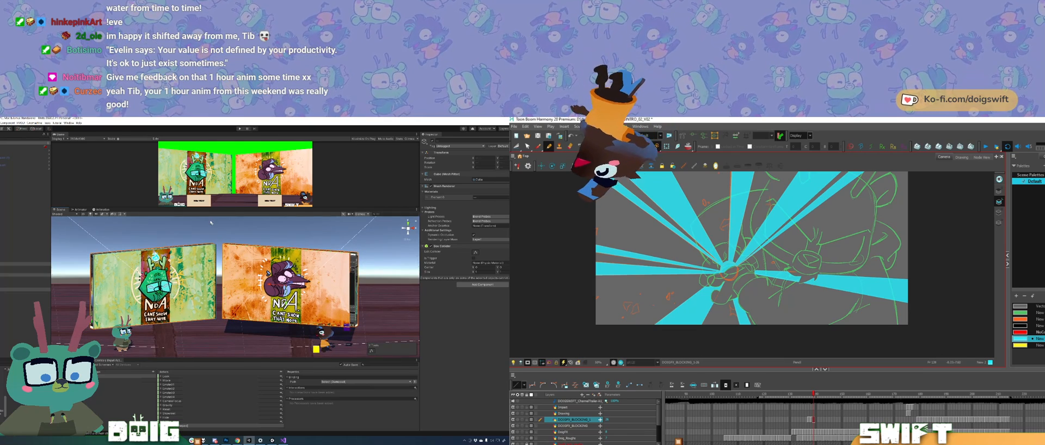
pyautogui.click(208, 271)
pyautogui.press(',')
pyautogui.press('.')
pyautogui.press(',')
pyautogui.press('.')
pyautogui.moveTo(208, 271); pyautogui.dragTo(210, 273)
pyautogui.press(',')
pyautogui.press('.')
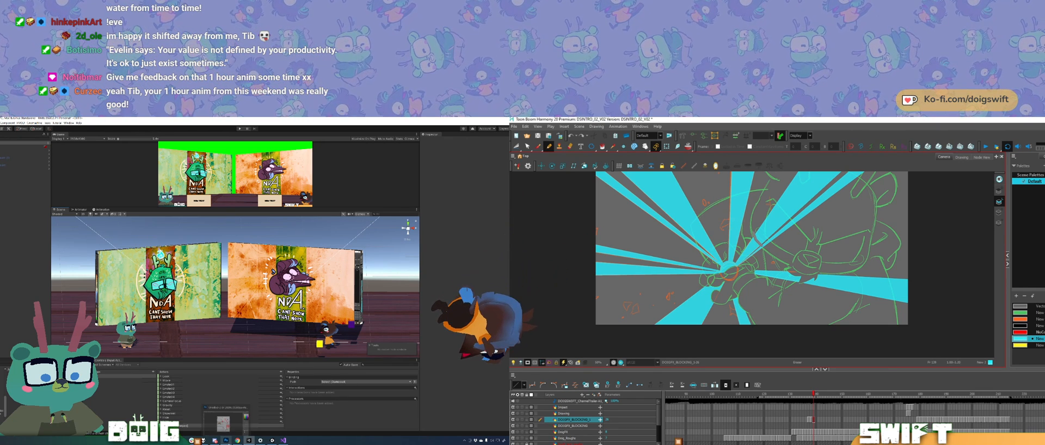
# Step: Select both screens together with their NDA panels in Unity
pyautogui.moveTo(224, 336)
pyautogui.mouseDown()
pyautogui.moveTo(222, 316)
pyautogui.moveTo(221, 335)
pyautogui.mouseUp()
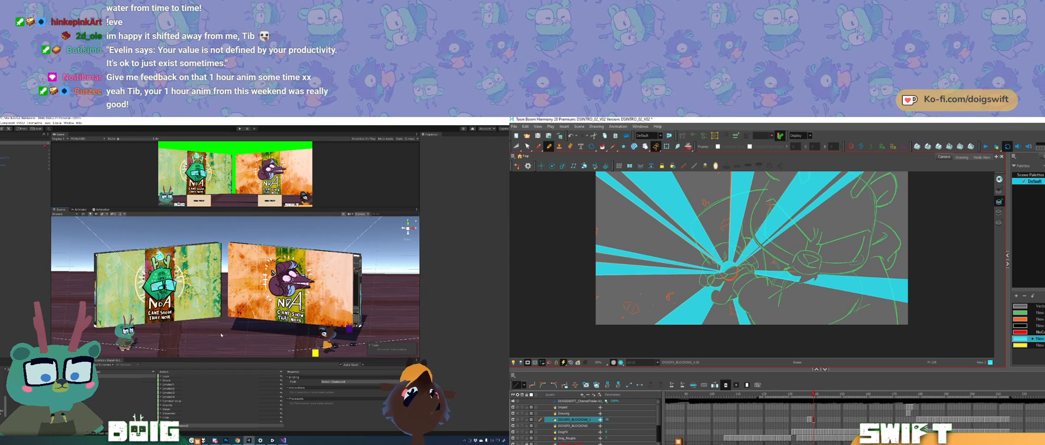
pyautogui.moveTo(752, 248); pyautogui.dragTo(743, 298)
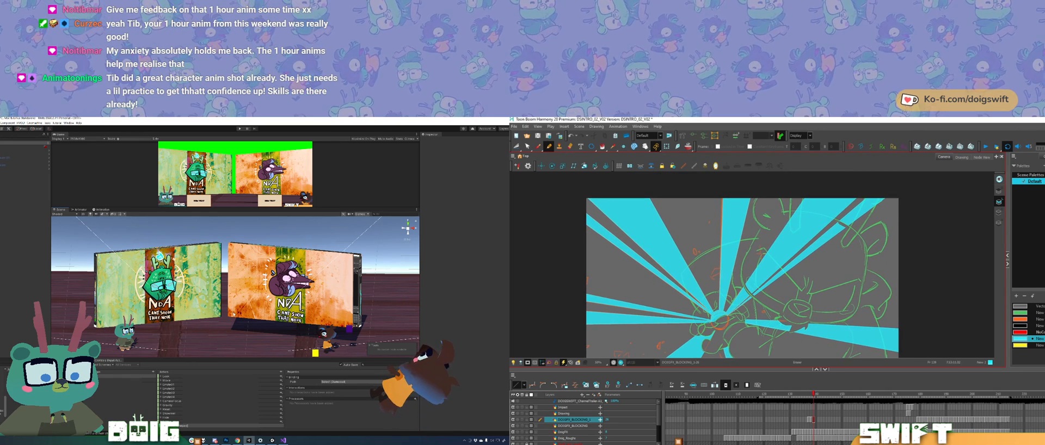
pyautogui.moveTo(197, 321); pyautogui.dragTo(182, 310)
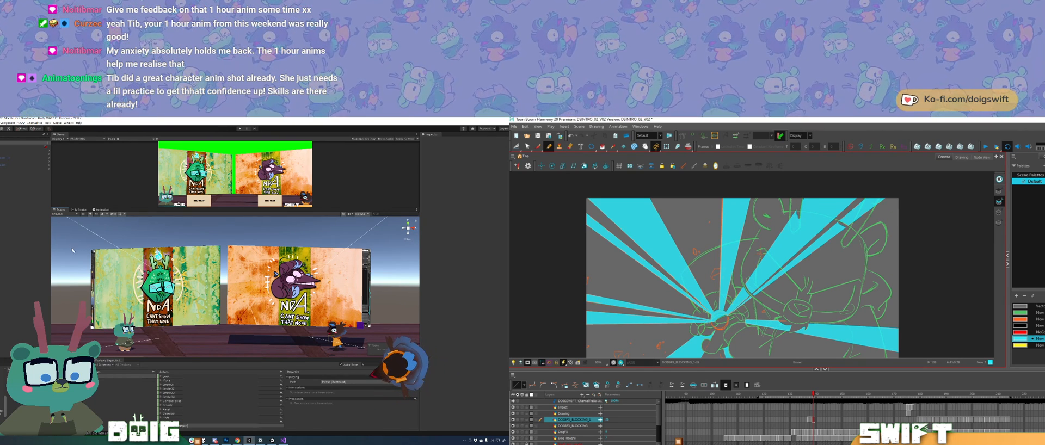
pyautogui.click(91, 274)
pyautogui.keyDown('shift'); pyautogui.click(108, 274); pyautogui.keyUp('shift')
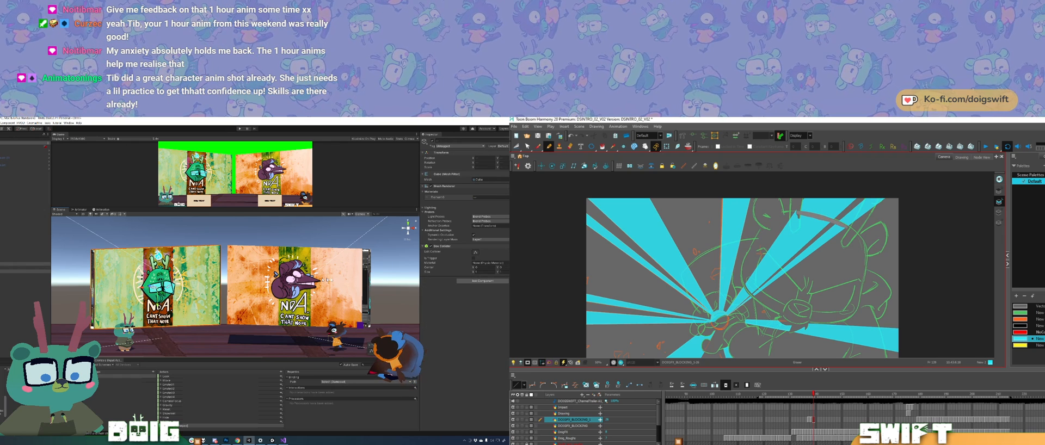
pyautogui.keyDown('shift'); pyautogui.click(366, 284); pyautogui.keyUp('shift')
pyautogui.keyDown('shift'); pyautogui.click(341, 286); pyautogui.keyUp('shift')
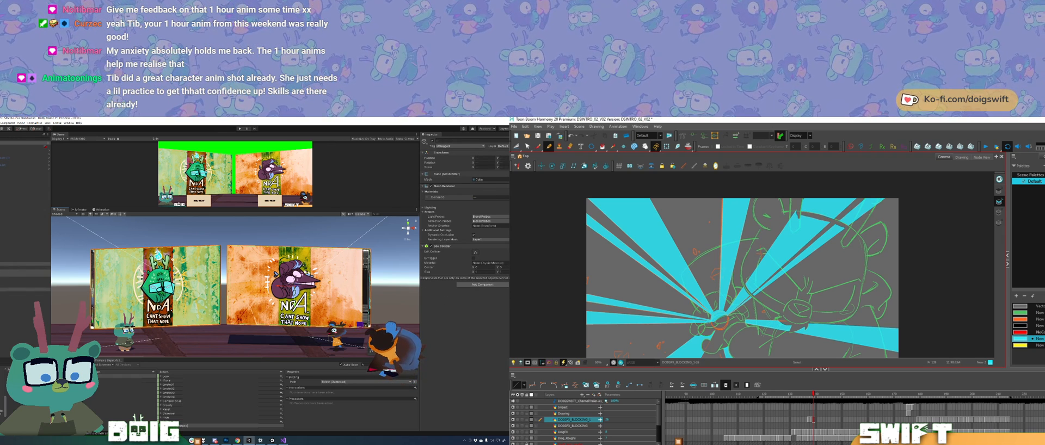
# Step: Remove the cyan spike area crossing the character's head in Harmony, and lower the selected screens slightly in Unity
pyautogui.moveTo(801, 269); pyautogui.dragTo(817, 254)
pyautogui.press('Delete')
pyautogui.moveTo(293, 306); pyautogui.dragTo(293, 315)
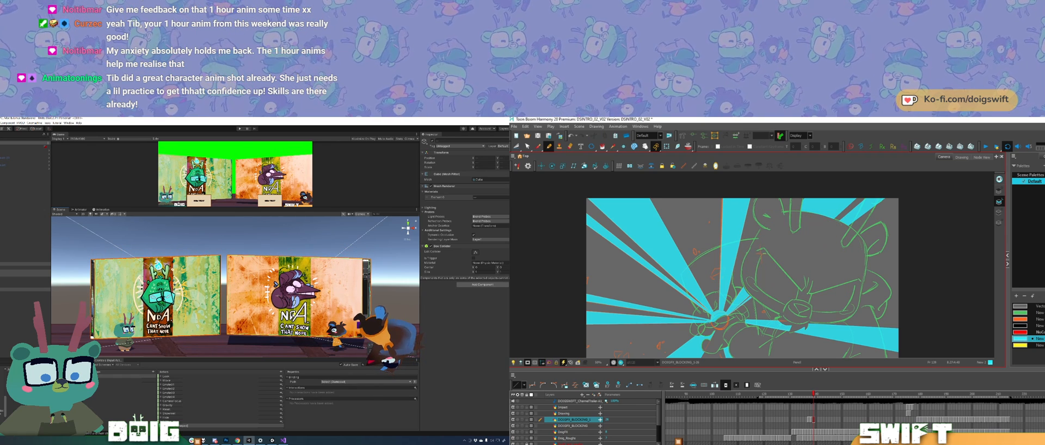
pyautogui.press('e')
pyautogui.moveTo(869, 197)
pyautogui.mouseDown()
pyautogui.moveTo(860, 217)
pyautogui.moveTo(862, 208)
pyautogui.mouseUp()
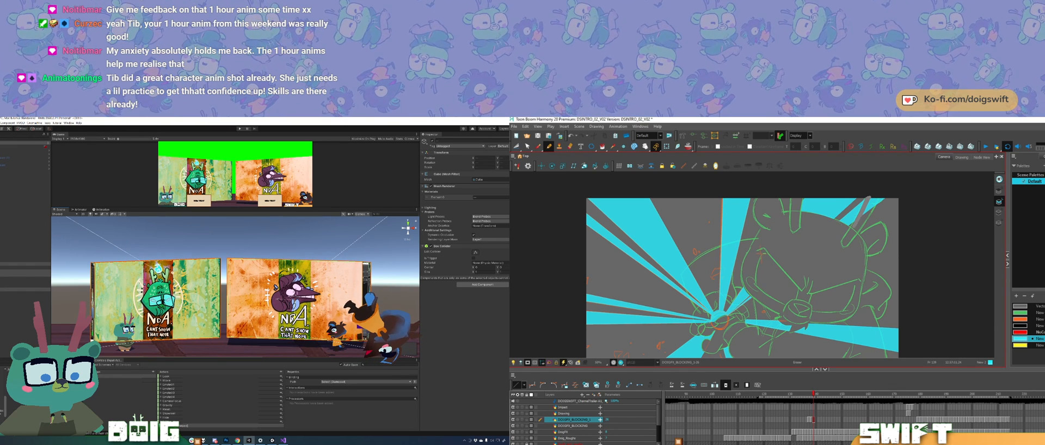
pyautogui.moveTo(860, 219)
pyautogui.mouseDown()
pyautogui.moveTo(873, 198)
pyautogui.moveTo(862, 217)
pyautogui.mouseUp()
# Step: Select only the left-hand screen behind its NDA panel in Unity, and erase leftover cyan beside the character's ear in Harmony
pyautogui.moveTo(232, 327); pyautogui.dragTo(239, 313)
pyautogui.moveTo(138, 297); pyautogui.dragTo(168, 301)
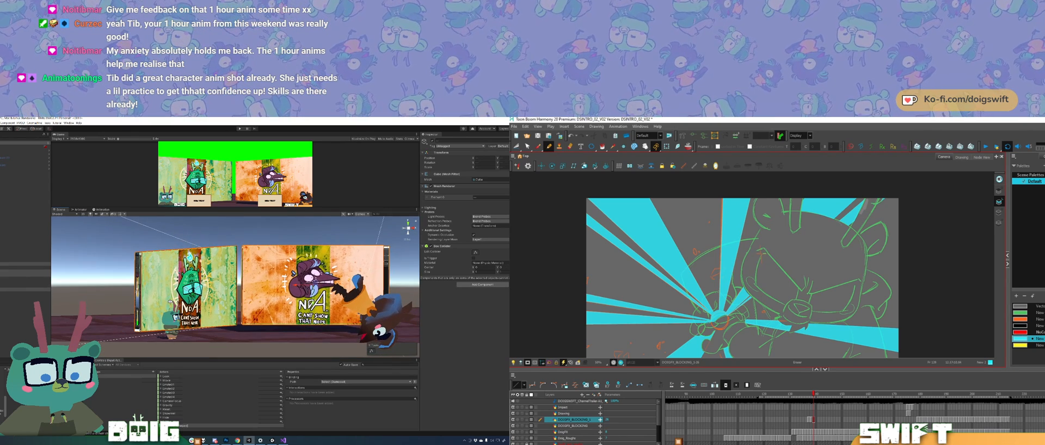
pyautogui.click(137, 301)
pyautogui.moveTo(867, 199); pyautogui.dragTo(861, 217)
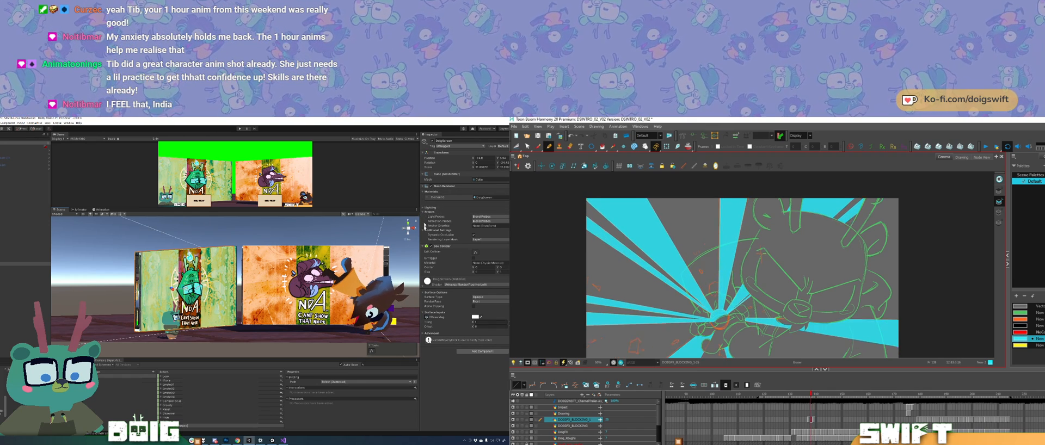
pyautogui.moveTo(172, 289); pyautogui.dragTo(384, 289)
# Step: Switch to Harmony and flip between the current and previous frames to check the trimmed spikes
pyautogui.press(',')
pyautogui.press(',')
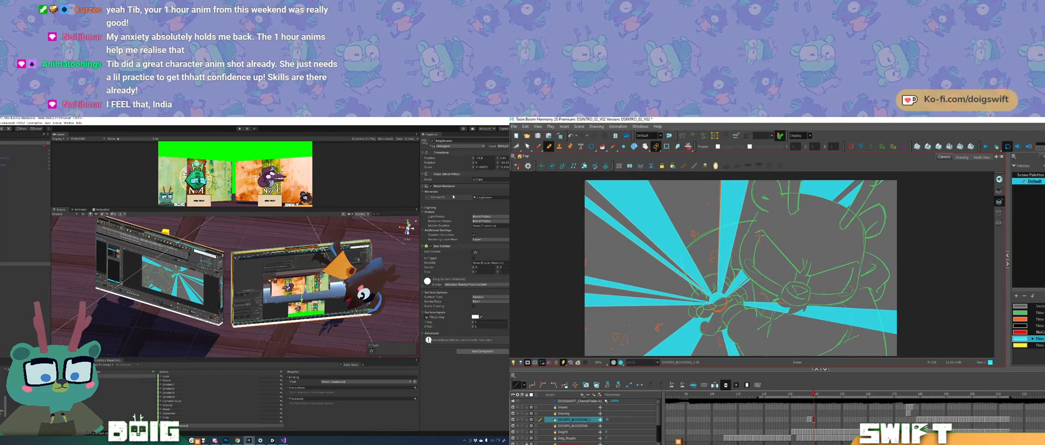
pyautogui.press('.')
pyautogui.press(',')
pyautogui.press('.')
pyautogui.press(',')
pyautogui.press('.')
# Step: Switch to Unity and examine the left-hand screen's Mesh Renderer and Lighting settings
pyautogui.click(422, 188)
pyautogui.click(422, 188)
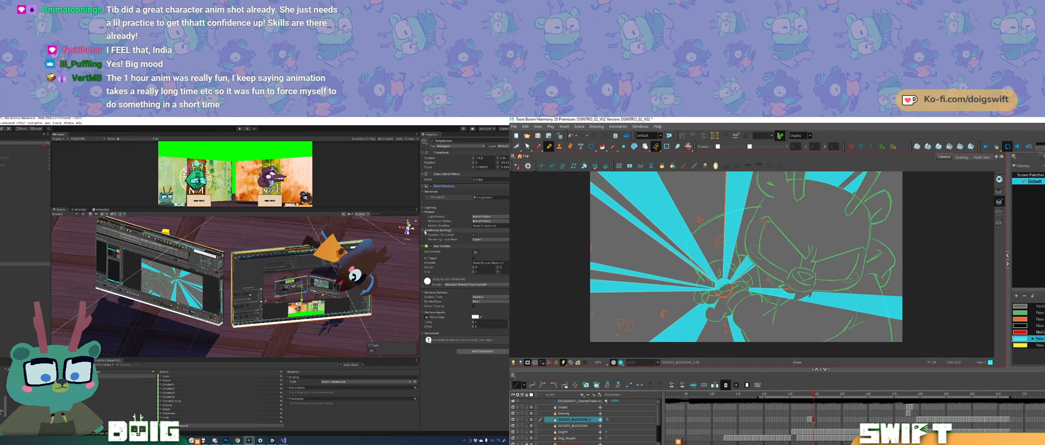
pyautogui.click(424, 208)
pyautogui.click(425, 209)
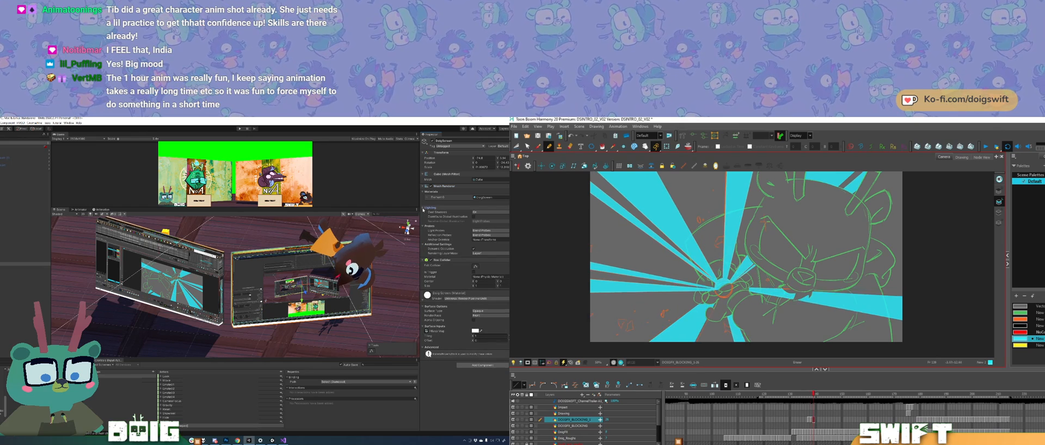
# Step: Disable the NDA panels covering the left-hand and right-hand screens
pyautogui.moveTo(330, 294); pyautogui.dragTo(242, 279)
pyautogui.click(242, 279)
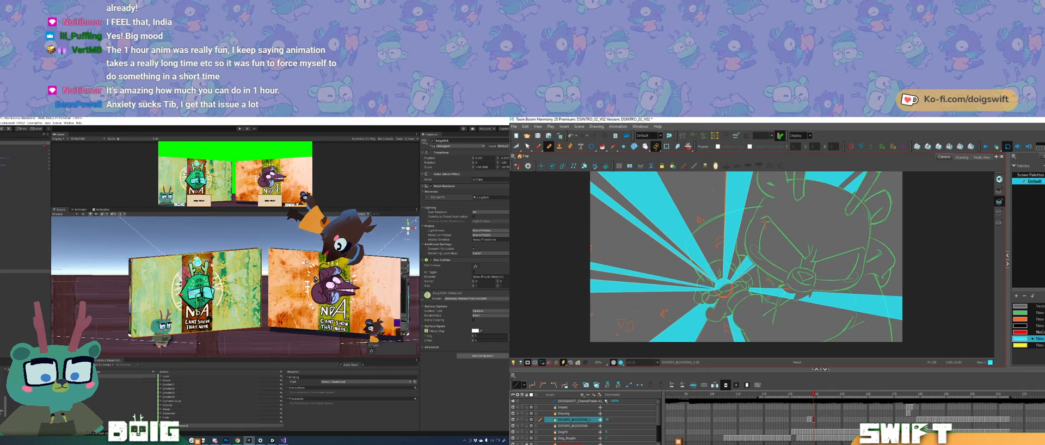
pyautogui.click(433, 141)
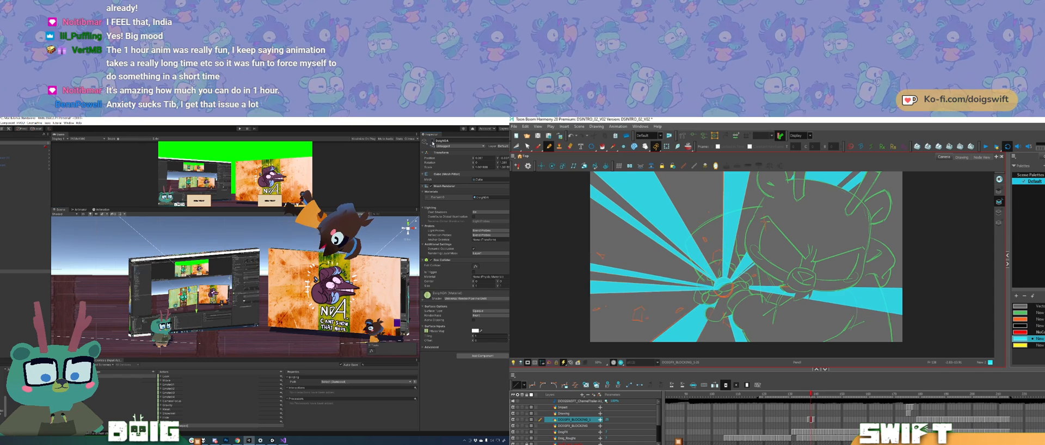
pyautogui.click(364, 273)
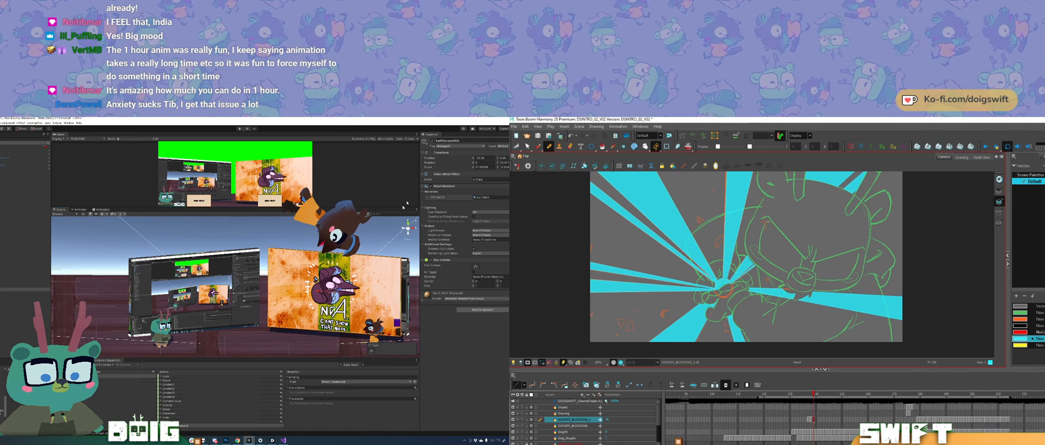
pyautogui.click(432, 141)
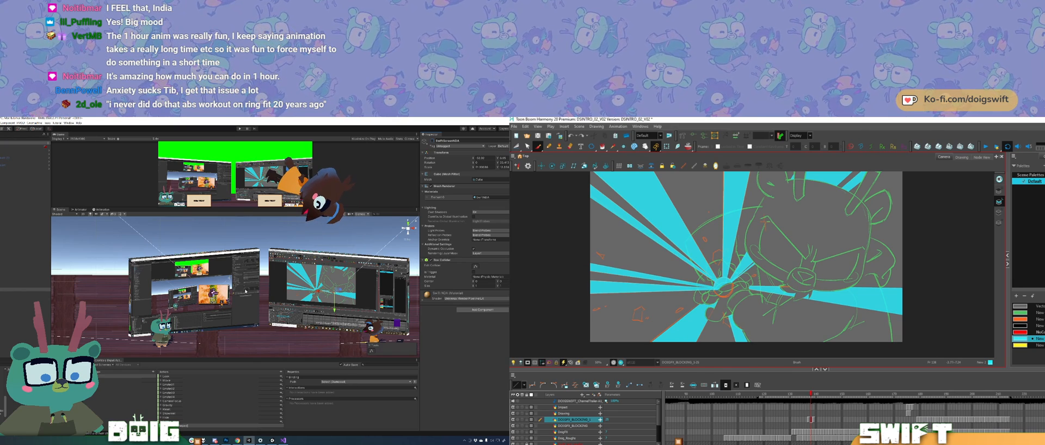
# Step: Enlarge the Game view over the Scene view to preview the overlay with its live screens
pyautogui.scroll(8, 228, 289)
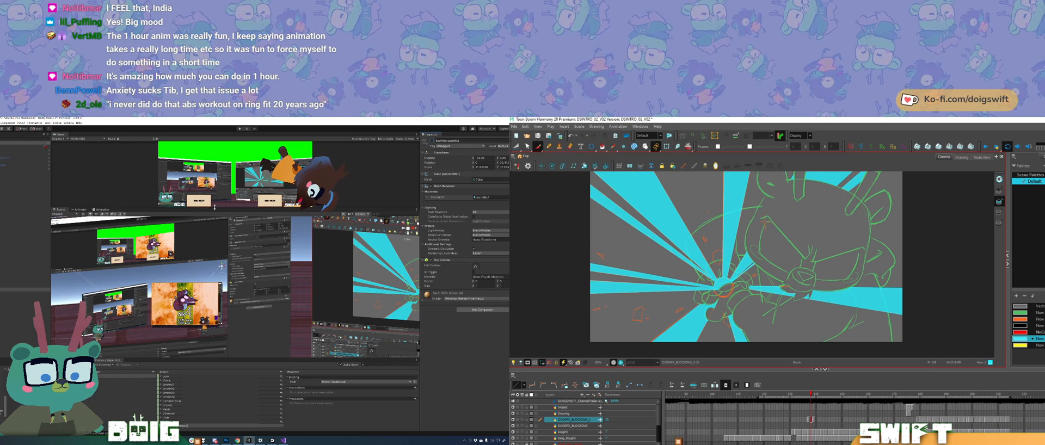
pyautogui.moveTo(215, 207); pyautogui.dragTo(215, 307)
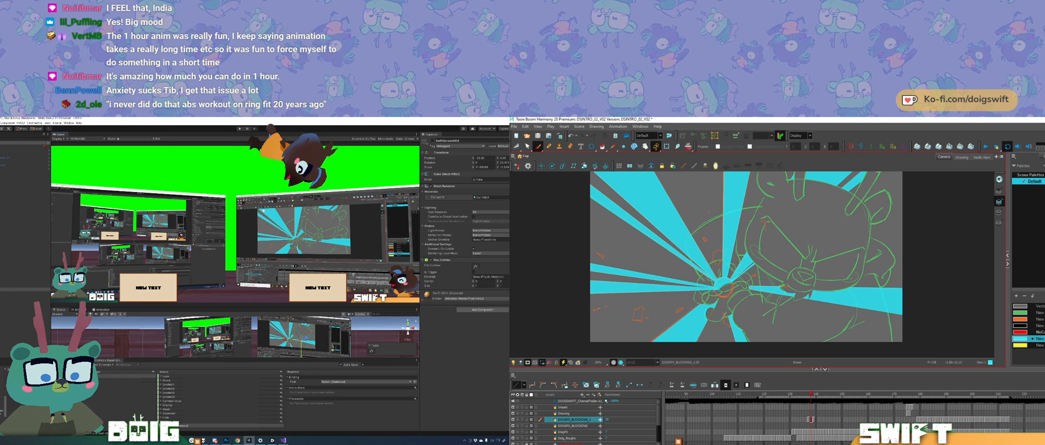
# Step: Switch to Harmony and flip between neighbouring frames to compare the cyan spikes around the impact
pyautogui.press(',')
pyautogui.press('.')
pyautogui.press('.')
pyautogui.press(',')
pyautogui.press('.')
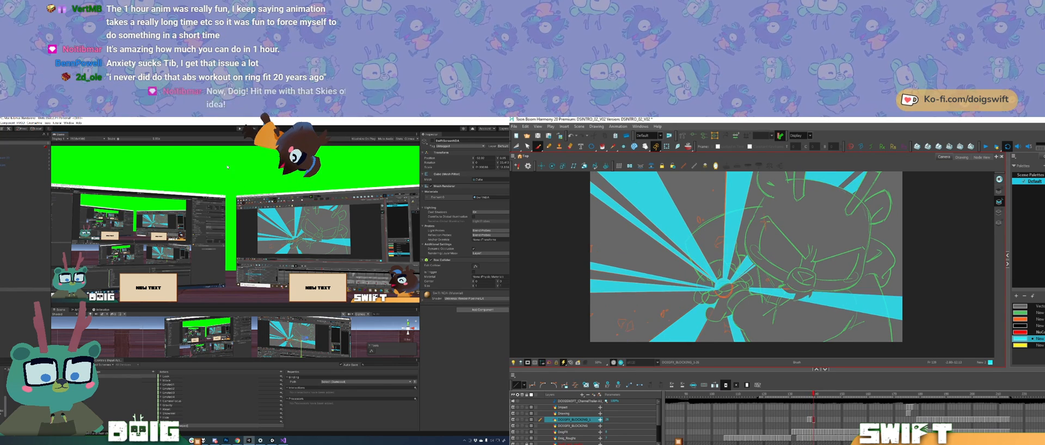
pyautogui.press('.')
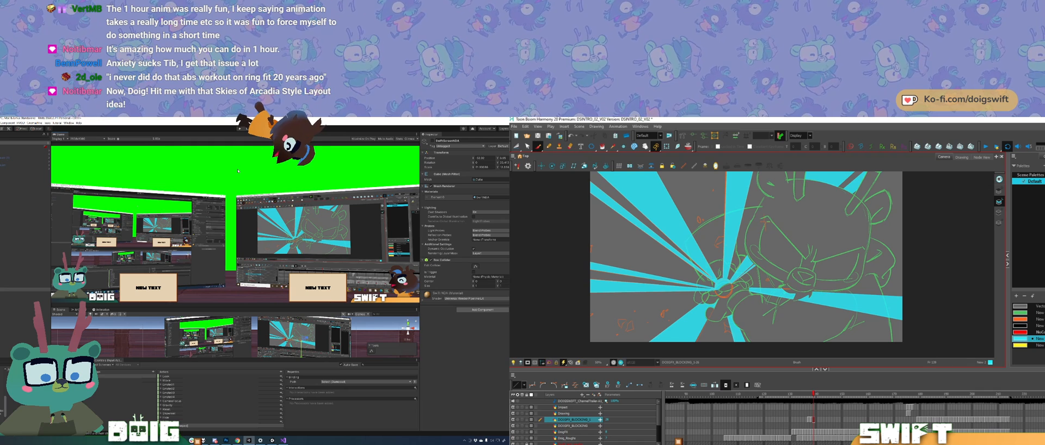
# Step: Switch to Unity, replace the running overlay with a new build of the project, and reposition its window
pyautogui.click(273, 440)
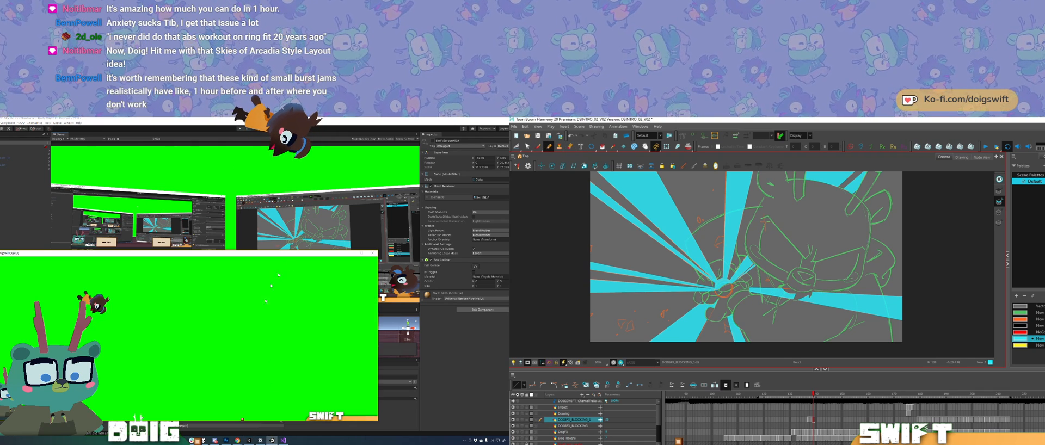
pyautogui.click(363, 258)
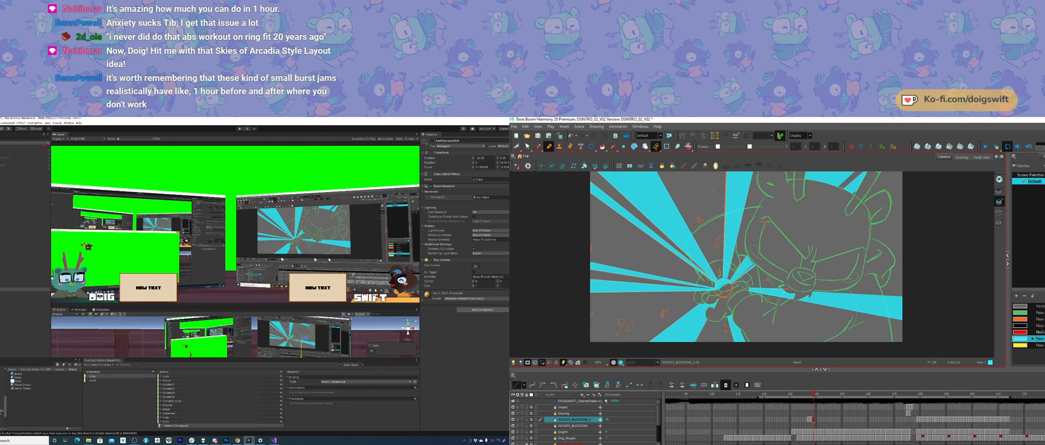
pyautogui.click(0, 123)
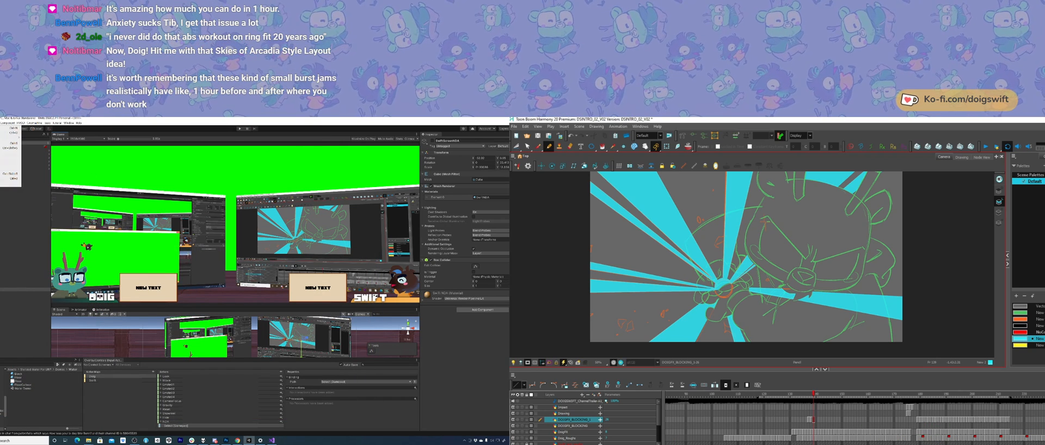
pyautogui.click(0, 179)
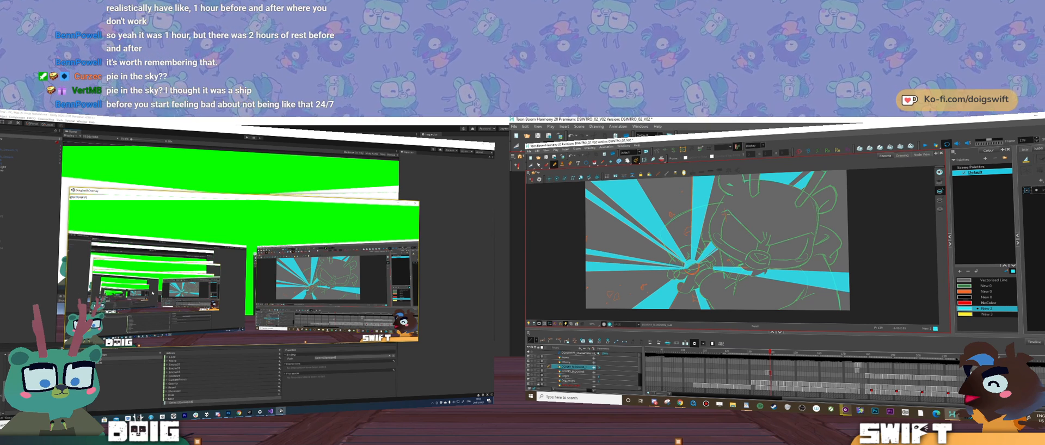
pyautogui.moveTo(208, 191); pyautogui.dragTo(246, 215)
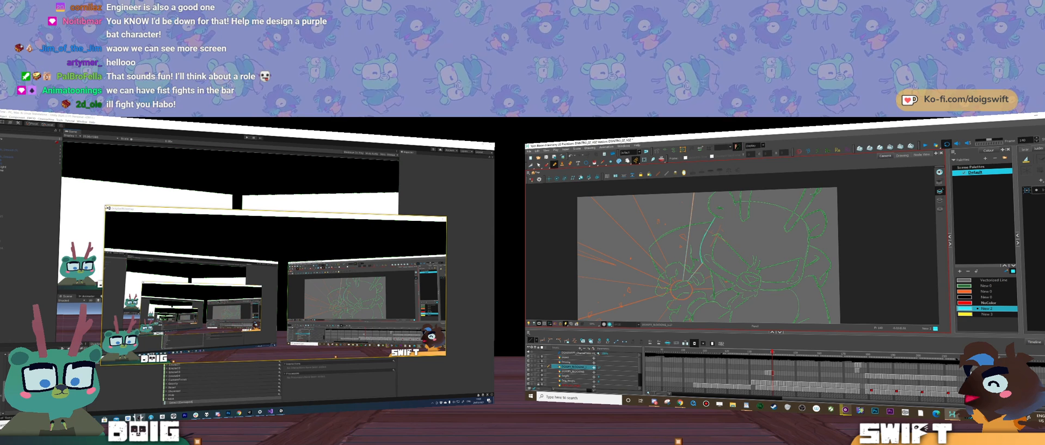
# Step: Switch to Harmony and draw the jagged cyan outline of the spike rising from the impact, checking it against the neighbouring frame
pyautogui.press(',')
pyautogui.press('.')
pyautogui.moveTo(707, 255); pyautogui.dragTo(689, 277)
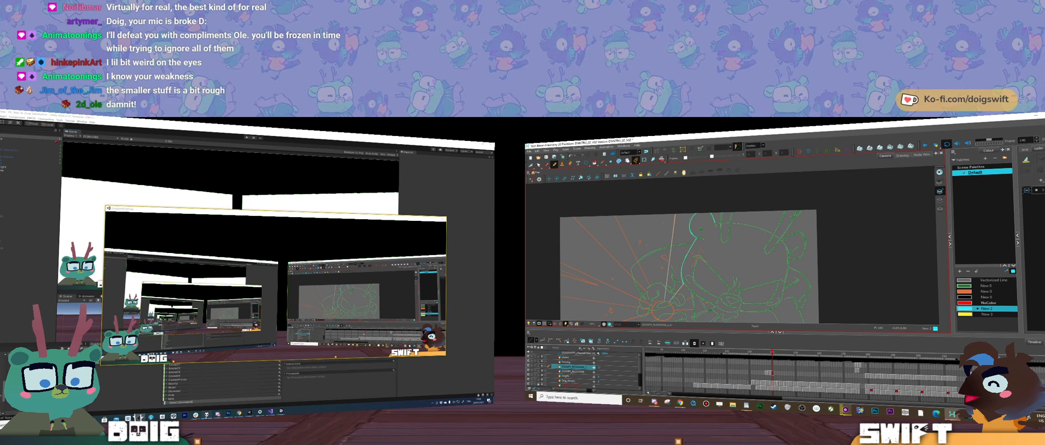
# Step: Switch to the music player, start a track from the playlist and put the player window away
pyautogui.click(207, 415)
pyautogui.doubleClick(267, 157)
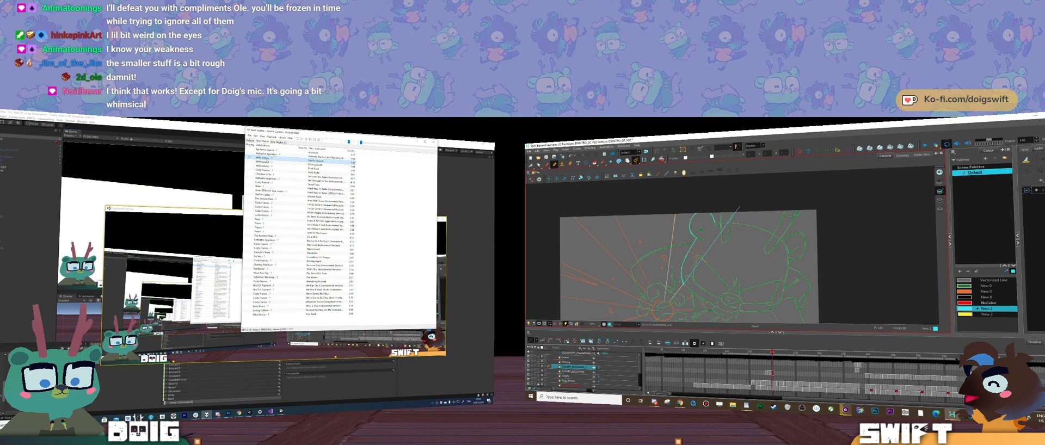
pyautogui.click(416, 142)
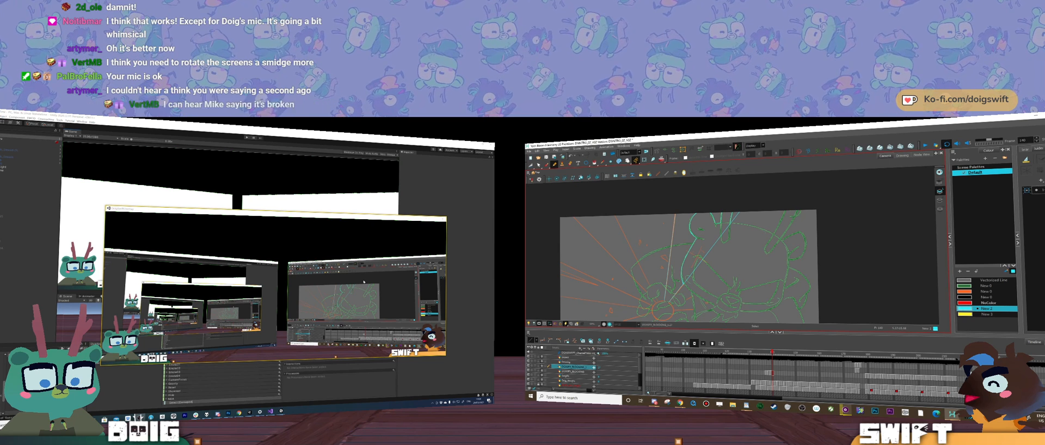
# Step: Switch to Harmony, finish the spike outlines above the impact, fill them with cyan and compare them with the neighbouring frame
pyautogui.moveTo(722, 185); pyautogui.dragTo(749, 231)
pyautogui.hotkey('alt', '/')
pyautogui.moveTo(672, 210); pyautogui.dragTo(723, 206)
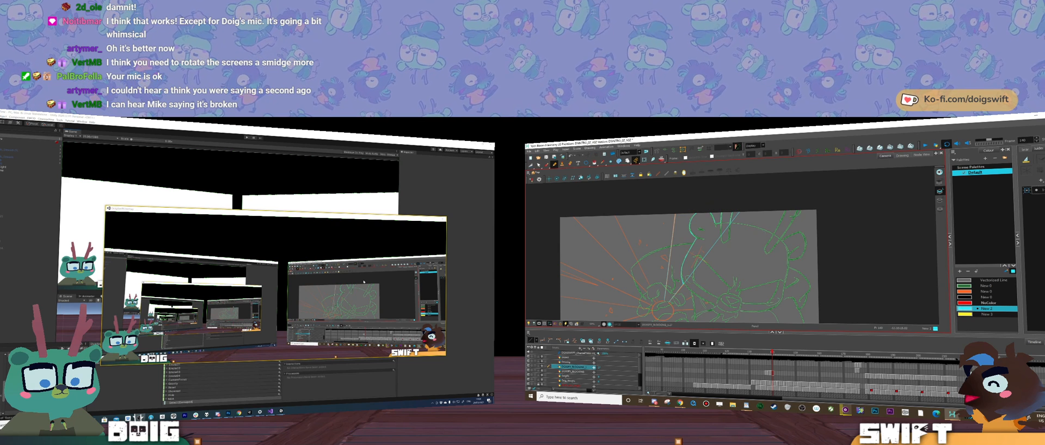
pyautogui.hotkey('alt', 'i')
pyautogui.click(679, 245)
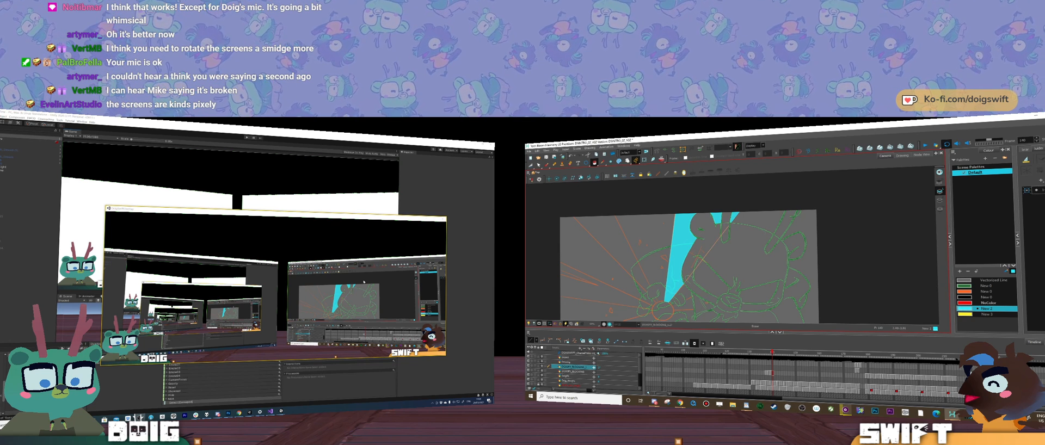
pyautogui.press(',')
pyautogui.press('.')
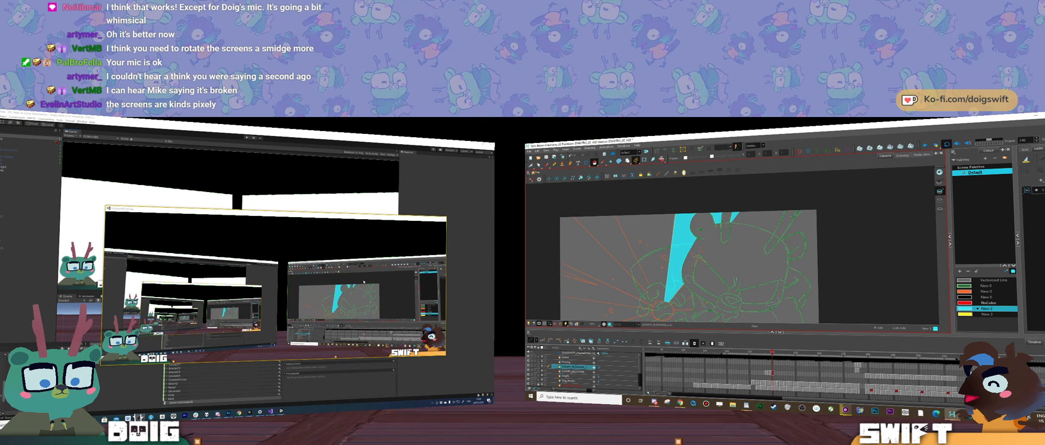
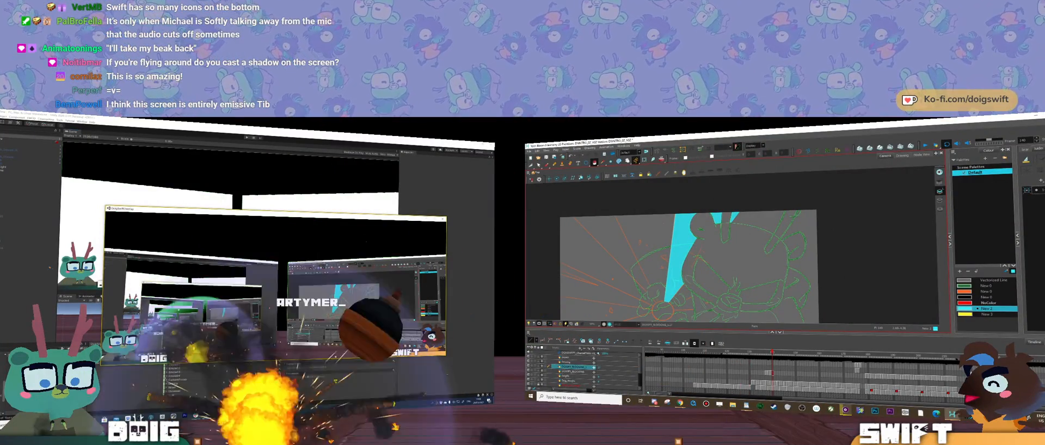
# Step: Draw straight cyan ray lines from the circle at the impact centre towards the drawing's upper-left and left edges
pyautogui.press('space')
pyautogui.moveTo(713, 294); pyautogui.dragTo(780, 256)
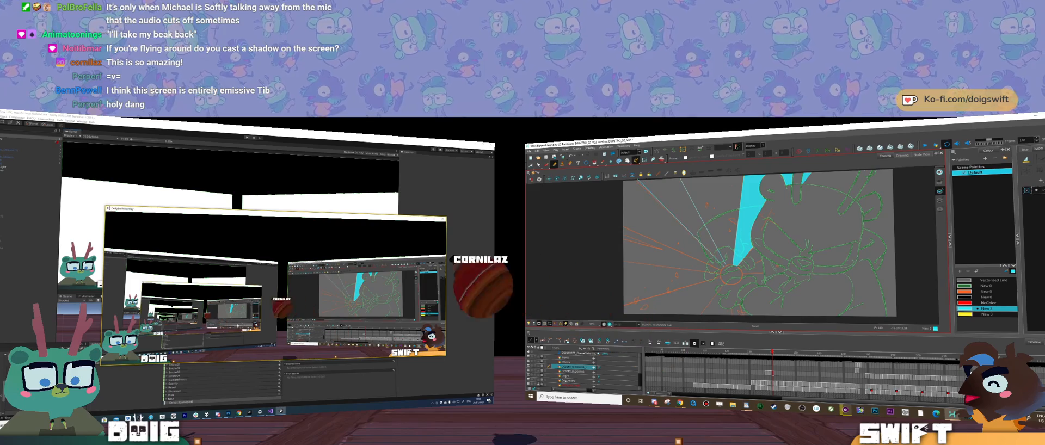
pyautogui.moveTo(710, 244); pyautogui.dragTo(710, 259)
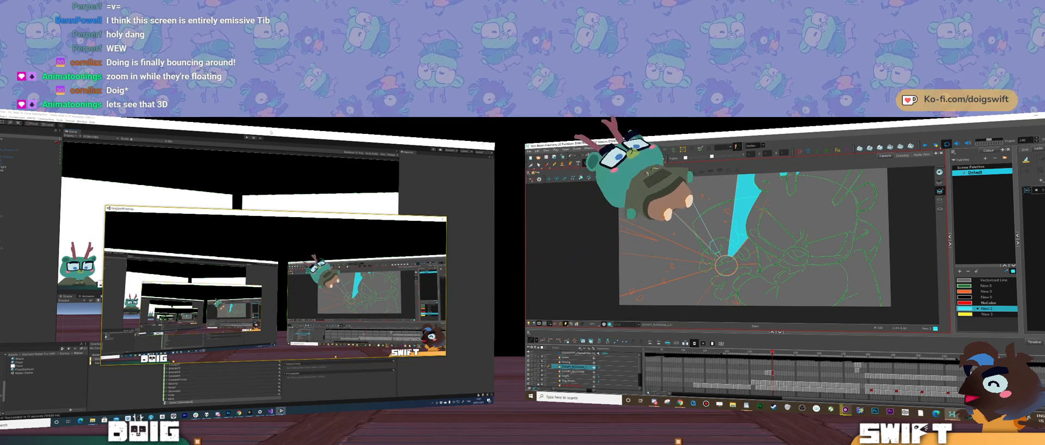
pyautogui.press('Escape')
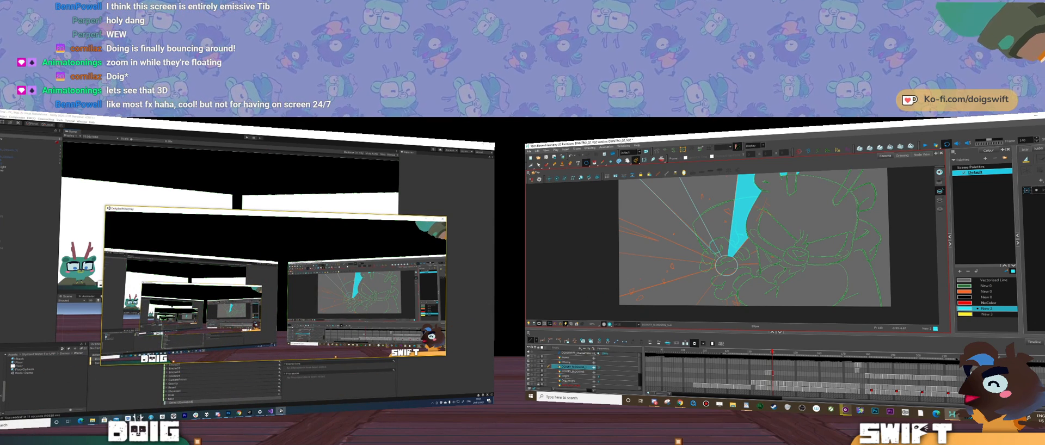
pyautogui.moveTo(228, 413)
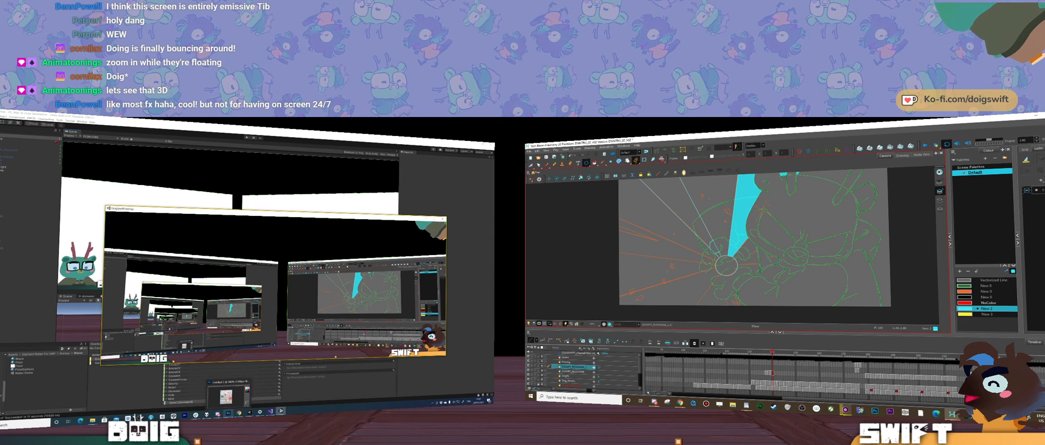
pyautogui.moveTo(726, 266)
pyautogui.mouseDown()
pyautogui.moveTo(764, 273)
pyautogui.moveTo(675, 213)
pyautogui.moveTo(626, 213)
pyautogui.mouseUp()
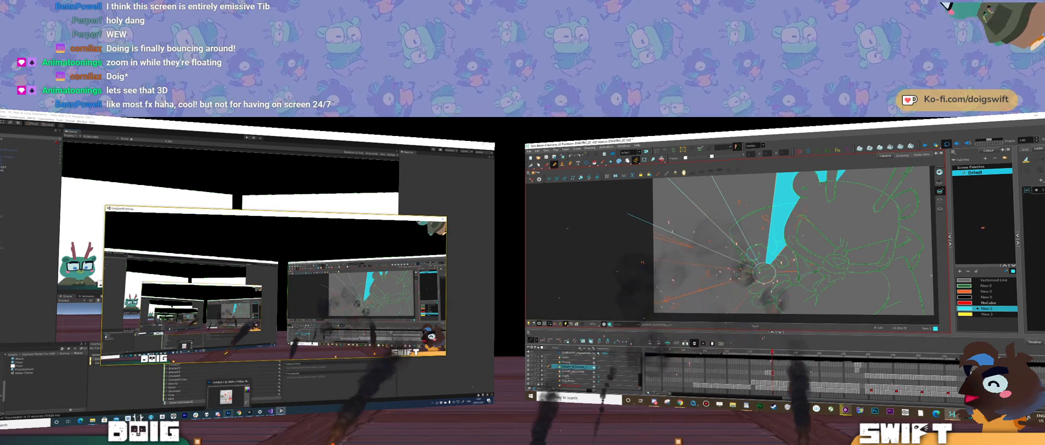
pyautogui.moveTo(637, 205); pyautogui.dragTo(753, 272)
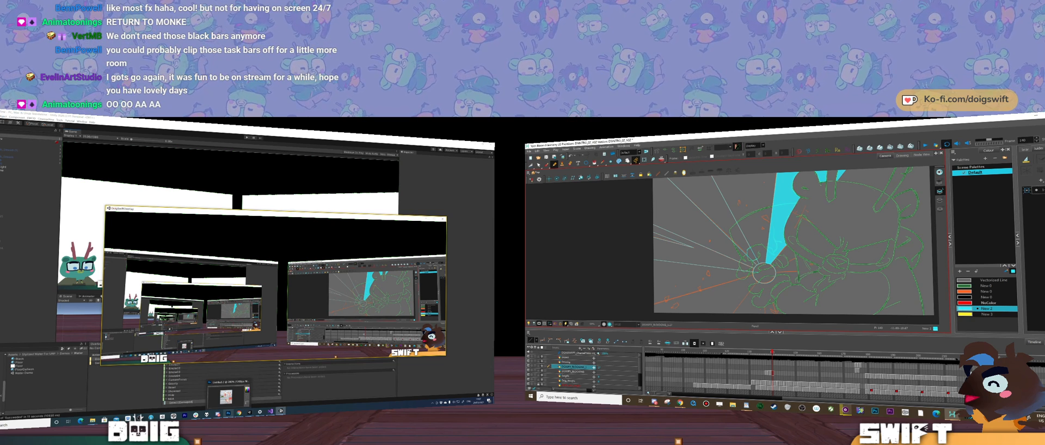
# Step: Draw the remaining cyan ray lines from the impact circle towards the lower and right edges, redoing one misplaced line
pyautogui.moveTo(764, 274)
pyautogui.mouseDown()
pyautogui.moveTo(771, 252)
pyautogui.moveTo(607, 301)
pyautogui.mouseUp()
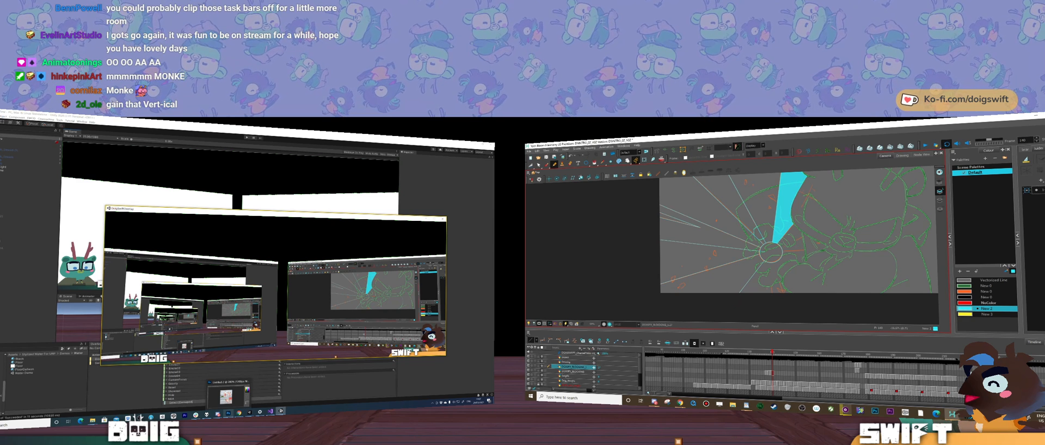
pyautogui.moveTo(795, 240); pyautogui.dragTo(777, 251)
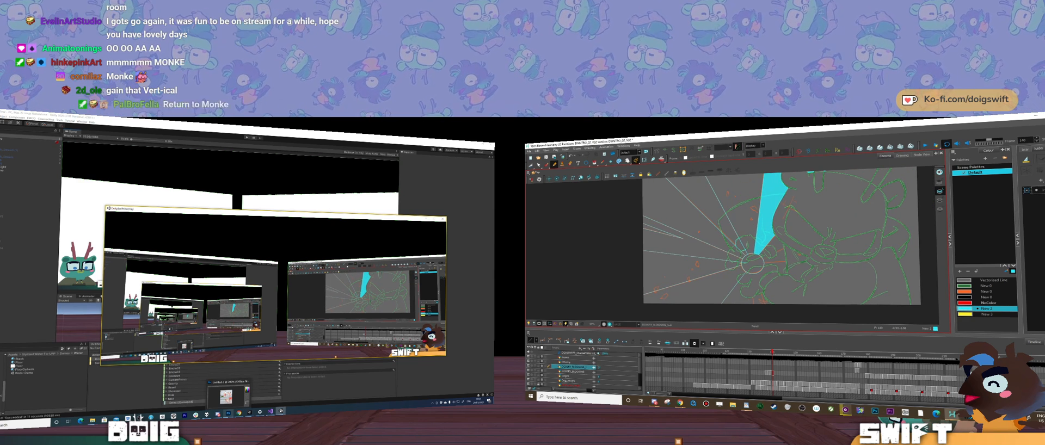
pyautogui.hotkey('ctrl', 'z')
pyautogui.moveTo(766, 255); pyautogui.dragTo(906, 208)
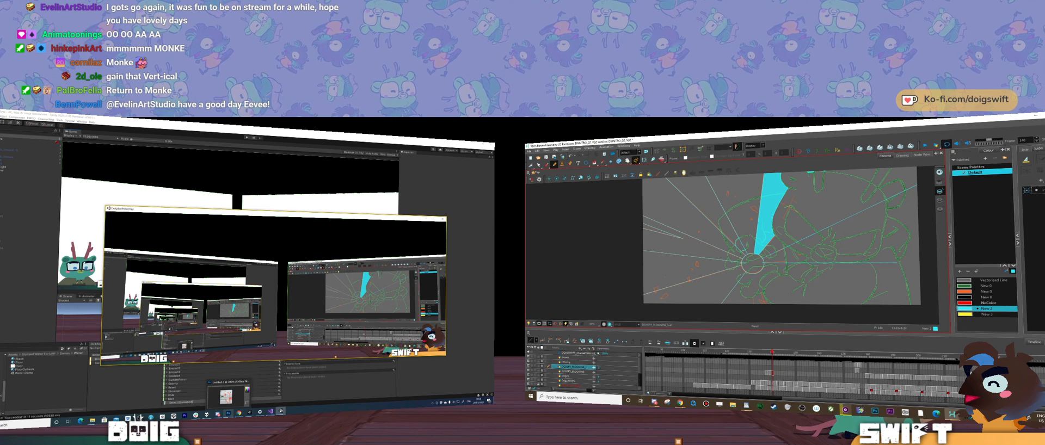
pyautogui.moveTo(759, 263); pyautogui.dragTo(933, 257)
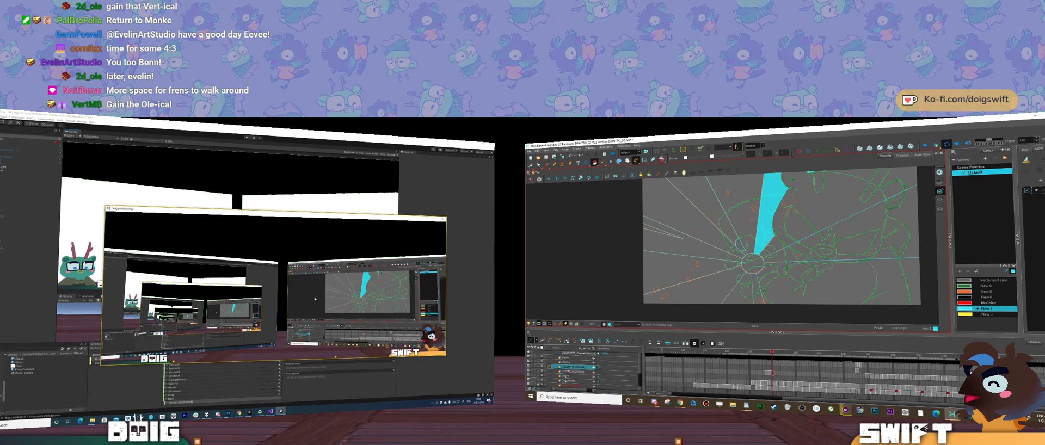
# Step: Fill the spikes between the ray lines around the impact circle with cyan, leaving alternate gaps empty
pyautogui.click(693, 246)
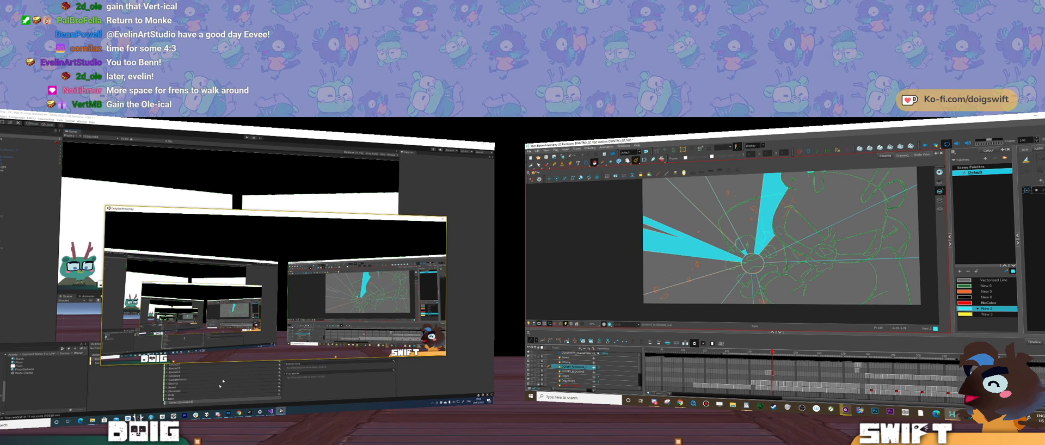
pyautogui.click(706, 286)
pyautogui.click(756, 290)
pyautogui.moveTo(761, 275); pyautogui.dragTo(759, 288)
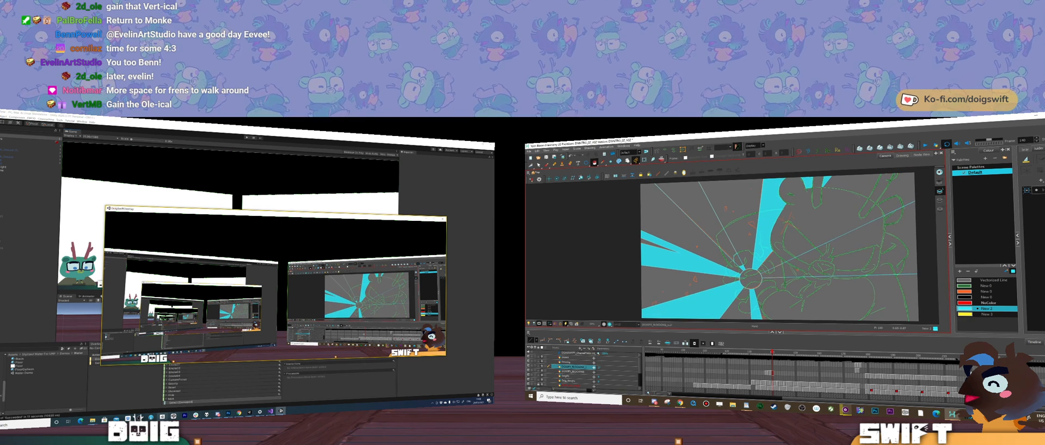
pyautogui.click(842, 251)
pyautogui.moveTo(838, 250); pyautogui.dragTo(836, 272)
pyautogui.moveTo(239, 413)
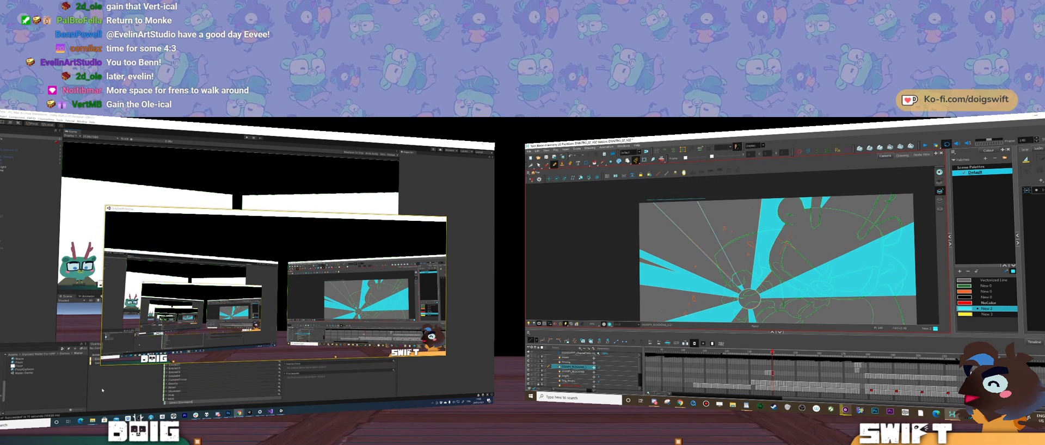
pyautogui.click(595, 163)
pyautogui.click(706, 237)
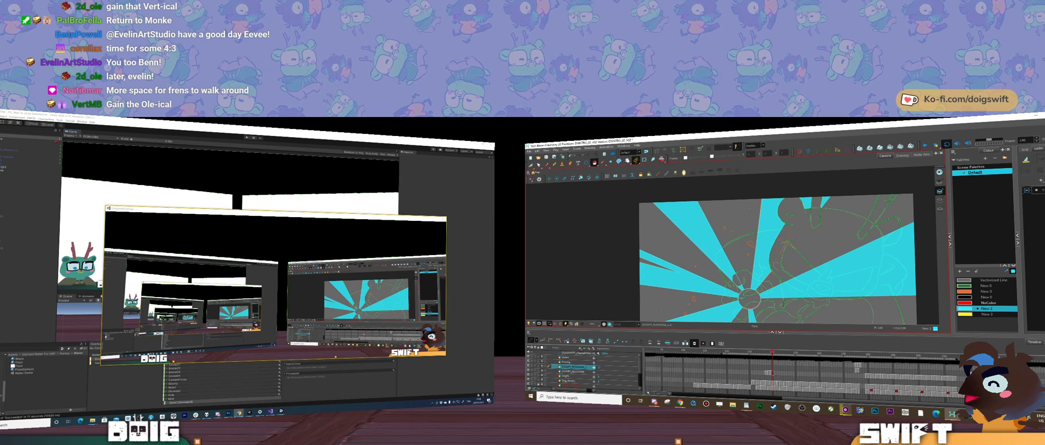
pyautogui.moveTo(773, 262); pyautogui.dragTo(756, 228)
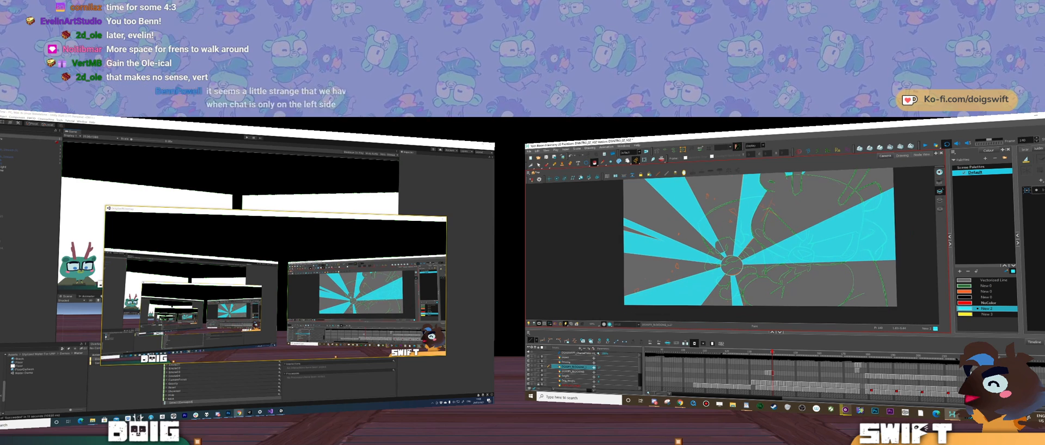
# Step: Switch to the stream manager in the browser and show the stream preview in full screen
pyautogui.moveTo(11, 417)
pyautogui.mouseDown()
pyautogui.moveTo(310, 242)
pyautogui.moveTo(218, 221)
pyautogui.moveTo(204, 126)
pyautogui.mouseUp()
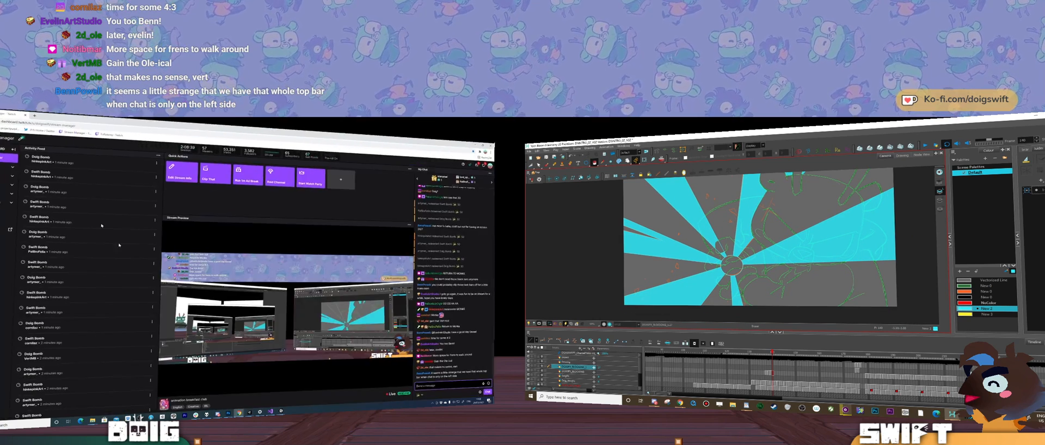
pyautogui.click(408, 382)
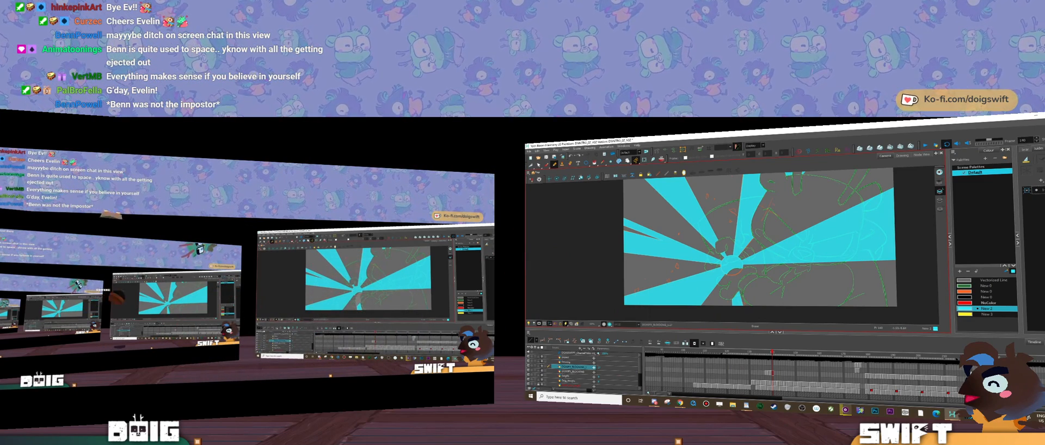
# Step: Switch to Harmony, refine the jagged cyan shape at the impact centre and compare it with the previous frame
pyautogui.moveTo(737, 295); pyautogui.dragTo(769, 277)
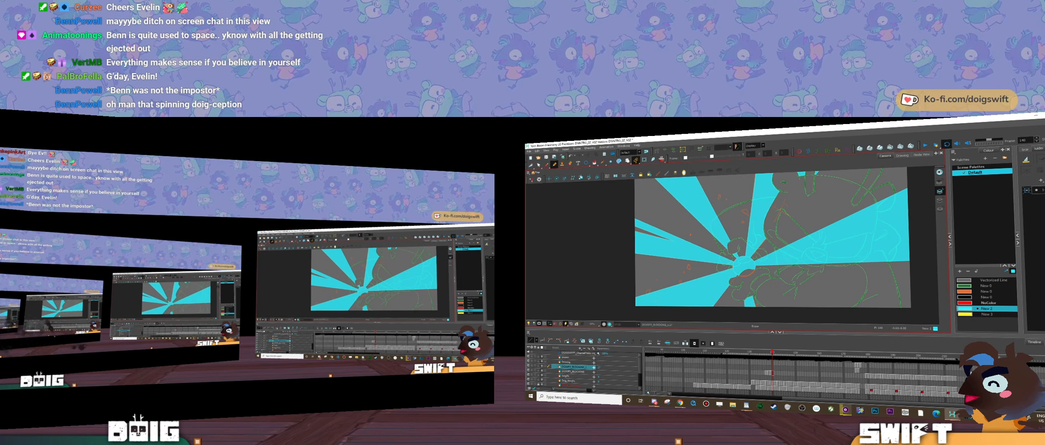
pyautogui.moveTo(754, 281); pyautogui.dragTo(752, 269)
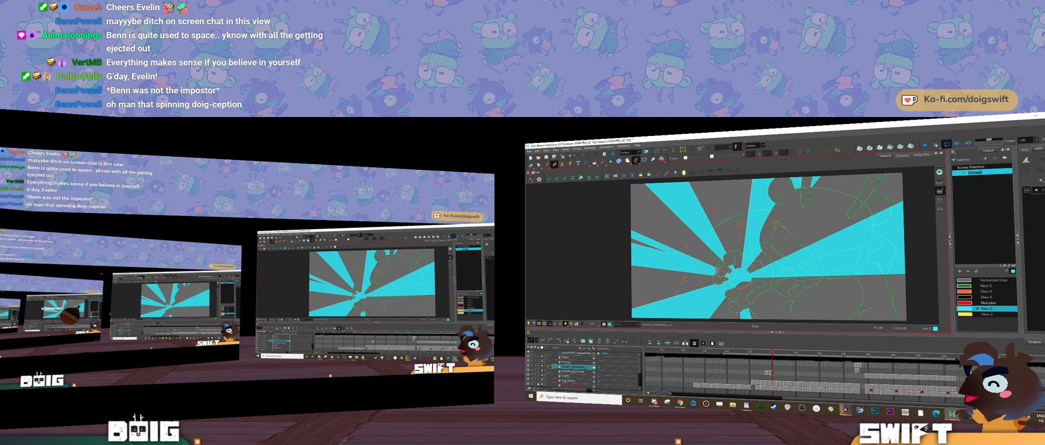
pyautogui.moveTo(782, 270); pyautogui.dragTo(777, 272)
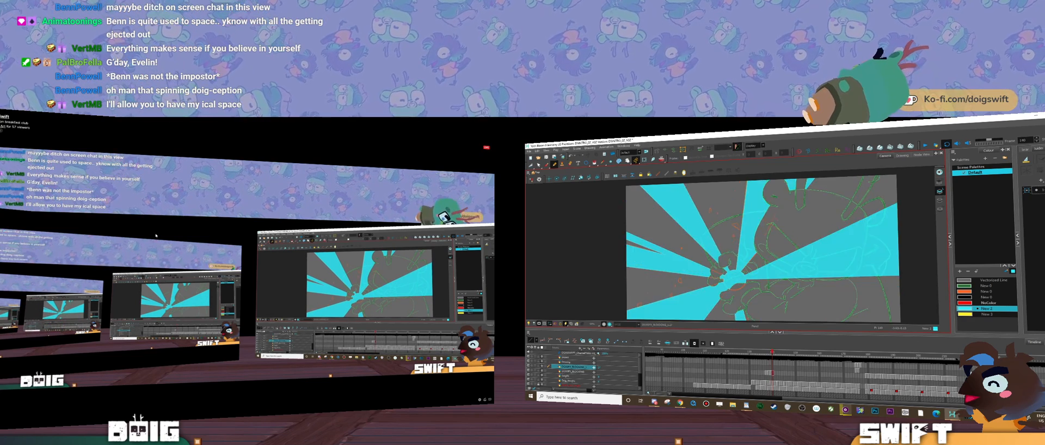
pyautogui.press(',')
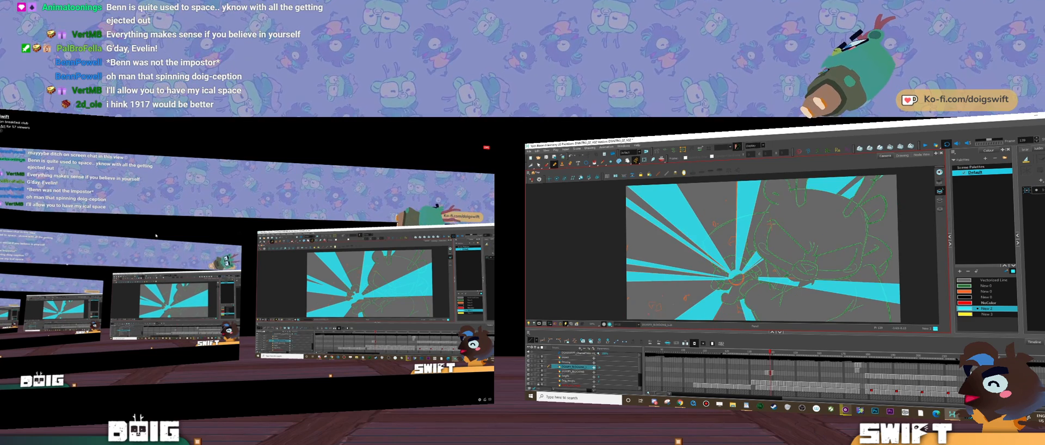
pyautogui.press('.')
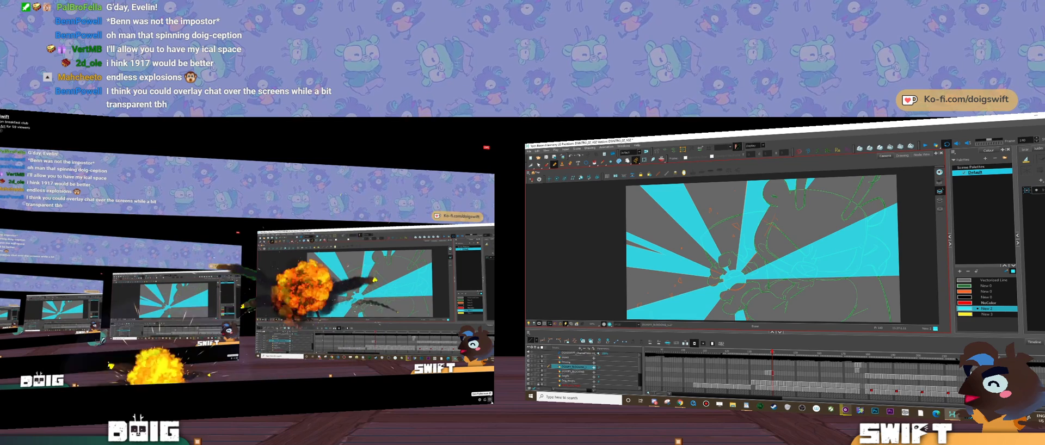
# Step: Leave the full-screen stream preview, switch to Unity and move the running overlay window lower over the editor
pyautogui.click(489, 399)
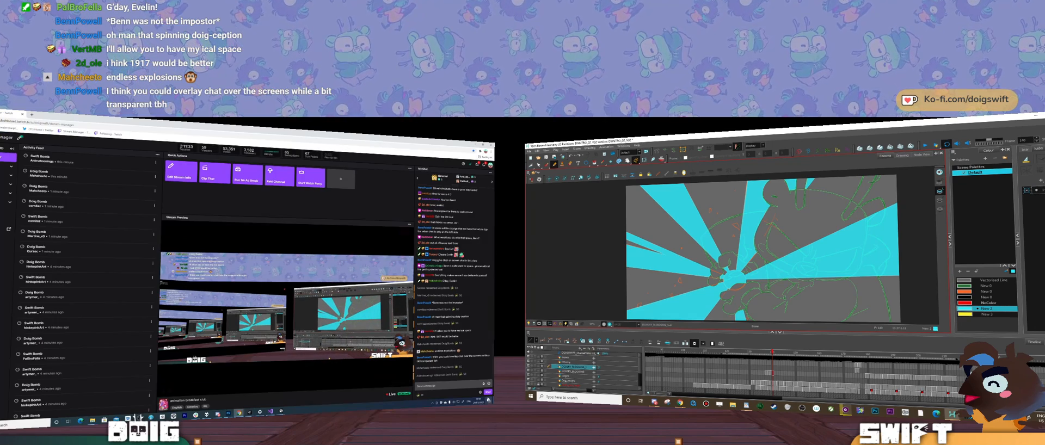
pyautogui.moveTo(272, 127); pyautogui.dragTo(0, 240)
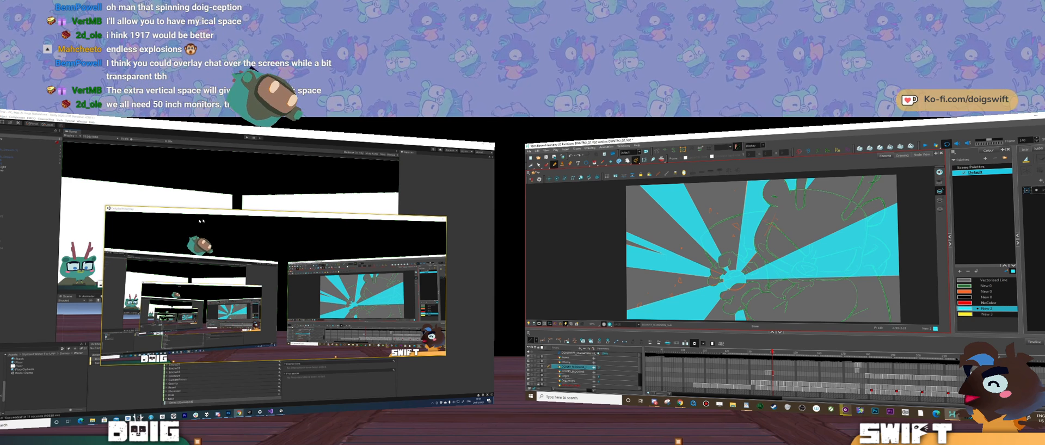
pyautogui.moveTo(203, 212); pyautogui.dragTo(181, 172)
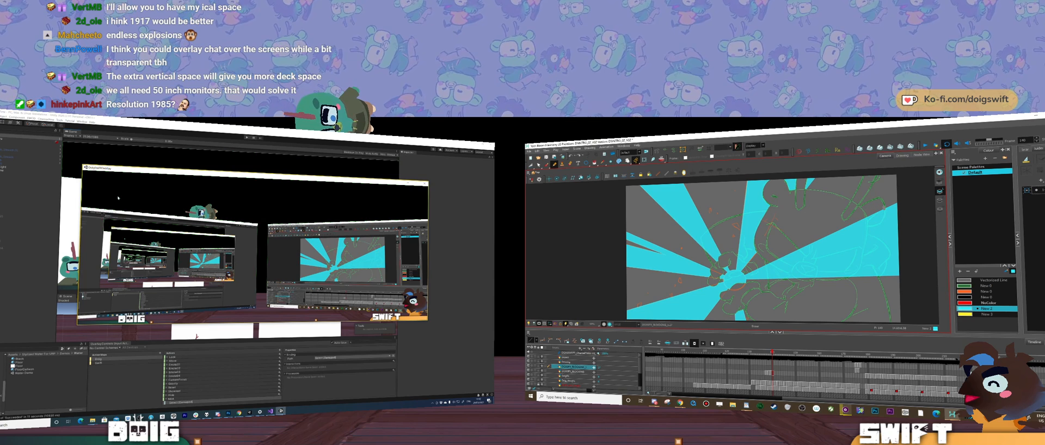
pyautogui.moveTo(208, 169); pyautogui.dragTo(210, 231)
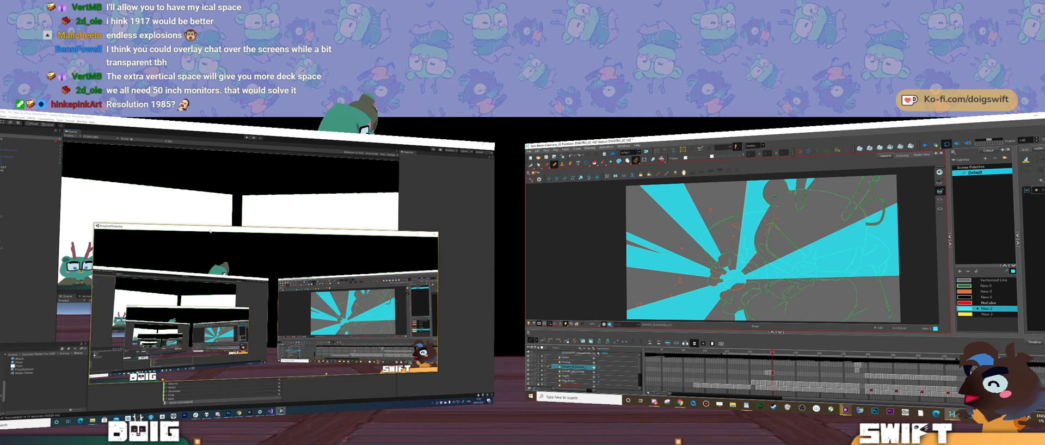
pyautogui.moveTo(210, 231); pyautogui.dragTo(206, 177)
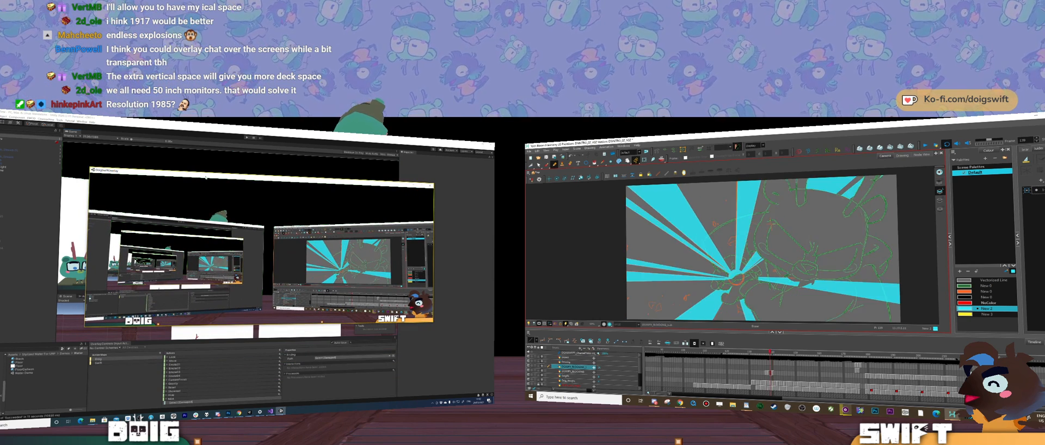
pyautogui.moveTo(205, 177); pyautogui.dragTo(205, 185)
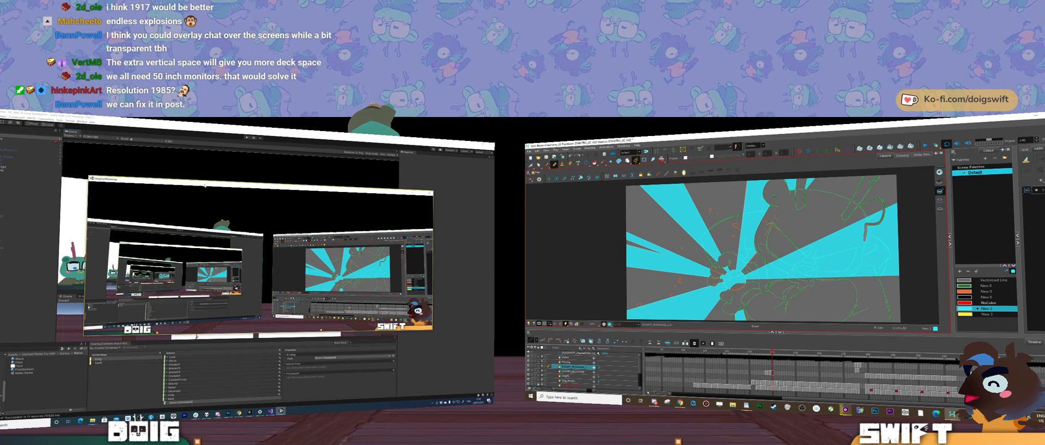
pyautogui.moveTo(204, 186); pyautogui.dragTo(205, 248)
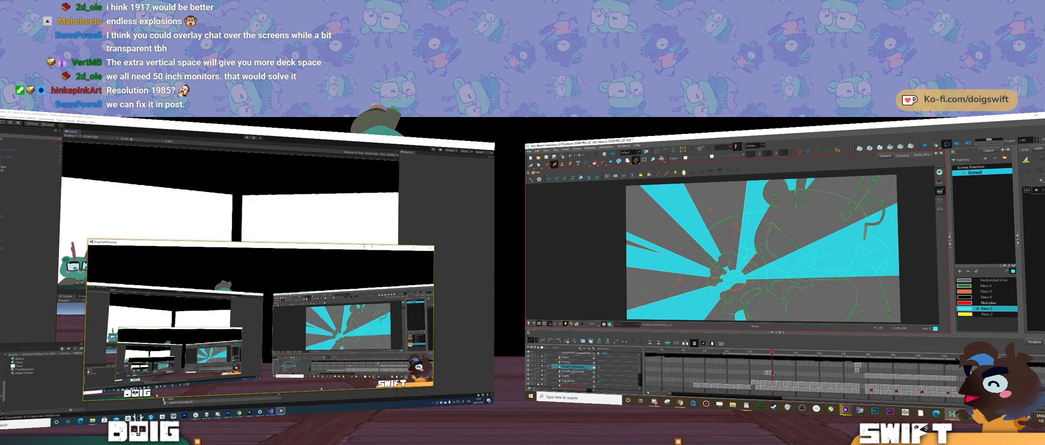
# Step: Bring the Unity editor to the front and start adding a custom resolution for the Game view
pyautogui.click(270, 208)
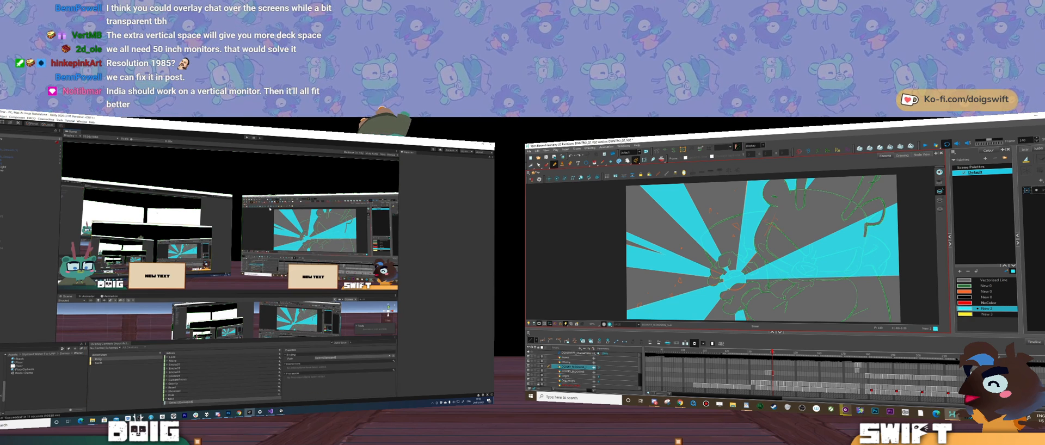
pyautogui.click(101, 138)
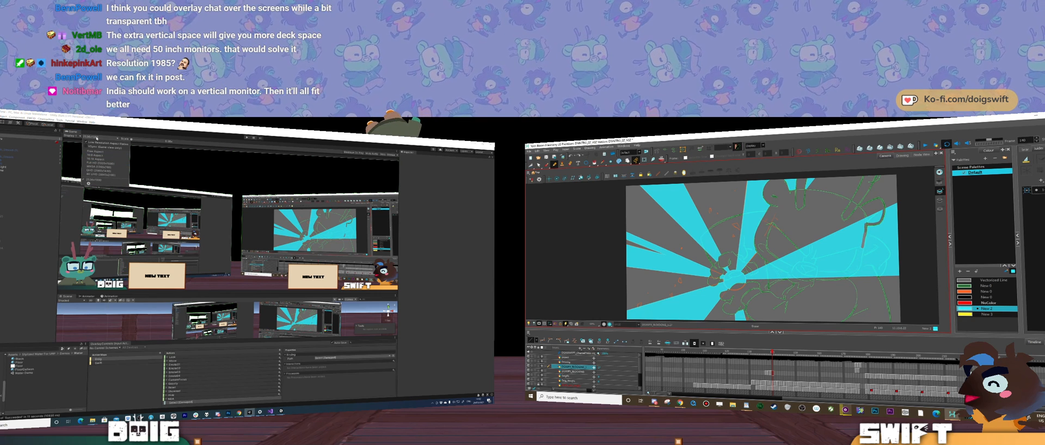
pyautogui.click(97, 138)
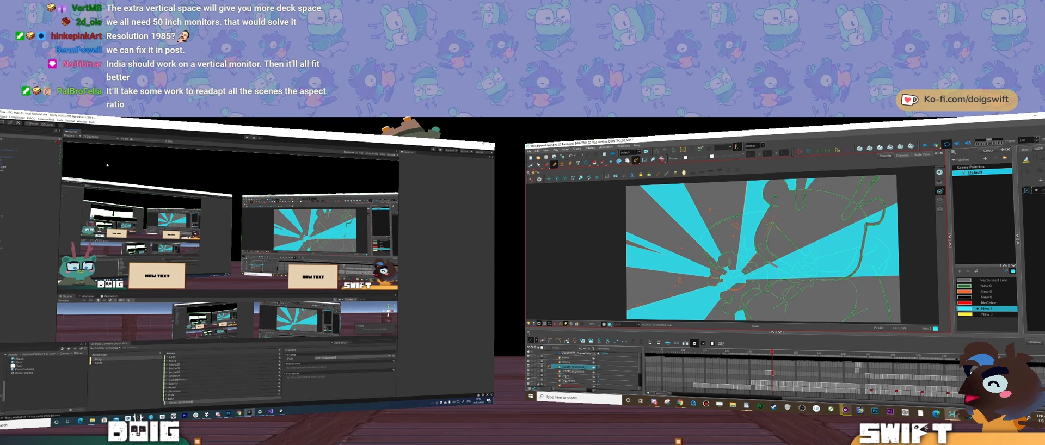
pyautogui.click(97, 138)
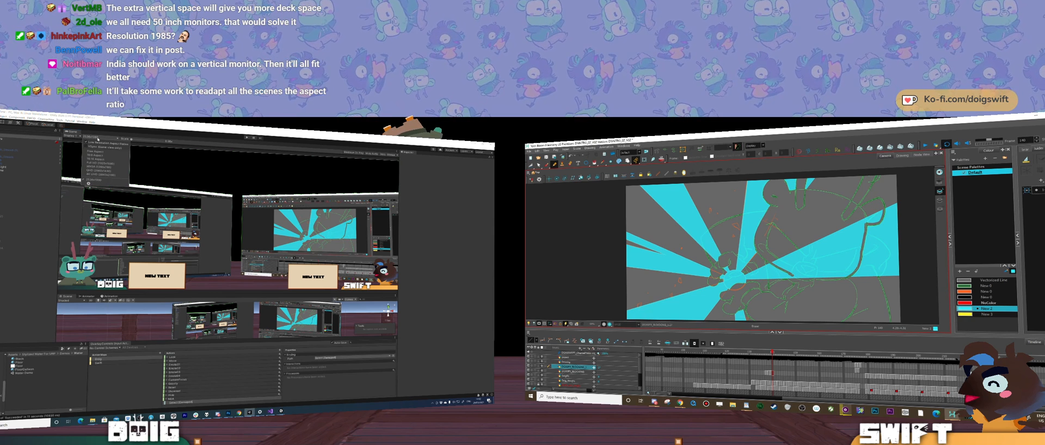
pyautogui.click(88, 184)
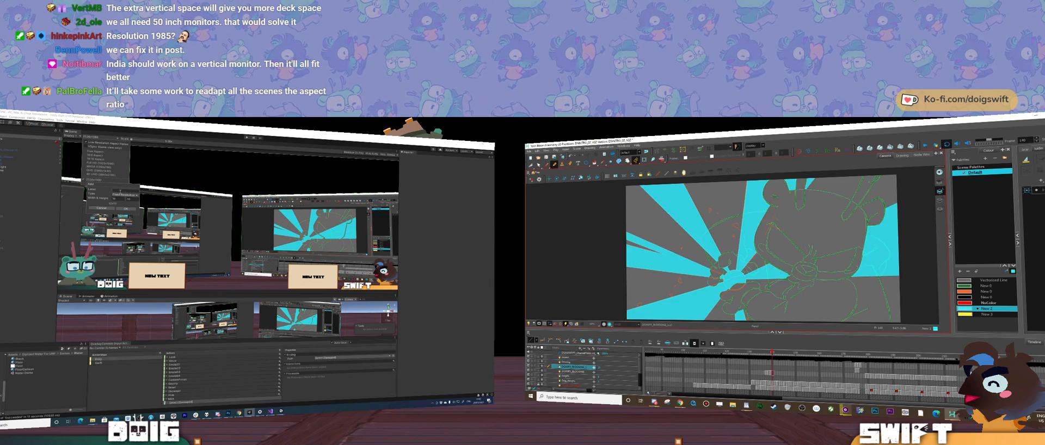
# Step: Enter the width and height of the custom Game view resolution and add it, flipping between neighbouring Harmony frames meanwhile
pyautogui.press(',')
pyautogui.press('.')
pyautogui.press(',')
pyautogui.press('.')
pyautogui.press(',')
pyautogui.press(',')
pyautogui.moveTo(120, 200); pyautogui.dragTo(82, 186)
pyautogui.press('.')
pyautogui.press('.')
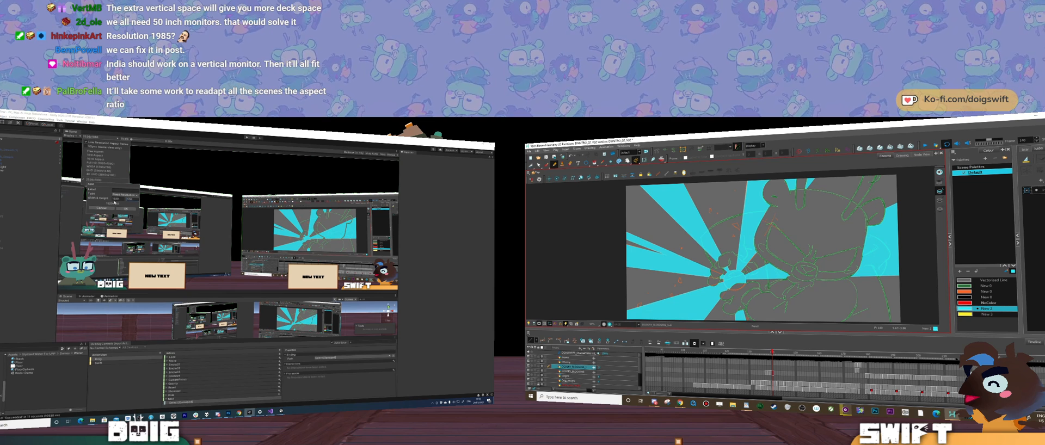
pyautogui.press(',')
pyautogui.press('.')
pyautogui.press(',')
pyautogui.press('.')
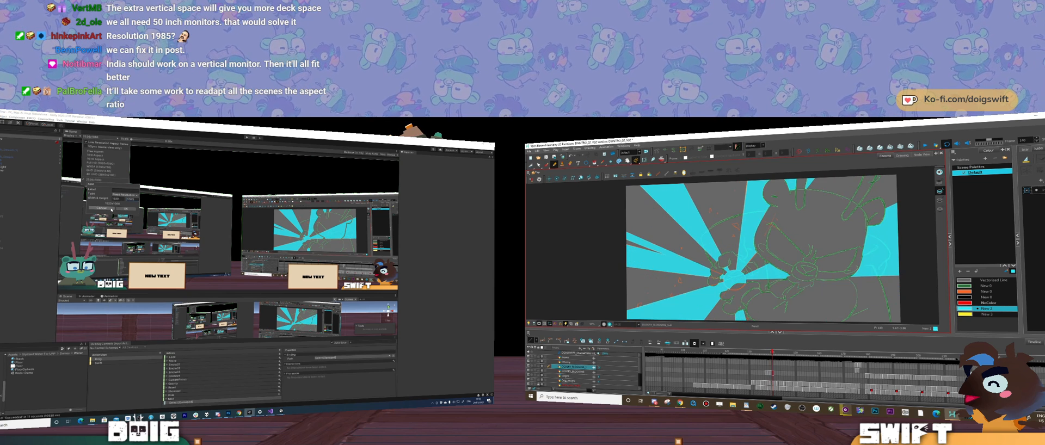
pyautogui.click(126, 209)
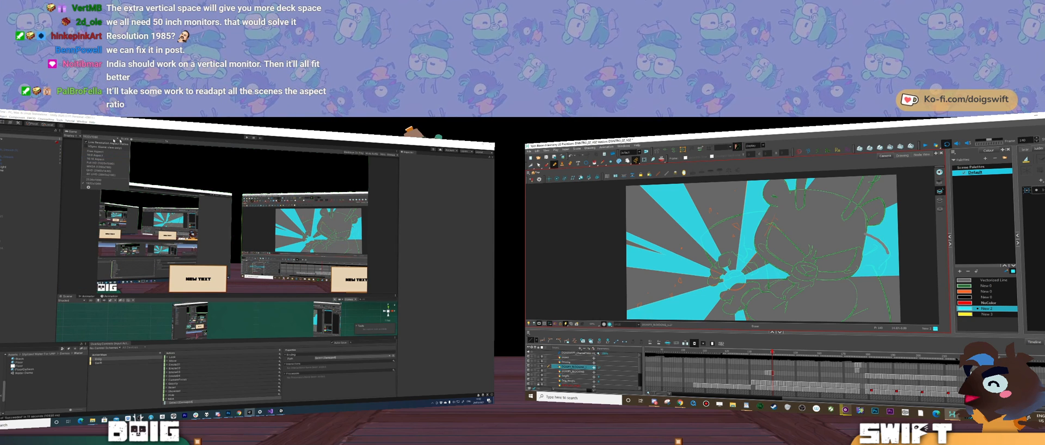
pyautogui.click(93, 139)
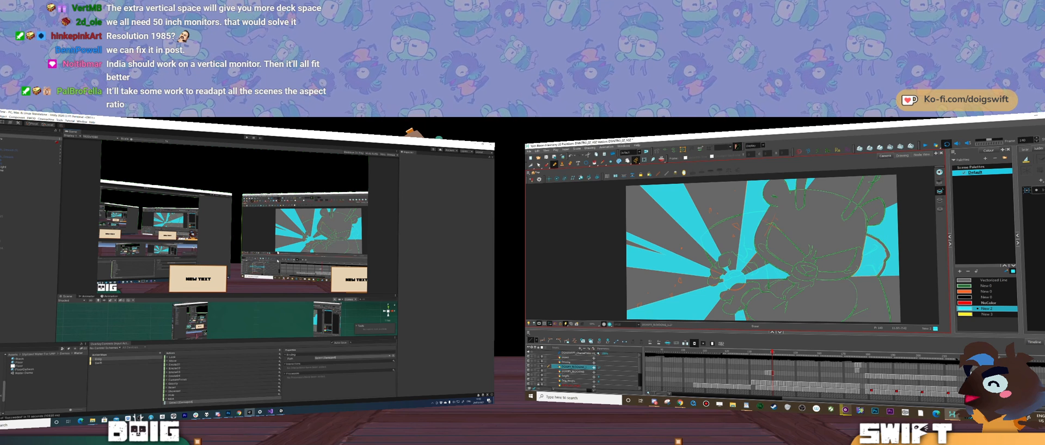
# Step: Add a touch-up stroke to the cyan area behind the character's arm and flip back to check the preceding frame
pyautogui.moveTo(885, 266); pyautogui.dragTo(861, 271)
pyautogui.press(',')
pyautogui.press(',')
# Step: Save the open Unity overlay scene with Save As, and add a short stroke beside the cyan impact centre in Harmony
pyautogui.click(0, 116)
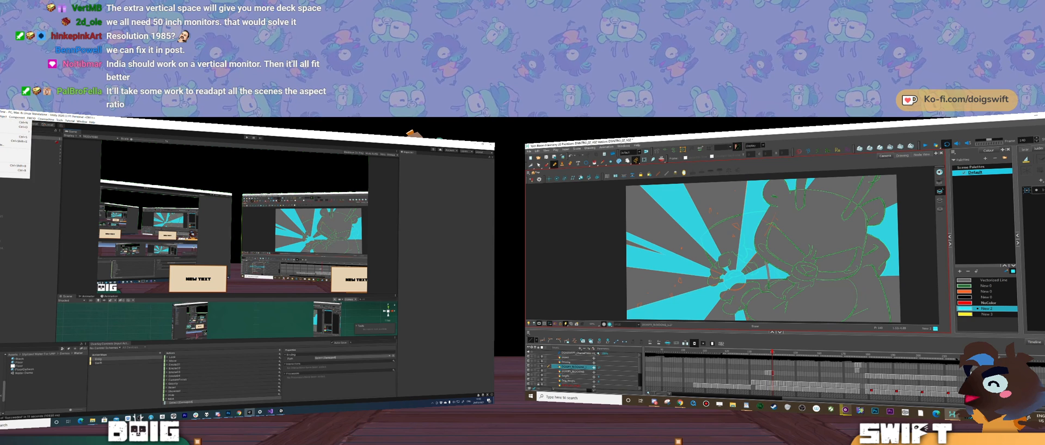
pyautogui.moveTo(769, 278); pyautogui.dragTo(787, 276)
pyautogui.press(',')
pyautogui.press('.')
pyautogui.click(15, 142)
pyautogui.press(',')
pyautogui.press('.')
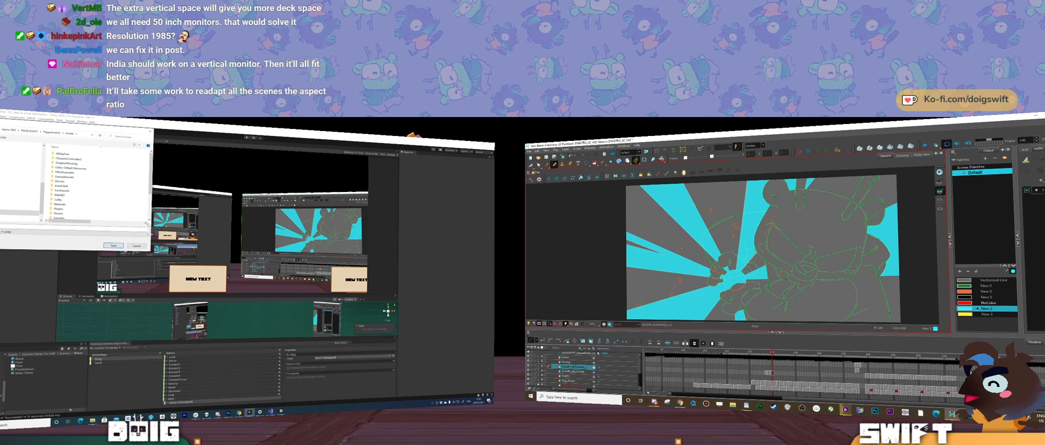
pyautogui.click(114, 245)
# Step: Save the Unity scene again and compare neighbouring frames of the lightning impact in Harmony
pyautogui.press('.')
pyautogui.press(',')
pyautogui.press(',')
pyautogui.press(',')
pyautogui.press('.')
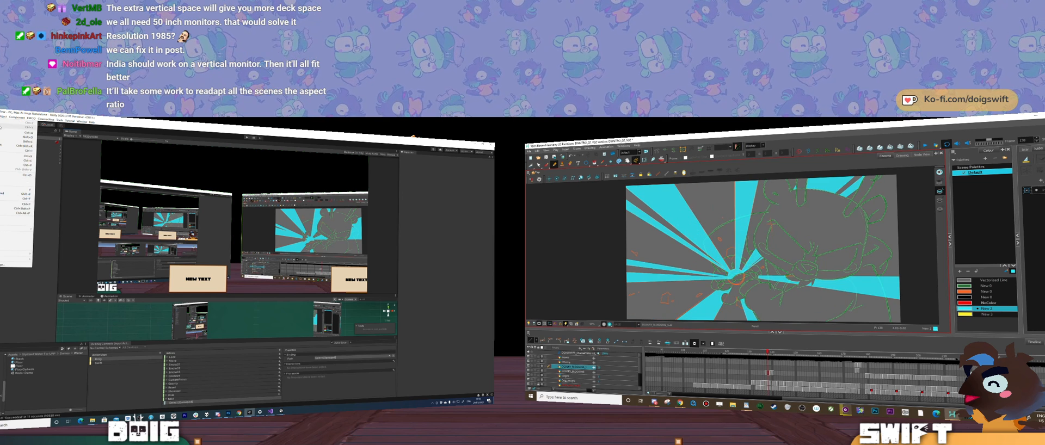
pyautogui.press('.')
pyautogui.press(',')
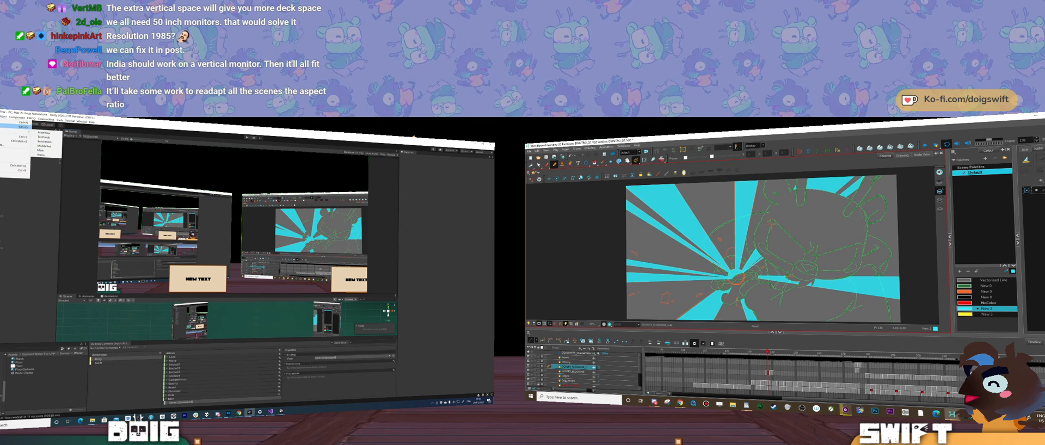
pyautogui.click(1, 137)
pyautogui.press(',')
pyautogui.press('.')
pyautogui.press('.')
pyautogui.press(',')
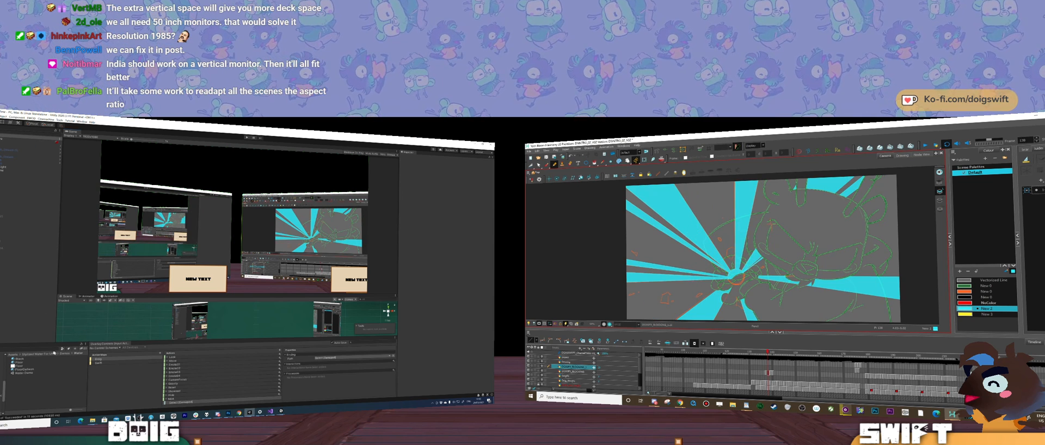
# Step: Open the scene assets folder in the Unity project and duplicate the main overlay scene
pyautogui.click(15, 355)
pyautogui.doubleClick(27, 365)
pyautogui.scroll(3, 32, 384)
pyautogui.click(32, 395)
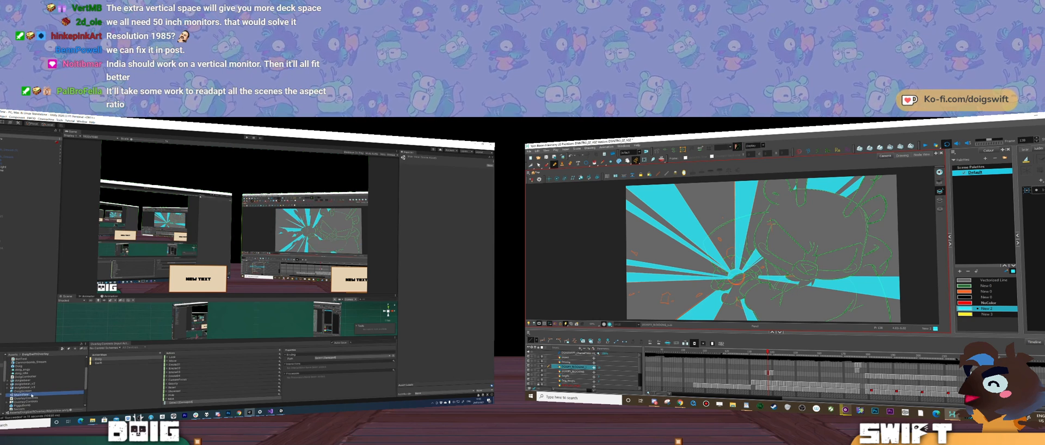
pyautogui.hotkey('ctrl', 'd')
pyautogui.press(',')
pyautogui.press('.')
# Step: Rename the duplicated overlay scene and open it, comparing the impact frames in Harmony meanwhile
pyautogui.click(24, 385)
pyautogui.press('.')
pyautogui.click(31, 384)
pyautogui.press(',')
pyautogui.press(',')
pyautogui.press('.')
pyautogui.press('.')
pyautogui.press('.')
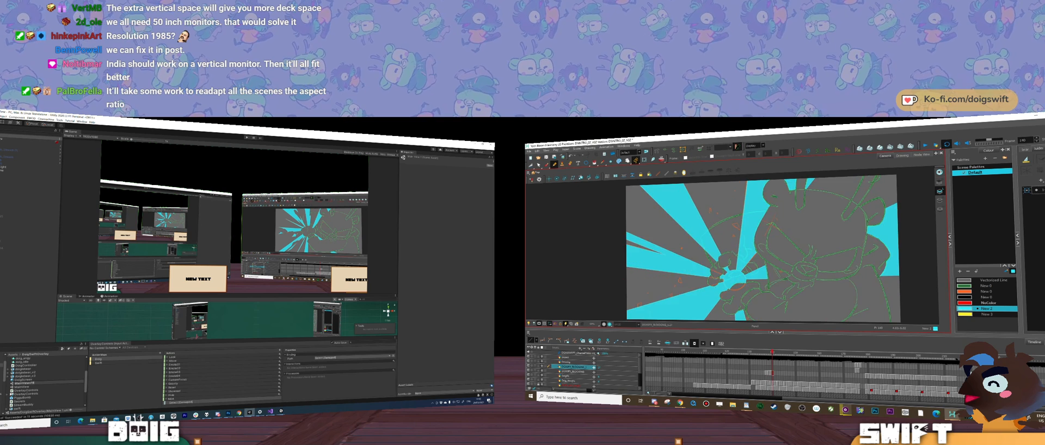
pyautogui.press('Return')
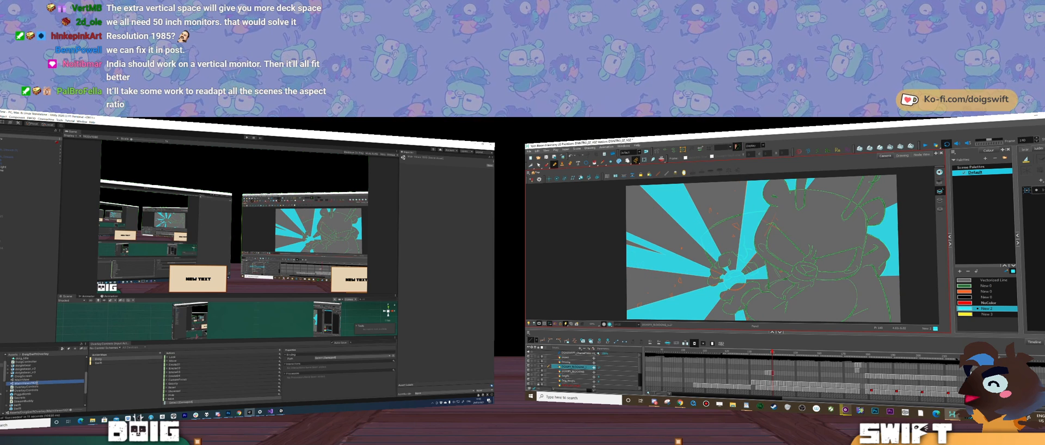
pyautogui.doubleClick(36, 384)
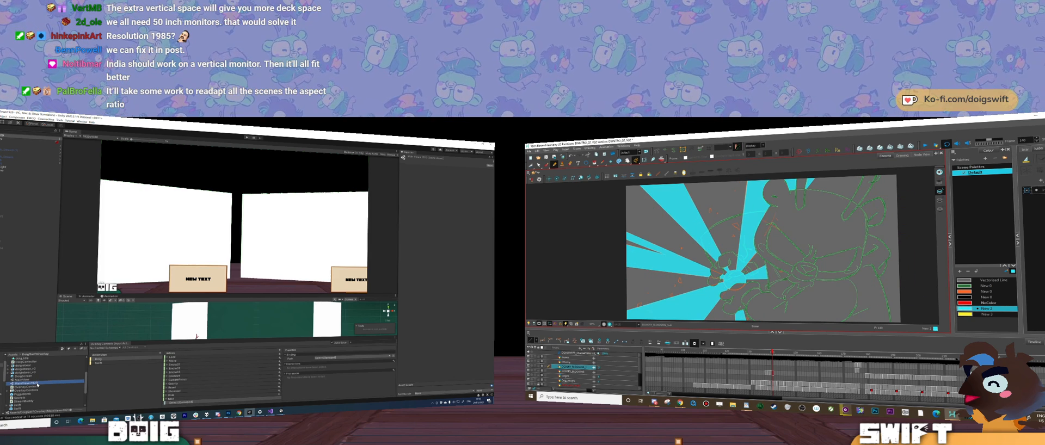
# Step: Compare the cyan impact shapes on the neighbouring Harmony frames by flipping back and forth between them
pyautogui.press(',')
pyautogui.press('.')
pyautogui.press(',')
pyautogui.press('.')
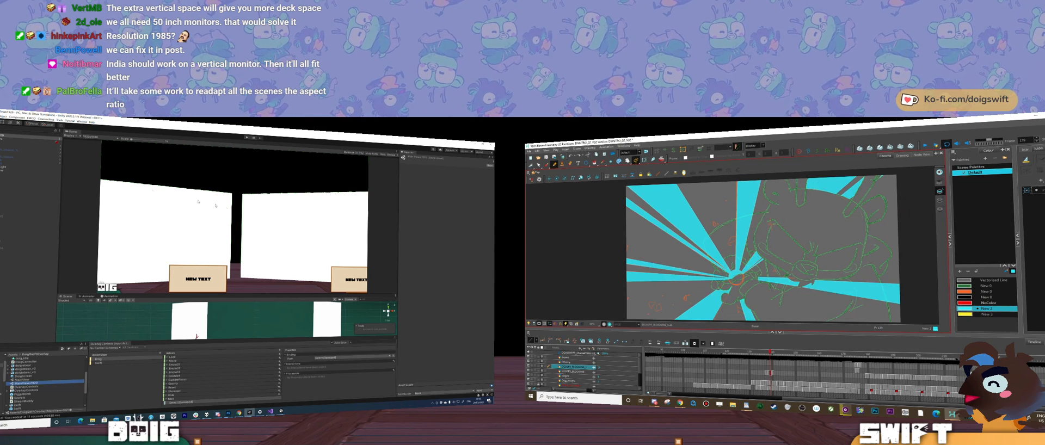
pyautogui.press(',')
pyautogui.press('.')
pyautogui.press(',')
pyautogui.press(',')
pyautogui.press('.')
pyautogui.press('.')
pyautogui.press(',')
pyautogui.press('.')
pyautogui.press(',')
pyautogui.press('.')
pyautogui.press(',')
pyautogui.press(',')
pyautogui.press('.')
pyautogui.press('.')
pyautogui.press('.')
pyautogui.press(',')
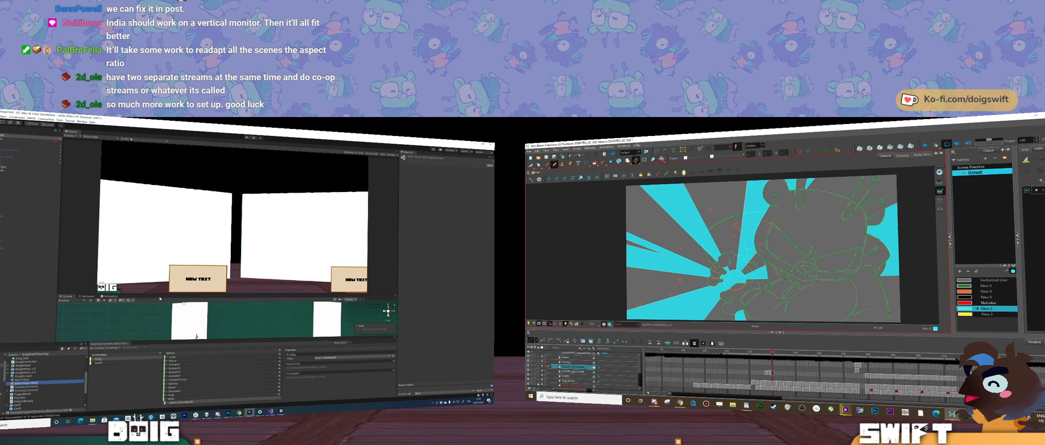
# Step: Enlarge Unity's Scene view below the Game preview and frame the overlay set in it
pyautogui.moveTo(249, 292); pyautogui.dragTo(248, 216)
pyautogui.scroll(-5, 185, 294)
pyautogui.moveTo(193, 297); pyautogui.dragTo(223, 296)
# Step: Try to move the whole overlay set sideways in the scene, and undo the move
pyautogui.moveTo(181, 249); pyautogui.dragTo(316, 342)
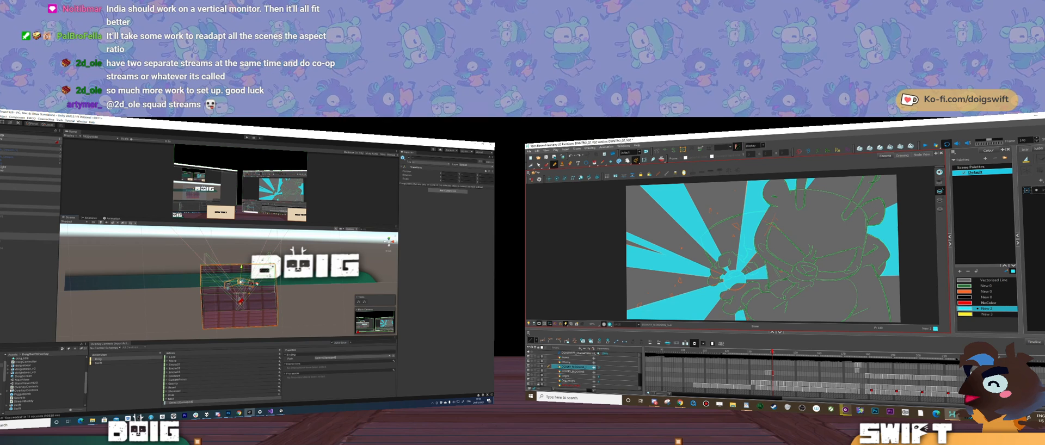
pyautogui.moveTo(261, 306); pyautogui.dragTo(141, 303)
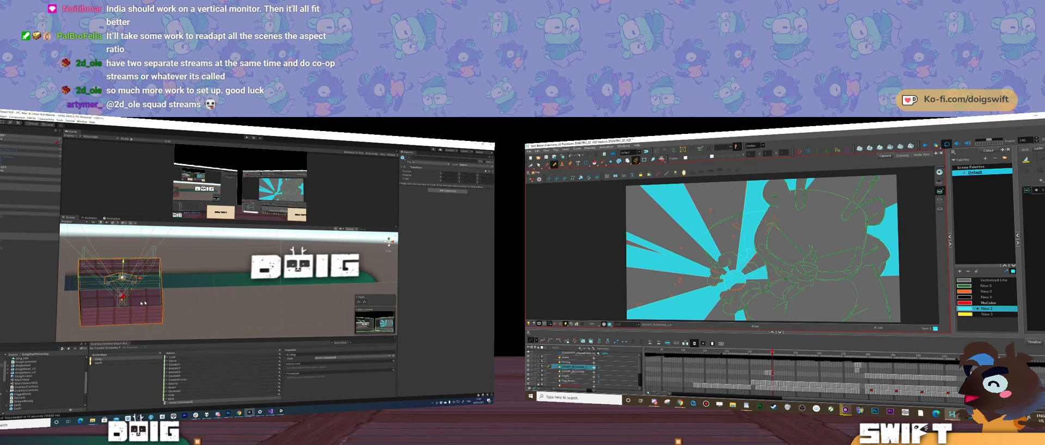
pyautogui.hotkey('ctrl', 'z')
# Step: Select both angled stream screens in the Scene view and move them together above the wooden deck
pyautogui.moveTo(90, 145); pyautogui.dragTo(37, 129)
pyautogui.moveTo(206, 268); pyautogui.dragTo(245, 273)
pyautogui.scroll(5, 244, 273)
pyautogui.moveTo(131, 299); pyautogui.dragTo(263, 250)
pyautogui.scroll(3, 168, 286)
pyautogui.click(380, 280)
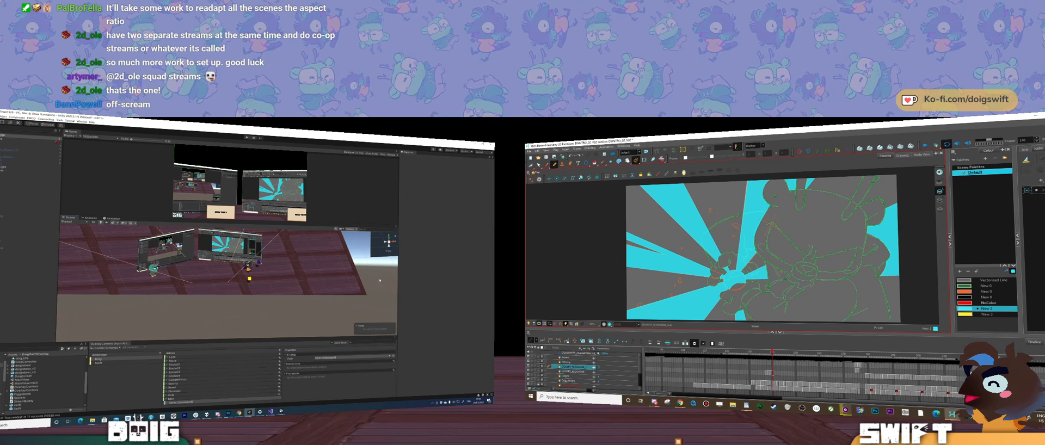
pyautogui.click(231, 248)
pyautogui.keyDown('shift'); pyautogui.click(170, 249); pyautogui.keyUp('shift')
pyautogui.moveTo(170, 249); pyautogui.dragTo(204, 247)
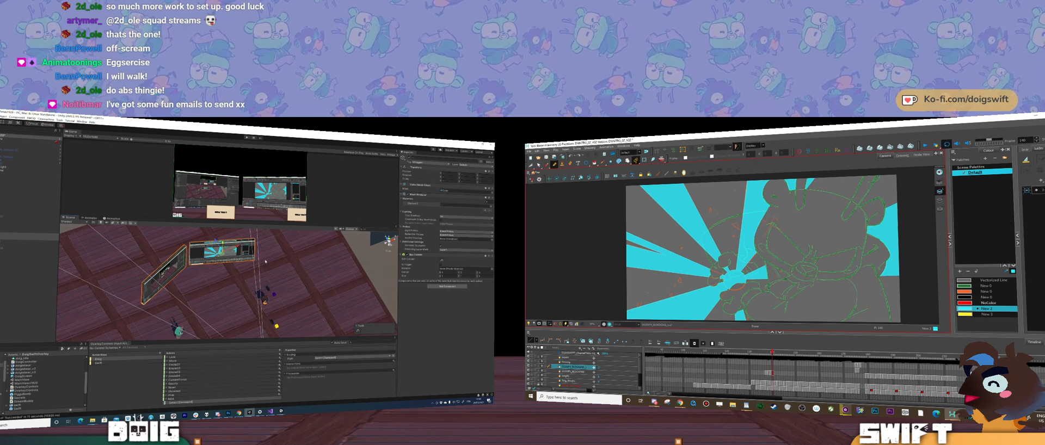
pyautogui.moveTo(282, 262); pyautogui.dragTo(292, 283)
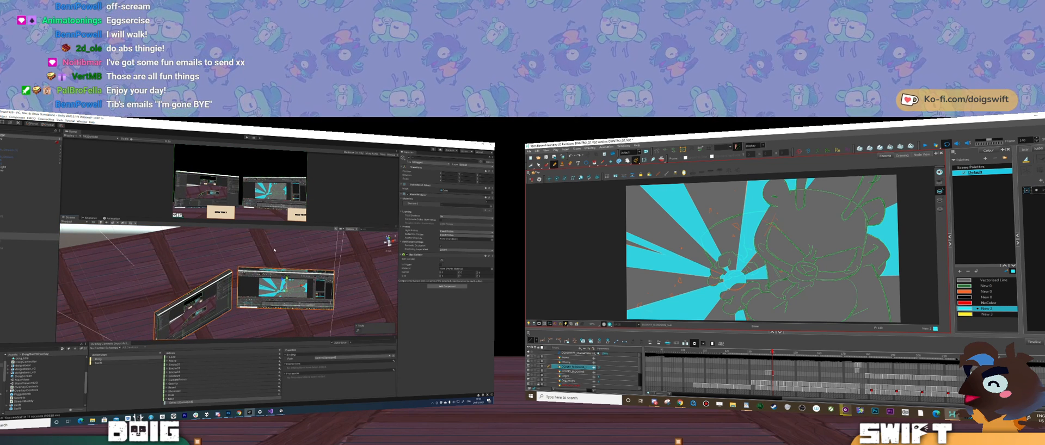
# Step: Rotate the Harmony screen and the Unity screen so both stand flat, facing the camera
pyautogui.click(249, 285)
pyautogui.moveTo(250, 285); pyautogui.dragTo(261, 242)
pyautogui.press('e')
pyautogui.moveTo(269, 276); pyautogui.dragTo(277, 277)
pyautogui.click(205, 279)
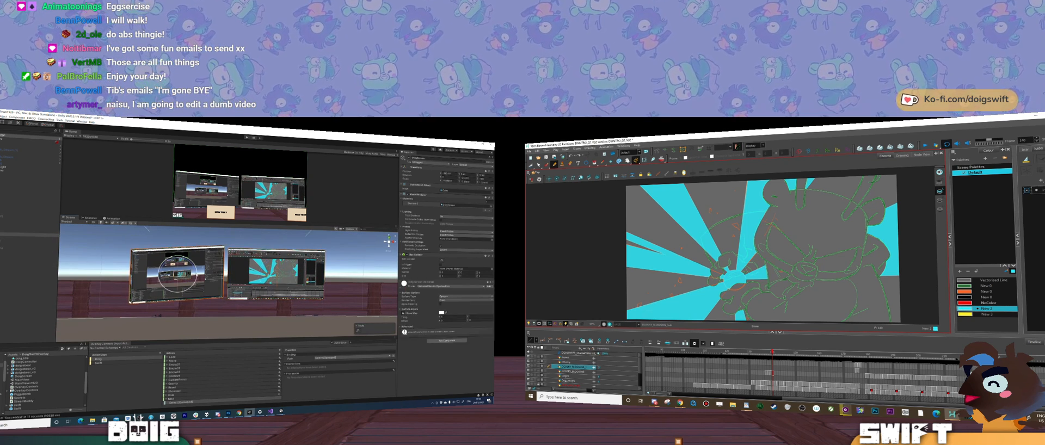
pyautogui.moveTo(182, 276); pyautogui.dragTo(168, 282)
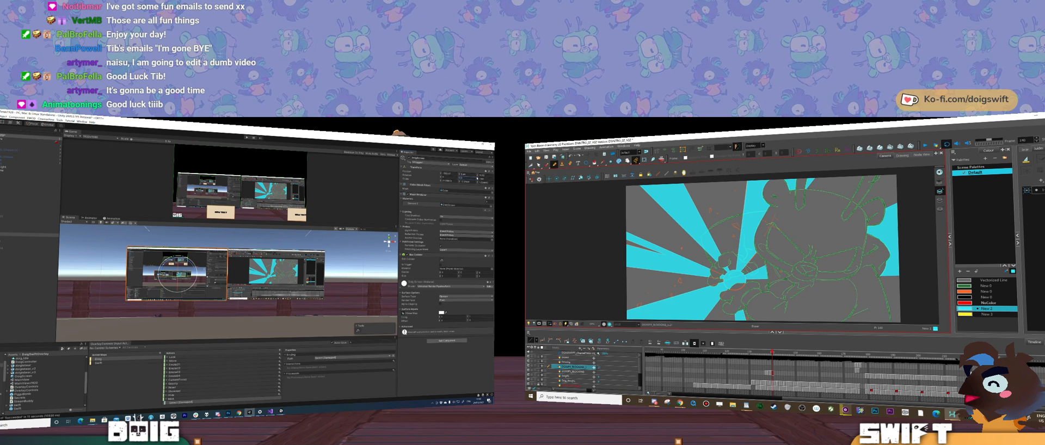
# Step: Raise the Harmony screen and bring the Unity screen forward so it overlaps the front of it
pyautogui.click(293, 272)
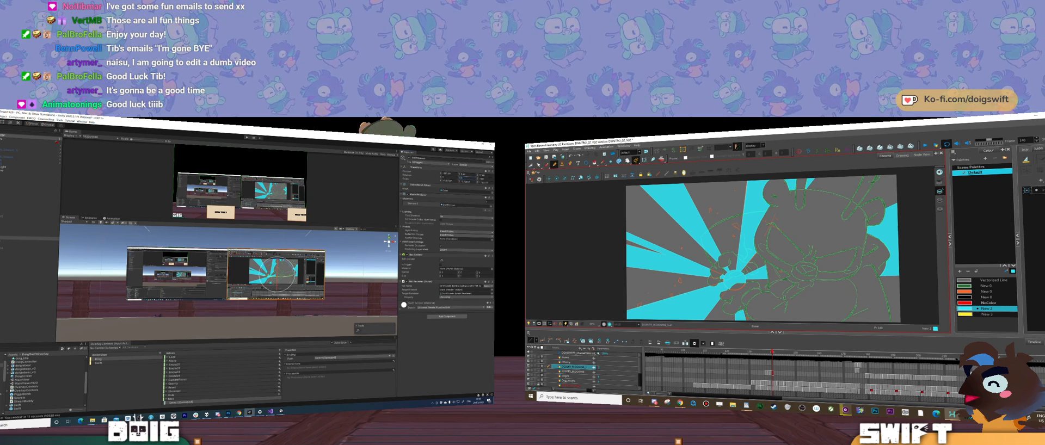
pyautogui.press('w')
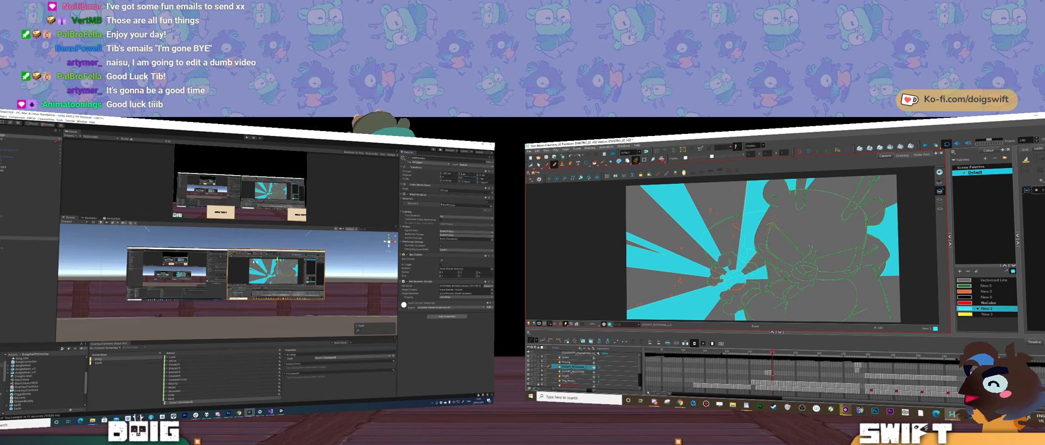
pyautogui.moveTo(277, 260); pyautogui.dragTo(273, 221)
pyautogui.click(212, 269)
pyautogui.moveTo(194, 274); pyautogui.dragTo(195, 299)
pyautogui.press('r')
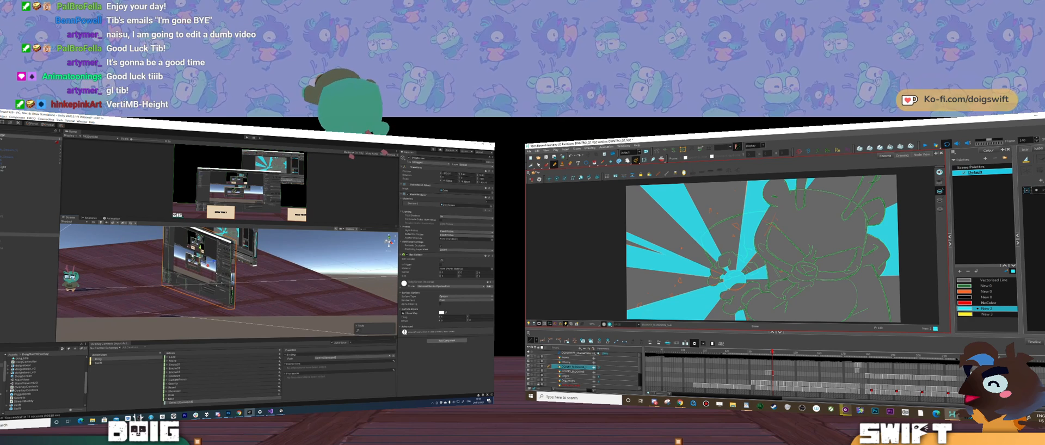
pyautogui.moveTo(202, 247); pyautogui.dragTo(238, 288)
pyautogui.moveTo(252, 252); pyautogui.dragTo(296, 244)
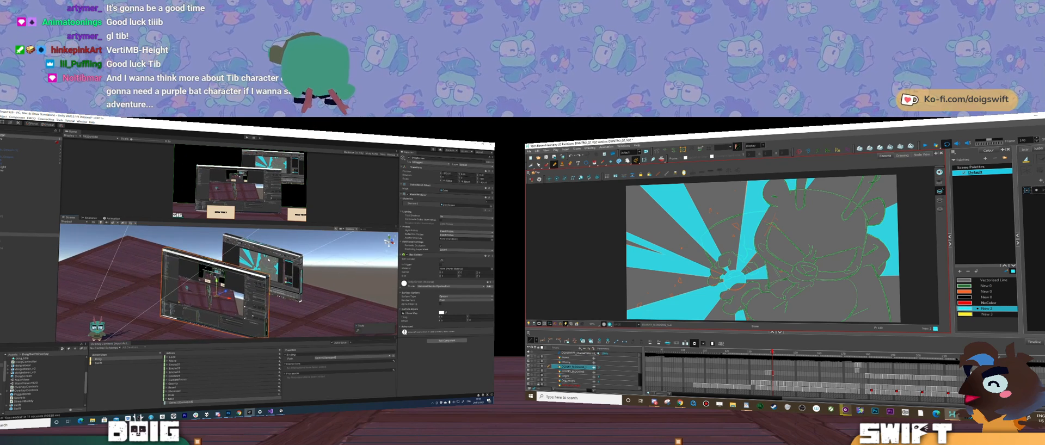
# Step: Move the Harmony screen to the upper left of the camera's frame and the Unity screen to its lower right
pyautogui.click(282, 256)
pyautogui.keyDown('alt'); pyautogui.moveTo(218, 299); pyautogui.dragTo(219, 280); pyautogui.keyUp('alt')
pyautogui.press('e')
pyautogui.moveTo(259, 307); pyautogui.dragTo(166, 326)
pyautogui.click(236, 291)
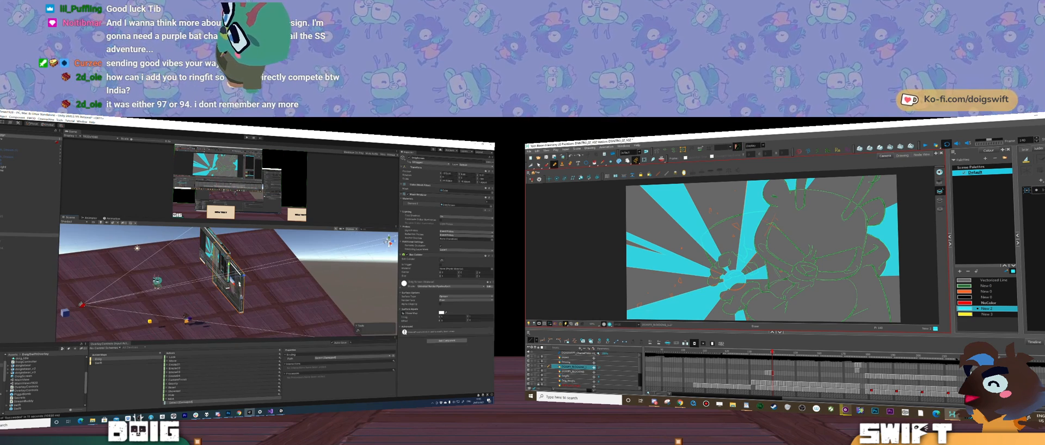
pyautogui.moveTo(243, 276); pyautogui.dragTo(304, 285)
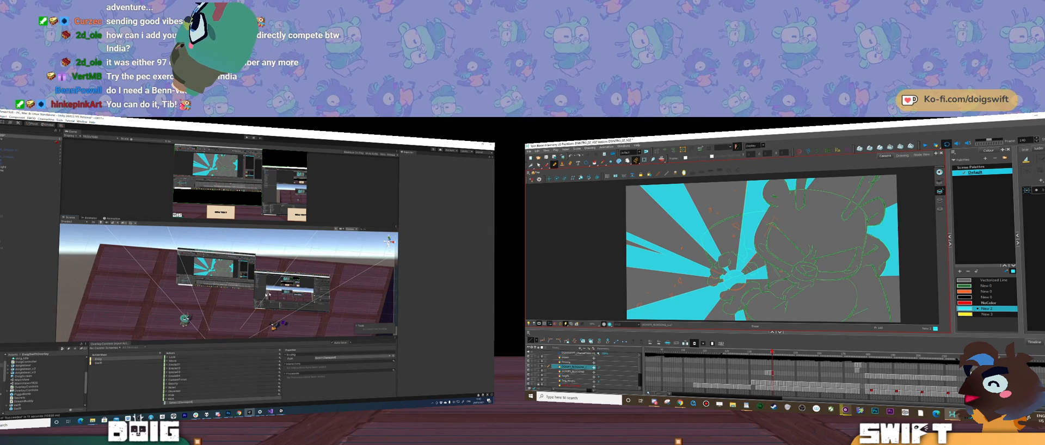
# Step: Shrink and lower the Unity screen, and stack the Harmony screen above it at the right side of the camera's frame
pyautogui.moveTo(308, 296); pyautogui.dragTo(192, 286)
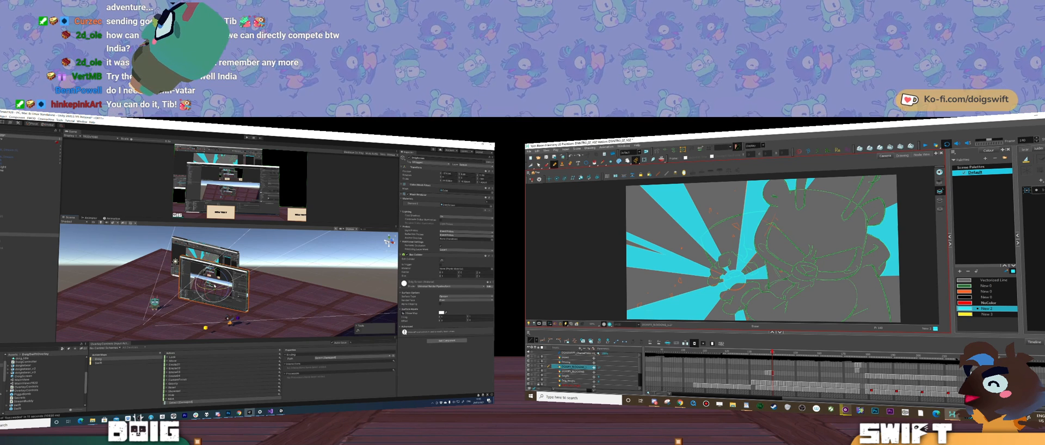
pyautogui.moveTo(215, 284); pyautogui.dragTo(240, 307)
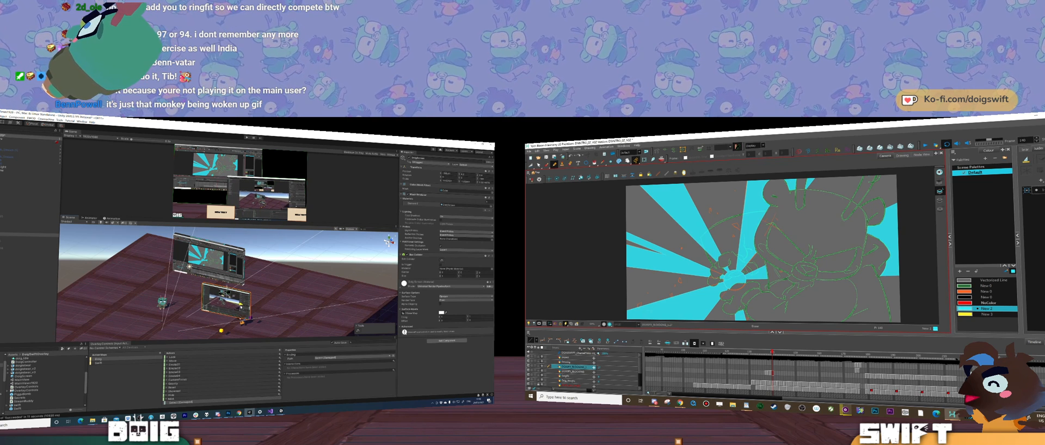
pyautogui.click(210, 265)
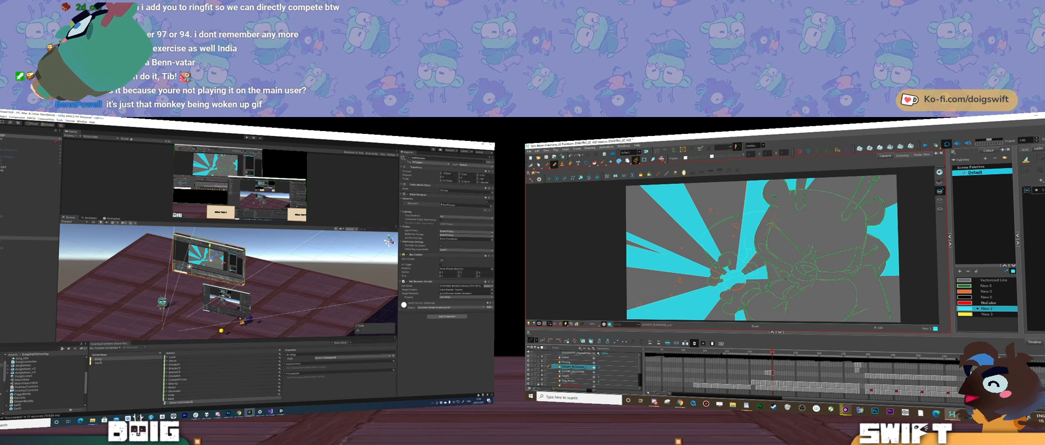
pyautogui.moveTo(209, 260); pyautogui.dragTo(263, 271)
pyautogui.press('w')
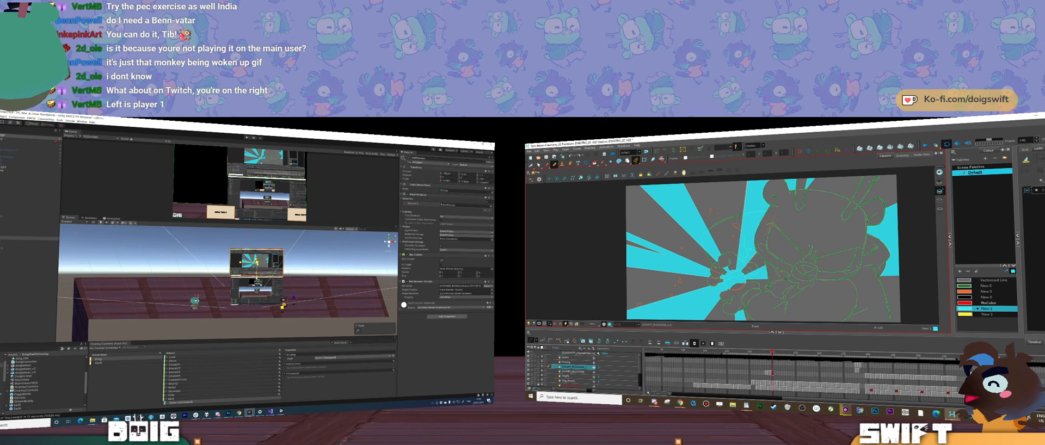
# Step: Enlarge the Harmony screen through its scale values so its width matches the Unity screen stacked below it
pyautogui.press('w')
pyautogui.moveTo(257, 264); pyautogui.dragTo(185, 281)
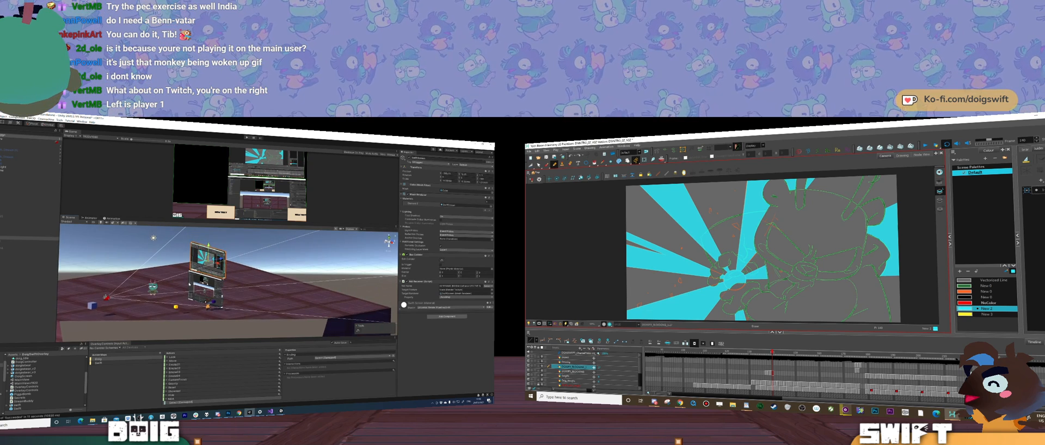
pyautogui.moveTo(223, 259); pyautogui.dragTo(238, 288)
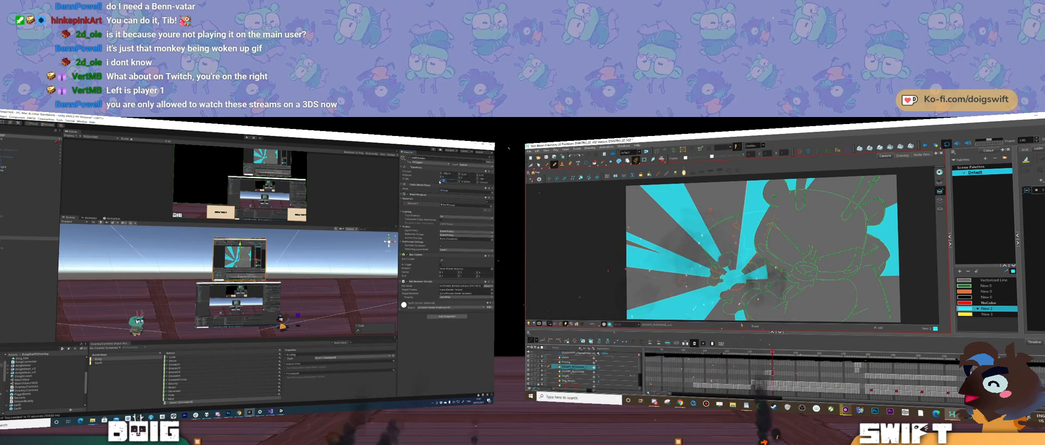
pyautogui.write('19')
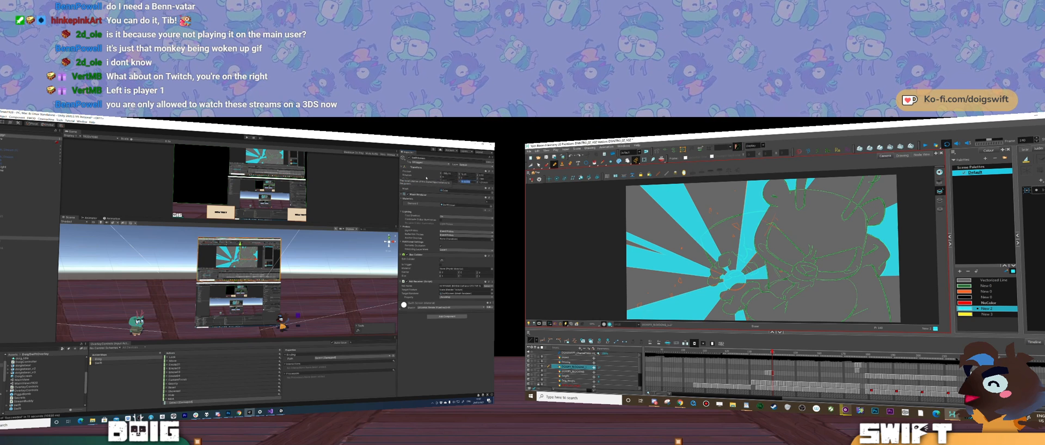
pyautogui.write('.8')
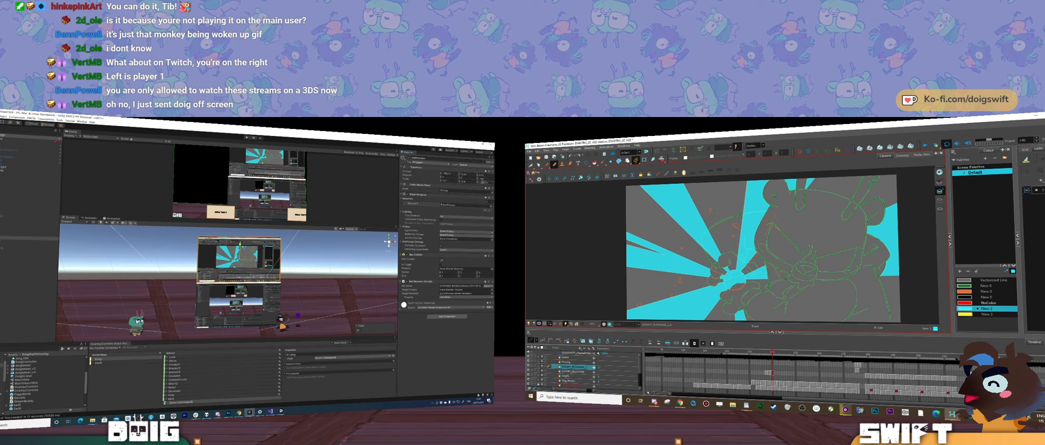
# Step: Enter scale values for the Unity screen so its dimensions match those of the Harmony screen above it
pyautogui.click(226, 312)
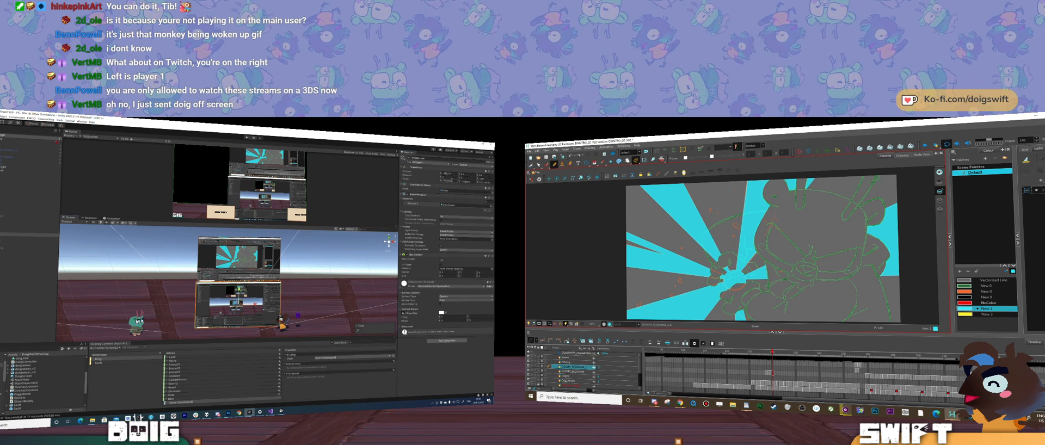
pyautogui.write('18')
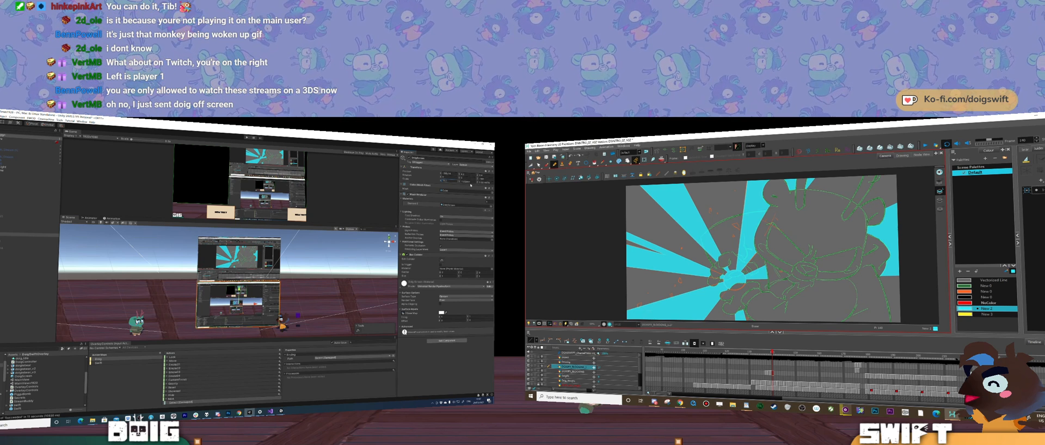
pyautogui.press('Tab')
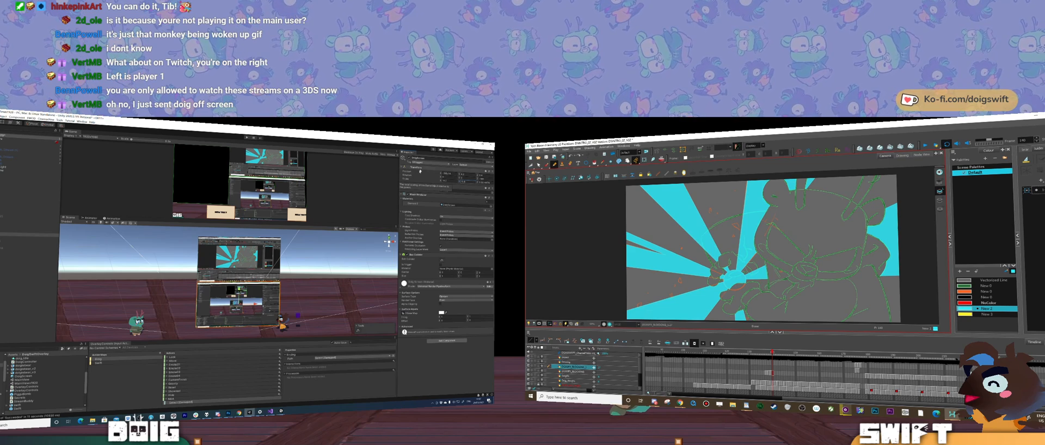
pyautogui.moveTo(261, 256)
pyautogui.keyDown('alt'); pyautogui.mouseDown()
pyautogui.moveTo(164, 291)
pyautogui.moveTo(275, 258)
pyautogui.mouseUp(); pyautogui.keyUp('alt')
pyautogui.scroll(4, 336, 274)
pyautogui.scroll(-5, 336, 274)
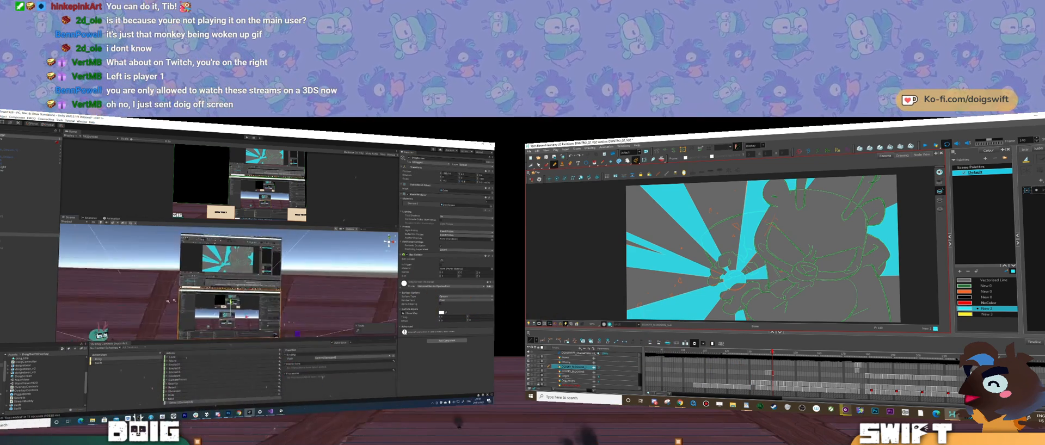
# Step: Select both stacked screens together, move them back from the camera and shift them to the right edge of its frame
pyautogui.keyDown('alt'); pyautogui.moveTo(332, 274); pyautogui.dragTo(301, 288); pyautogui.keyUp('alt')
pyautogui.keyDown('alt'); pyautogui.moveTo(232, 283); pyautogui.dragTo(319, 297); pyautogui.keyUp('alt')
pyautogui.click(240, 261)
pyautogui.keyDown('shift'); pyautogui.click(240, 302); pyautogui.keyUp('shift')
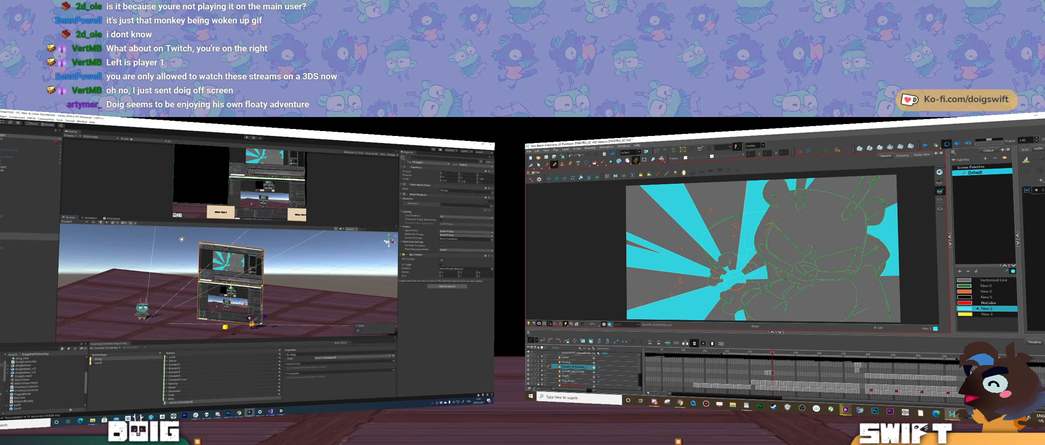
pyautogui.moveTo(232, 304); pyautogui.dragTo(264, 293)
pyautogui.click(245, 263)
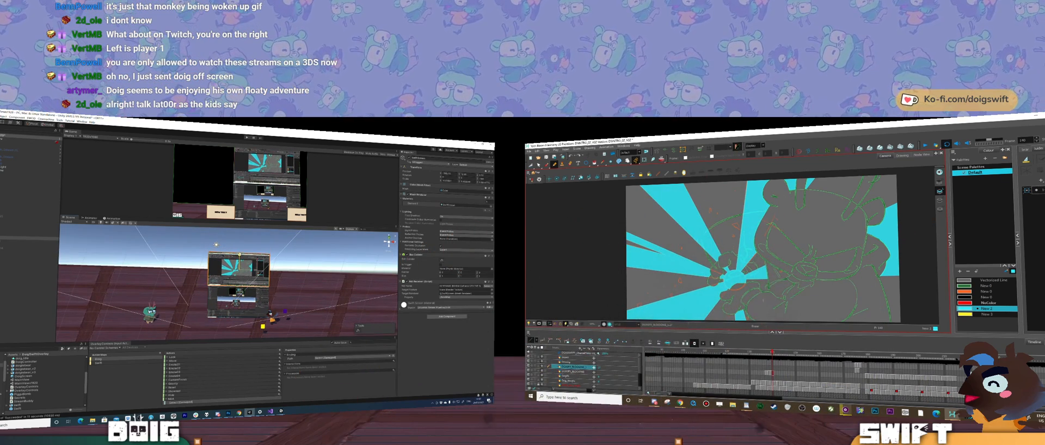
pyautogui.keyDown('shift'); pyautogui.click(252, 280); pyautogui.keyUp('shift')
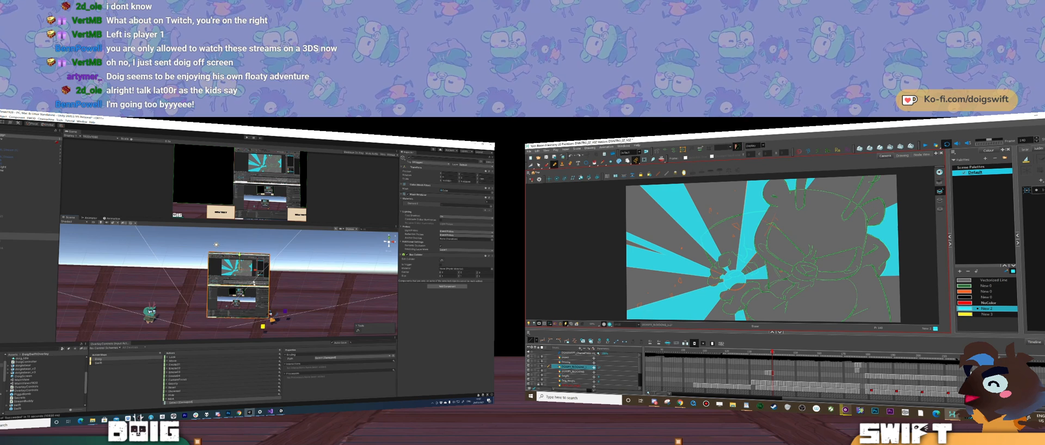
pyautogui.moveTo(254, 272); pyautogui.dragTo(261, 271)
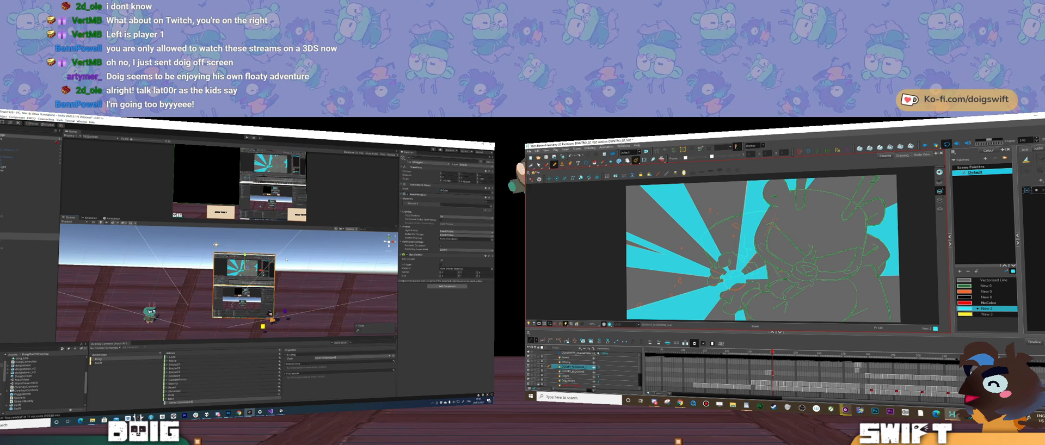
# Step: Move the Harmony screen alone to the upper left of the camera's frame, diagonally above the Unity screen
pyautogui.keyDown('alt'); pyautogui.moveTo(286, 260); pyautogui.dragTo(211, 273); pyautogui.keyUp('alt')
pyautogui.click(250, 271)
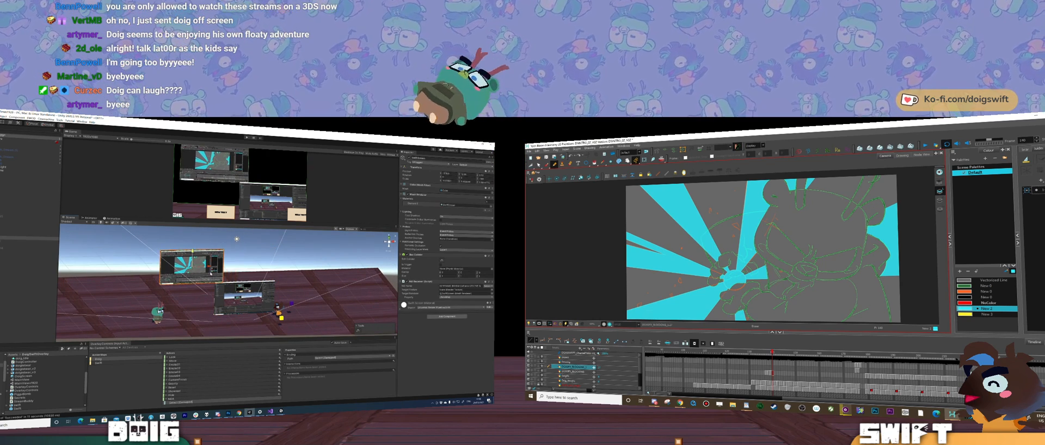